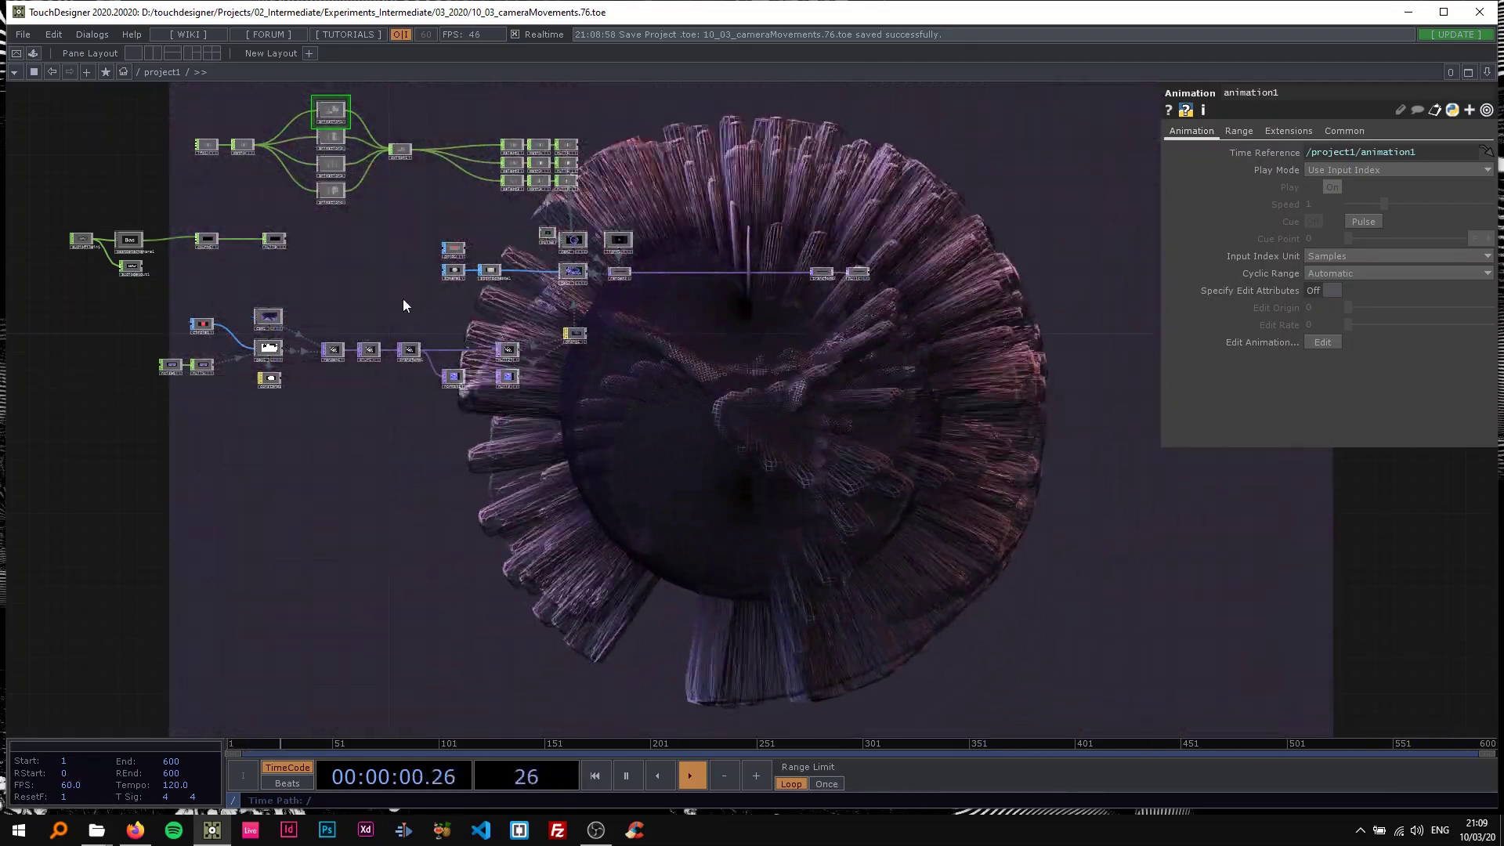
Step: Examine the finished project network, from the camera animation operators to the geometry and render chain
scroll(343, 241, up, 3)
drag(343, 241, 463, 363)
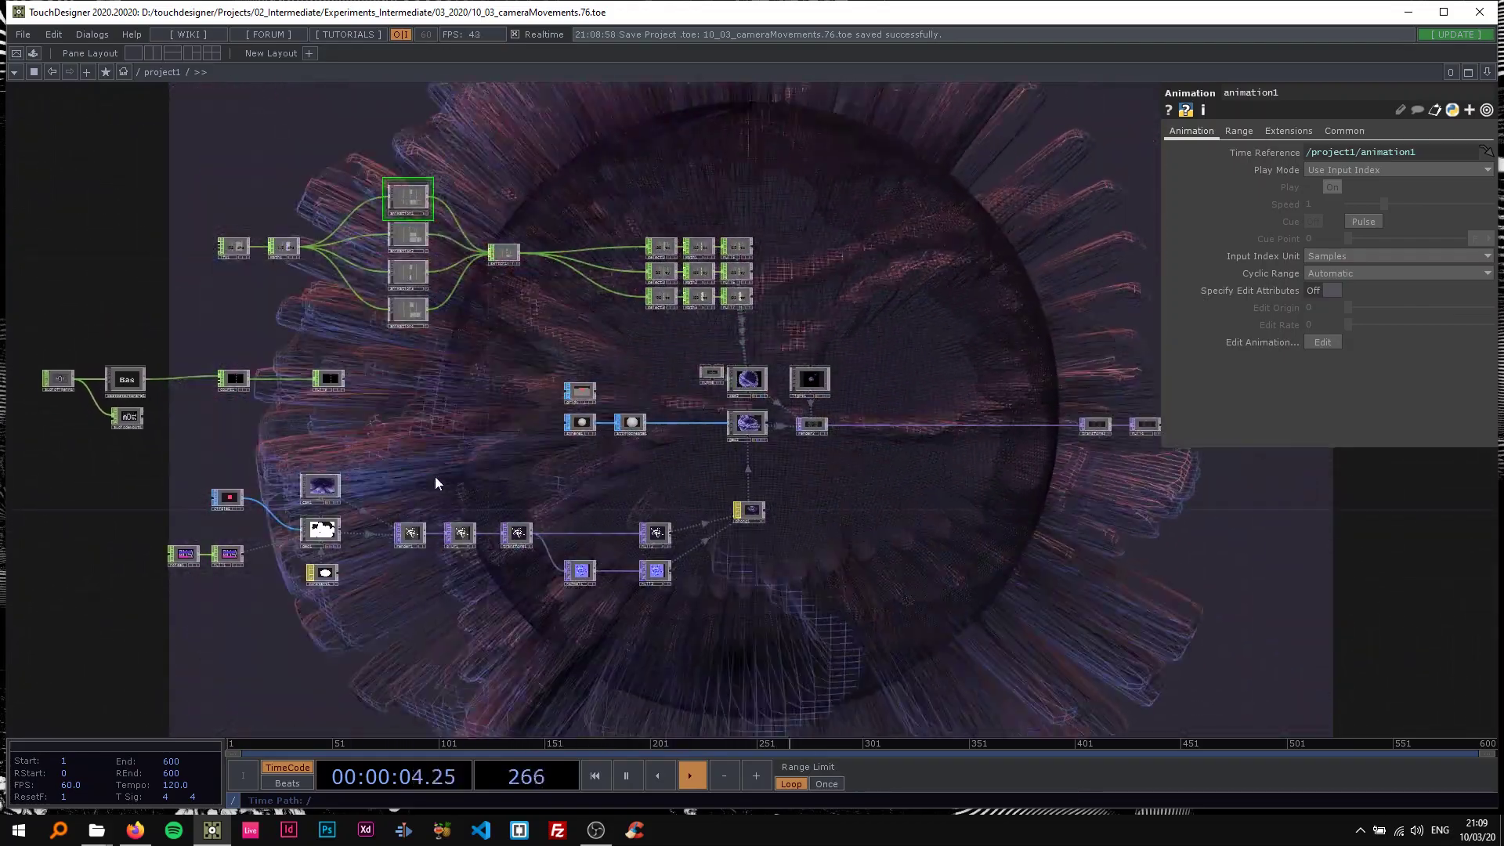
drag(434, 479, 439, 461)
drag(867, 544, 631, 503)
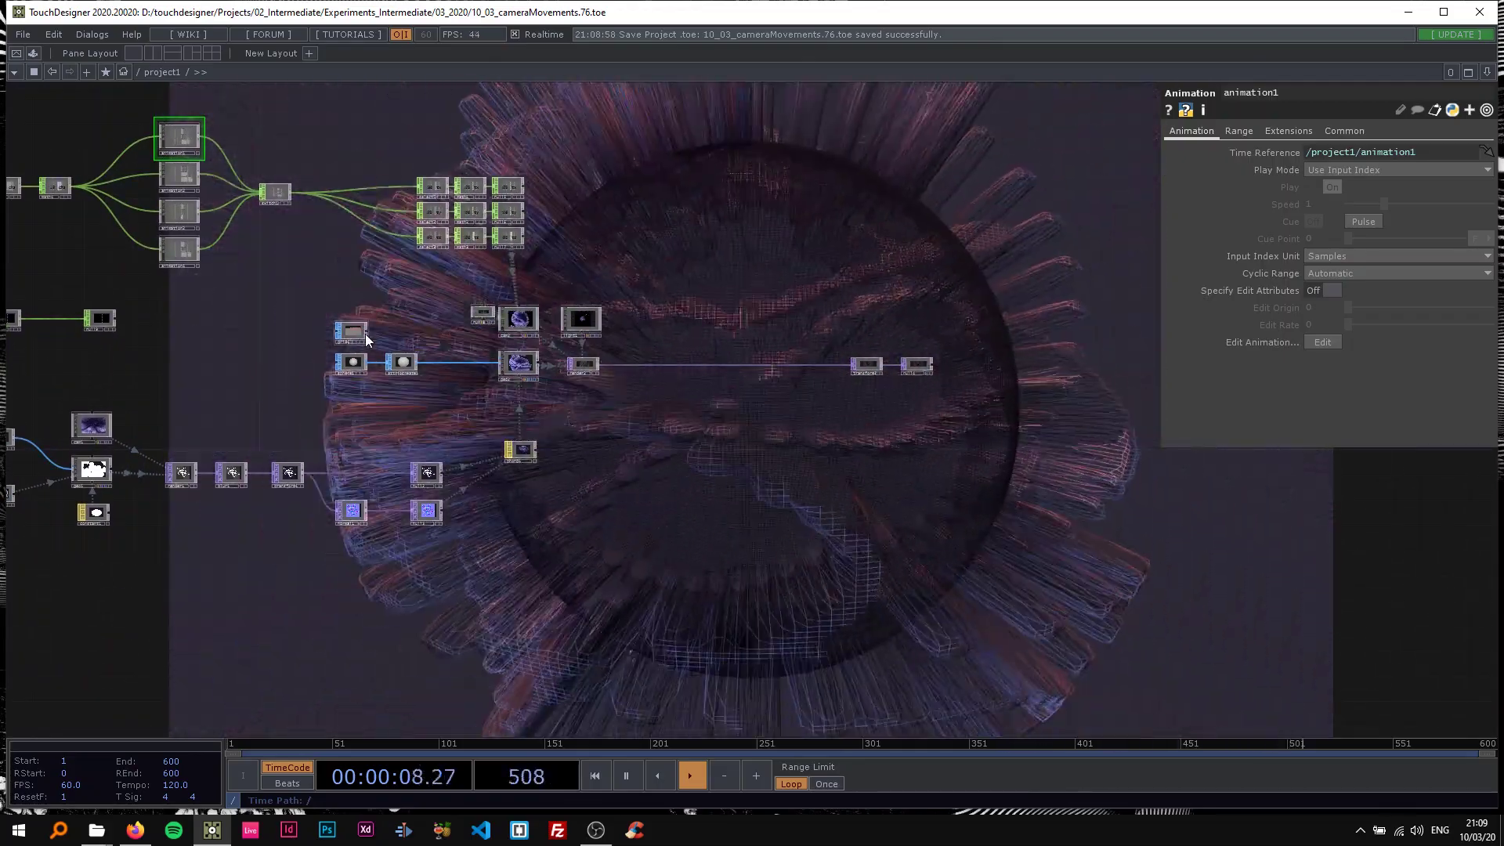
drag(614, 446, 735, 462)
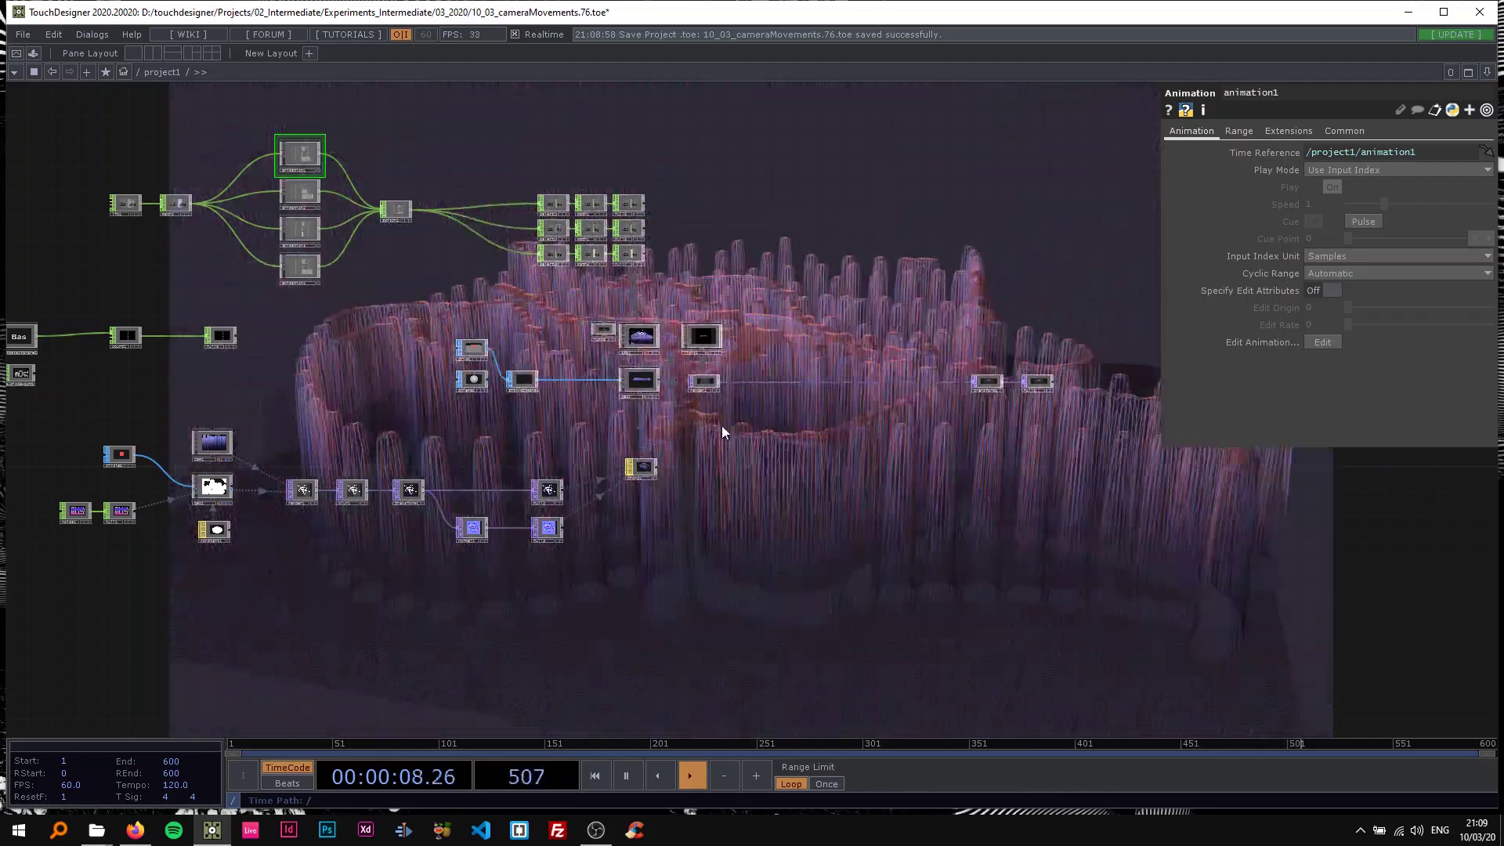
Step: Undo the last connection change in the geometry chain
scroll(721, 425, up, 3)
drag(720, 421, 662, 486)
key(ctrl+z)
drag(556, 491, 784, 530)
drag(584, 354, 721, 379)
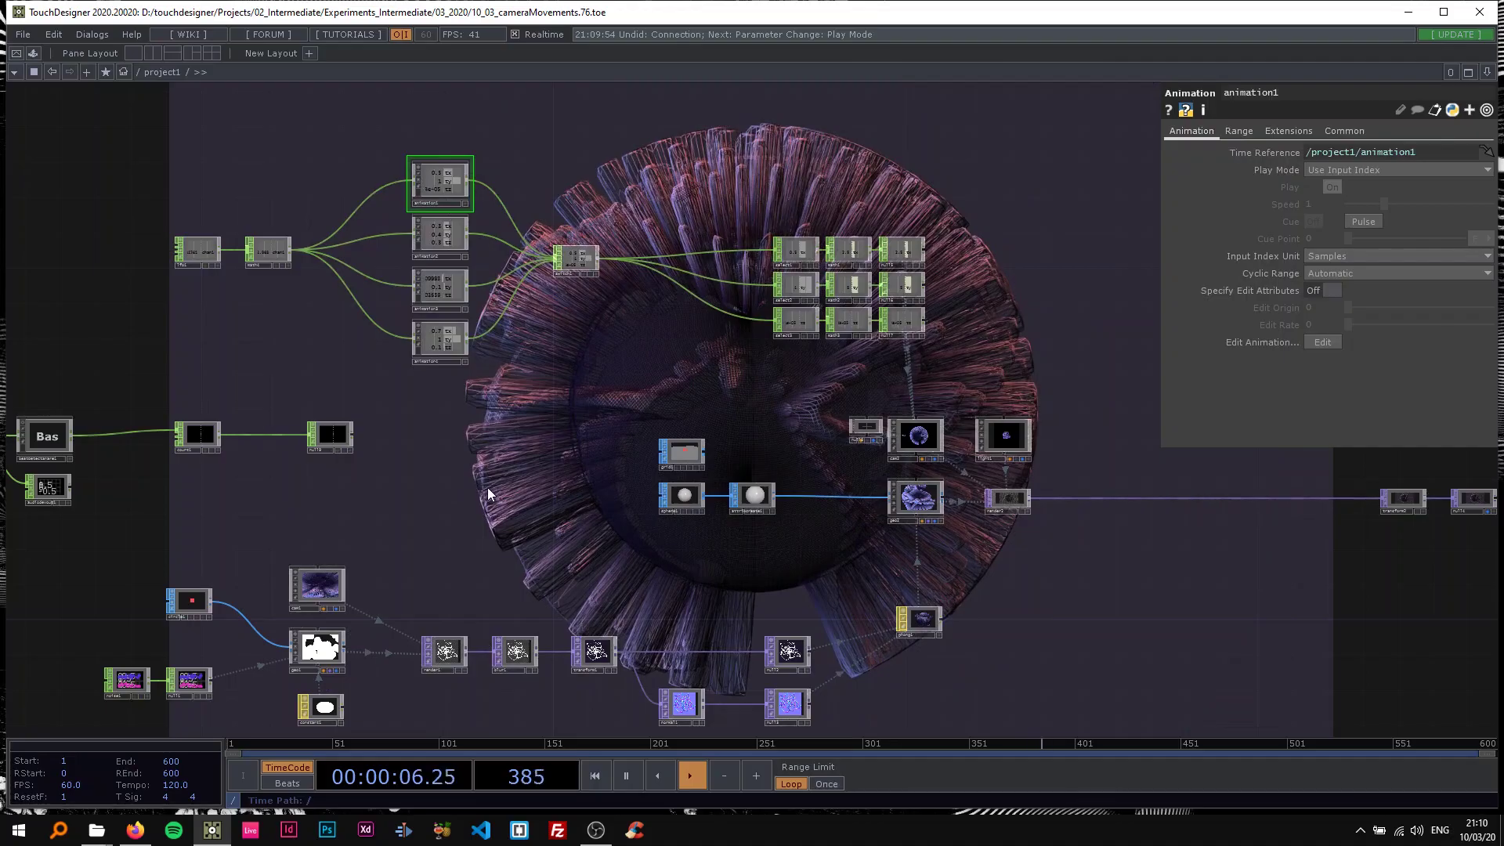
Step: Drive the Index of the switch1 operator with the channel from the audio analysis branch
drag(574, 382, 816, 372)
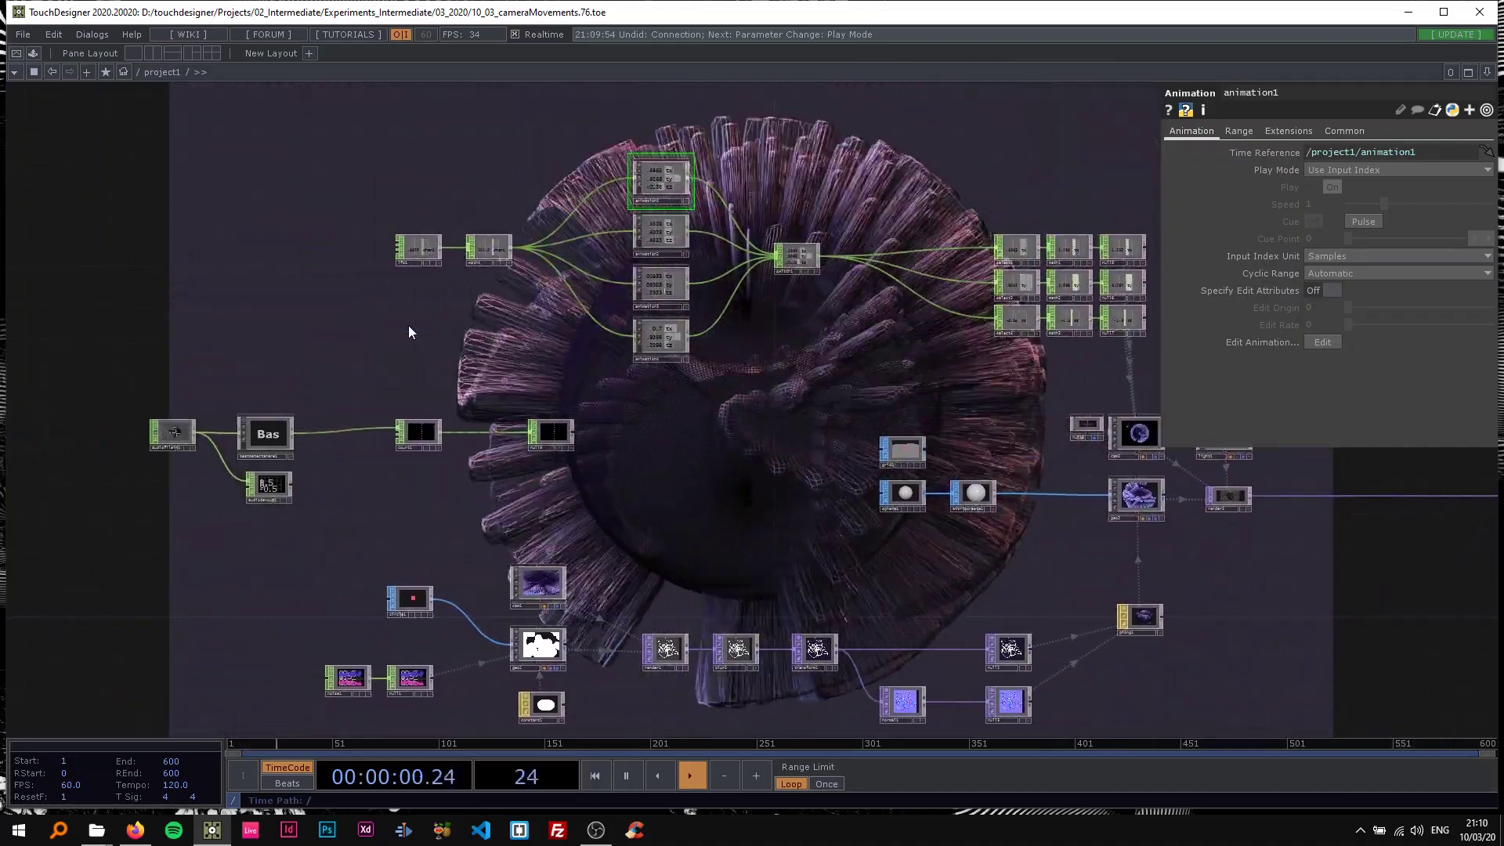
scroll(754, 399, up, 3)
scroll(758, 406, down, 3)
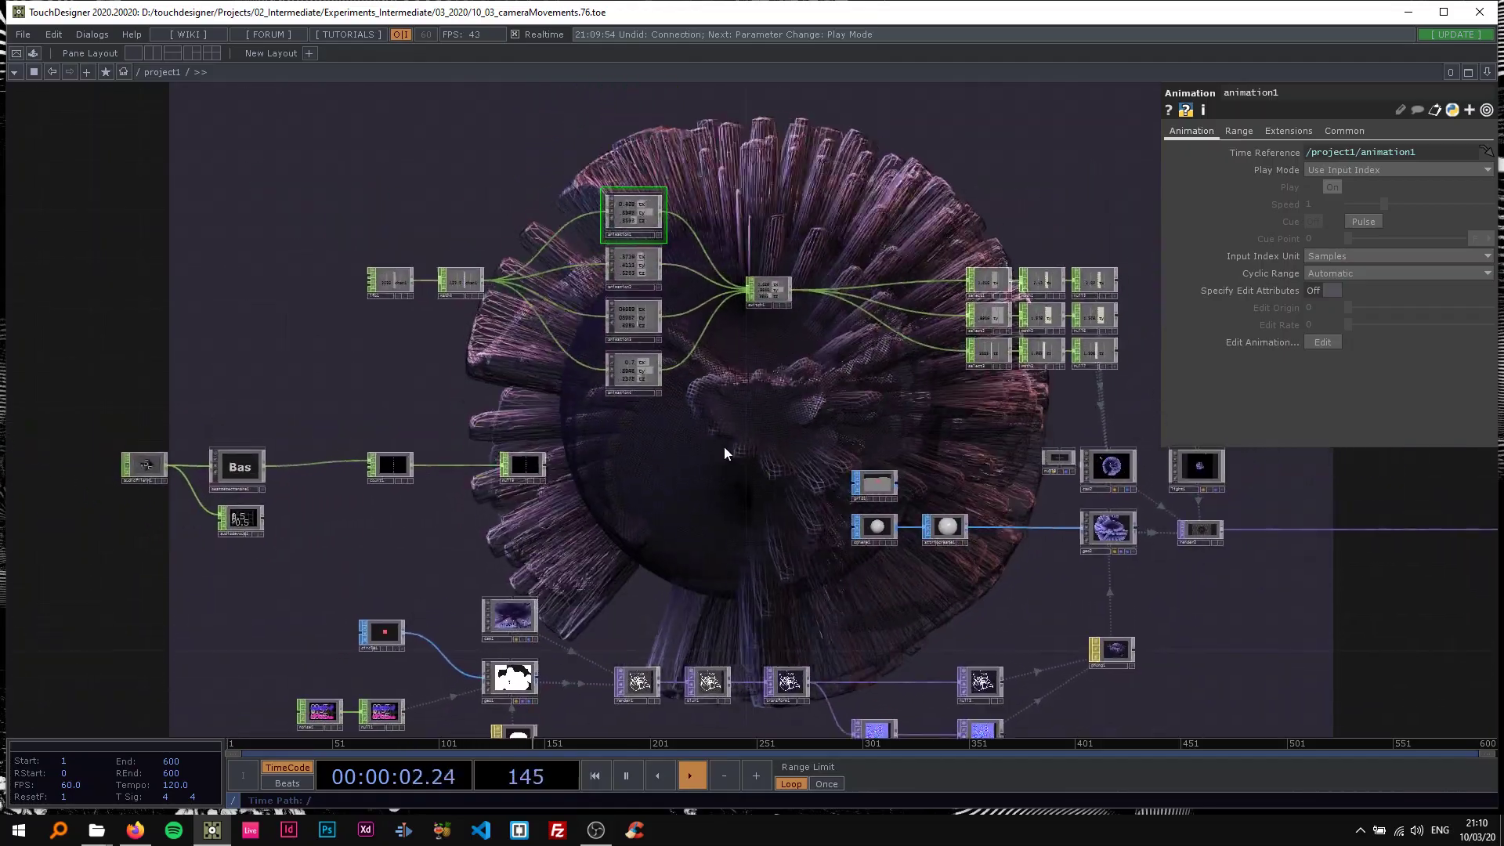
click(750, 310)
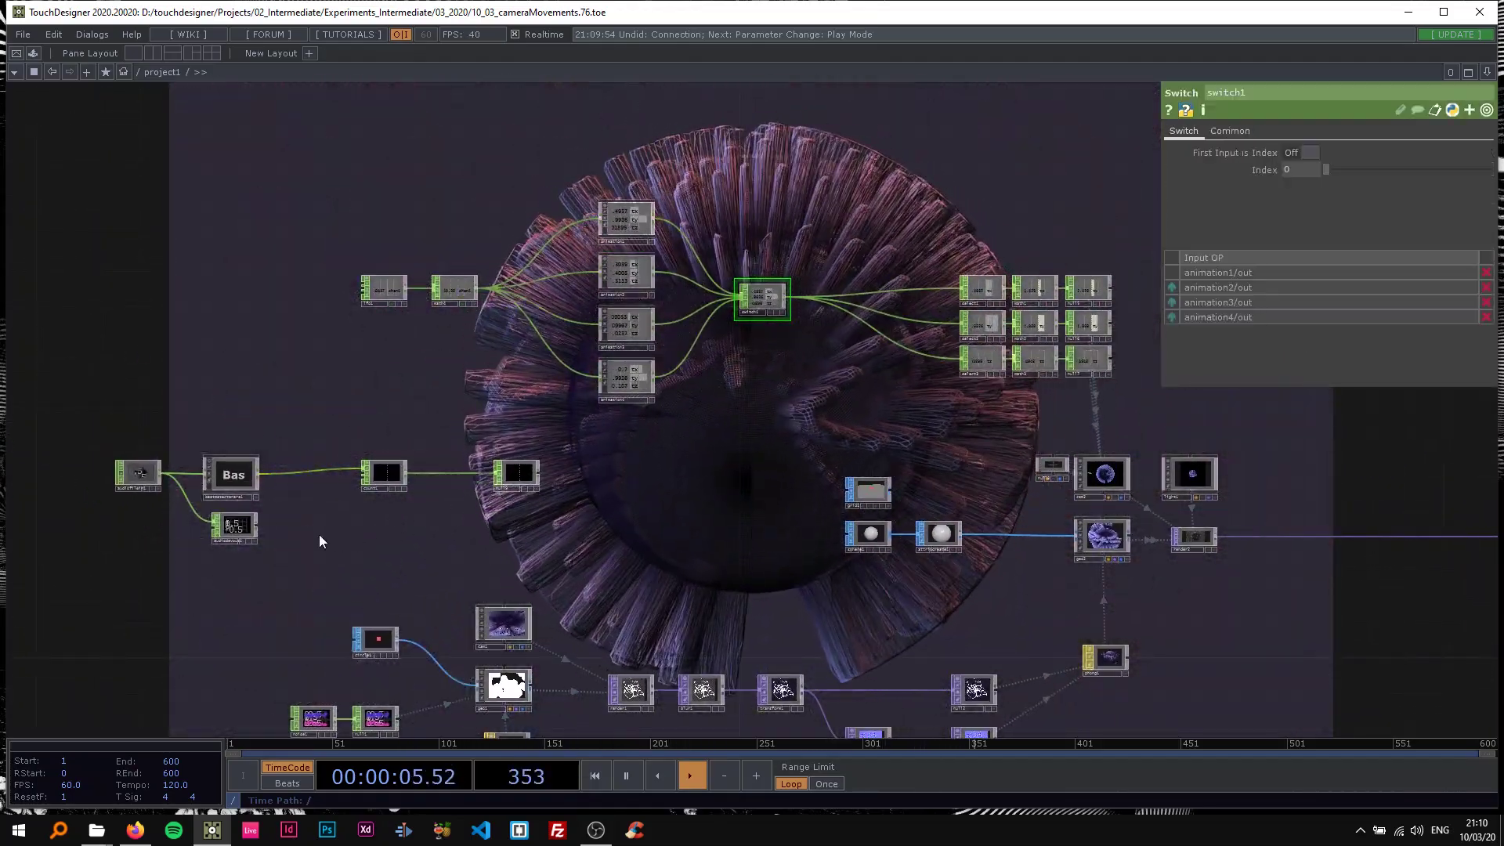
click(124, 475)
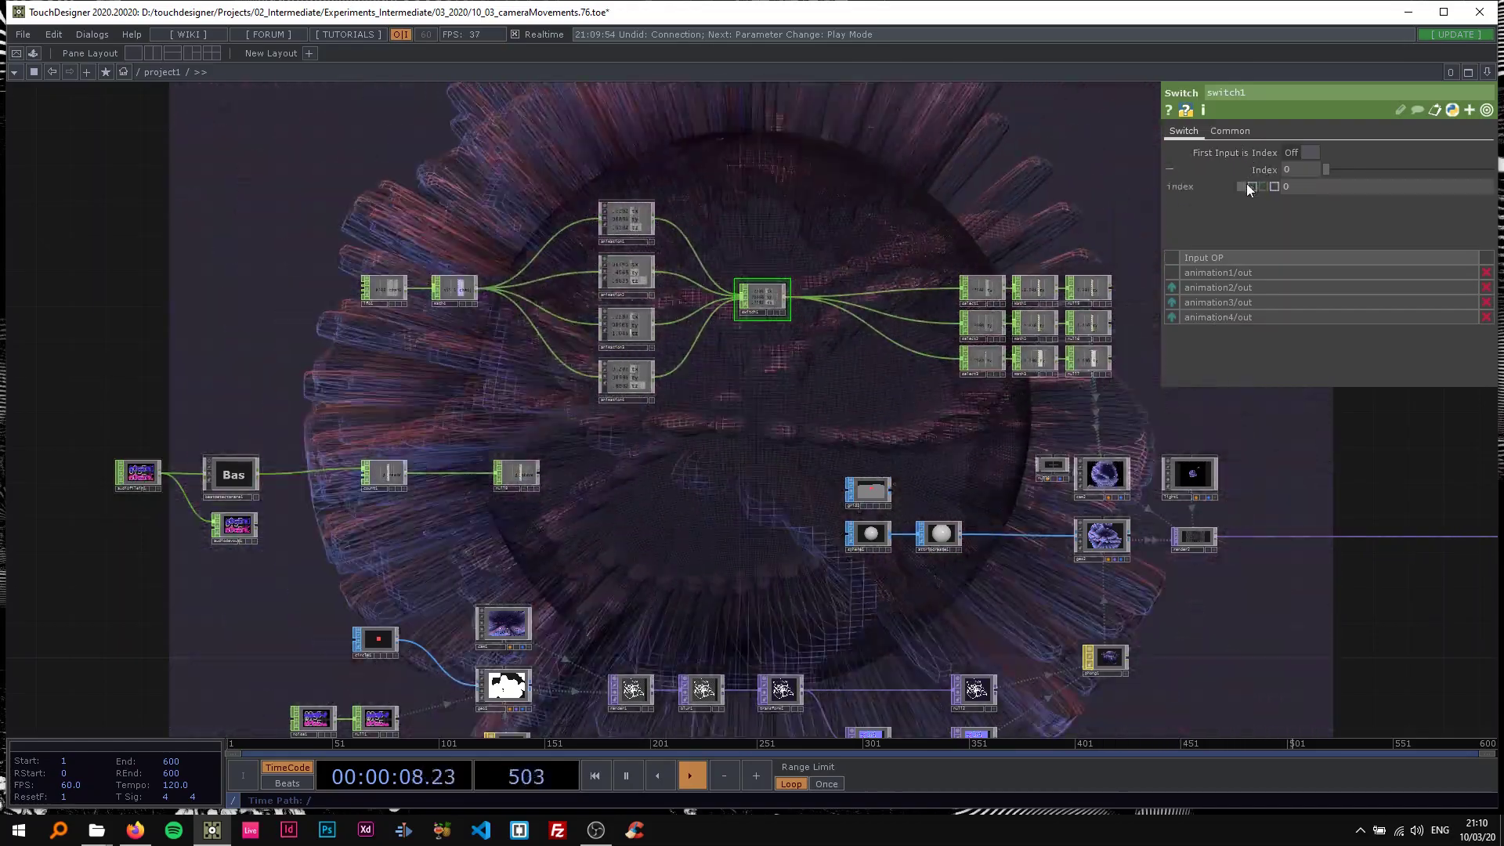
click(1375, 169)
Step: Look over the network while the camera movements switch and pause the timeline playback
drag(745, 345, 401, 125)
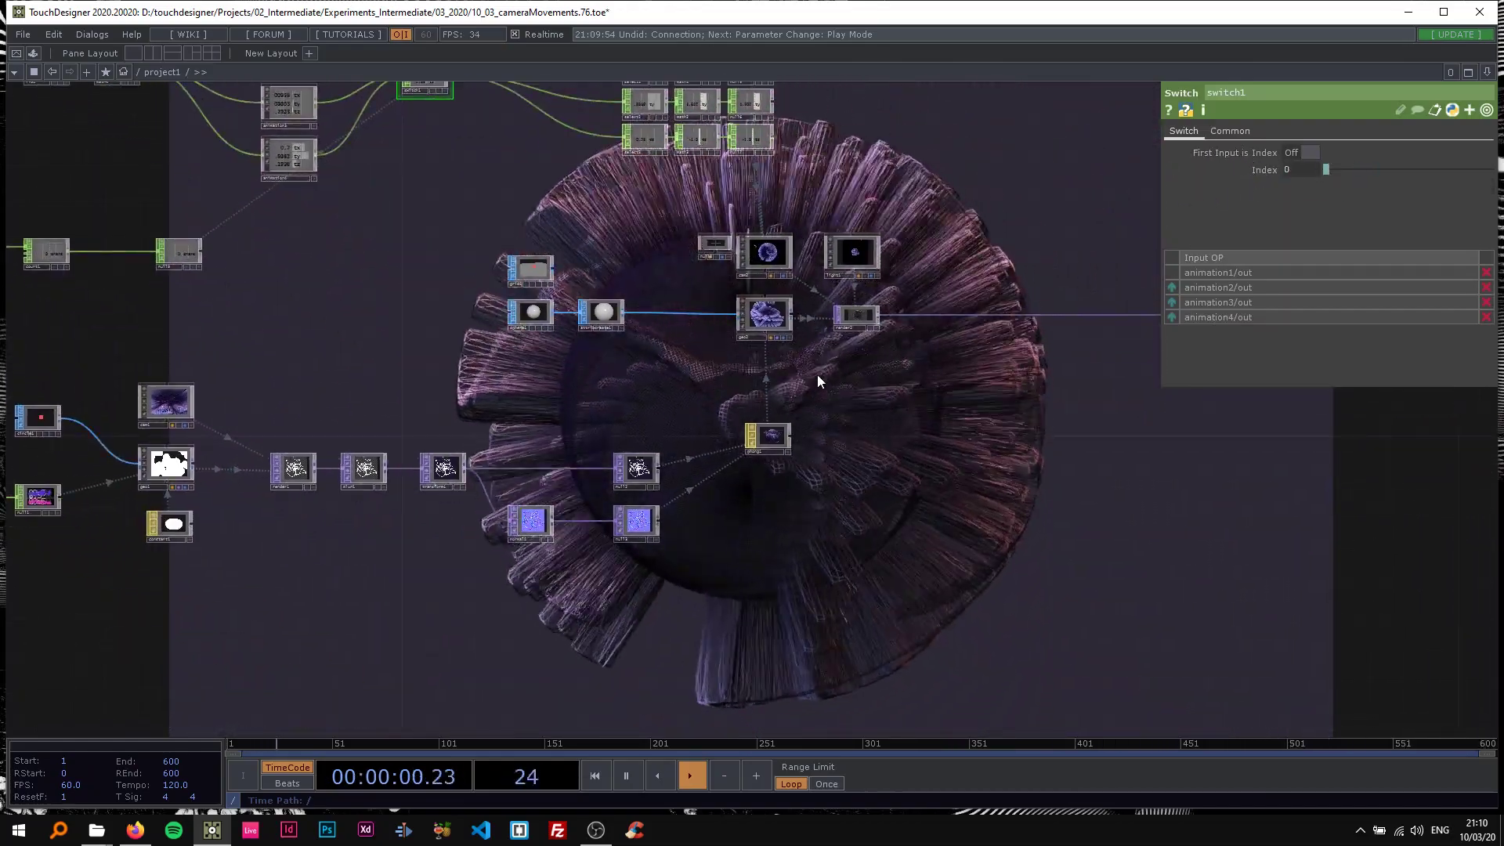
drag(438, 291, 602, 404)
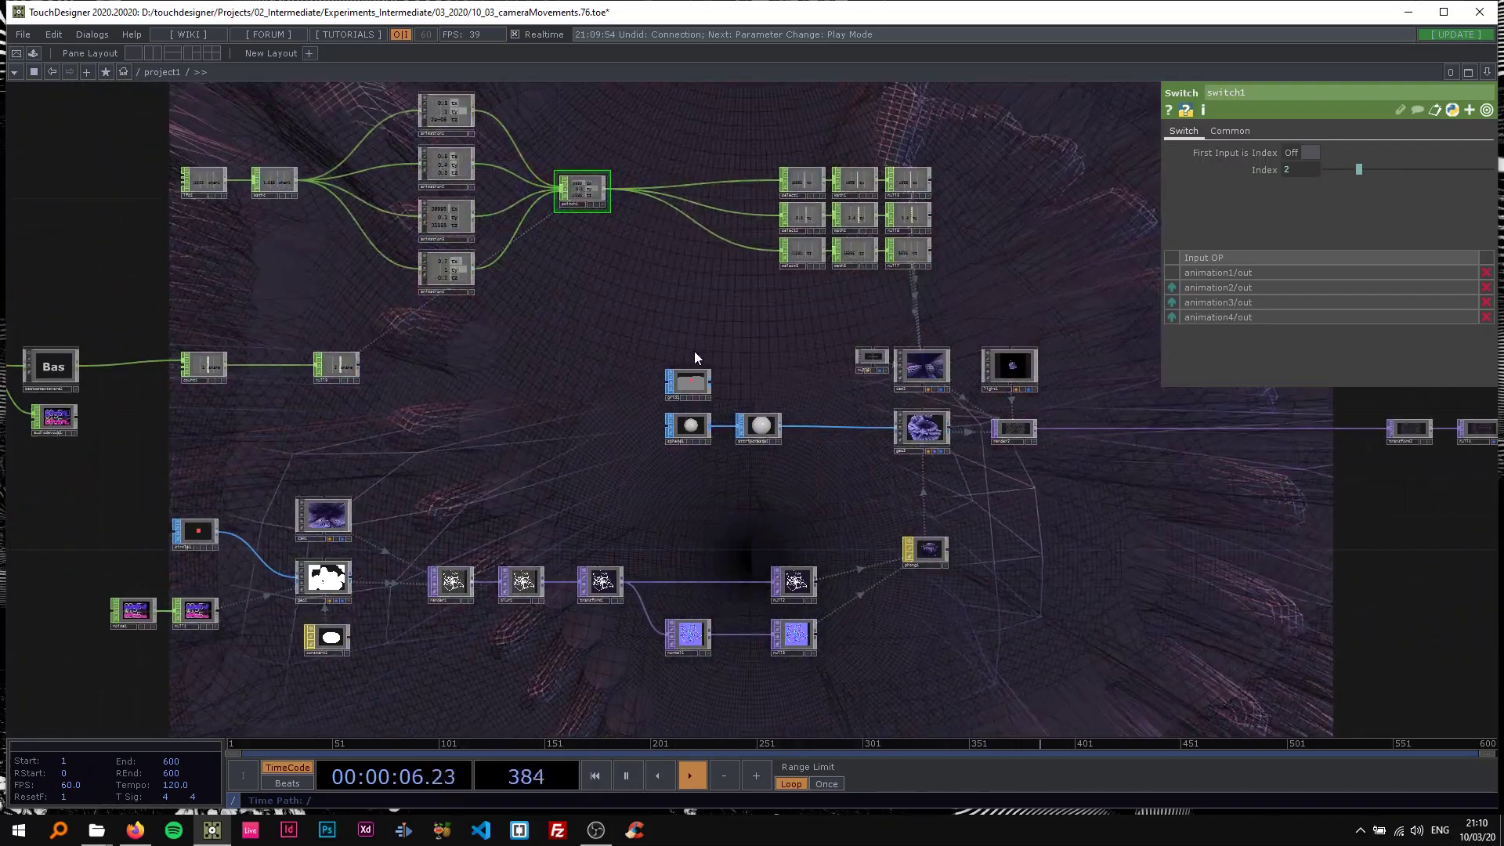
drag(1034, 485, 545, 402)
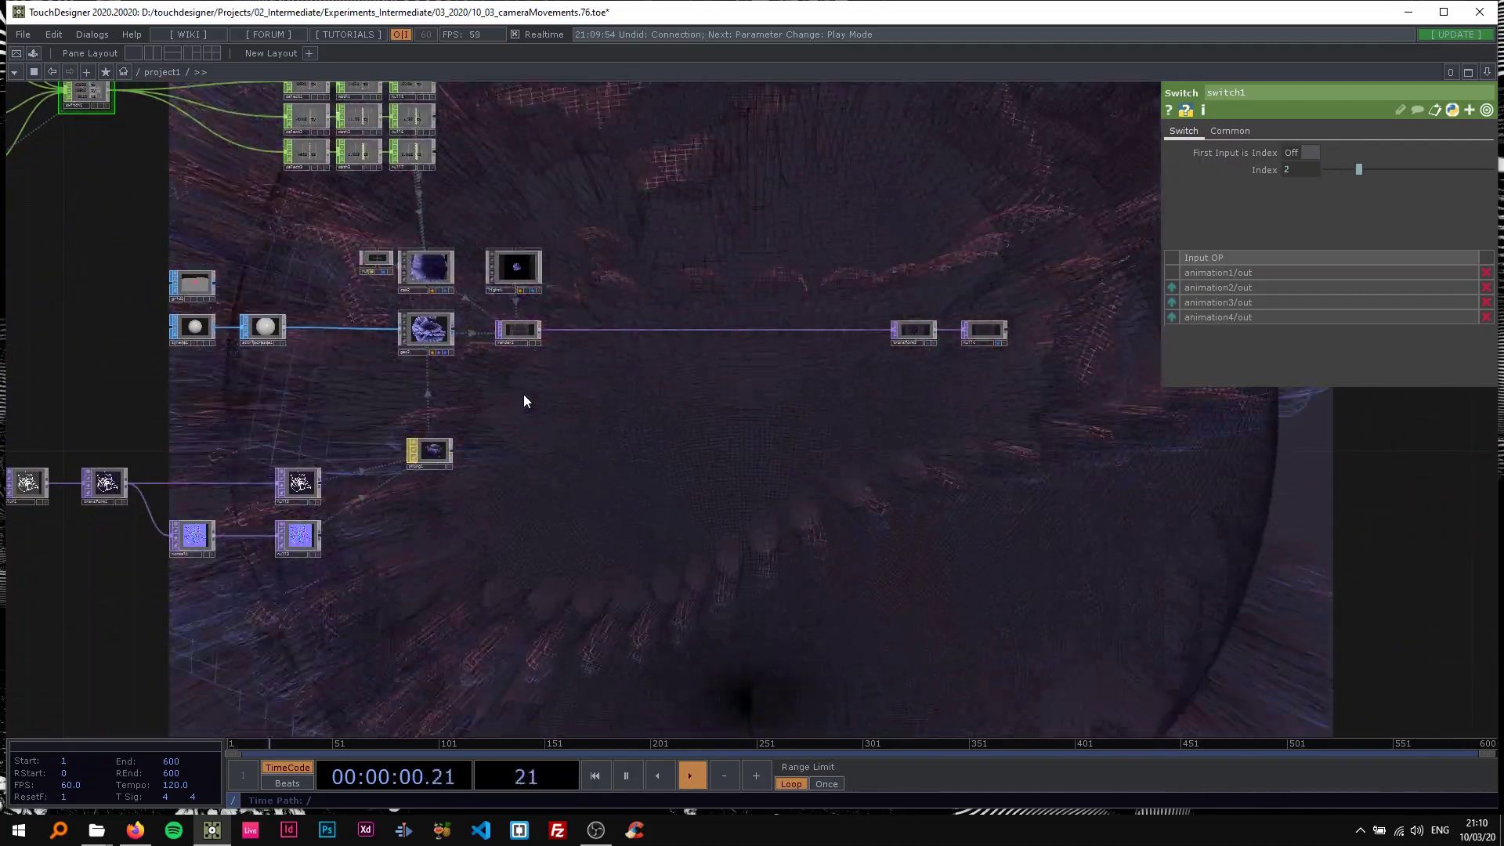
scroll(530, 395, down, 3)
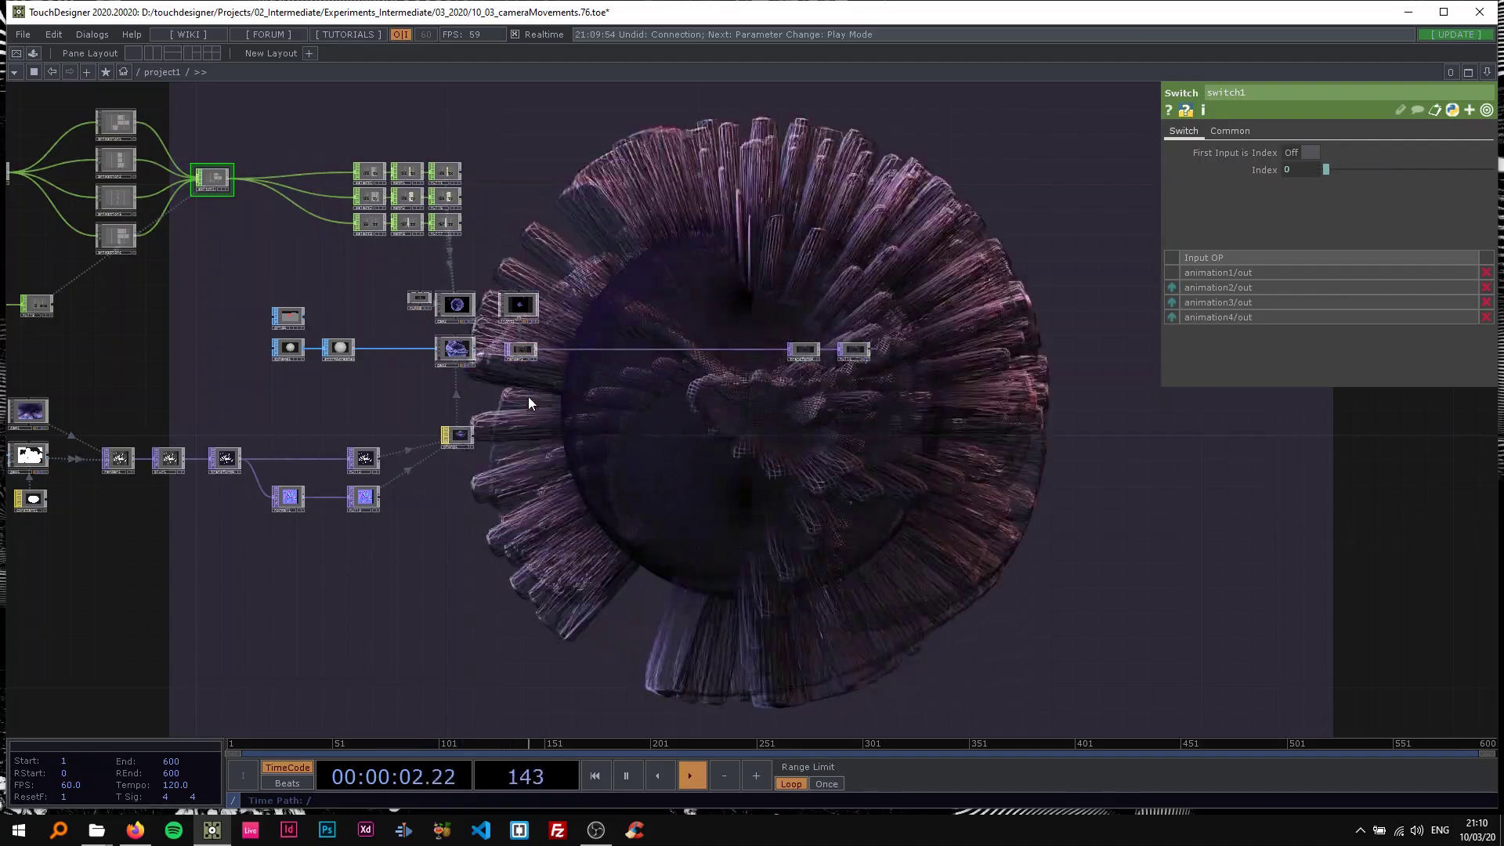
drag(603, 407, 812, 440)
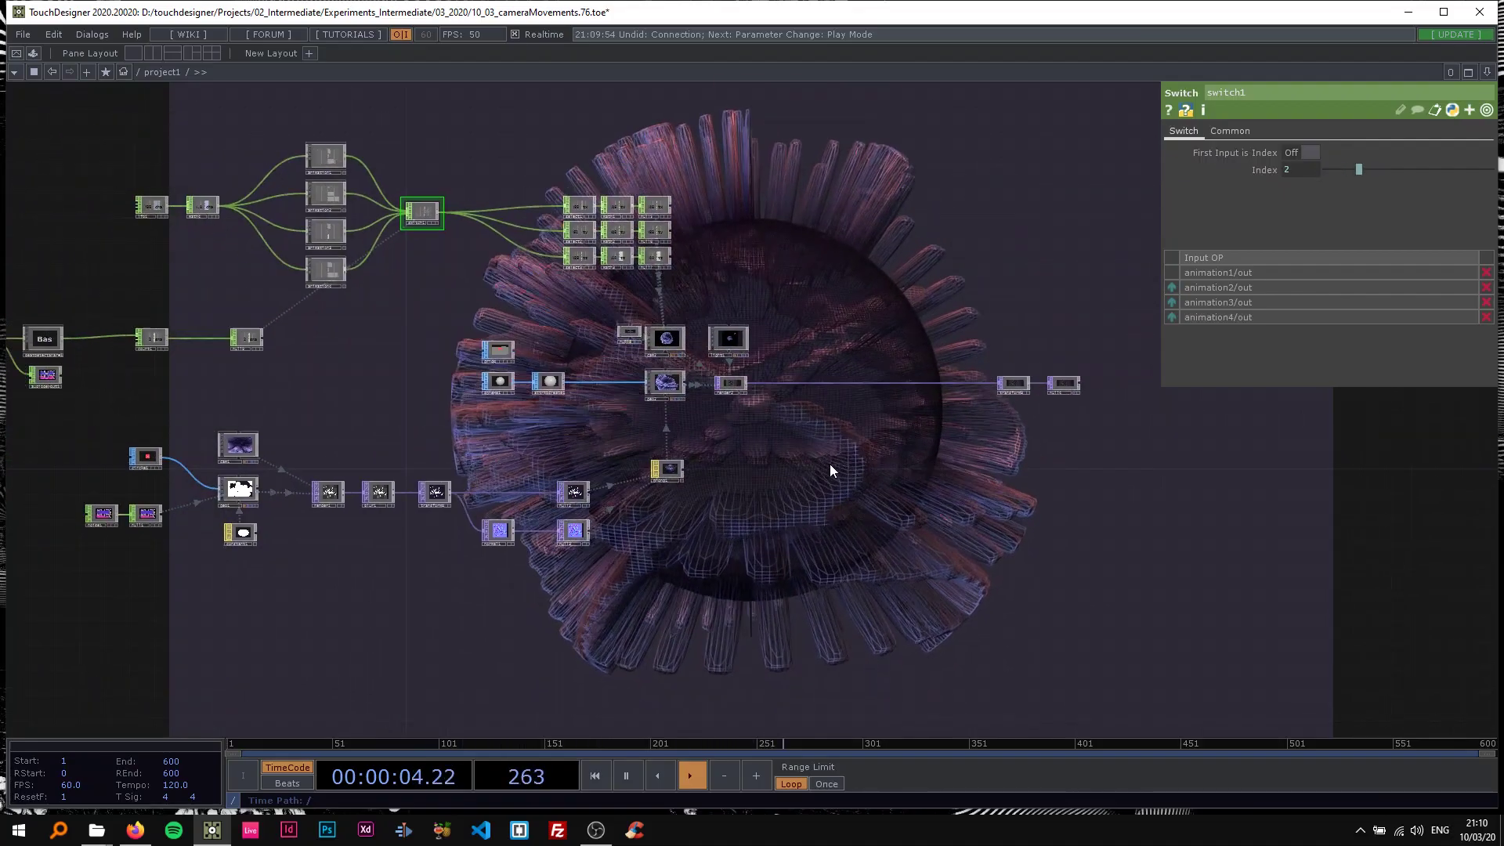
drag(375, 348, 527, 344)
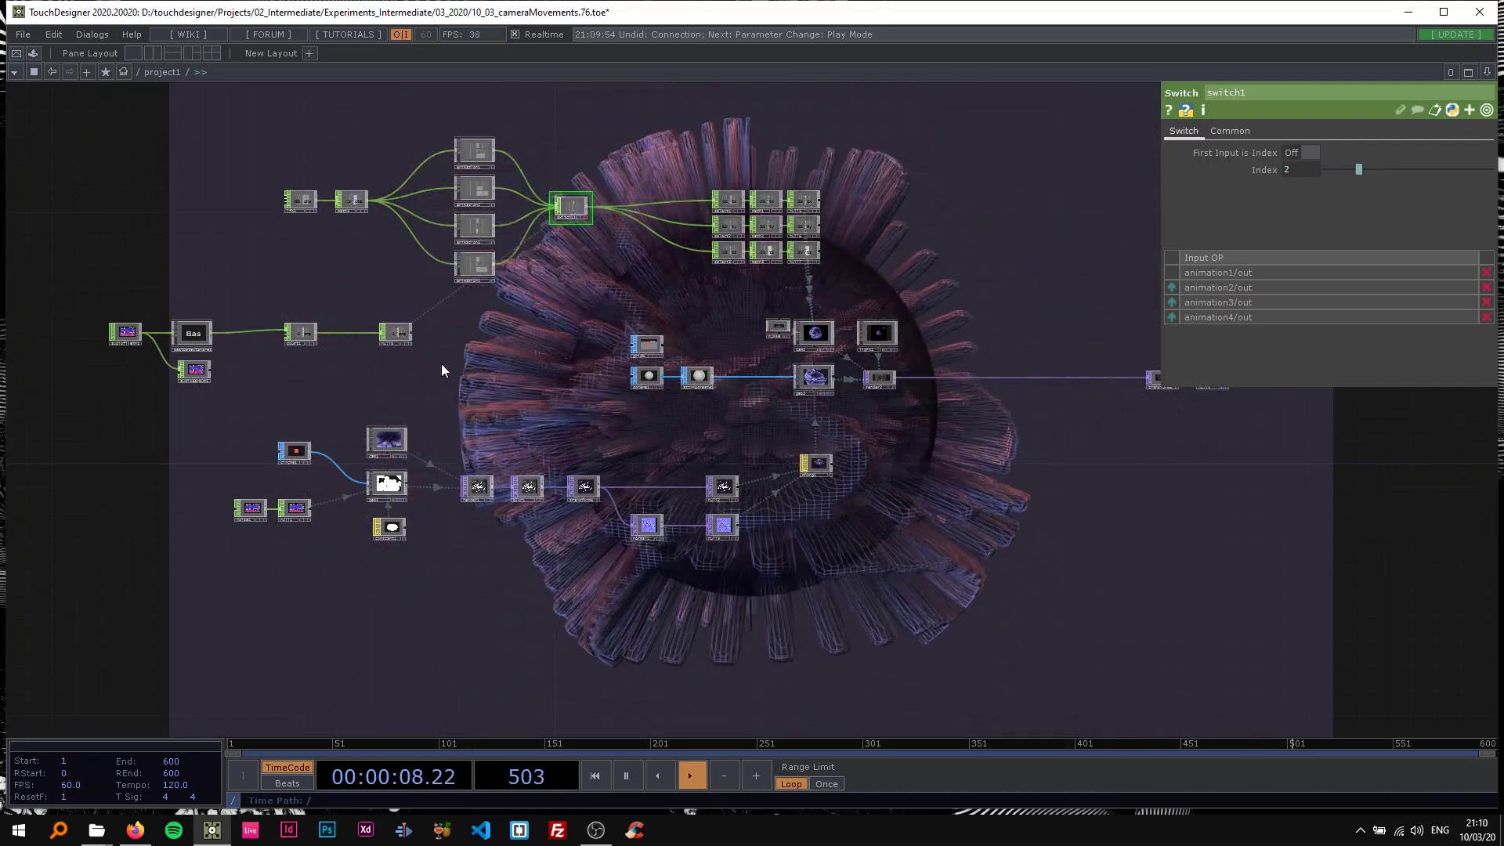
key(space)
Step: Examine the texture-generation chain, the geometry and render group, and the camera animation group by selecting each in turn
scroll(678, 496, down, 3)
right_drag(151, 206, 469, 398)
scroll(549, 410, up, 1)
scroll(548, 409, up, 2)
drag(590, 424, 505, 424)
right_drag(148, 463, 815, 600)
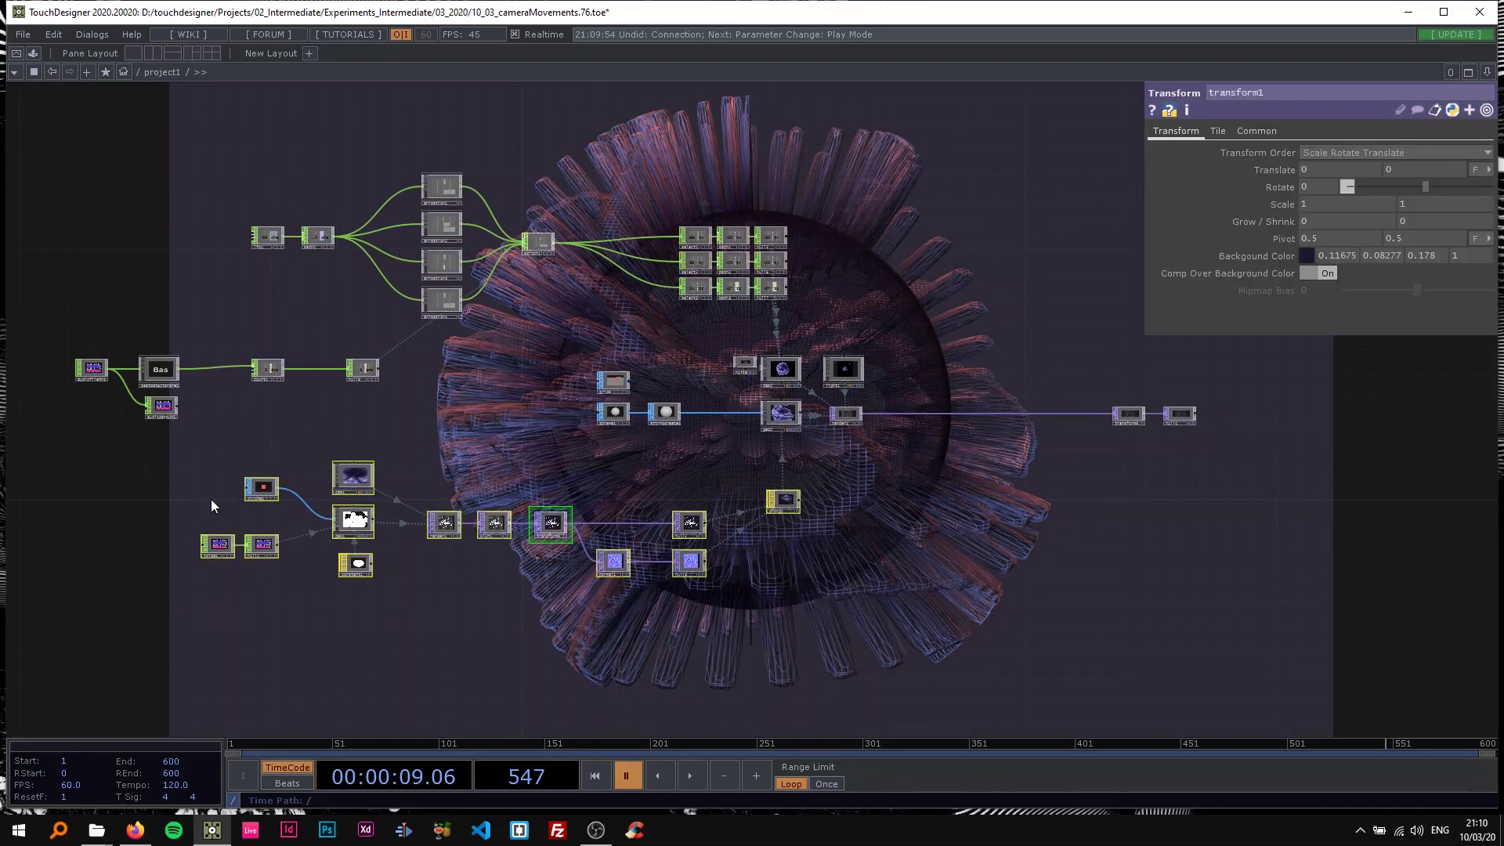
drag(871, 522, 654, 539)
right_drag(1032, 471, 385, 369)
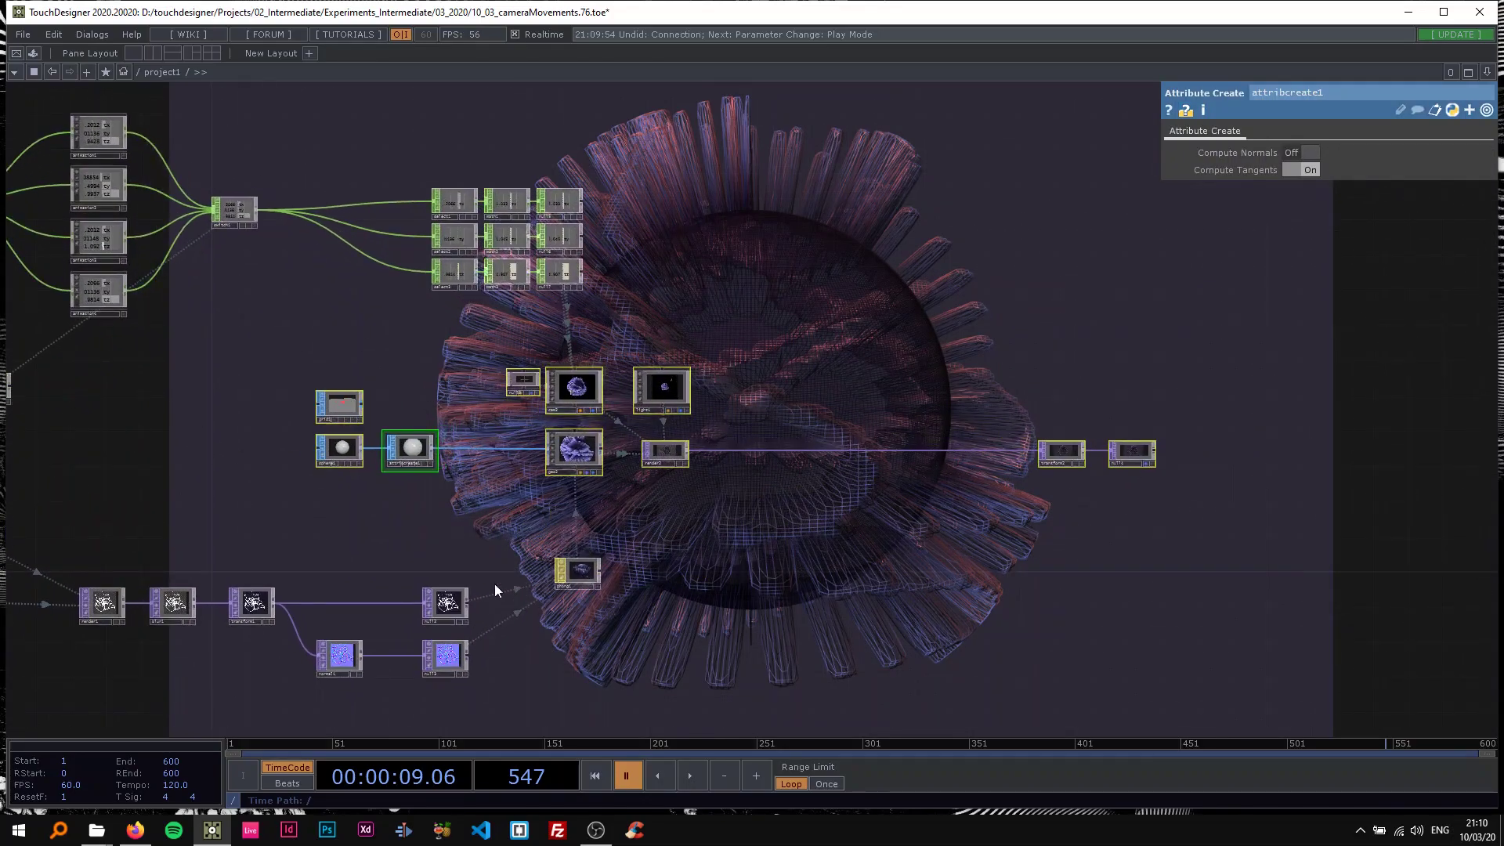
scroll(685, 560, up, 1)
drag(684, 561, 851, 621)
scroll(851, 621, down, 1)
drag(668, 535, 681, 567)
drag(519, 541, 660, 581)
right_drag(251, 302, 1070, 550)
Step: Select all operators in project1 and delete them to start from an empty network
drag(1202, 533, 980, 453)
click(980, 453)
scroll(917, 440, down, 2)
scroll(604, 513, up, 1)
drag(649, 486, 560, 463)
scroll(612, 477, up, 2)
right_drag(783, 589, 1251, 608)
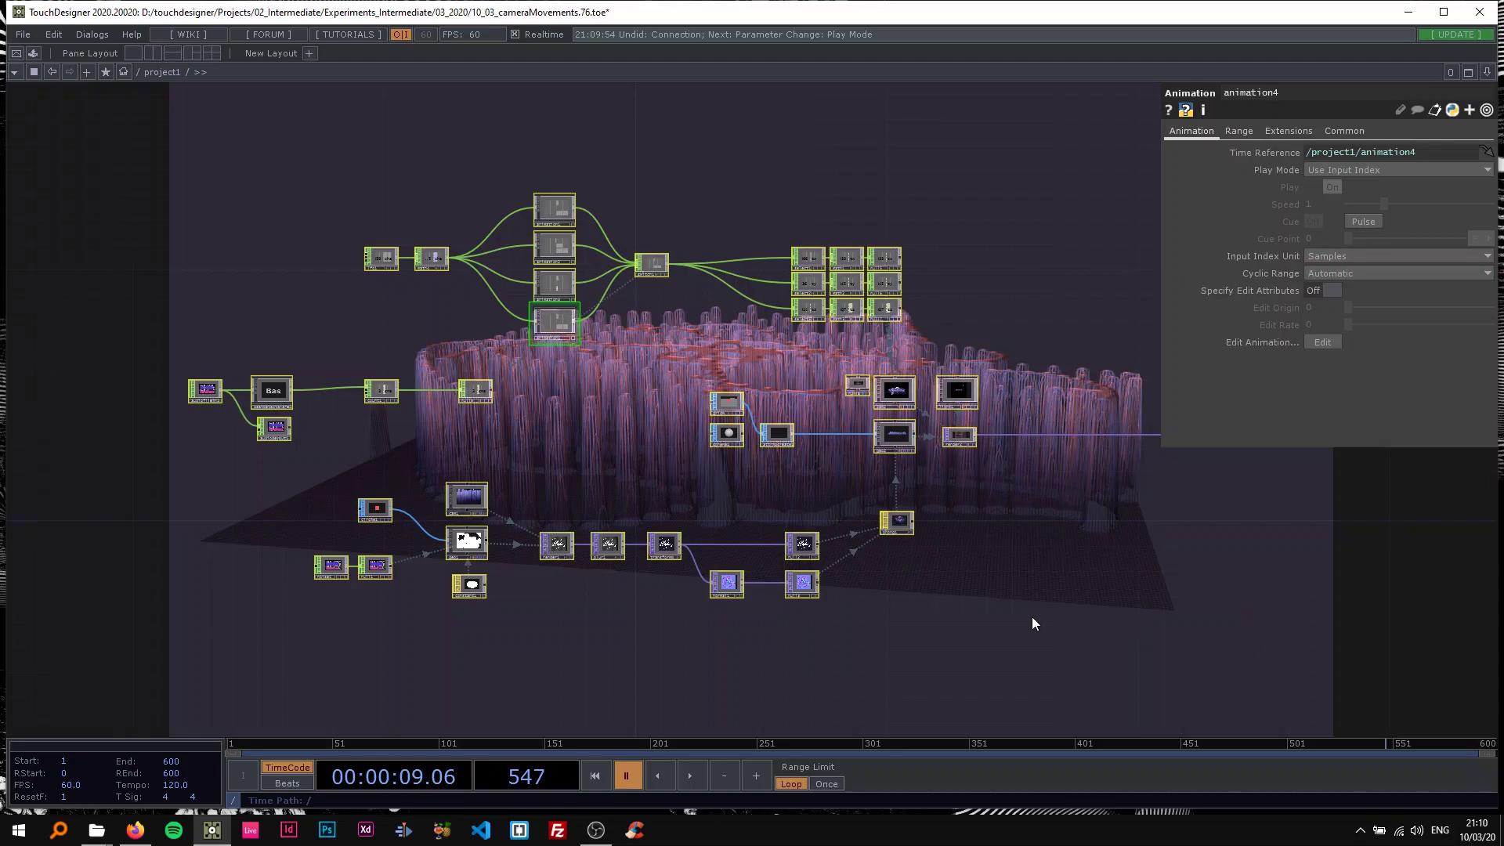
key(Delete)
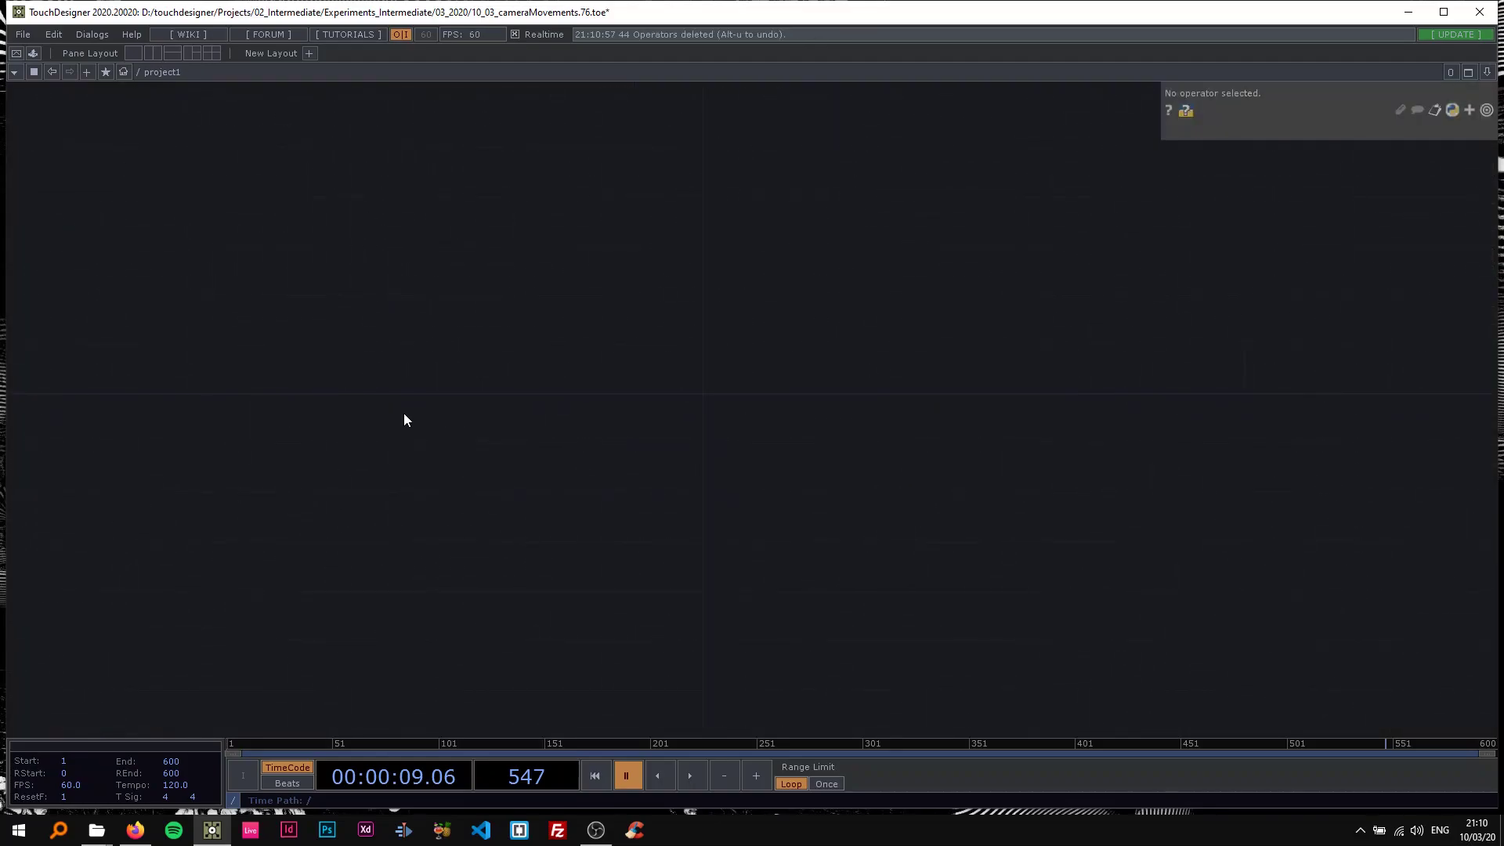
Step: Add a Circle SOP to the empty network
key(Tab)
text(cir)
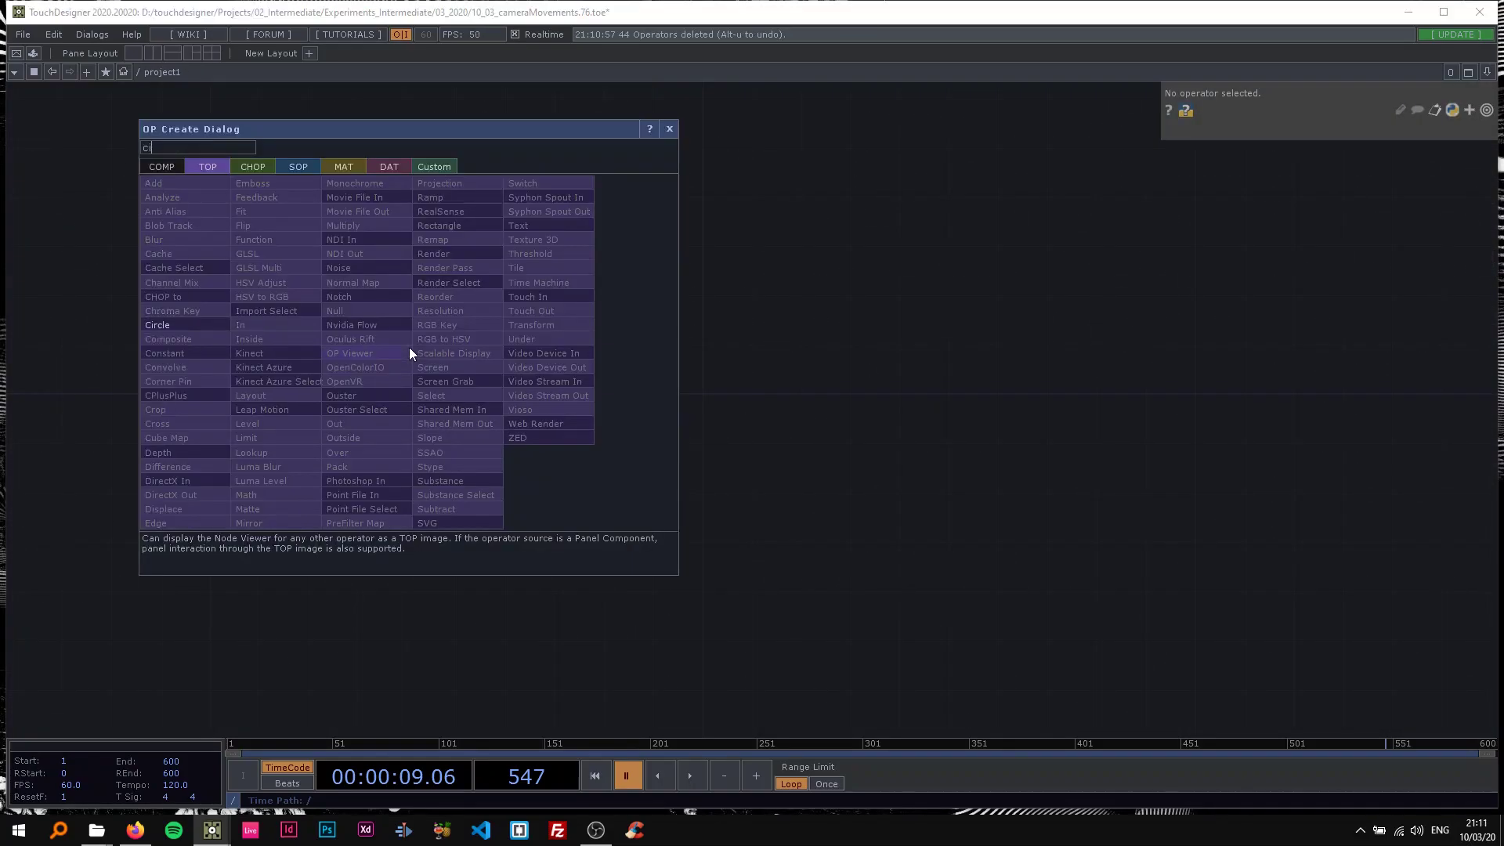
click(294, 168)
click(186, 438)
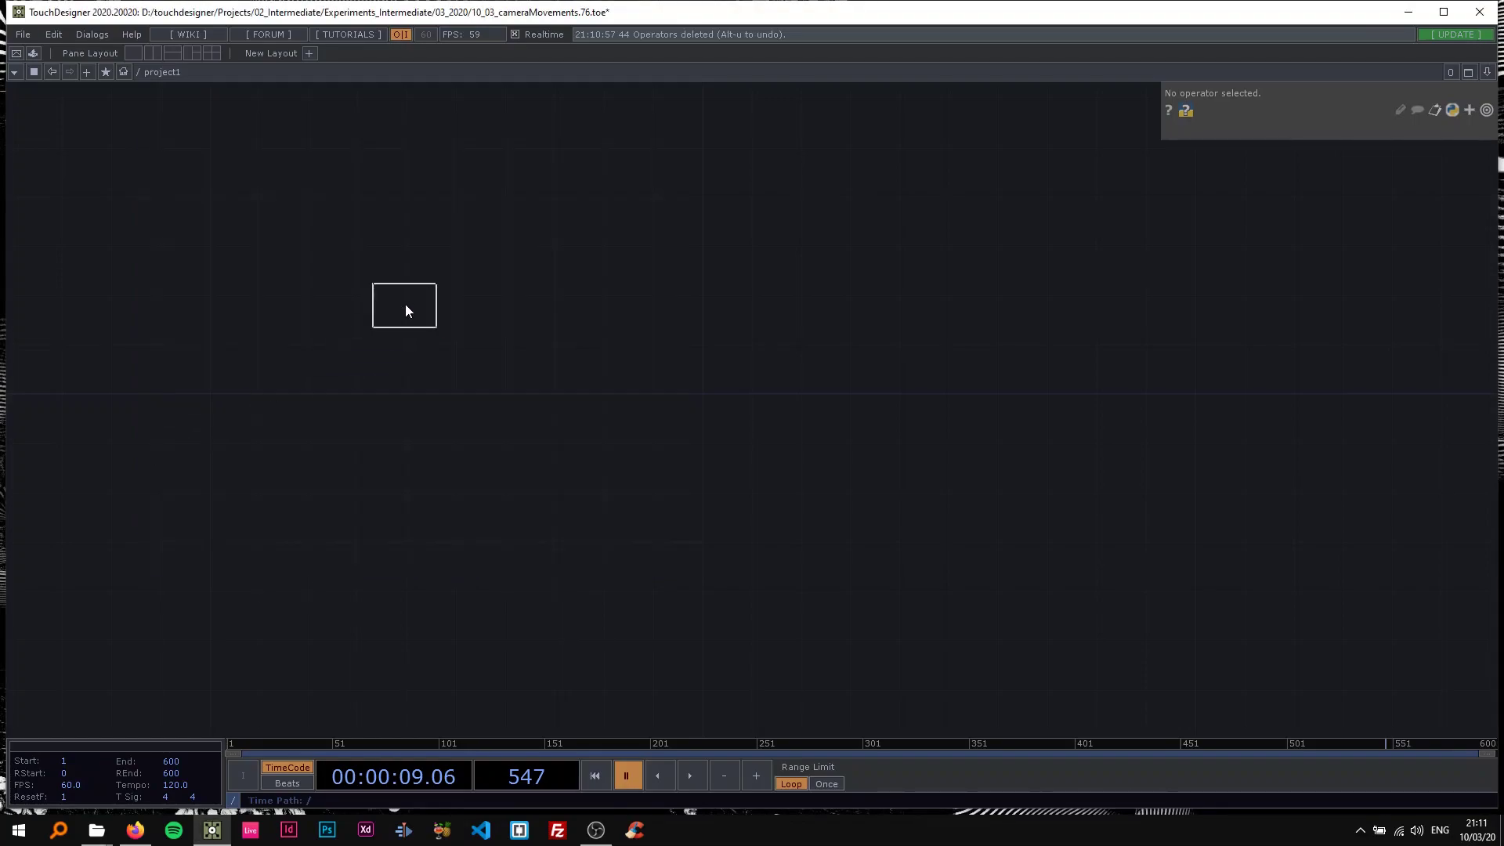
click(404, 305)
Step: Set the circle's divisions to 60 and both radius values to .02
click(1285, 298)
text(60)
key(Return)
scroll(460, 267, up, 3)
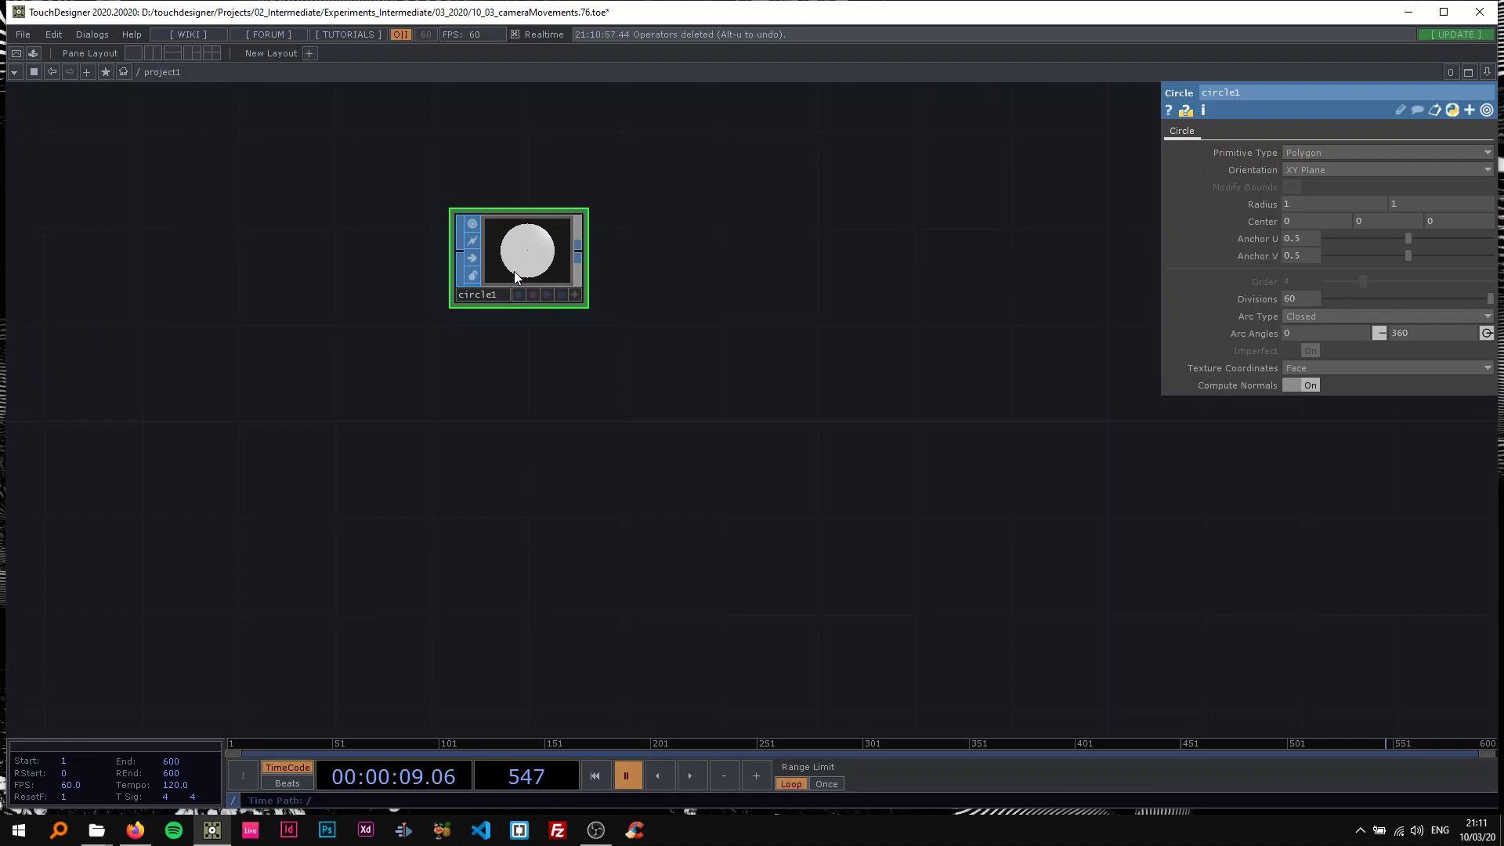
drag(648, 292, 492, 245)
text(.02)
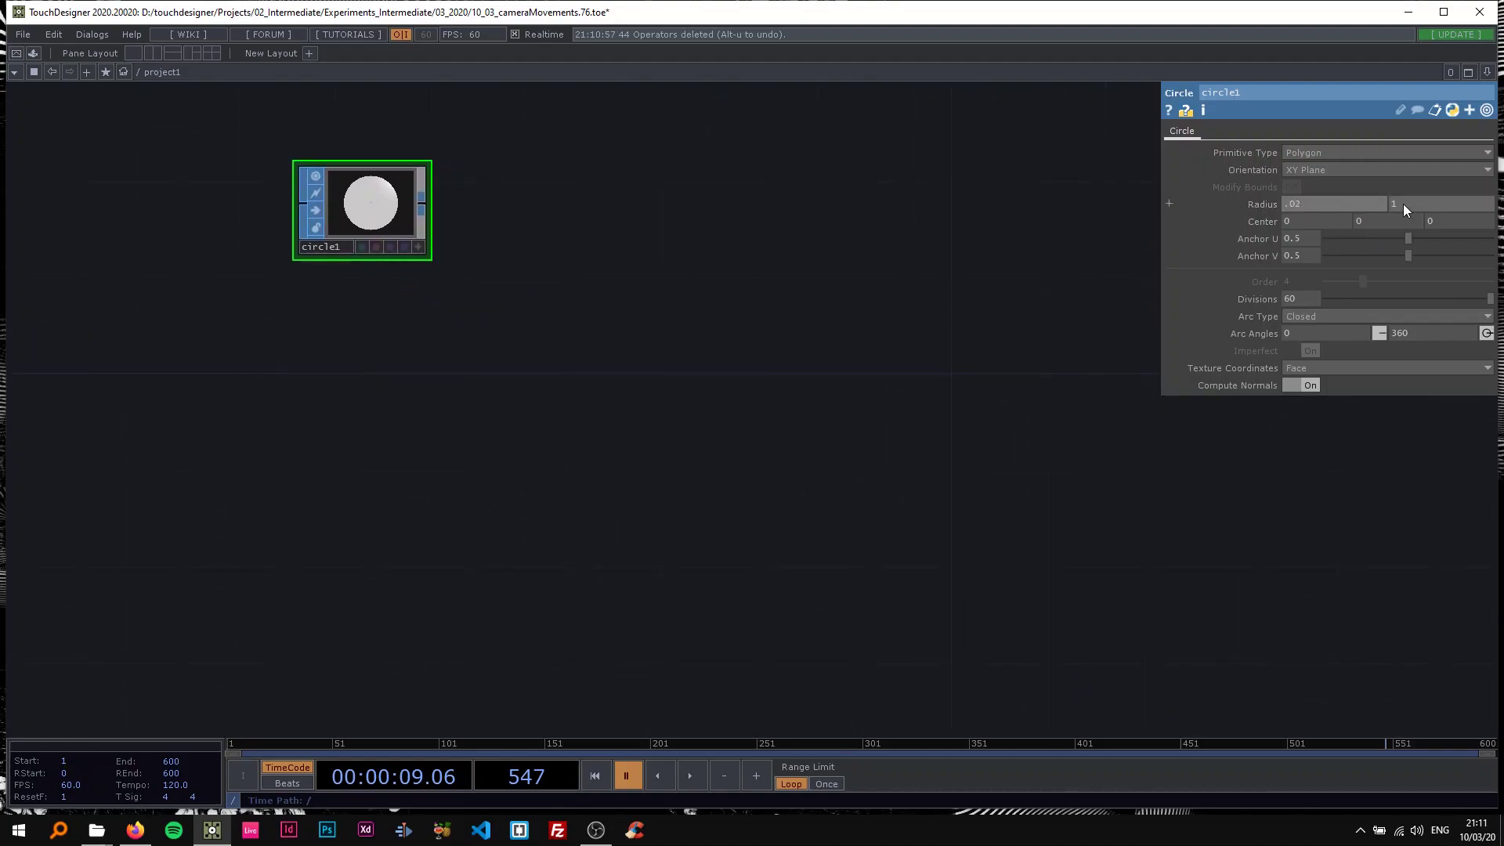
key(Tab)
text(.02)
key(Return)
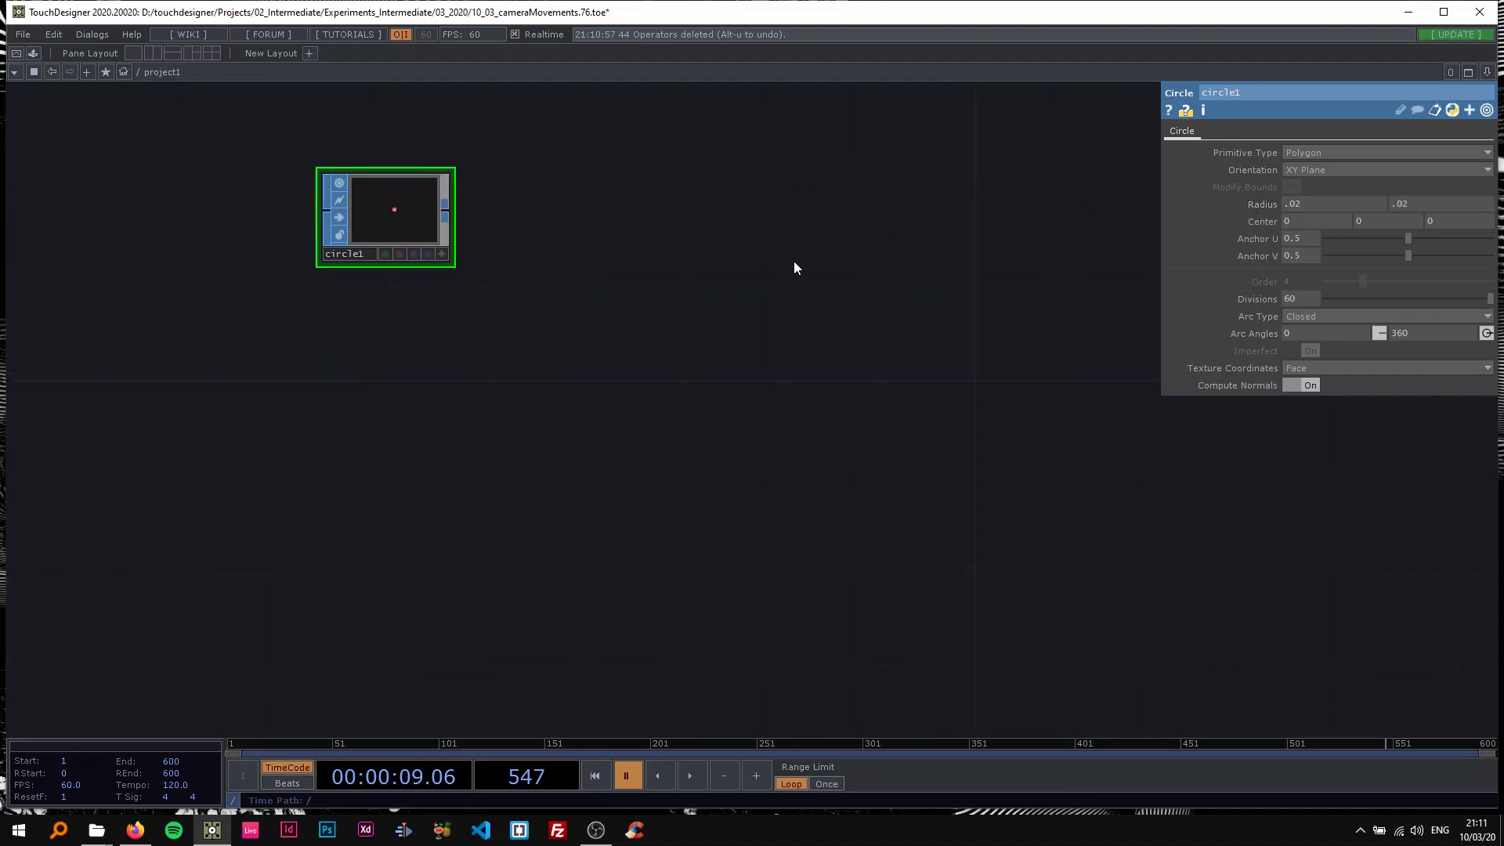
Step: Add a Geometry COMP fed by the circle's output
key(Tab)
text(geo)
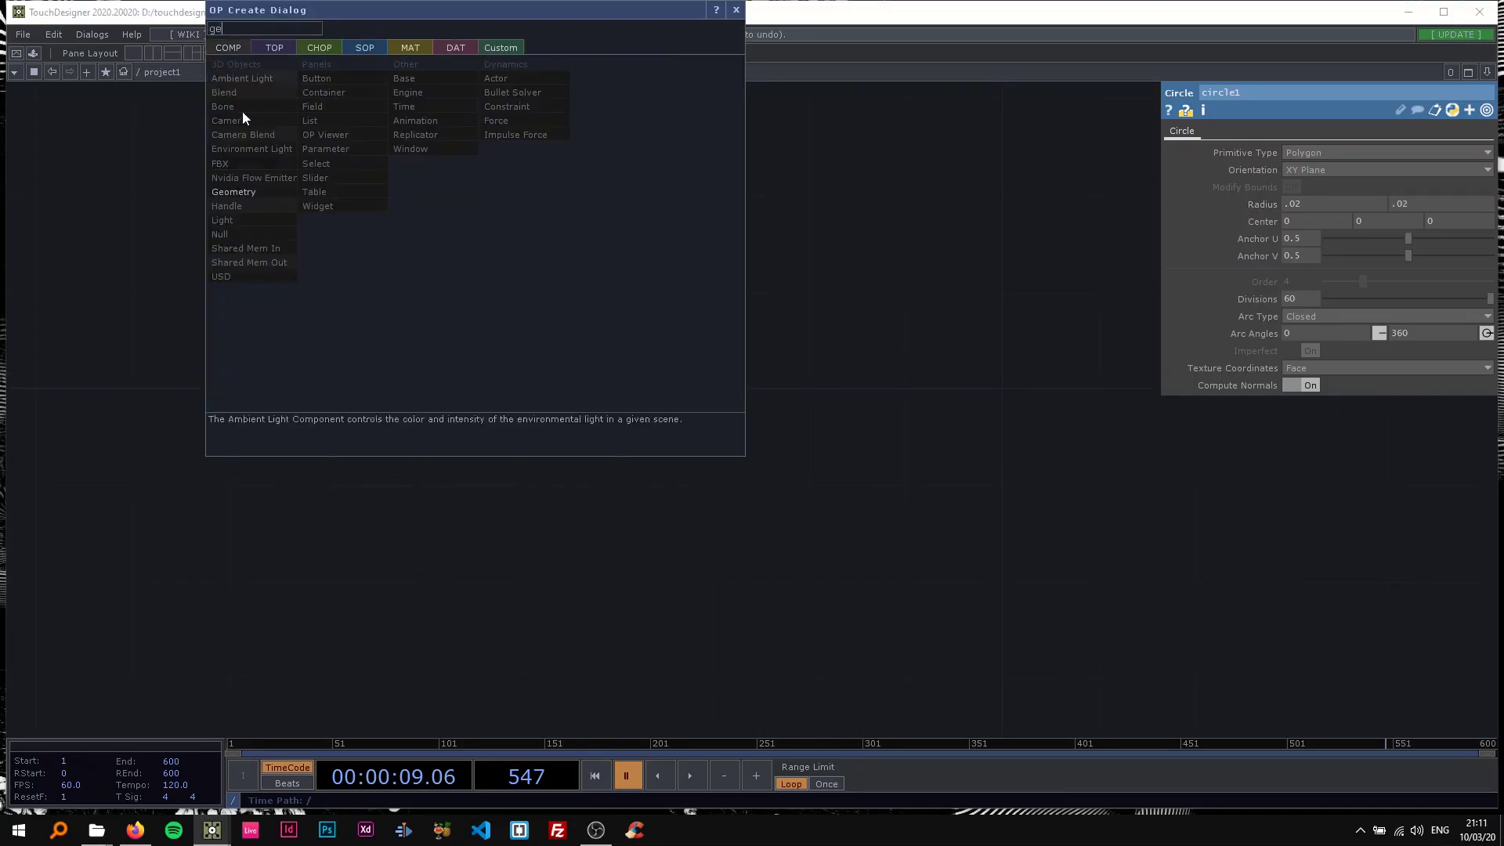
click(246, 184)
click(758, 395)
Step: Place a Camera COMP above the geometry and set its Z translation to 2
key(Tab)
click(528, 196)
click(783, 227)
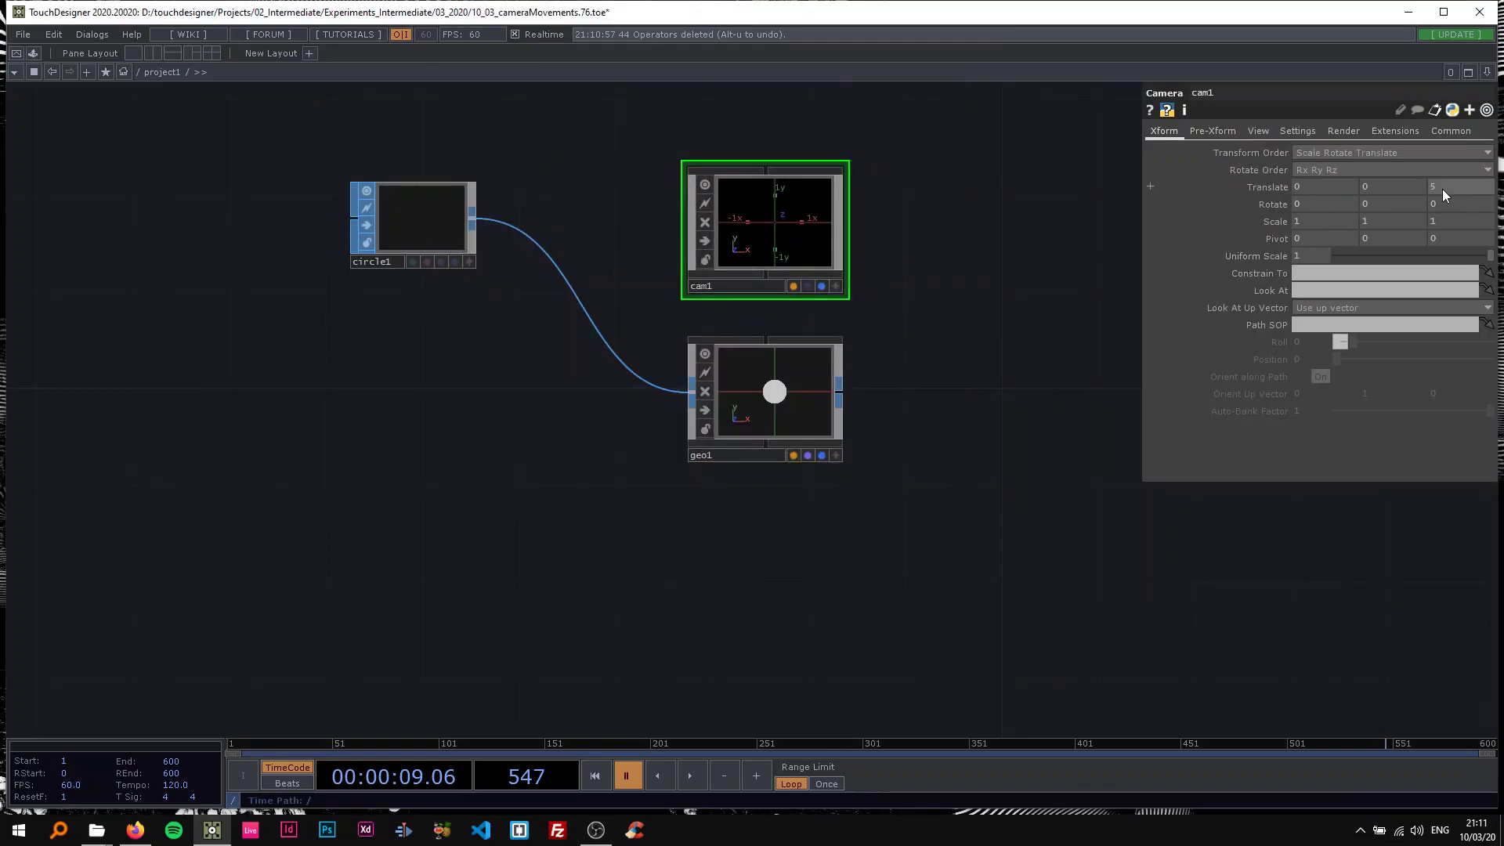
text(2)
key(Return)
Step: Add a Constant MAT below the geometry and assign it as the material of geo1
drag(924, 305, 647, 299)
scroll(757, 298, down, 2)
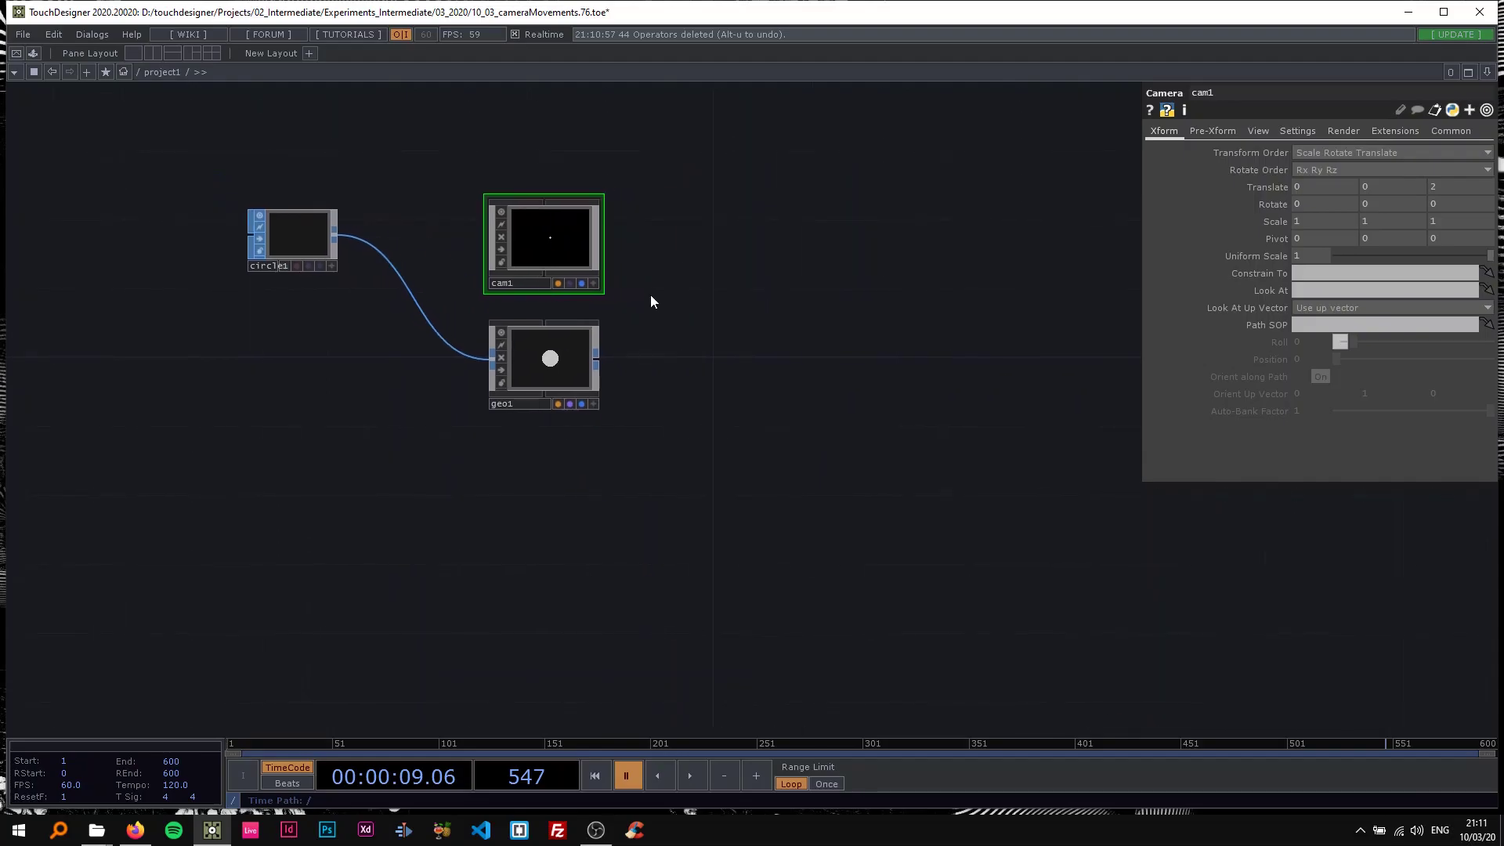
drag(637, 386, 601, 384)
key(Tab)
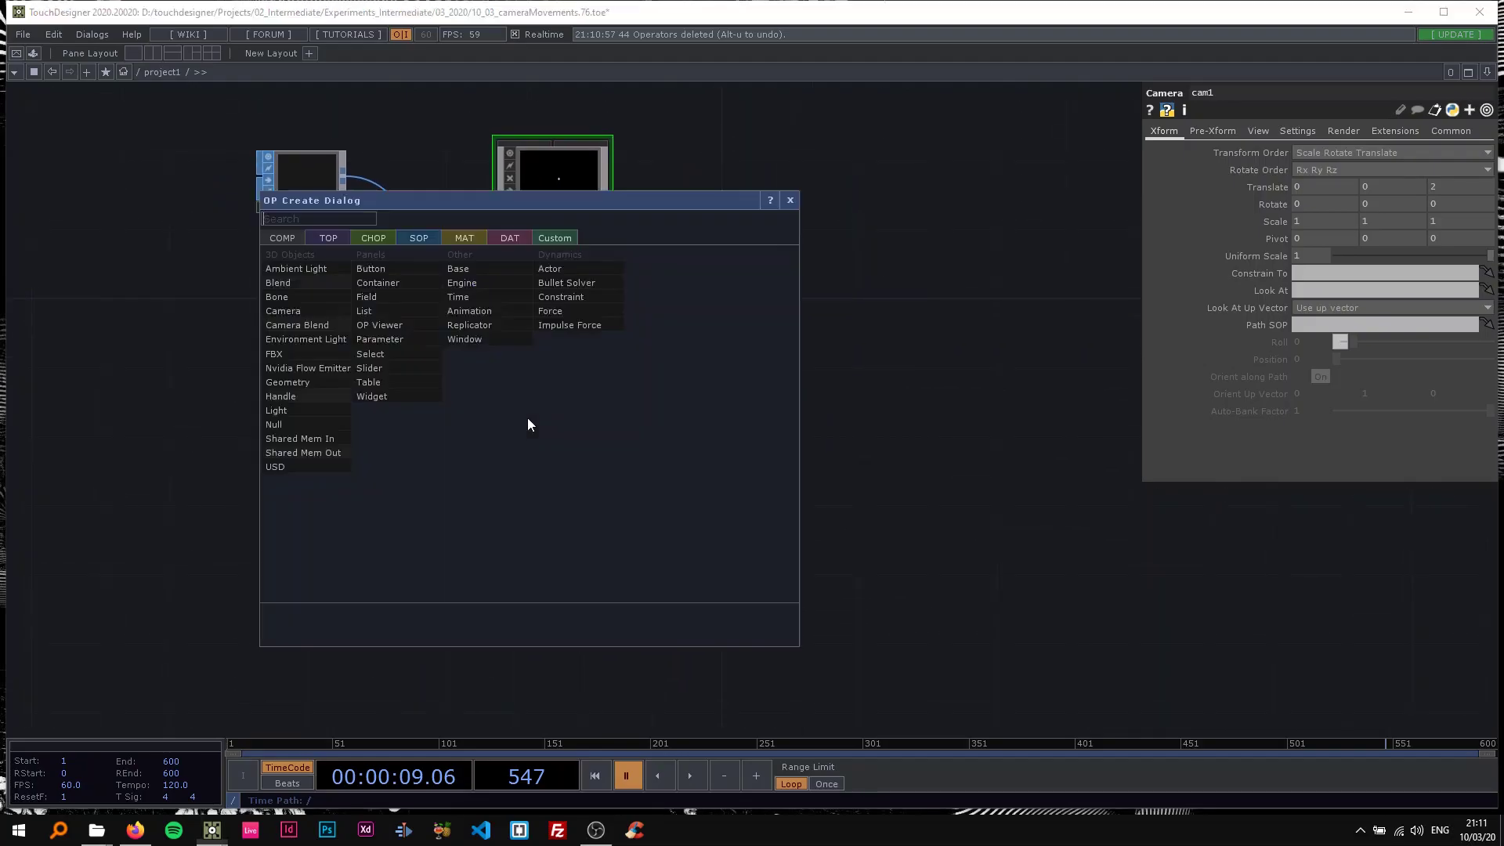
click(452, 238)
text(c)
click(302, 254)
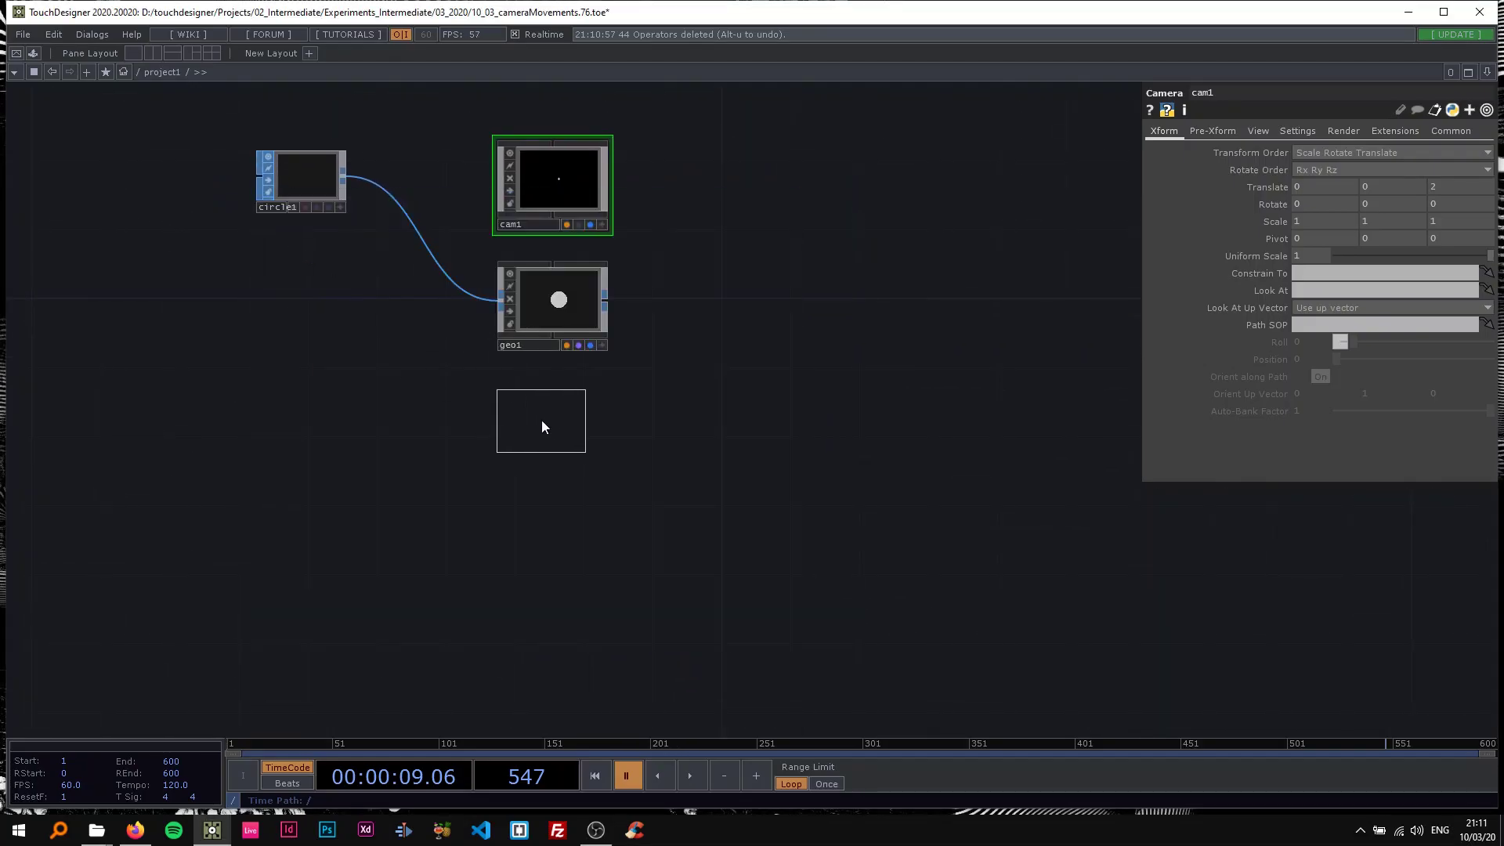
click(542, 421)
drag(547, 421, 542, 290)
click(542, 291)
Step: Turn on instancing for the geo1 component
drag(334, 264, 452, 286)
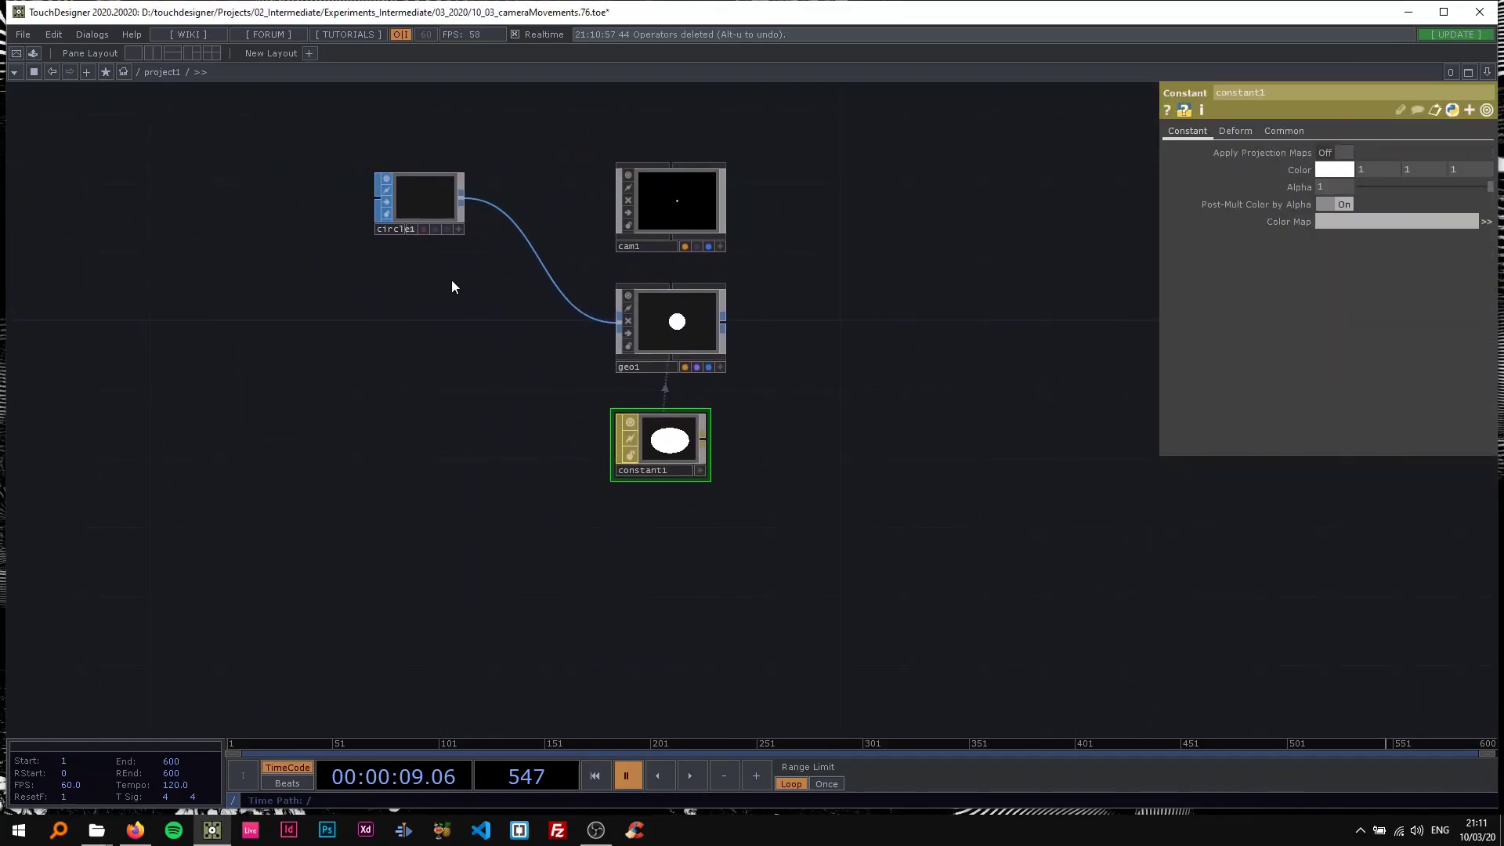
drag(371, 405, 543, 389)
click(842, 313)
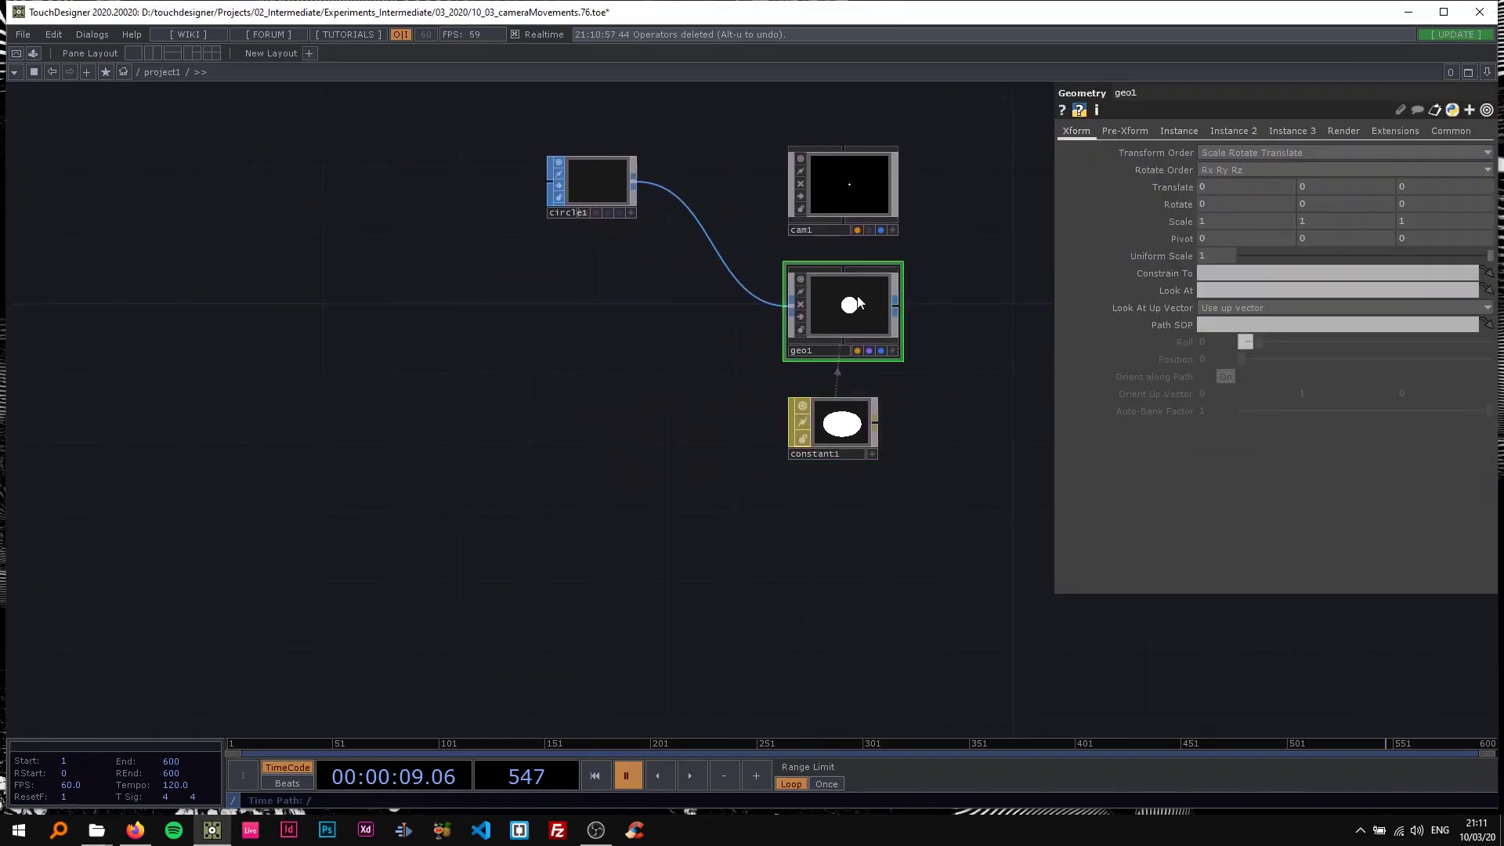
click(1180, 130)
click(1215, 152)
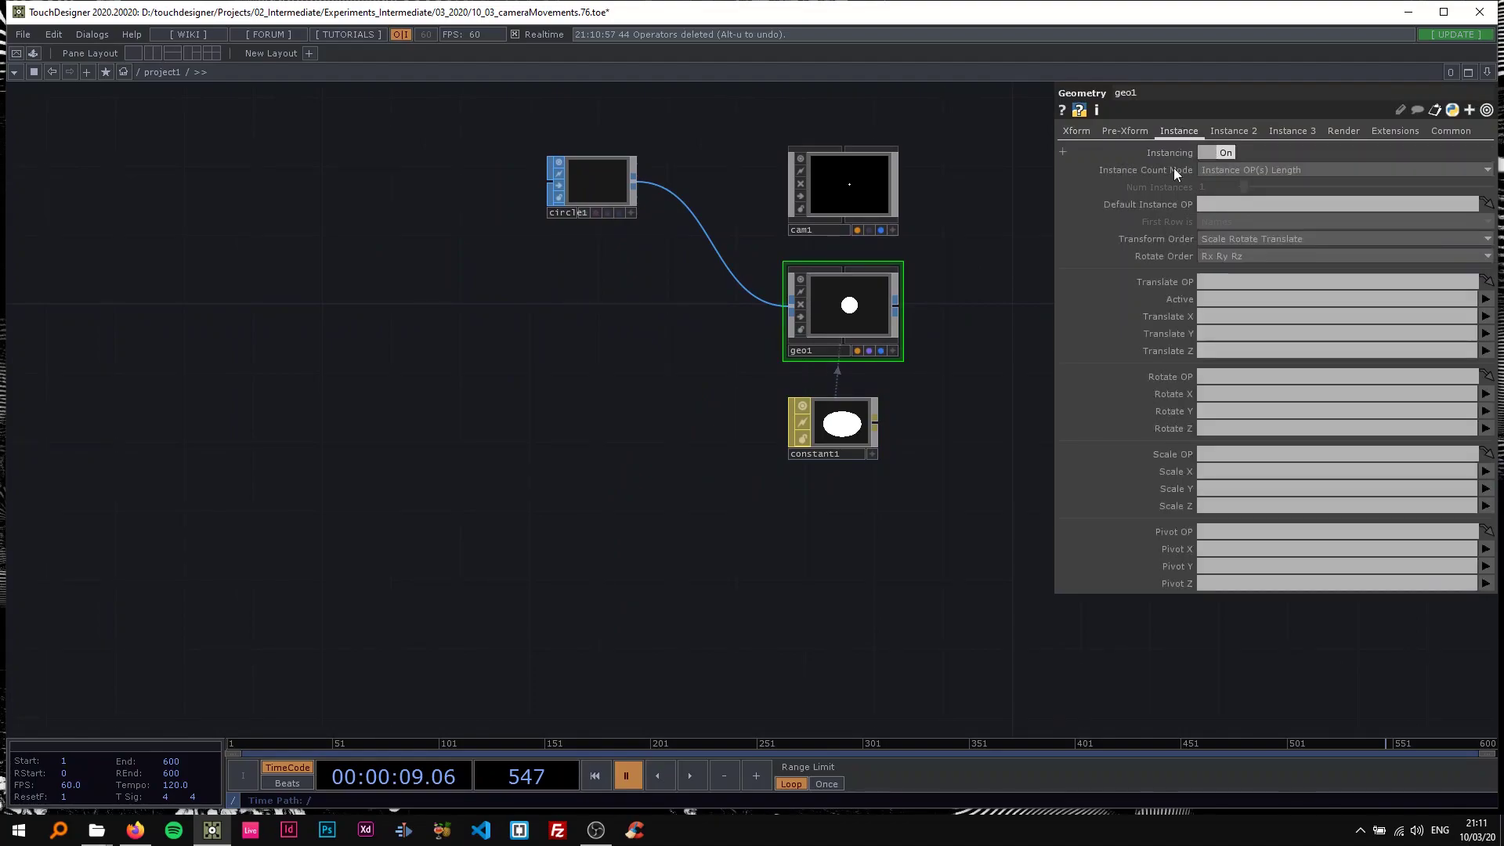
Step: Add a Noise CHOP below and to the left of the circle
drag(923, 322, 843, 305)
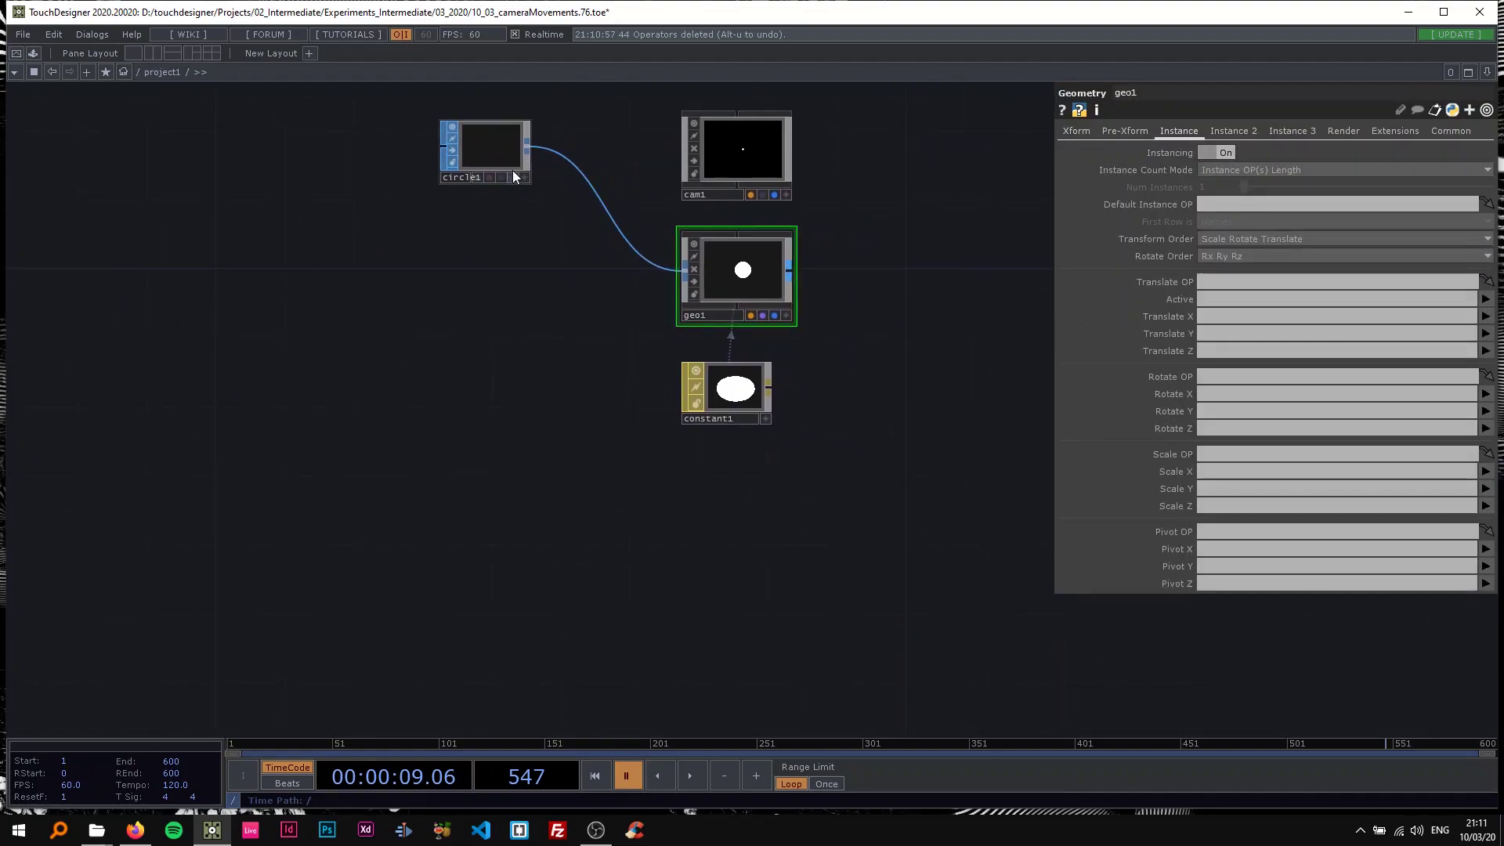
double_click(350, 374)
text(noi)
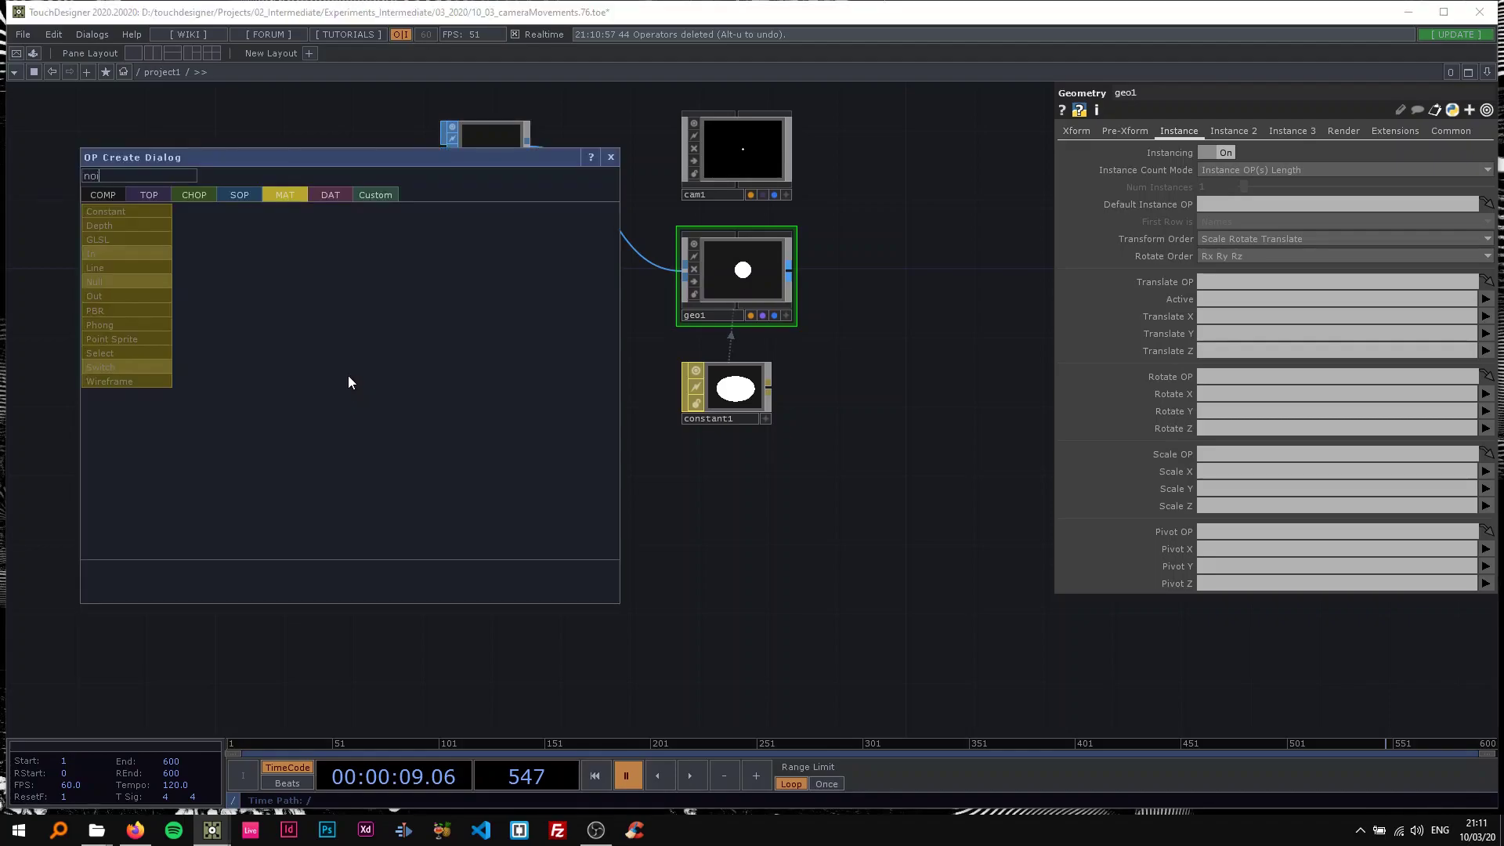
click(188, 194)
click(372, 383)
click(271, 311)
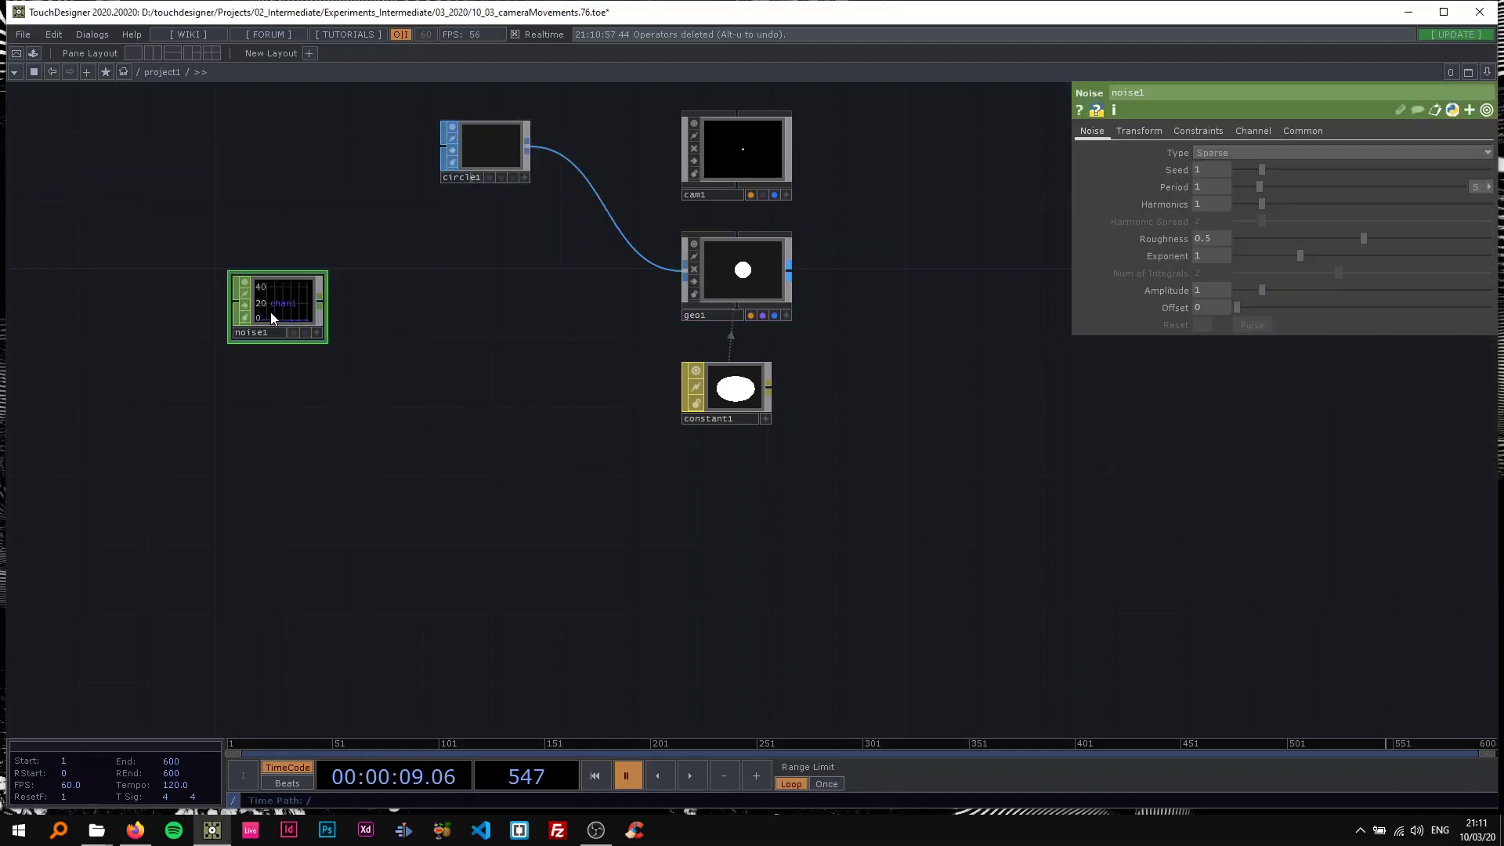
Step: Add a Null CHOP connected to the output of noise1
right_click(318, 309)
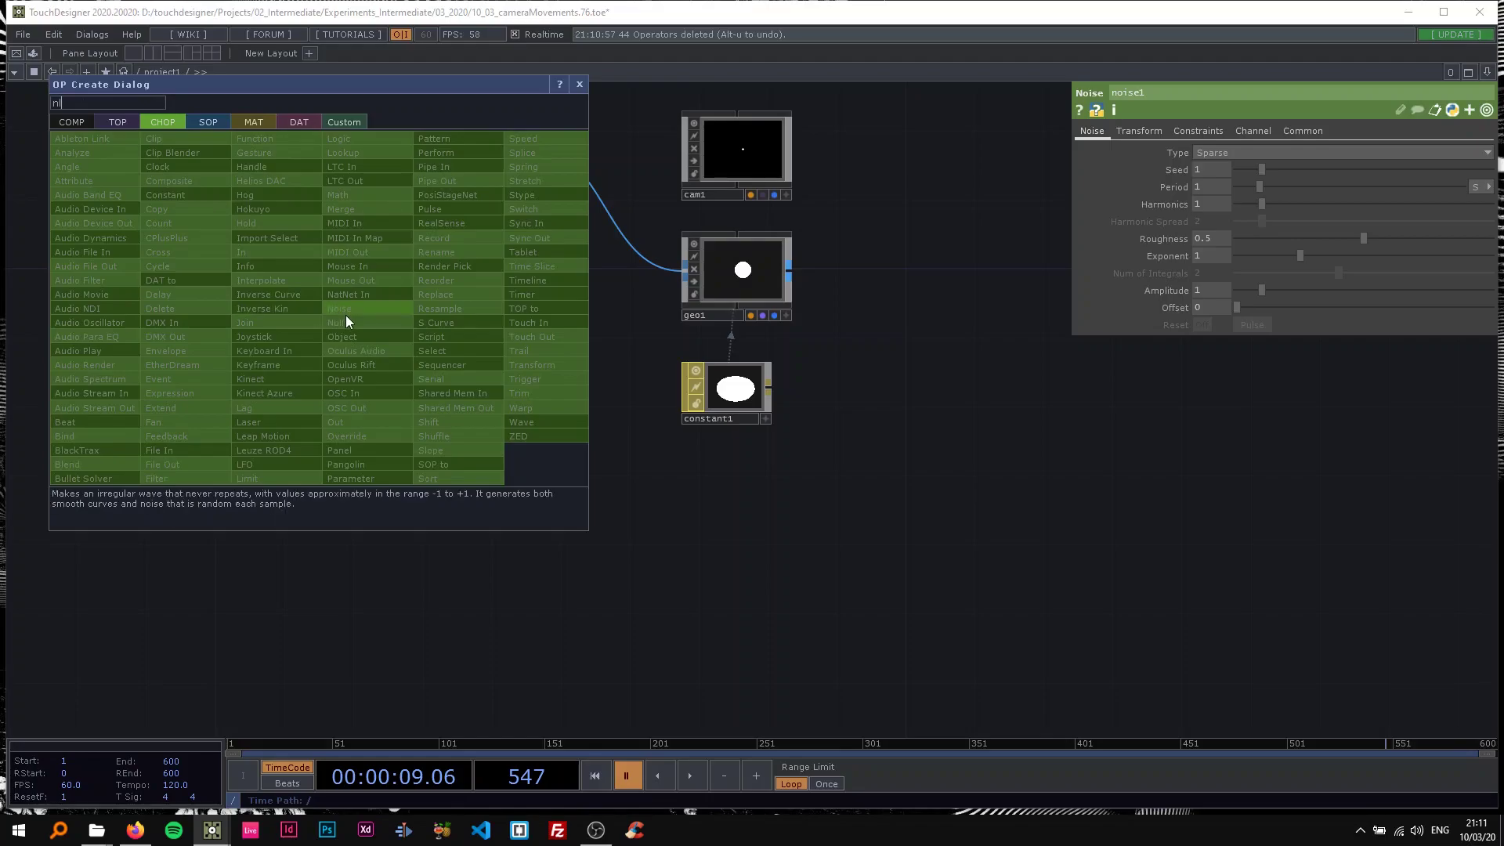
click(345, 317)
click(450, 307)
right_drag(282, 268, 460, 327)
drag(457, 310, 492, 309)
click(438, 259)
scroll(460, 281, up, 2)
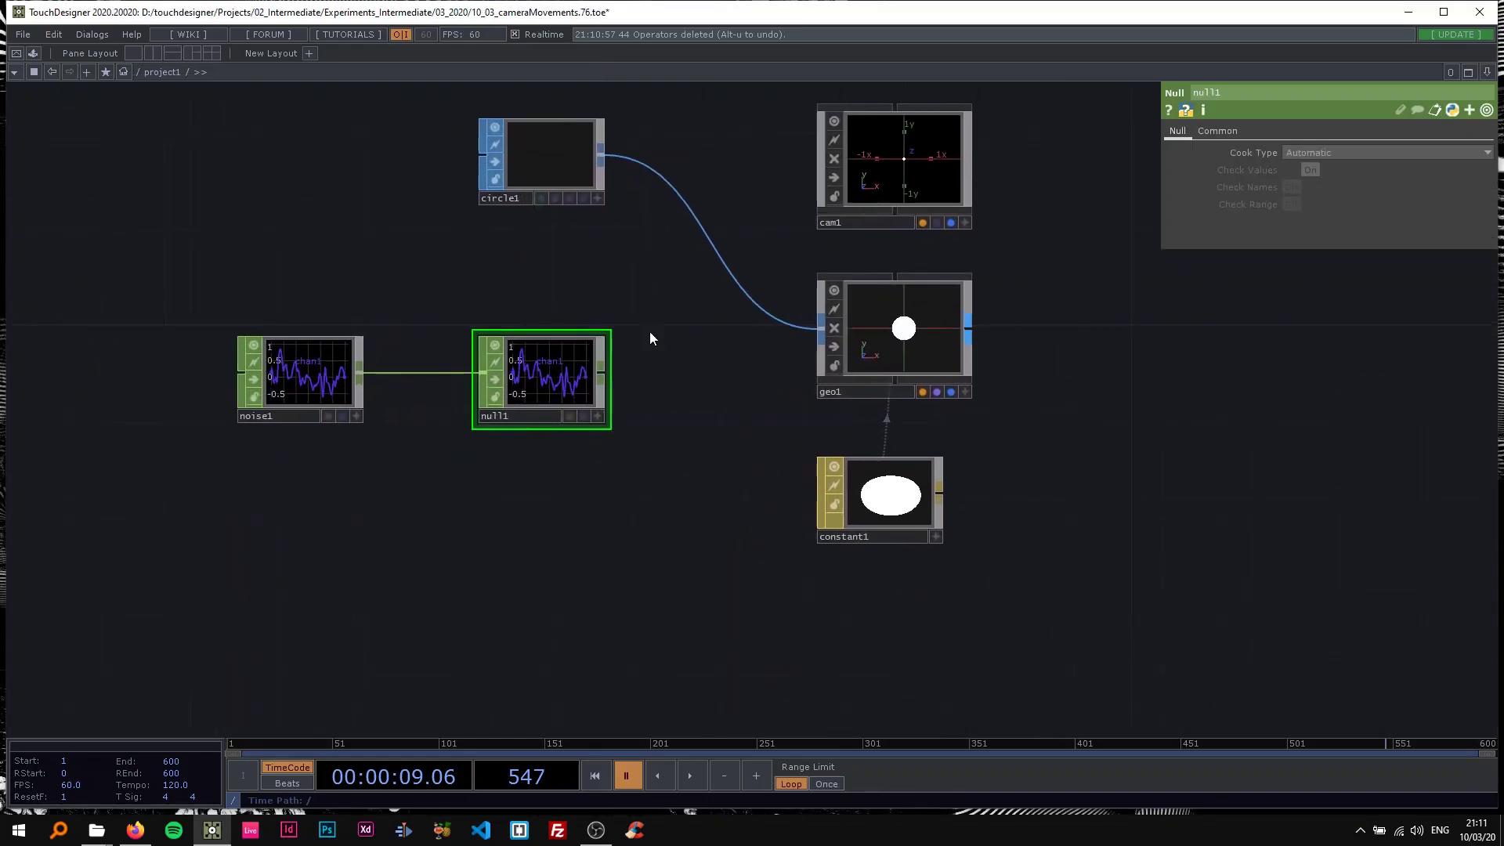
Step: Name the channels of the noise1 CHOP tx and ty
click(299, 382)
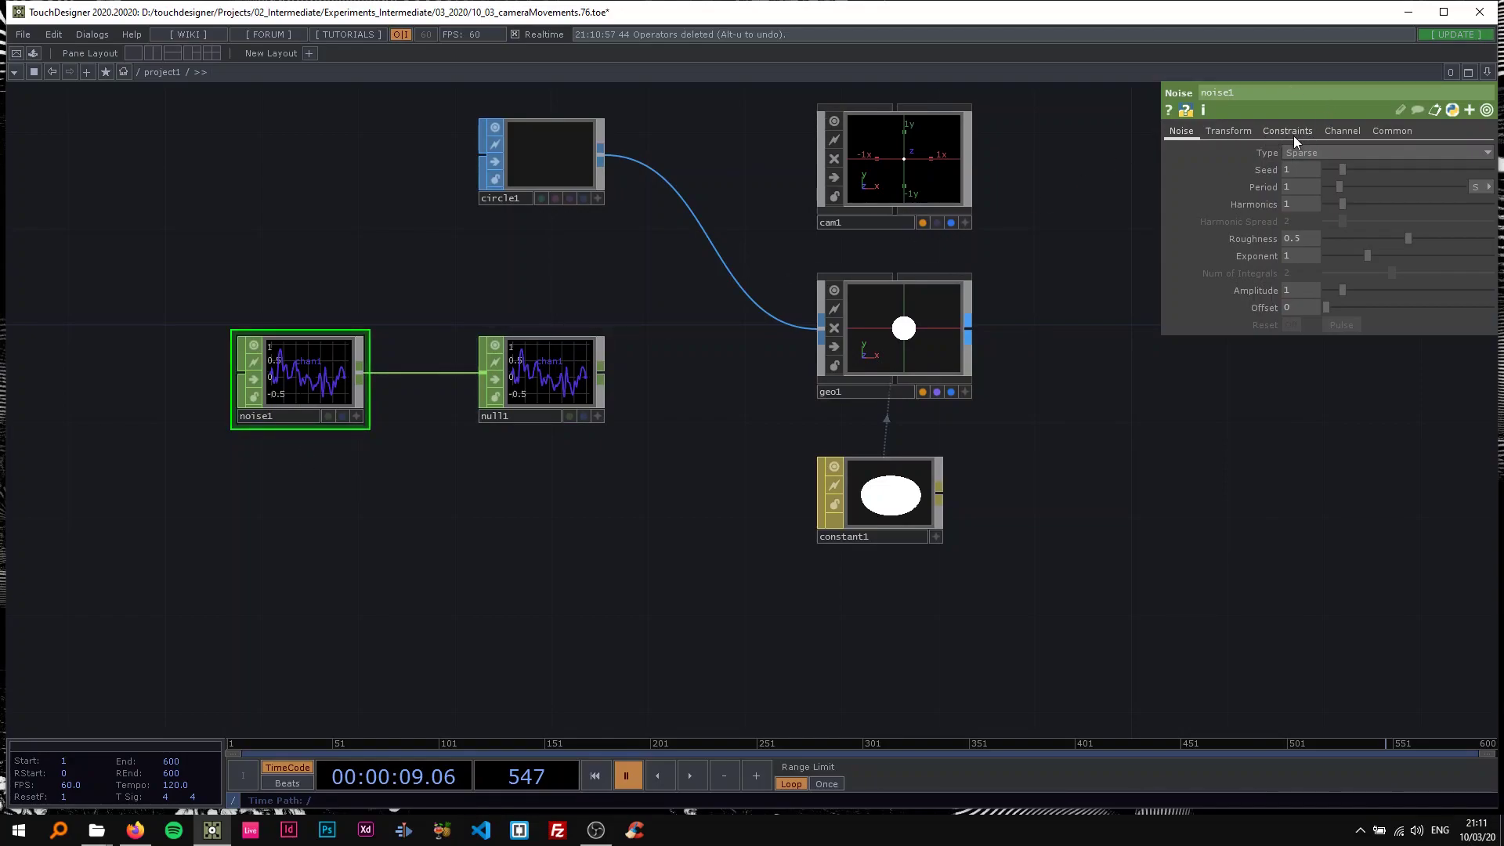
click(1341, 131)
text(tx ty)
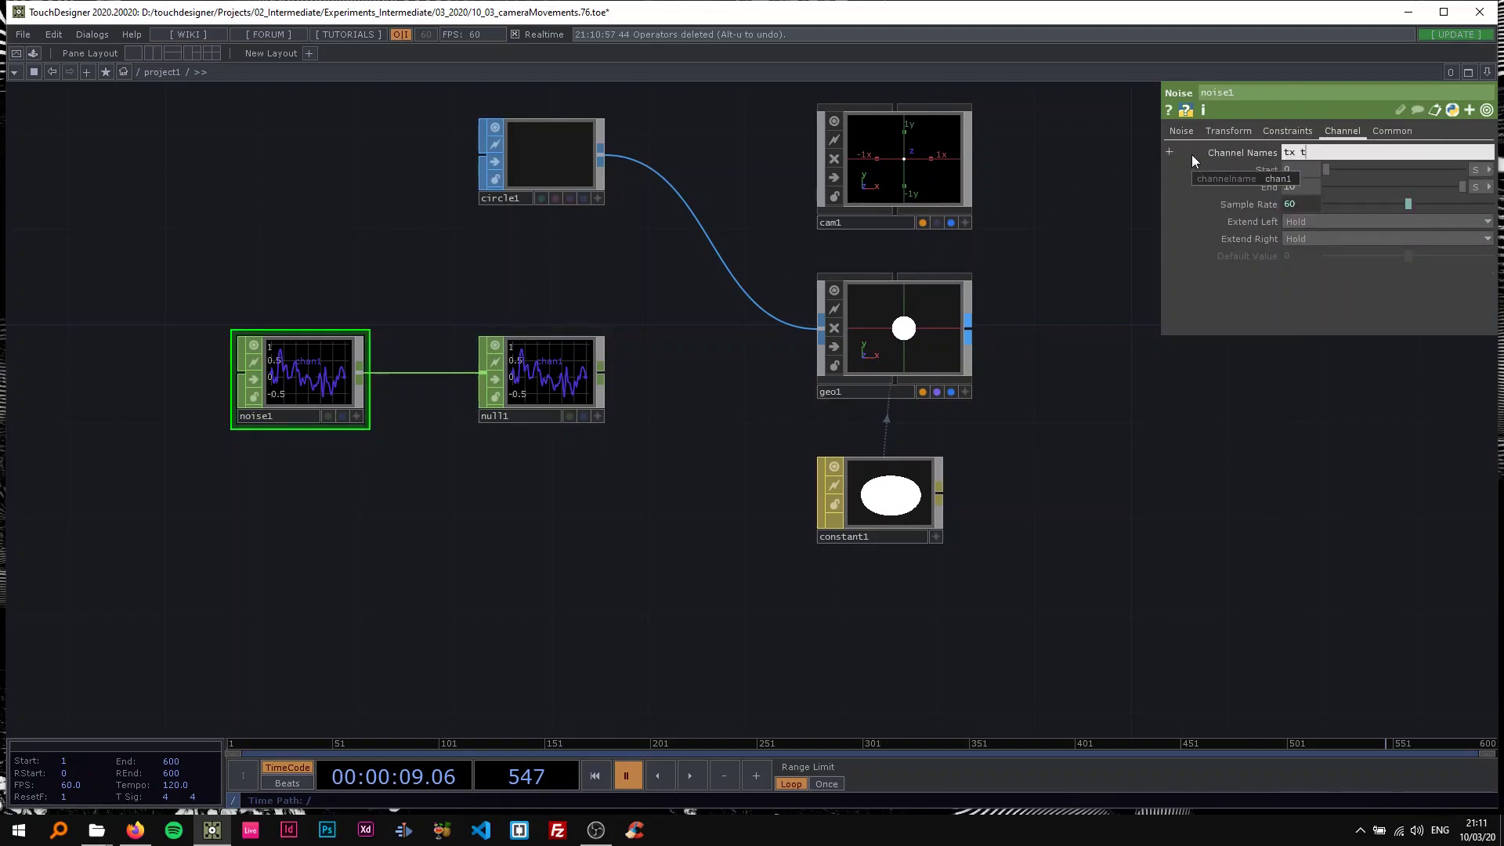
key(Return)
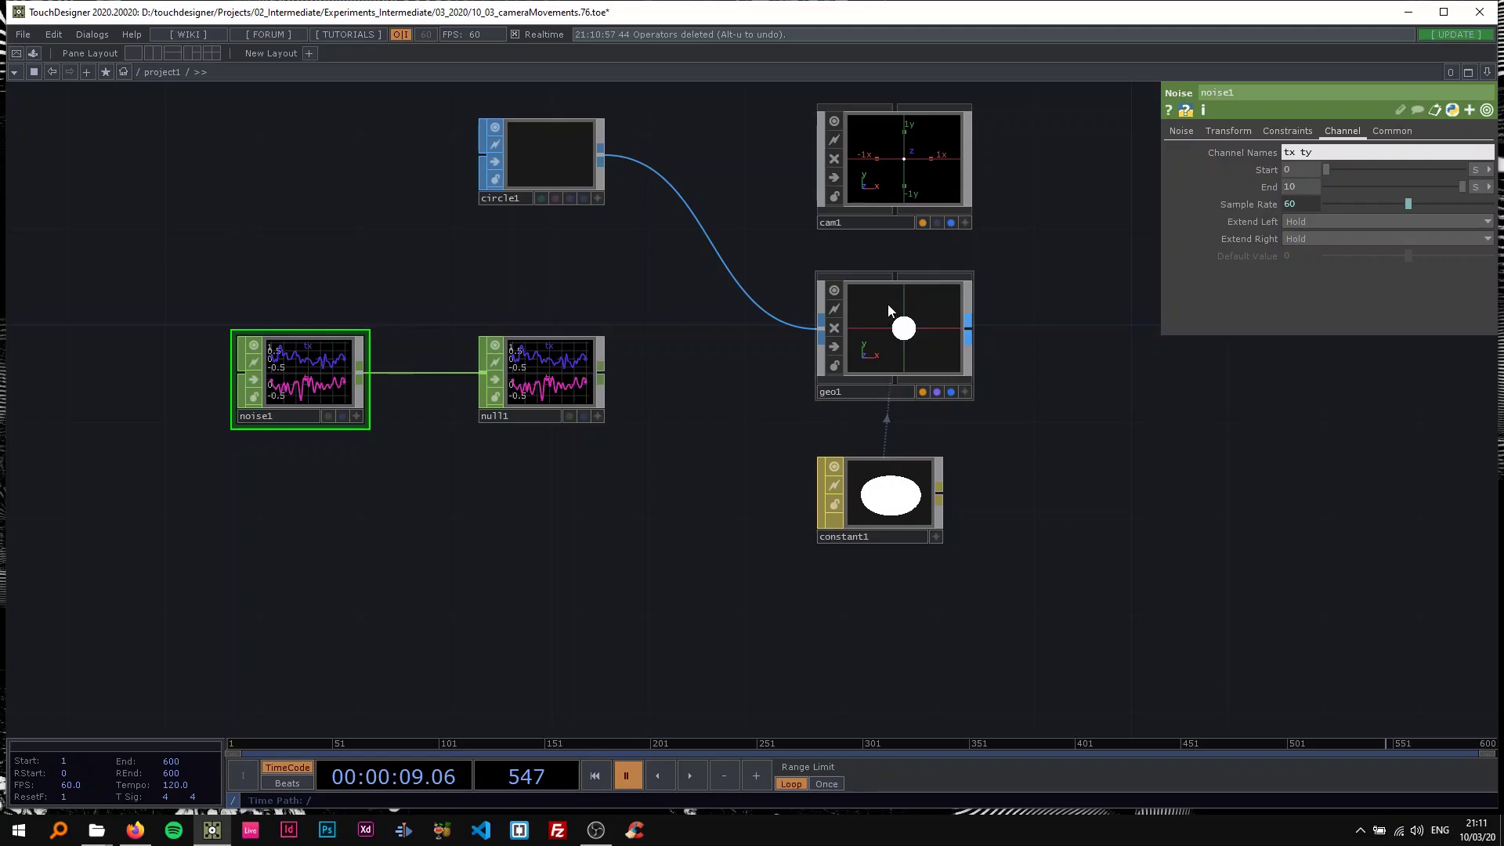
click(1182, 131)
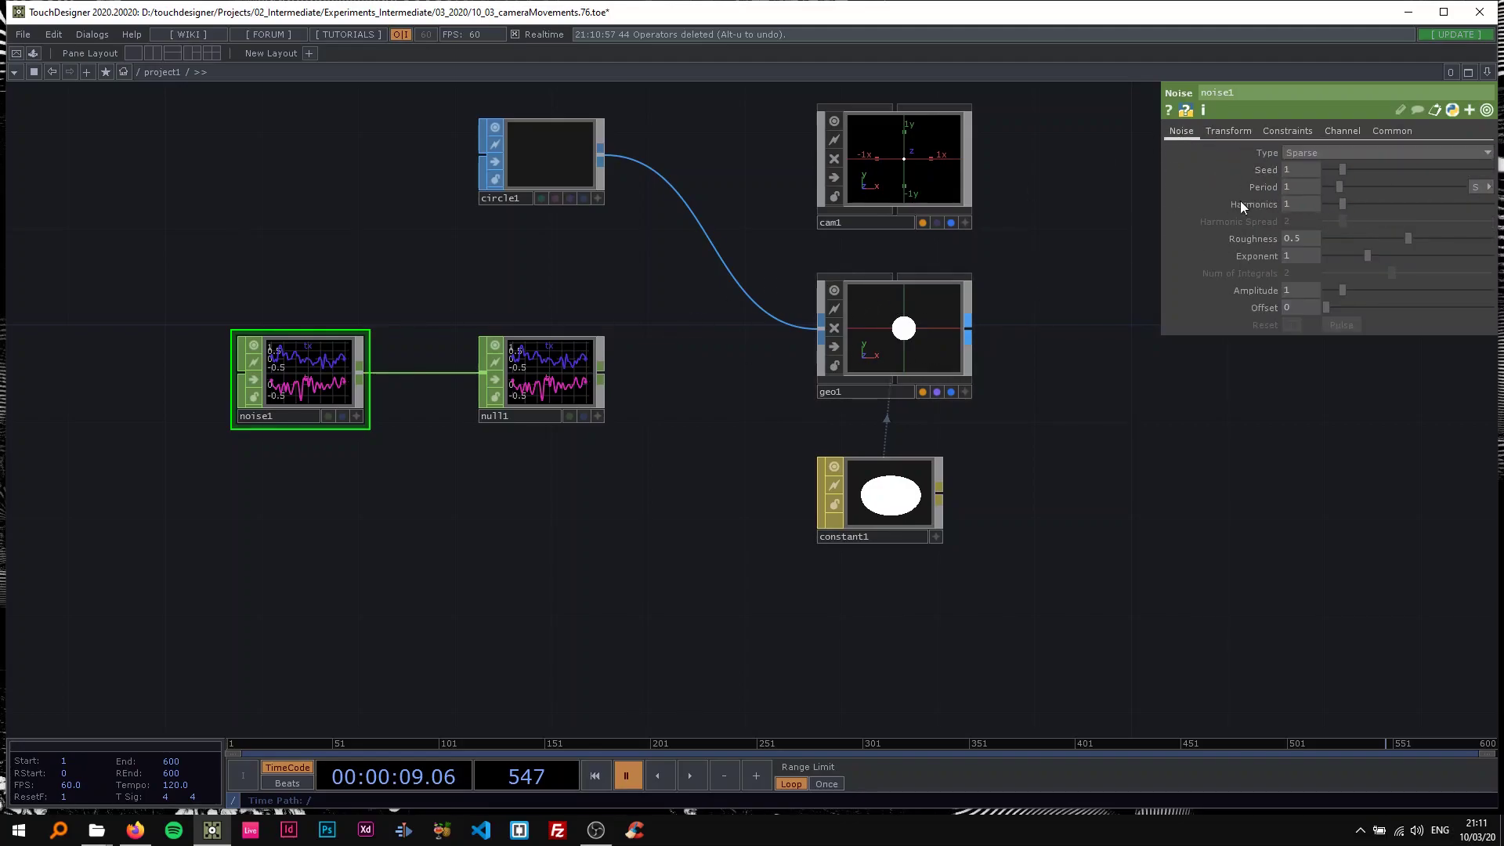
Step: Assign null1 as the instancing Translate OP of geo1, mapping tx to Translate X and ty to Translate Y
drag(638, 312, 514, 358)
click(742, 374)
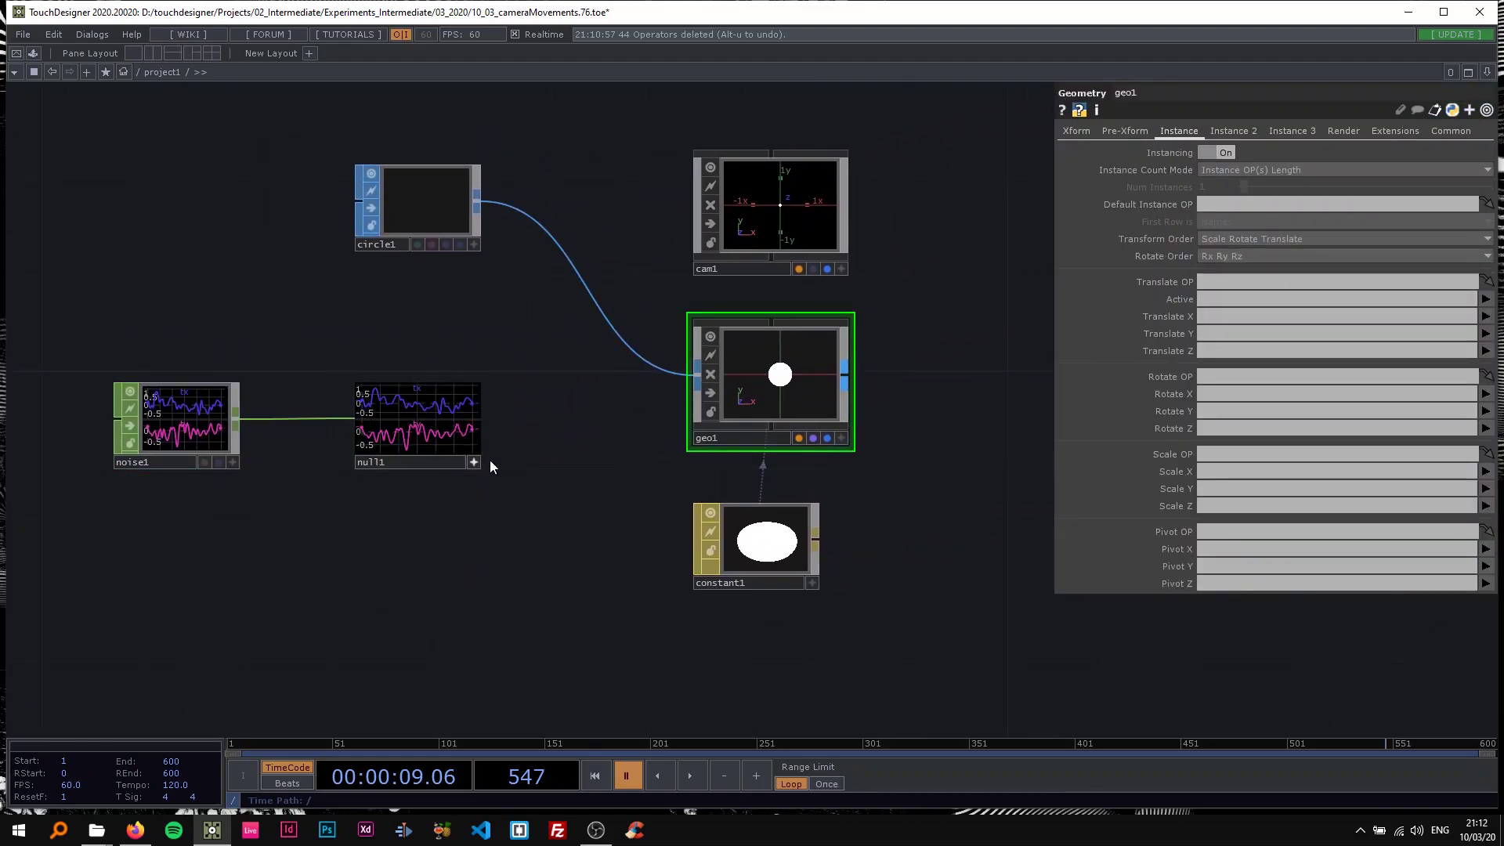
drag(462, 426, 1210, 285)
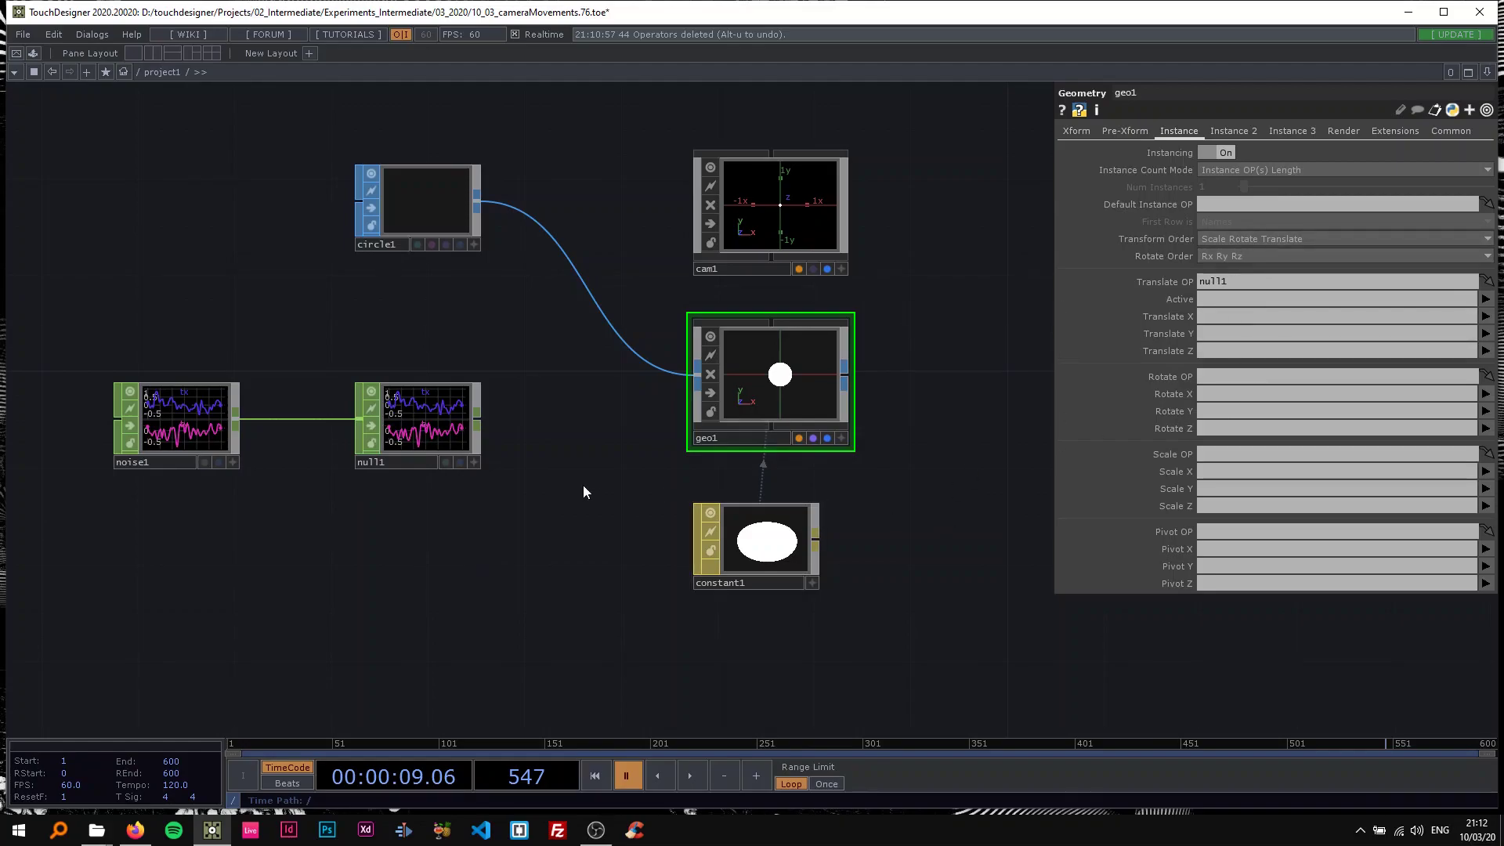
drag(523, 486, 521, 475)
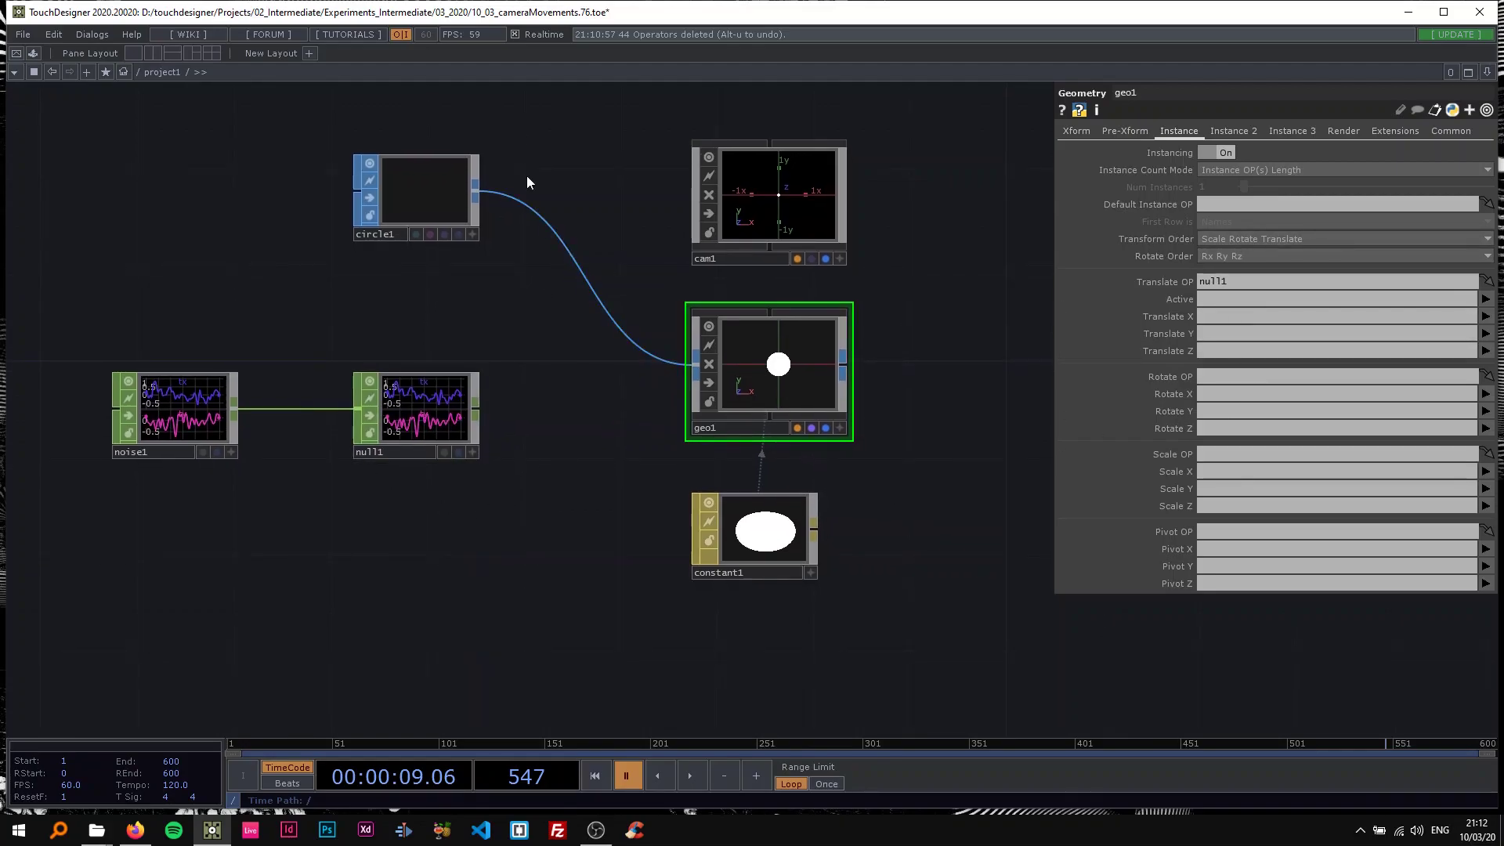
double_click(533, 11)
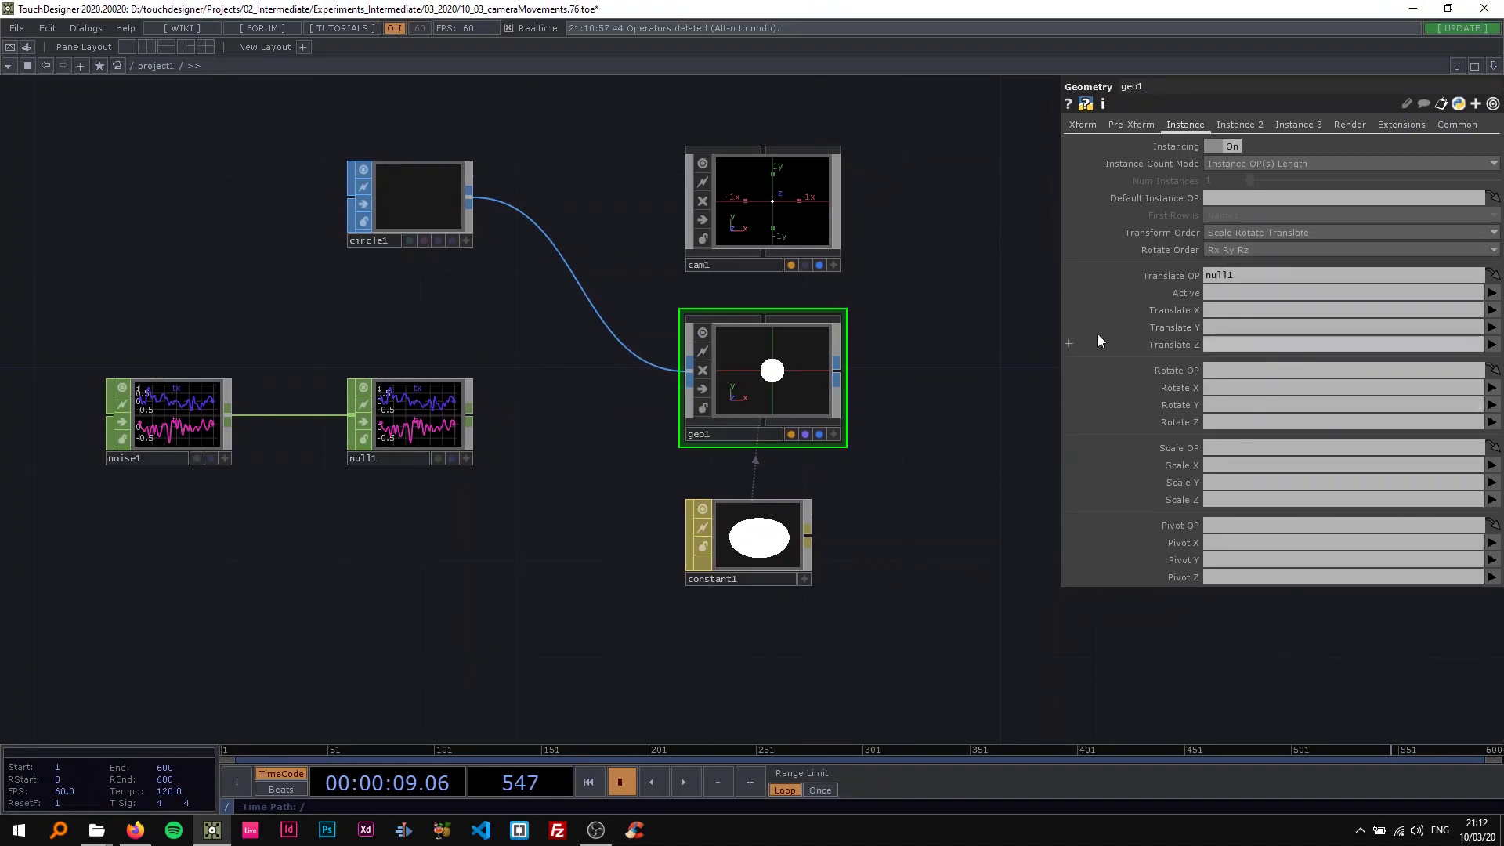
drag(924, 385, 927, 379)
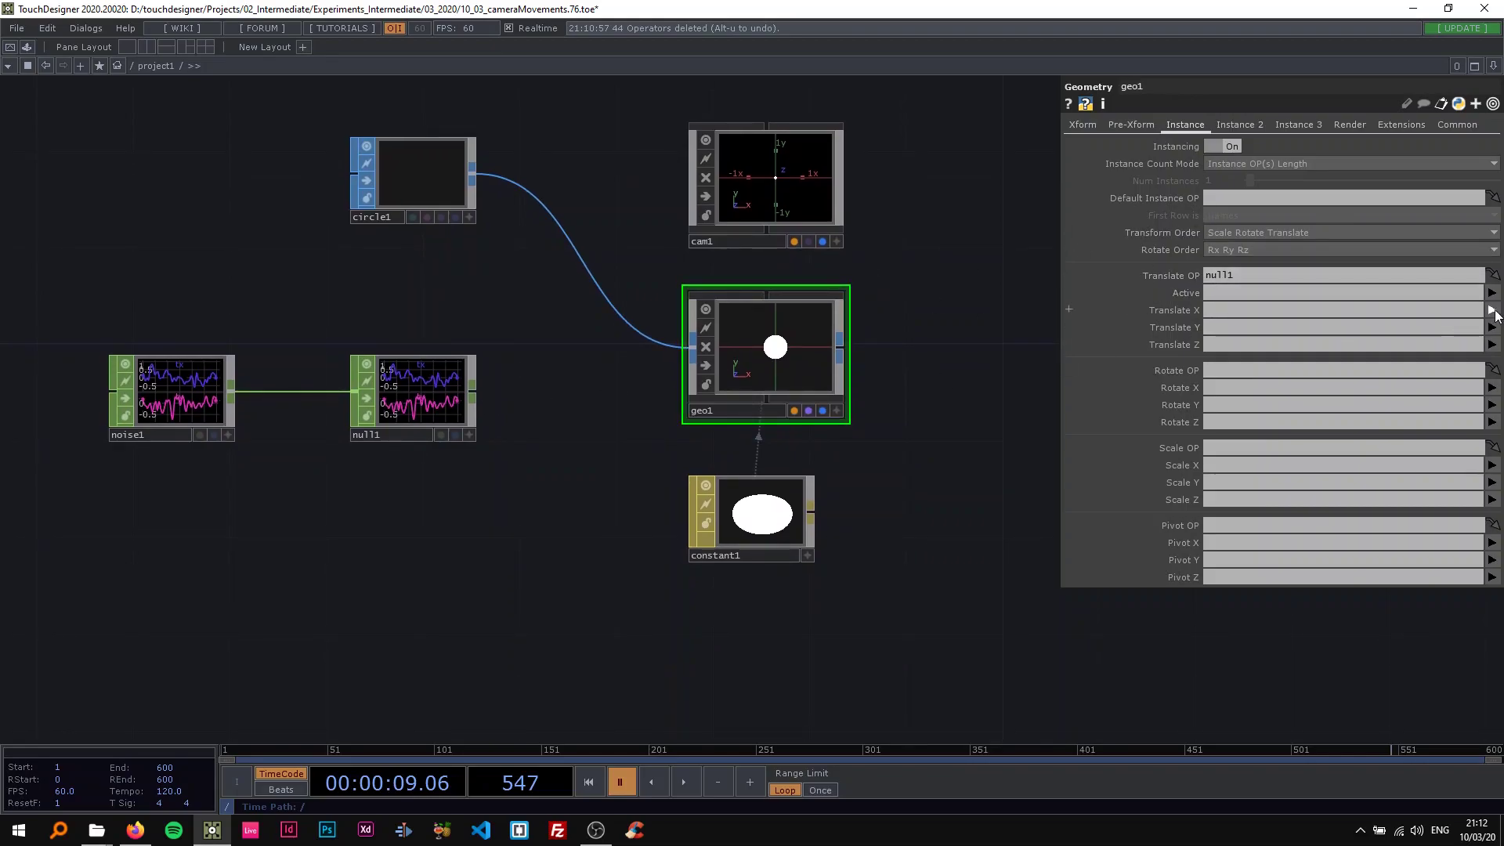
click(1491, 338)
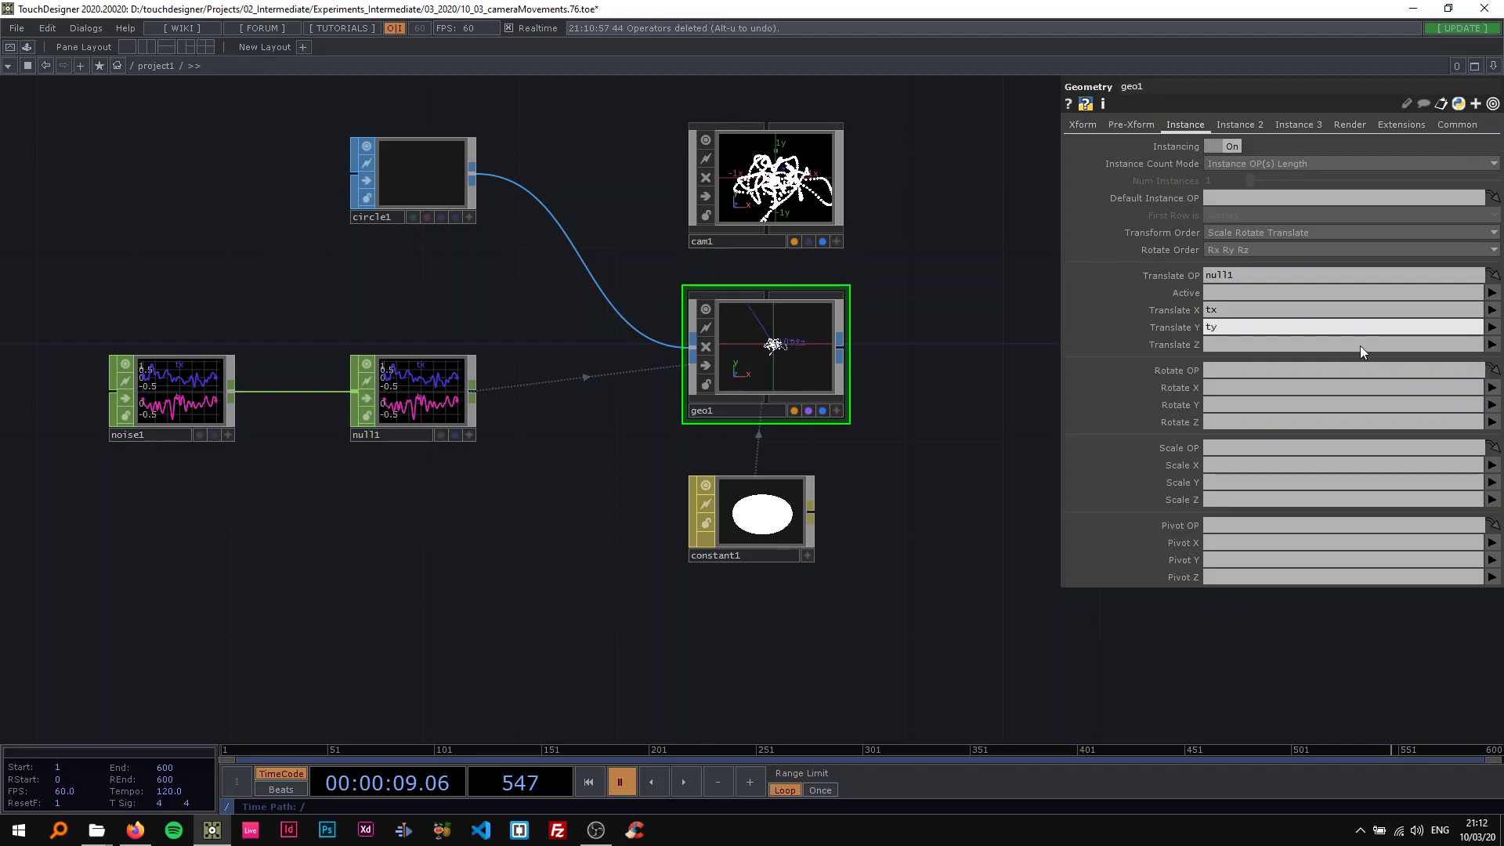
Step: Add a Render TOP beside the camera and geometry components
scroll(786, 142, up, 7)
scroll(710, 232, down, 6)
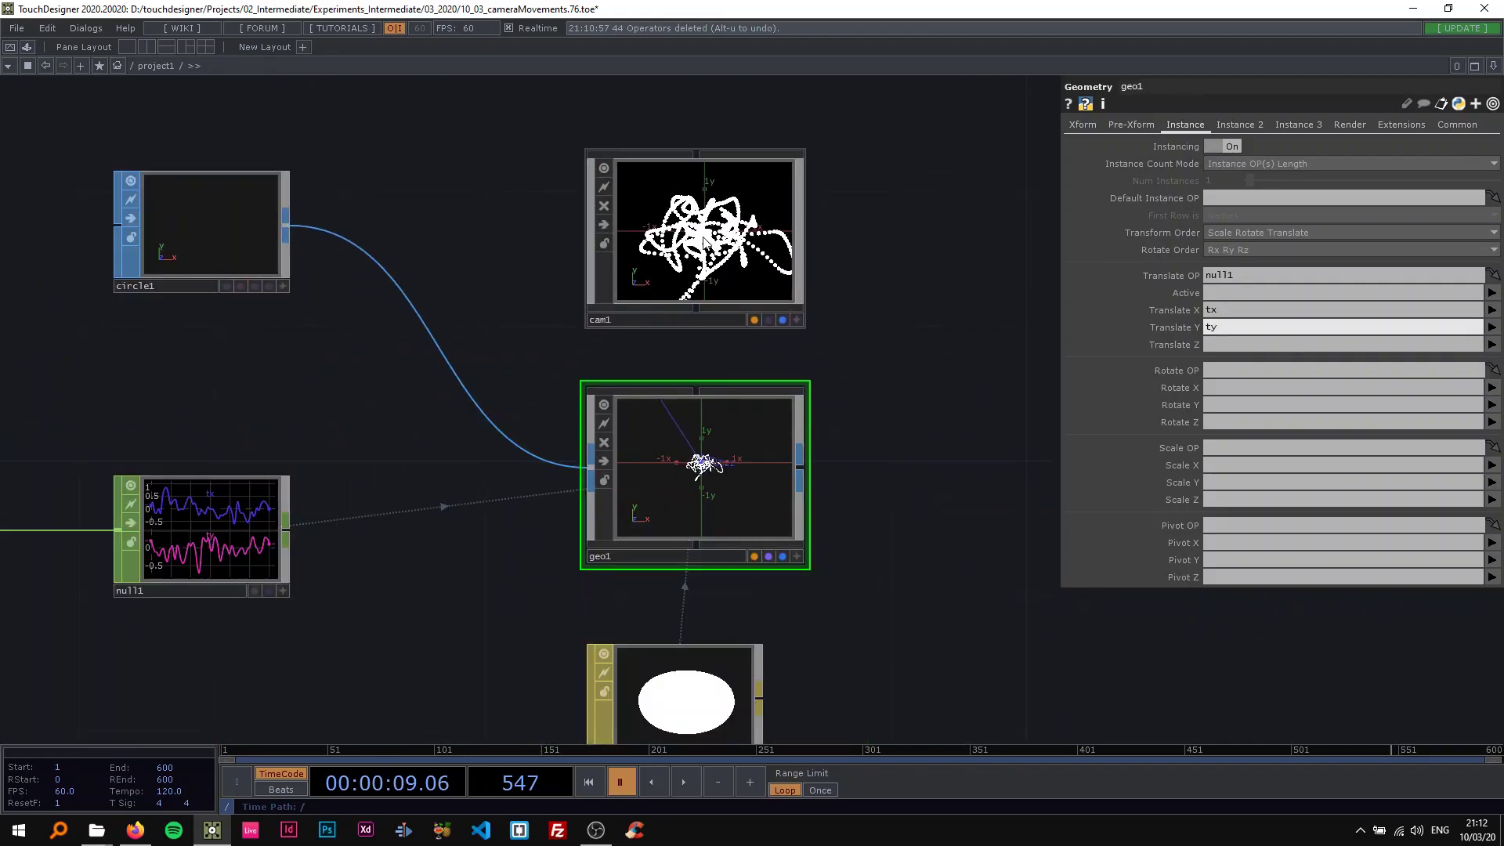
scroll(740, 337, down, 3)
drag(910, 441, 691, 431)
key(Tab)
text(re)
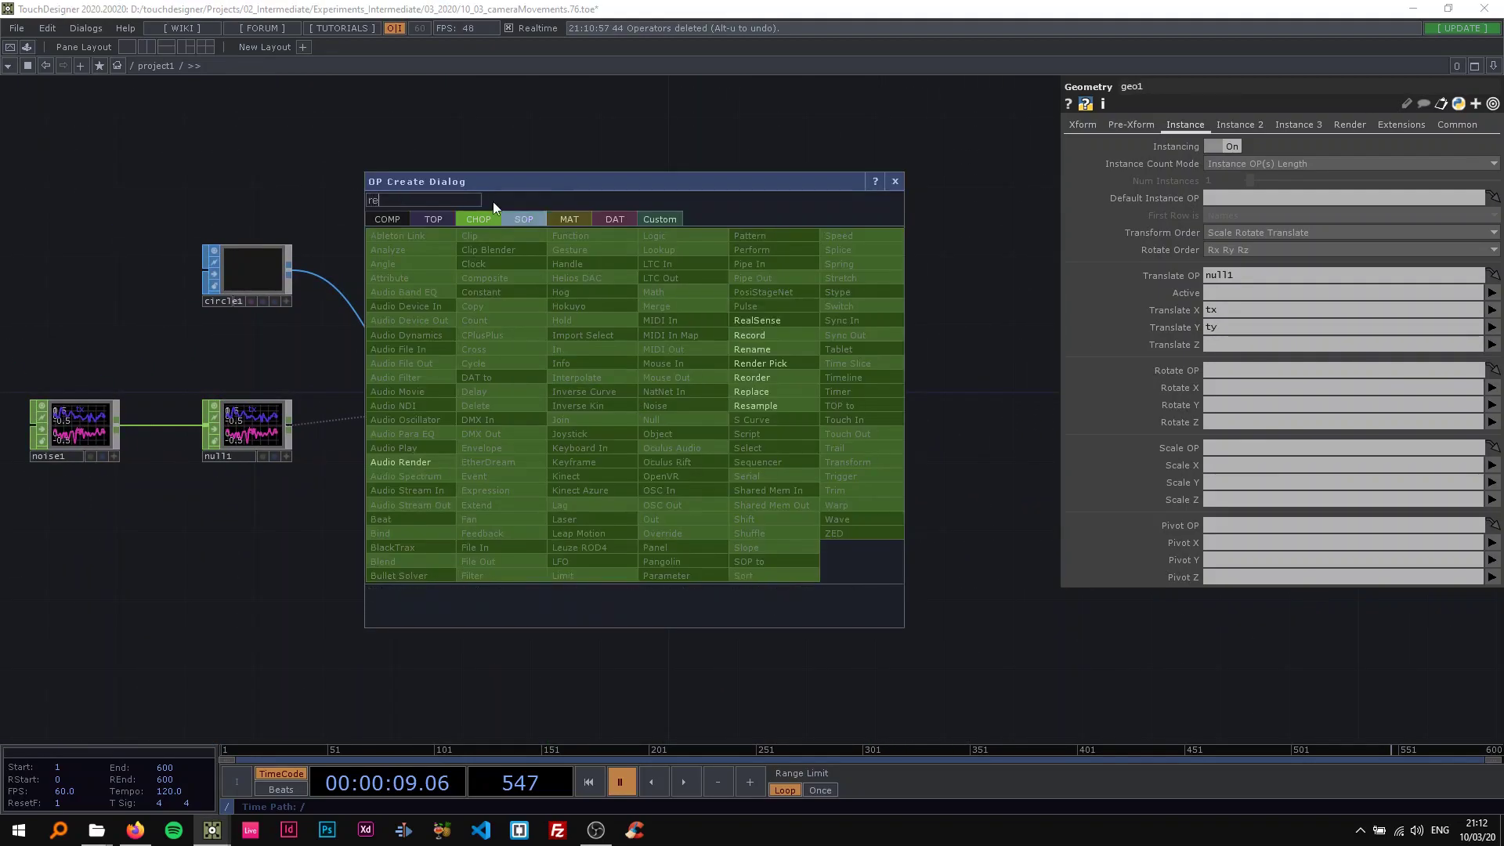
click(430, 217)
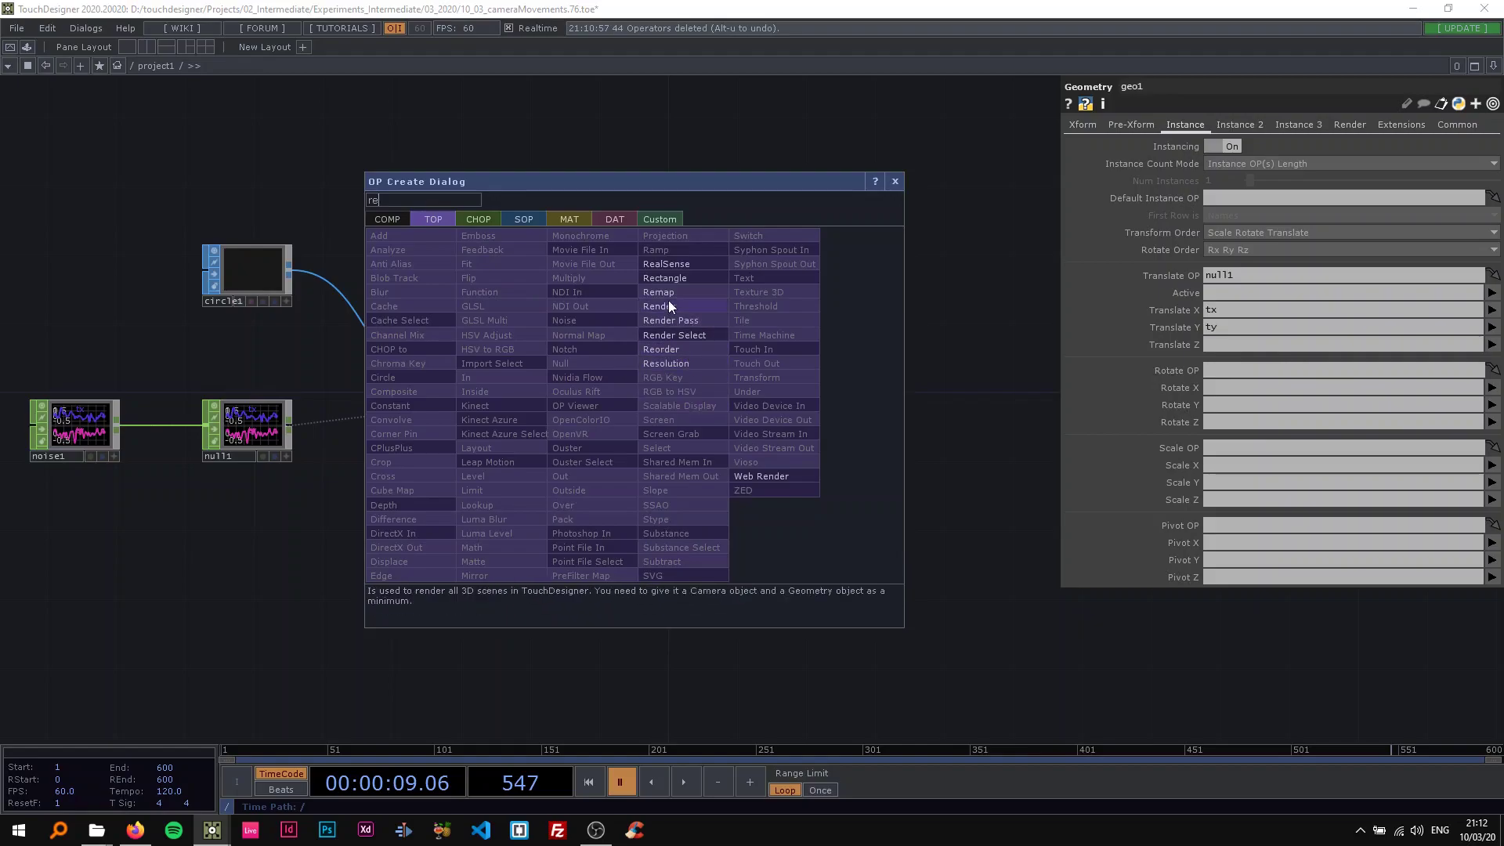
click(668, 299)
click(688, 393)
scroll(687, 395, up, 2)
Step: Set the resolution of render1 to 1024 x 1024
click(1325, 125)
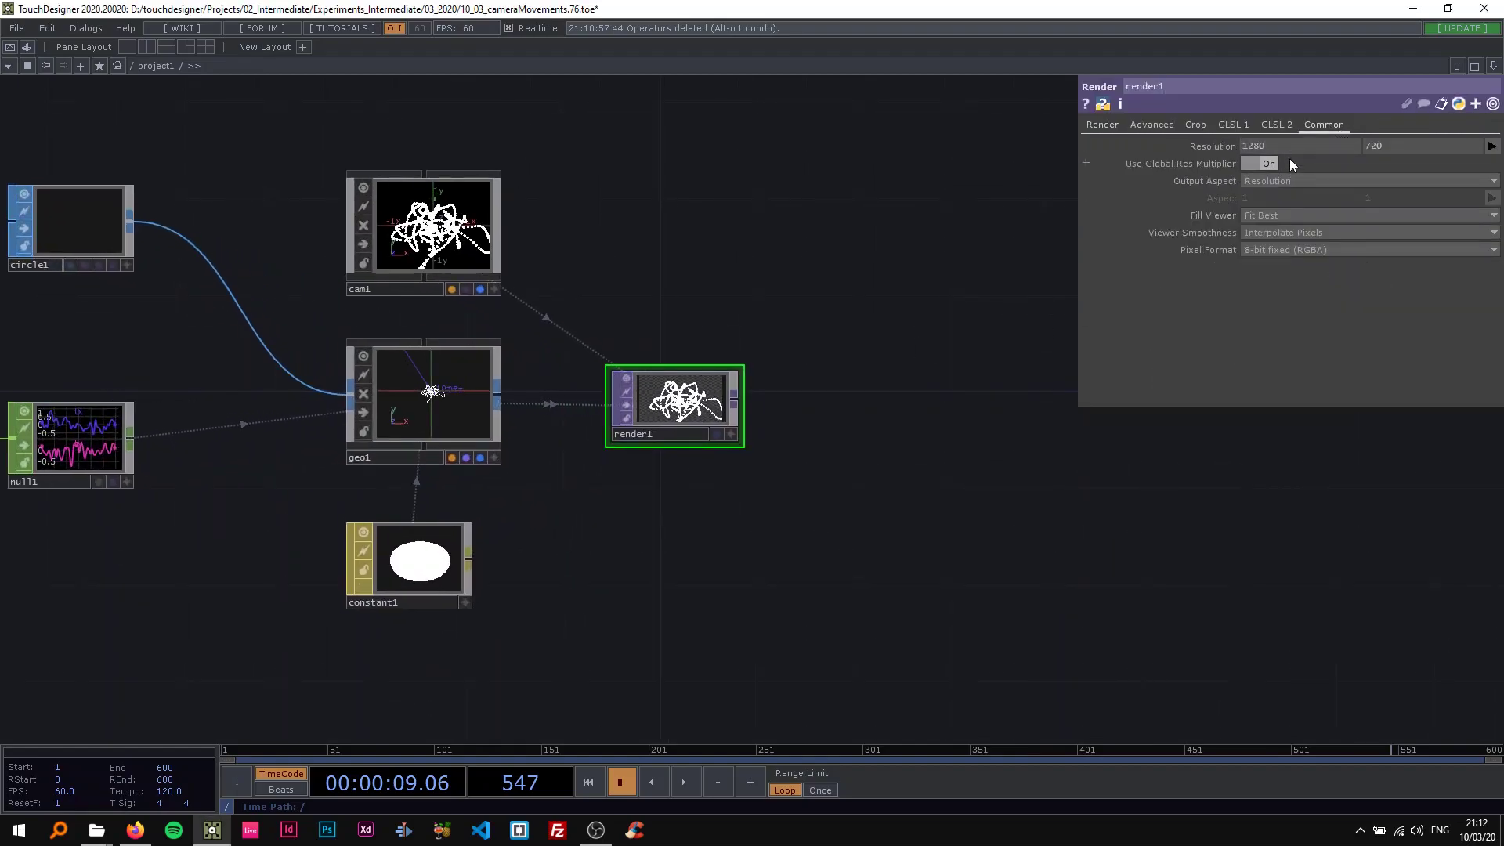
click(1491, 146)
click(1454, 307)
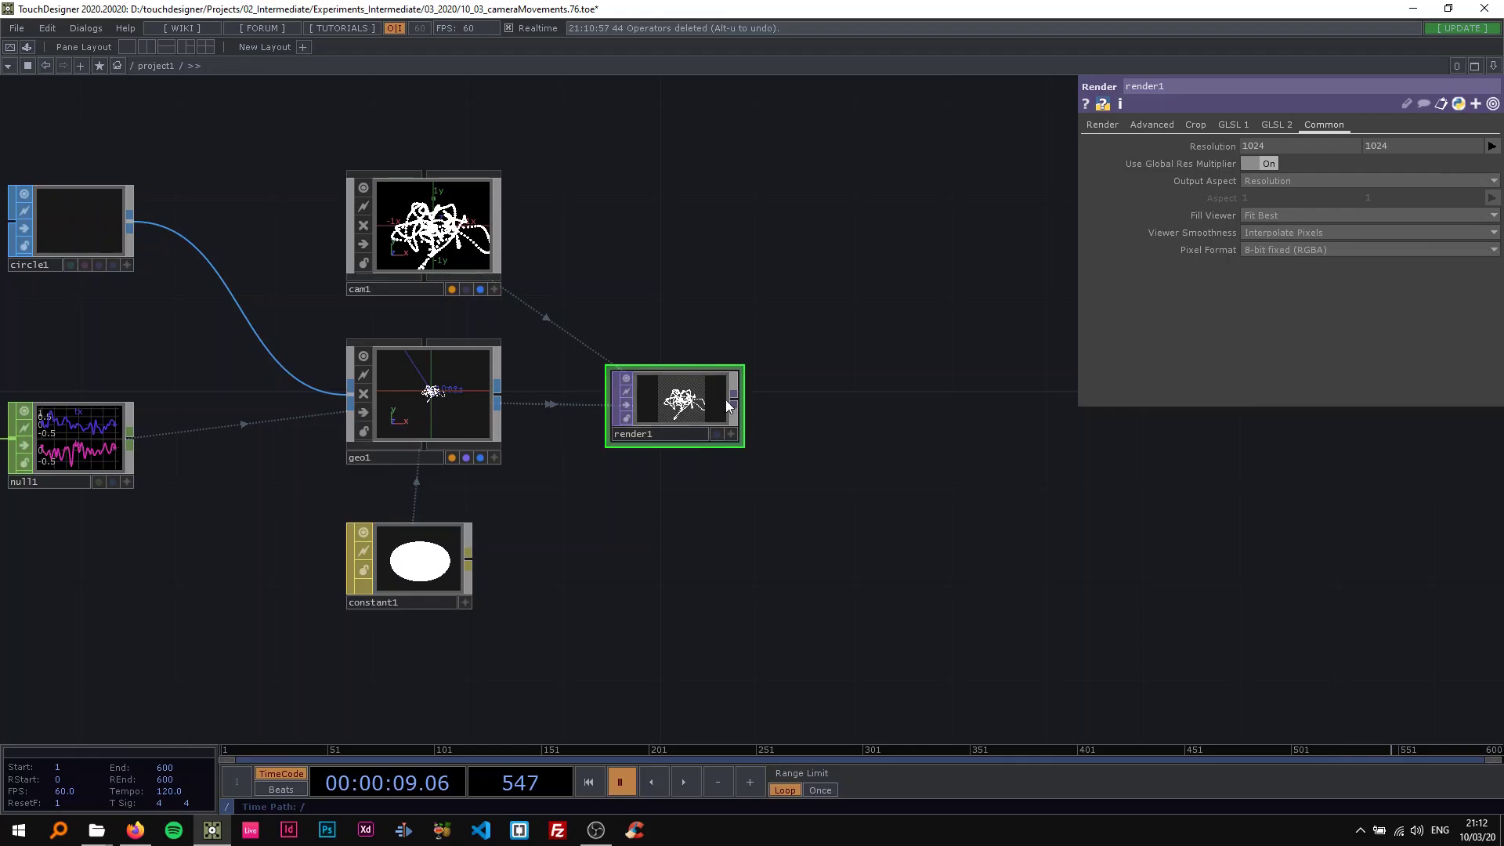
Step: Add a Blur TOP connected to the output of render1 and place it close beside it
drag(739, 373, 739, 341)
scroll(670, 401, up, 4)
scroll(617, 493, down, 3)
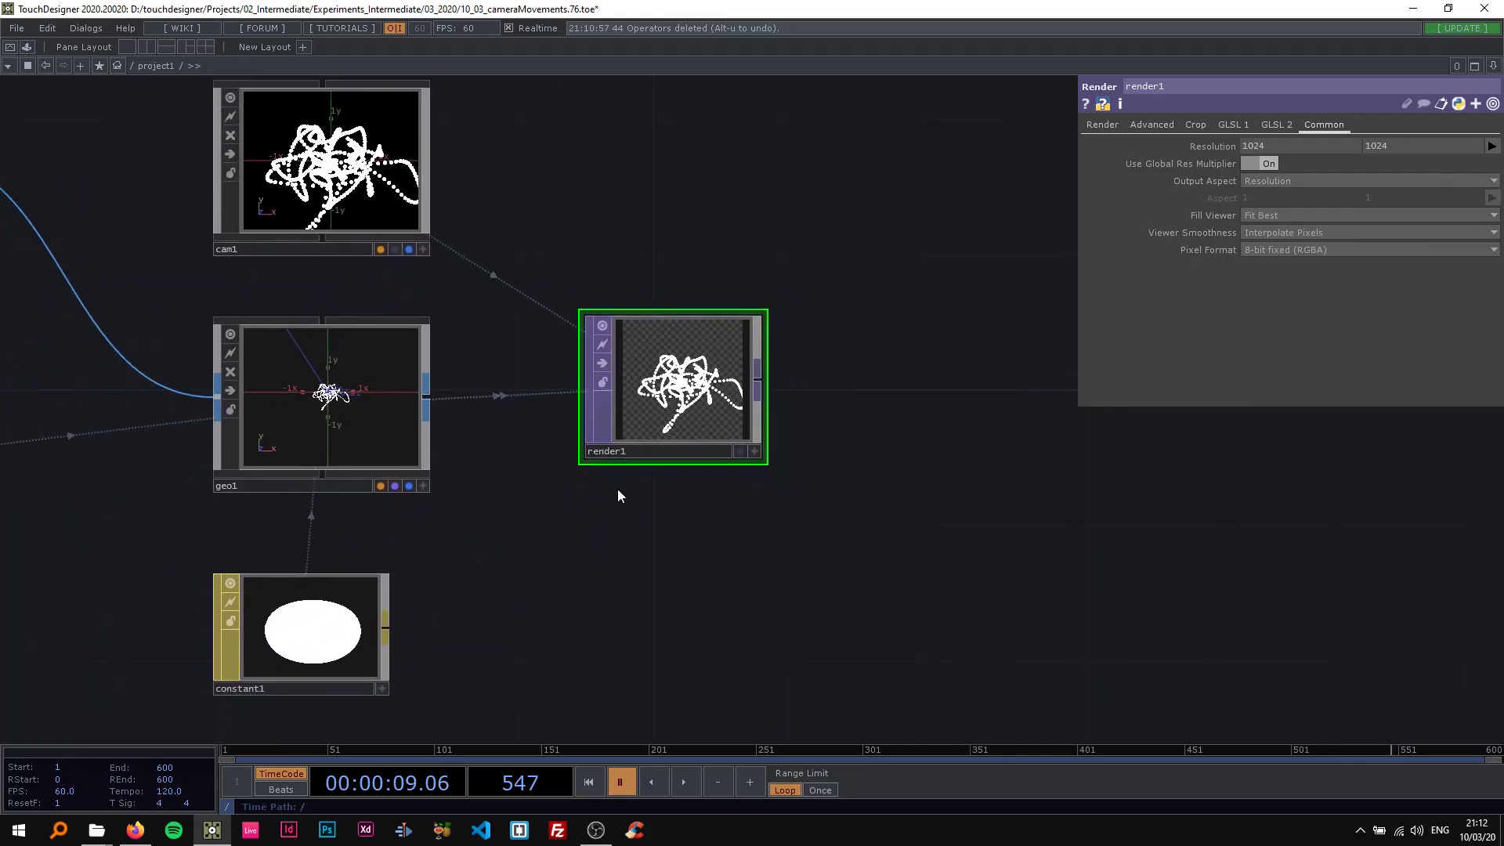
scroll(591, 561, down, 1)
scroll(591, 561, down, 2)
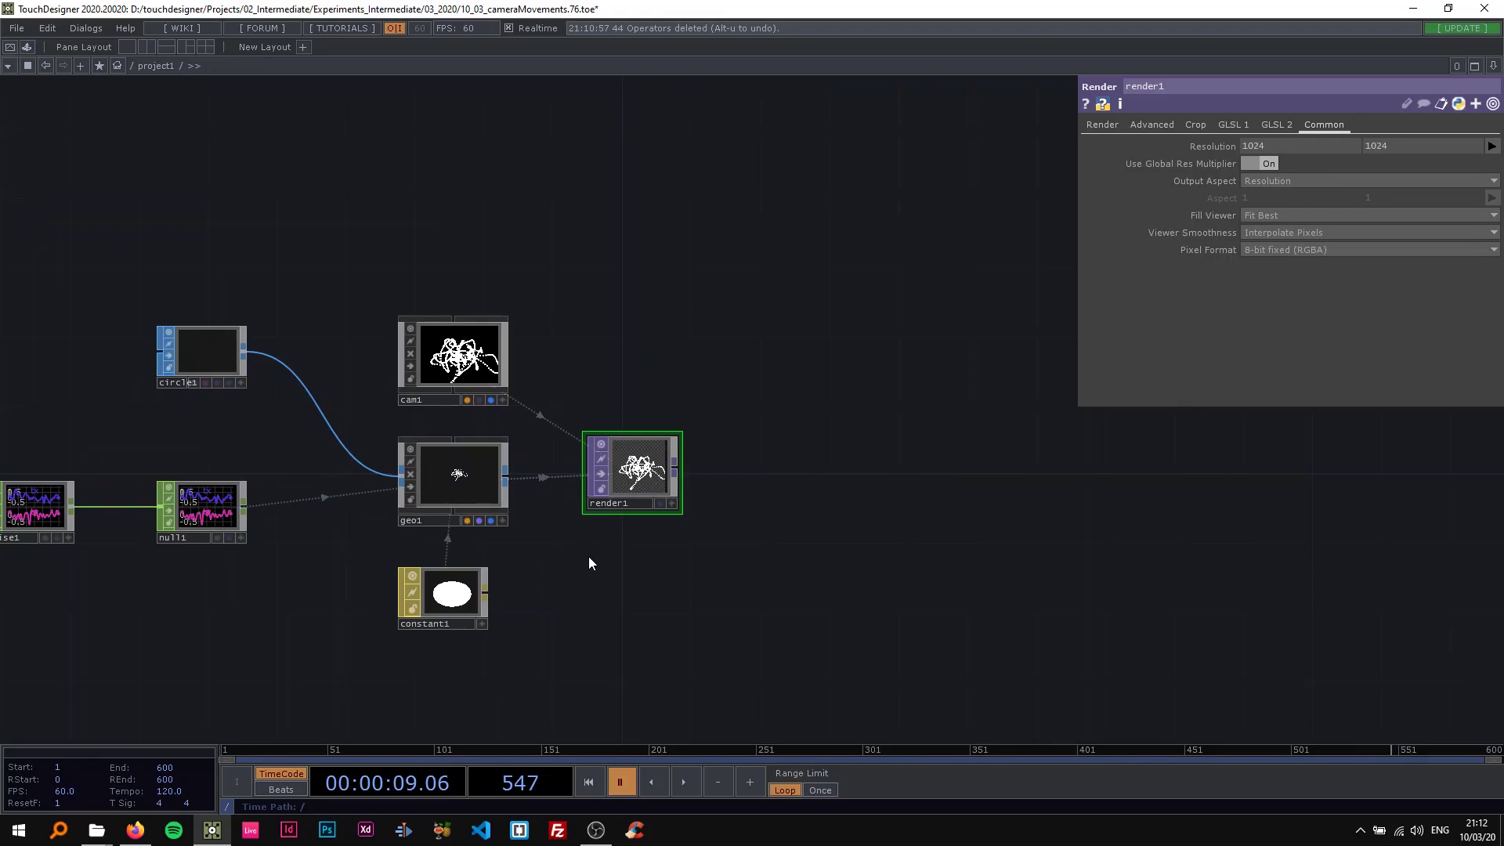
drag(614, 589, 424, 540)
click(313, 312)
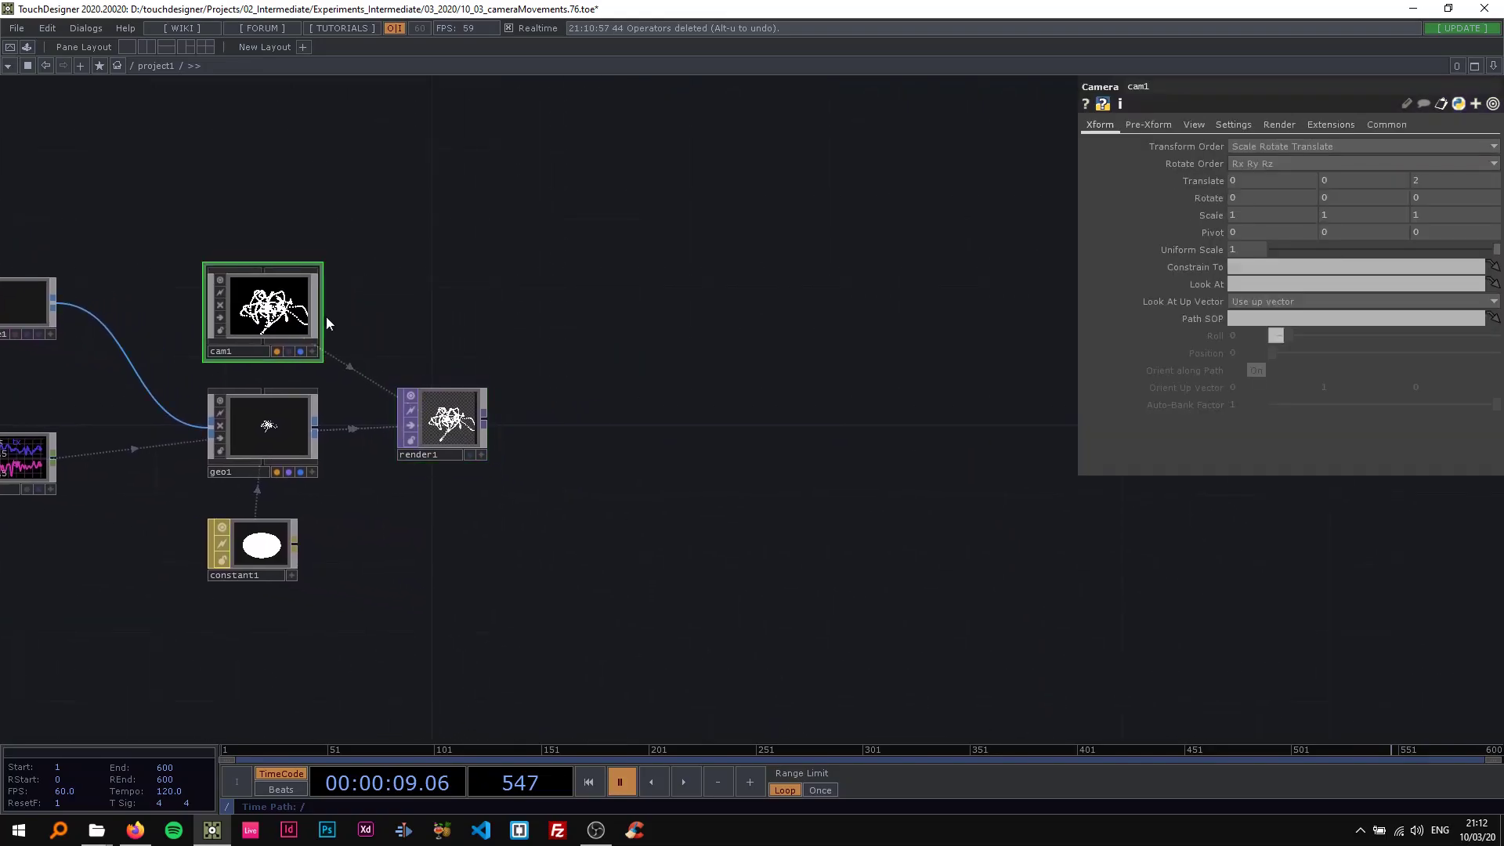
click(474, 431)
right_click(487, 421)
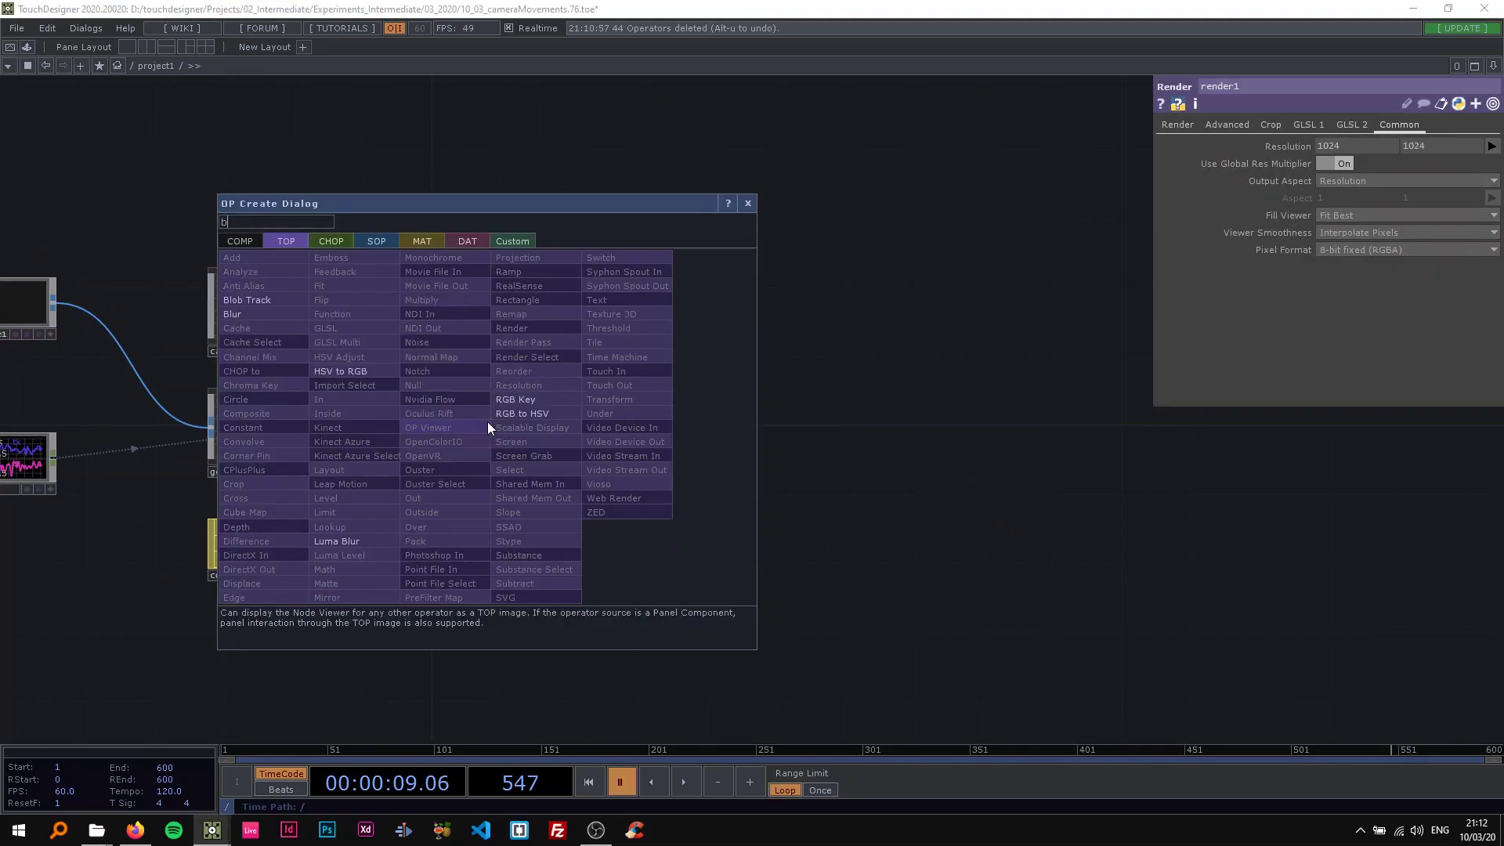
key(Escape)
click(595, 429)
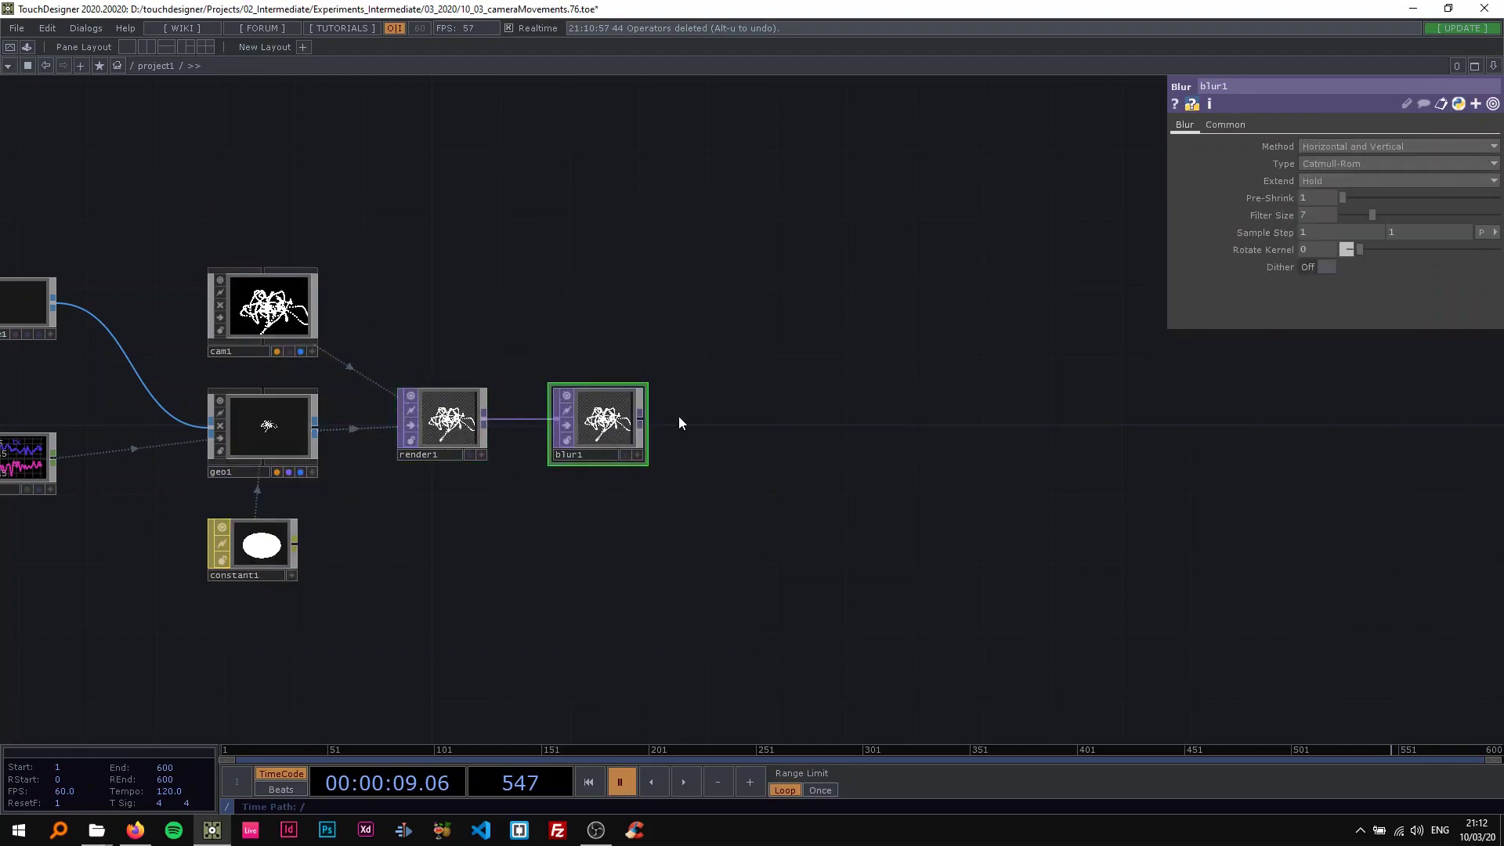
drag(649, 426, 613, 427)
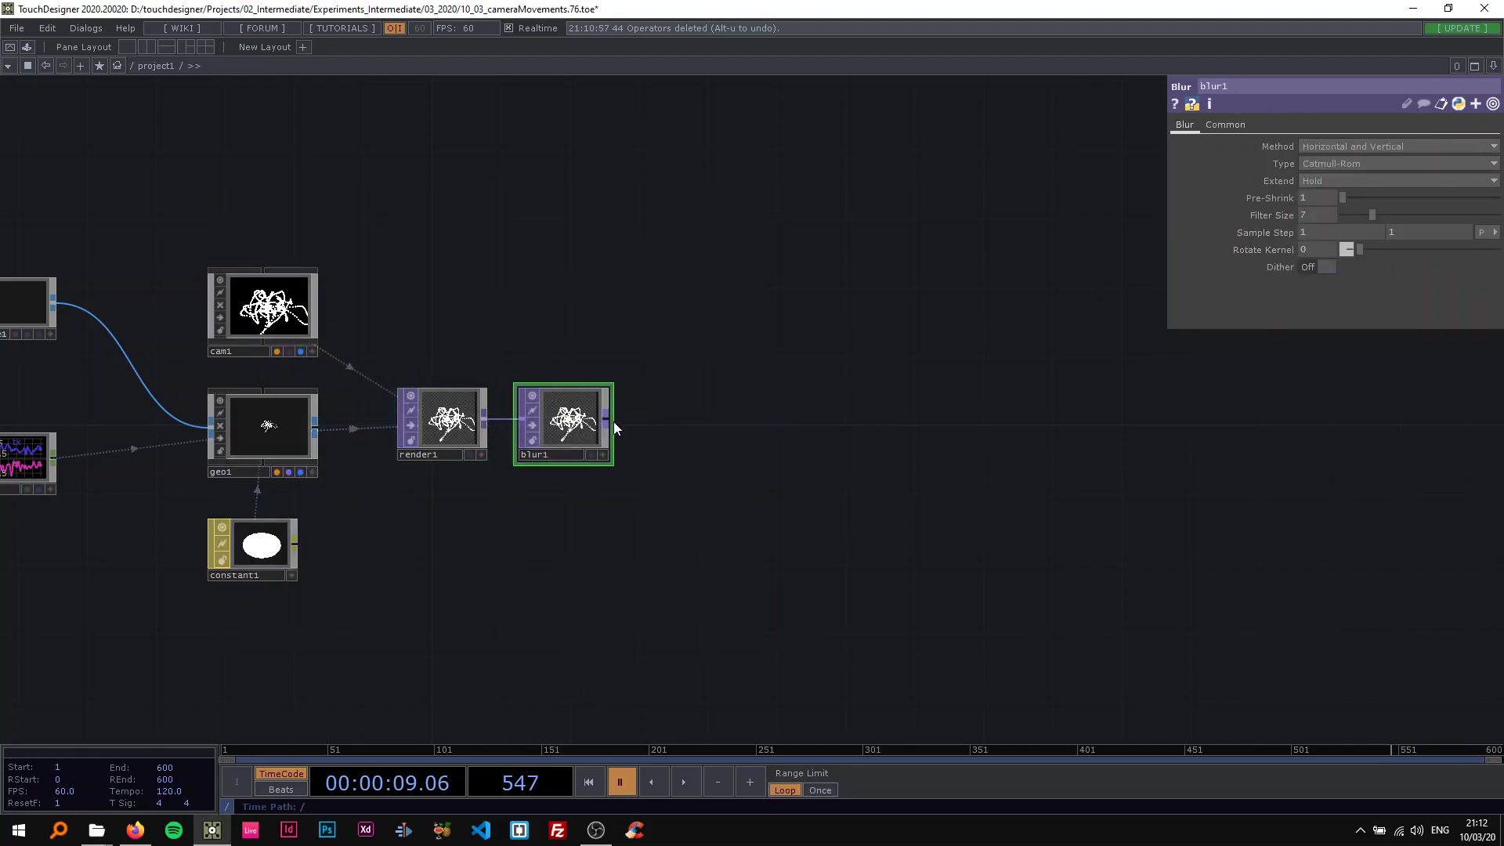
Step: Add a Transform TOP connected to the output of blur1
right_click(606, 421)
click(760, 310)
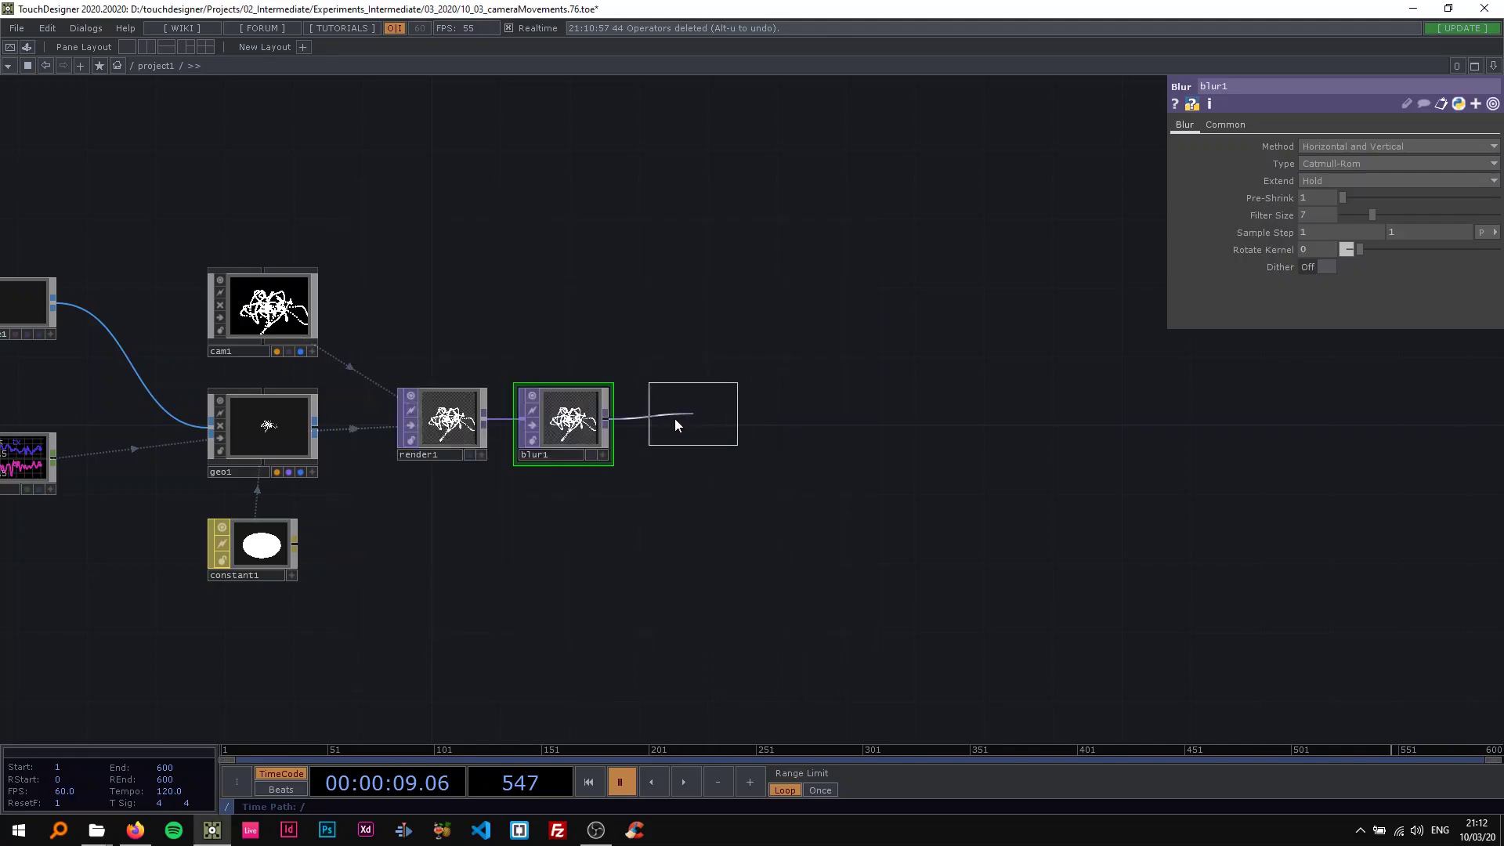
click(694, 430)
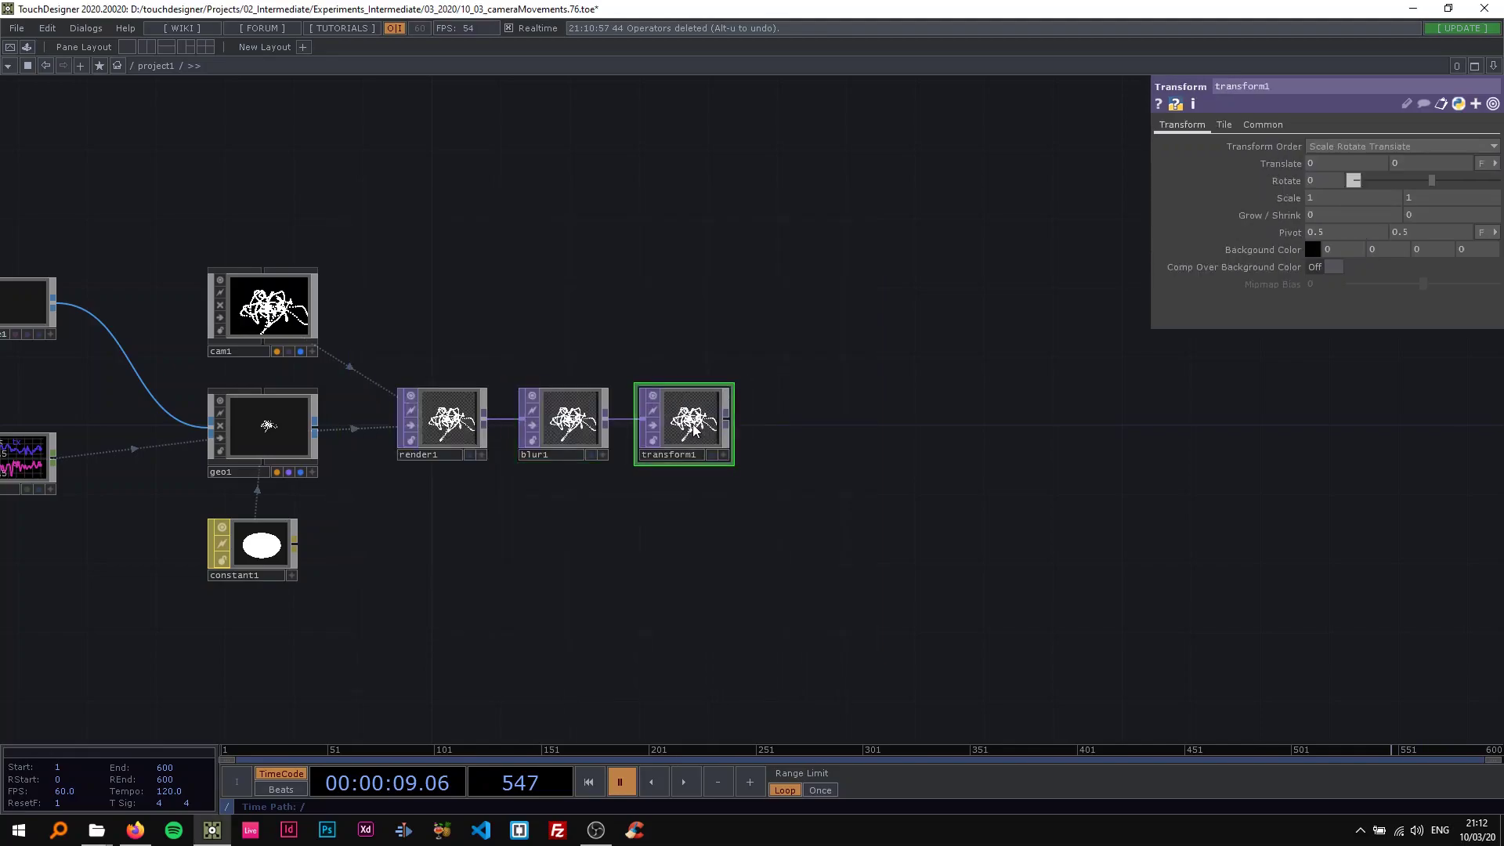
Step: Set the background colour of transform1 to a dark purple with hue 261.4, saturation 0.697 and value 0.241
click(1316, 251)
click(1417, 139)
drag(1383, 203, 1337, 221)
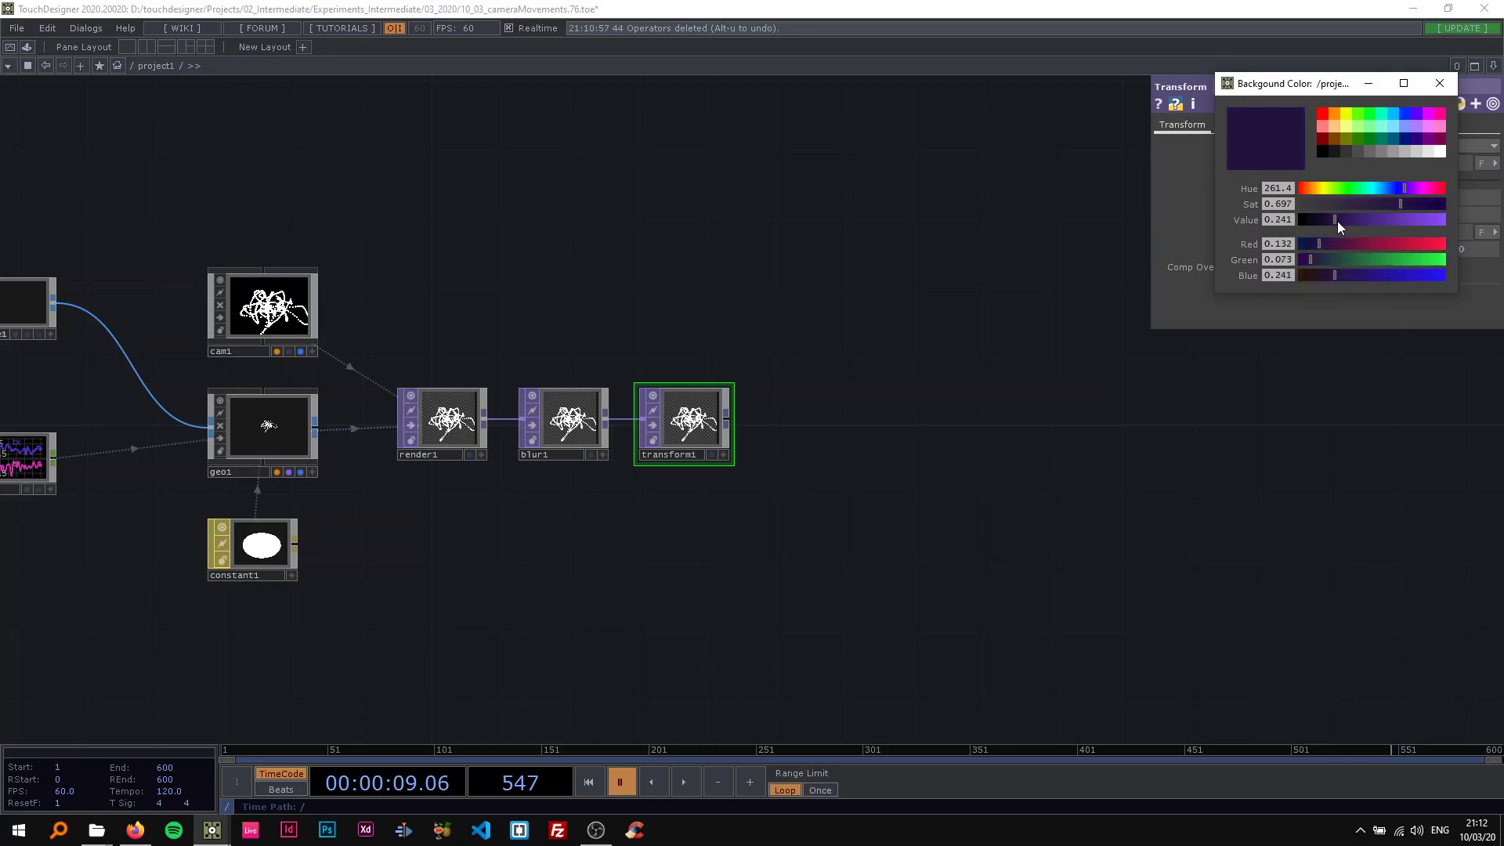
click(1443, 91)
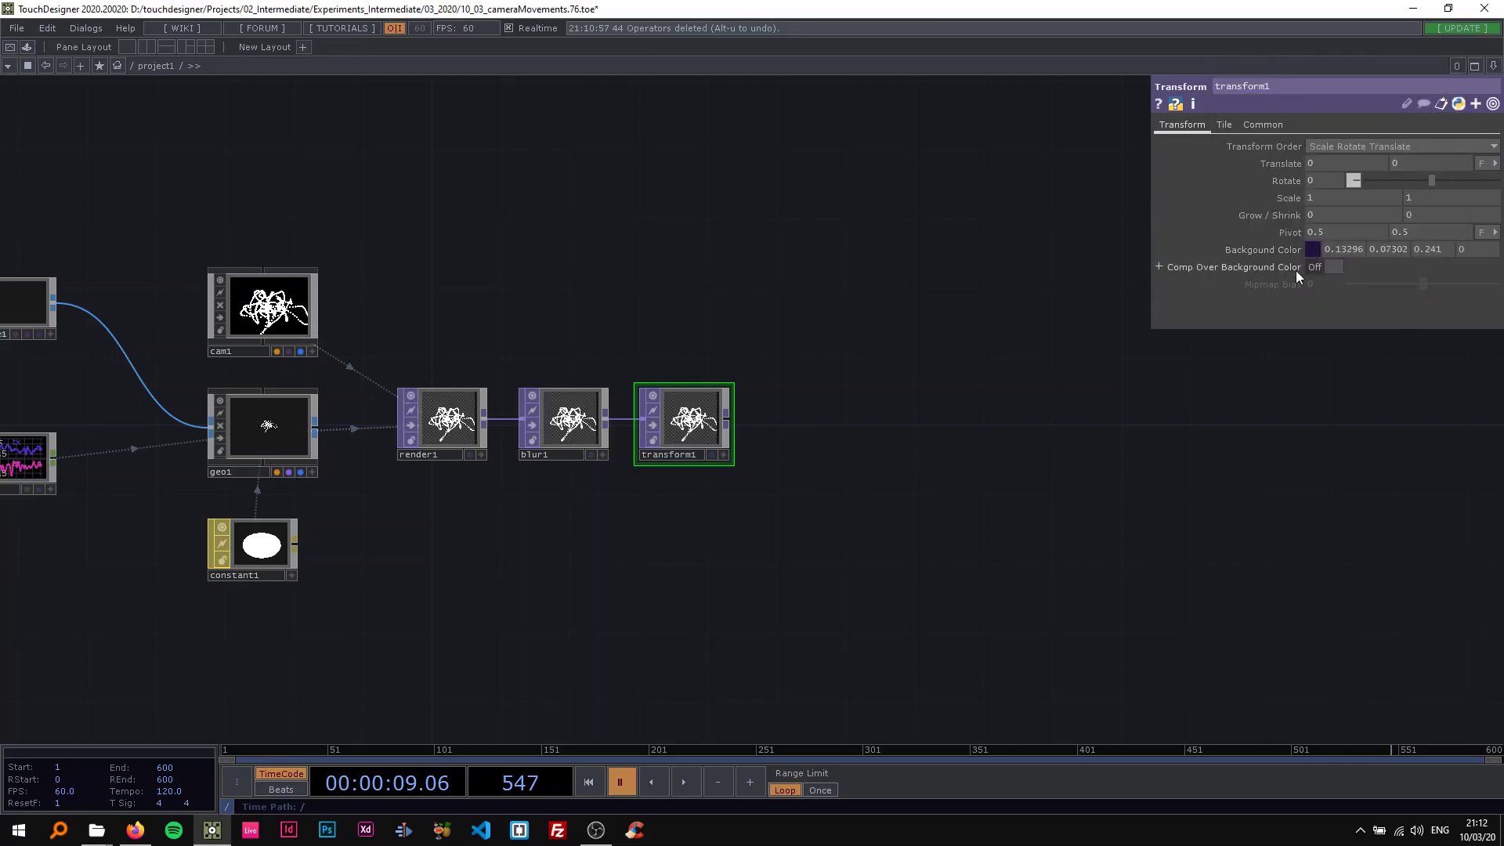
Step: Turn on Comp Over Background Color for transform1 and set the background alpha to 1
click(1315, 267)
drag(858, 454, 625, 386)
click(1474, 252)
text(1)
key(Return)
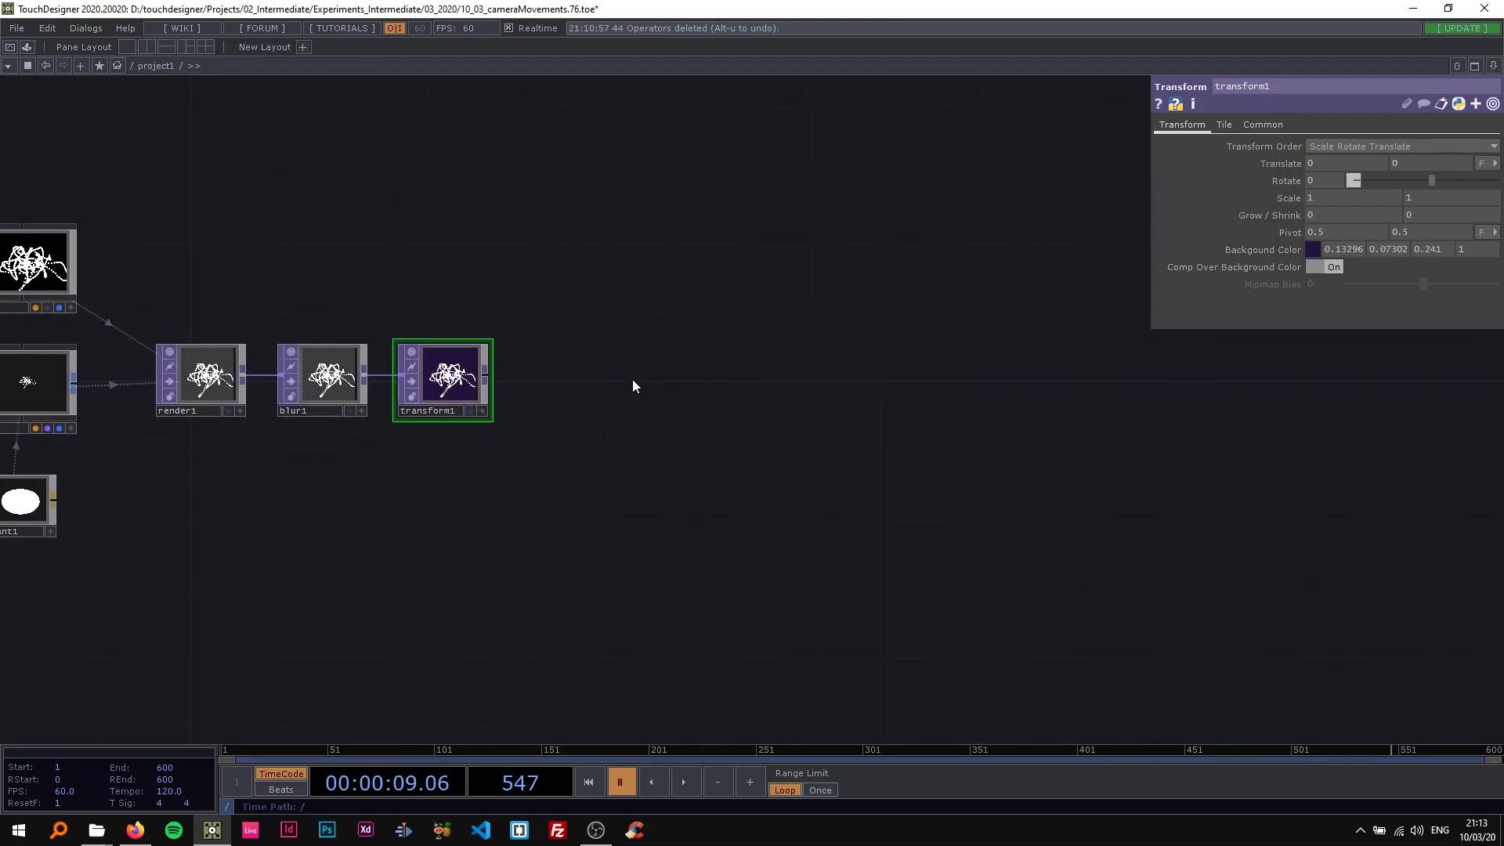
Step: Add a Null TOP connected to the output of transform1, leaving a gap between the two nodes
right_click(484, 378)
text(nu)
key(Return)
click(760, 392)
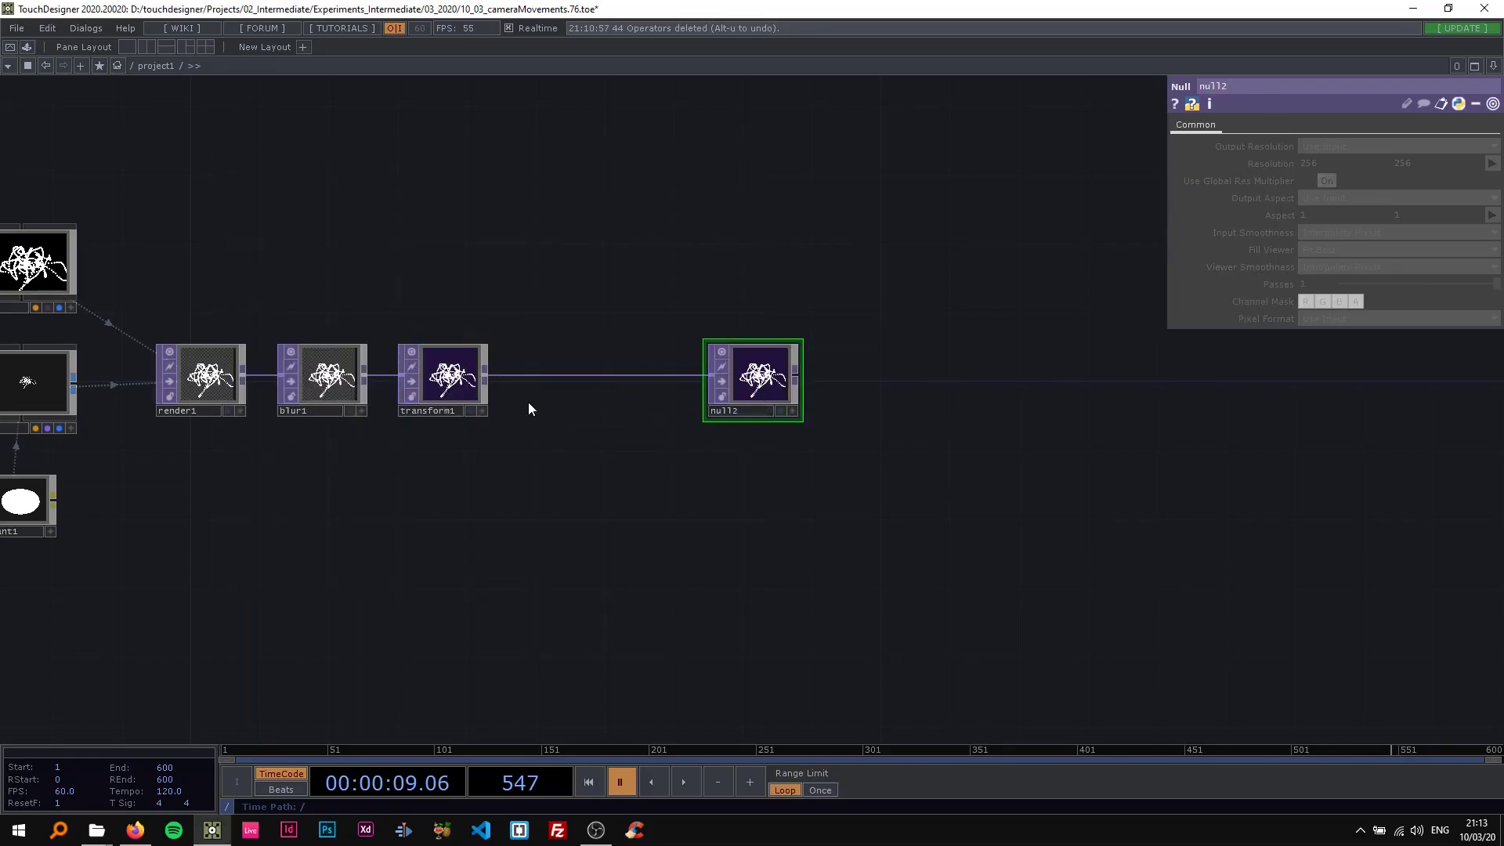
Step: Branch a Normal Map TOP off transform1 below the main chain and connect a Null TOP to its output
right_click(486, 378)
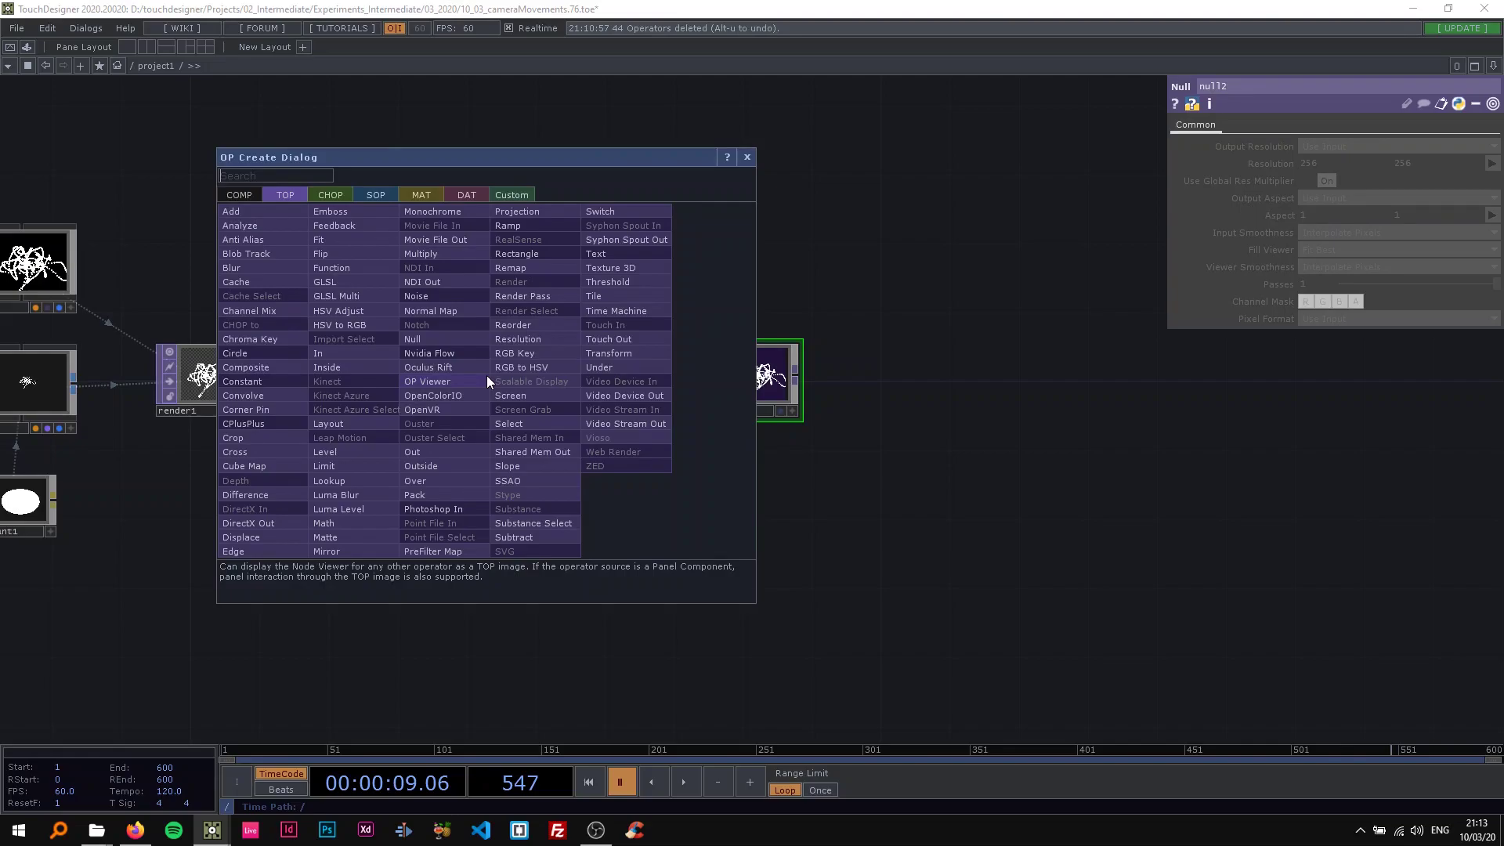
click(452, 309)
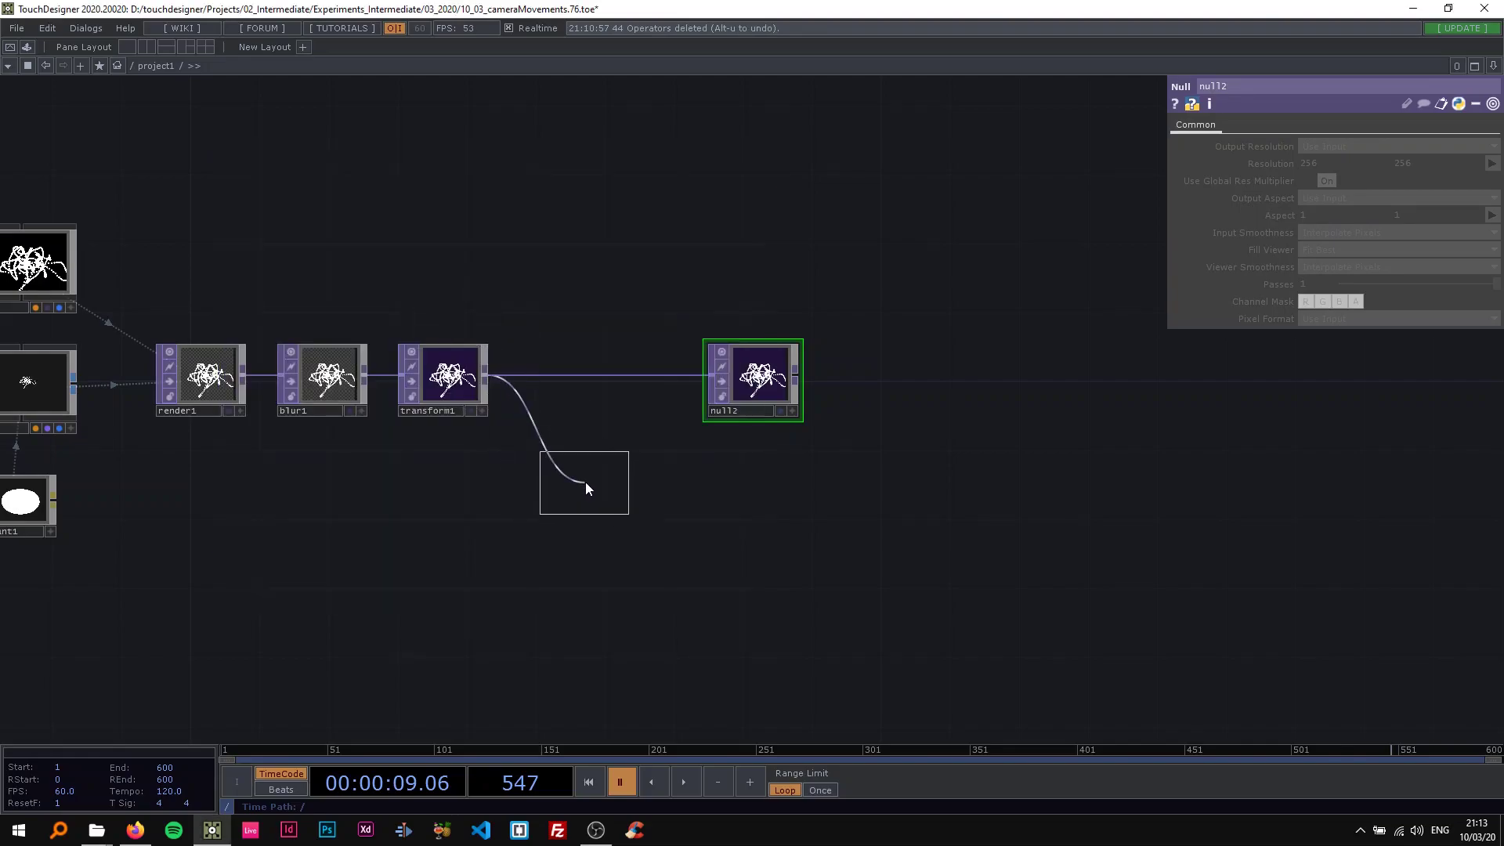
click(585, 481)
right_click(624, 477)
click(585, 449)
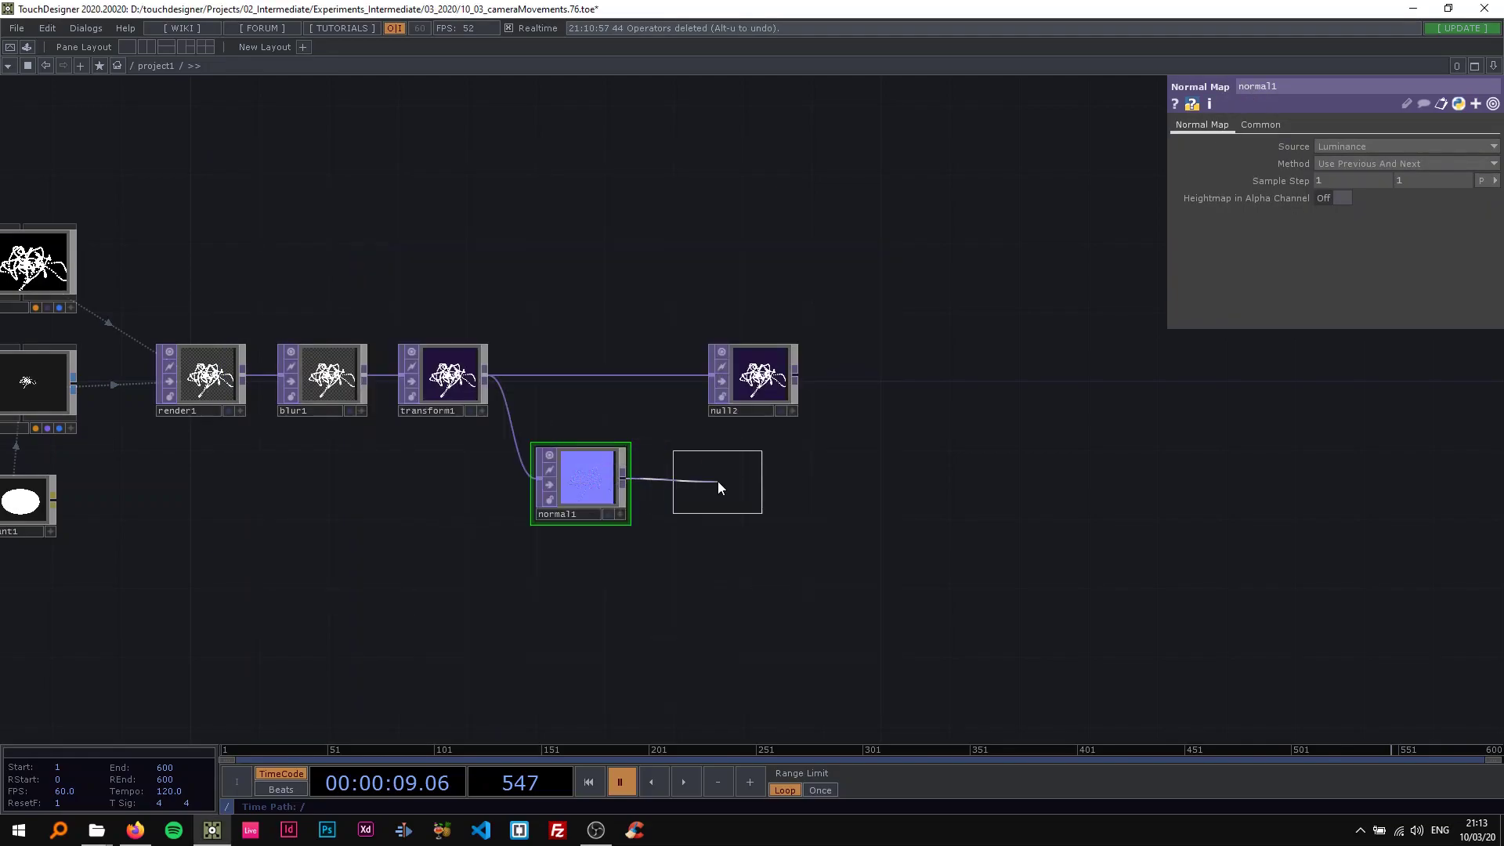
click(752, 490)
Step: Set both Sample Step values of the Normal Map TOP to 10
scroll(751, 490, up, 3)
drag(523, 485, 566, 482)
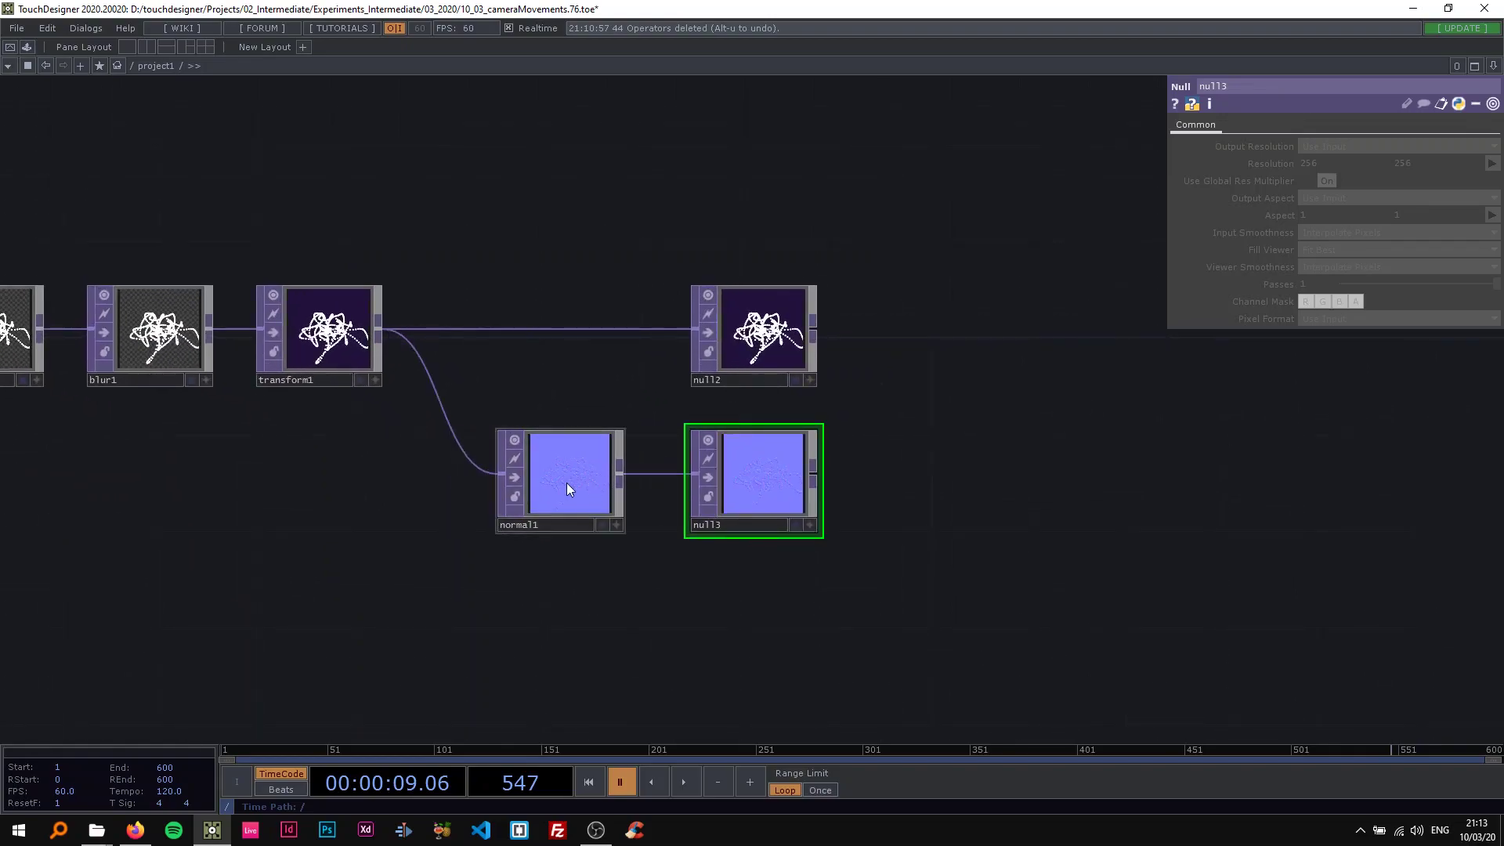
click(567, 483)
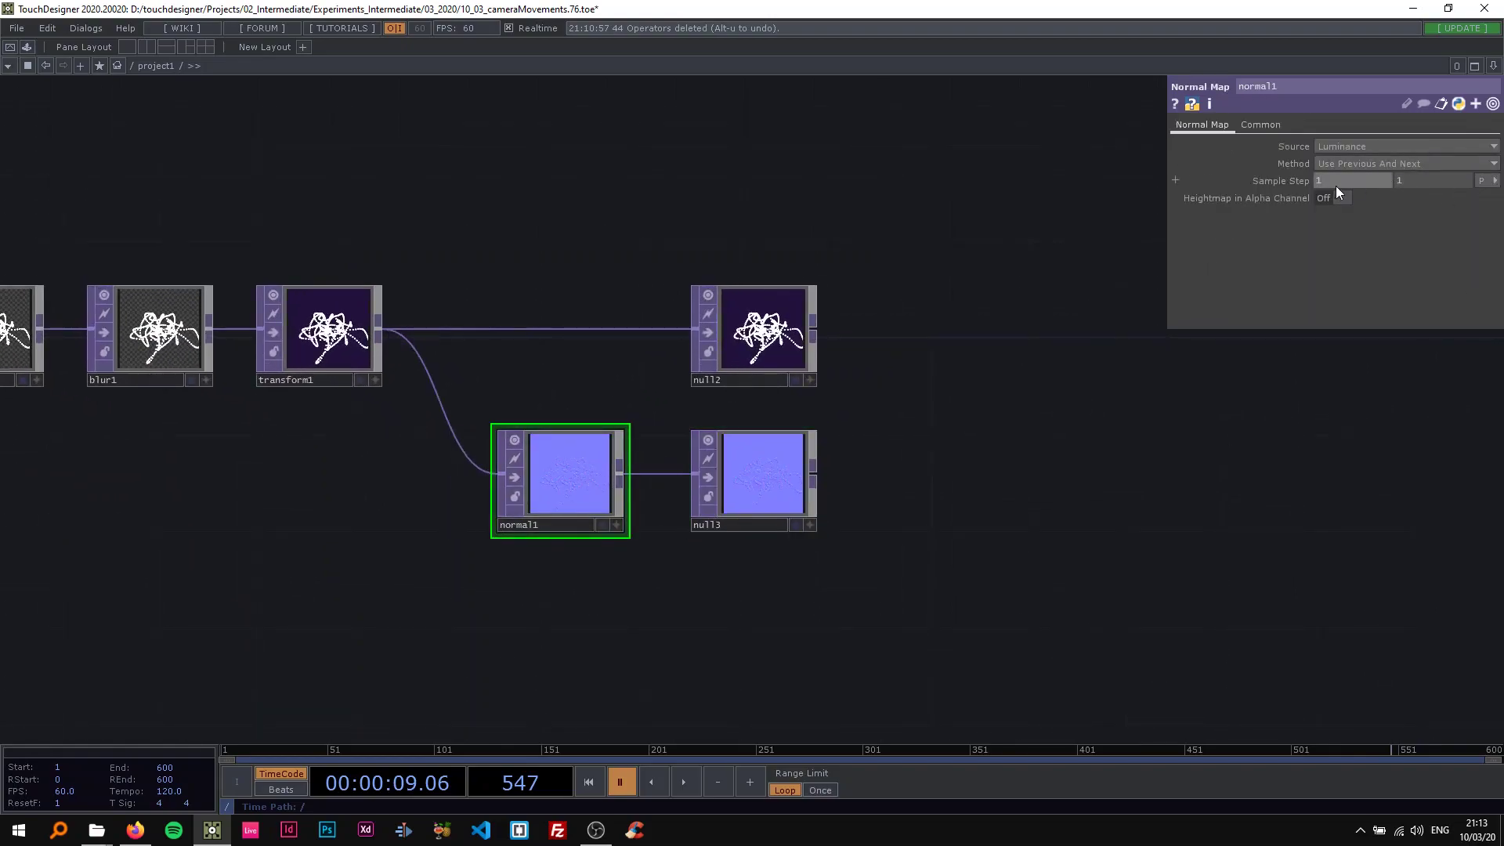
drag(1328, 186, 1417, 178)
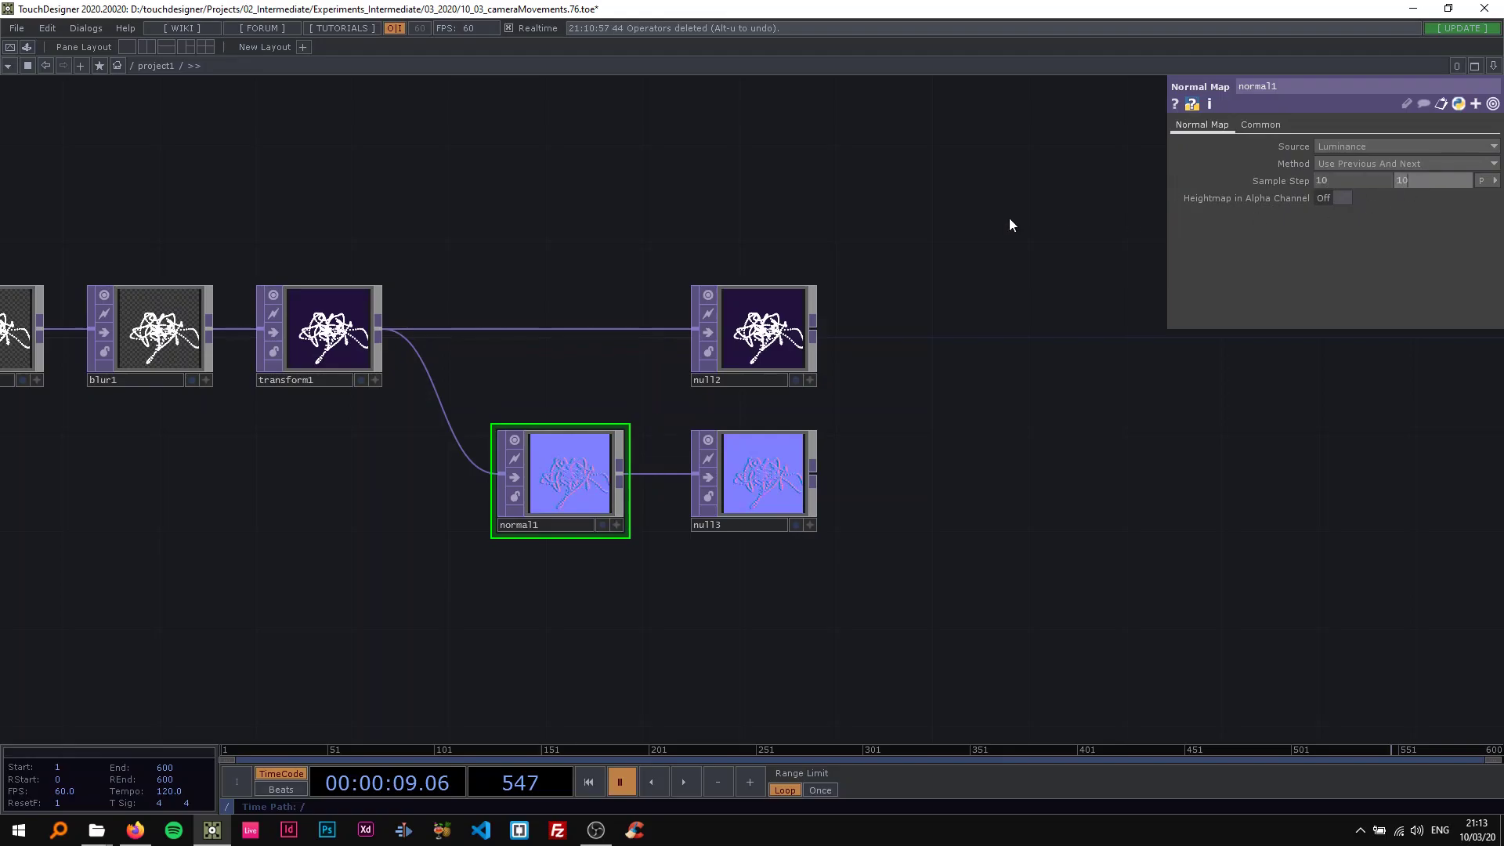
Step: Check the normal map up close and reframe the circle inside the circle1 viewer
scroll(593, 503, up, 5)
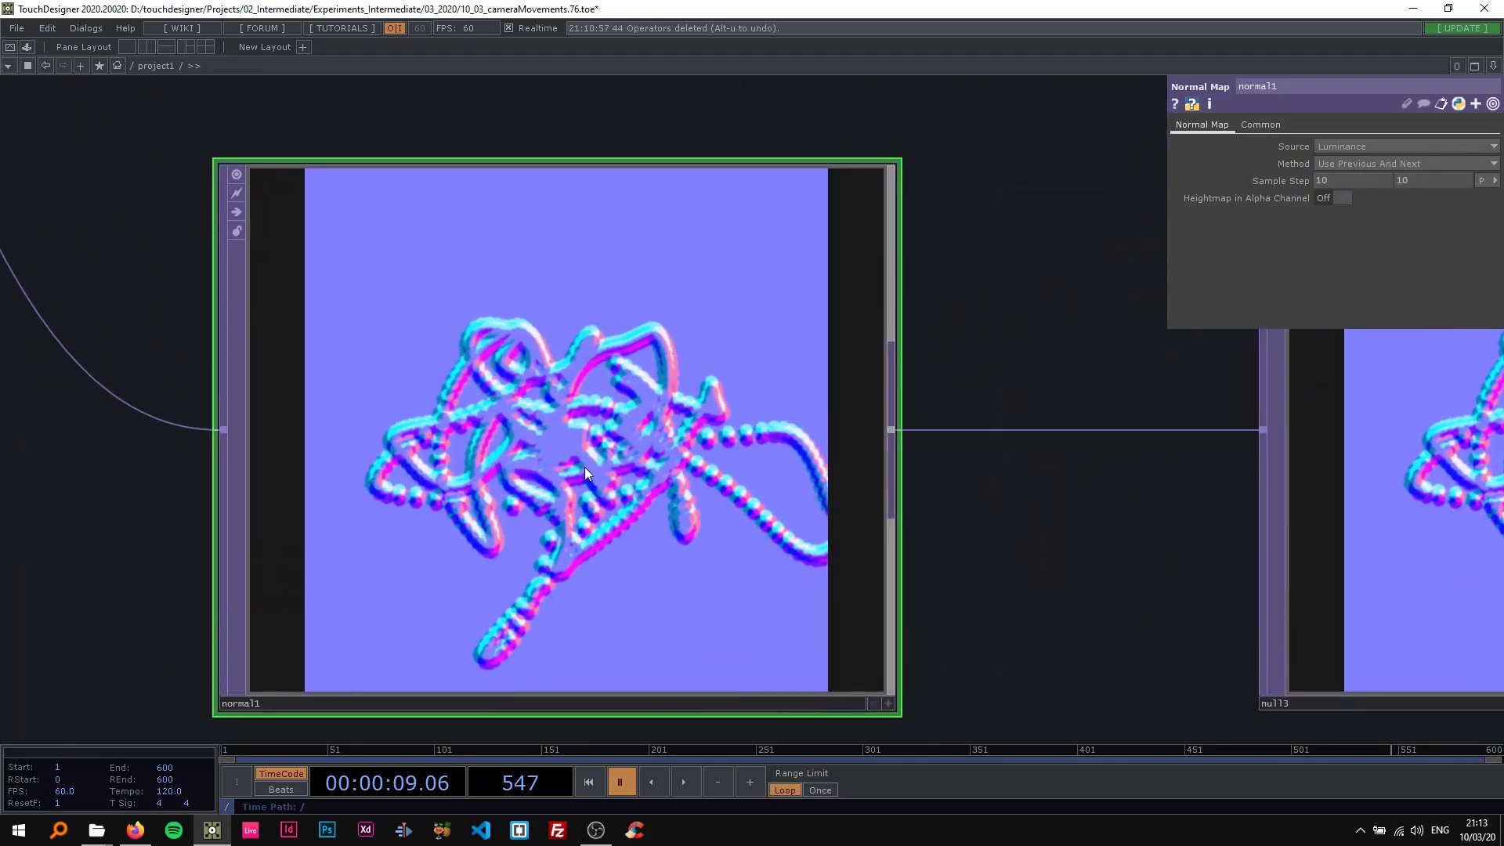
scroll(584, 467, down, 6)
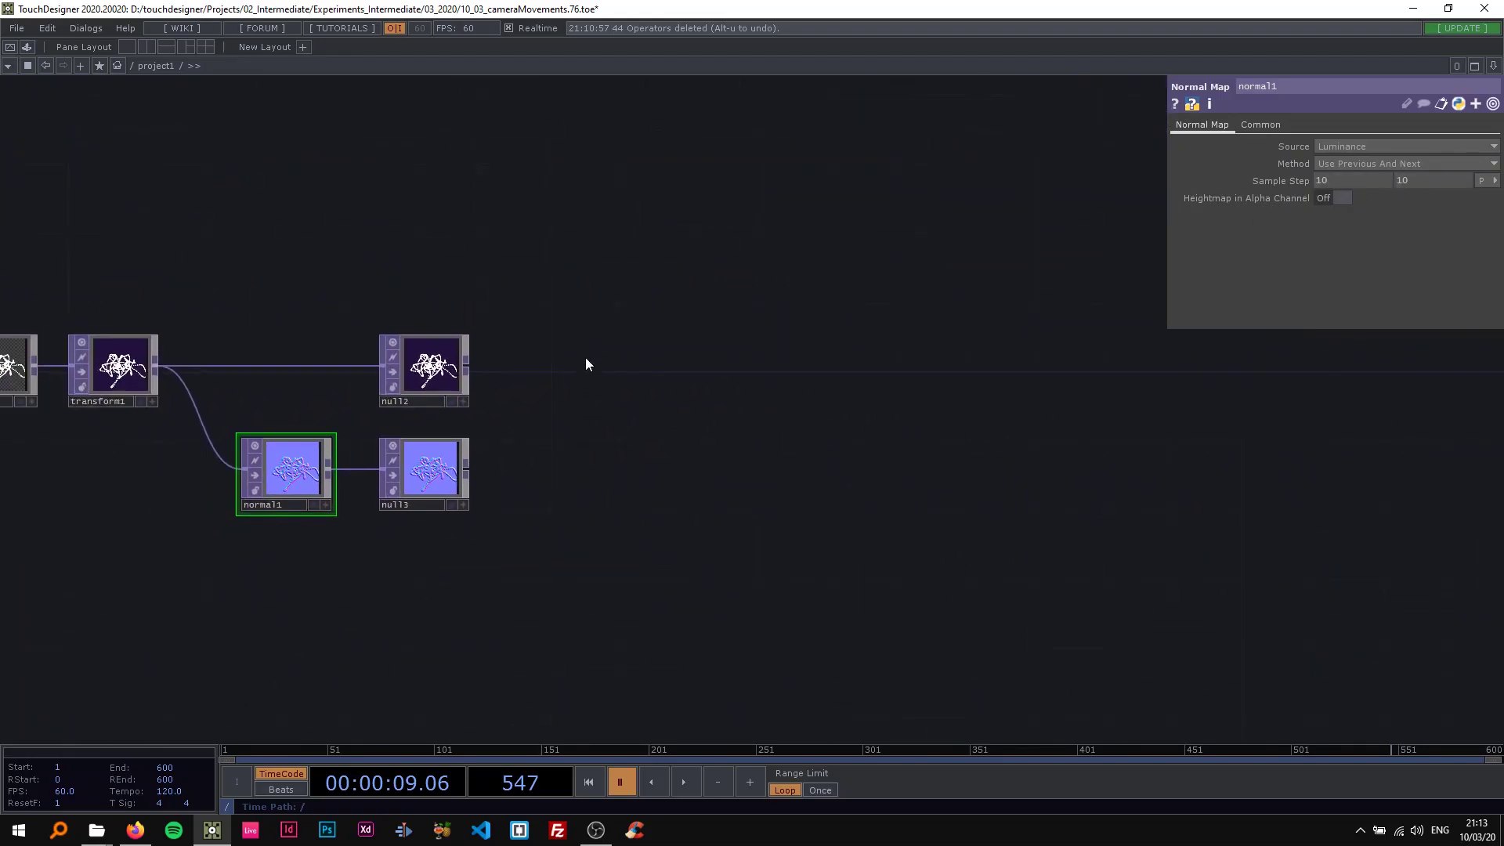
drag(604, 451, 973, 407)
middle_drag(974, 407, 779, 383)
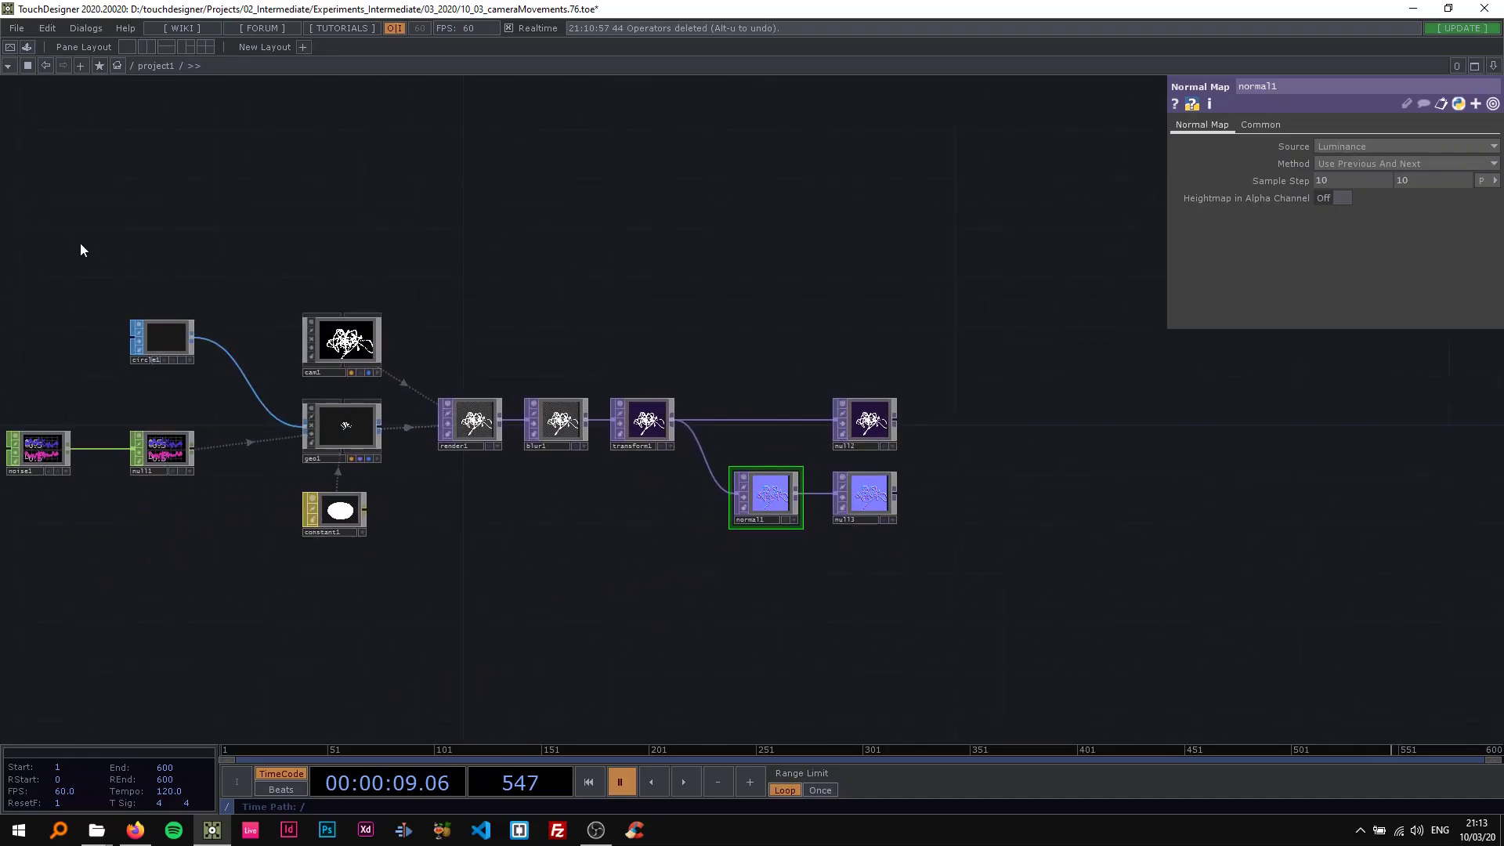
drag(399, 286, 526, 271)
scroll(274, 344, up, 4)
click(357, 338)
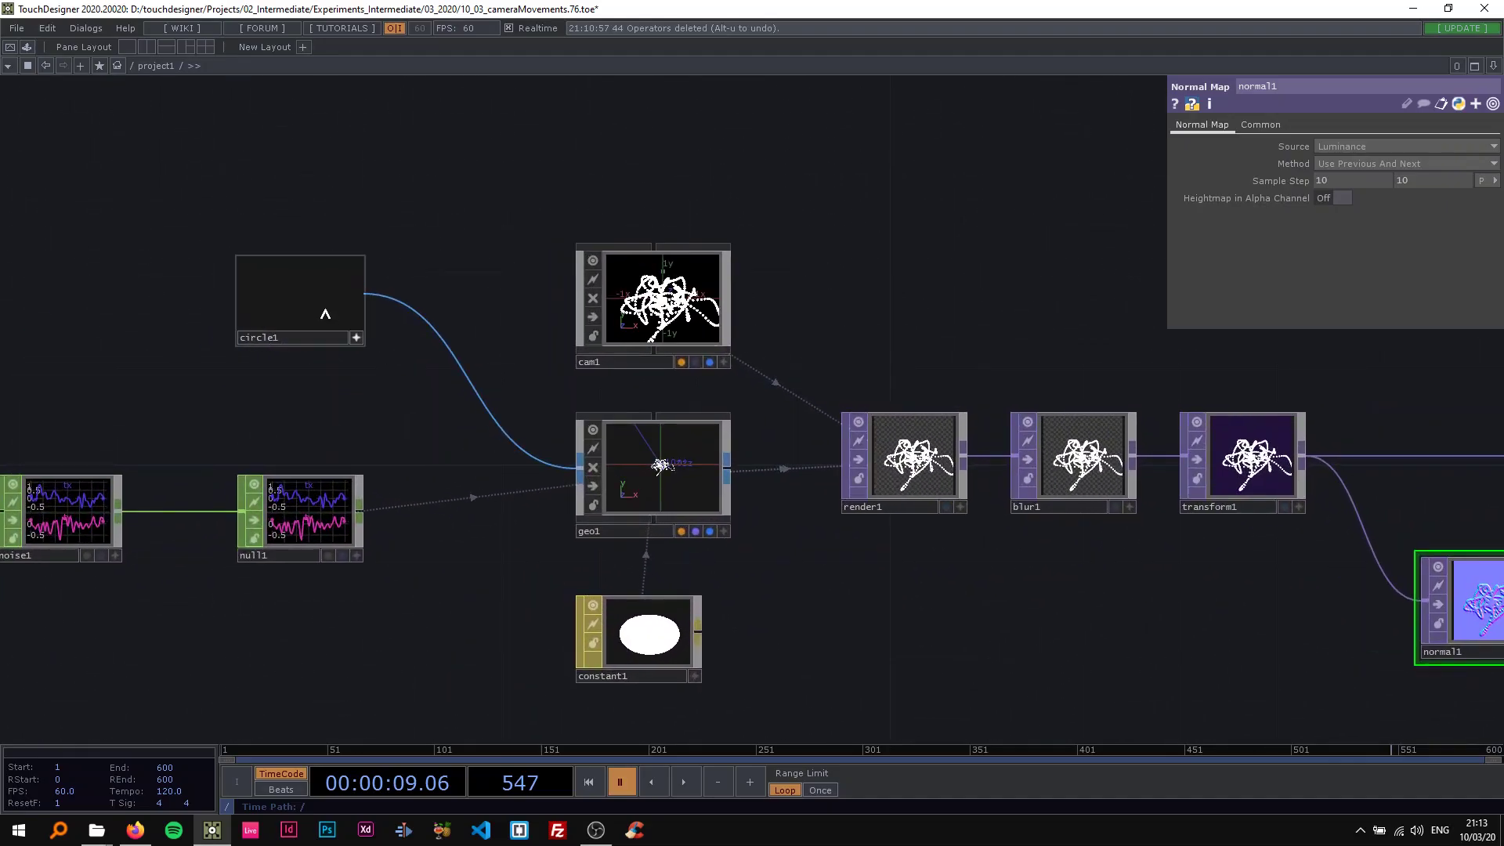
click(356, 340)
scroll(364, 361, down, 3)
drag(309, 375, 185, 338)
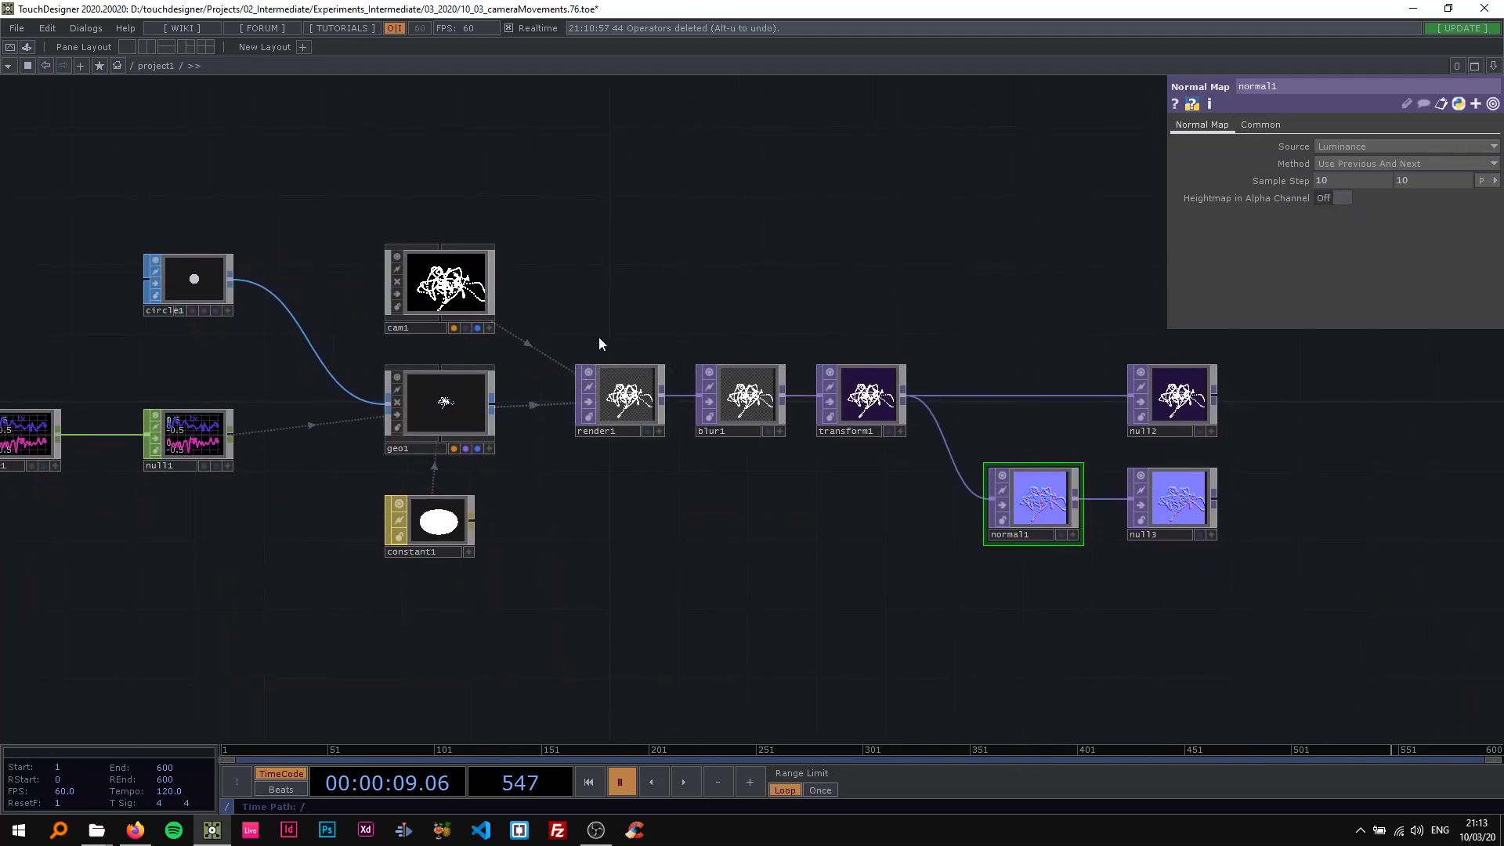
Step: Add a Sphere SOP in the empty space above null2
drag(573, 324, 303, 317)
drag(459, 260, 4, 241)
drag(486, 309, 456, 347)
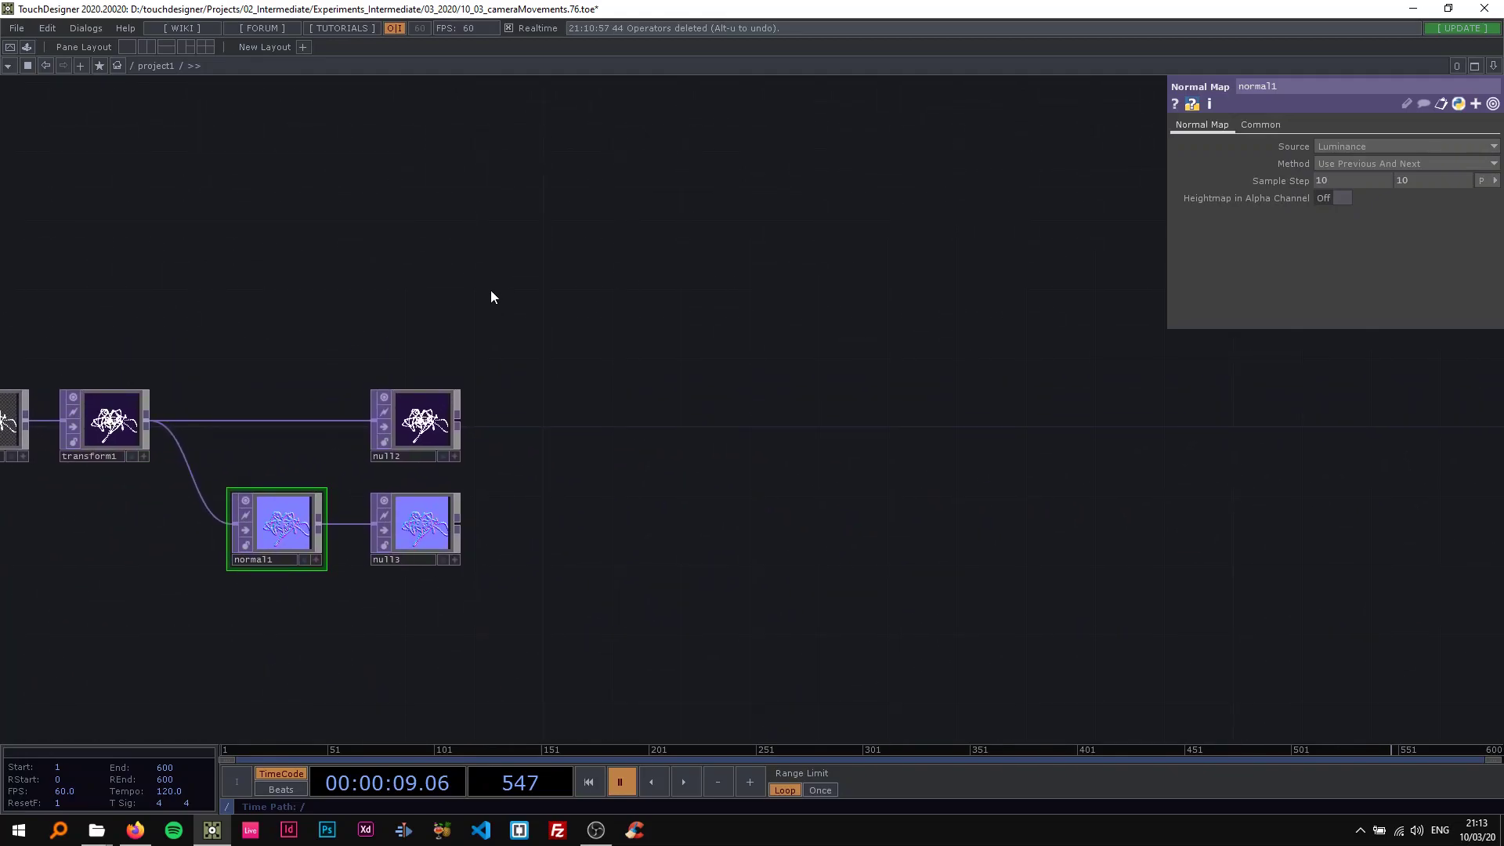
drag(532, 337, 628, 417)
key(Tab)
text(sp)
click(371, 110)
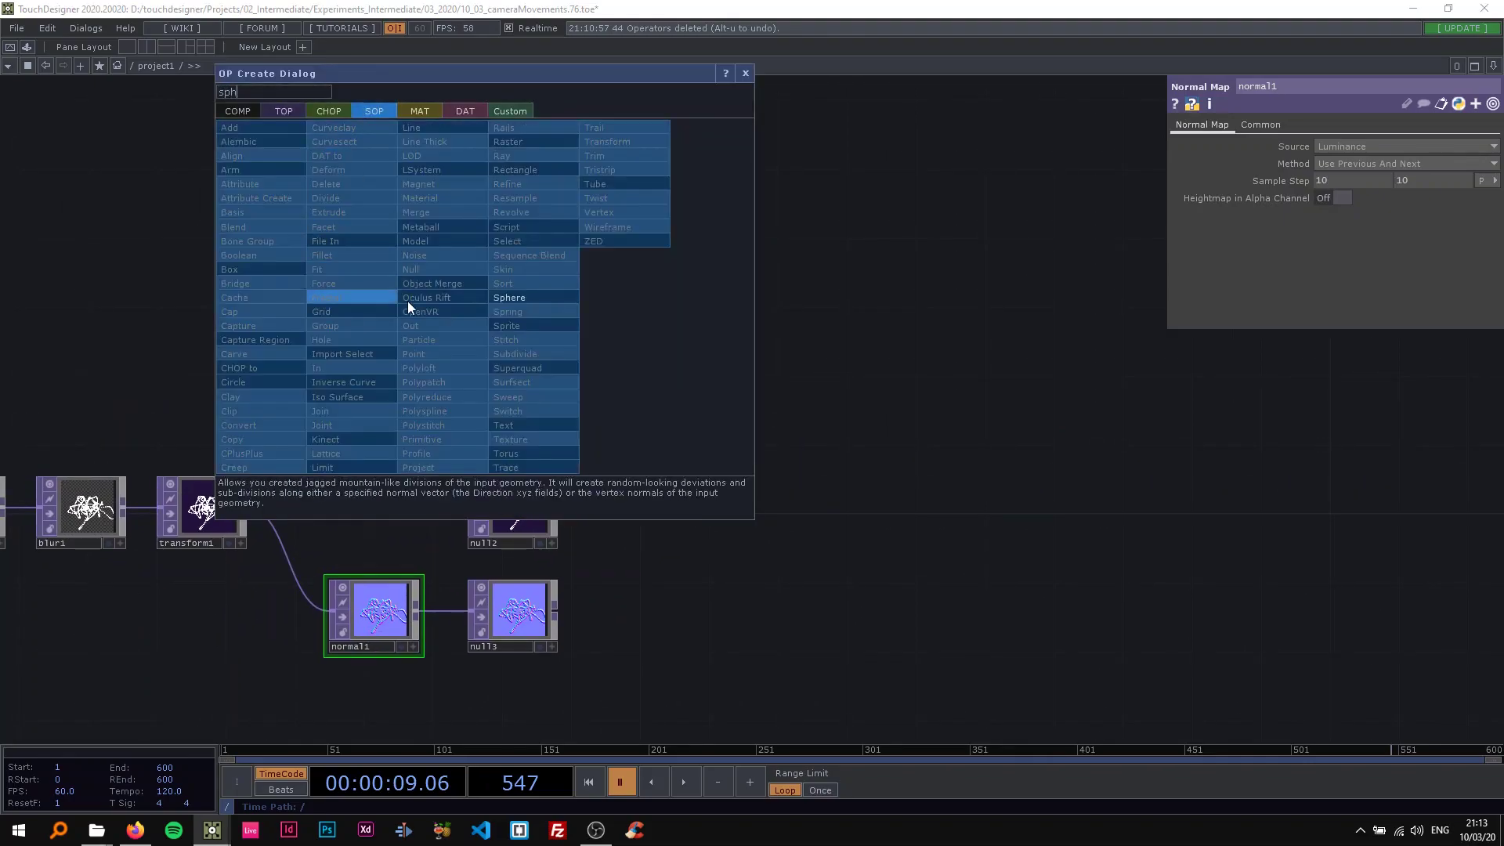
click(389, 298)
click(506, 288)
drag(506, 289, 517, 266)
middle_drag(517, 267, 475, 382)
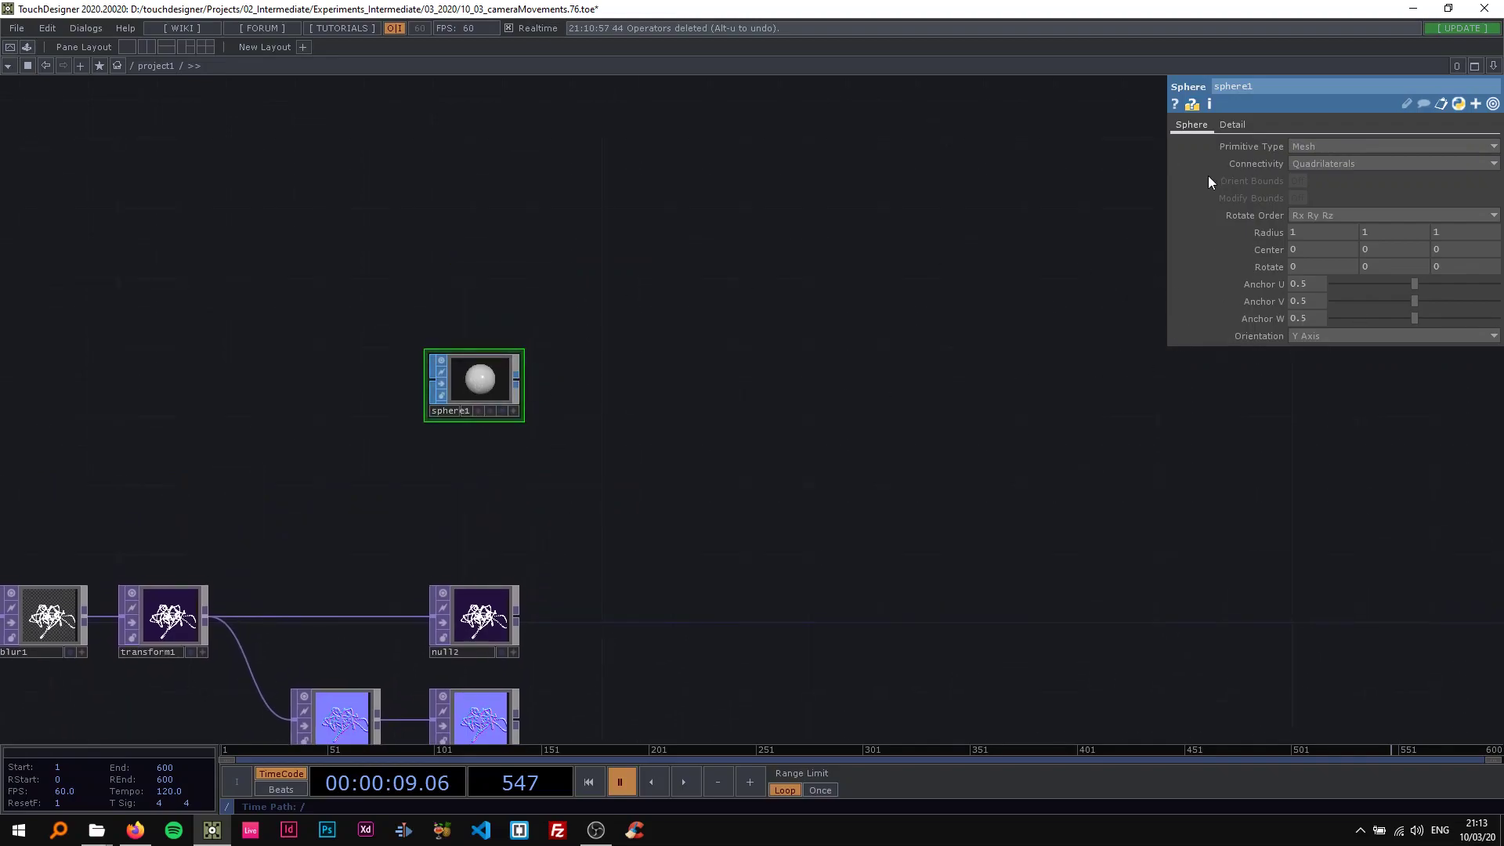
Step: Set the sphere's rows and columns to 300 each
click(1232, 124)
text(300)
drag(1320, 180, 936, 194)
text(300)
key(Return)
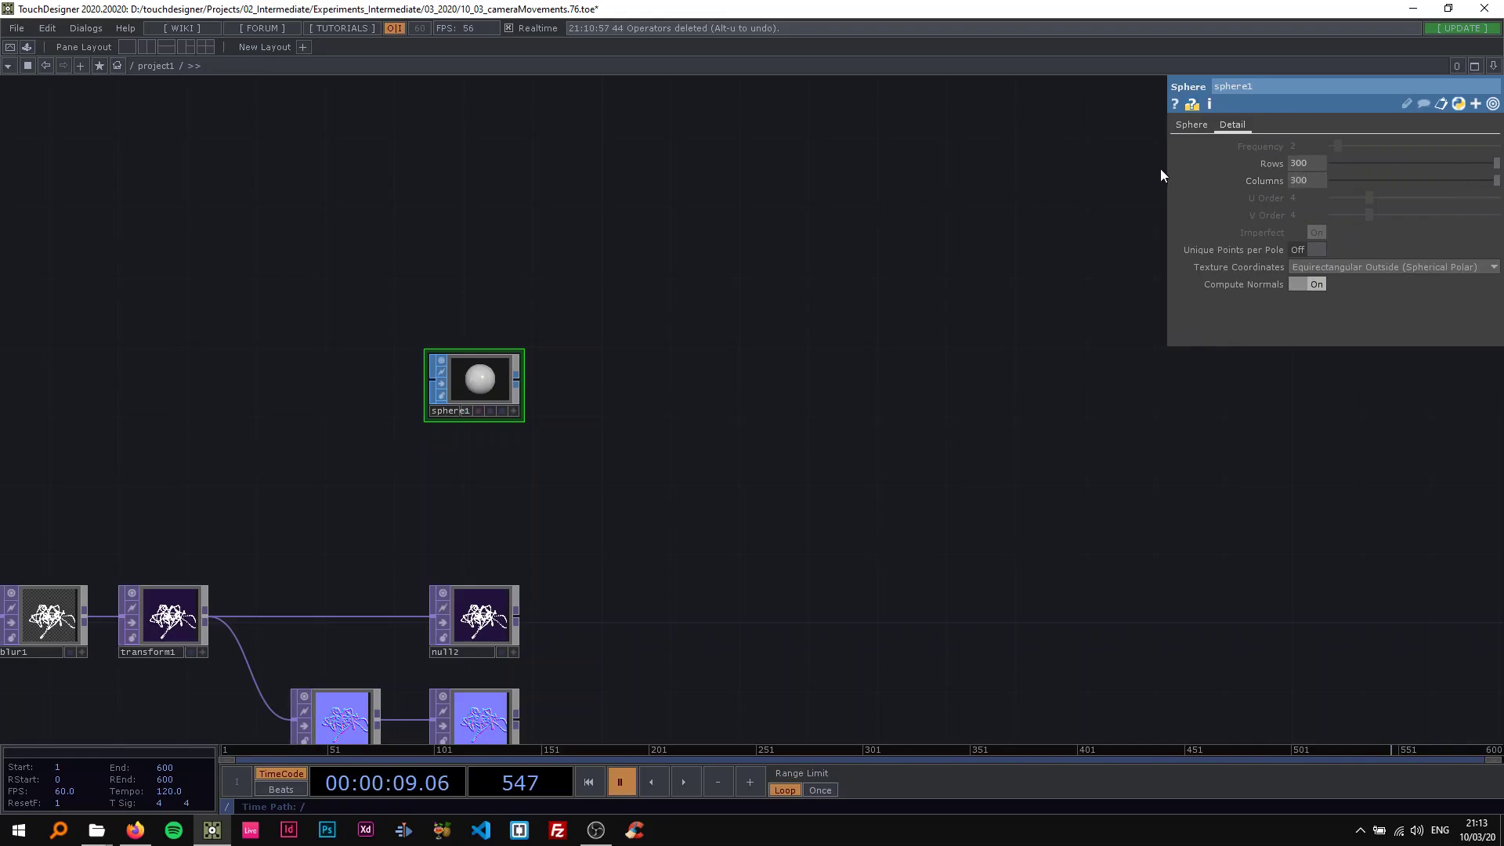
click(1204, 124)
Step: Add a Grid SOP directly above sphere1
key(Tab)
text(gr)
click(349, 344)
click(473, 296)
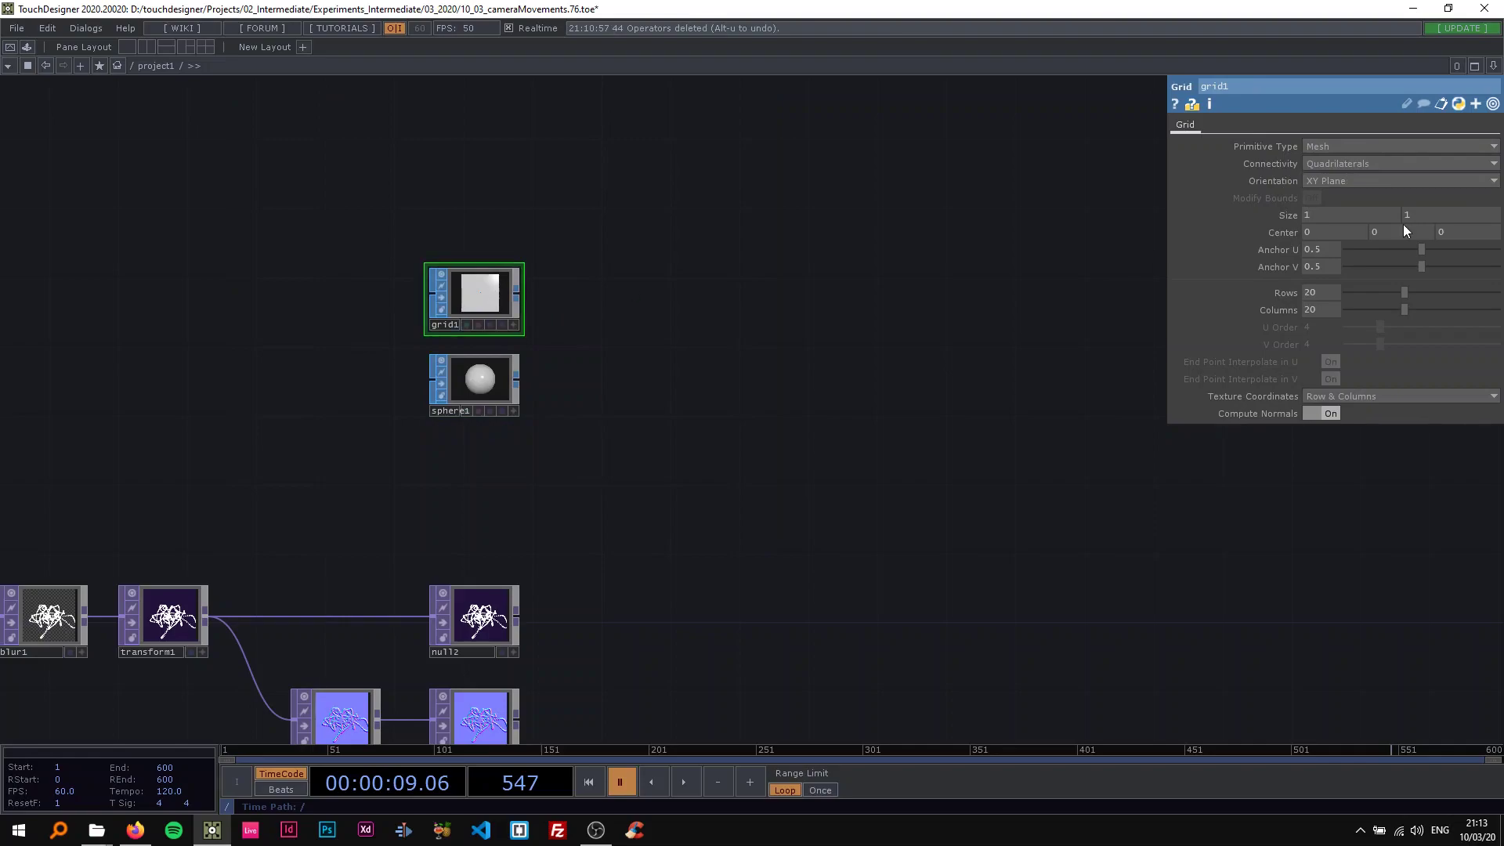
Step: Set the grid's rows and columns to 300 and its size to 3 by 3
drag(1319, 294, 1098, 281)
text(300)
key(Return)
drag(1315, 310, 932, 252)
text(300)
key(Return)
key(BackSpace)
key(Return)
Step: Create a Geometry COMP from the output of sphere1, leaving a gap between the two nodes
drag(508, 373, 350, 350)
key(Tab)
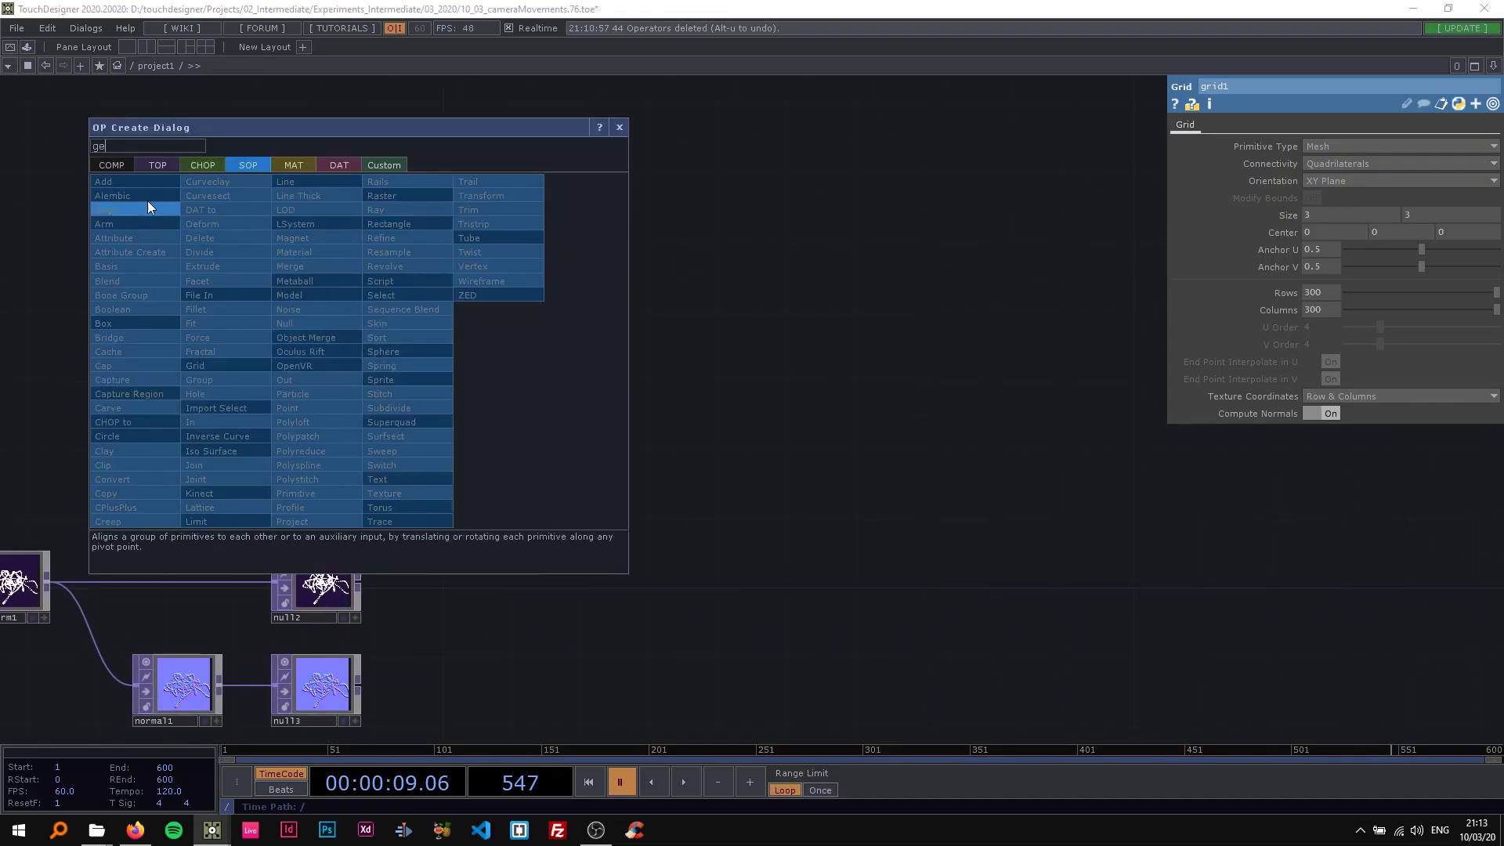
click(102, 163)
click(138, 307)
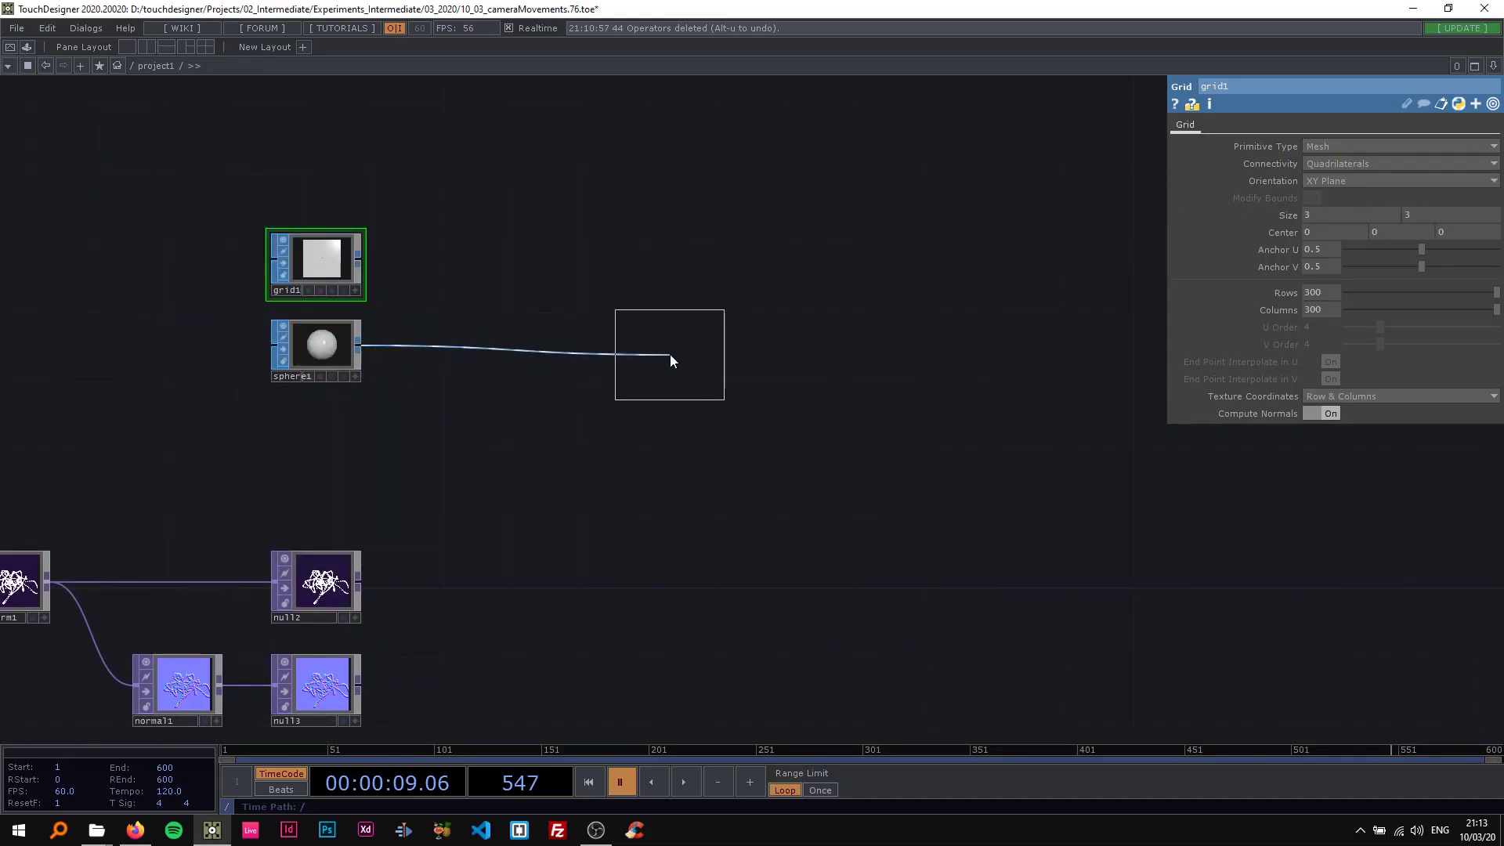
click(670, 360)
Step: Limit the Geometry of render1 to geo1
drag(675, 451, 878, 411)
scroll(878, 410, down, 3)
drag(472, 360, 535, 313)
click(401, 454)
click(1114, 128)
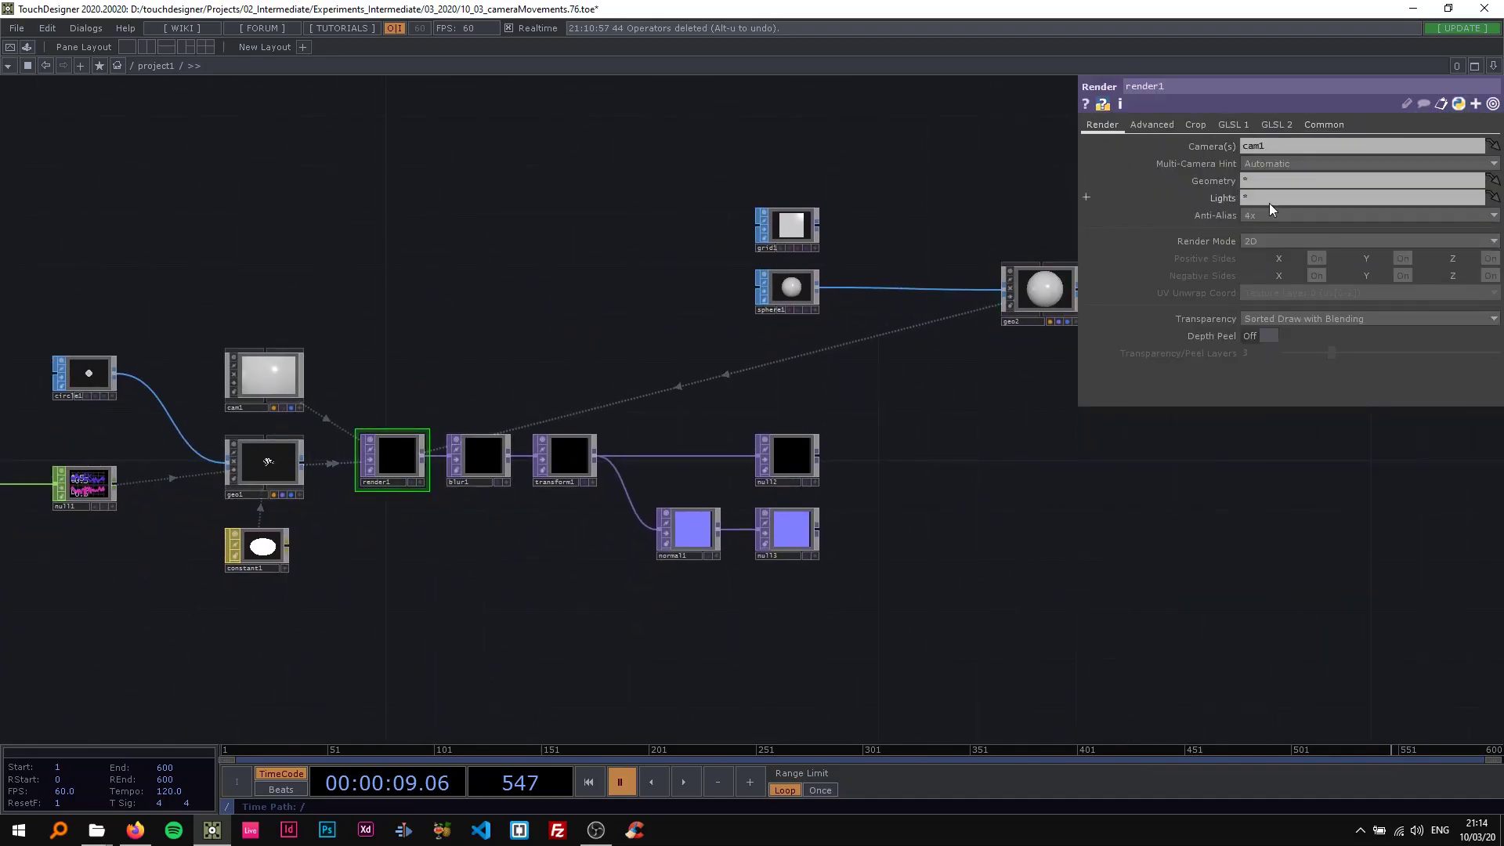
text(geo1)
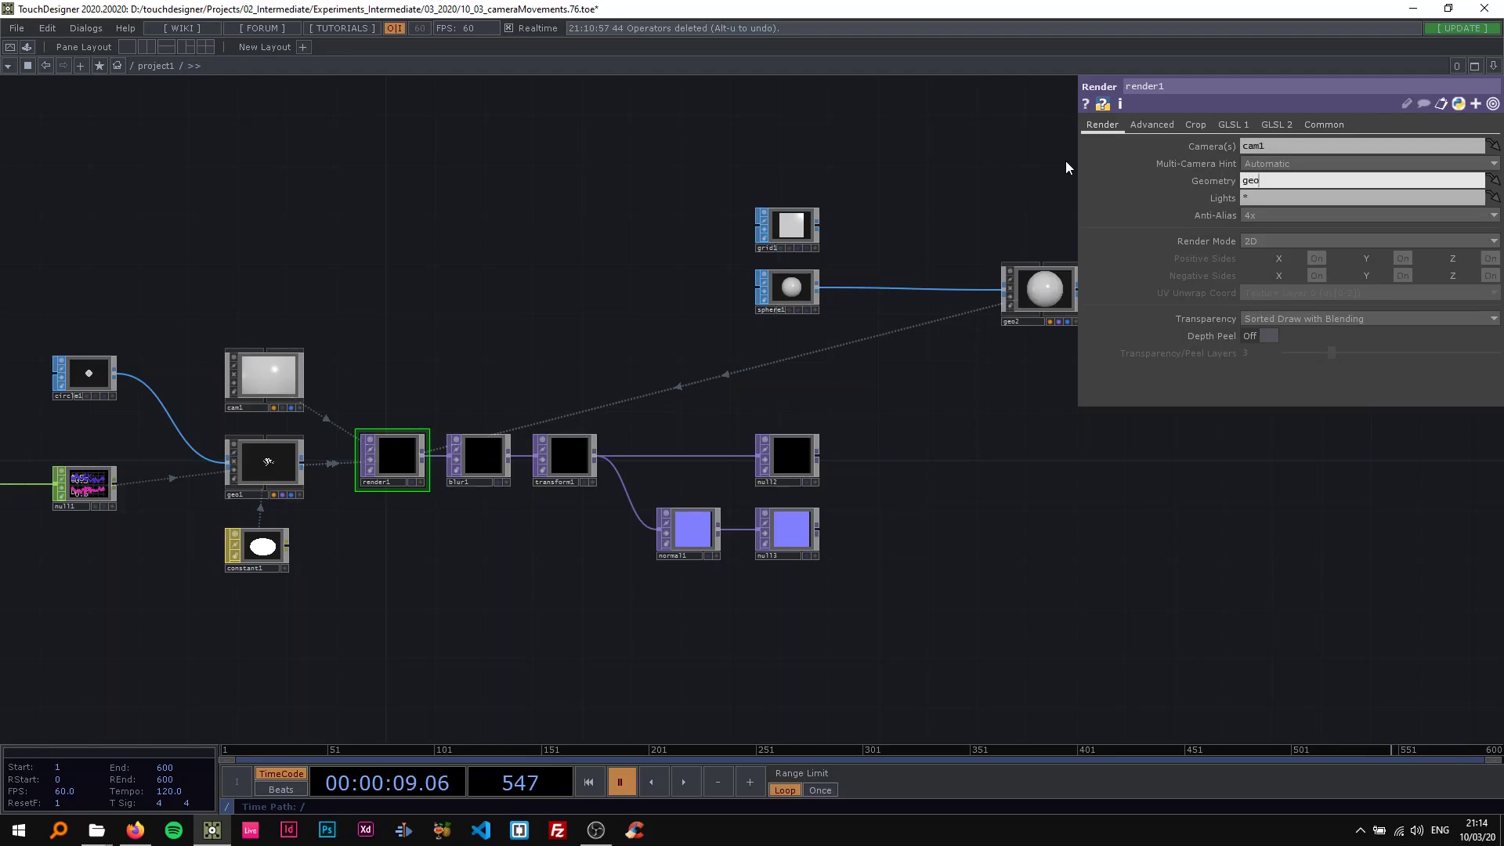
key(Return)
scroll(271, 468, up, 2)
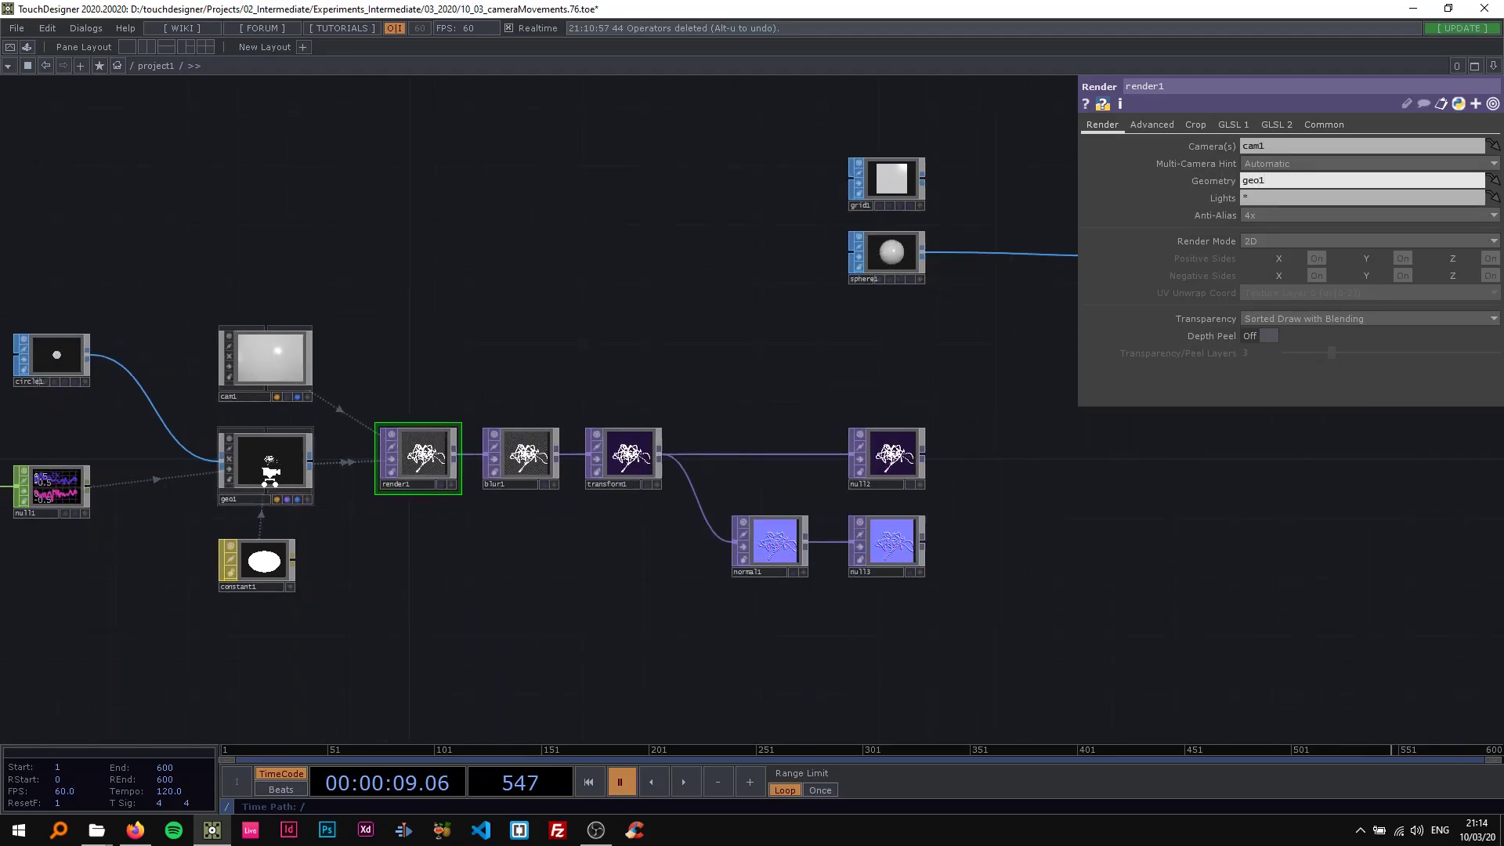
Step: Clear the Lights entry of render1
scroll(271, 468, down, 2)
click(1260, 199)
key(BackSpace)
click(531, 231)
Step: Add a Camera COMP above geo2 and check its view settings
drag(821, 375, 397, 418)
drag(701, 342, 614, 359)
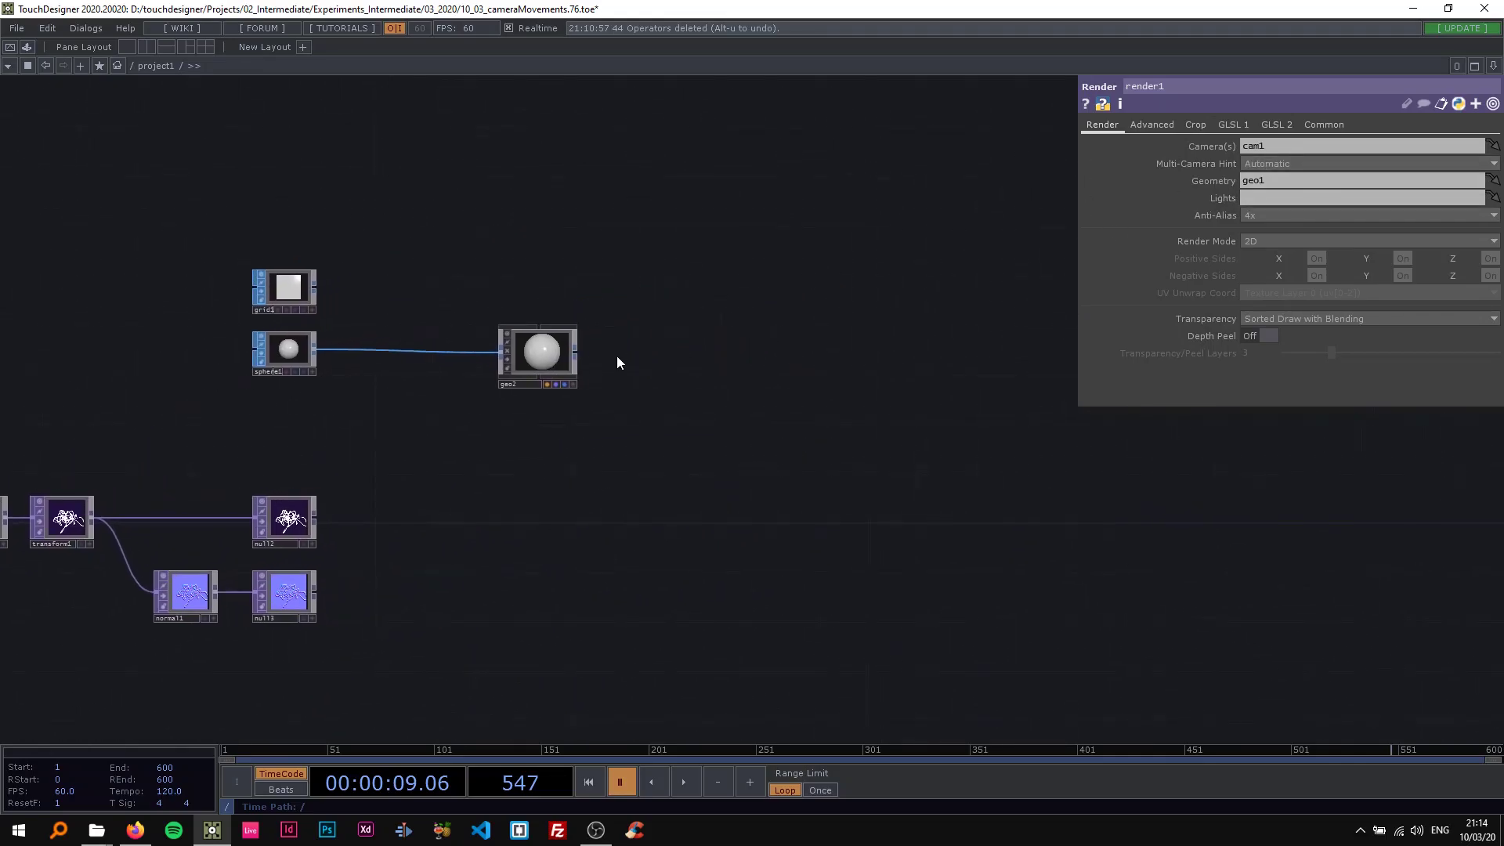
scroll(626, 356, up, 2)
key(Tab)
text(ca)
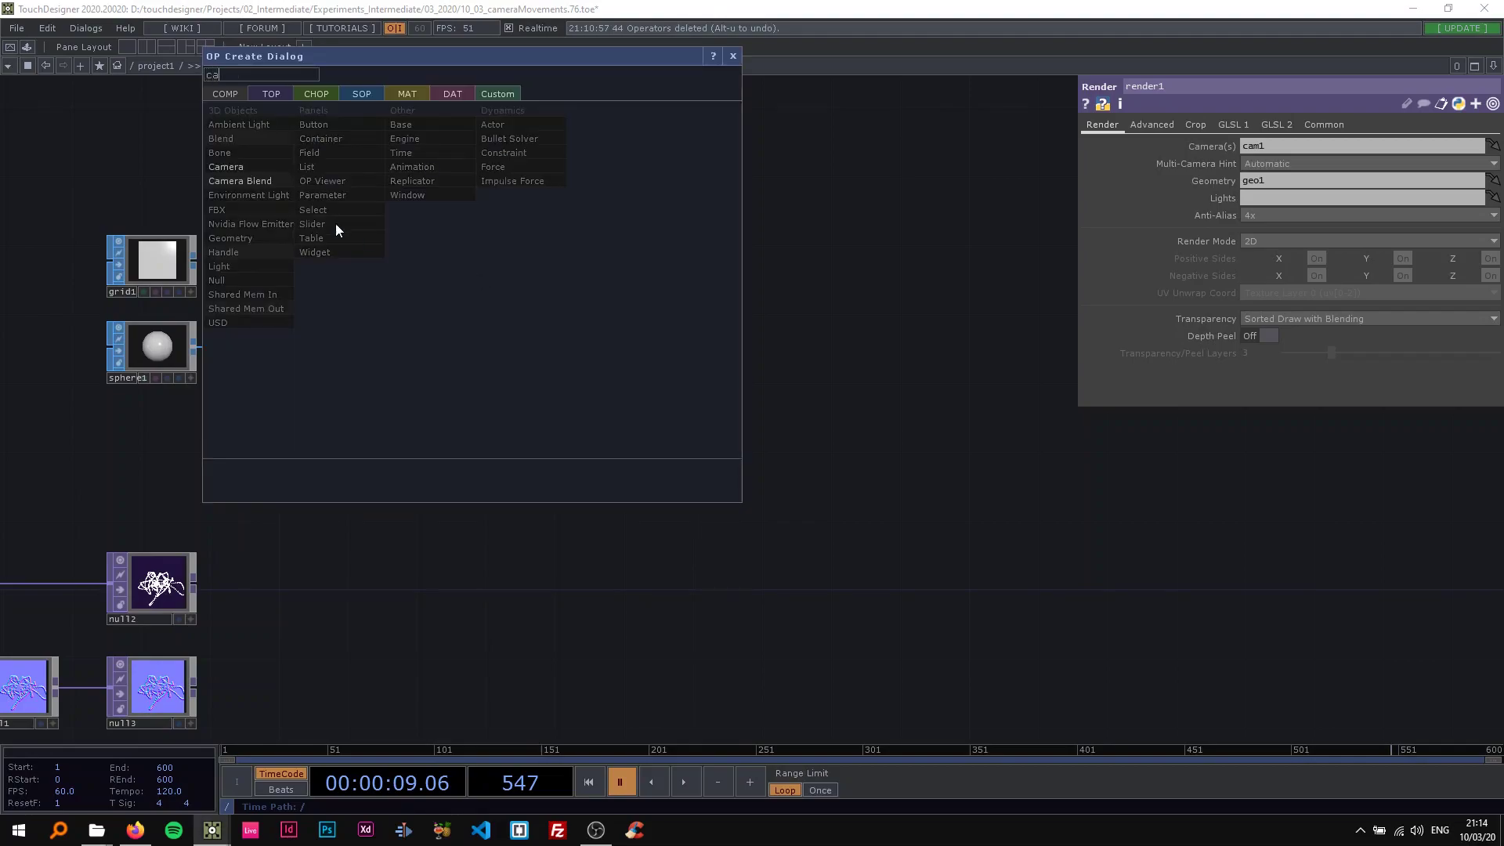
click(227, 166)
click(506, 238)
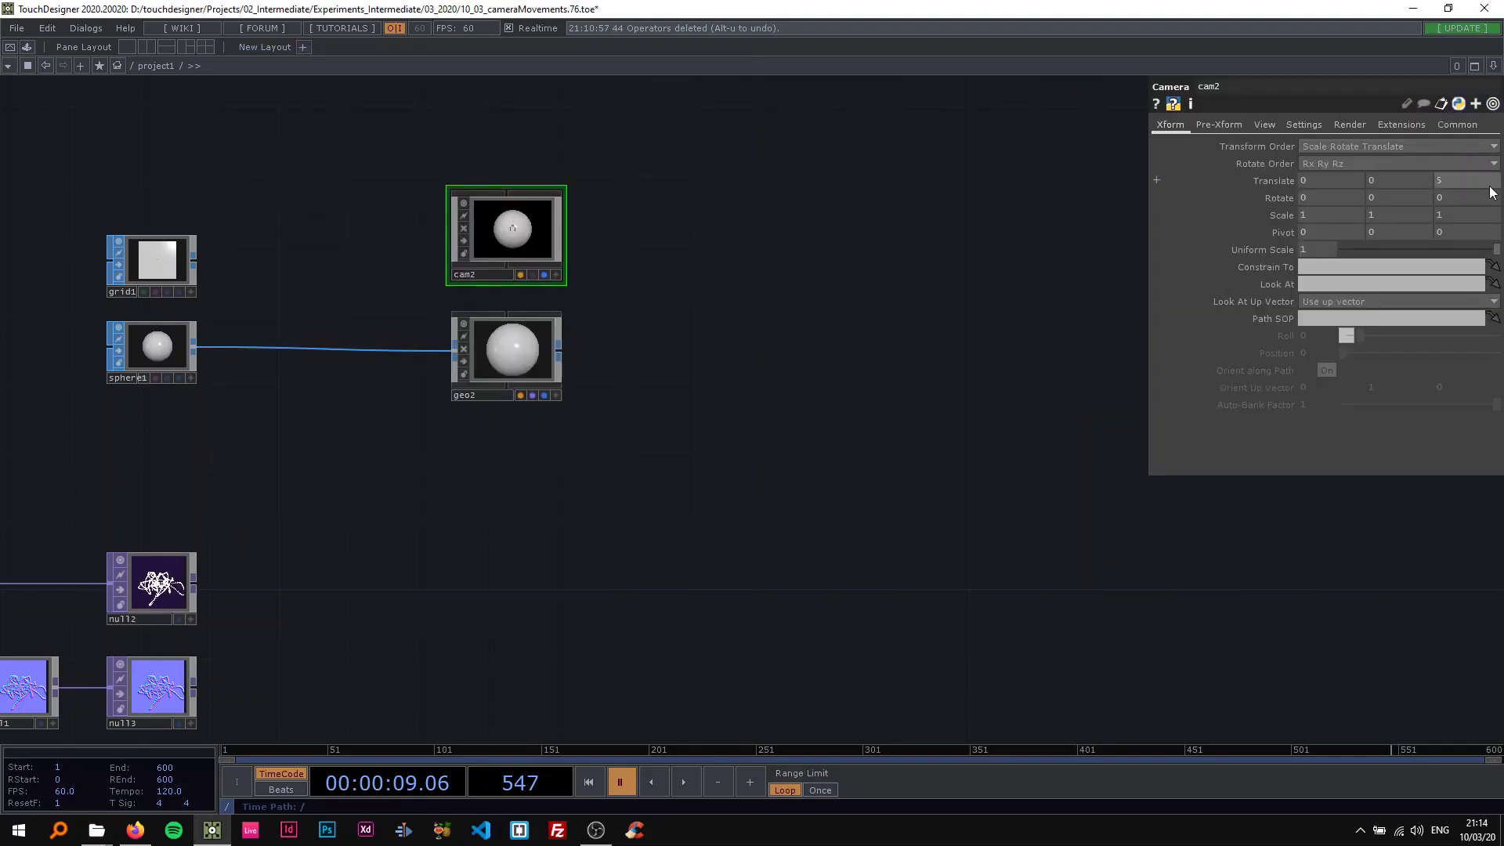
click(1264, 125)
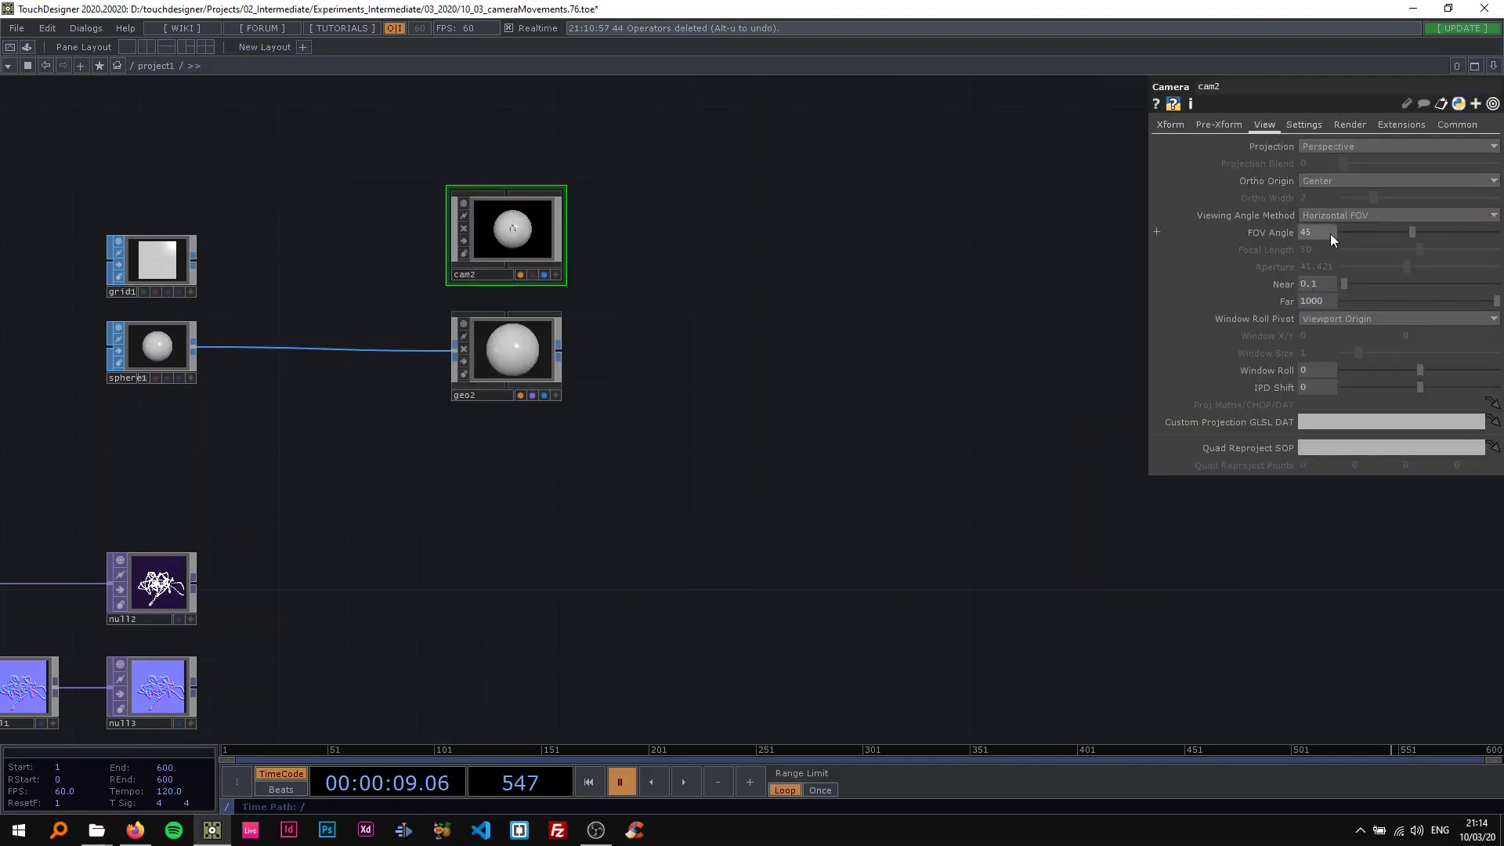
click(1170, 124)
Step: Add a Render TOP beside geo2 and open its resolution presets
key(Tab)
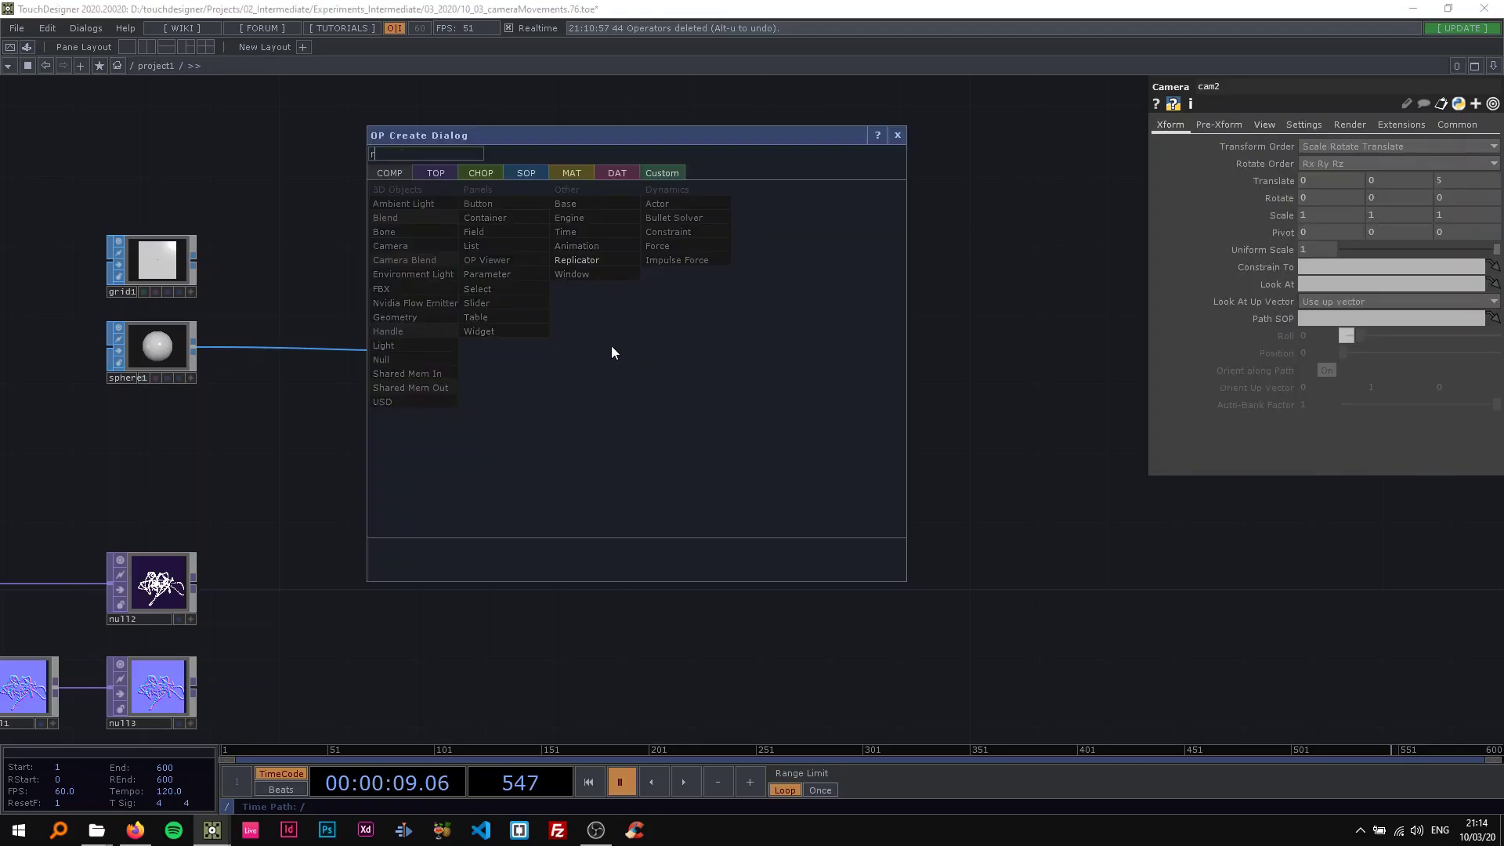
text(re)
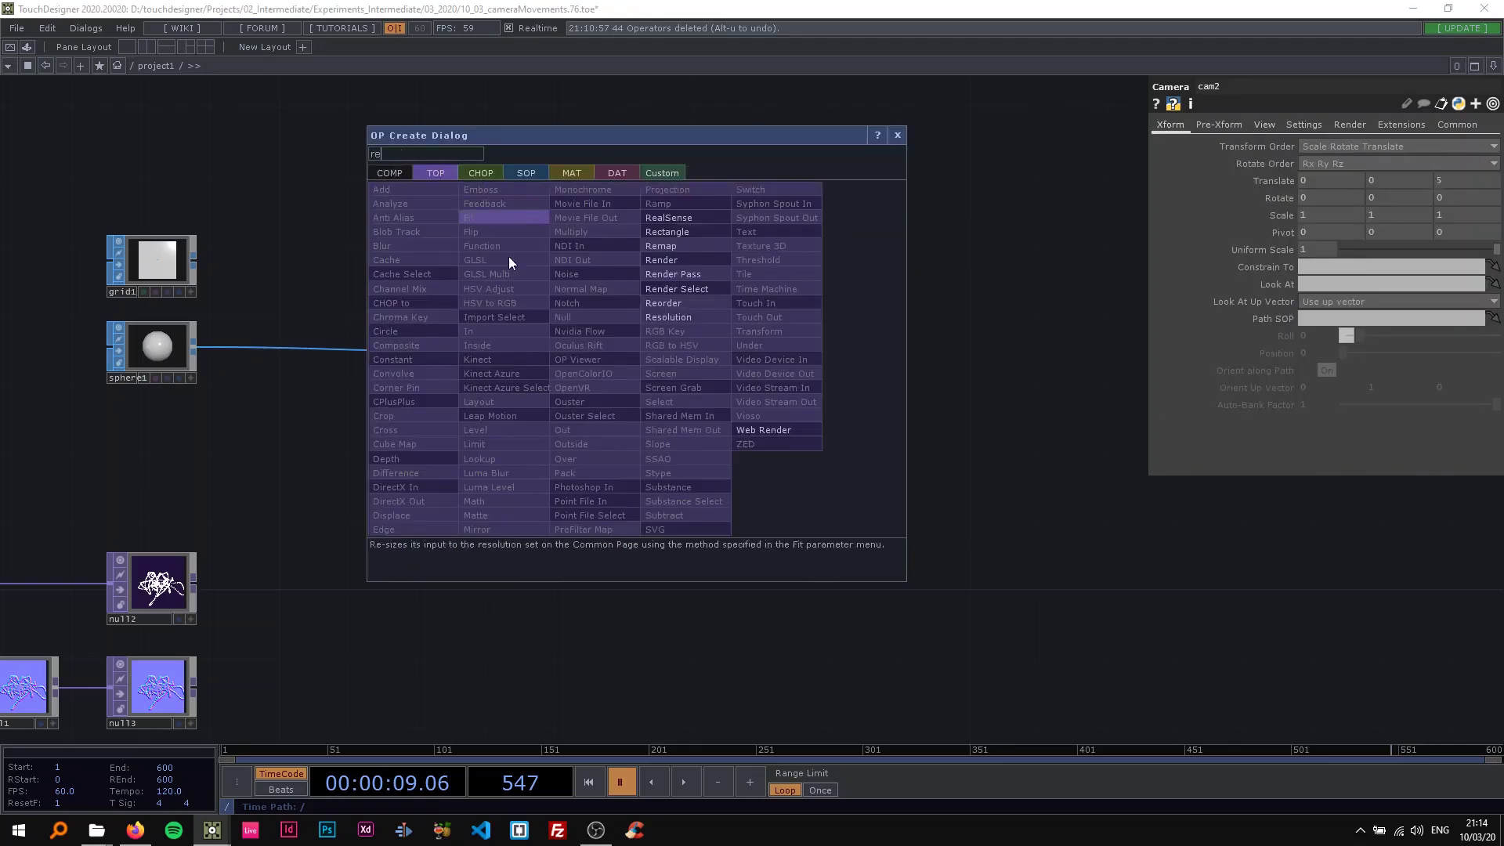
click(681, 258)
click(684, 360)
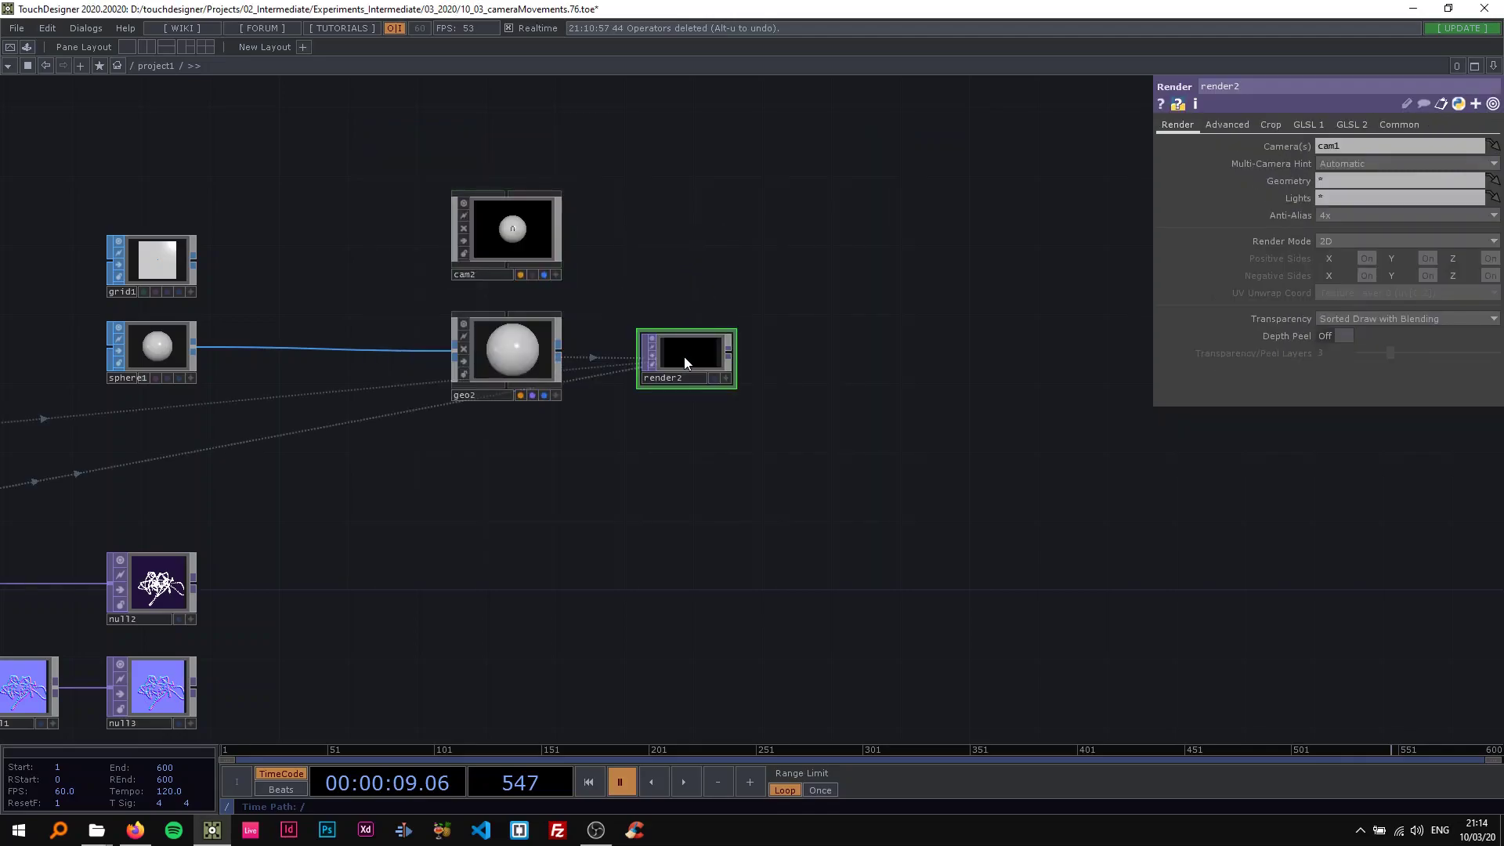
click(1406, 125)
click(1491, 146)
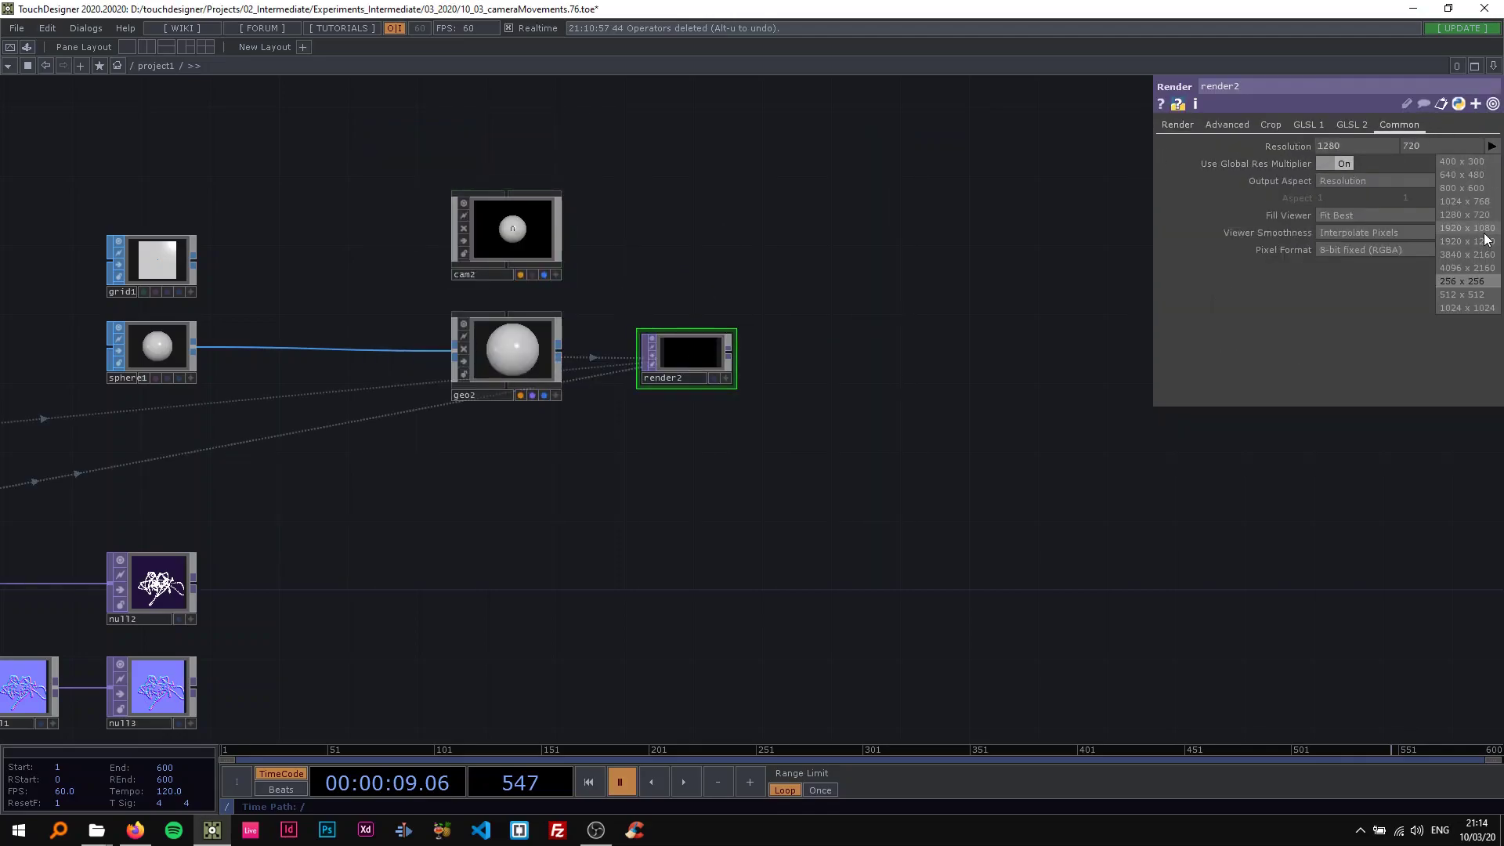
click(1177, 124)
scroll(586, 356, up, 3)
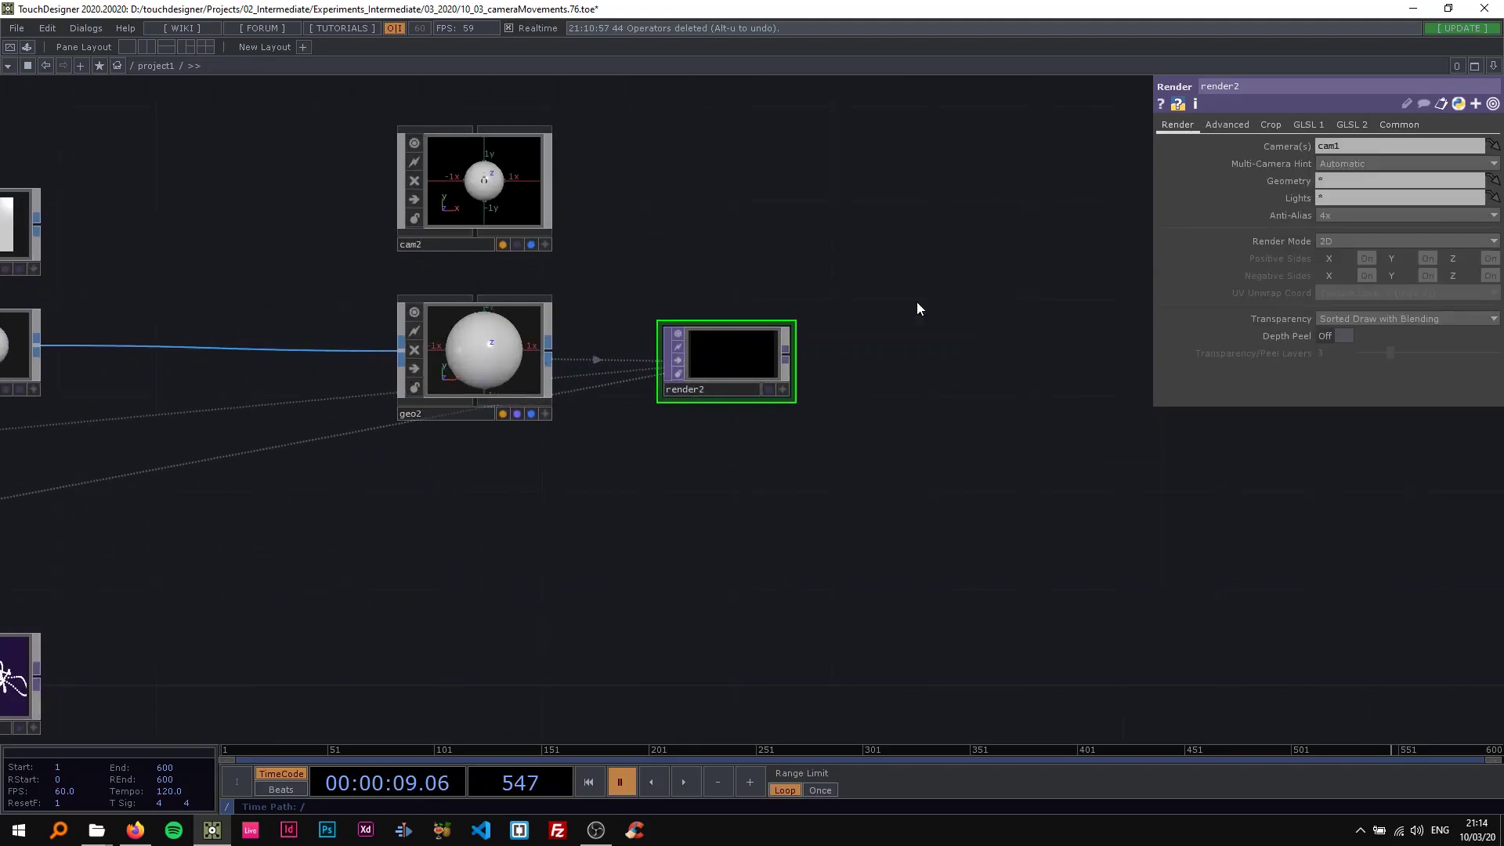
Step: Set the Geometry of render2 to geo2 and its camera to cam2
drag(879, 320, 714, 260)
drag(1382, 182, 1195, 183)
text(geo2)
click(307, 319)
click(570, 303)
scroll(549, 282, down, 2)
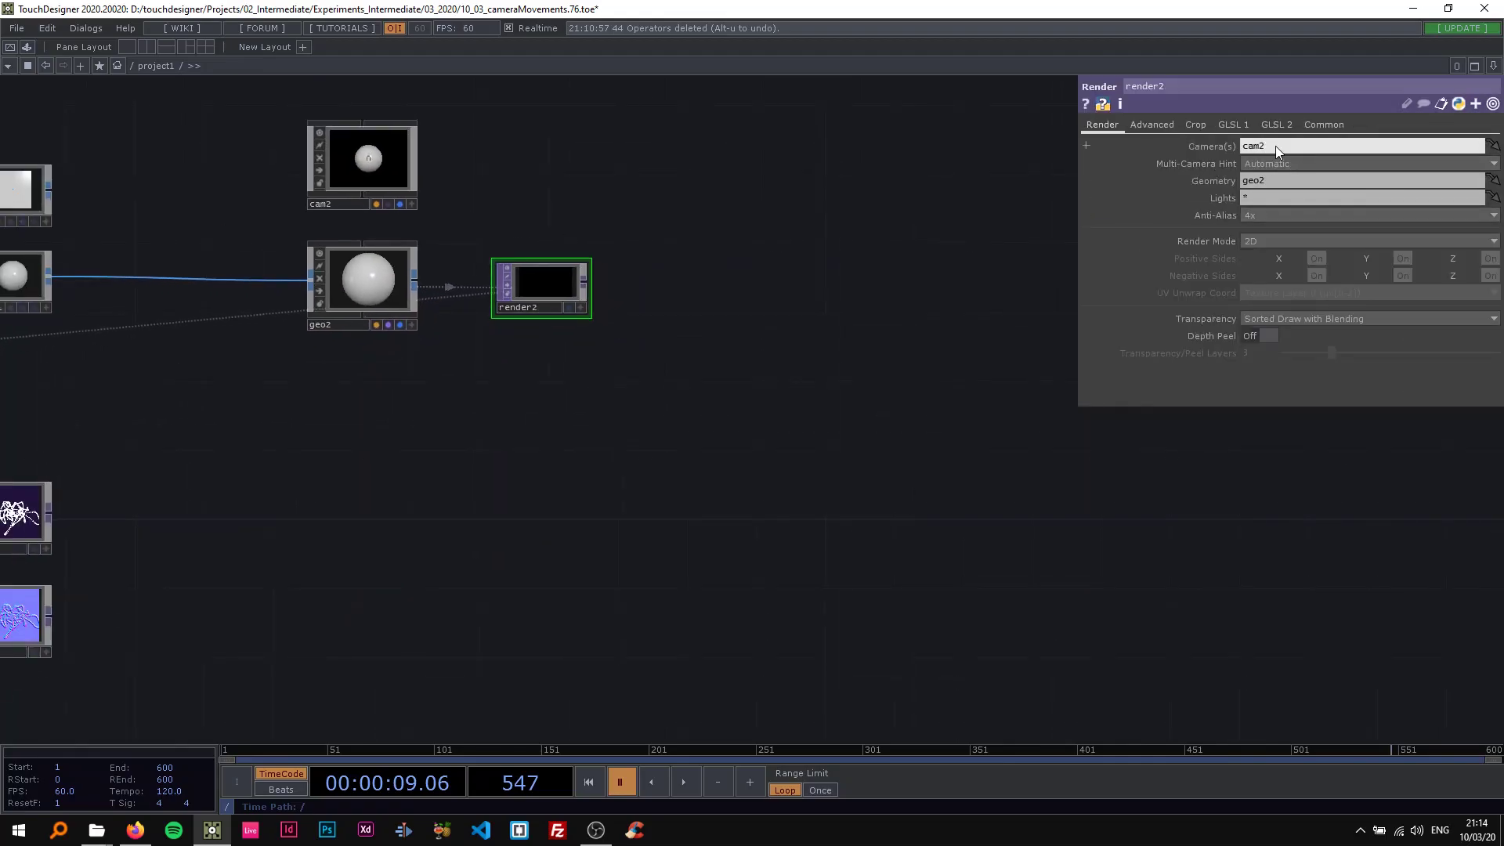
key(Return)
Step: Replace the Lights entry of render2 with lights1
key(BackSpace)
text(lights1)
key(Return)
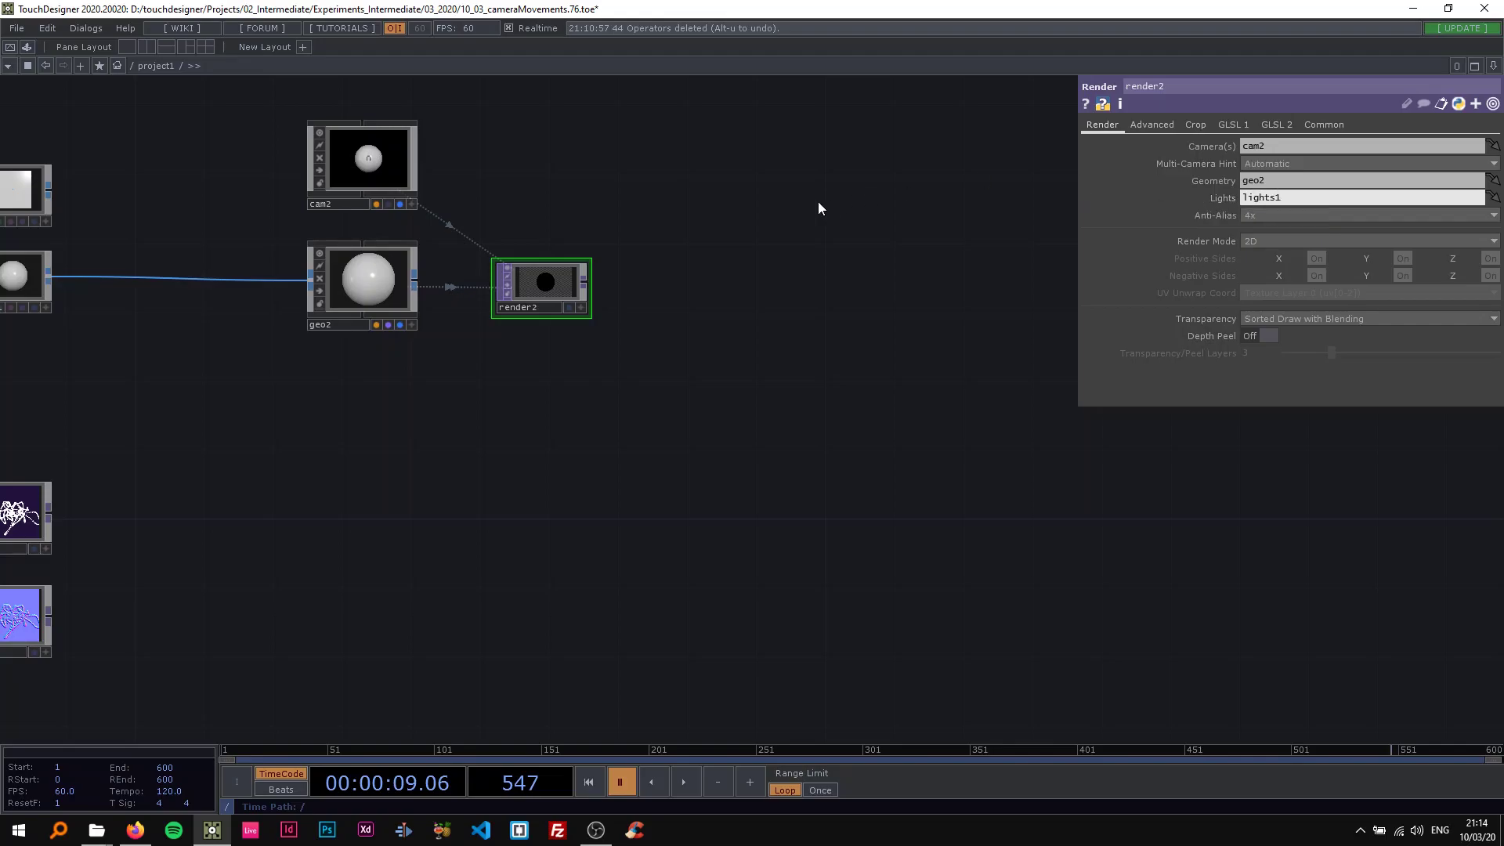
Step: Add a Light COMP above render2, next to cam2
key(Tab)
text(li)
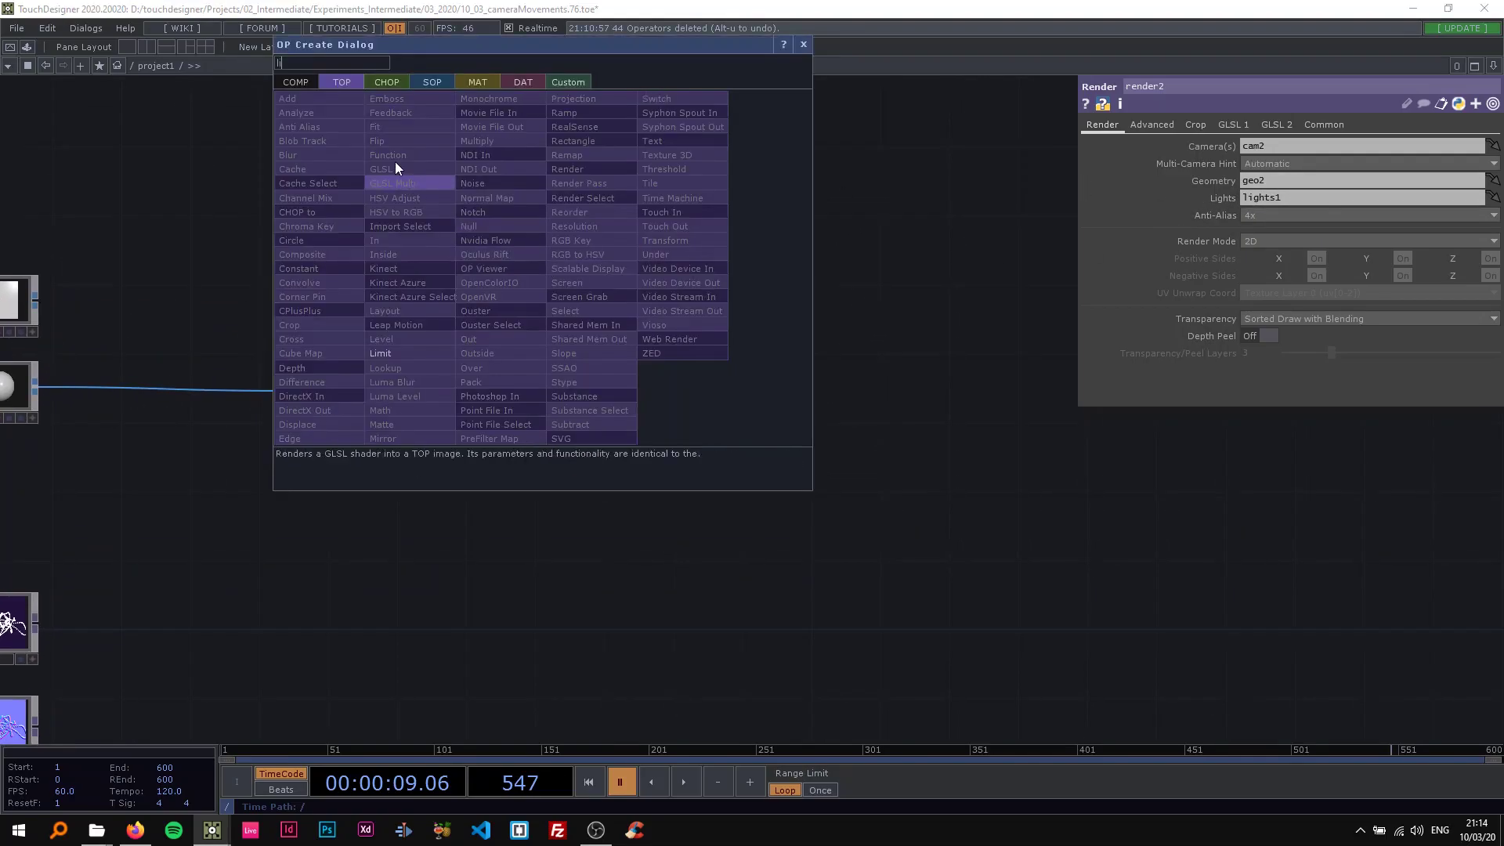
click(298, 82)
click(307, 235)
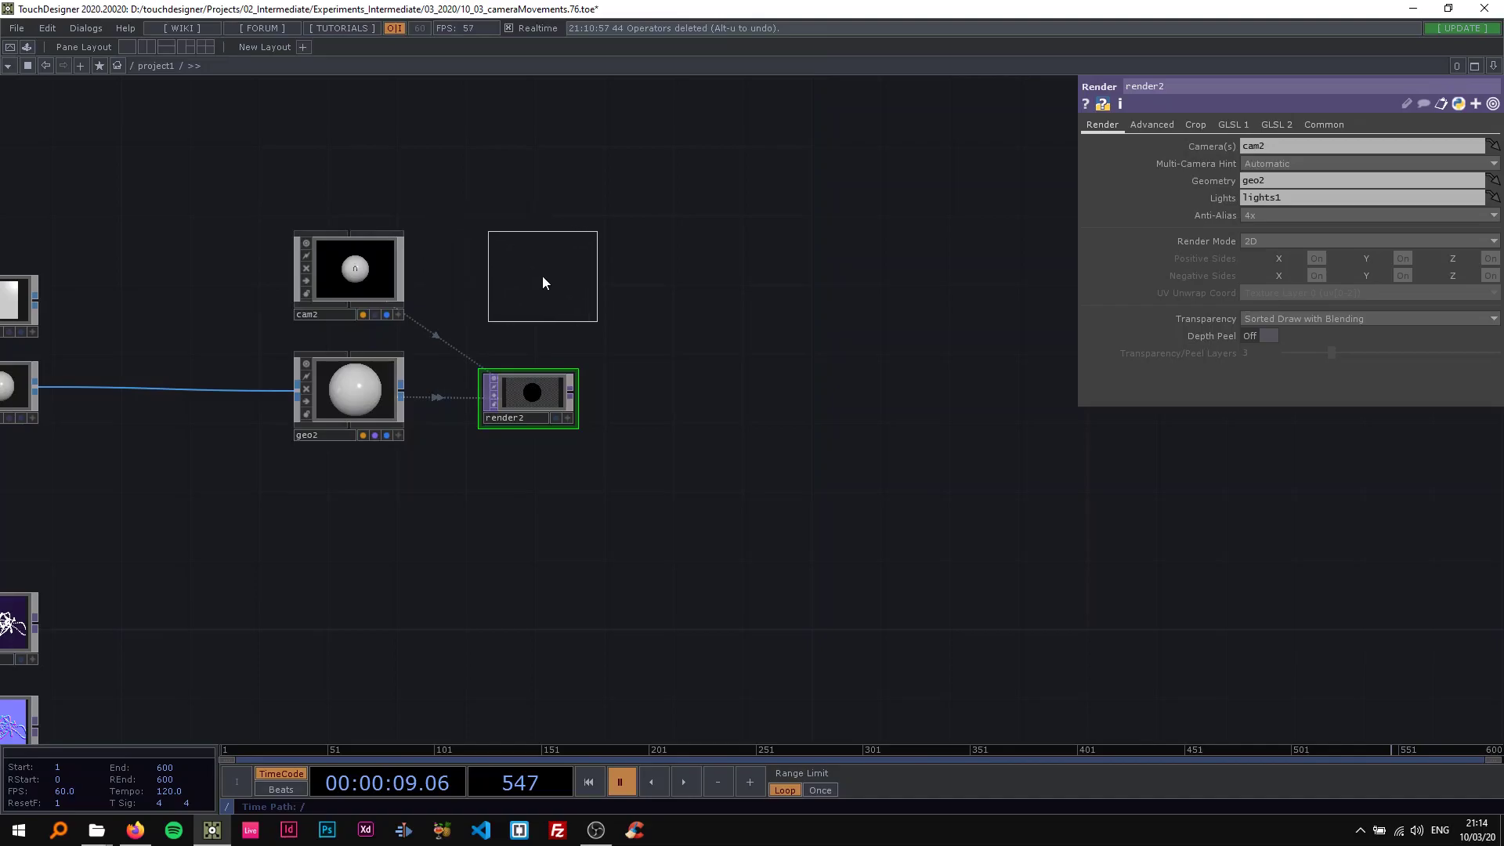
click(542, 276)
Step: Set the Lights entry of render2 to light1
click(529, 391)
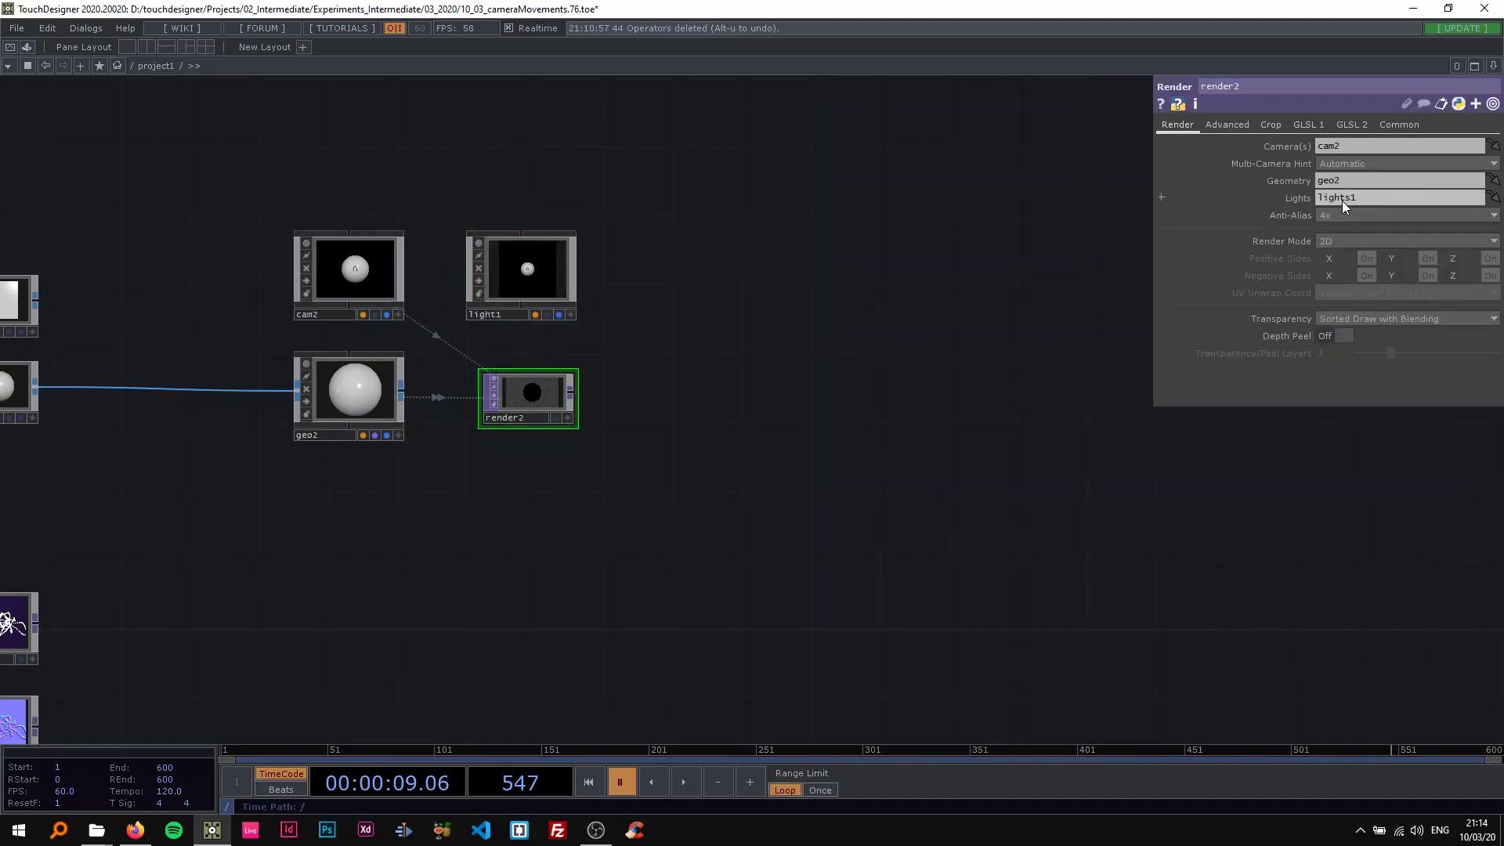
key(Delete)
key(Return)
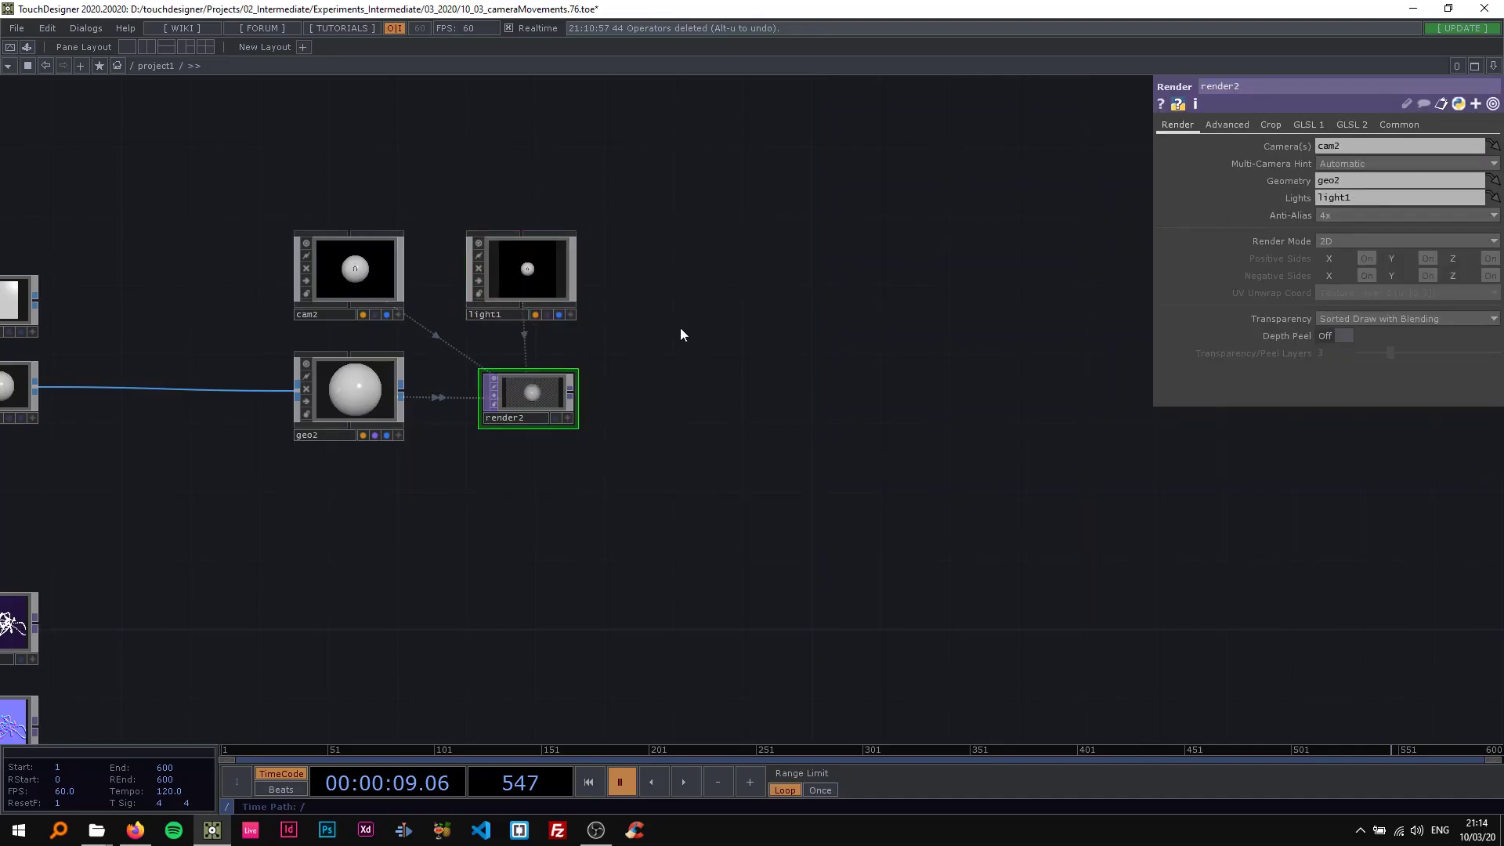
Step: Add a Transform TOP connected to the output of render2, leaving a wide gap between the two nodes
drag(581, 438, 666, 403)
scroll(629, 350, up, 5)
scroll(544, 382, down, 4)
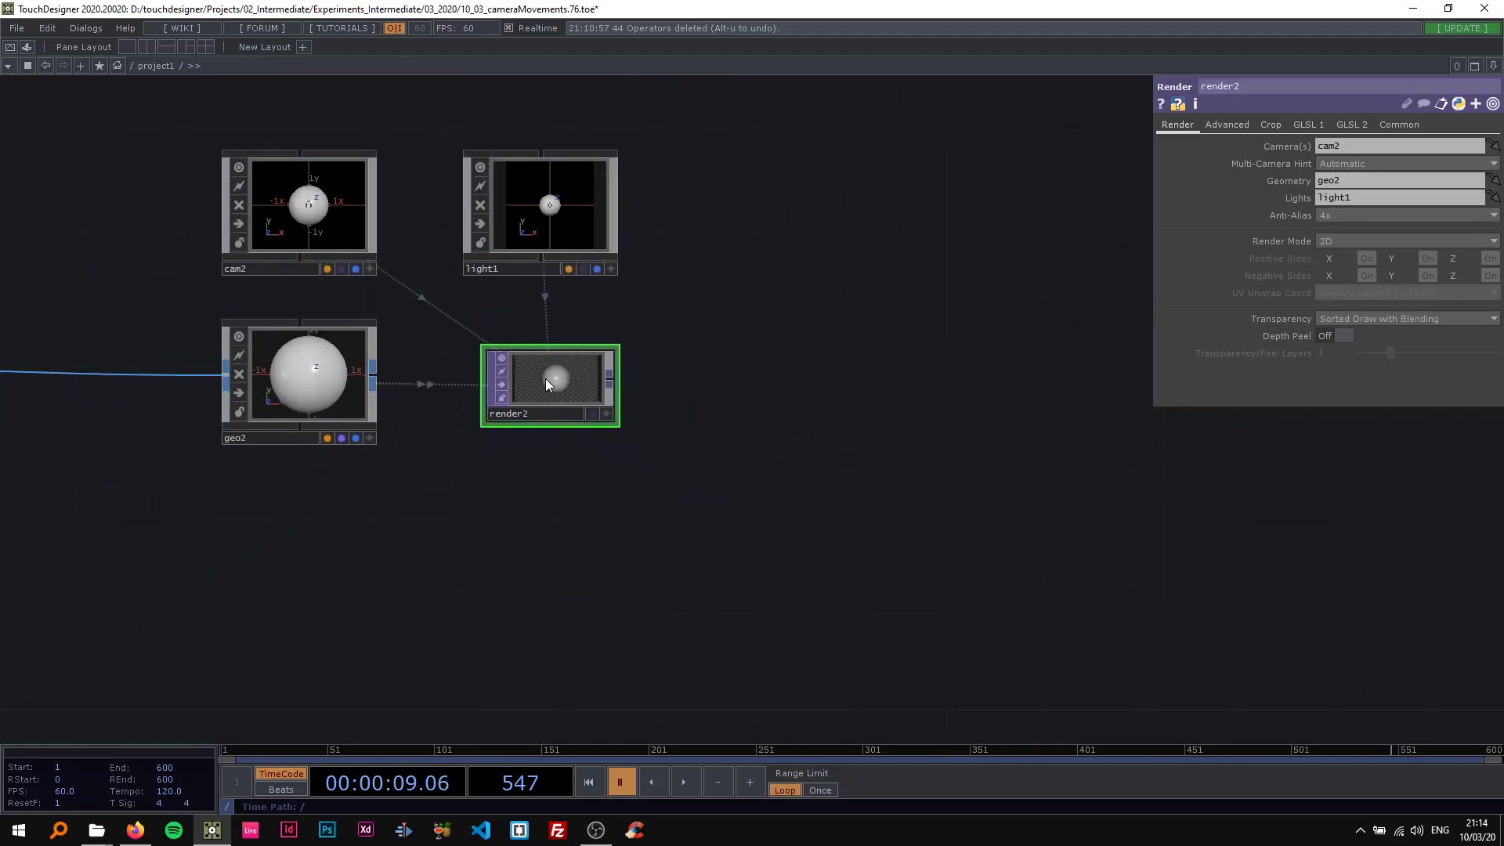
key(Tab)
text(t)
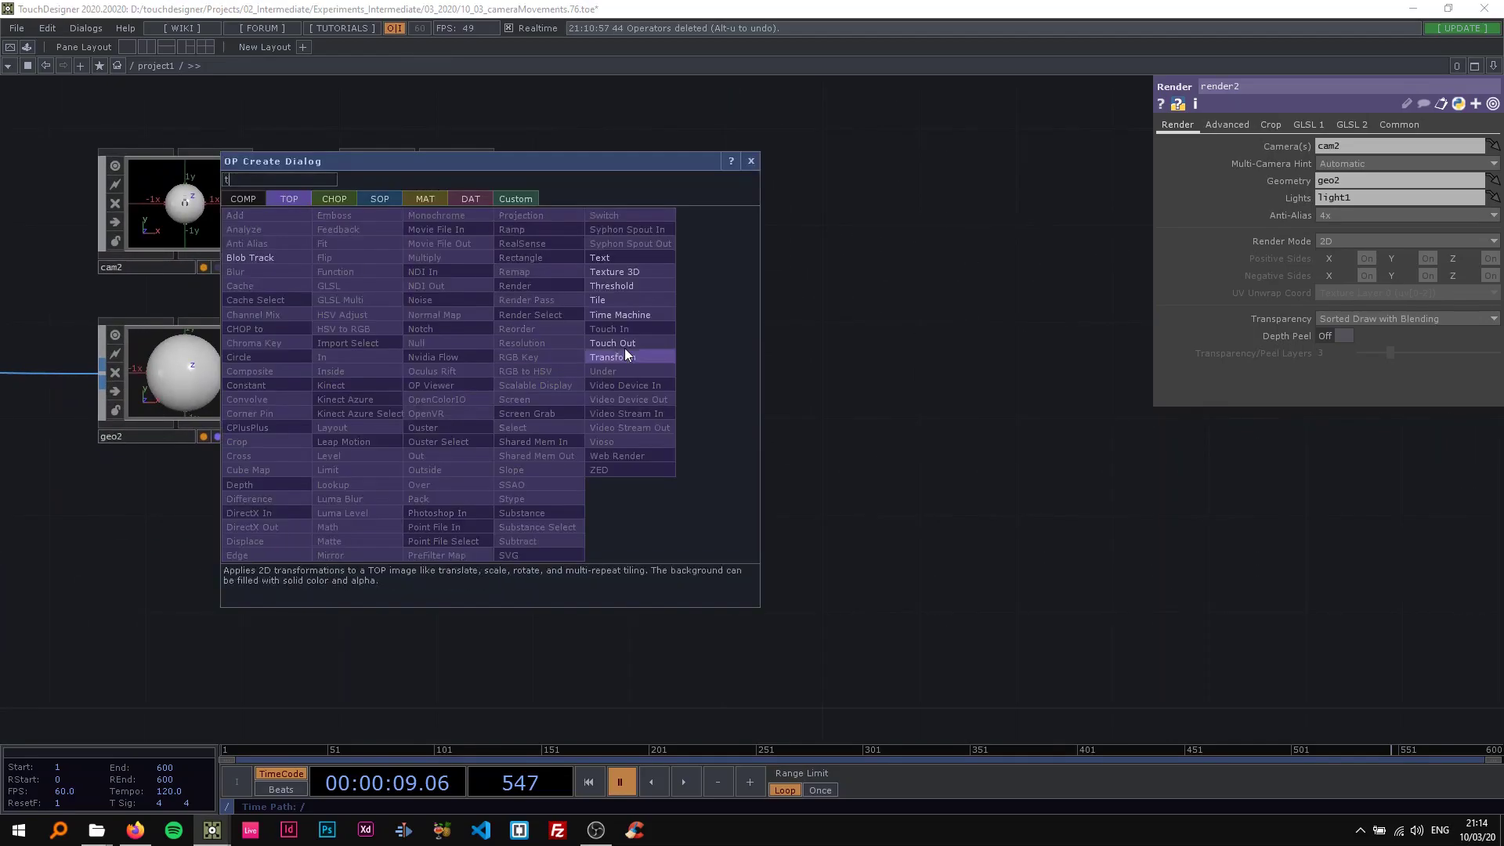
click(638, 357)
click(814, 395)
Step: Add a Null TOP after transform2 and display it as the network background
click(938, 354)
key(Escape)
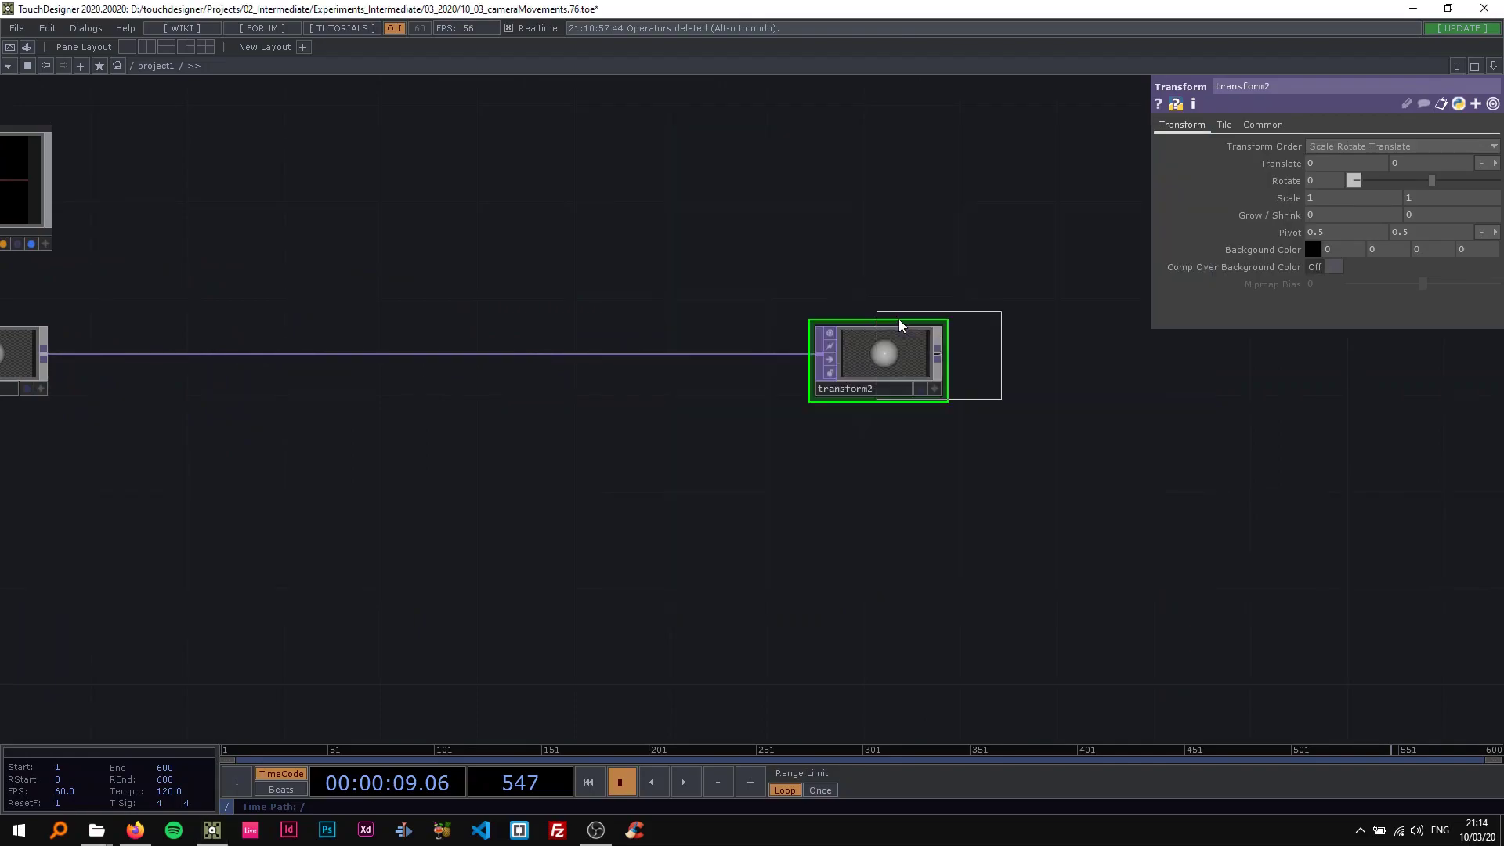
click(1050, 360)
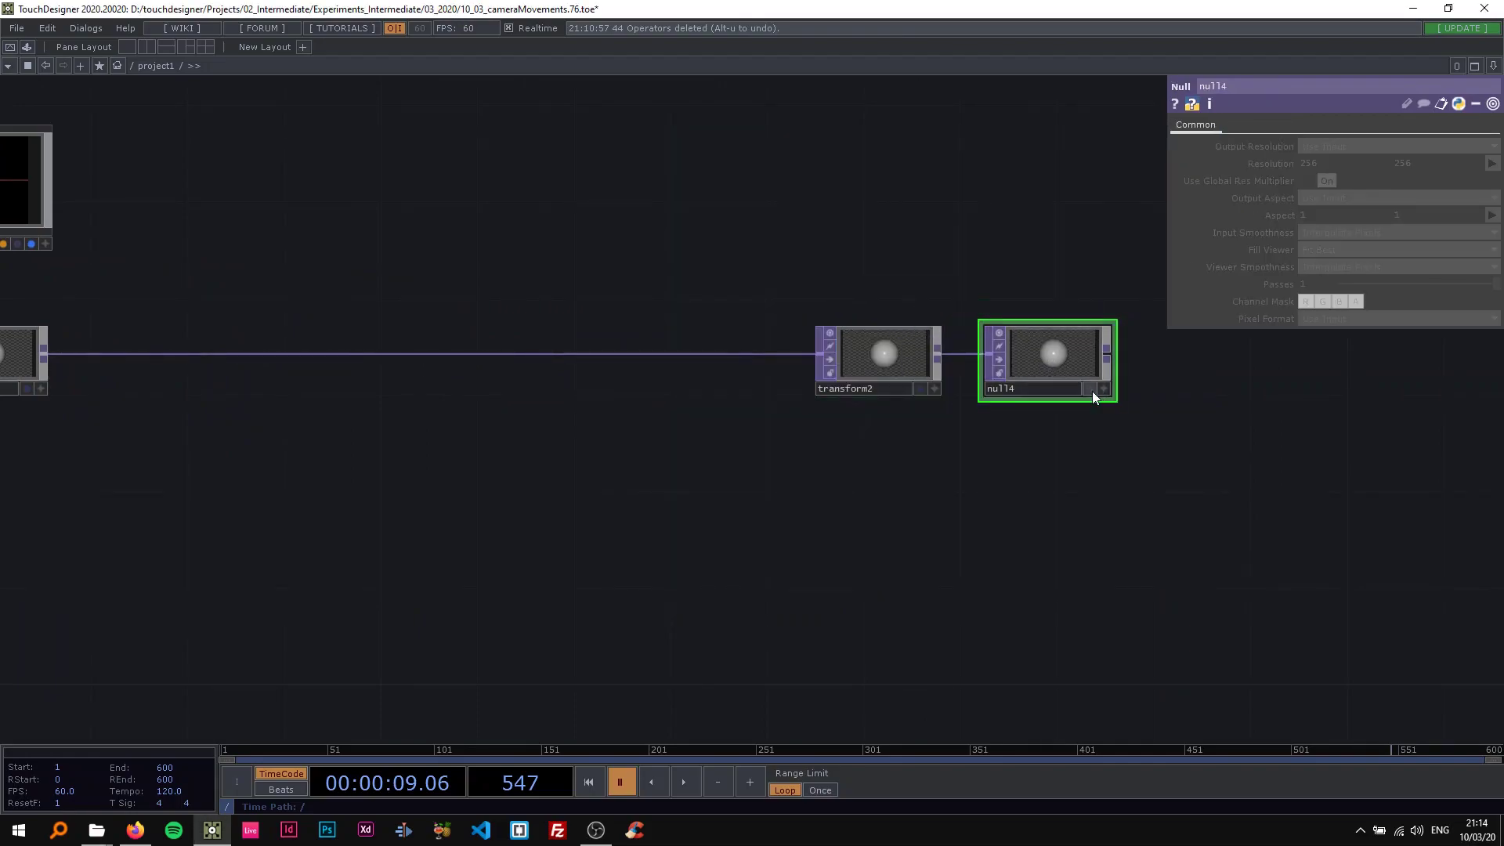
click(1092, 390)
click(904, 361)
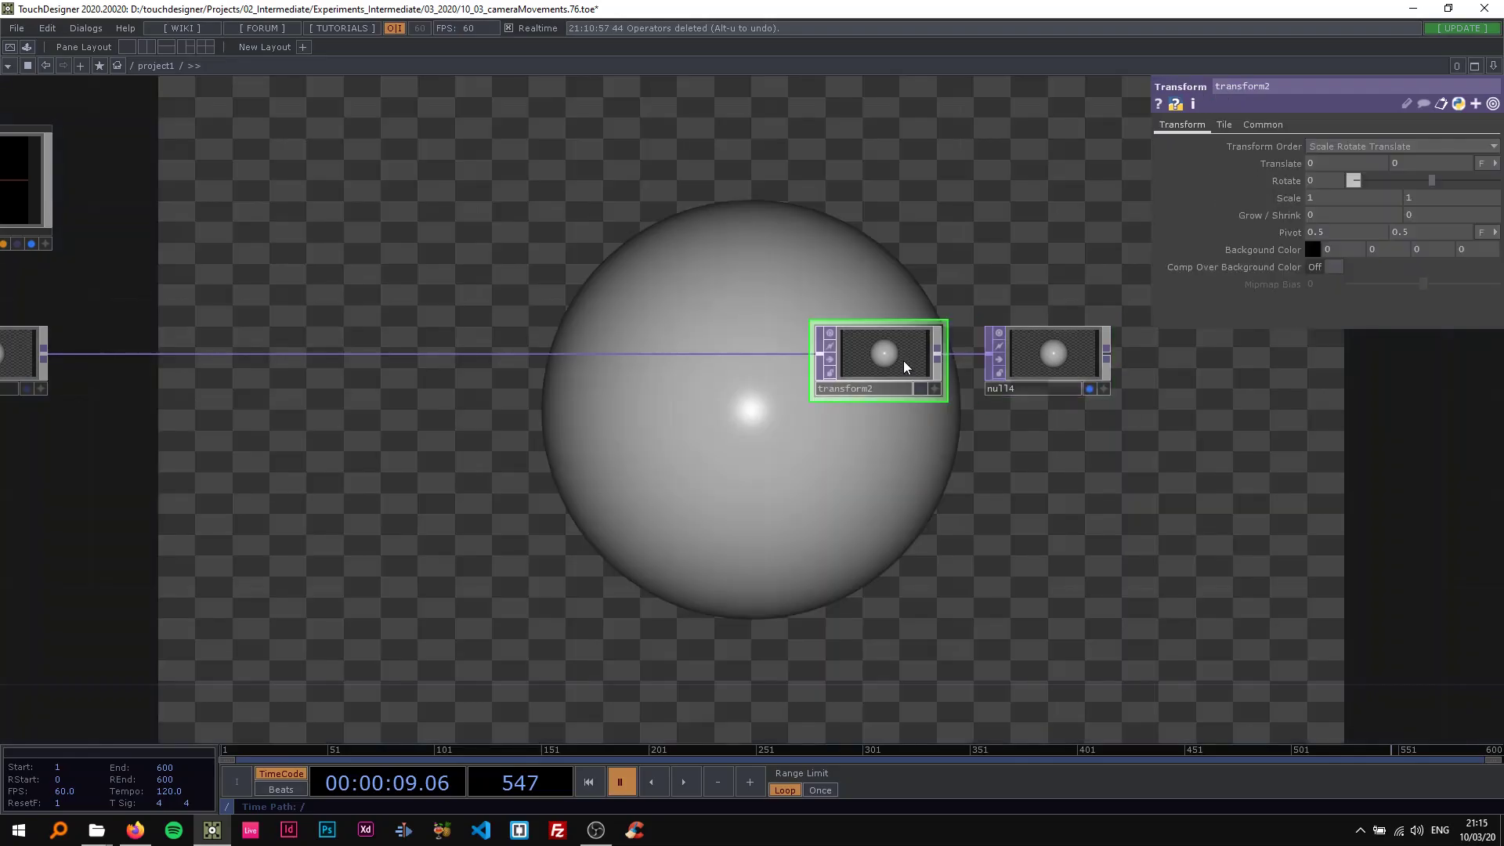
Step: Set transform2's background color to dark blue (0.17309, 0.19332, 0.281) with alpha 1 and enable Comp Over Background Color
drag(798, 422, 747, 374)
click(1311, 249)
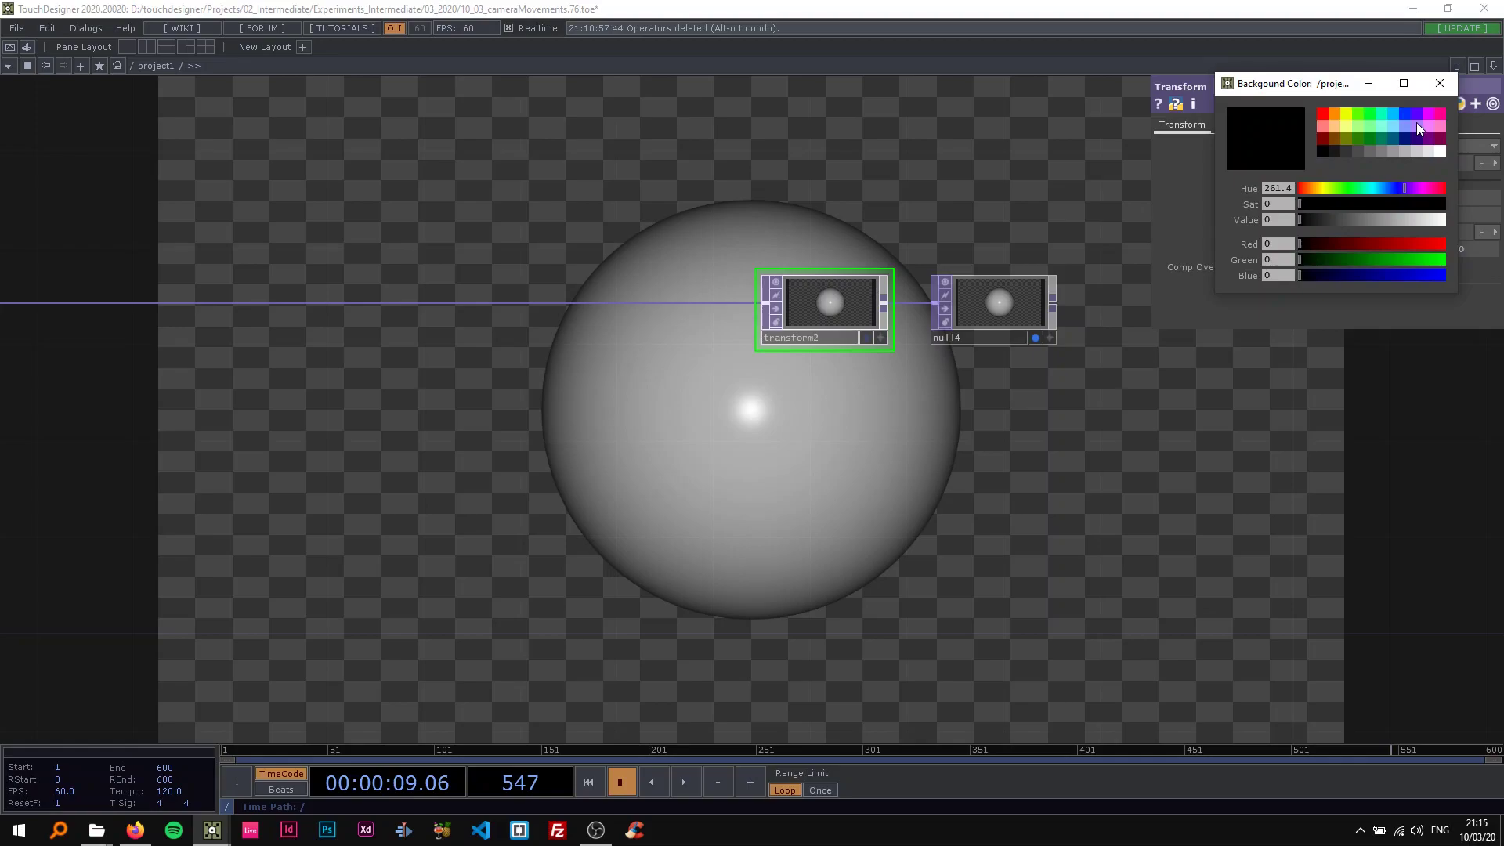
click(1405, 127)
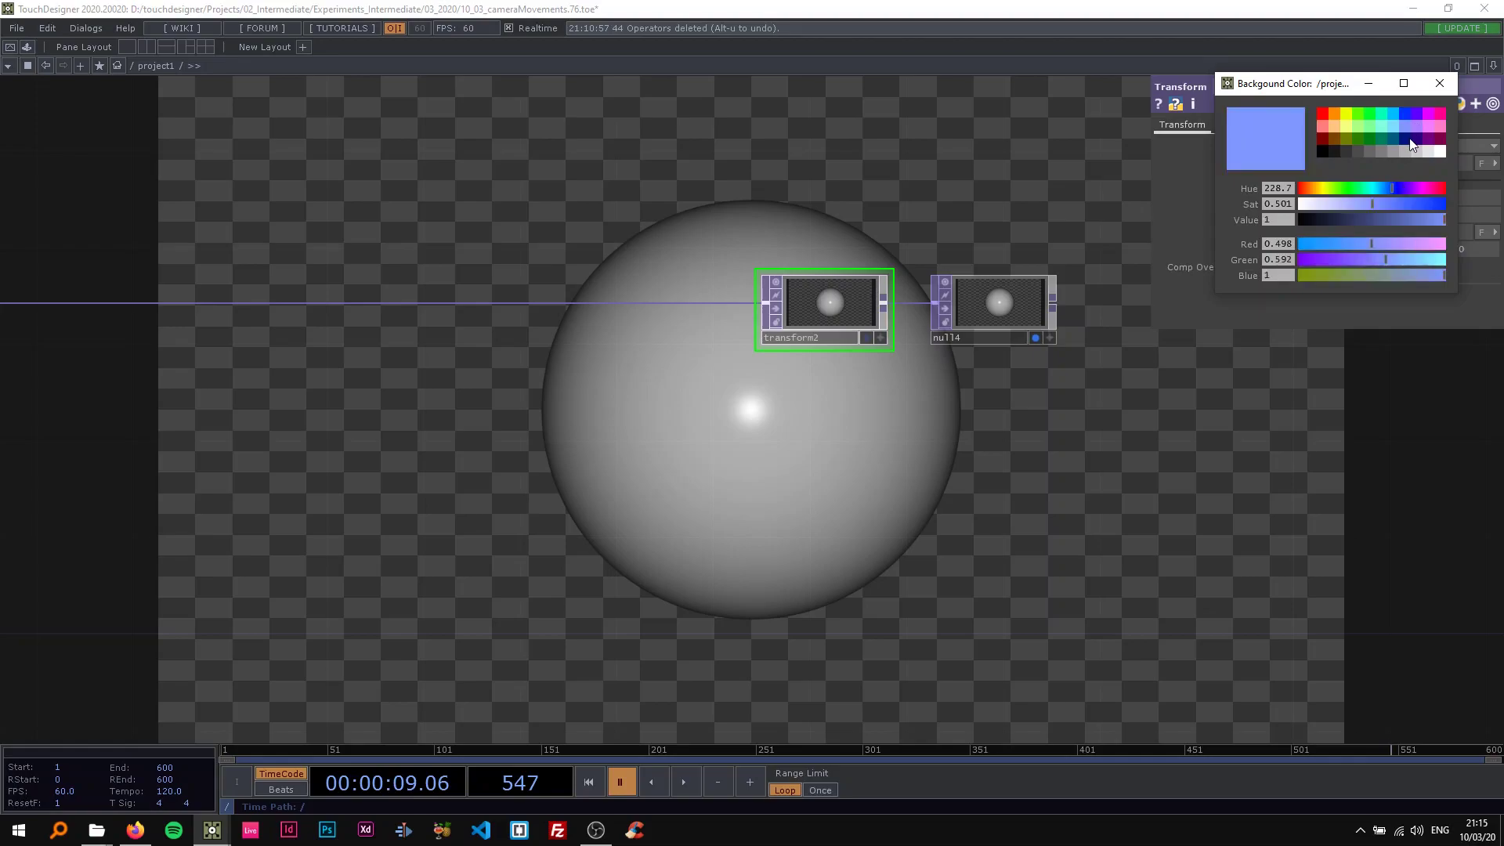
drag(1381, 219, 1354, 203)
click(1350, 221)
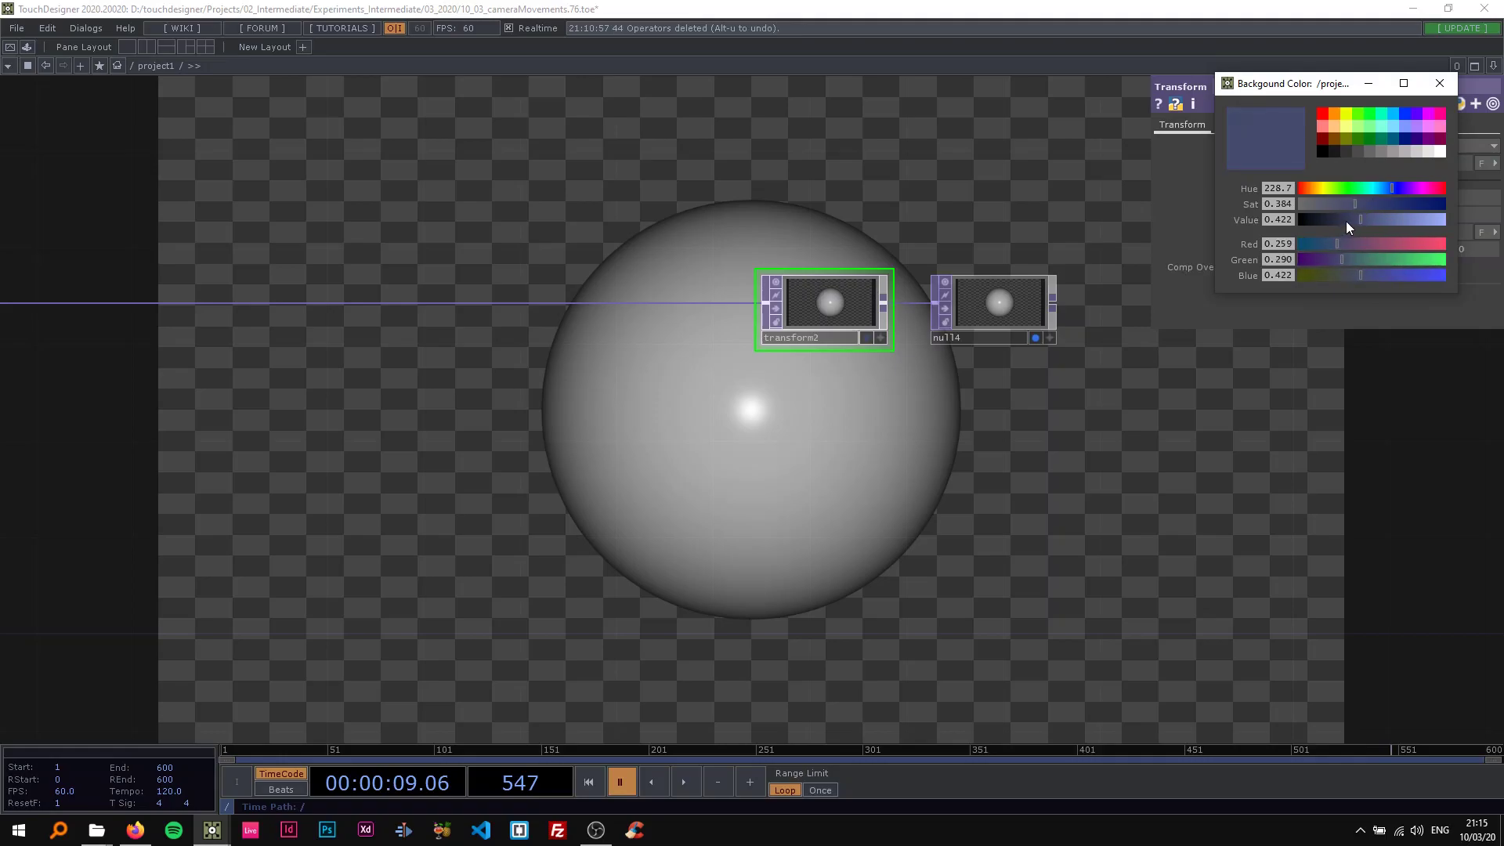
click(1340, 220)
click(1440, 83)
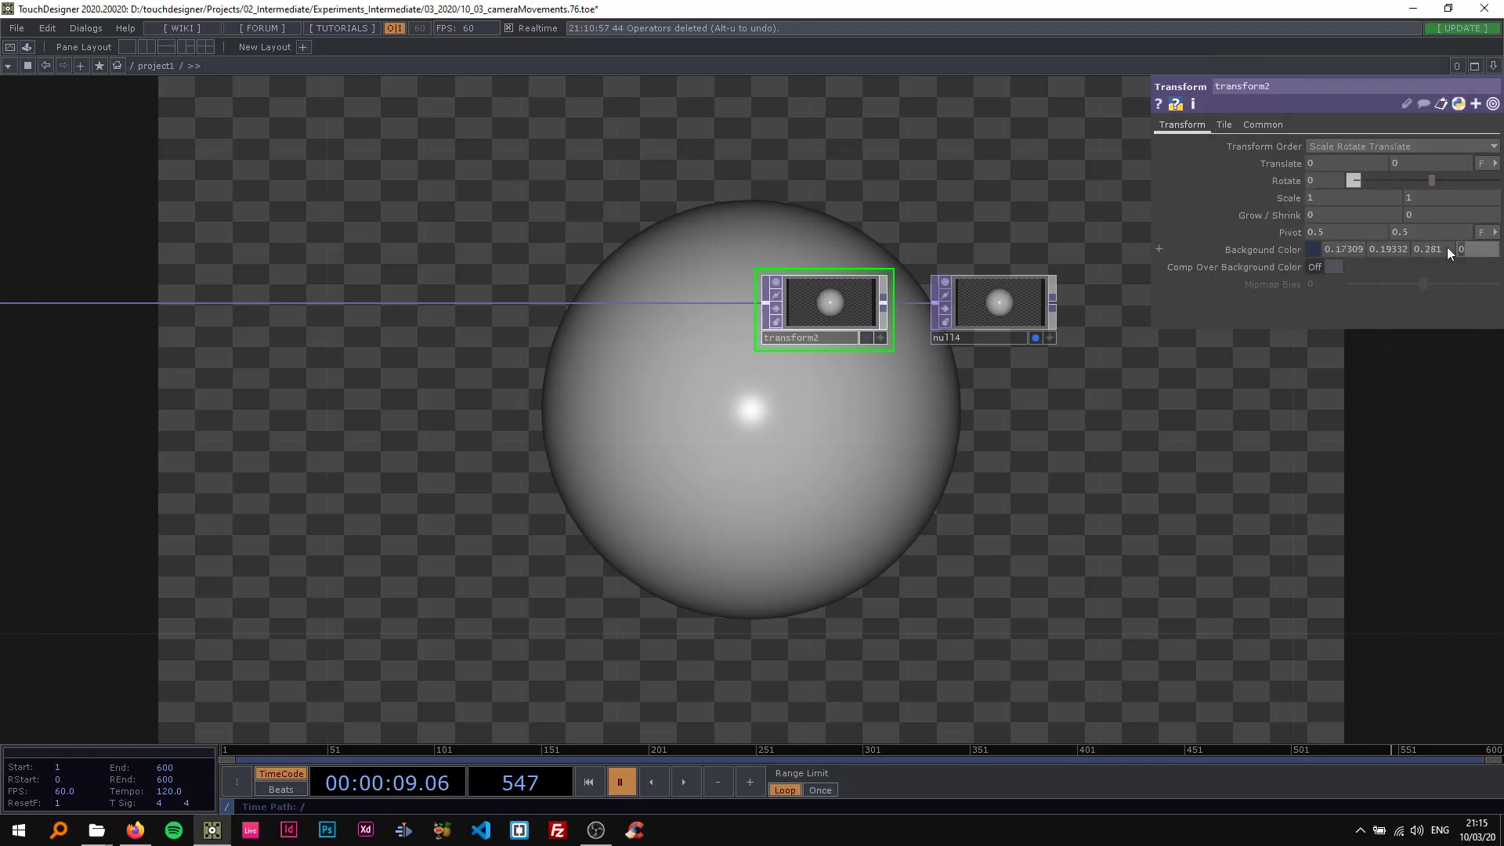
click(1334, 266)
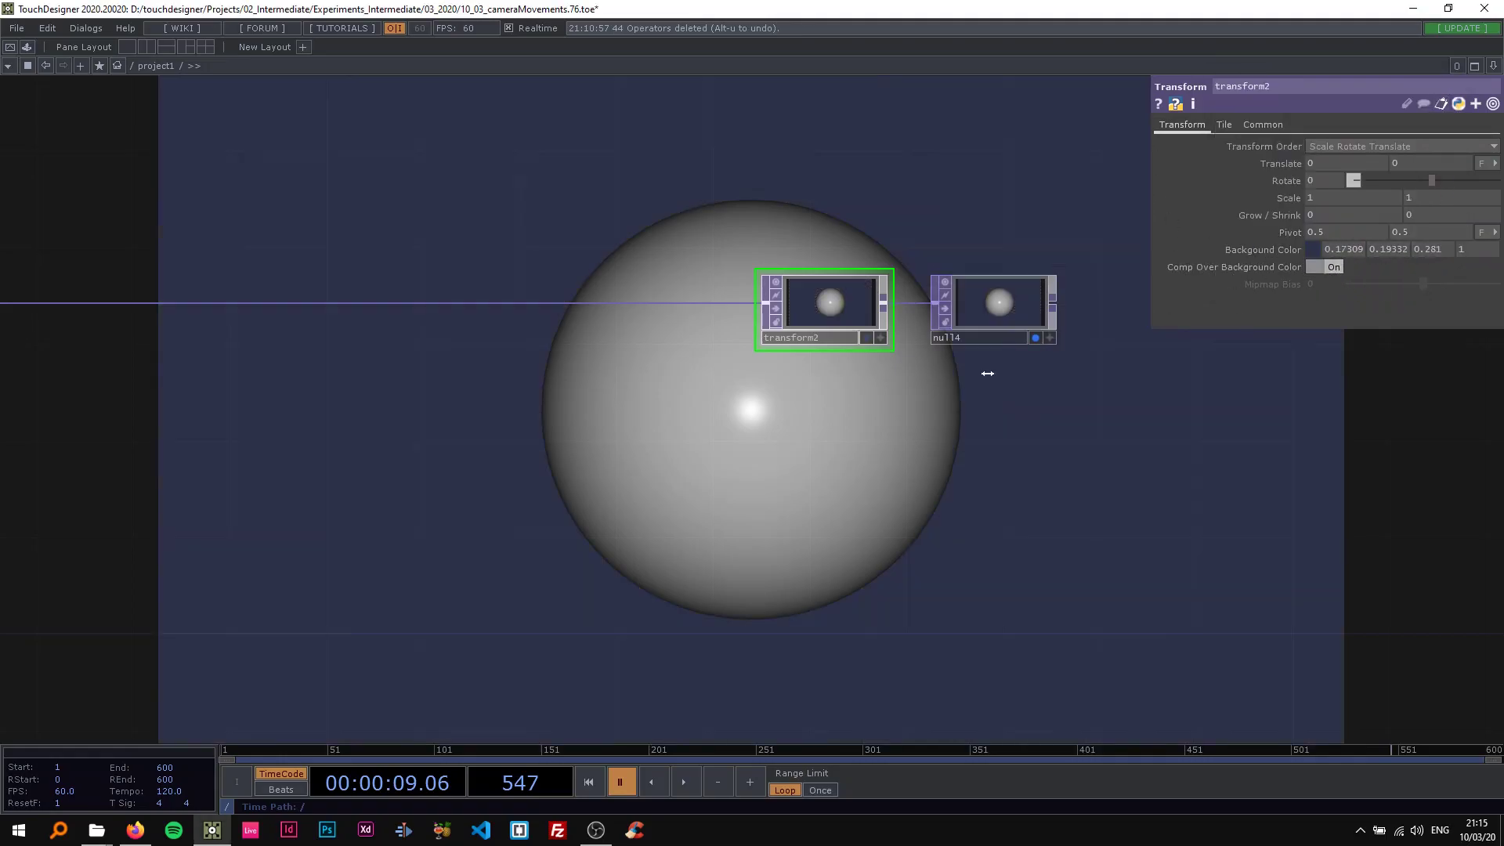
Step: Change transform2's background color to a muted dark purple (0.17951, 0.16204, 0.211)
scroll(792, 444, down, 2)
drag(763, 415, 932, 430)
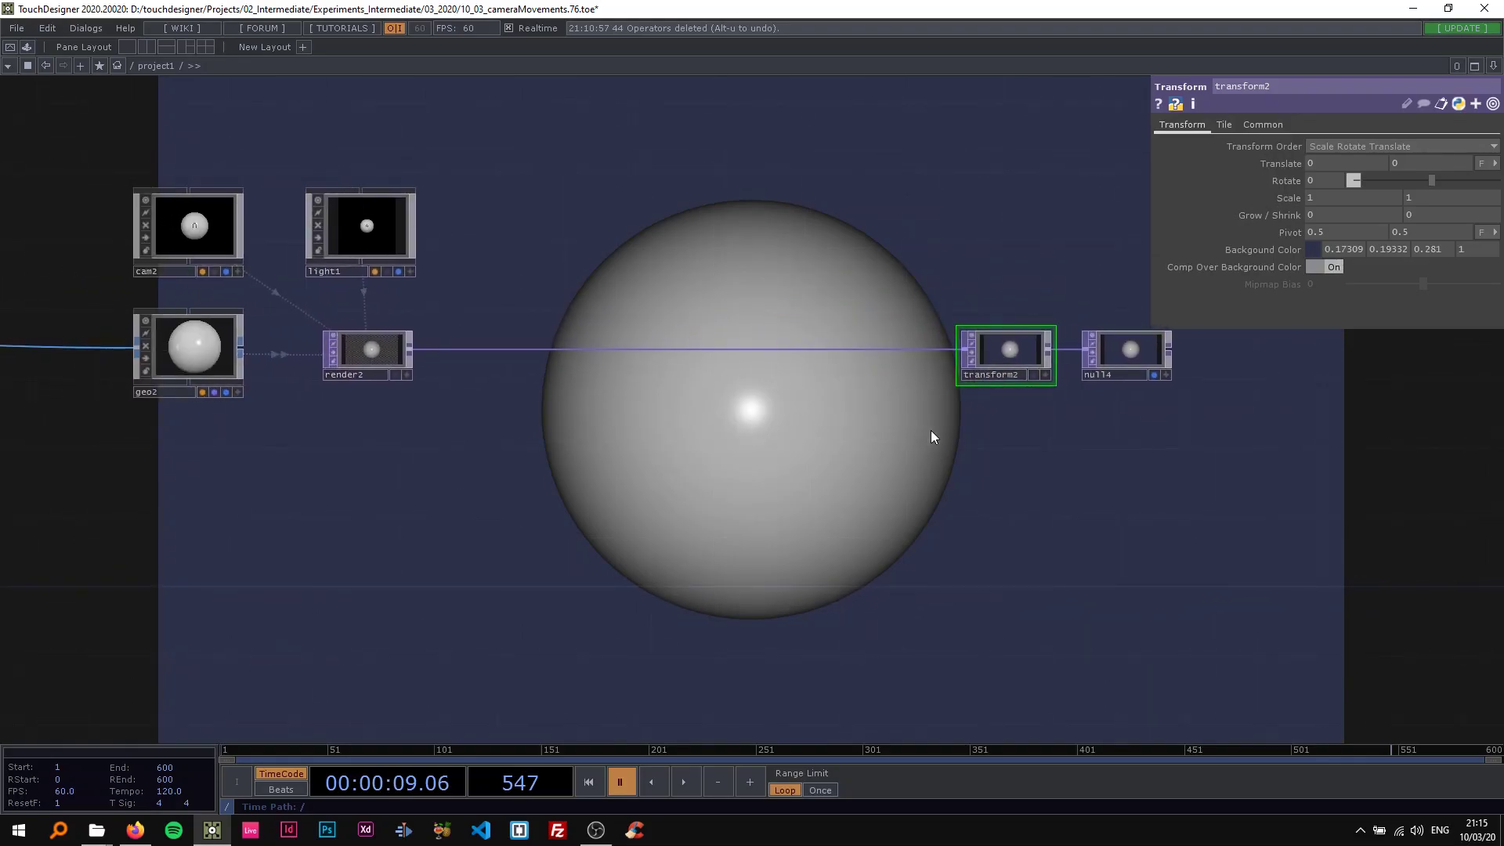
click(1313, 250)
click(1419, 125)
click(1418, 116)
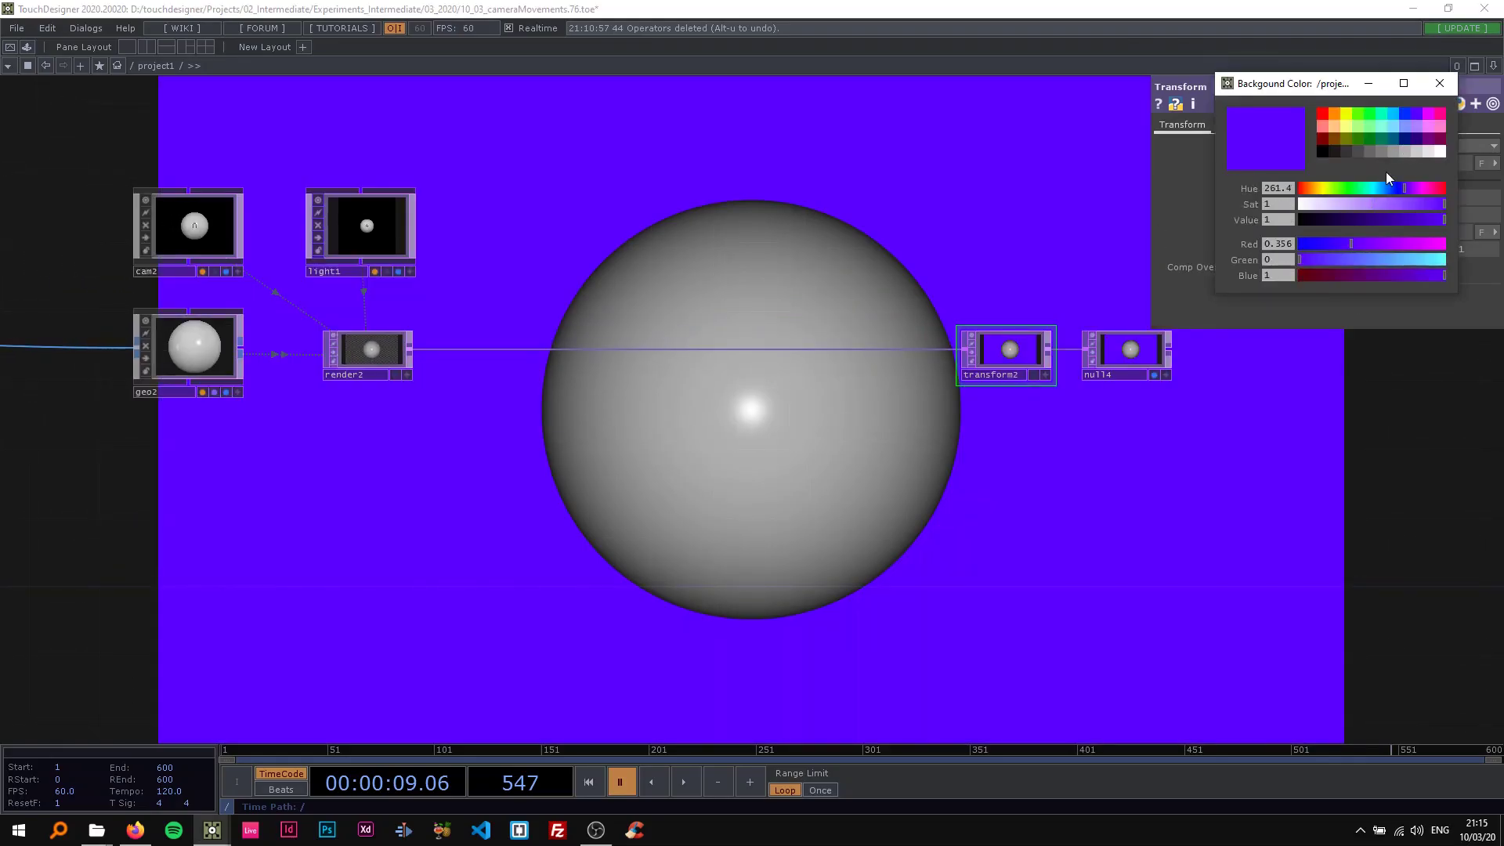
drag(1416, 206, 1332, 222)
click(1347, 205)
click(1440, 83)
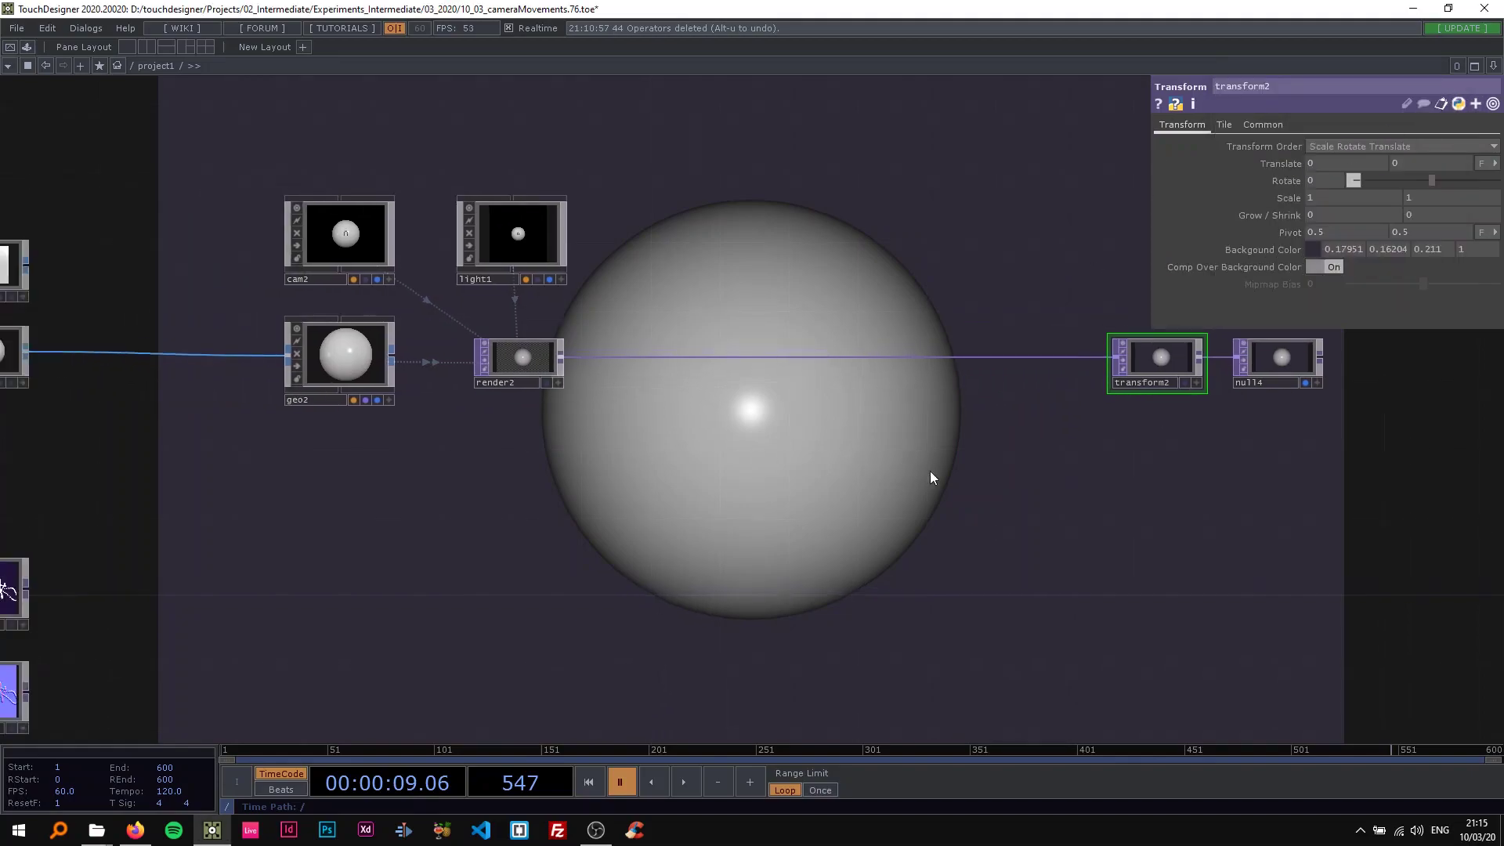
Step: Add a Phong MAT below geo2 and assign it as geo2's material
drag(796, 462, 716, 428)
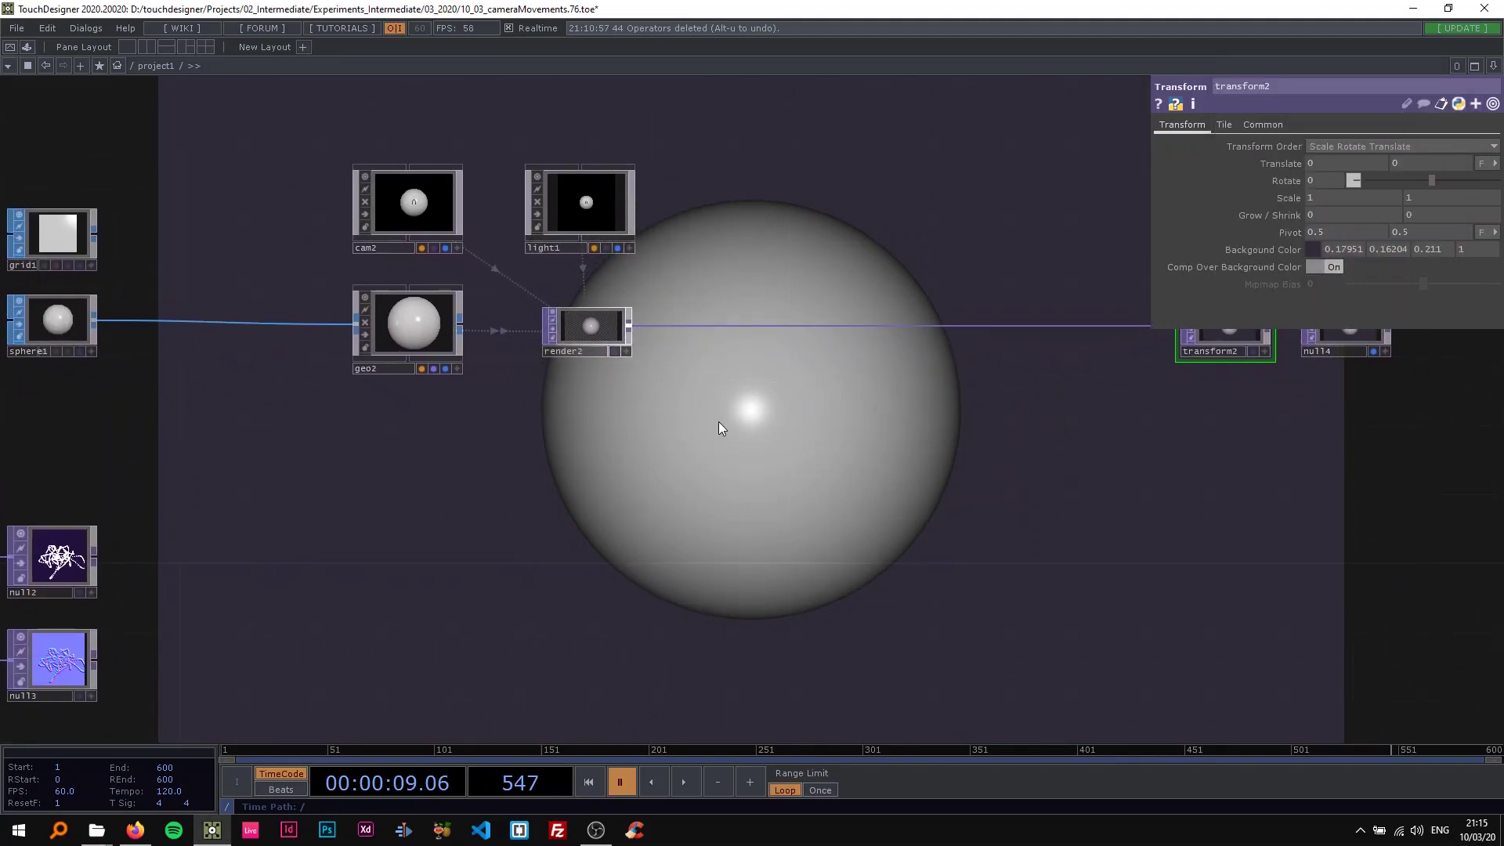
scroll(807, 448, down, 4)
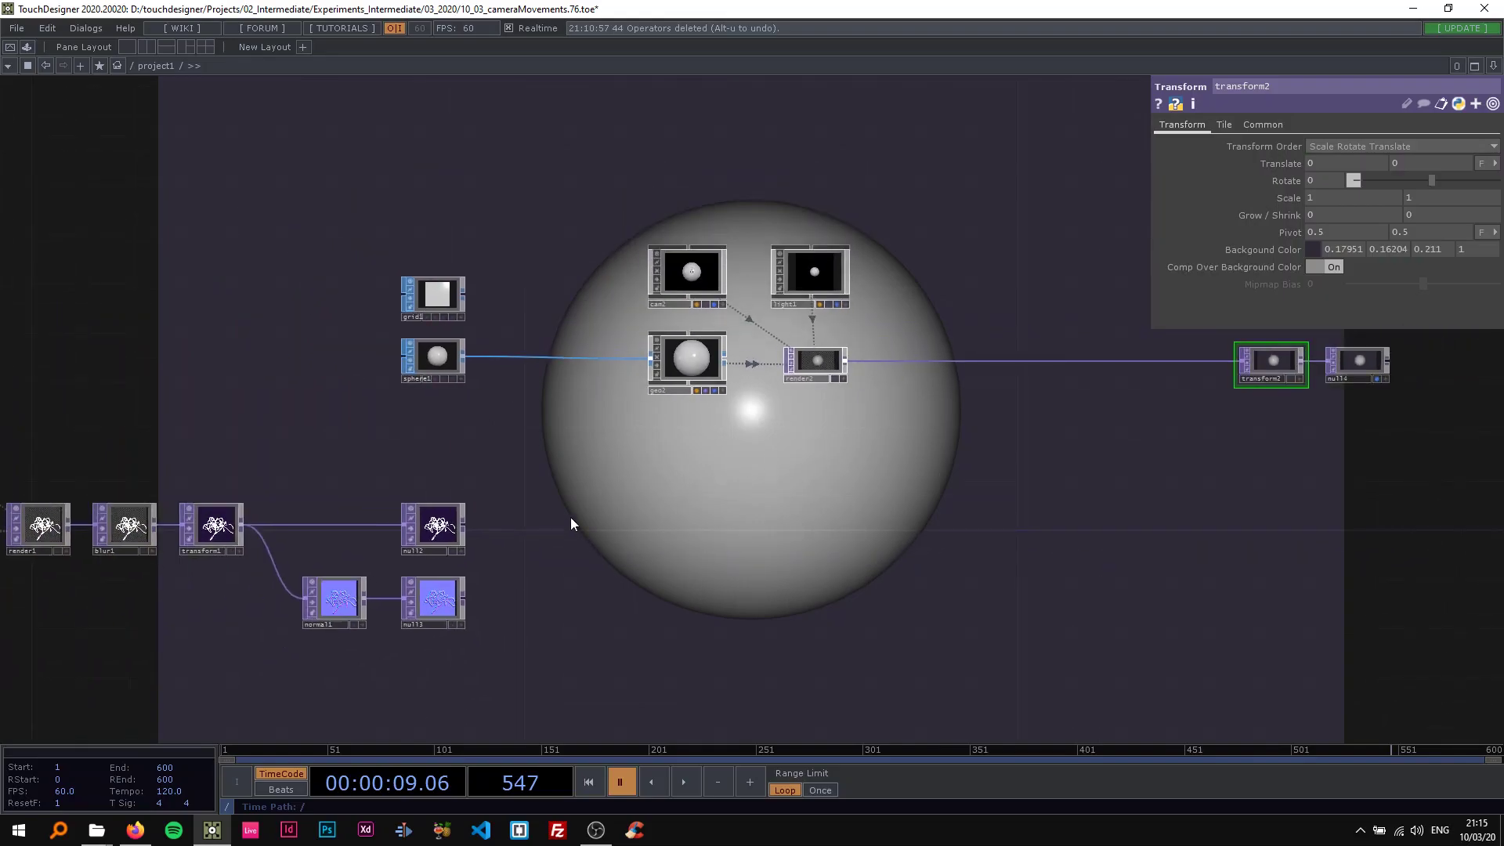
drag(579, 506, 482, 442)
scroll(488, 428, up, 3)
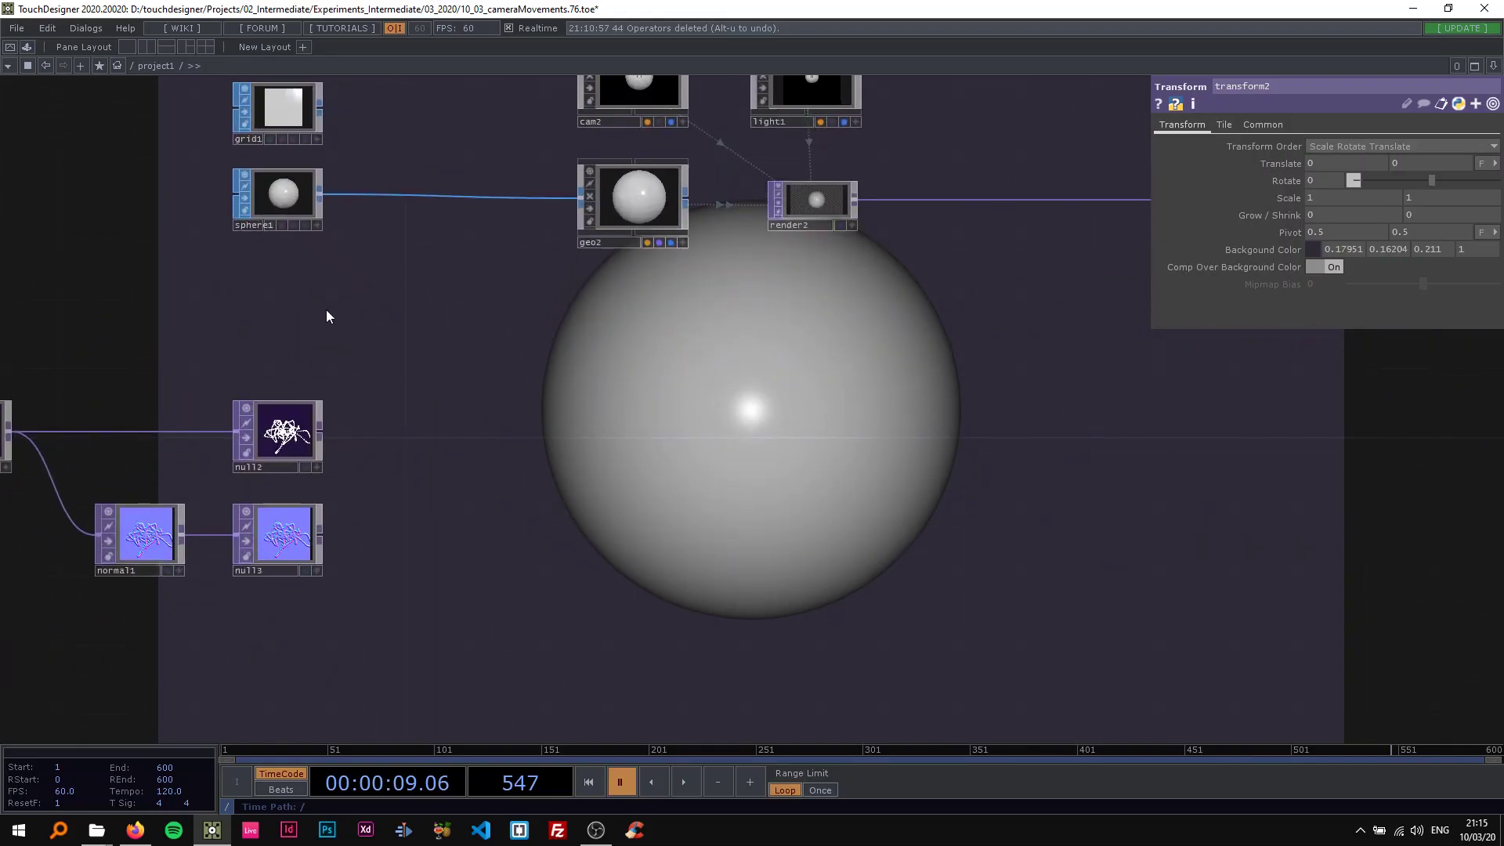
key(Tab)
text(pph)
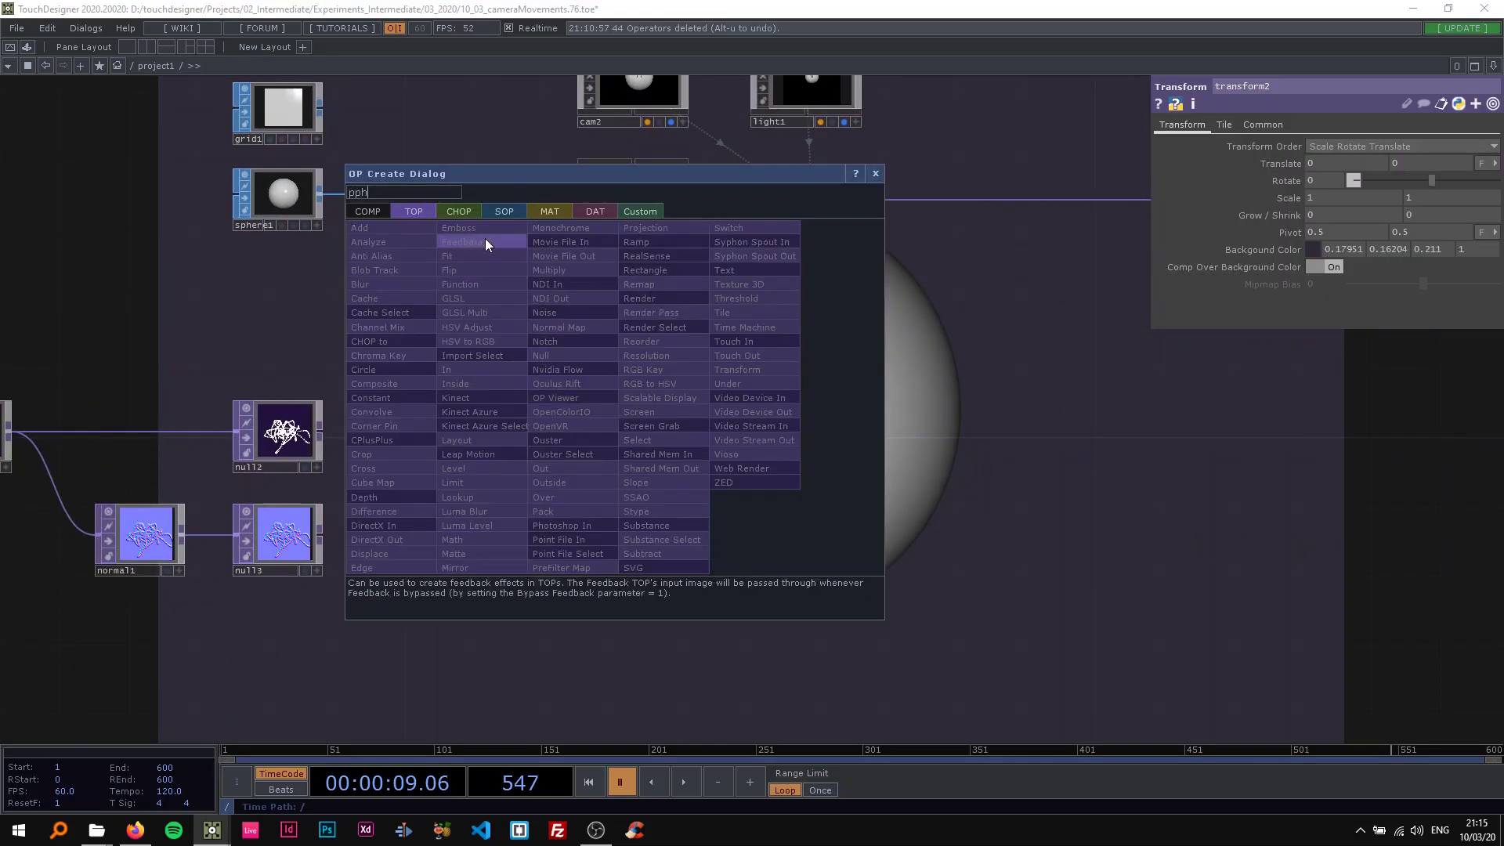
click(559, 210)
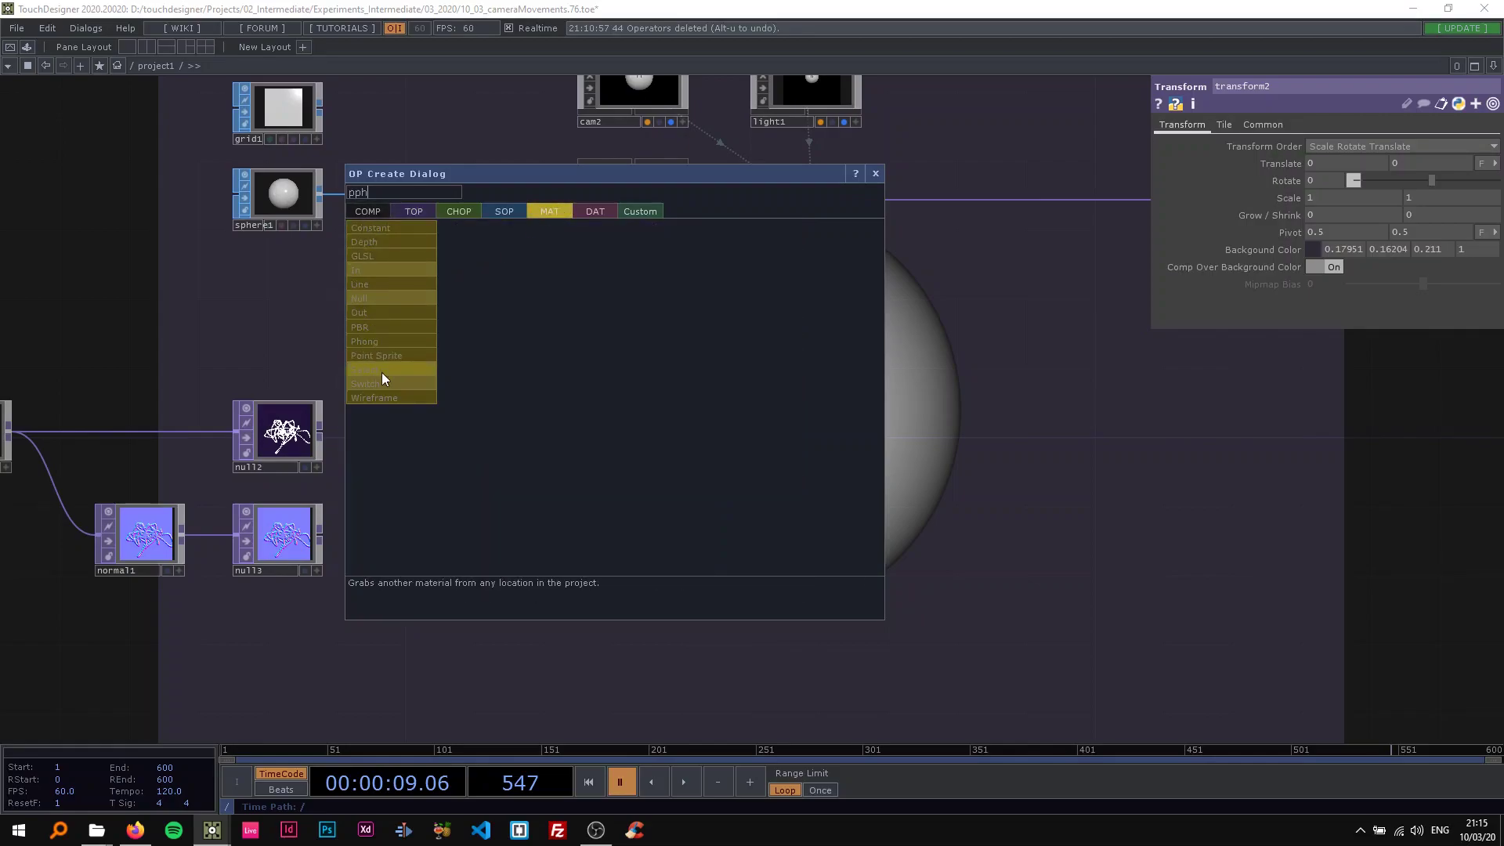
click(386, 341)
click(661, 358)
drag(661, 359, 636, 379)
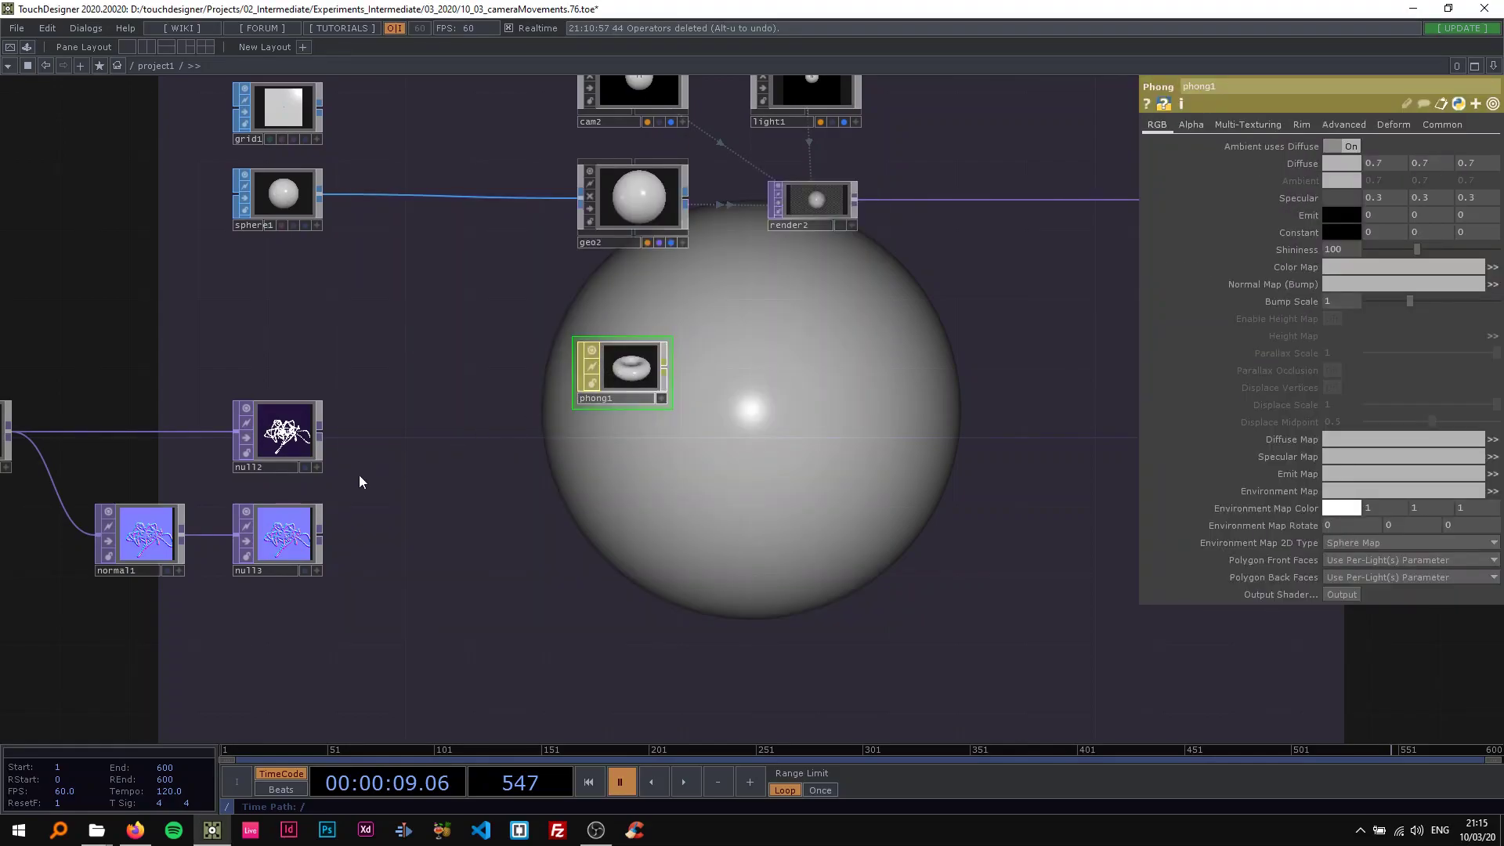
drag(628, 372, 636, 206)
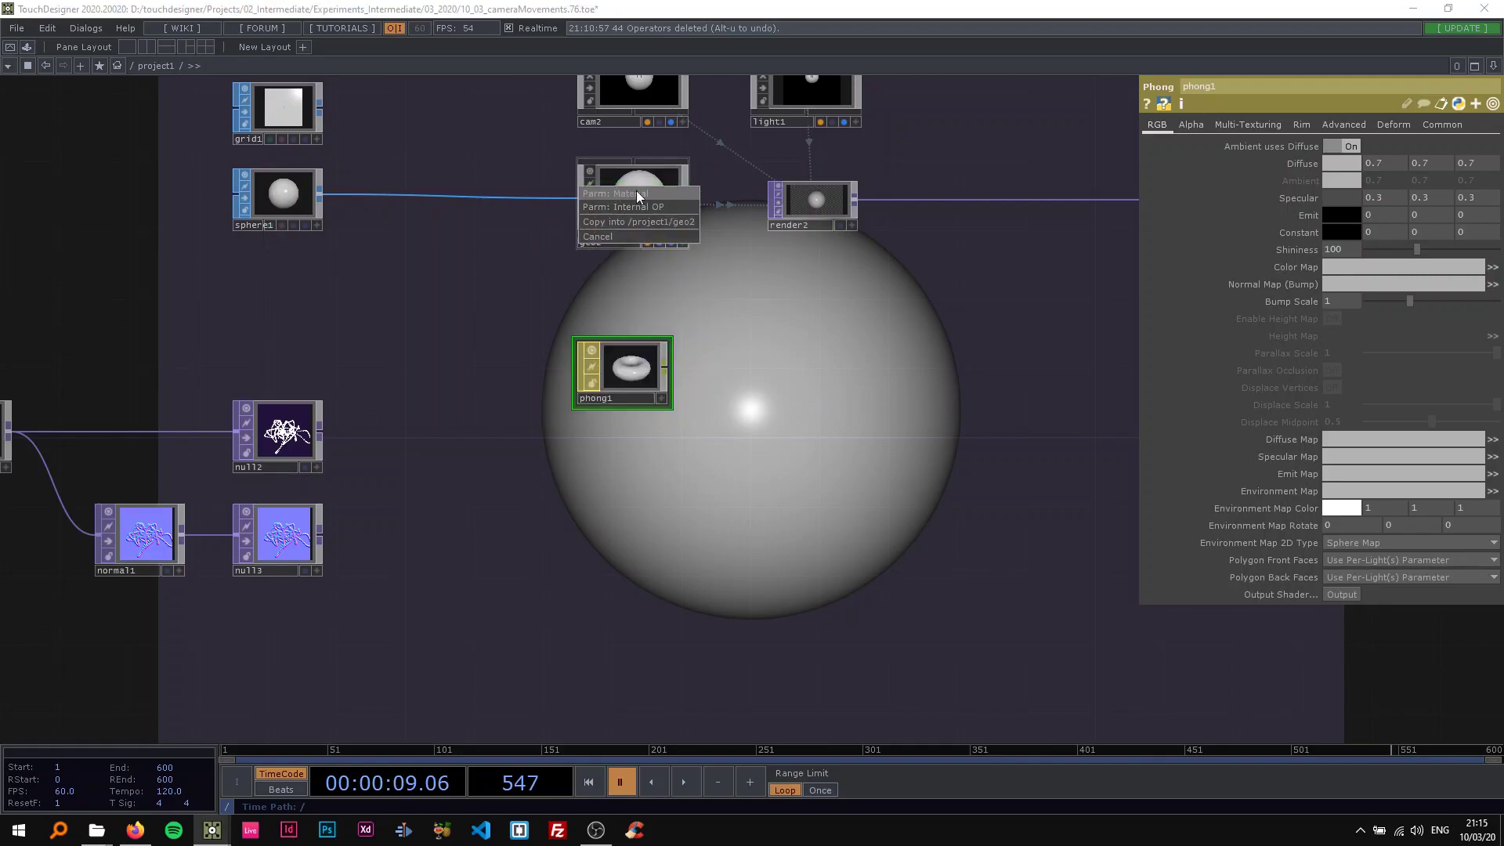
Step: Set phong1's Color Map to null2 and its Normal Map to null3
drag(471, 435, 665, 330)
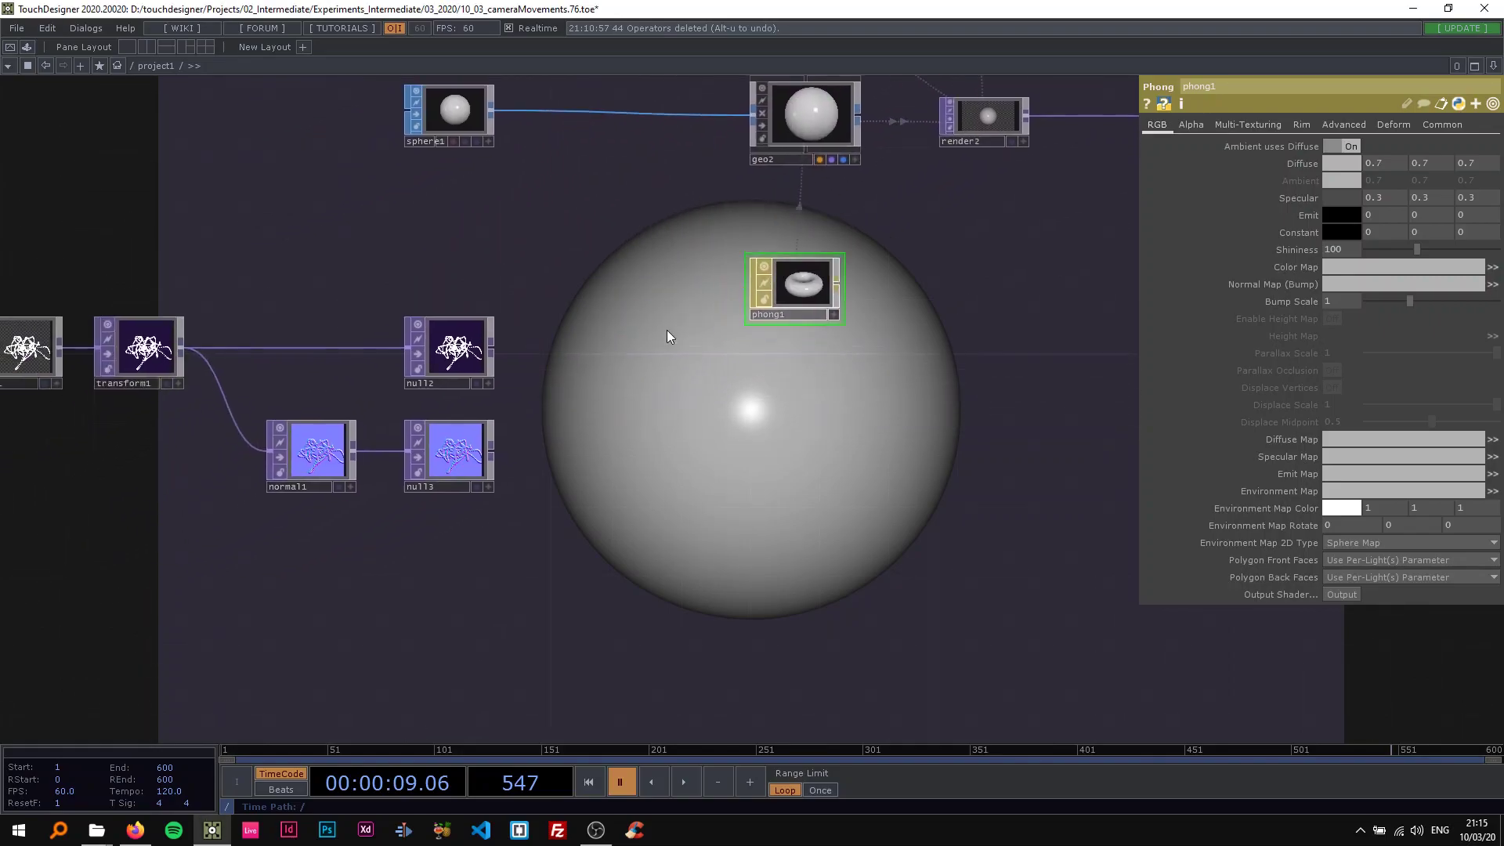
scroll(438, 427, up, 3)
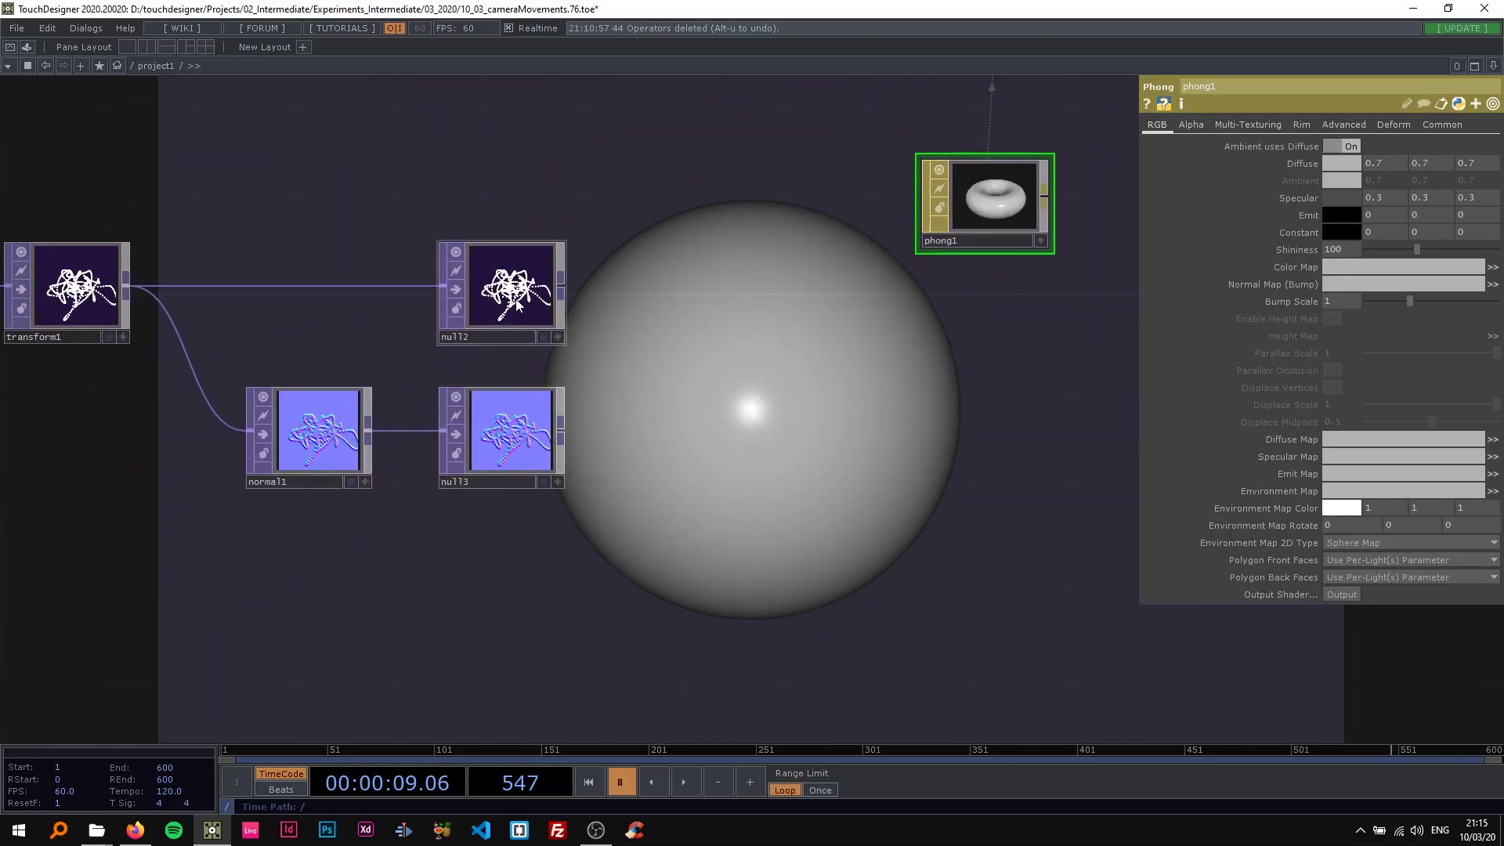
drag(519, 307, 1345, 269)
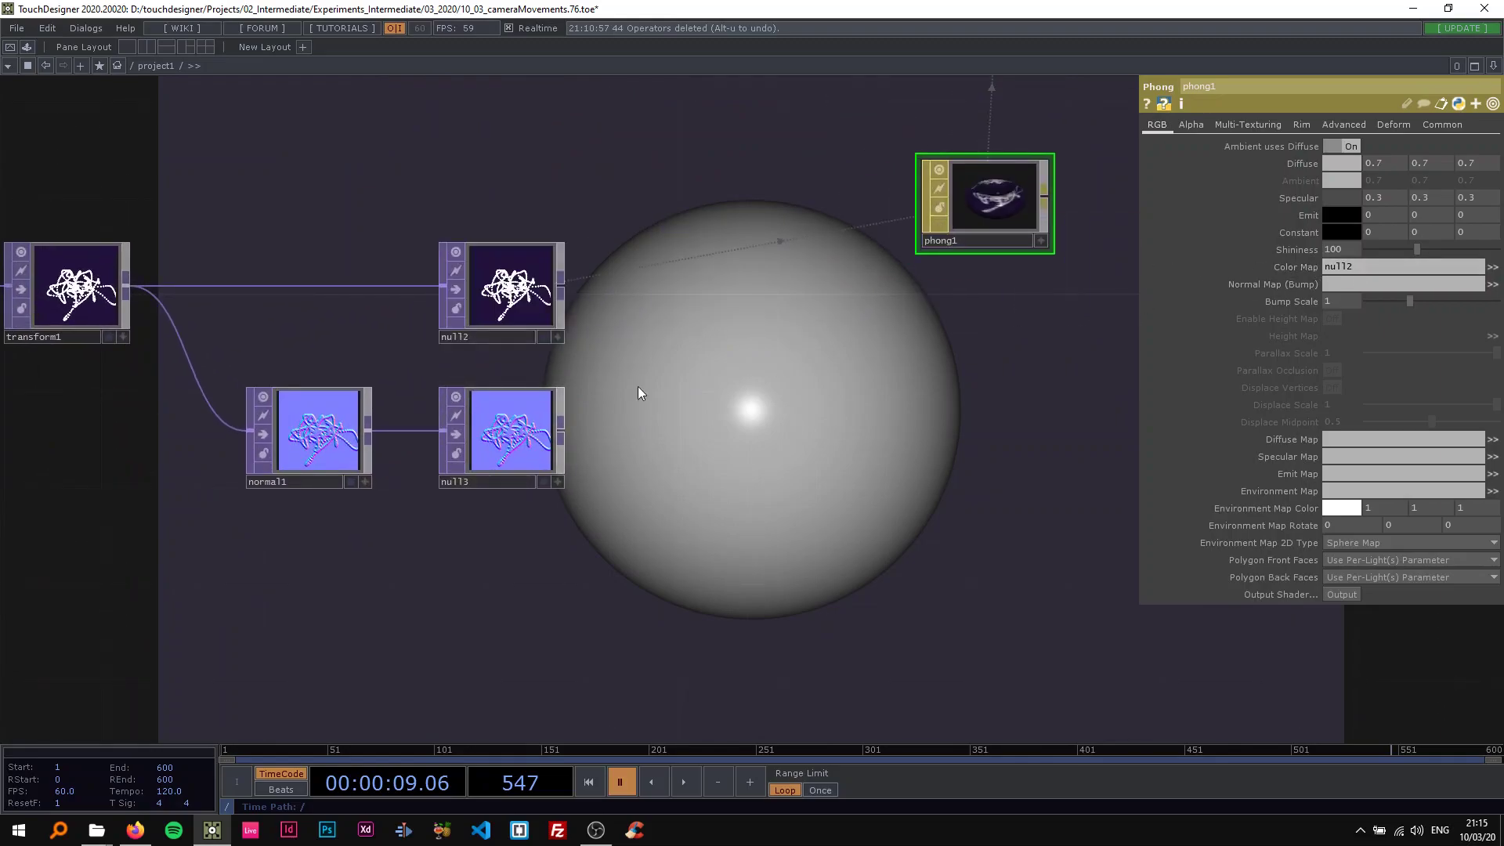
drag(518, 430, 1357, 298)
Step: Enable phong1's height map with null2 as the Height Map, and start timeline playback
click(1349, 322)
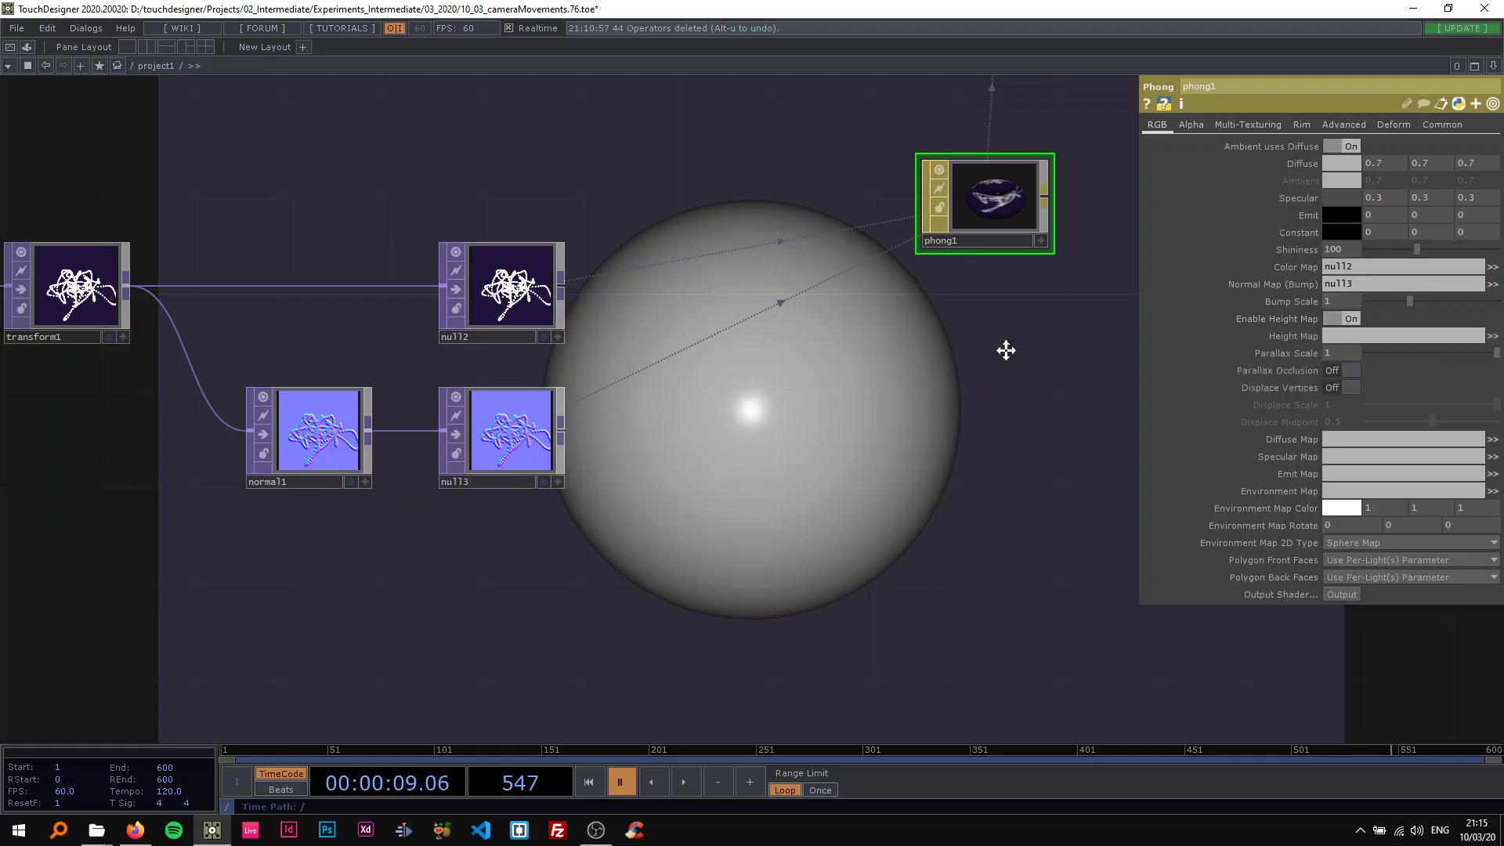
drag(1016, 355, 928, 324)
mouse_move(415, 252)
mouse_down()
mouse_move(1273, 357)
mouse_move(1175, 338)
mouse_move(1359, 339)
mouse_up()
drag(923, 377, 618, 394)
key(space)
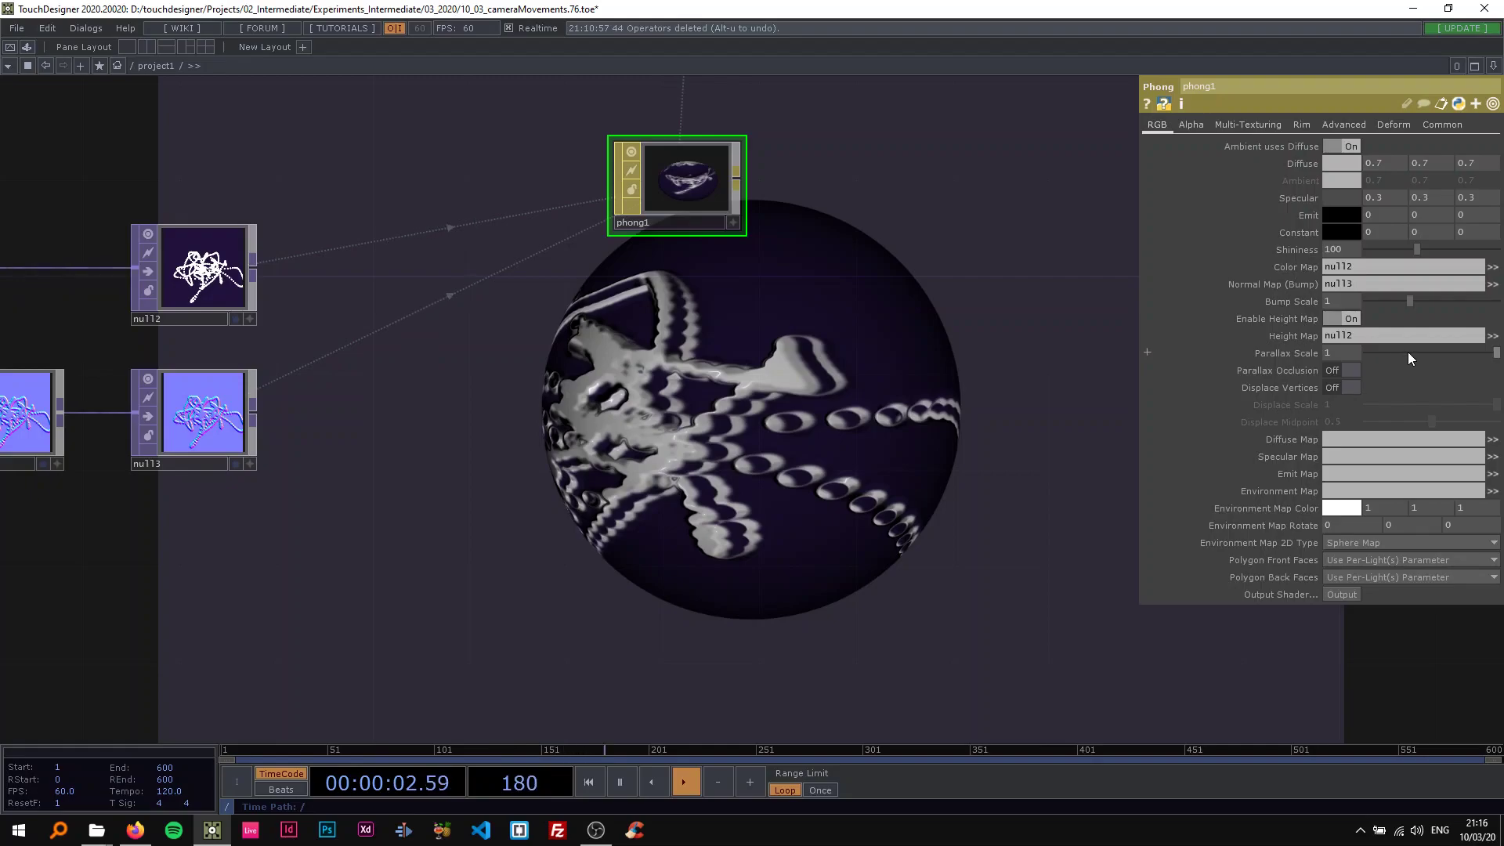
Step: Set phong1's Parallax Scale to 0 and enable Displace Vertices with a Displace Scale of 0.5
drag(1407, 350, 1247, 340)
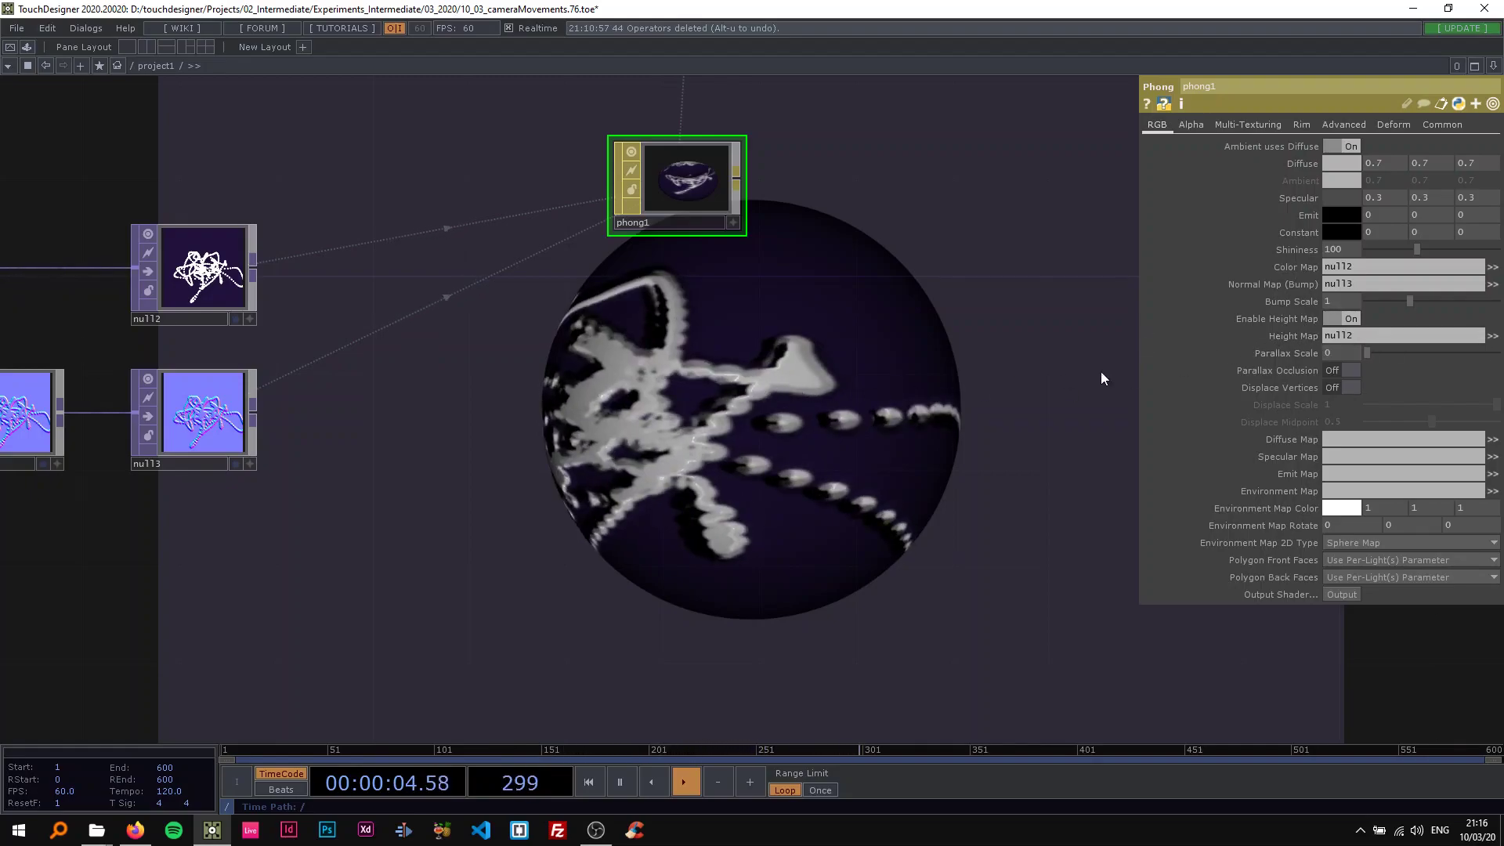
click(1347, 387)
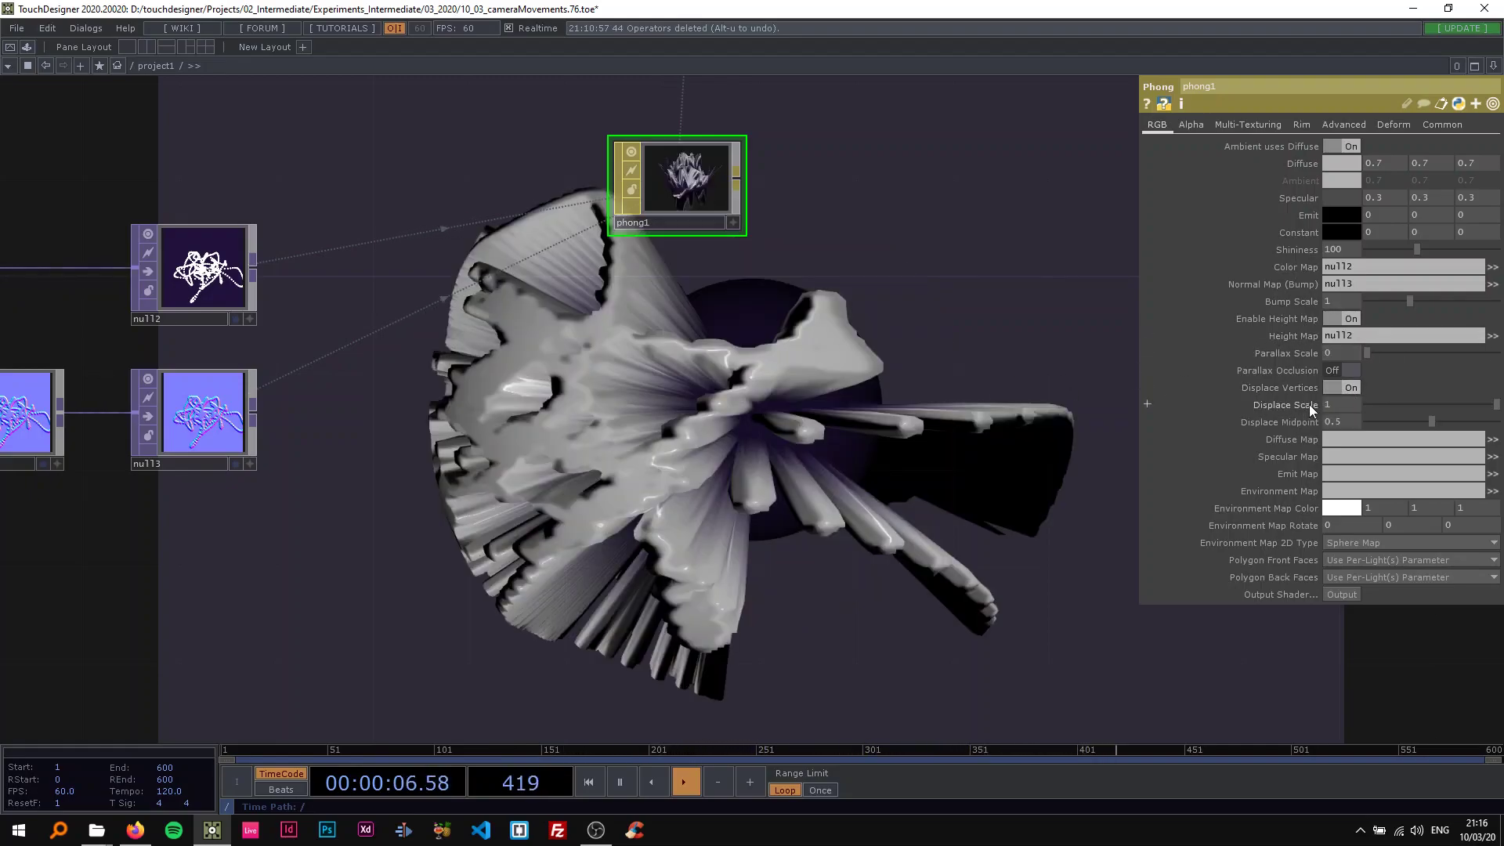
text(.5)
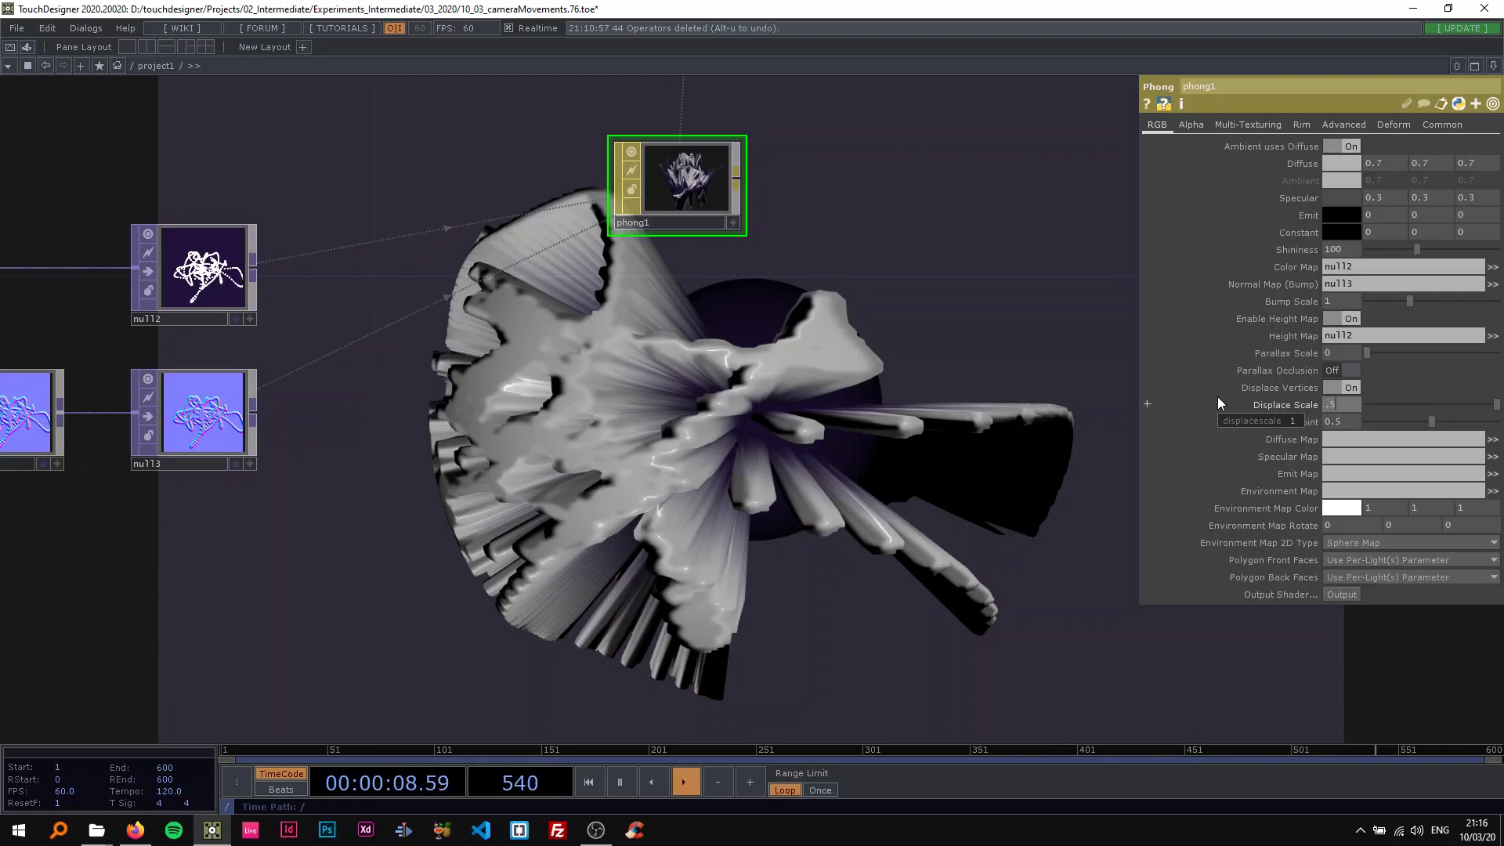
key(Return)
Step: Insert an Attribute Create SOP between sphere1 and geo2
scroll(775, 403, down, 3)
drag(770, 346, 609, 454)
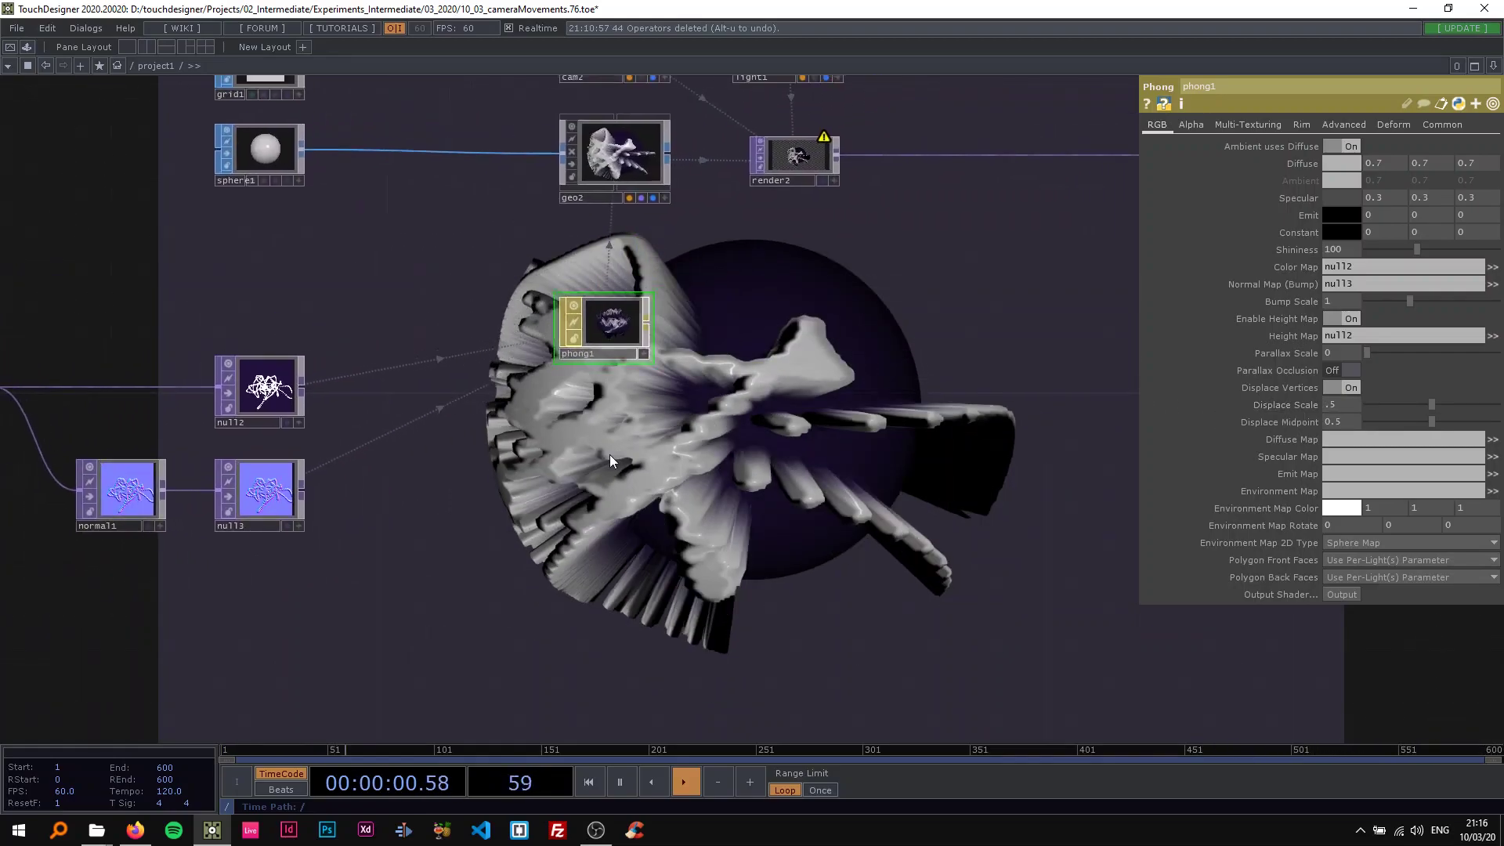
drag(812, 400, 733, 396)
scroll(960, 472, down, 3)
drag(912, 496, 772, 551)
drag(921, 361, 824, 407)
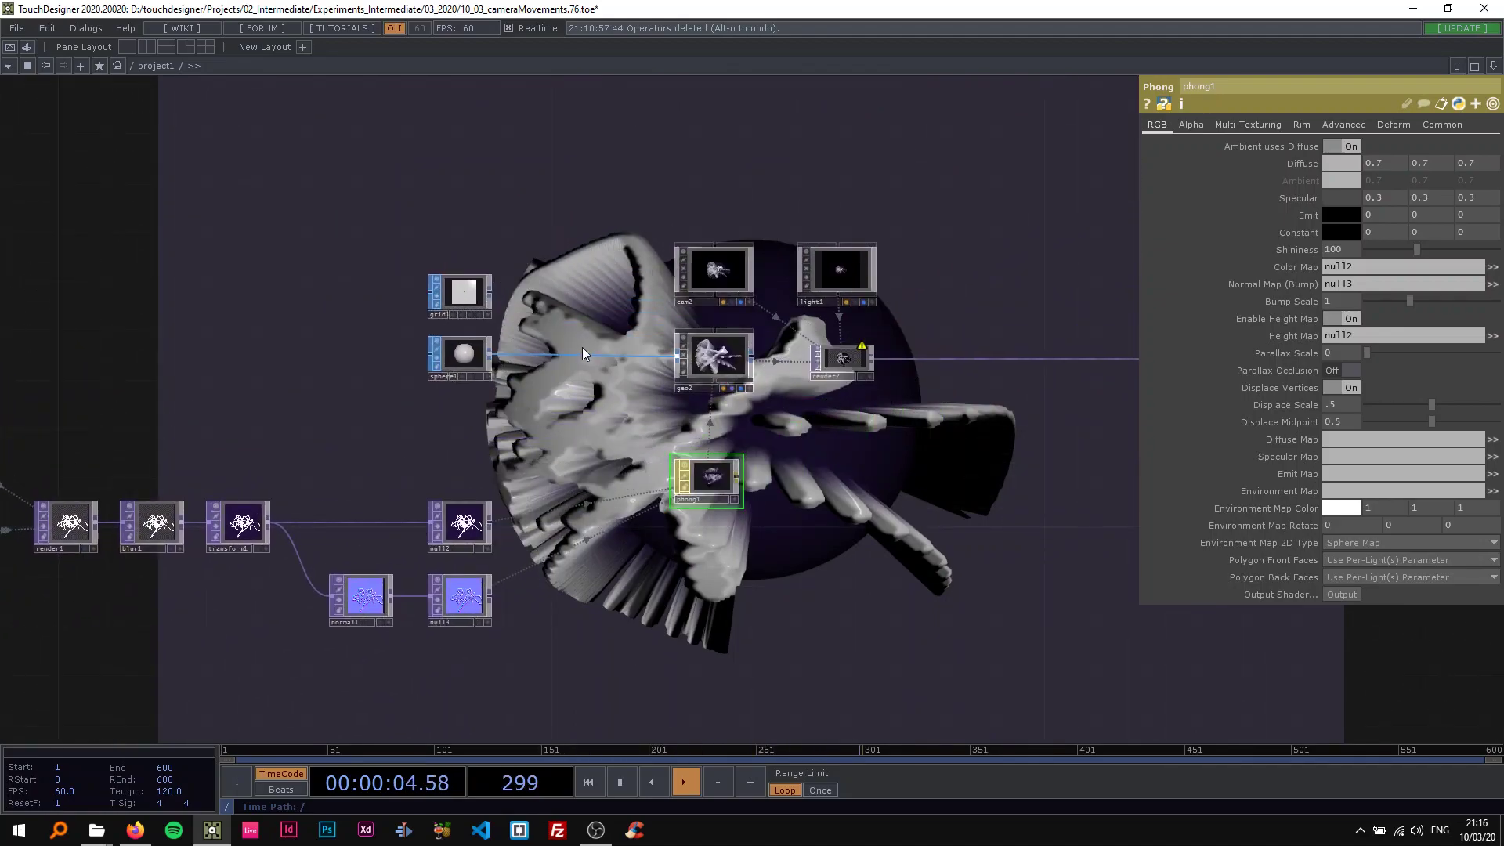
right_click(539, 352)
click(557, 335)
text(att)
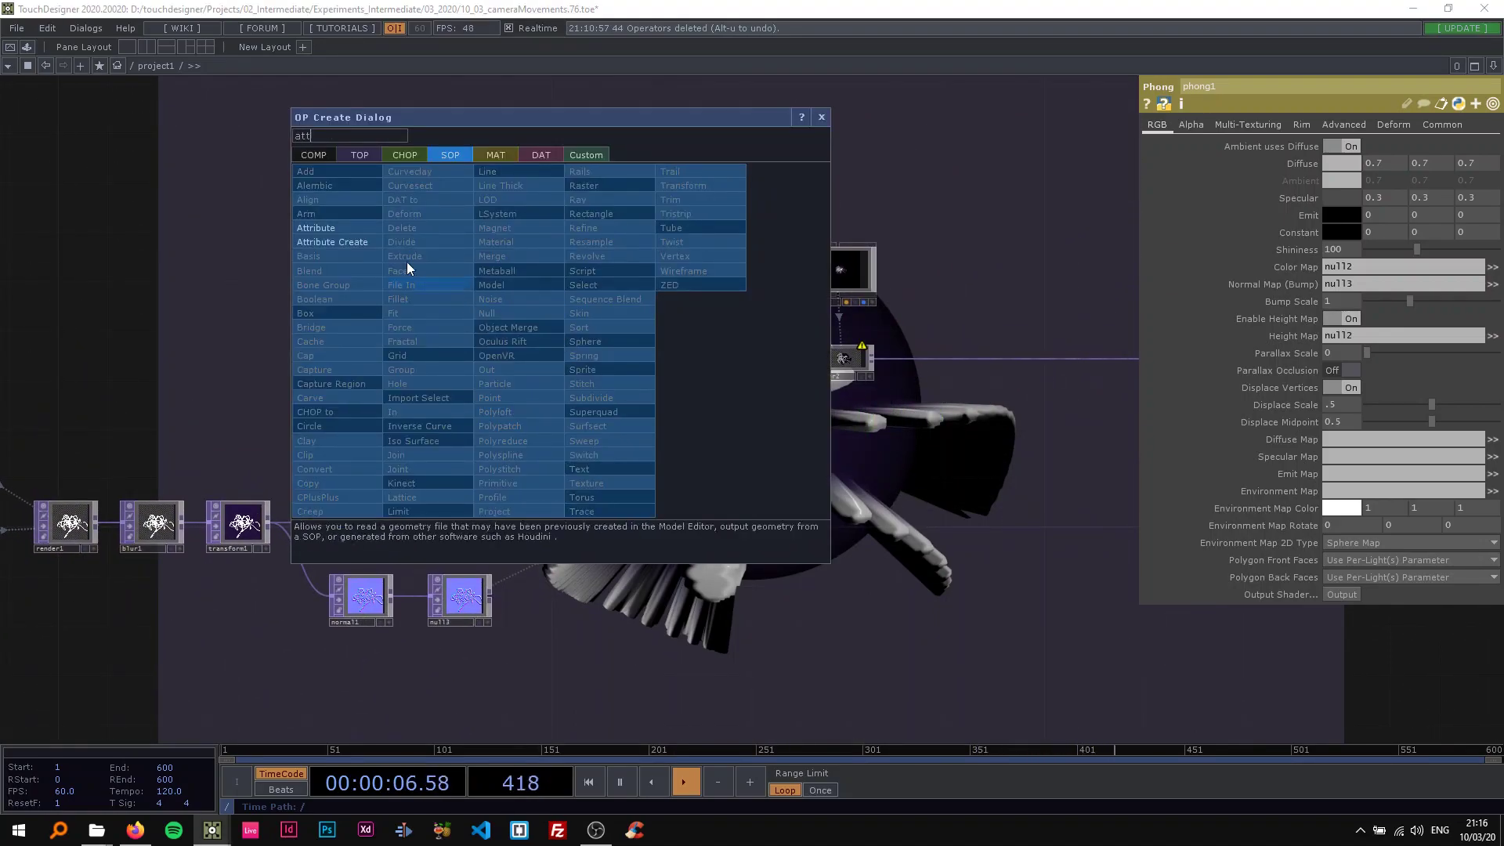
click(356, 241)
click(551, 353)
Step: Turn on Compute Tangents in attribcreate1
scroll(862, 376, up, 4)
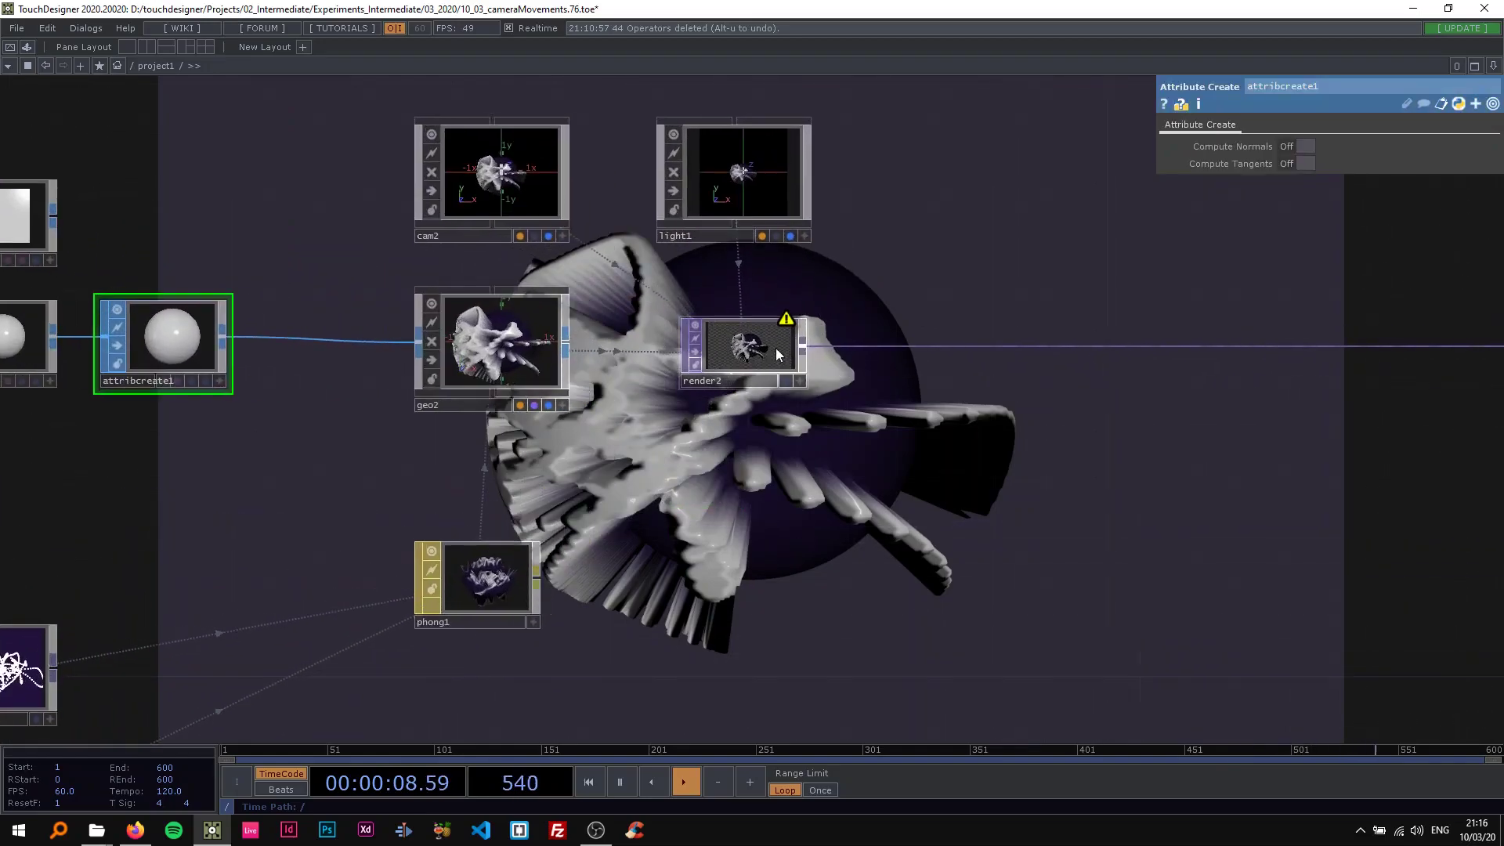
middle_click(764, 423)
drag(785, 500, 1074, 457)
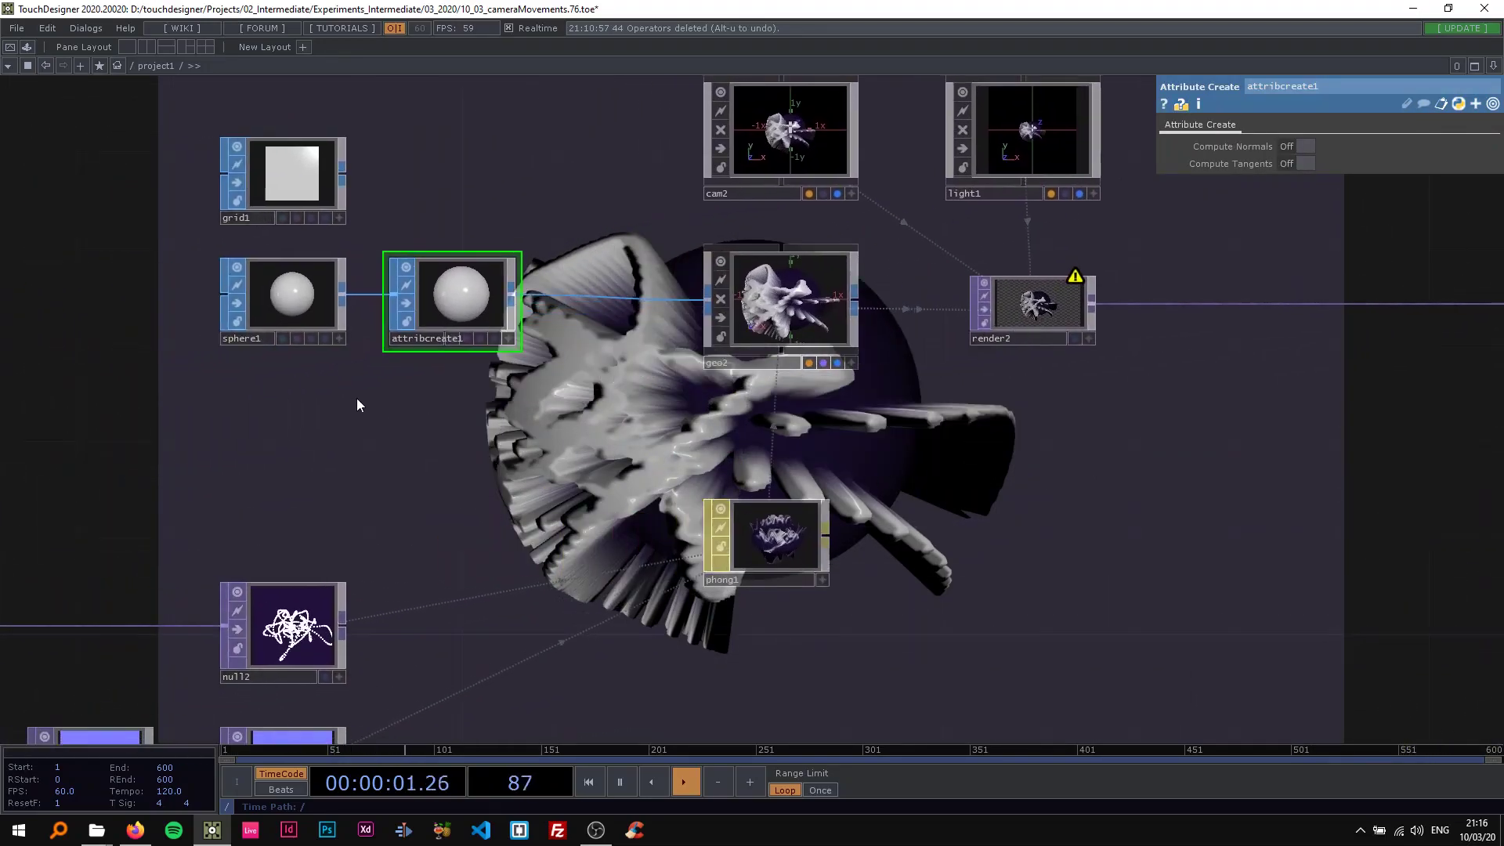
click(1305, 163)
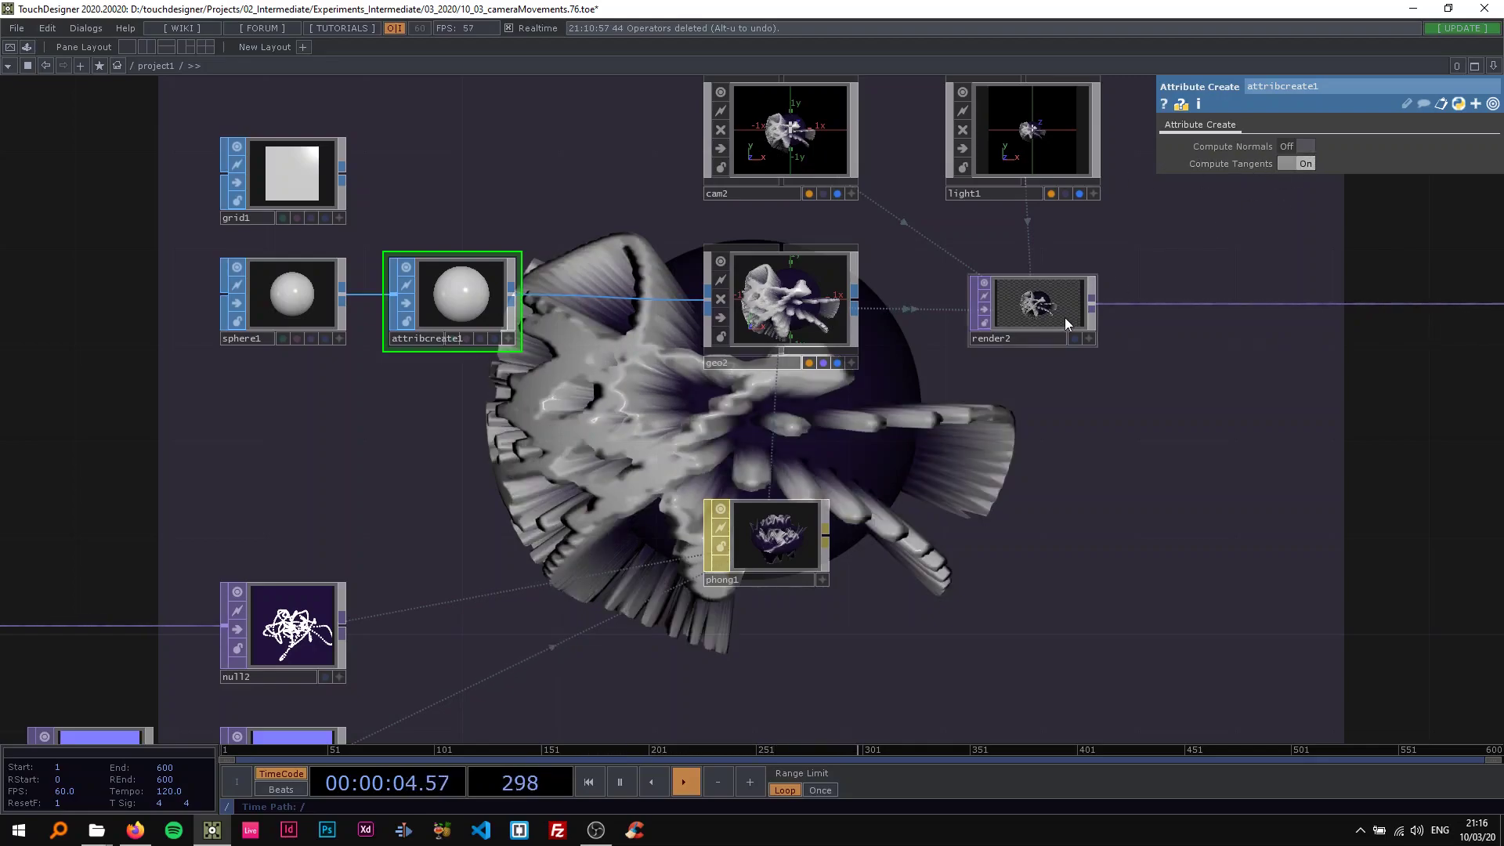
Step: Compare render2's node info with attribcreate1 active and bypassed, and reactivate attribcreate1
middle_click(1065, 317)
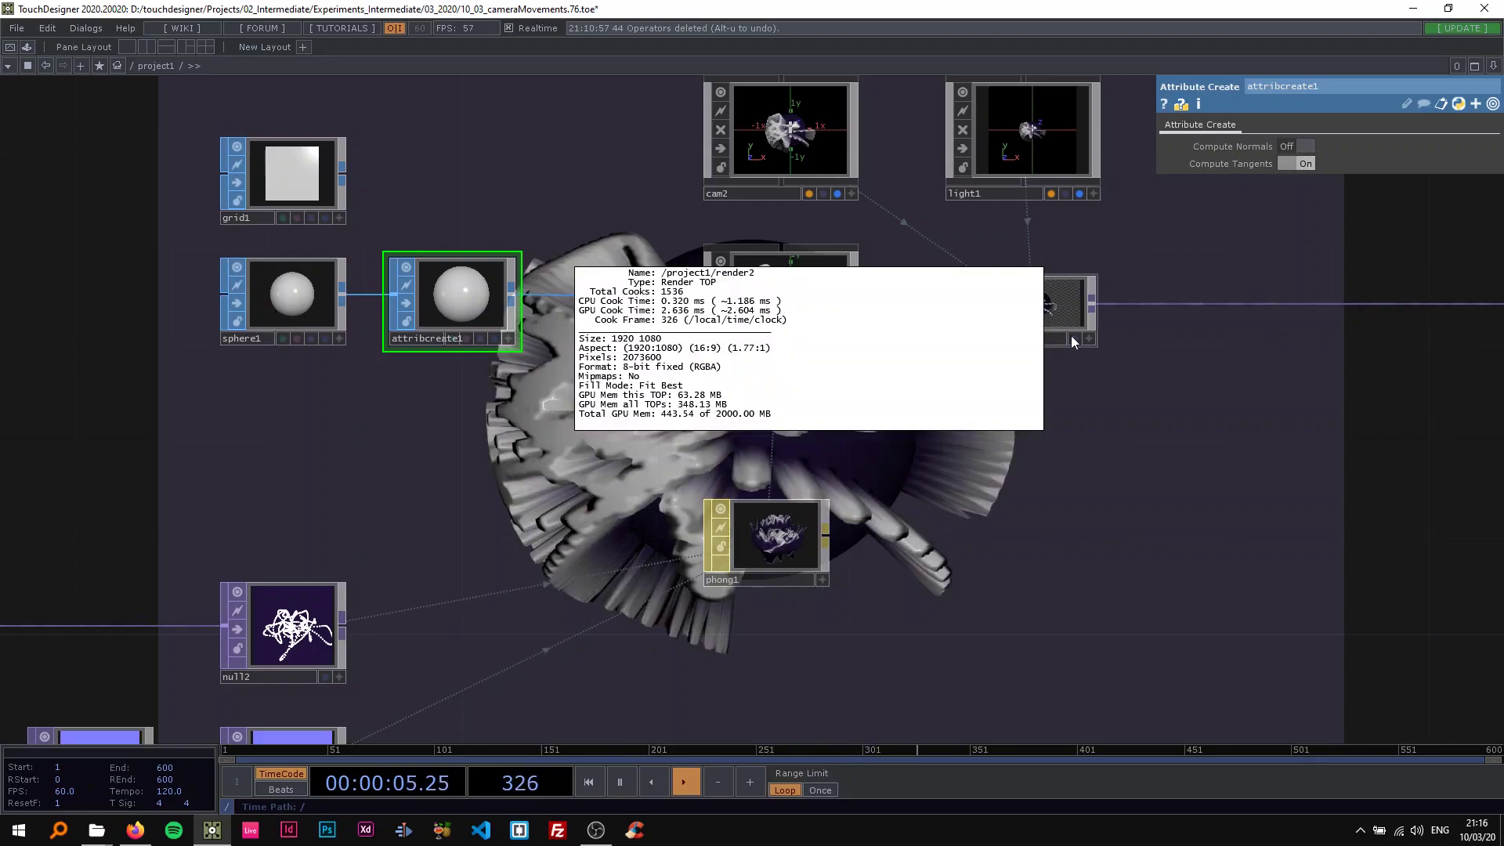
click(406, 302)
middle_click(1043, 307)
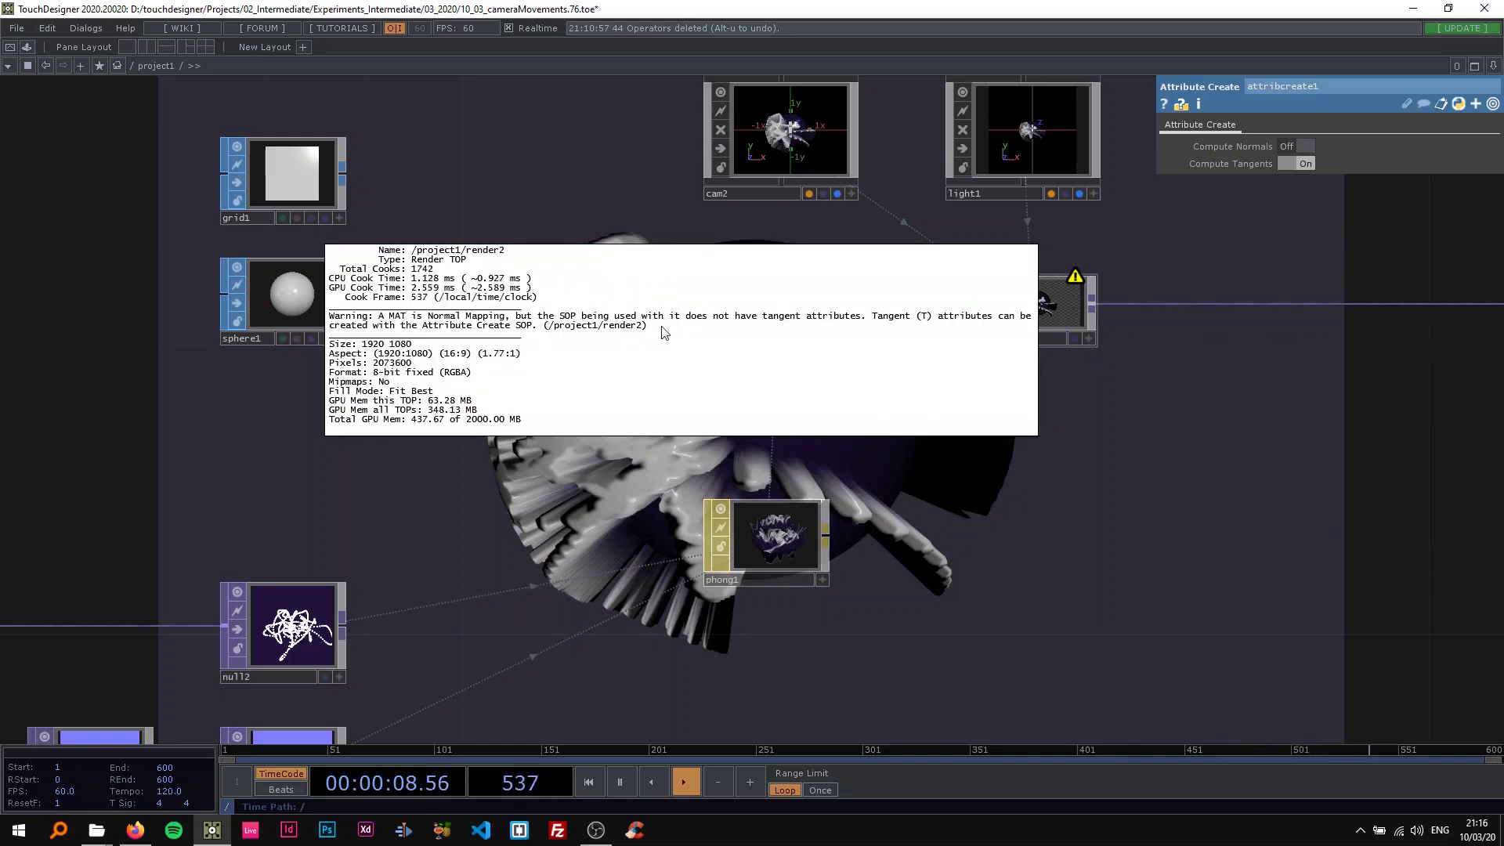
click(412, 303)
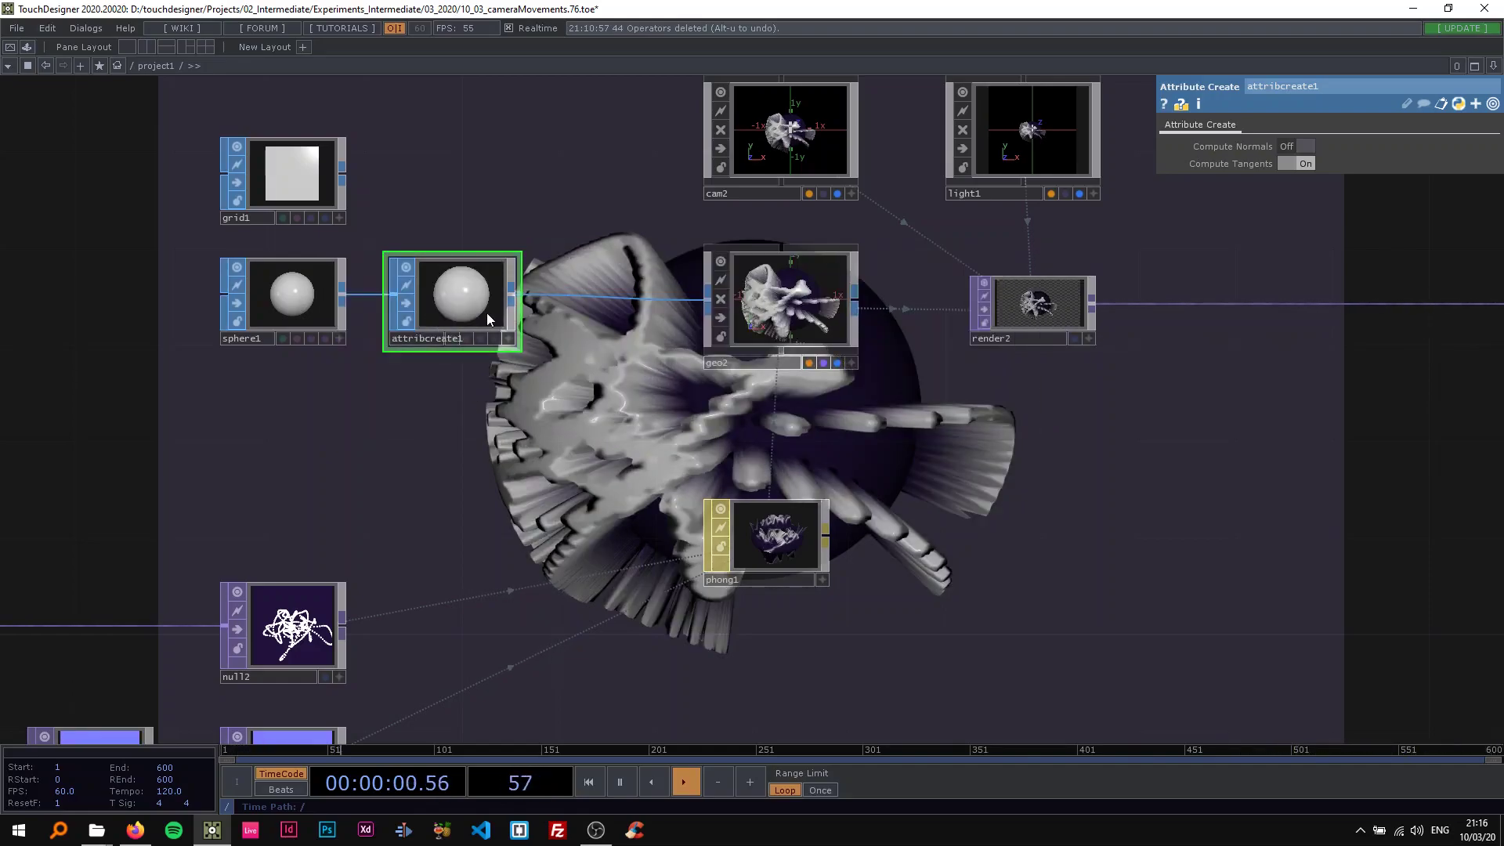
Step: Lower the Period of noise1, which drives the circle instances, to 0.2
scroll(487, 313, down, 3)
drag(768, 401, 575, 405)
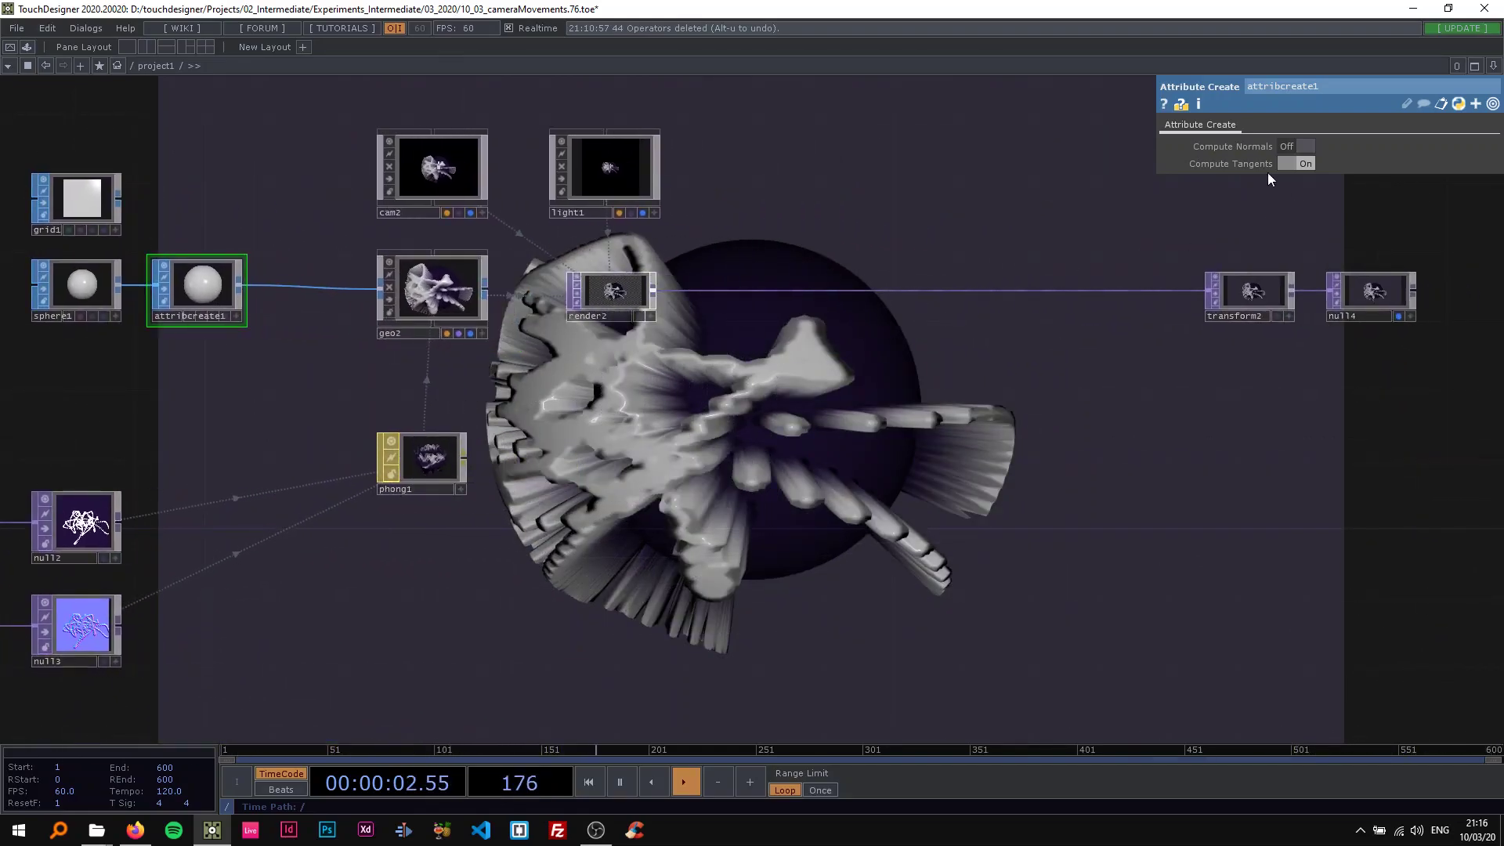
drag(789, 397, 928, 384)
click(576, 453)
drag(575, 452, 677, 369)
scroll(672, 374, down, 5)
drag(564, 460, 1048, 421)
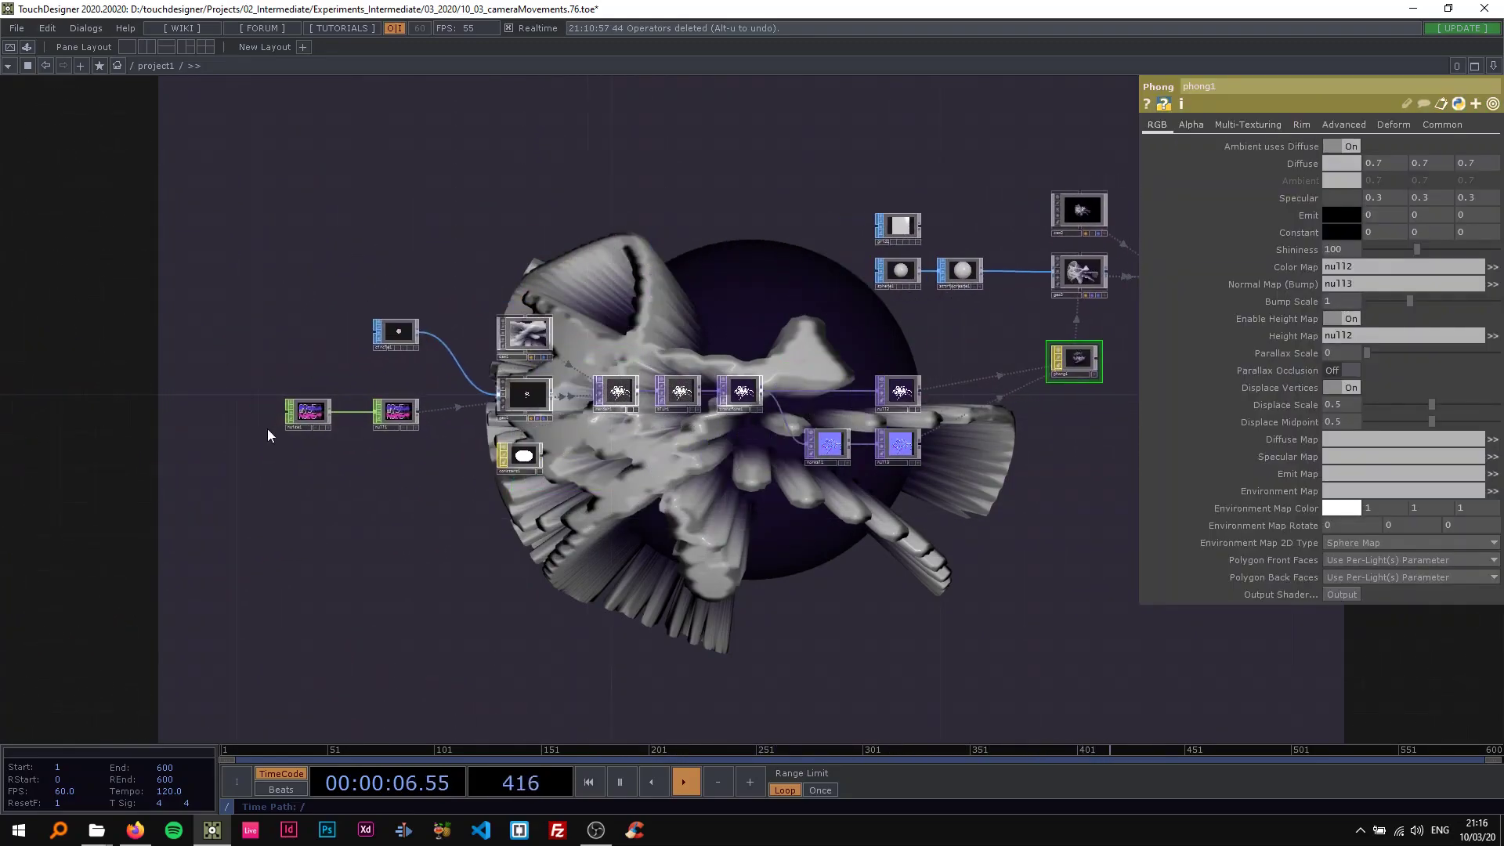
click(308, 412)
drag(1336, 184, 1324, 185)
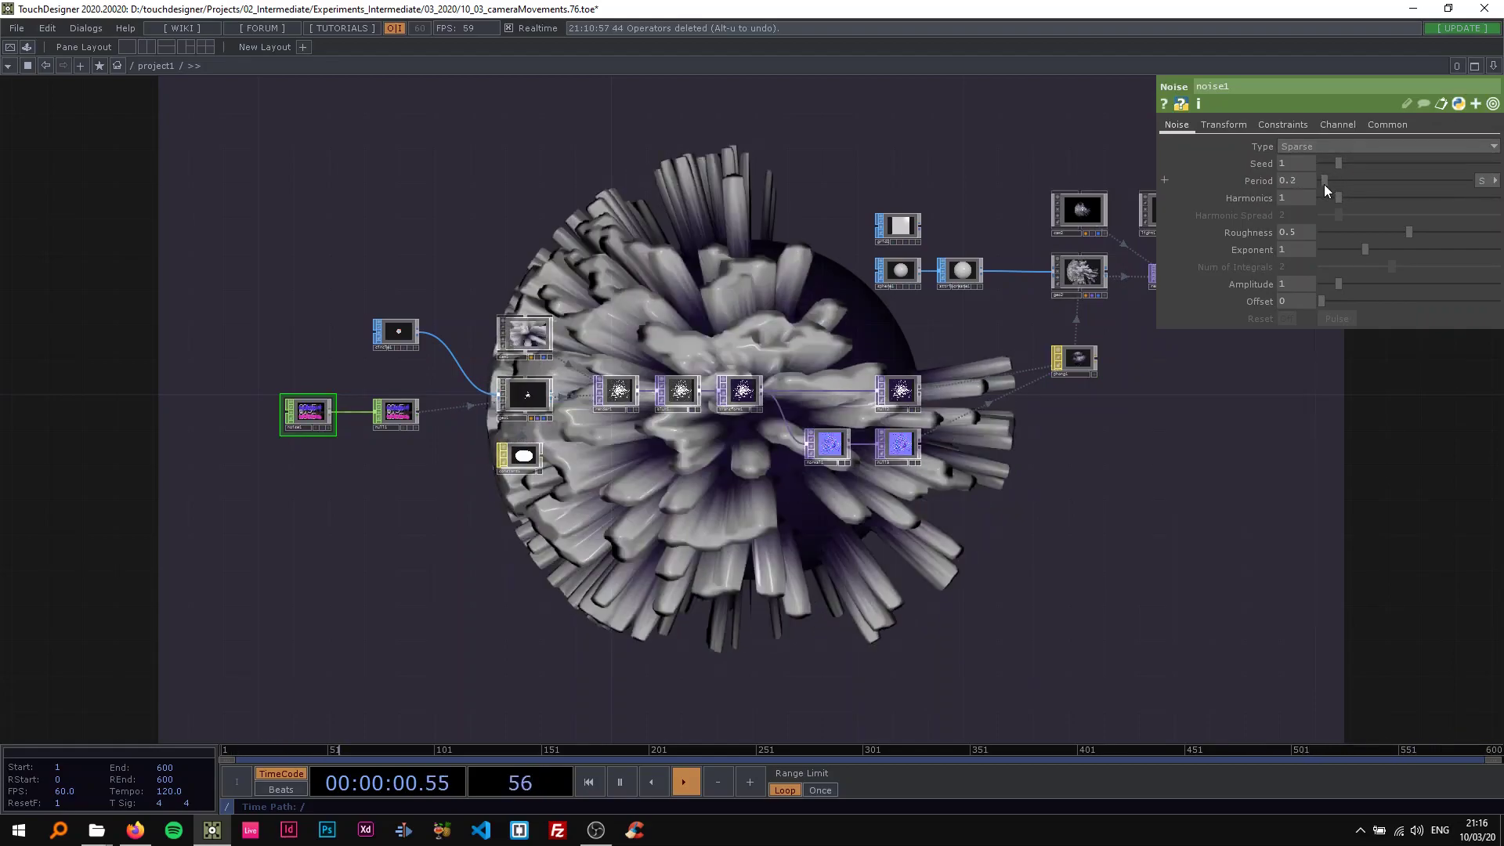
Step: Set the Wire Frame option of the phong1 material to Topology Wire Frame
drag(1207, 433, 638, 492)
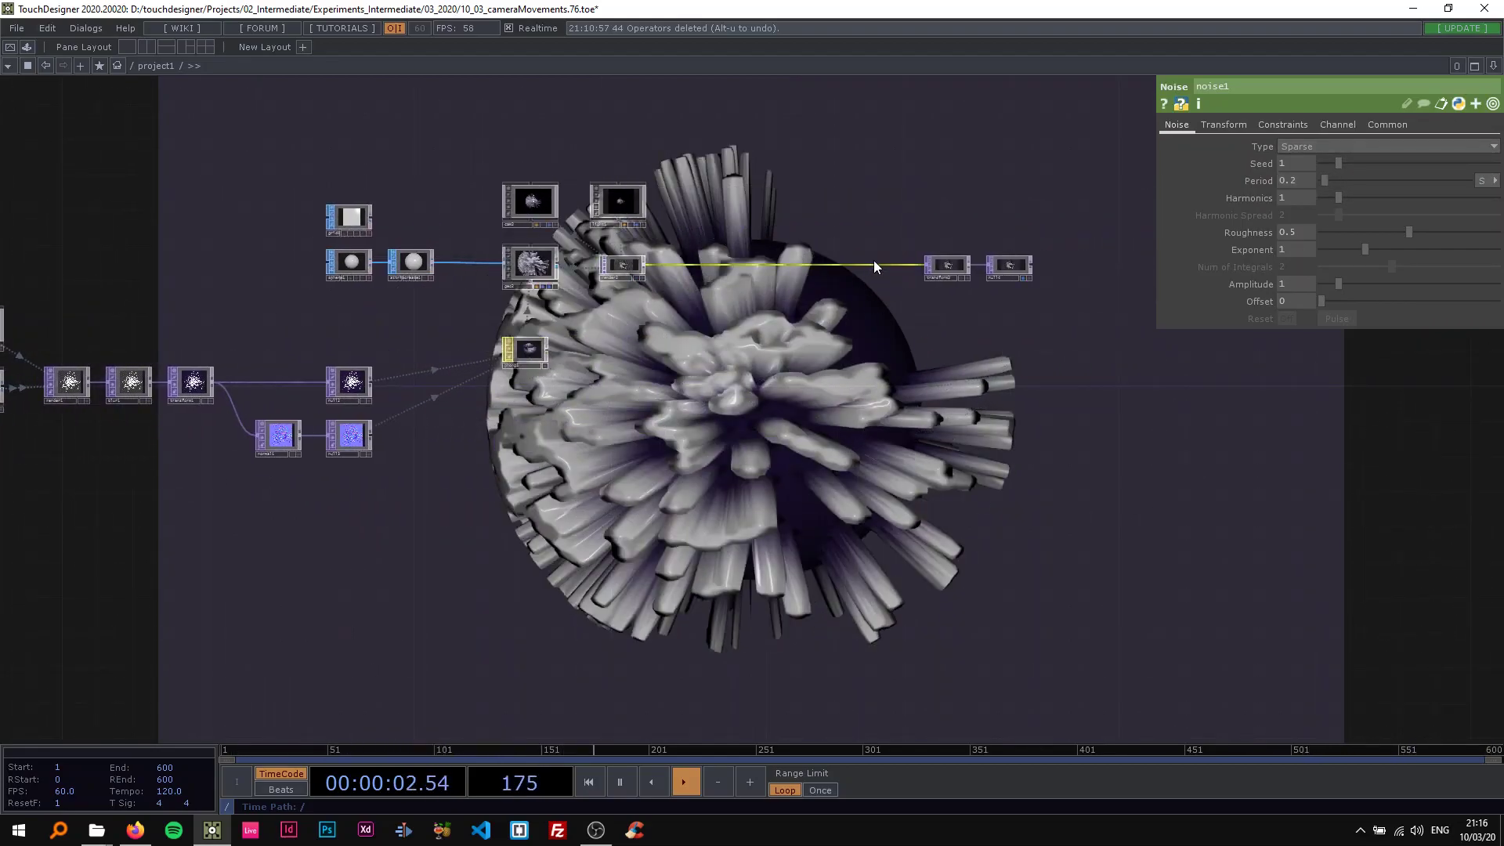
scroll(955, 266, up, 4)
drag(399, 349, 670, 362)
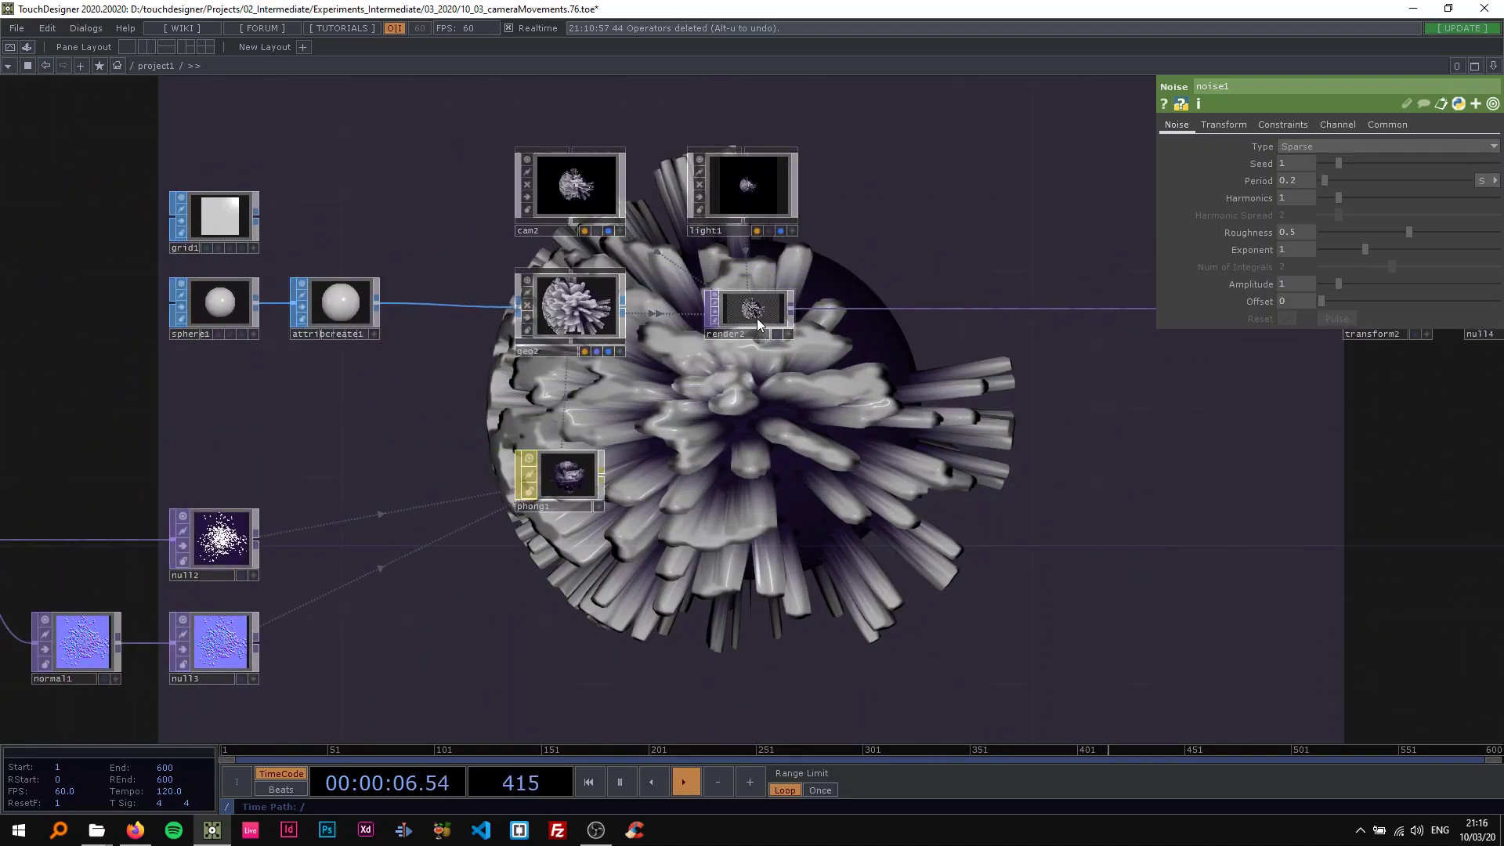
click(593, 490)
drag(707, 527, 844, 351)
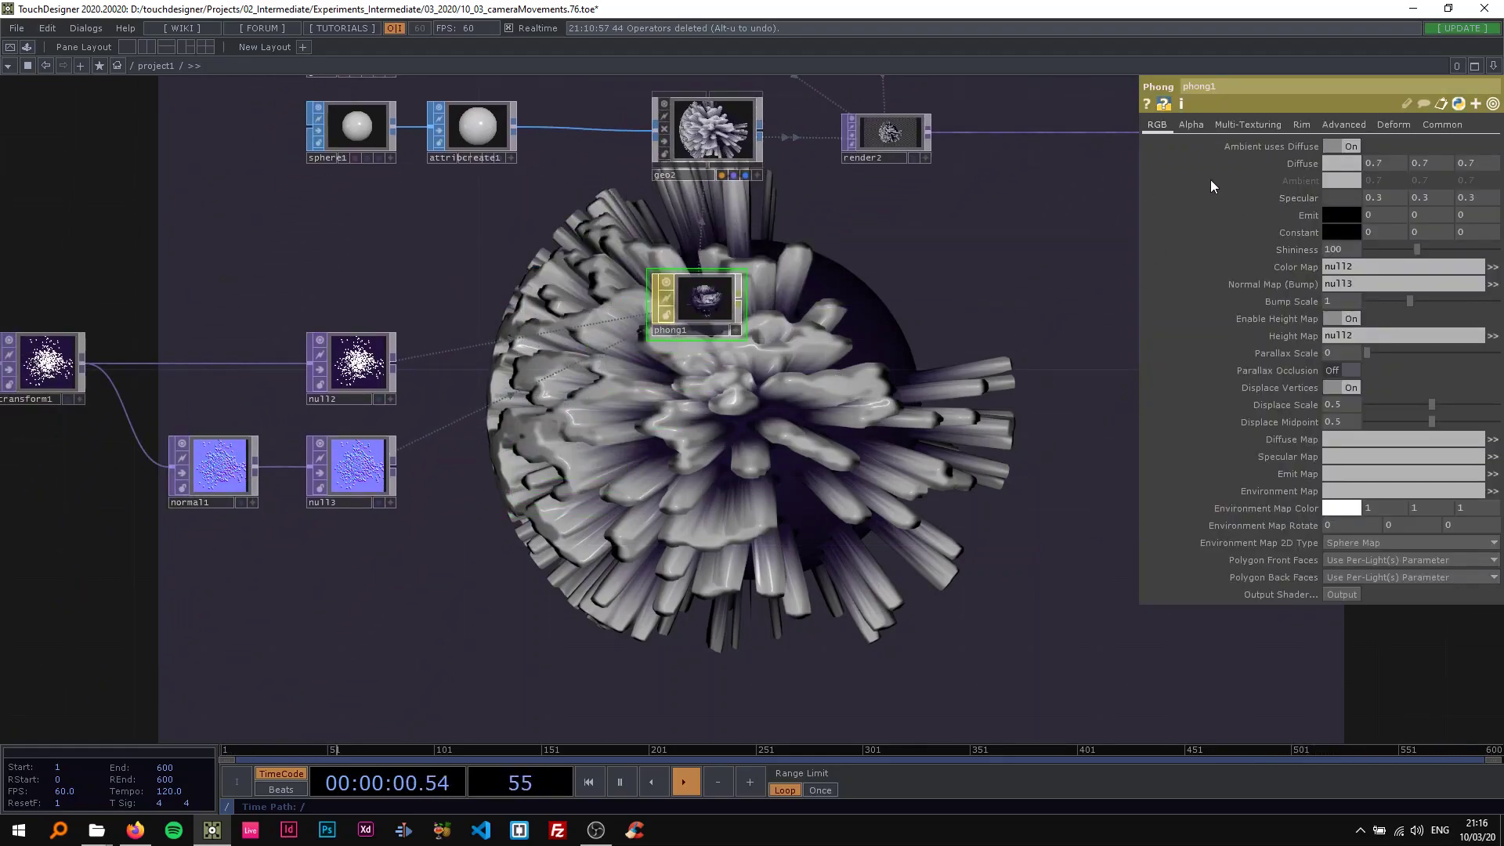
click(1443, 126)
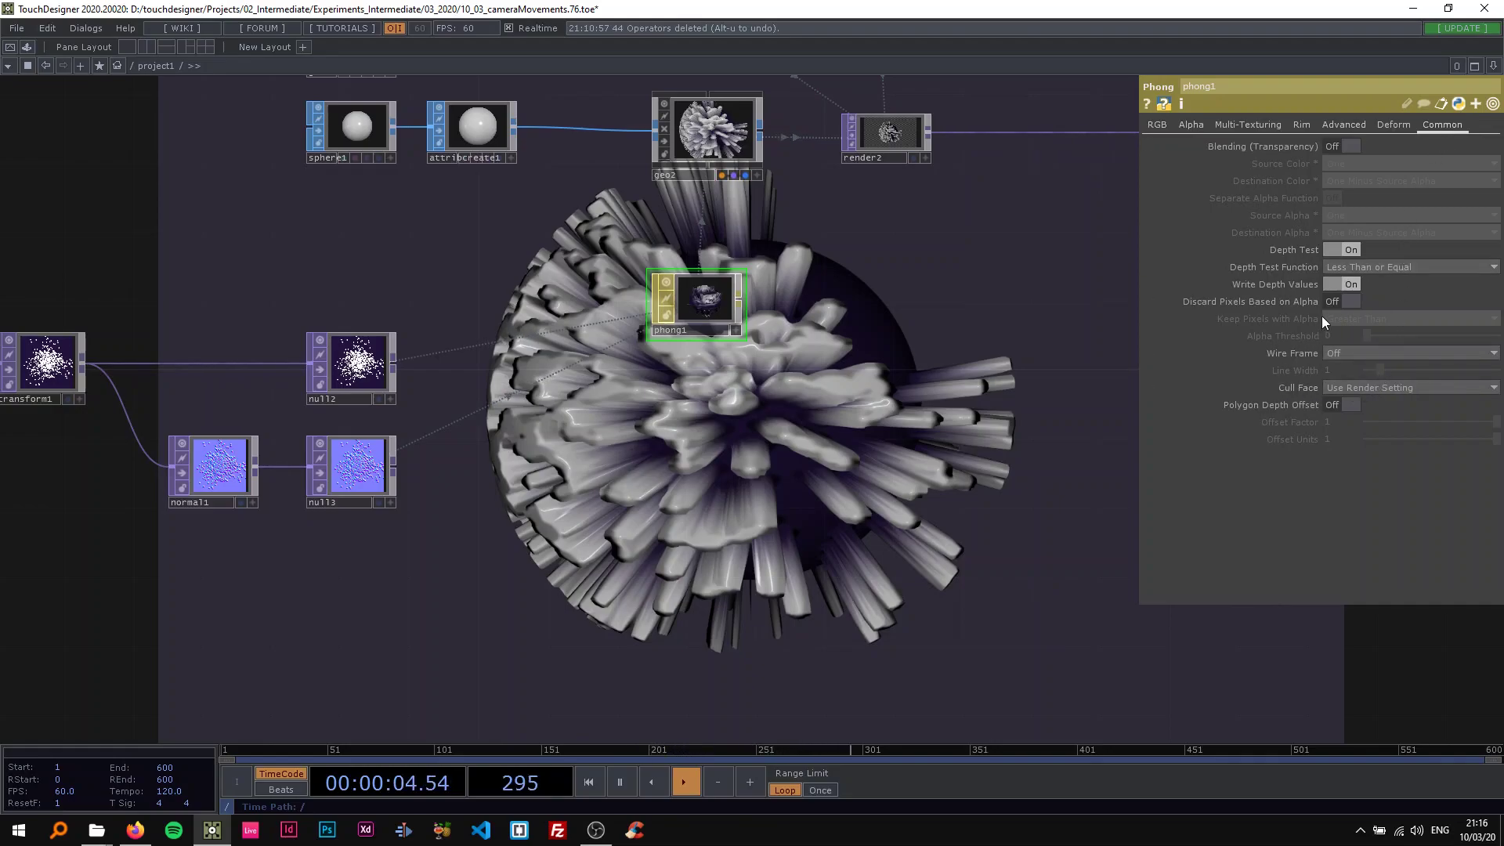
click(1346, 354)
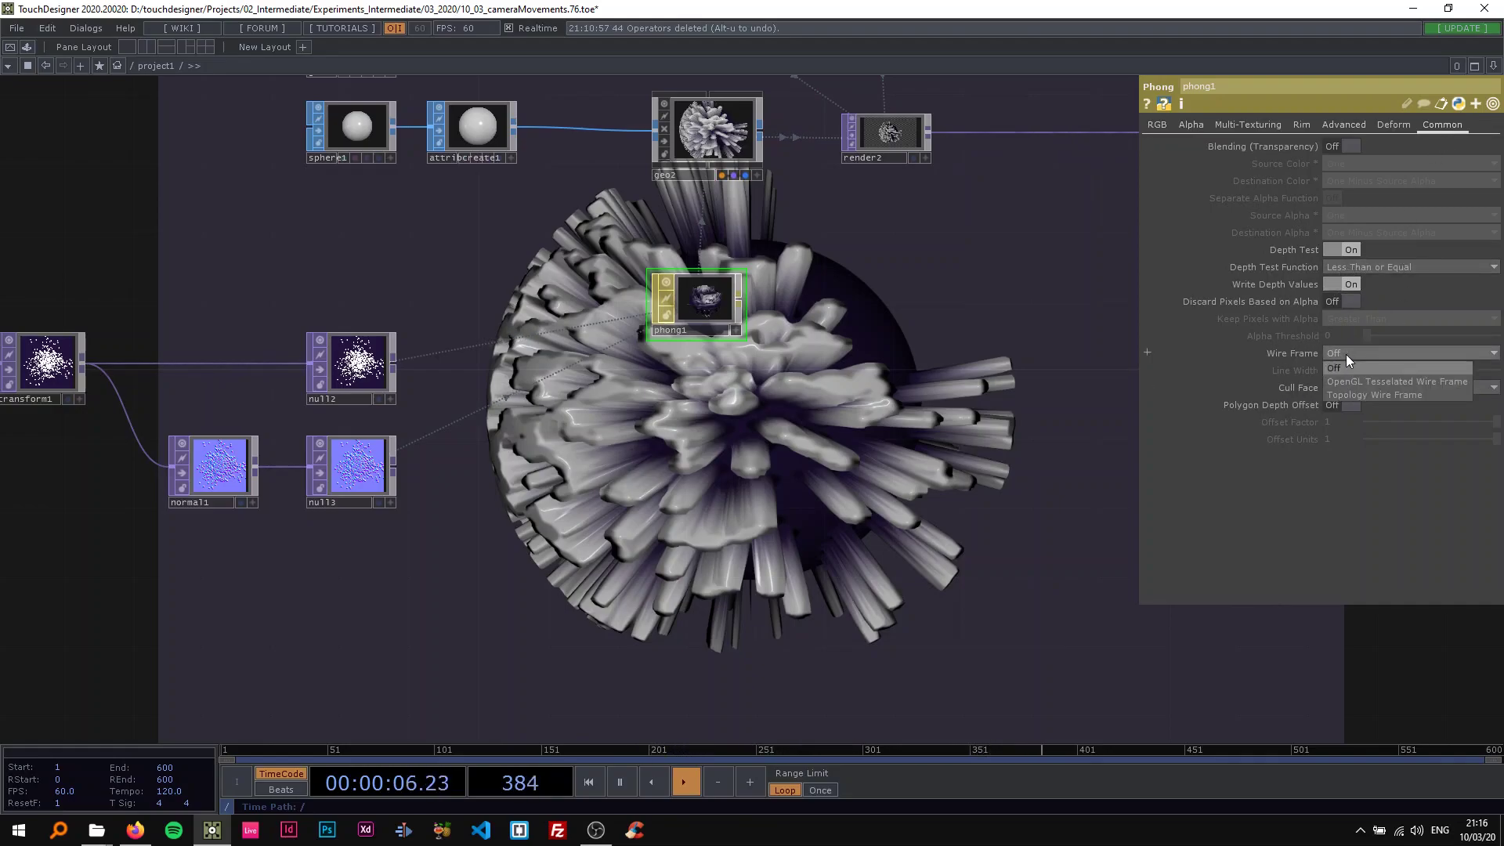
click(1366, 395)
drag(933, 446, 745, 436)
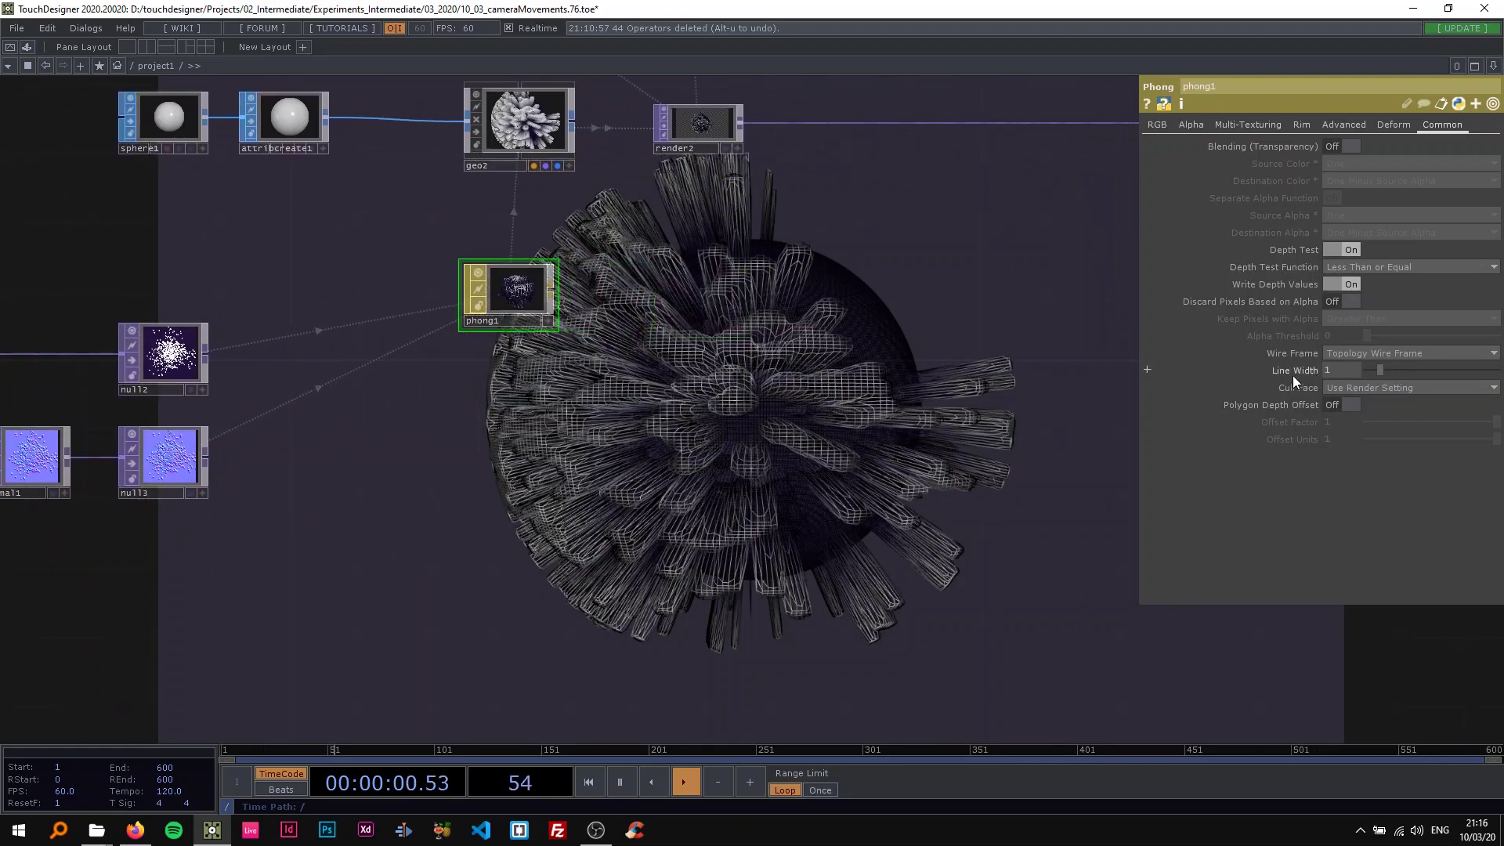
drag(722, 374, 658, 387)
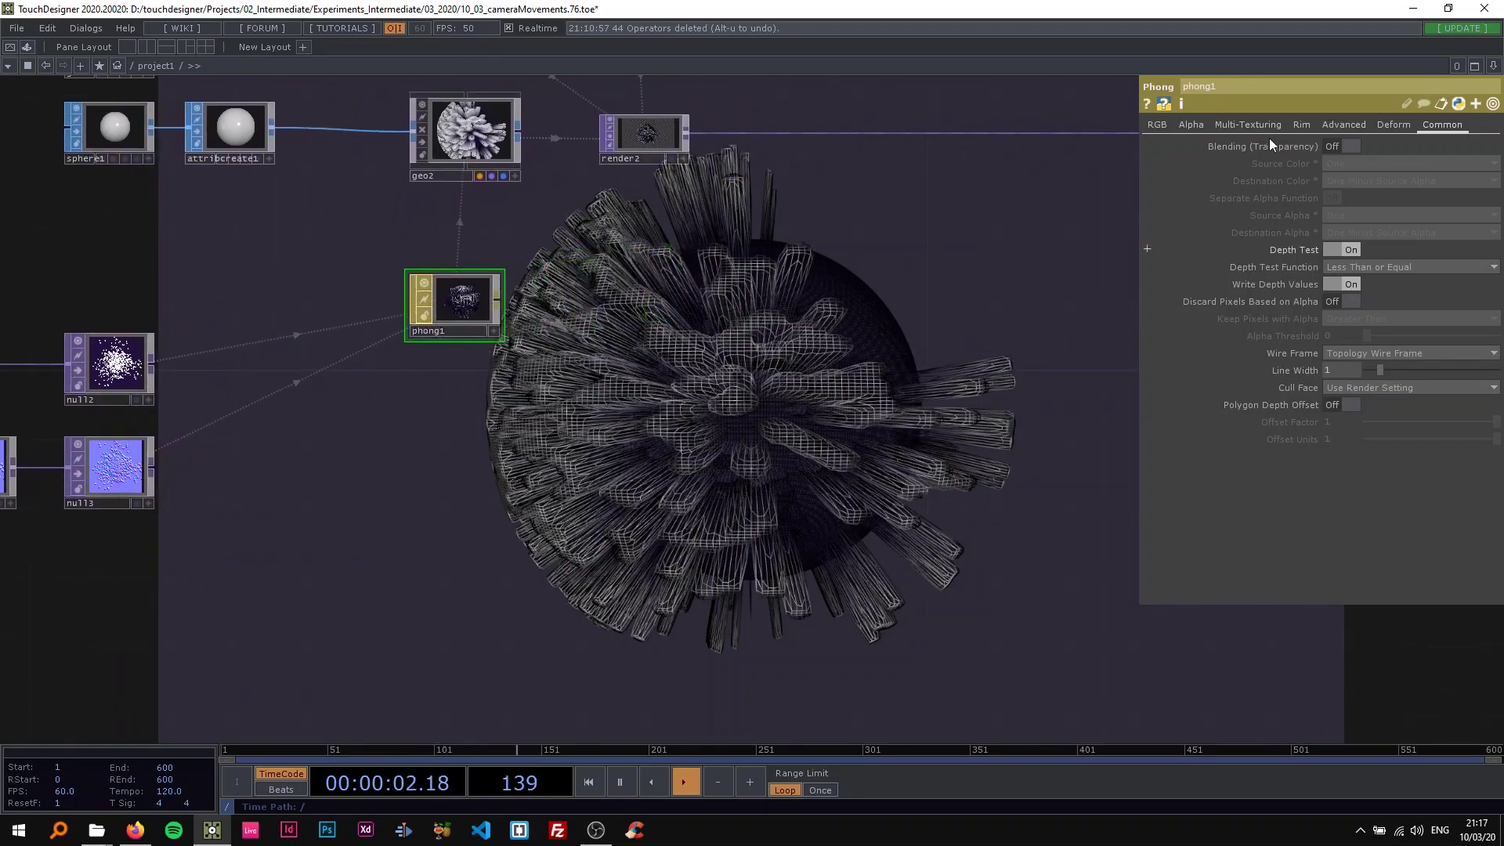
Step: Change phong1's Diffuse color to the light blue swatch with values 0.498, 0.592, 1
click(1159, 126)
click(1357, 168)
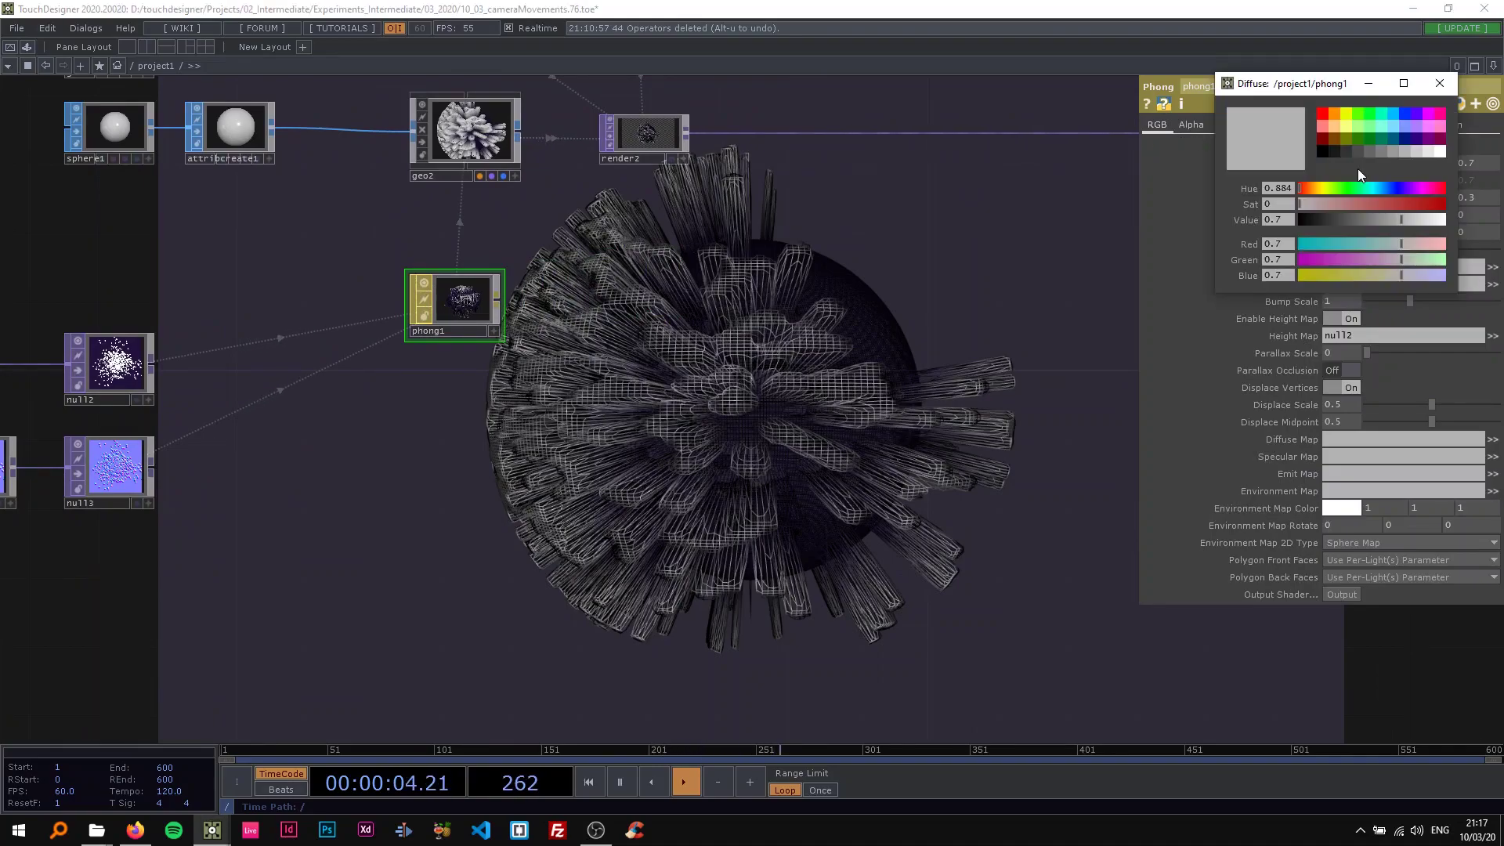
click(1402, 129)
click(1440, 84)
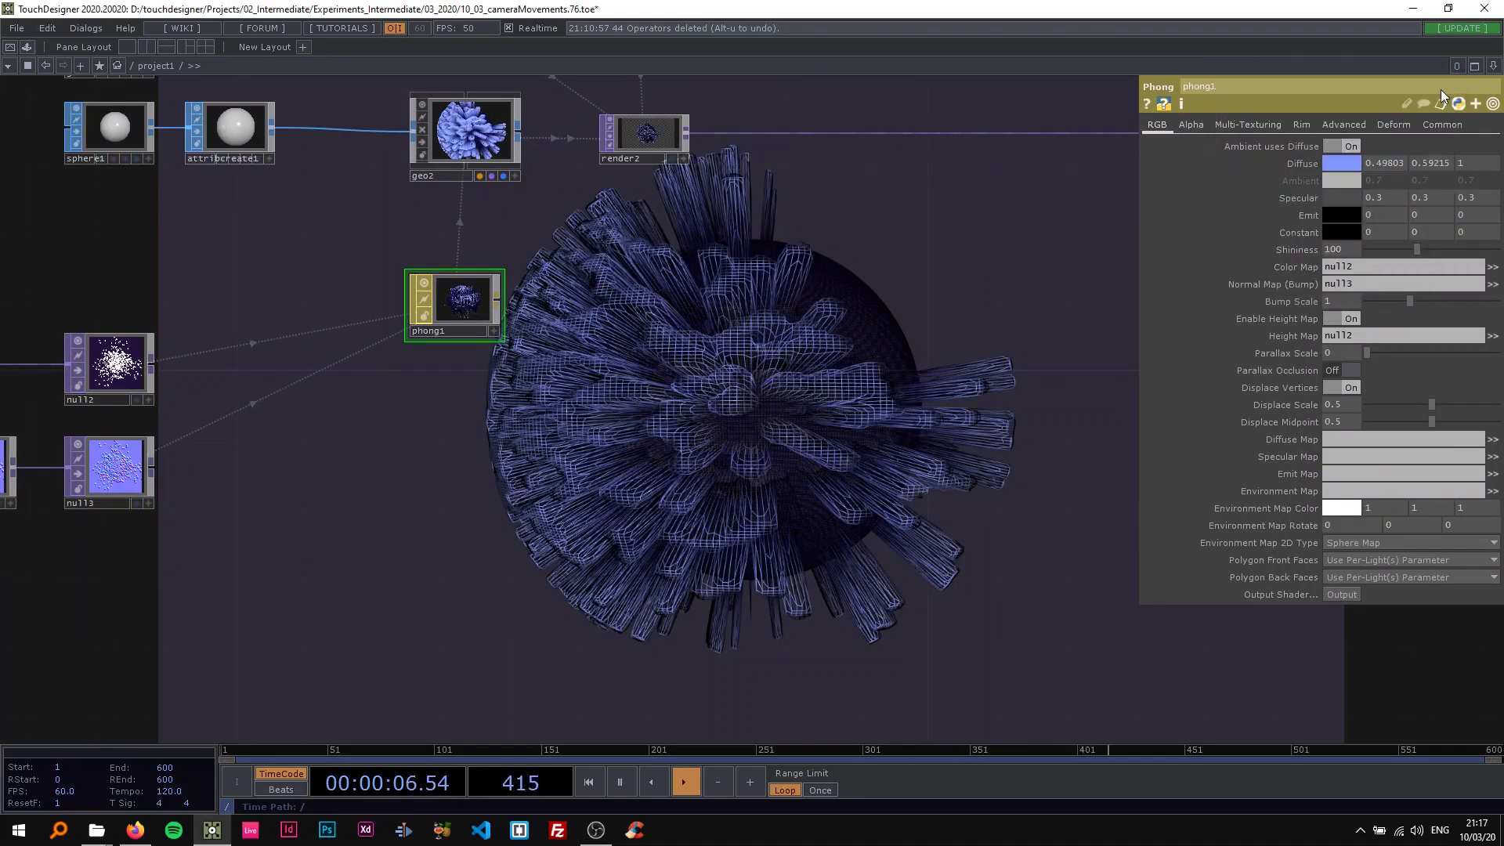
Step: Turn on Blending (Transparency) for phong1 and lower its Alpha Front to 0.6
click(1393, 125)
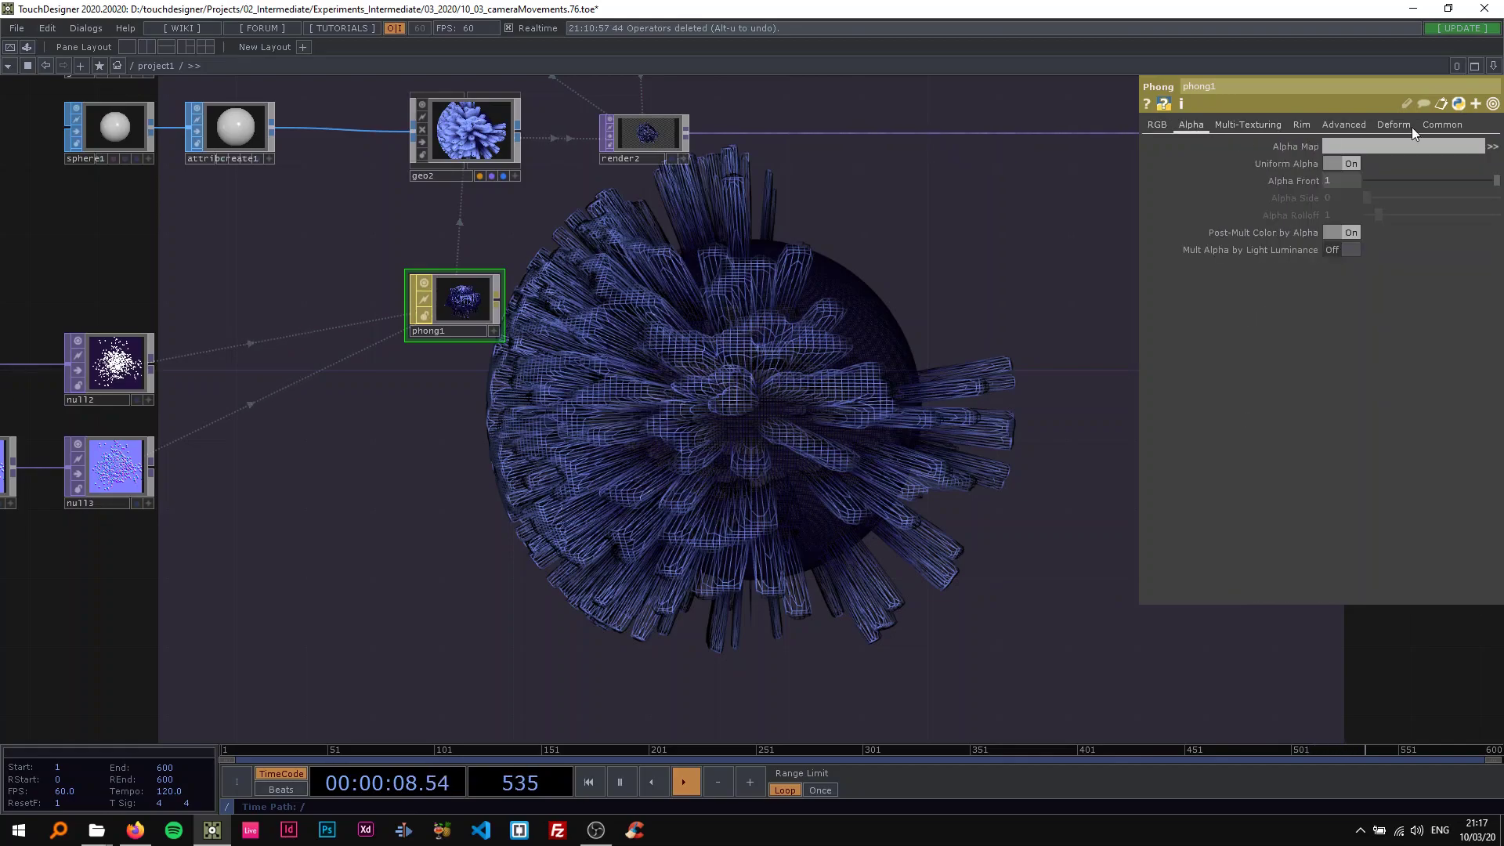
click(1441, 125)
click(1333, 145)
click(1191, 126)
text(.8)
key(Return)
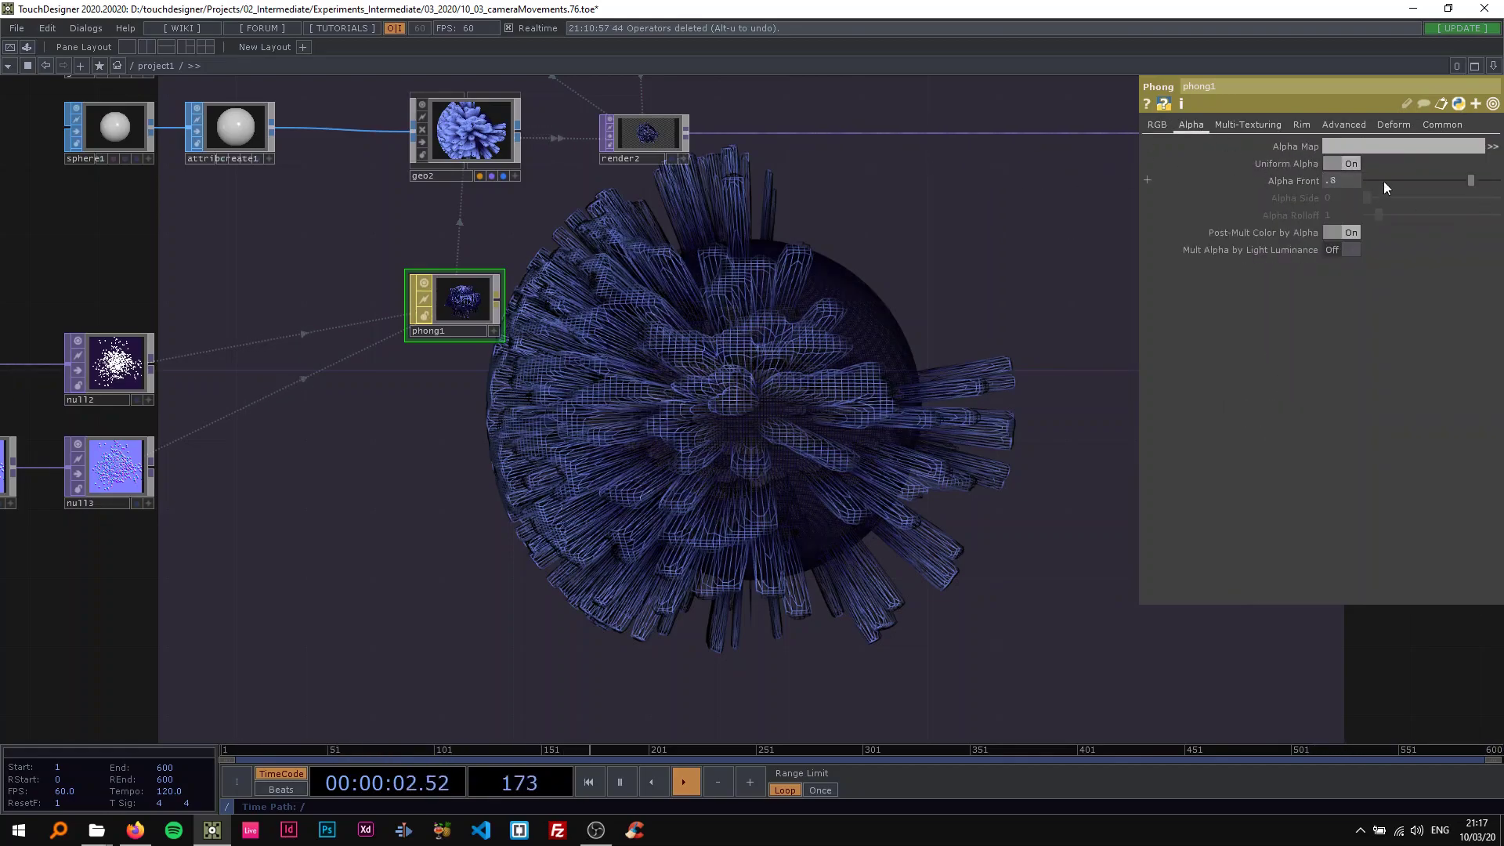
drag(1339, 181, 1329, 181)
text(6)
key(Return)
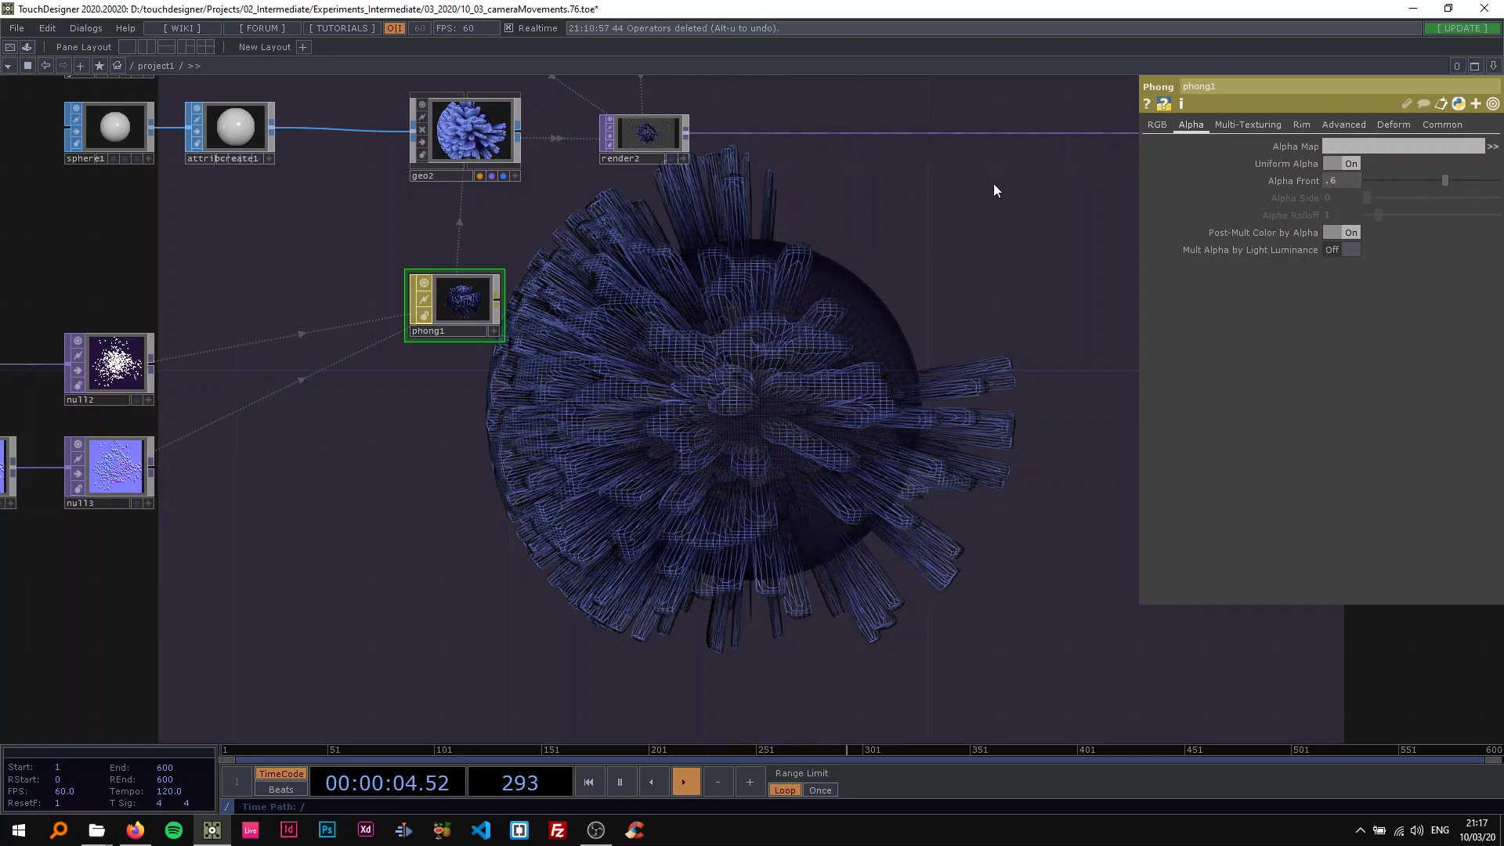
Step: Enable Rim Light 1 on phong1 and set its Rim Color to the light red swatch
click(1306, 127)
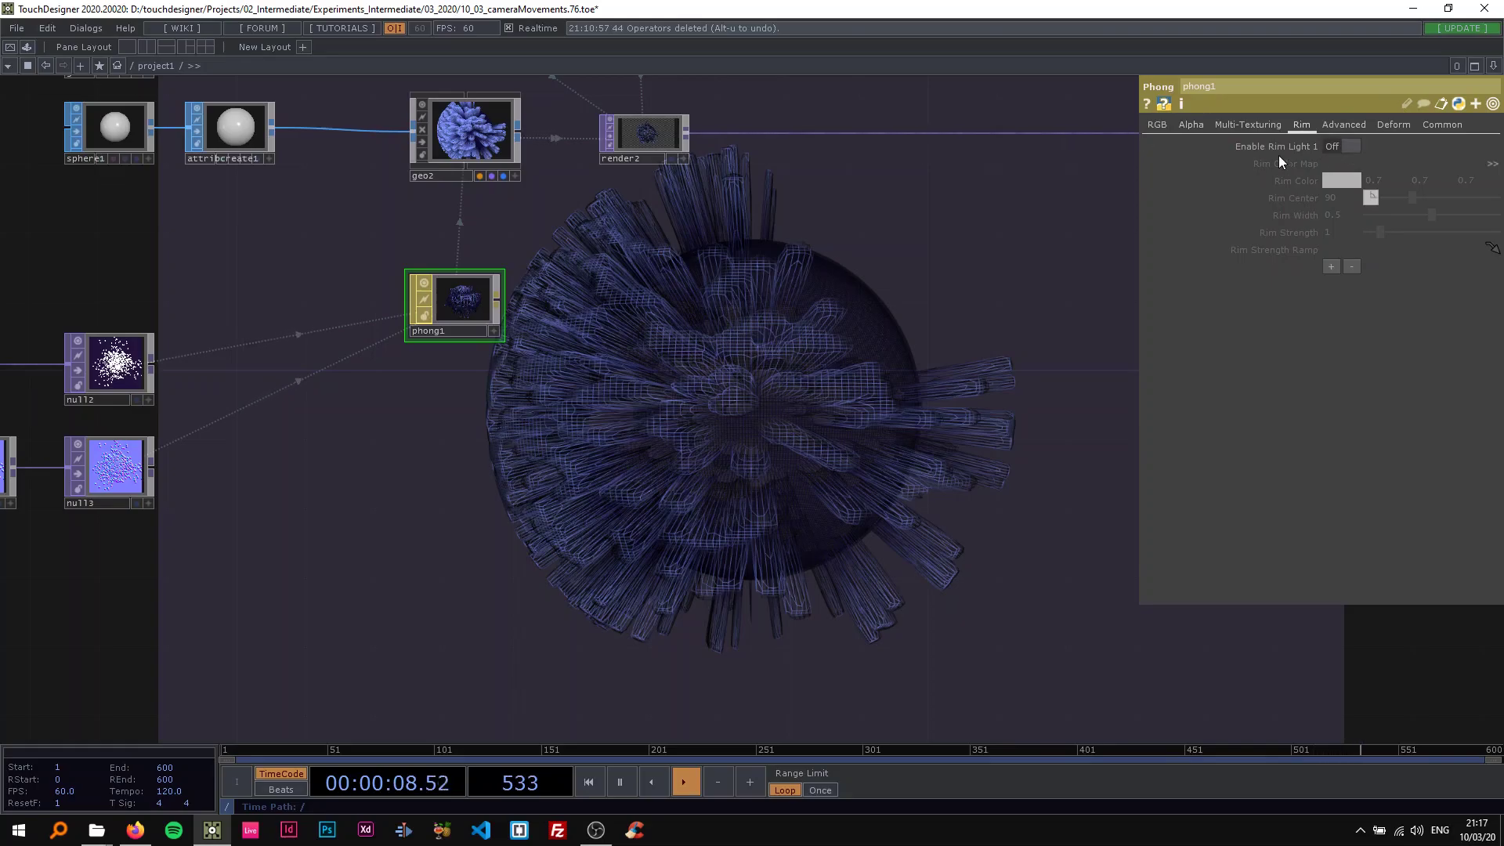
click(1332, 145)
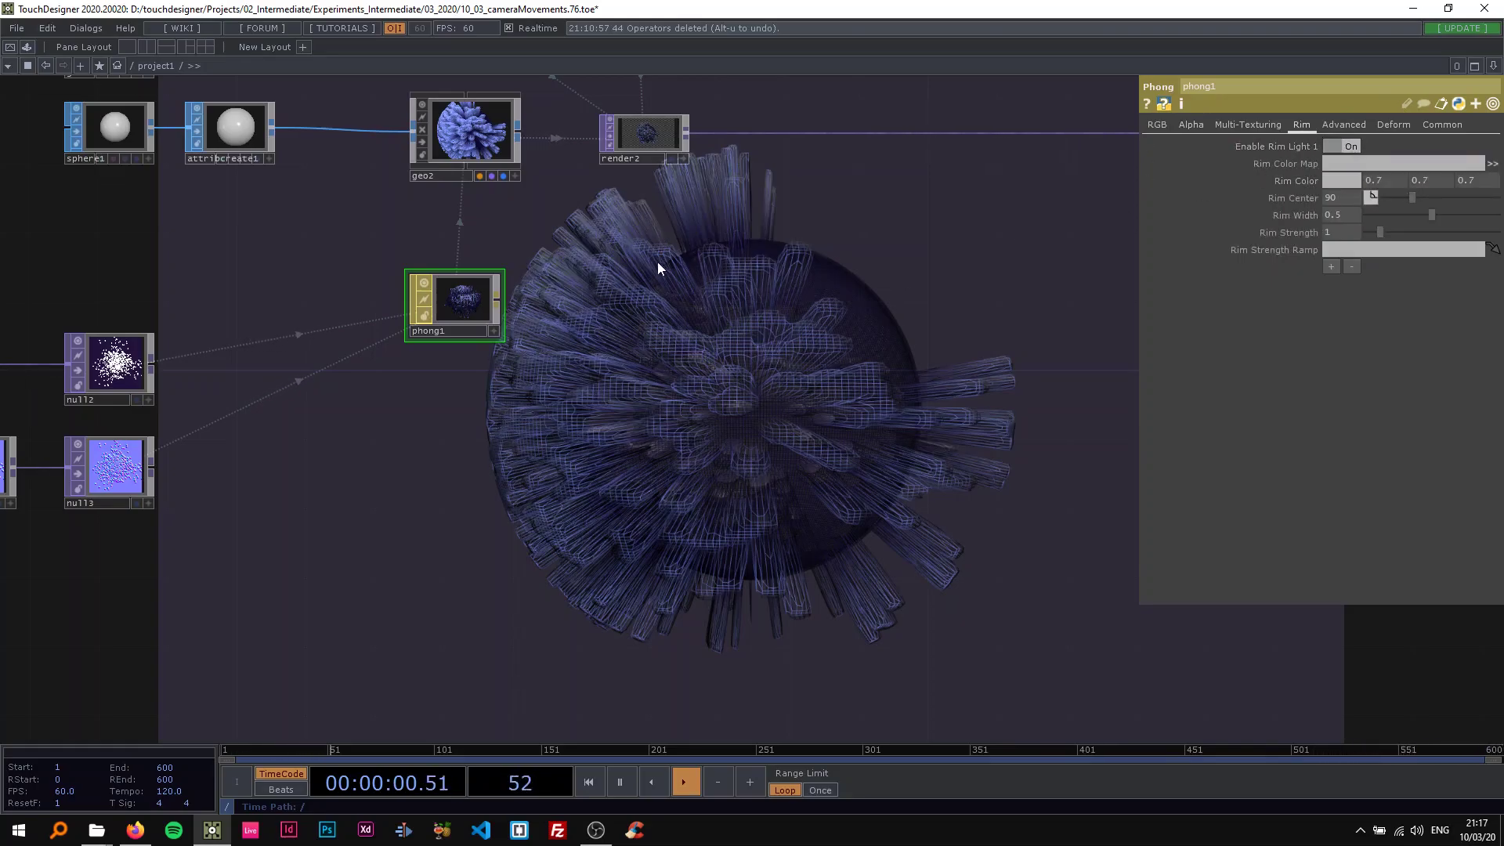
click(1342, 181)
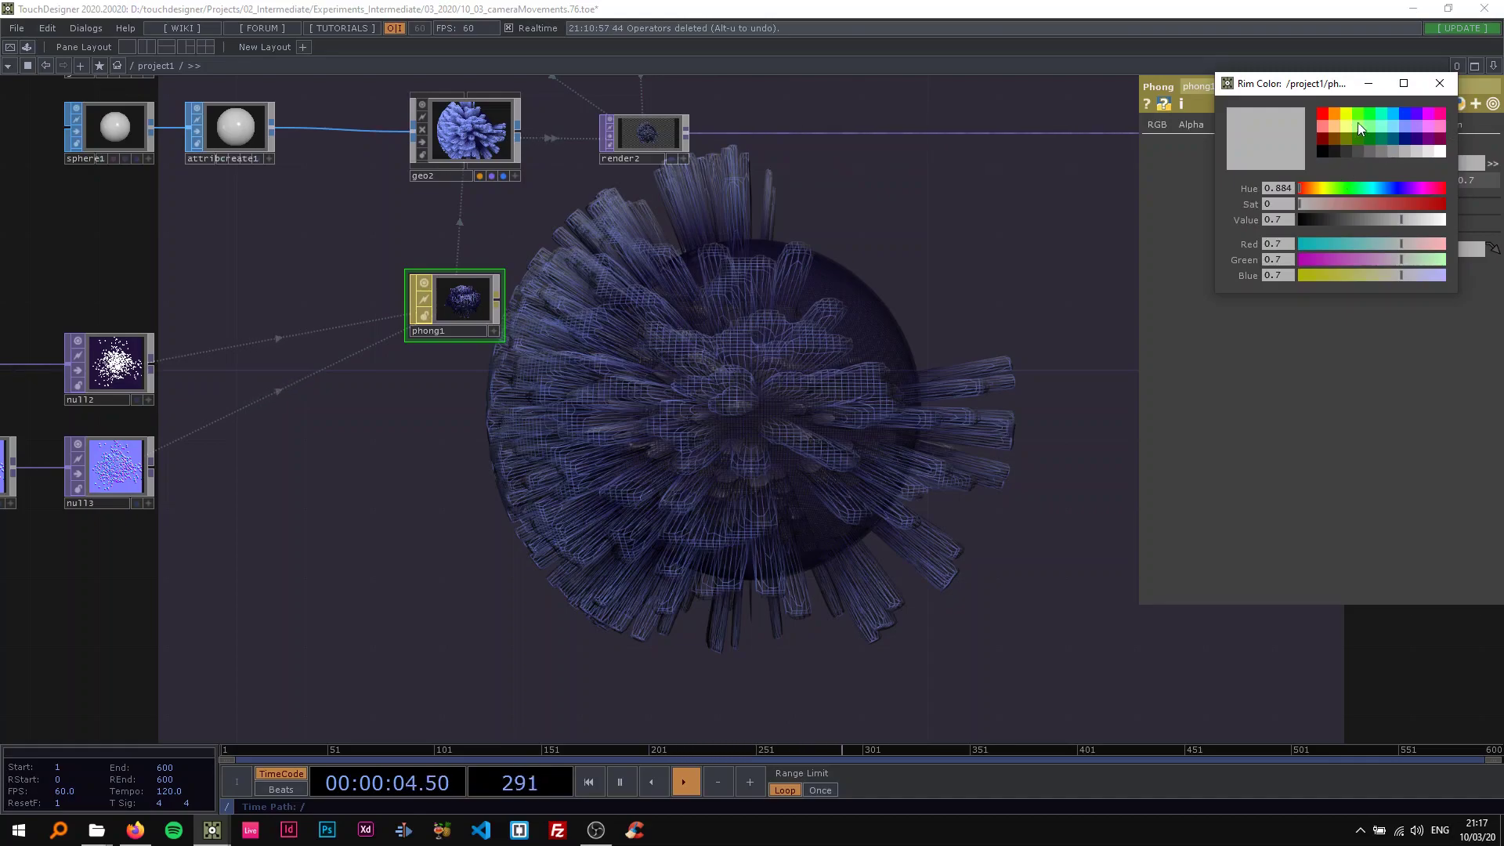
click(1322, 122)
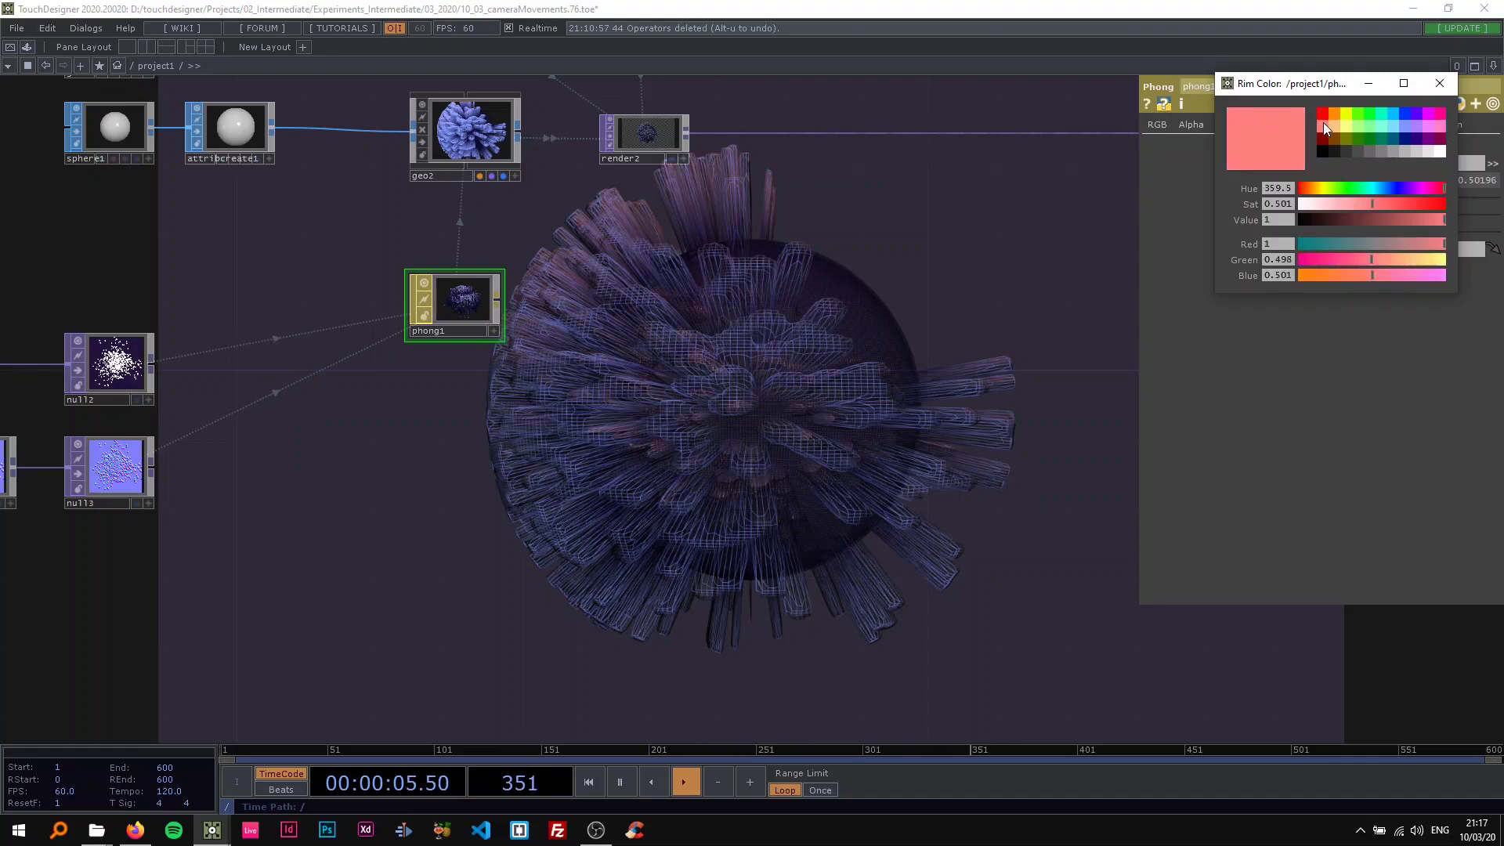
click(1440, 83)
Step: Set phong1's Rim Width to 0.7, then try a higher Rim Strength and undo it
click(1334, 216)
text(0.7)
key(Return)
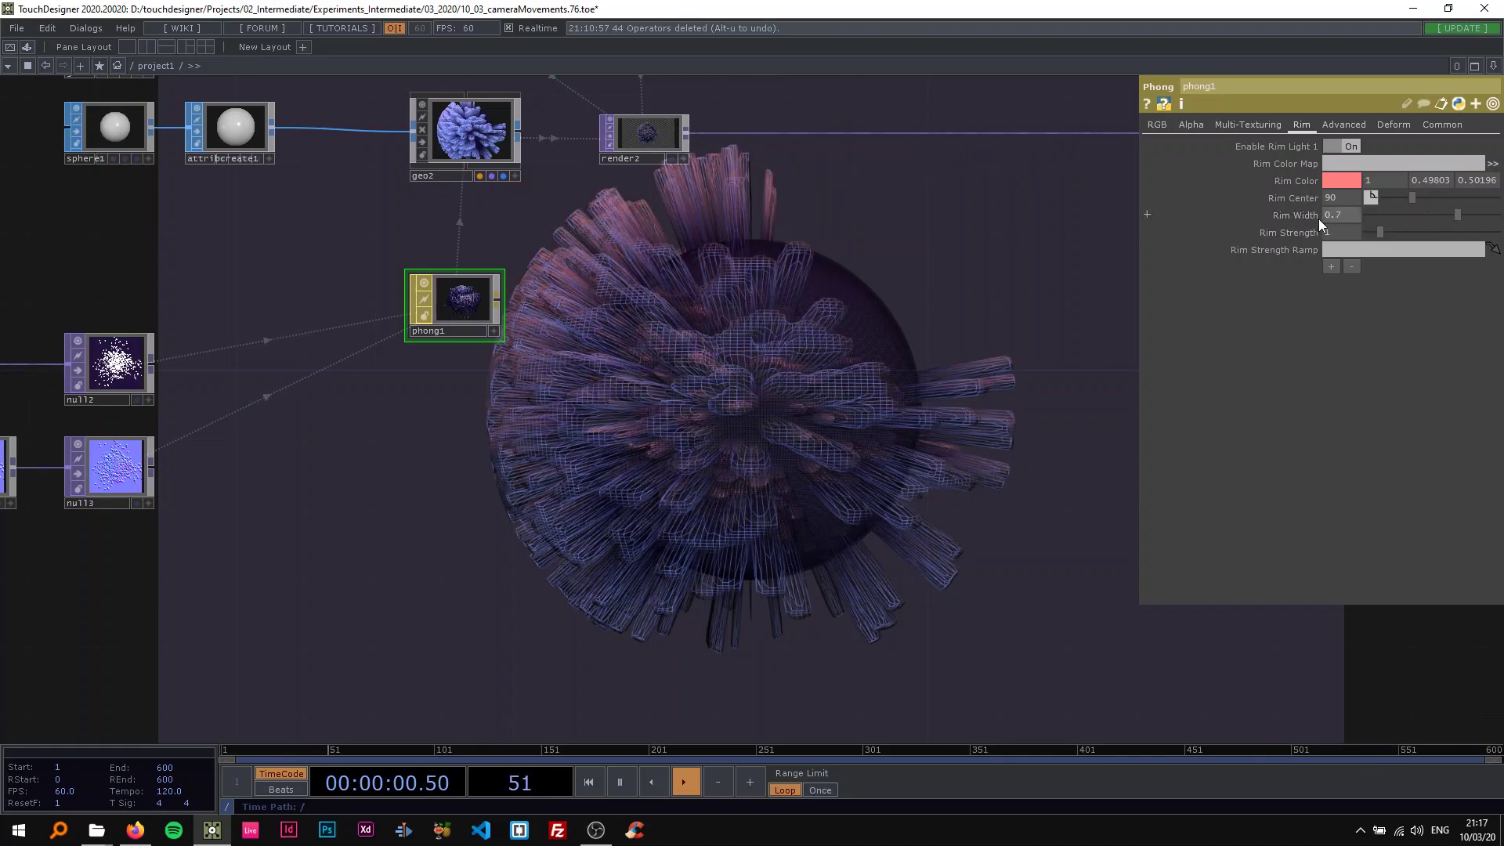
drag(1380, 234, 1398, 234)
key(ctrl+z)
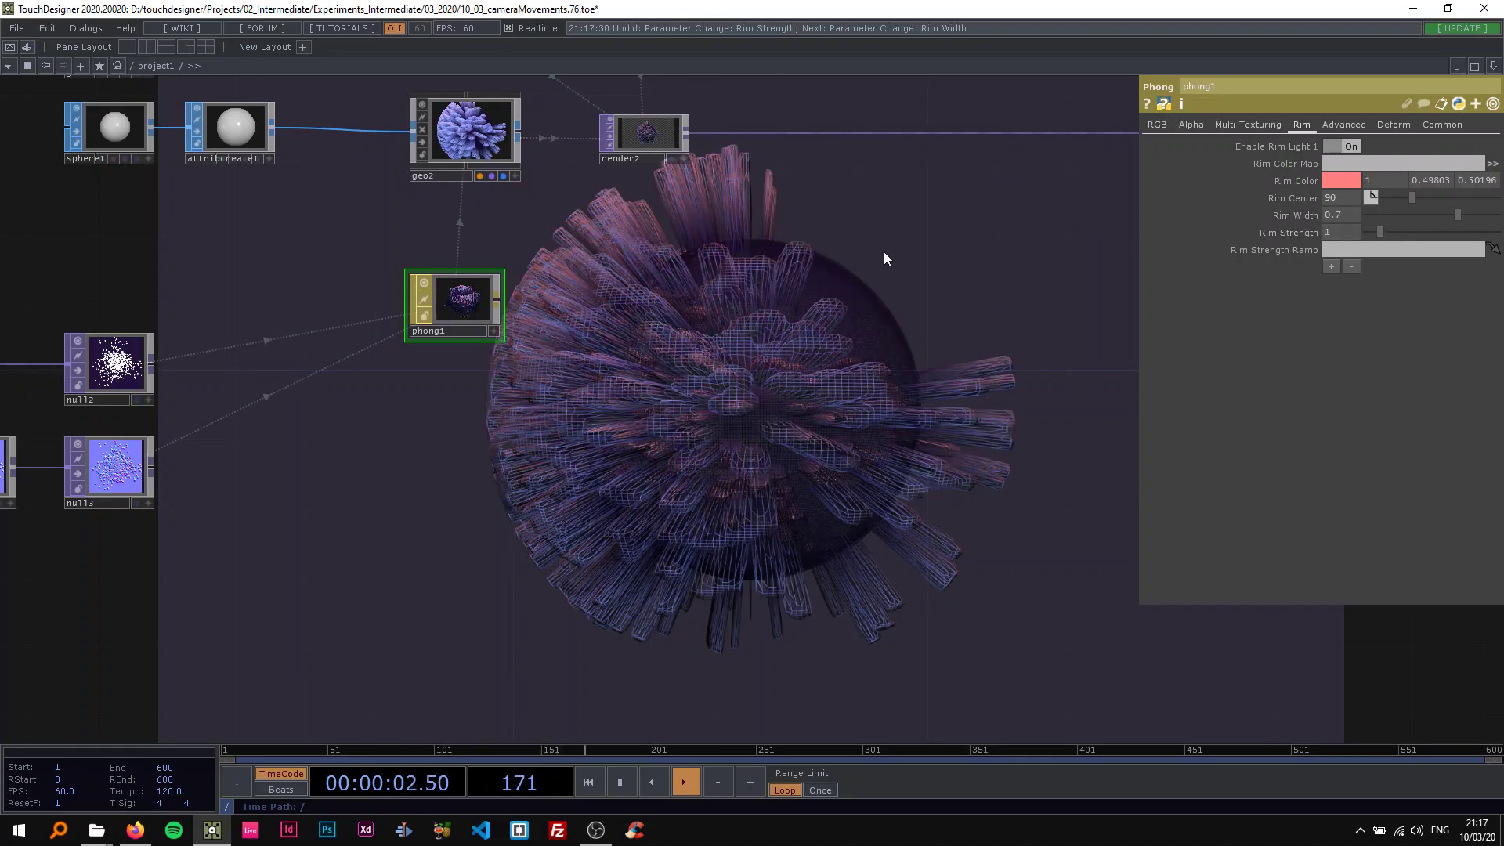
scroll(846, 267, down, 5)
drag(670, 402, 753, 331)
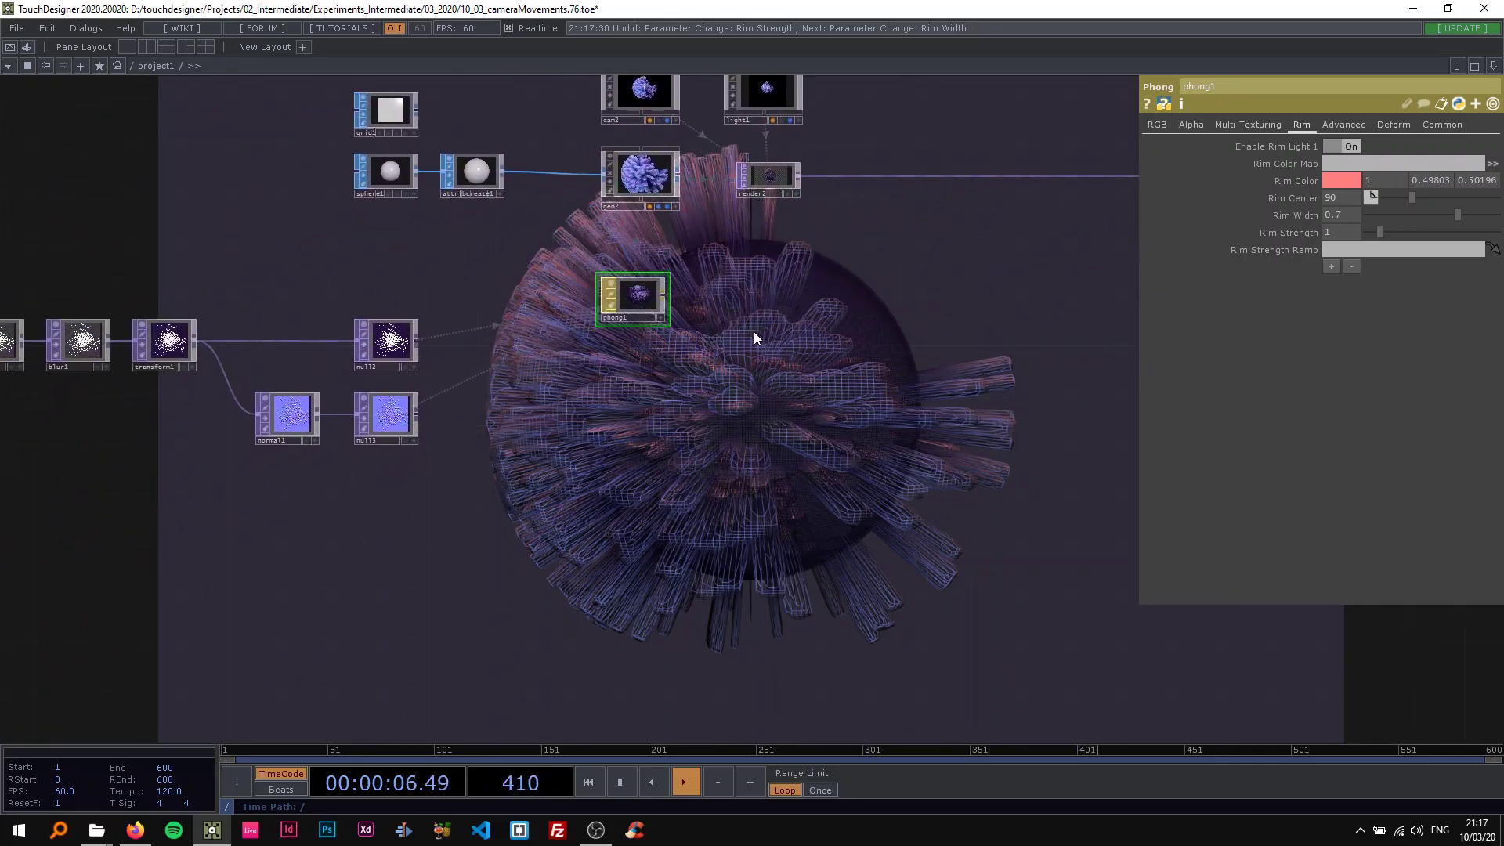
drag(773, 427, 997, 402)
drag(835, 413, 561, 498)
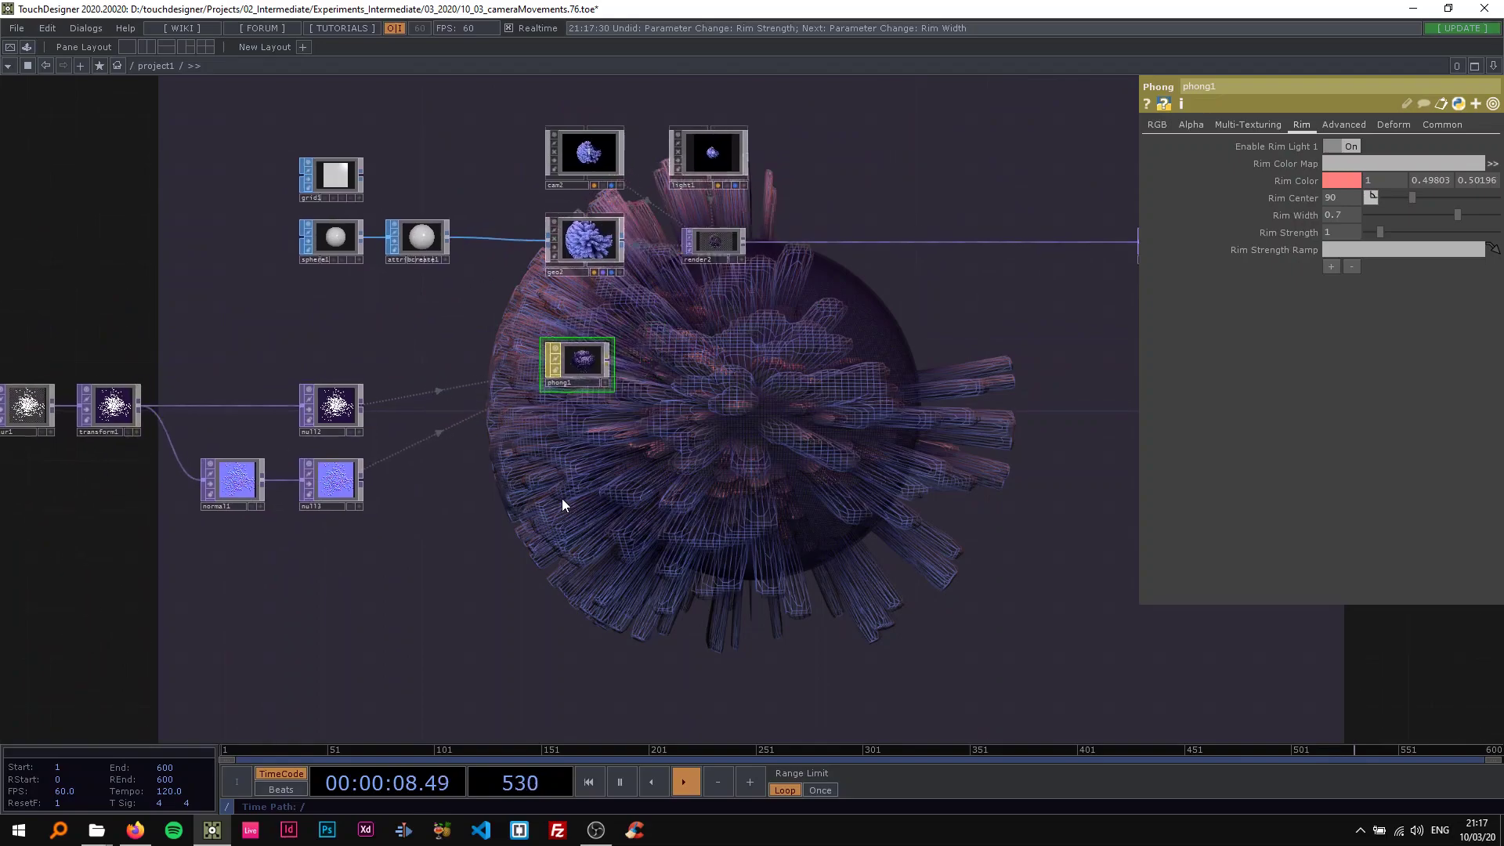
drag(647, 335, 631, 425)
scroll(736, 416, down, 2)
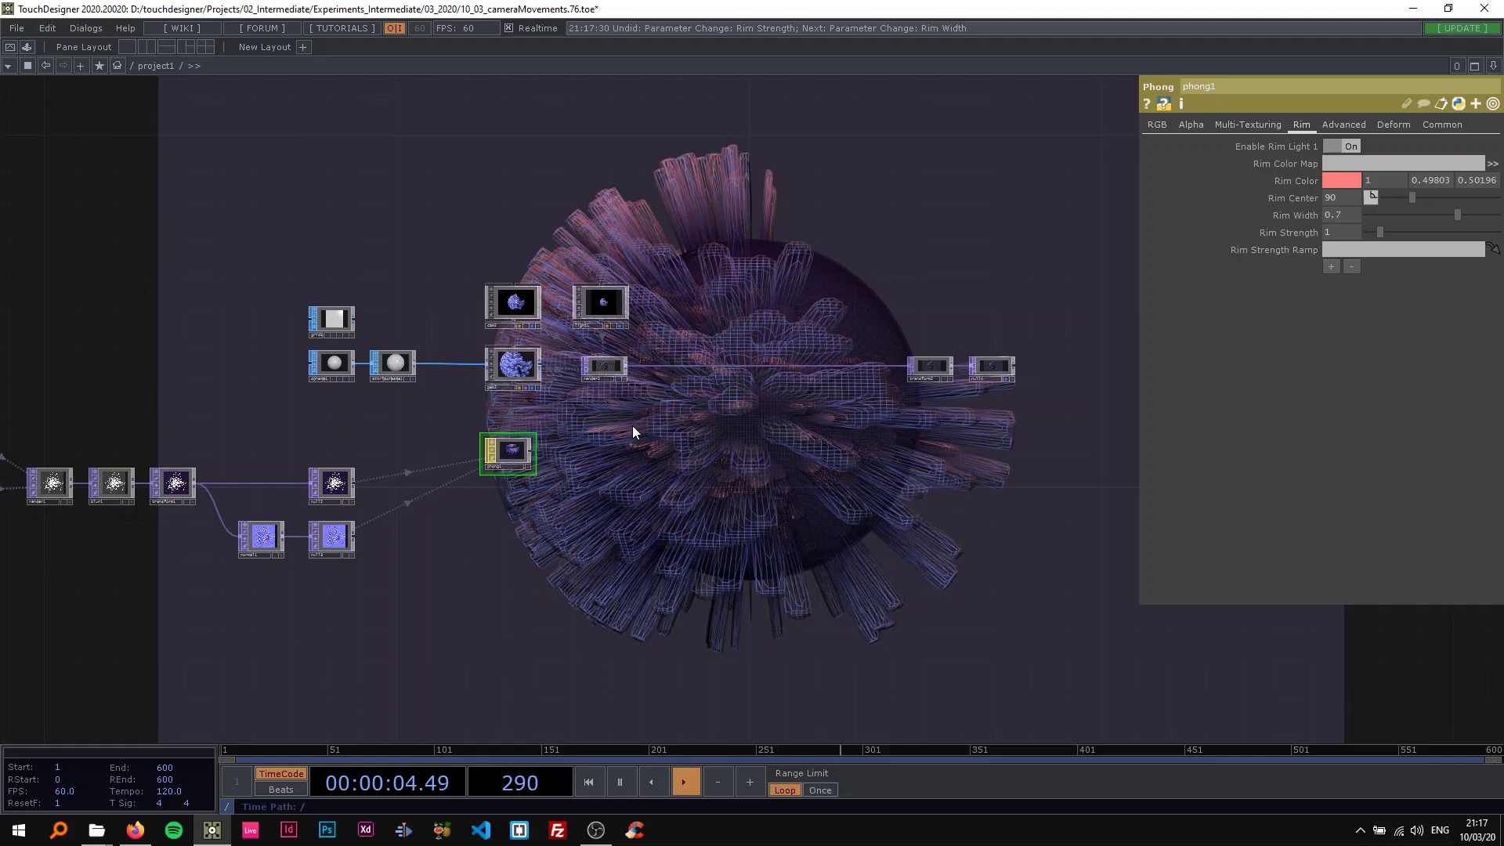
scroll(641, 444, up, 2)
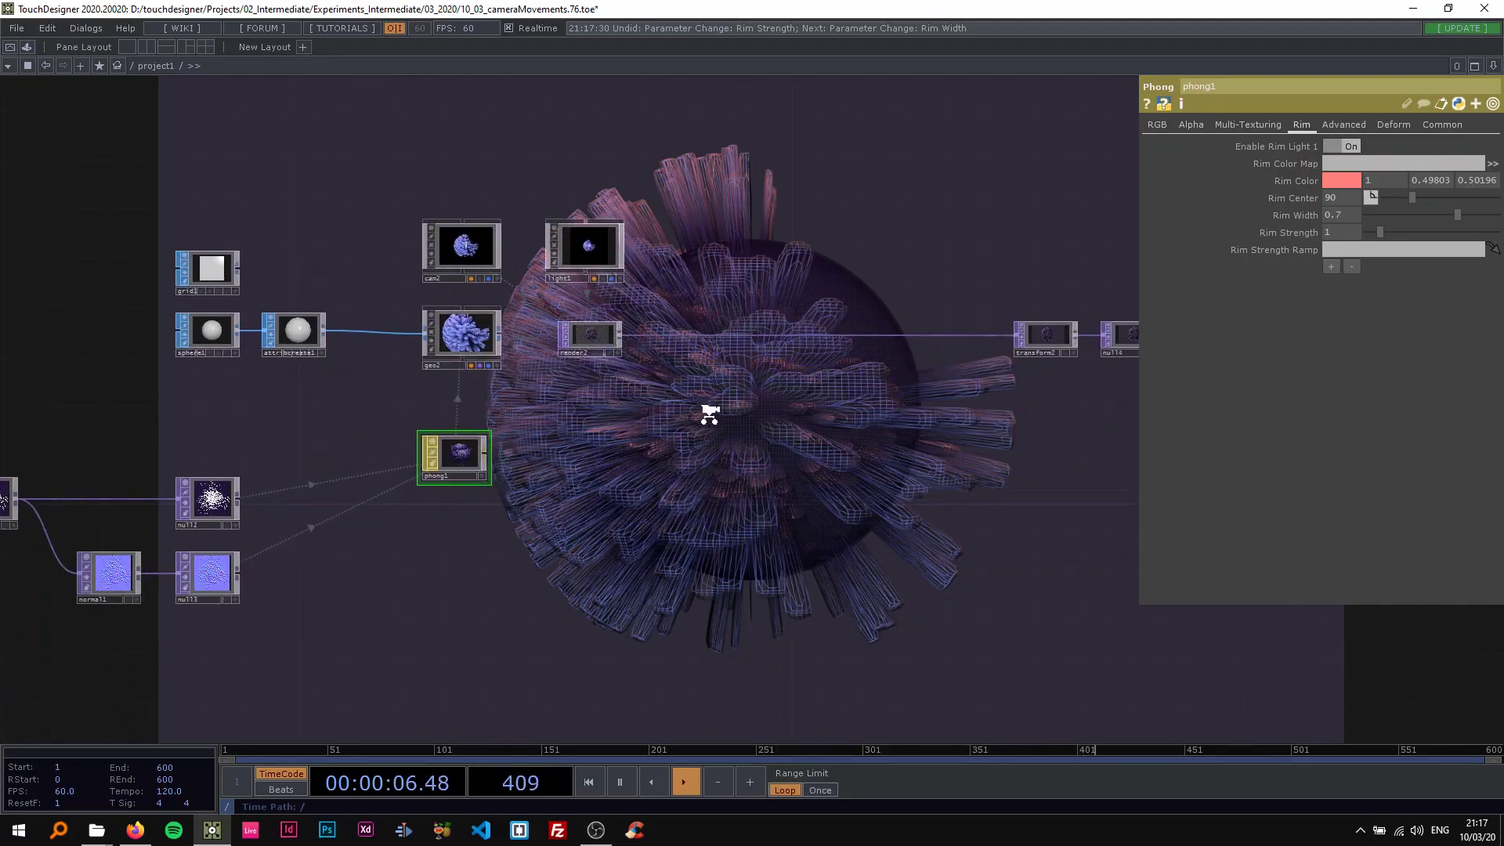
scroll(736, 373, down, 3)
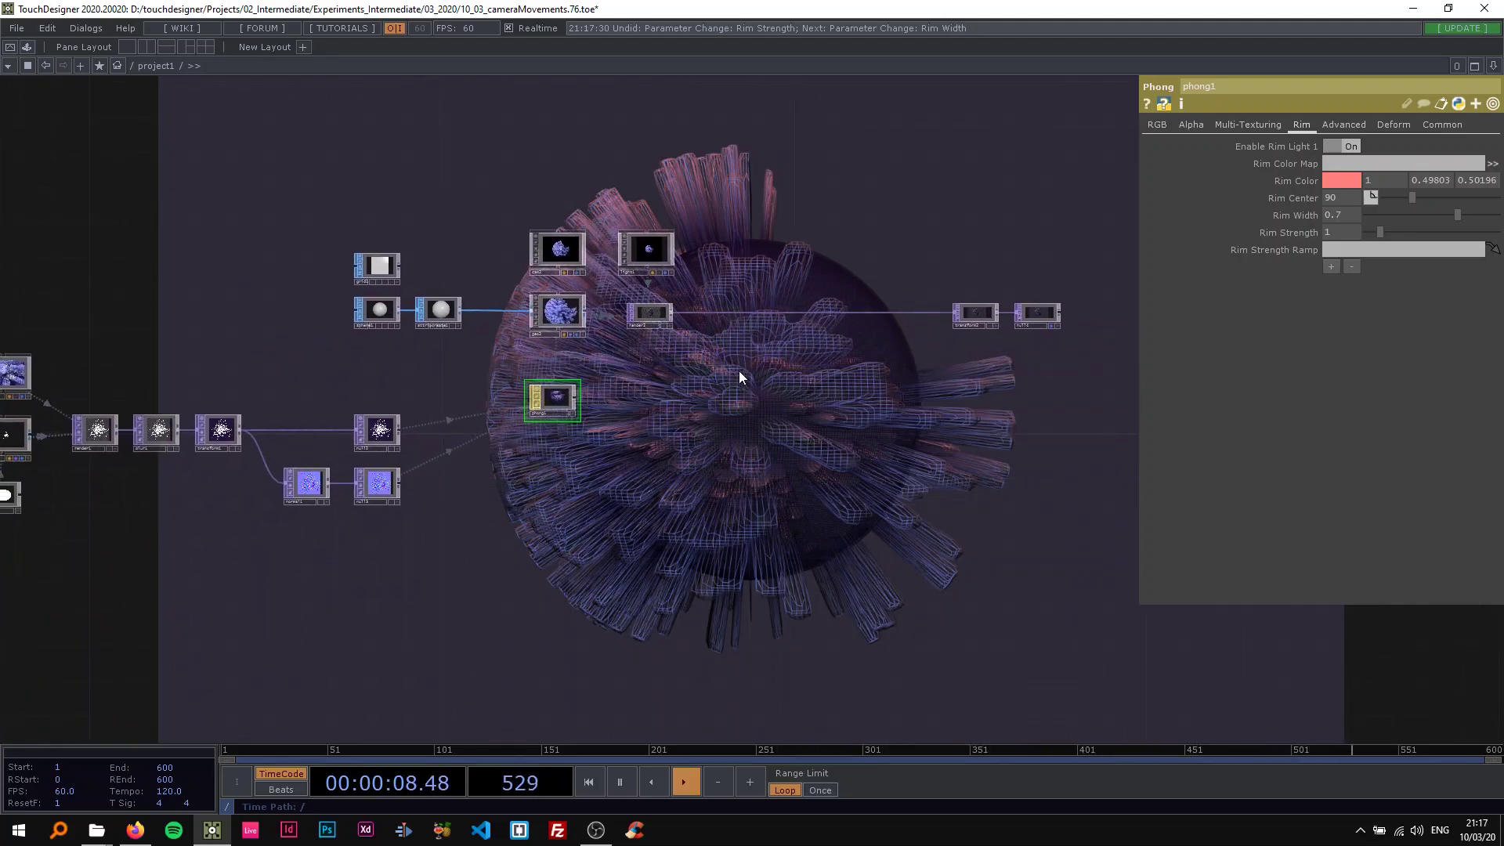
scroll(556, 247, up, 2)
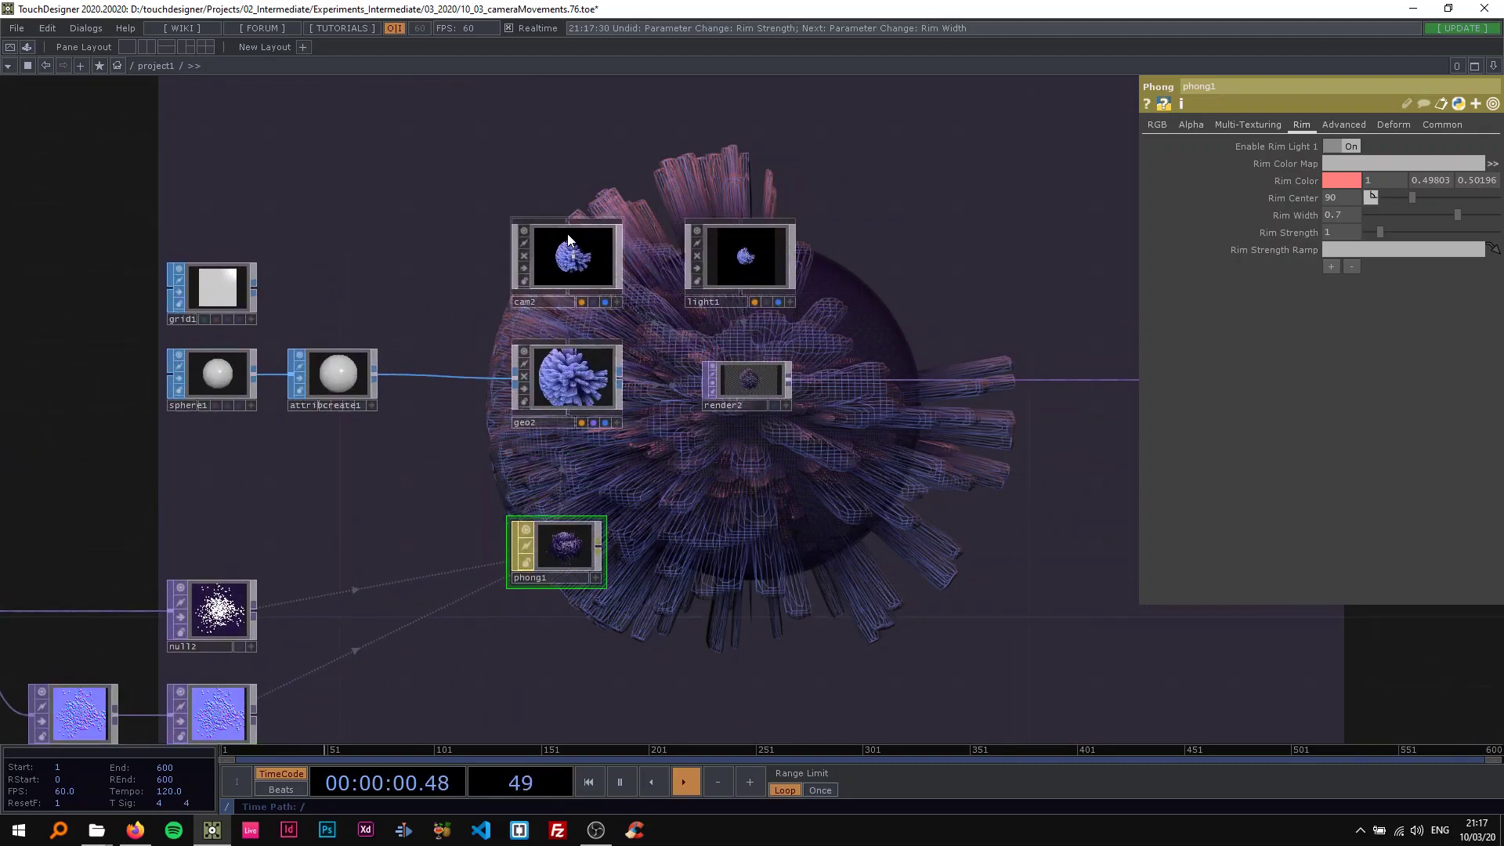
Step: Add a Null COMP to the network beside the camera cam2
click(562, 252)
drag(359, 217, 523, 247)
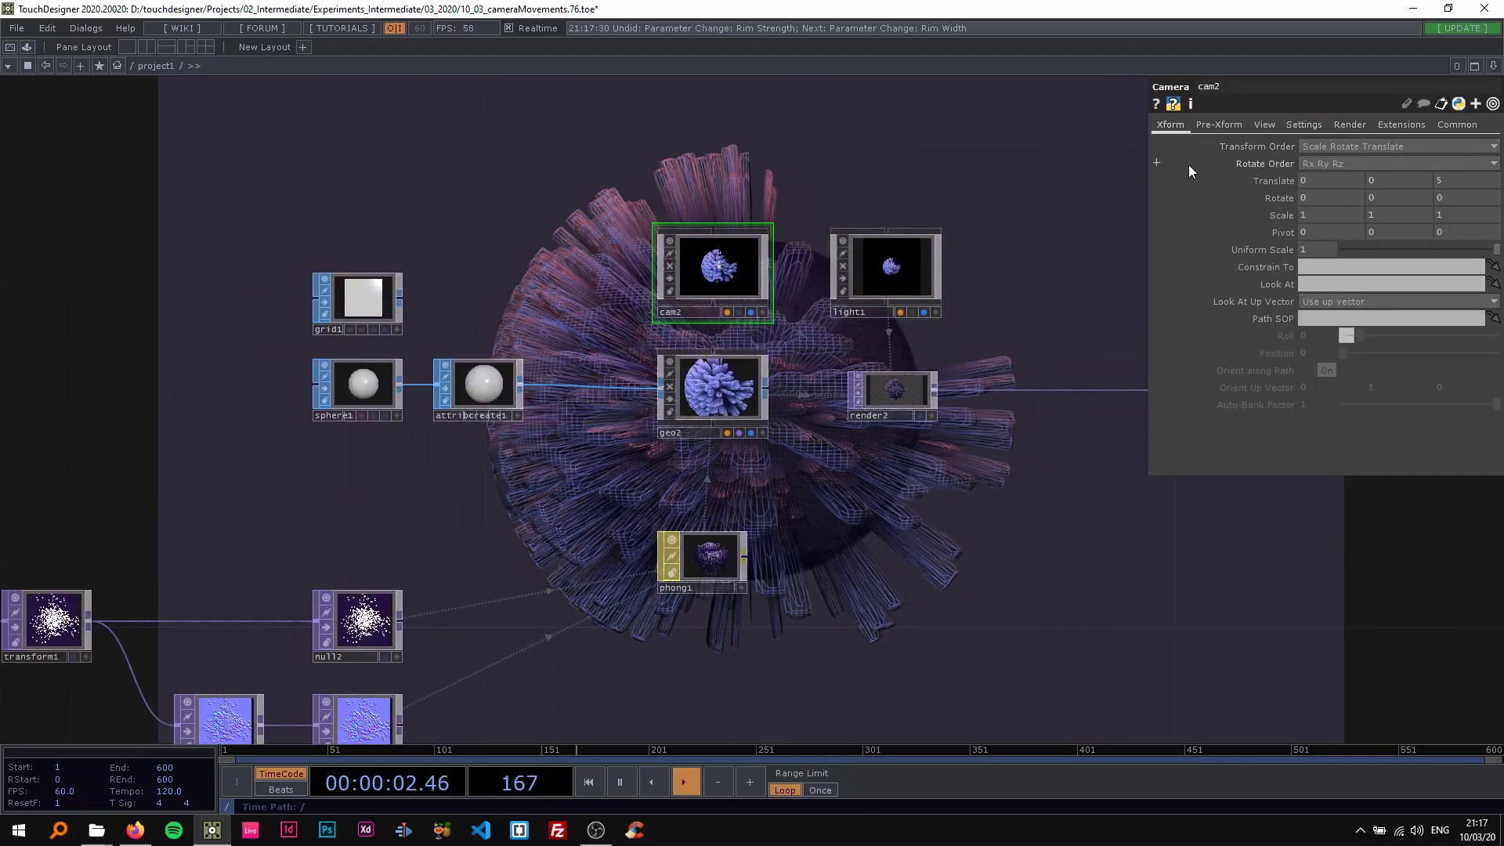
drag(589, 153, 470, 341)
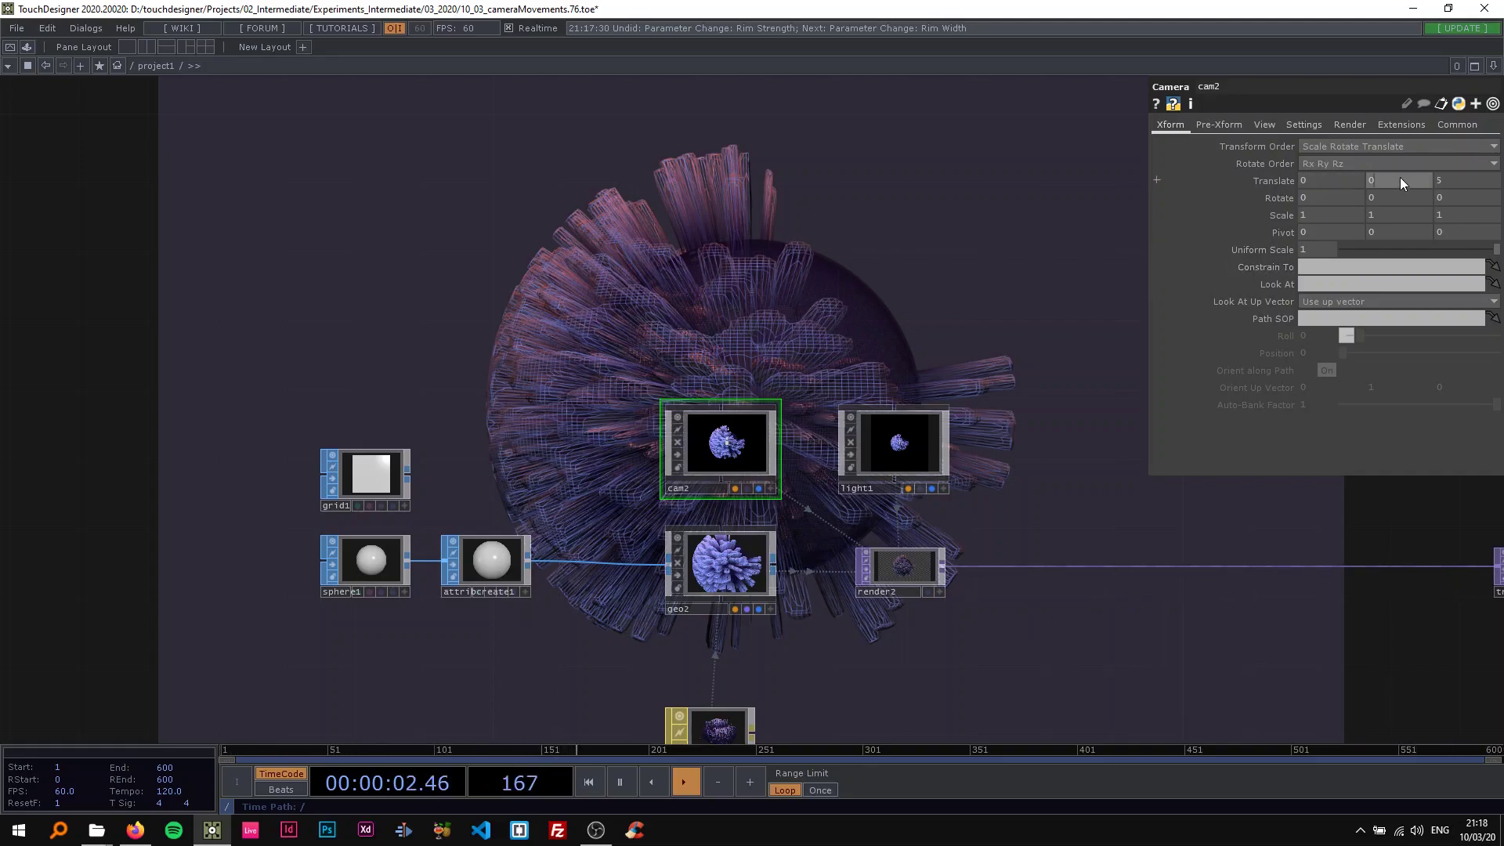
drag(602, 309, 515, 258)
middle_drag(493, 322, 487, 335)
drag(486, 335, 557, 269)
key(Tab)
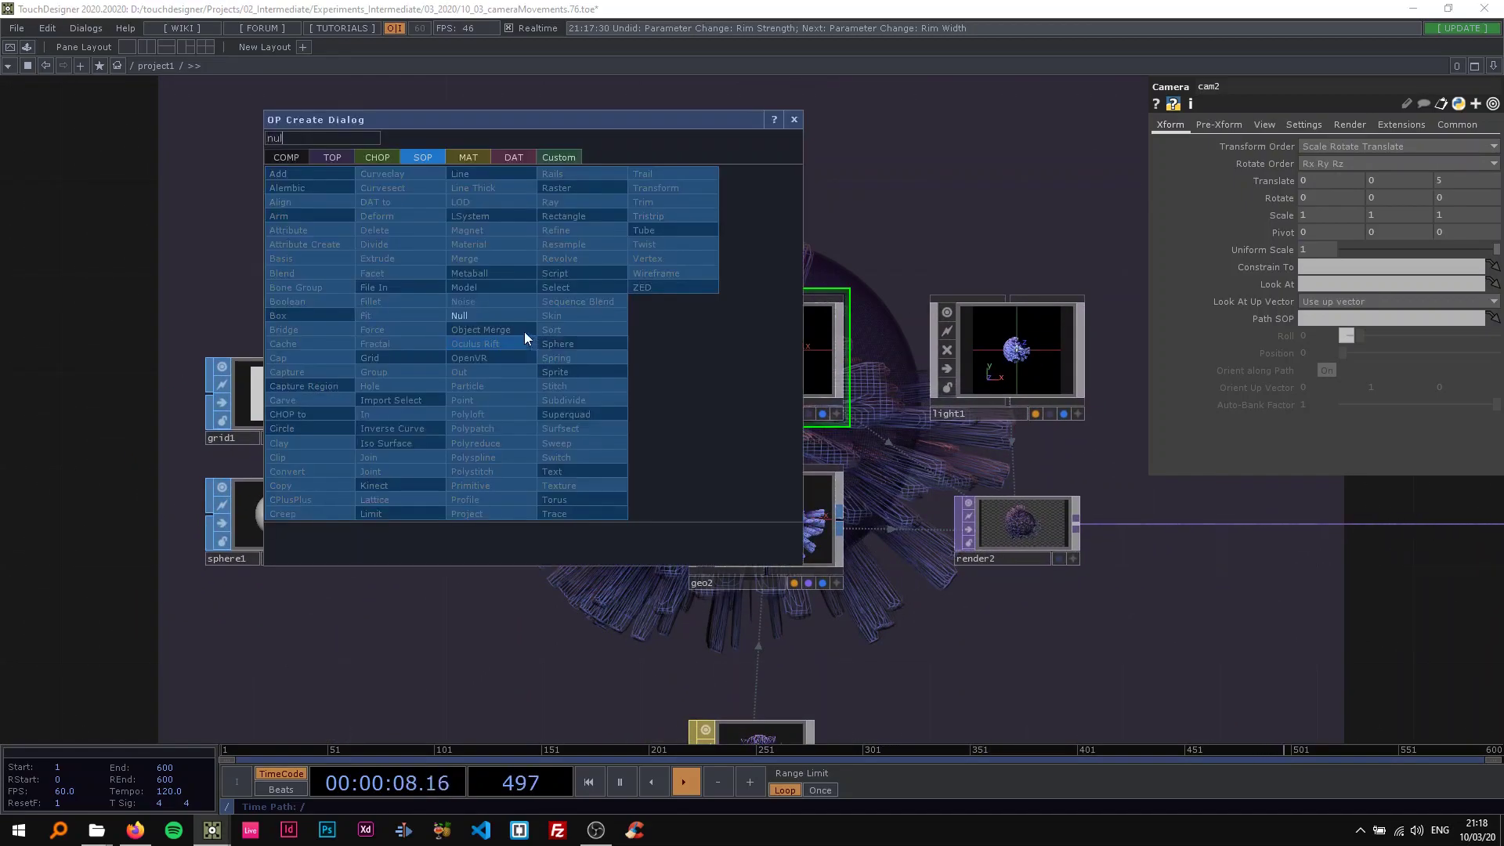
click(292, 157)
click(298, 326)
click(561, 349)
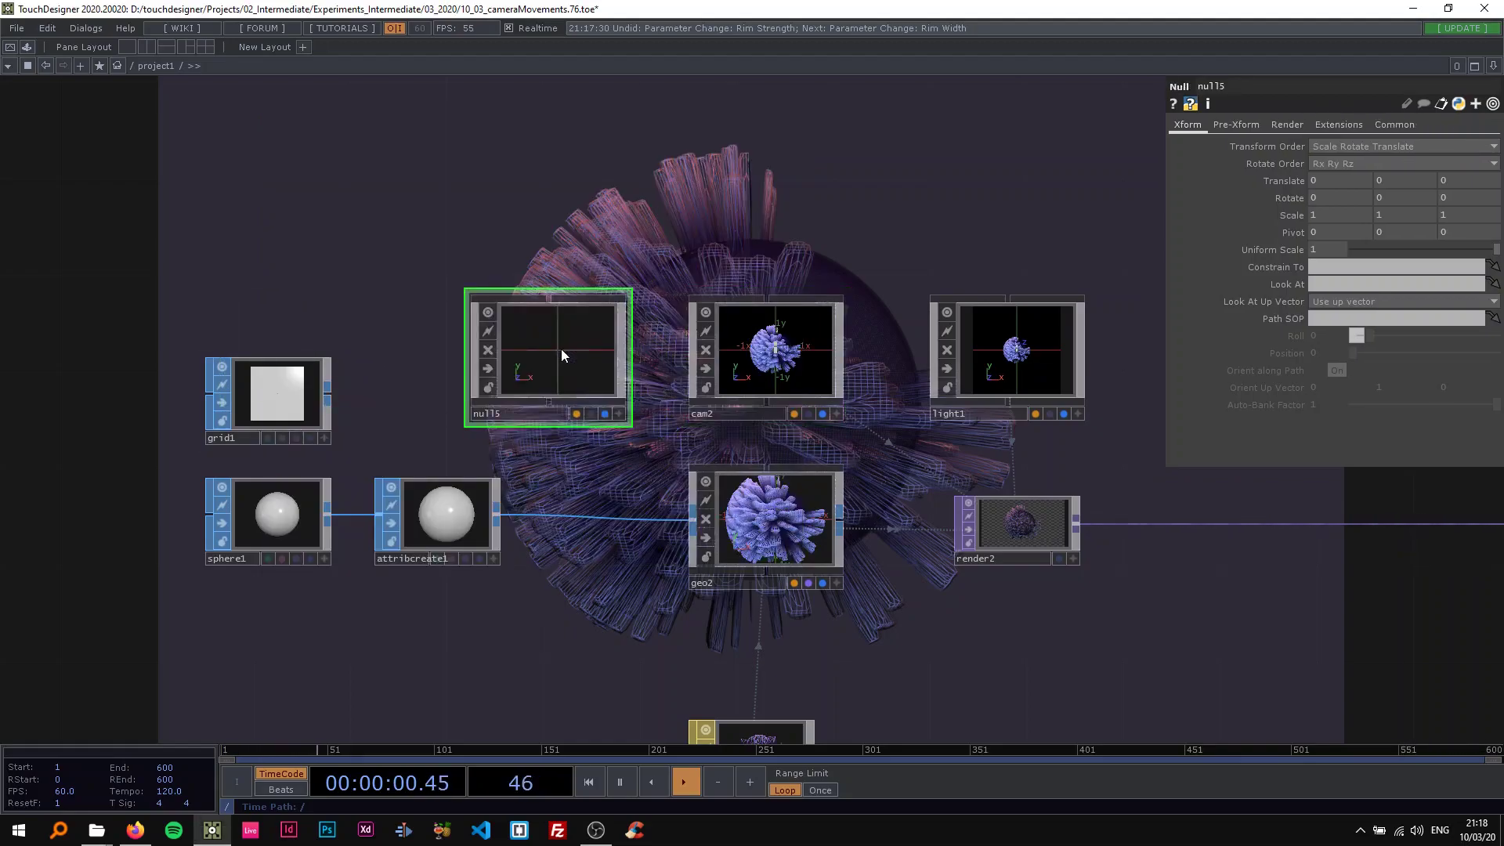
Step: Shrink the null5 node and assign it as the Look At target of cam2
drag(470, 420, 534, 371)
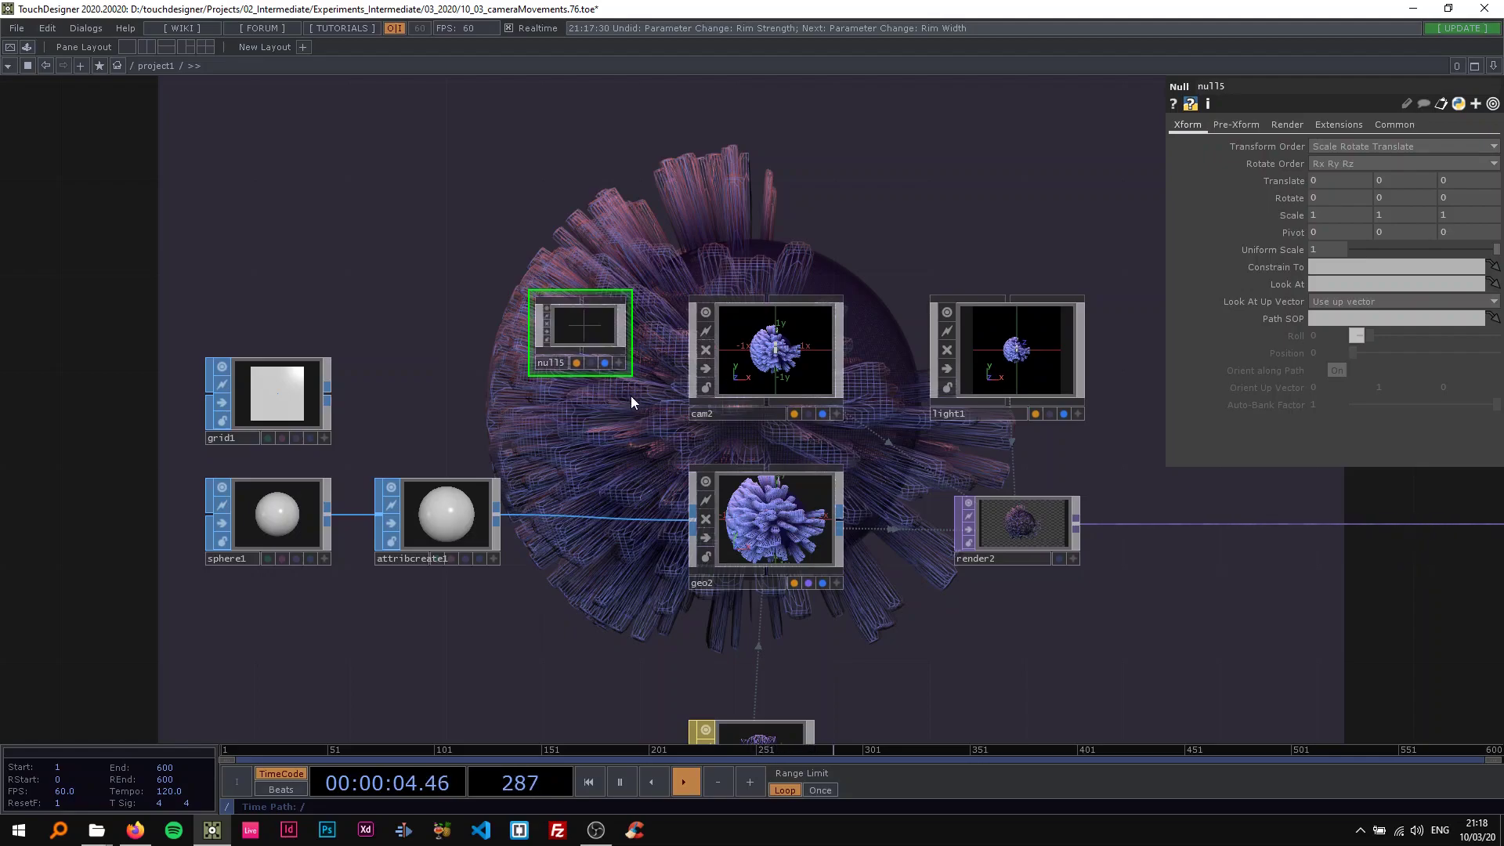
drag(619, 398, 591, 402)
drag(544, 323, 1327, 285)
click(678, 339)
scroll(705, 372, down, 2)
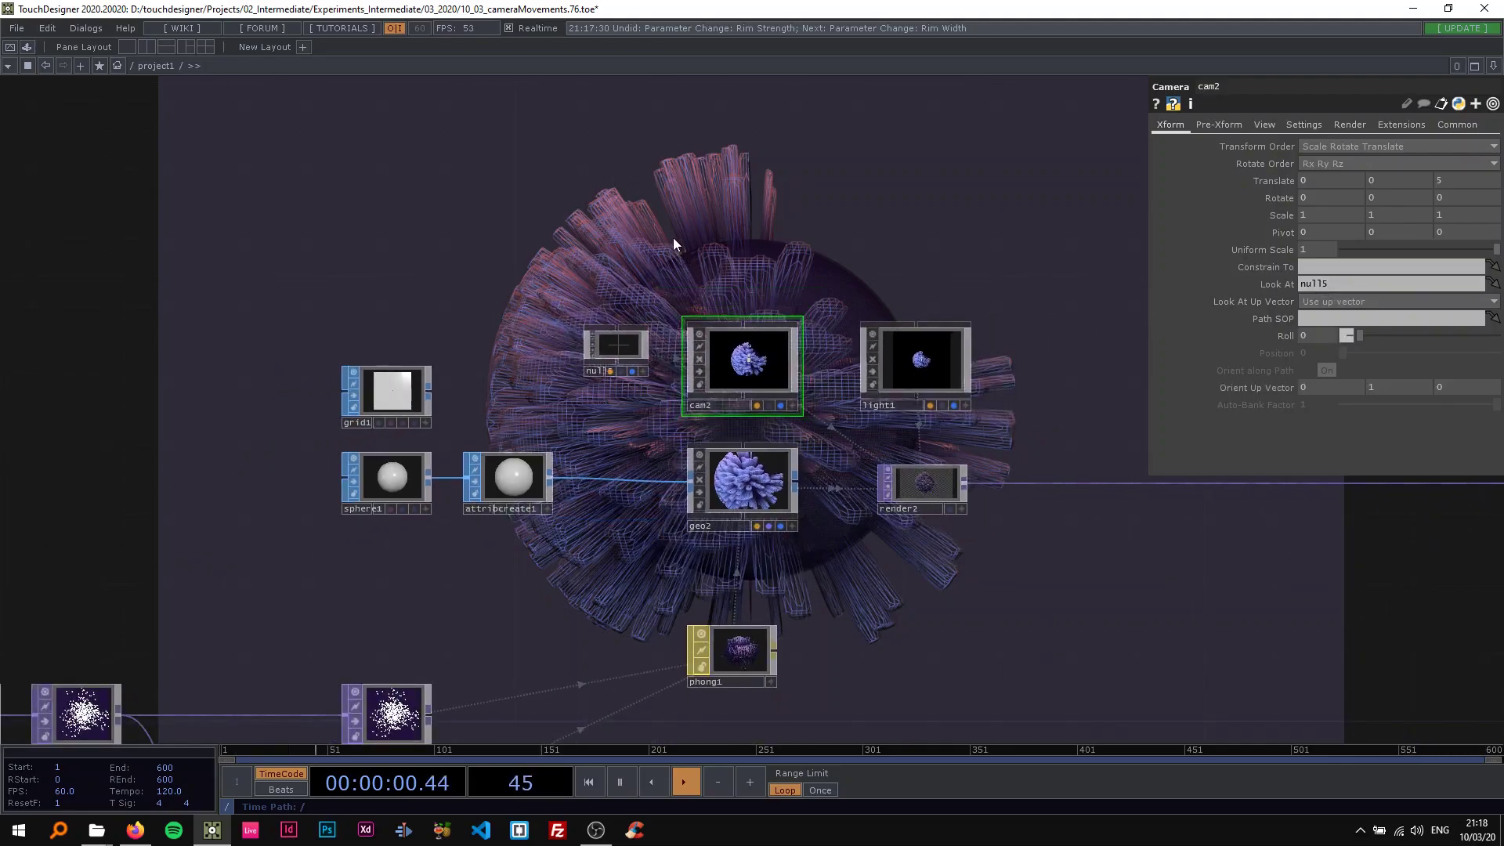
Step: Reduce sphere1's mesh detail to 30 Rows and 30 Columns
drag(477, 247, 520, 186)
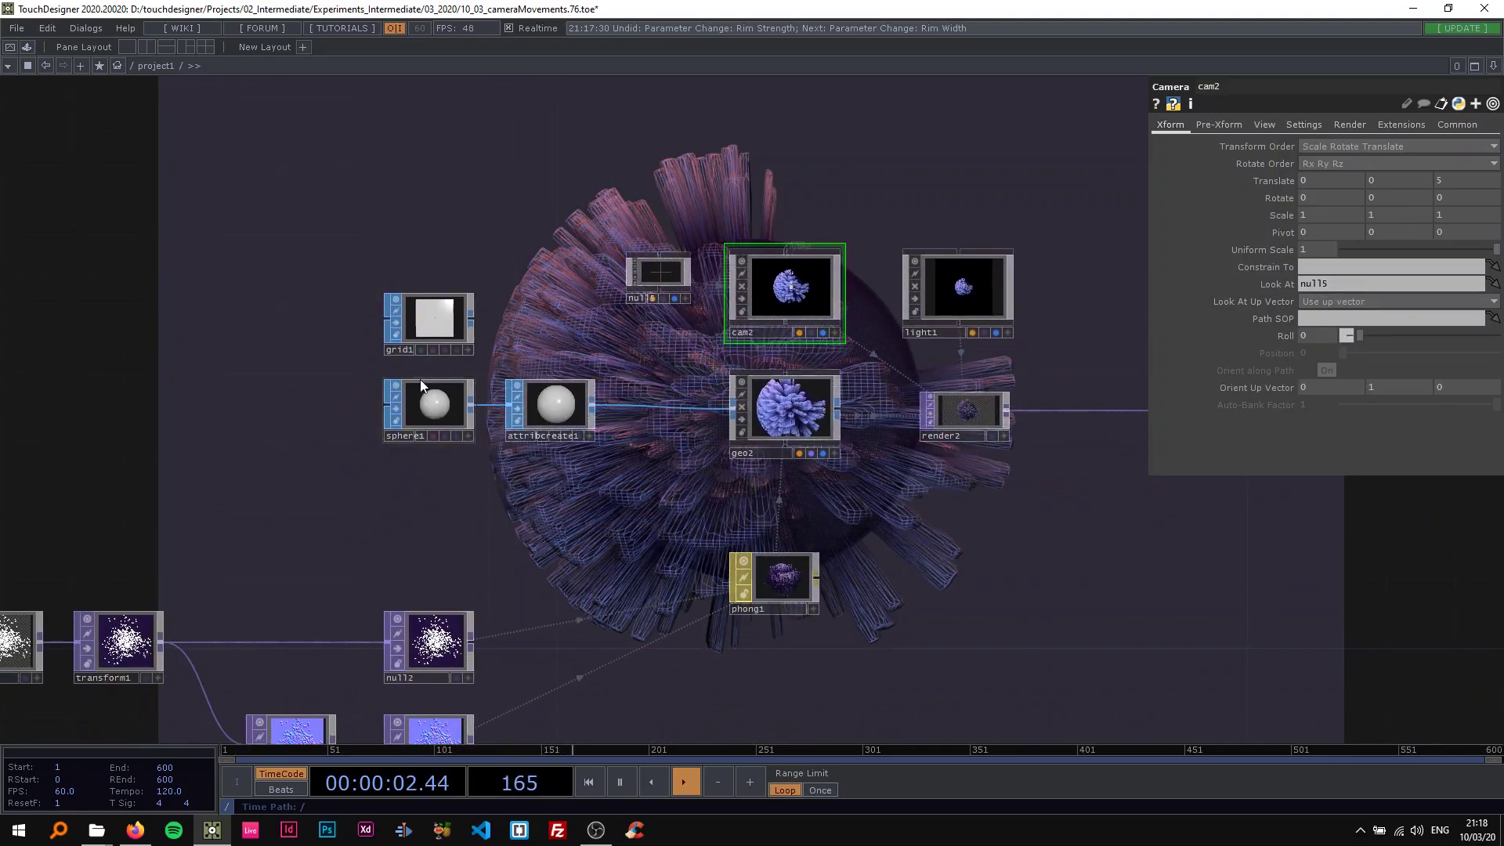
click(427, 403)
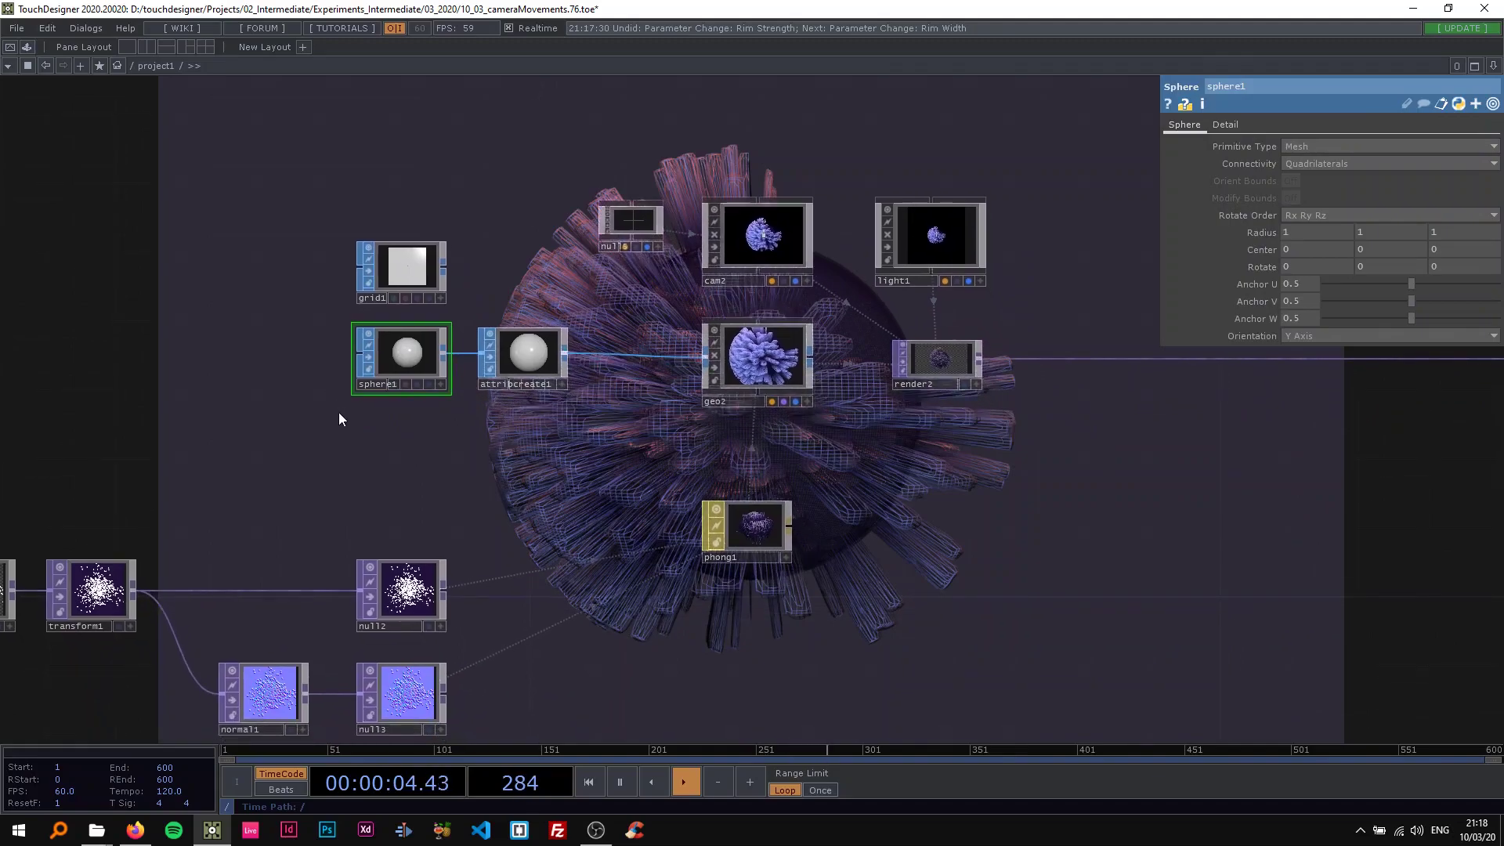
drag(399, 436, 399, 401)
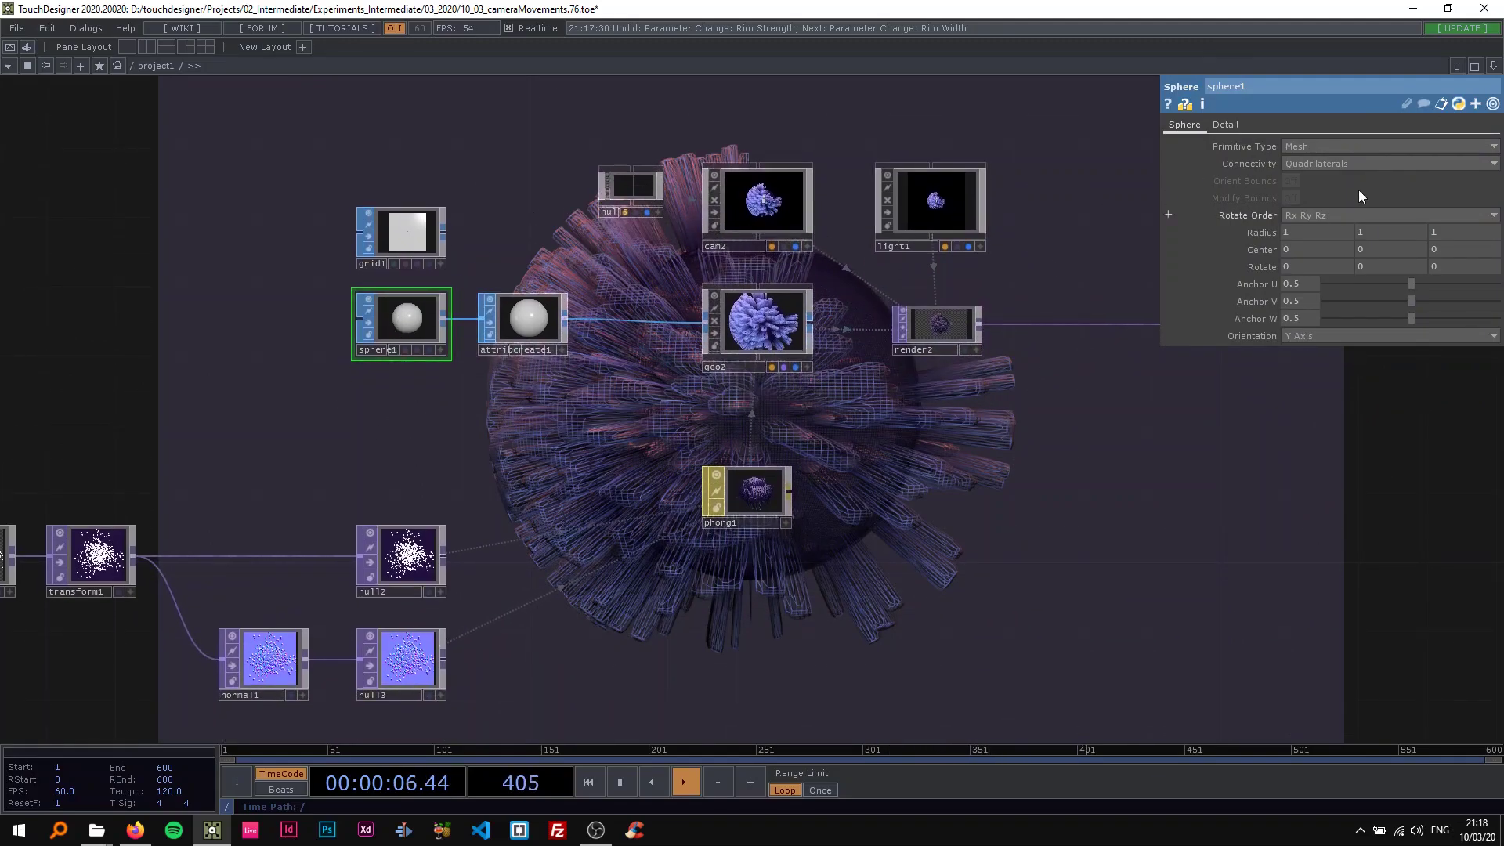
click(1236, 124)
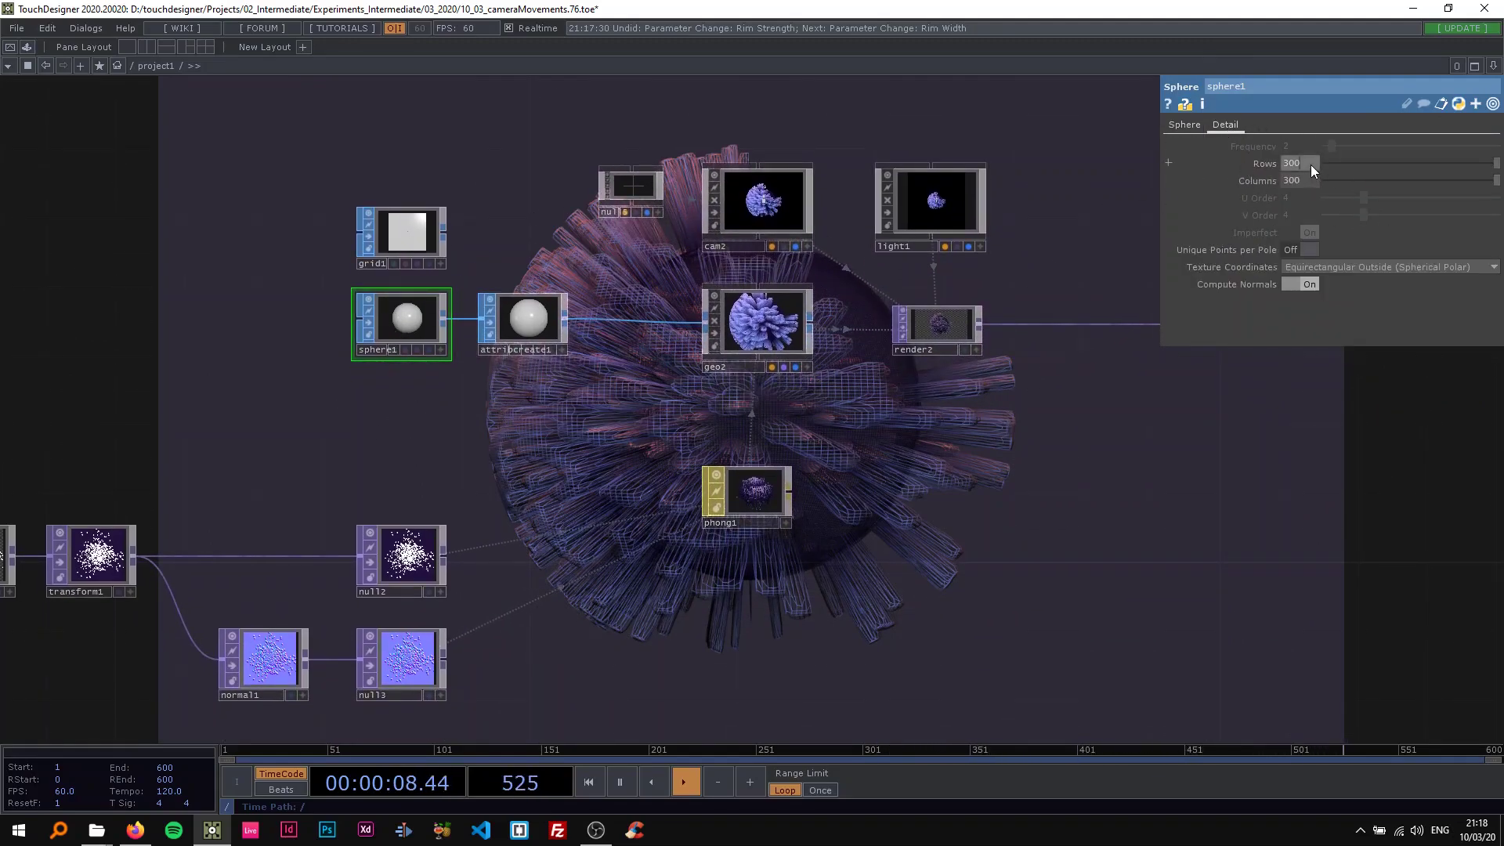
click(1309, 181)
key(BackSpace)
key(Return)
drag(970, 340, 878, 115)
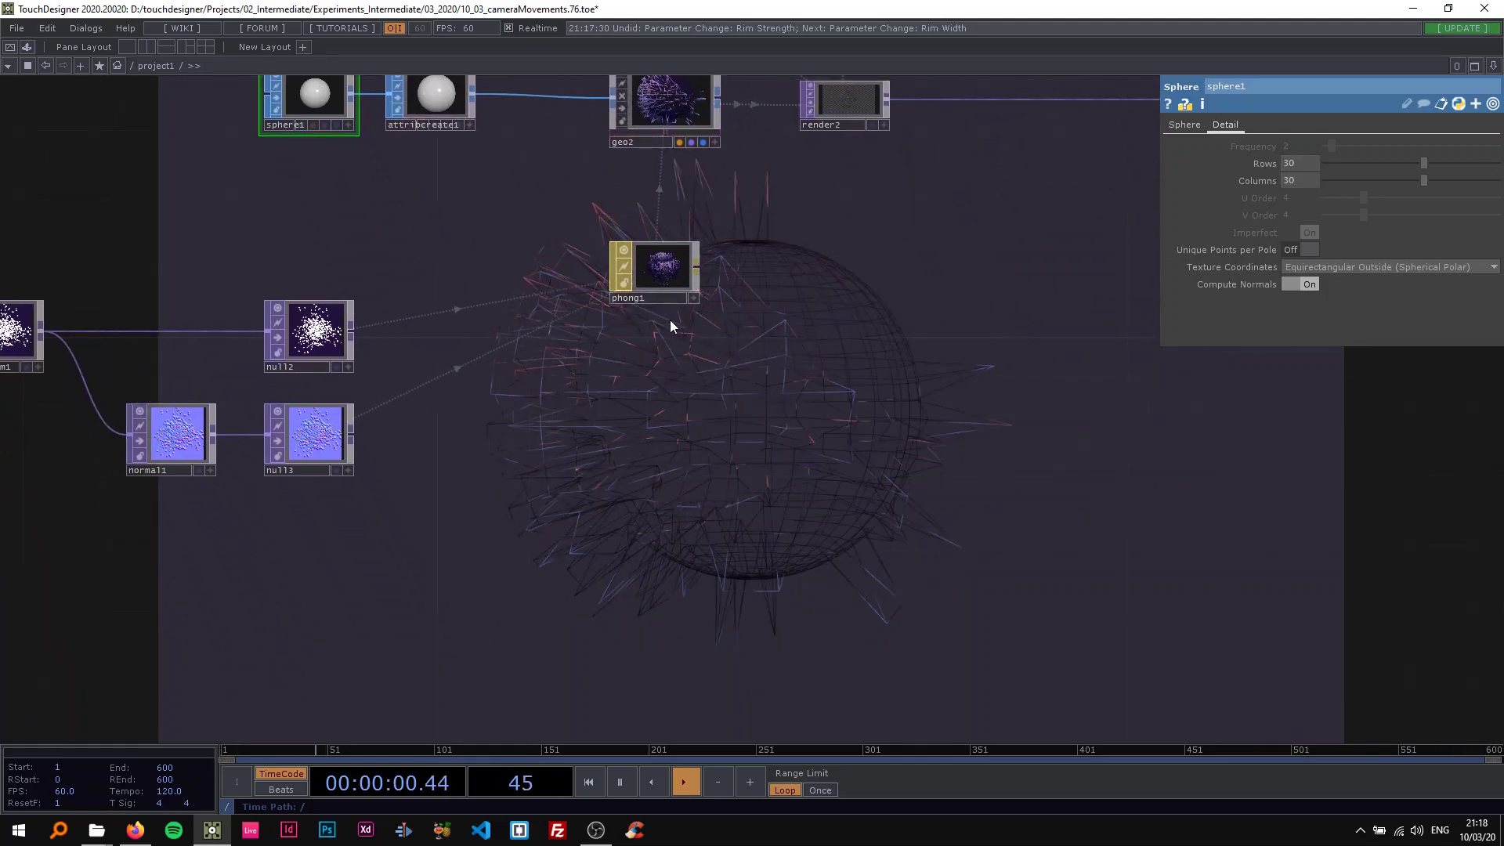
Step: Turn off Wire Frame on the phong1 material
click(693, 274)
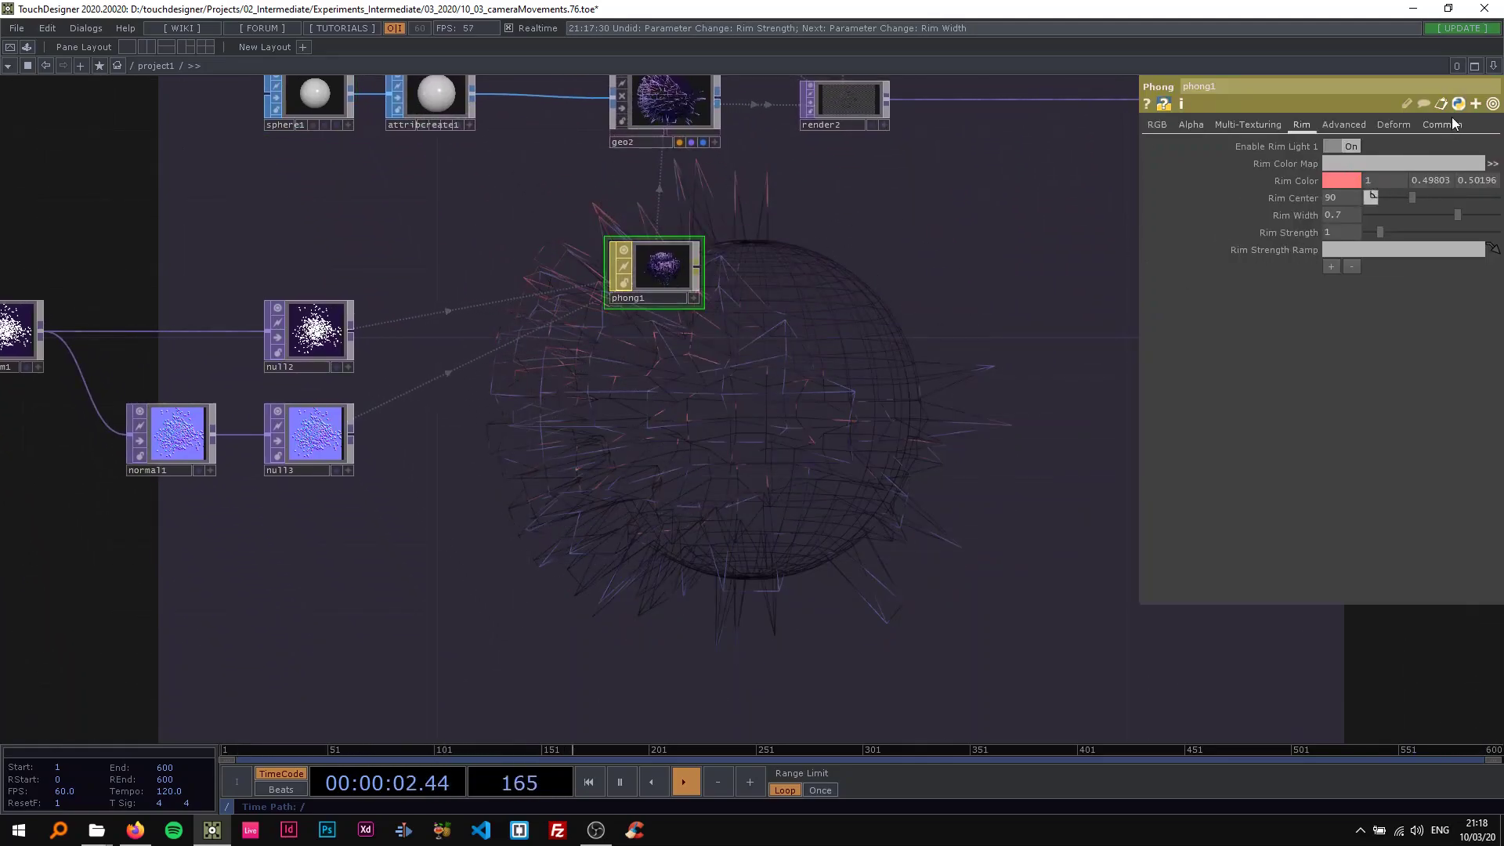
click(1442, 125)
click(1391, 351)
click(1375, 365)
drag(728, 400, 761, 361)
Step: Examine the shaded sphere render and the node chain from sphere1 and attribcreate1 to geo2 and phong1
drag(351, 193, 526, 214)
scroll(196, 390, up, 9)
scroll(279, 373, down, 1)
scroll(300, 365, down, 5)
drag(877, 344, 473, 422)
drag(786, 514, 540, 545)
drag(597, 450, 595, 385)
drag(646, 431, 722, 374)
scroll(722, 373, down, 2)
scroll(634, 407, down, 2)
scroll(509, 337, up, 4)
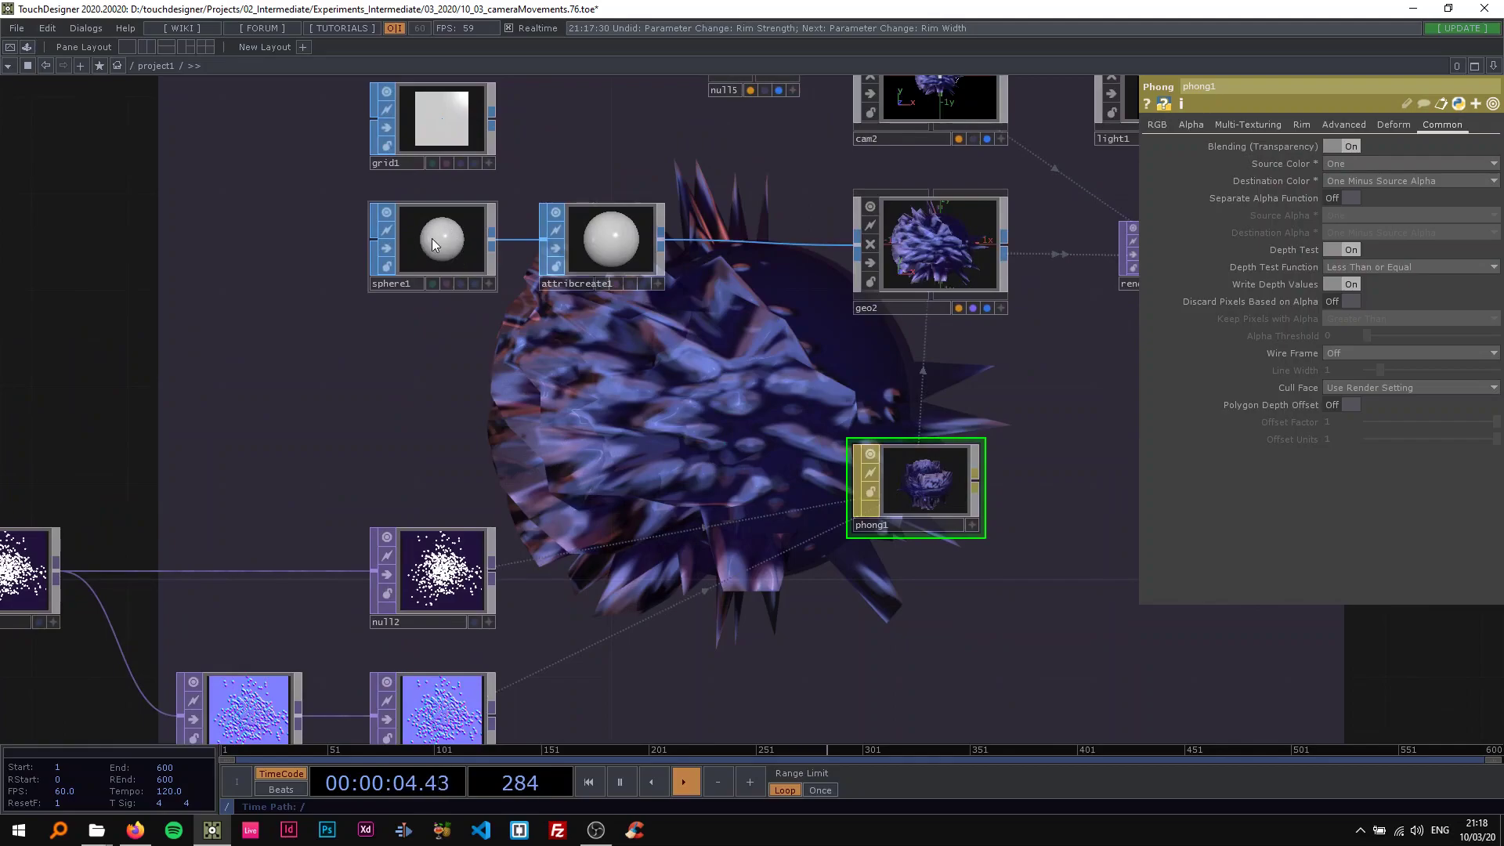
scroll(443, 247, up, 3)
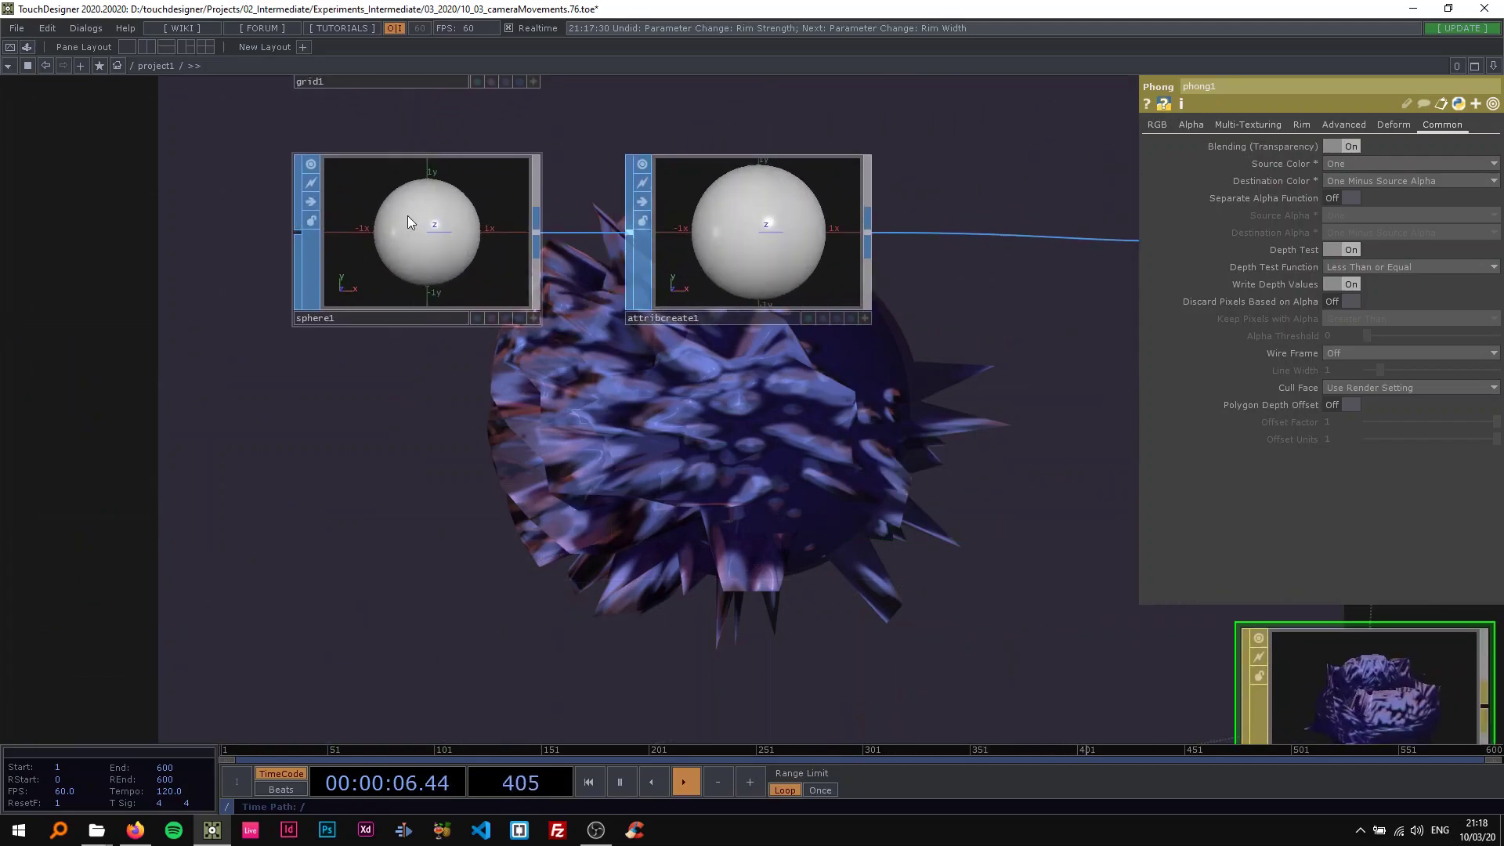
scroll(408, 217, down, 3)
drag(415, 313, 622, 205)
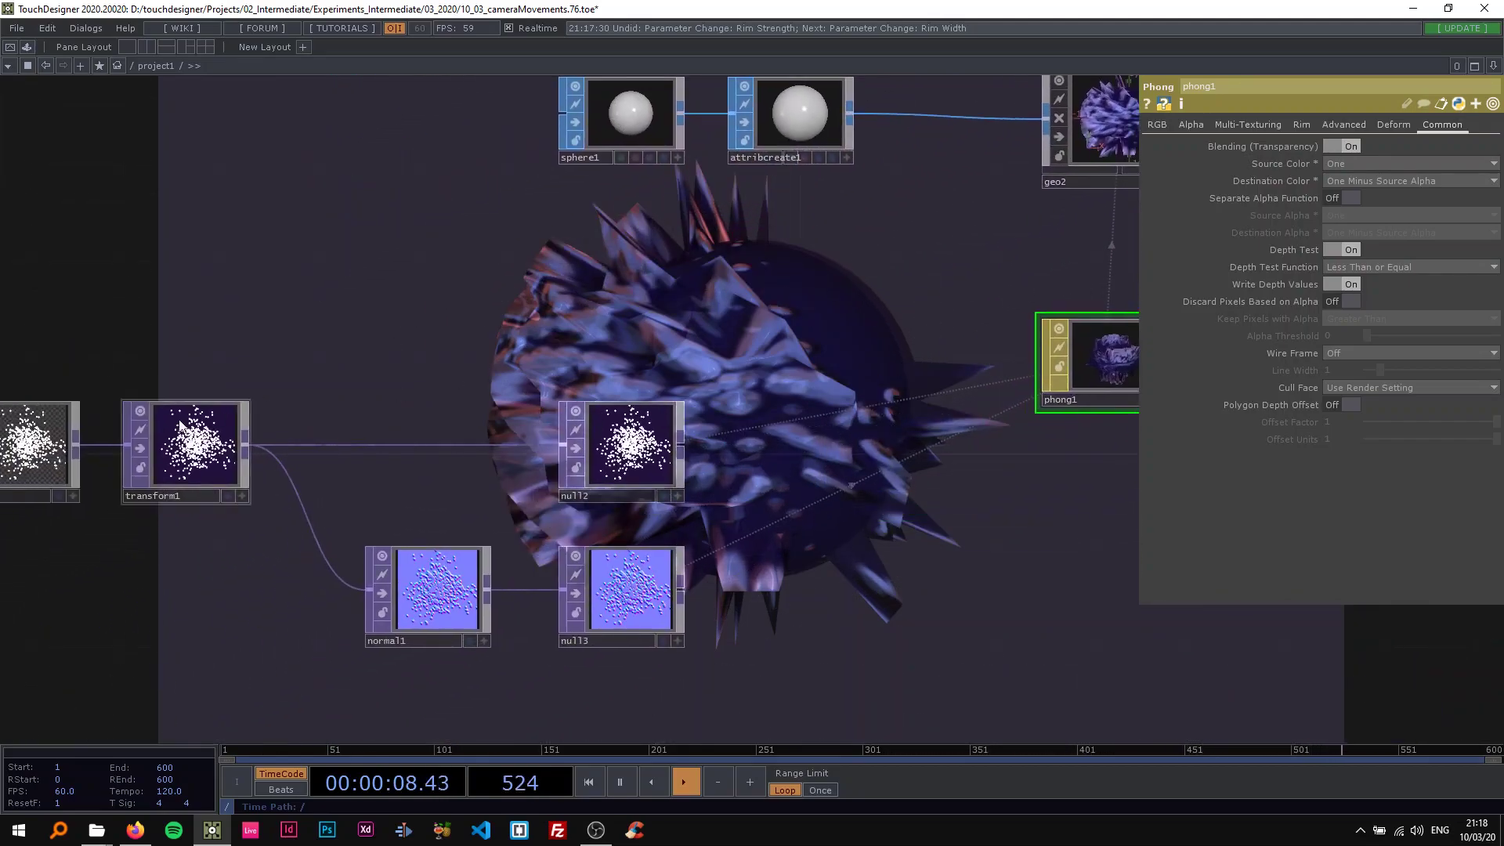
drag(692, 333, 288, 374)
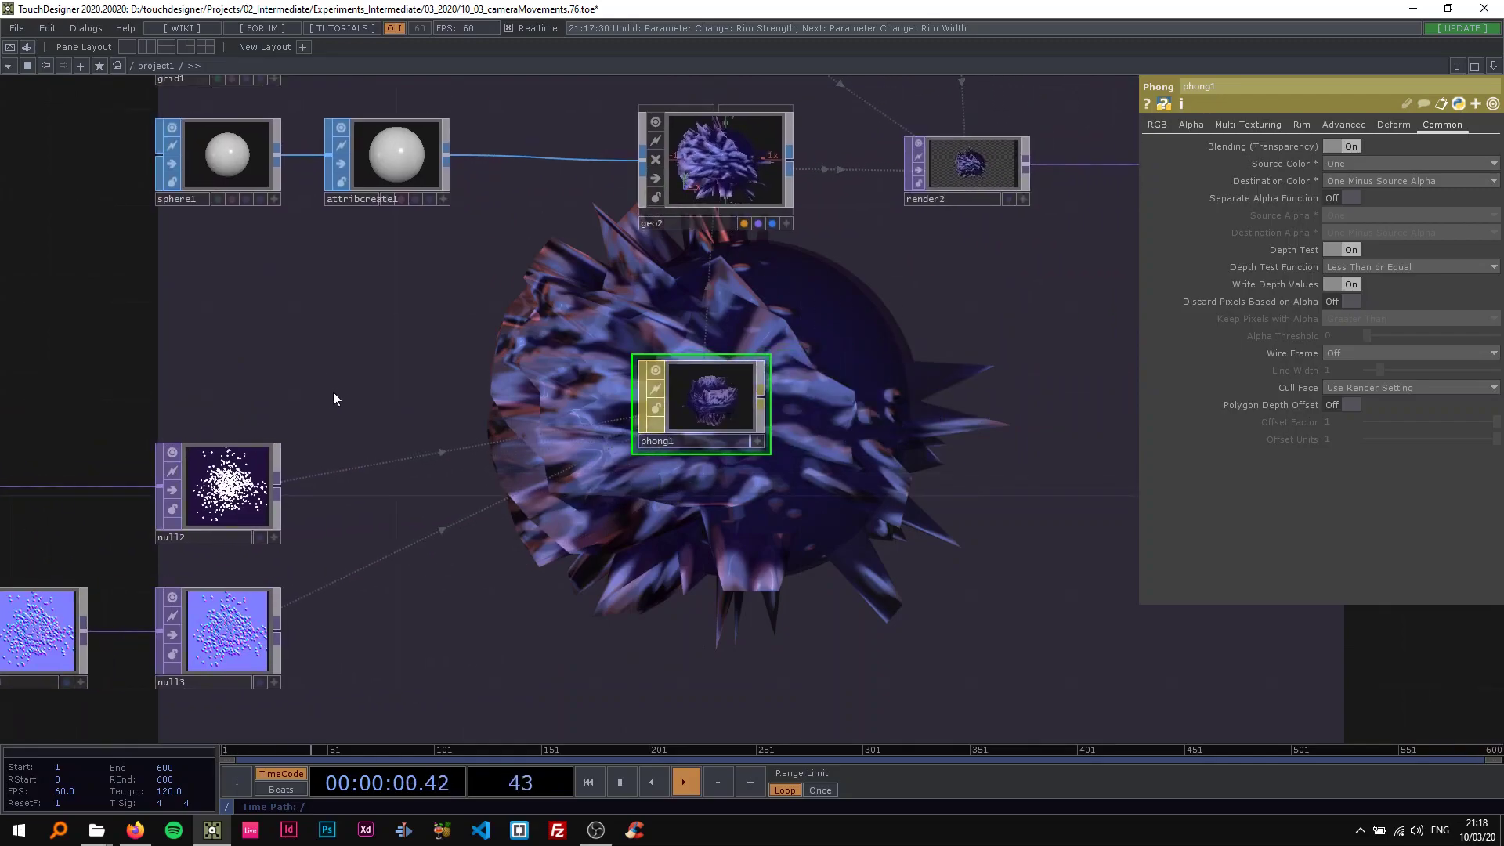
Step: Undo the Wire Frame change on phong1 and the Rows and Columns reduction on sphere1
key(ctrl+z)
key(ctrl+z)
key(ctrl+z)
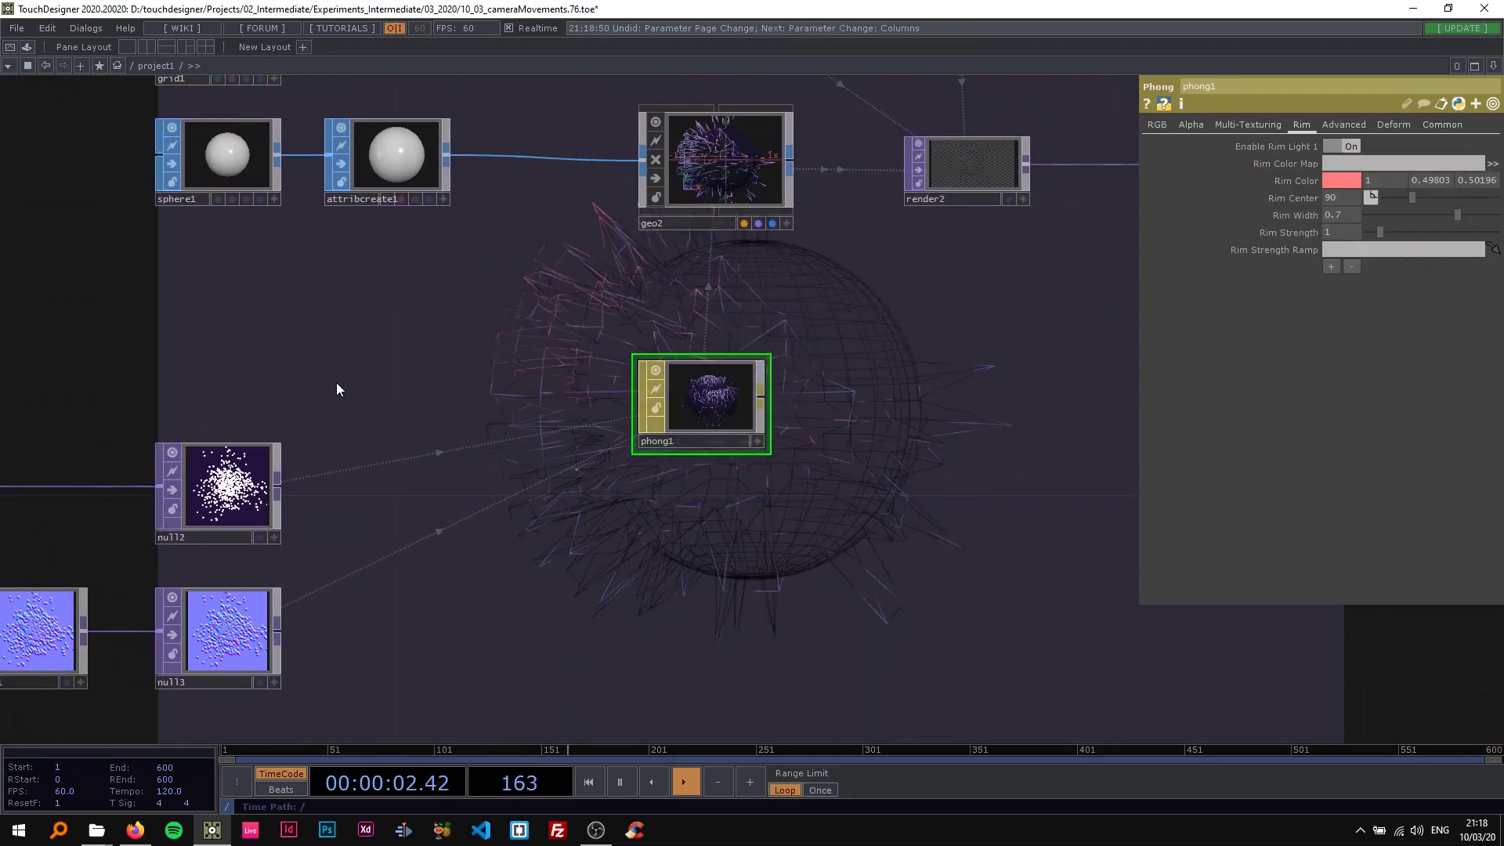
drag(336, 383, 504, 383)
key(ctrl+z)
key(ctrl+z)
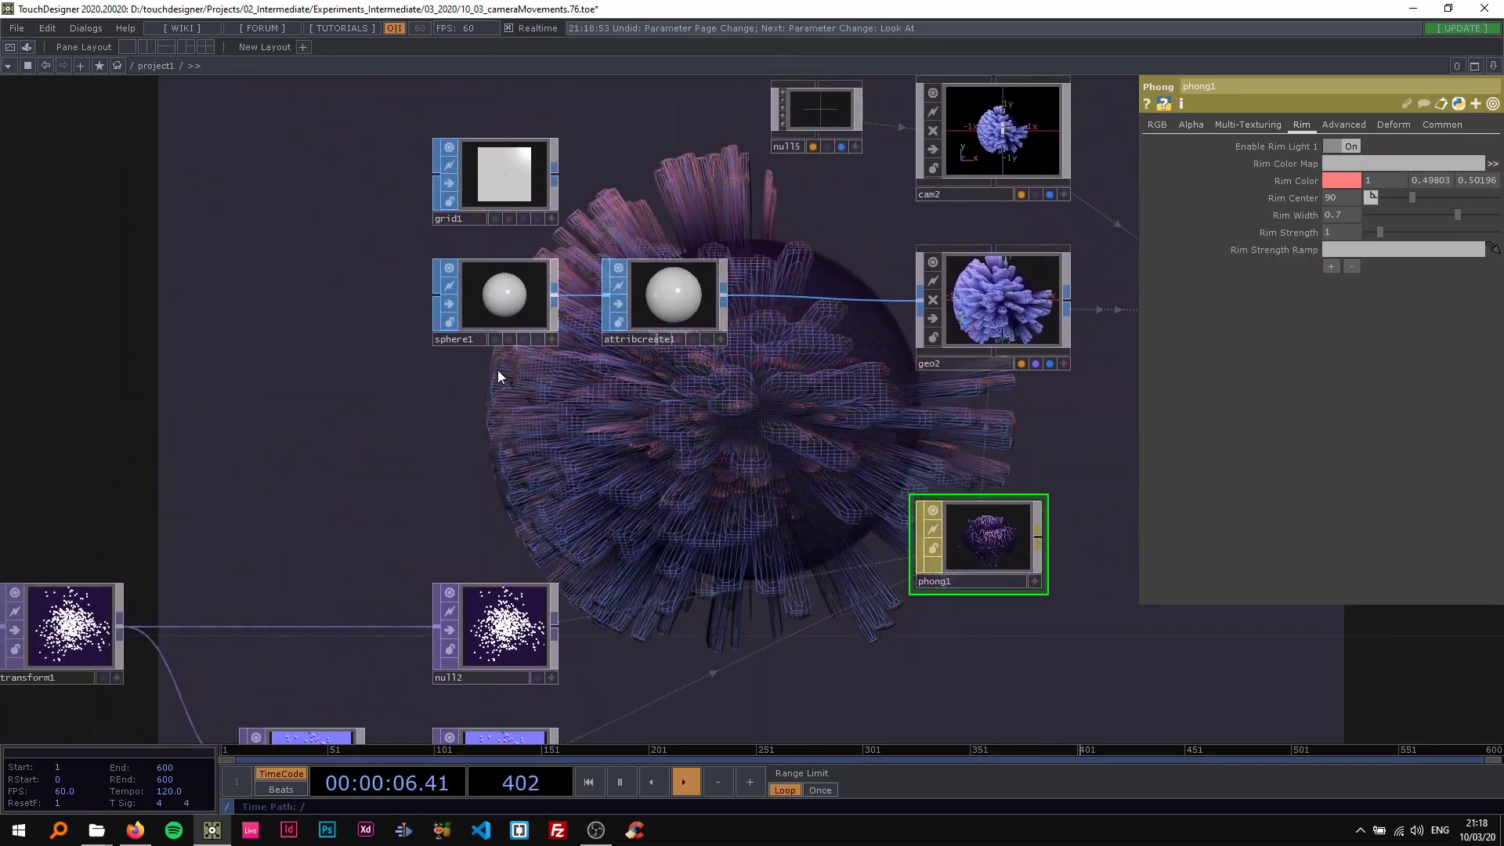
Step: Connect grid1 to the attribcreate1 input in place of sphere1
click(501, 317)
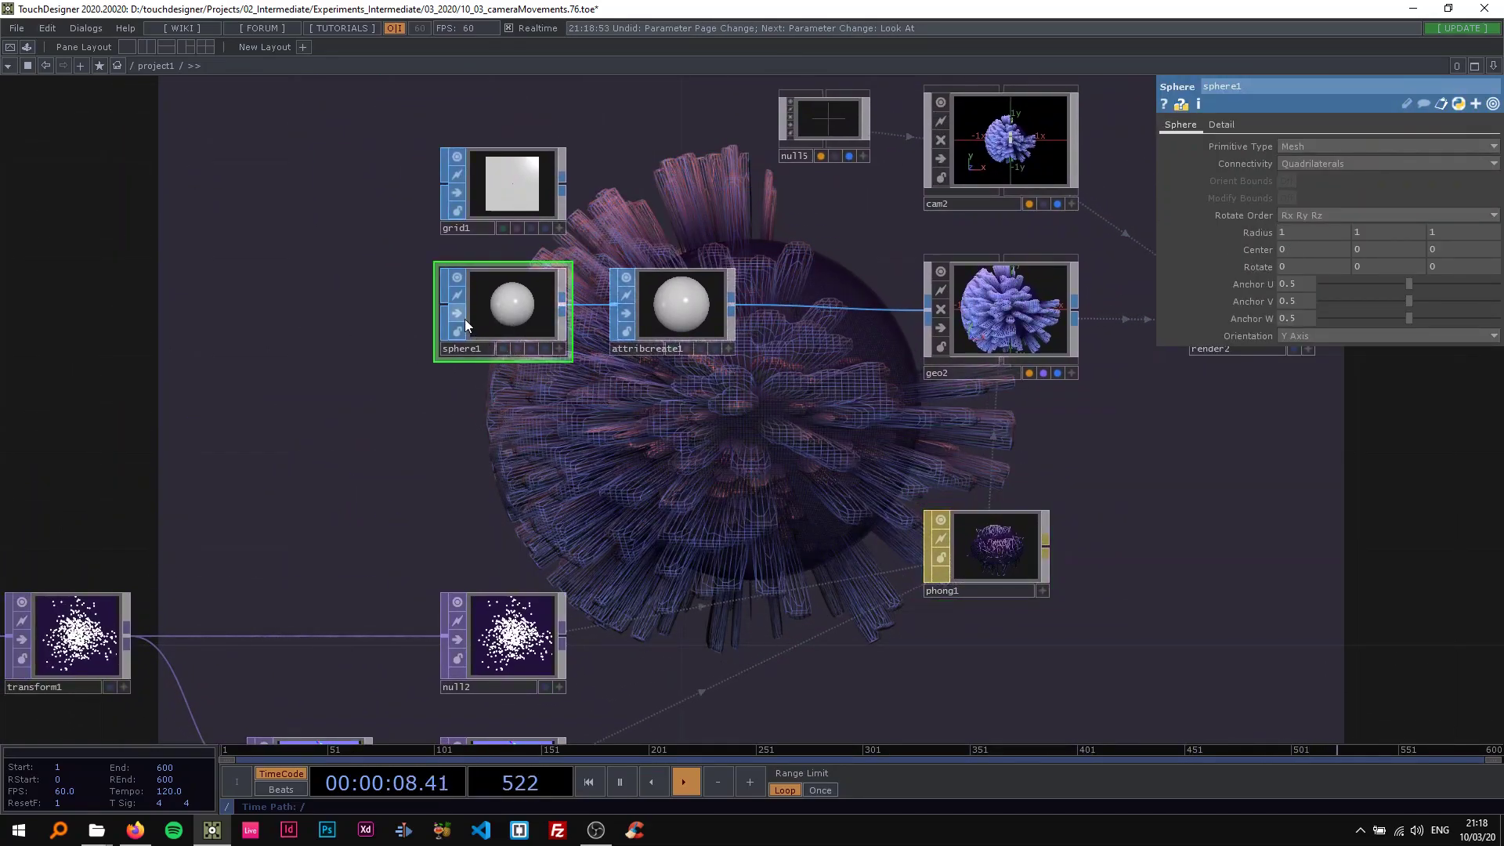
drag(562, 188, 613, 319)
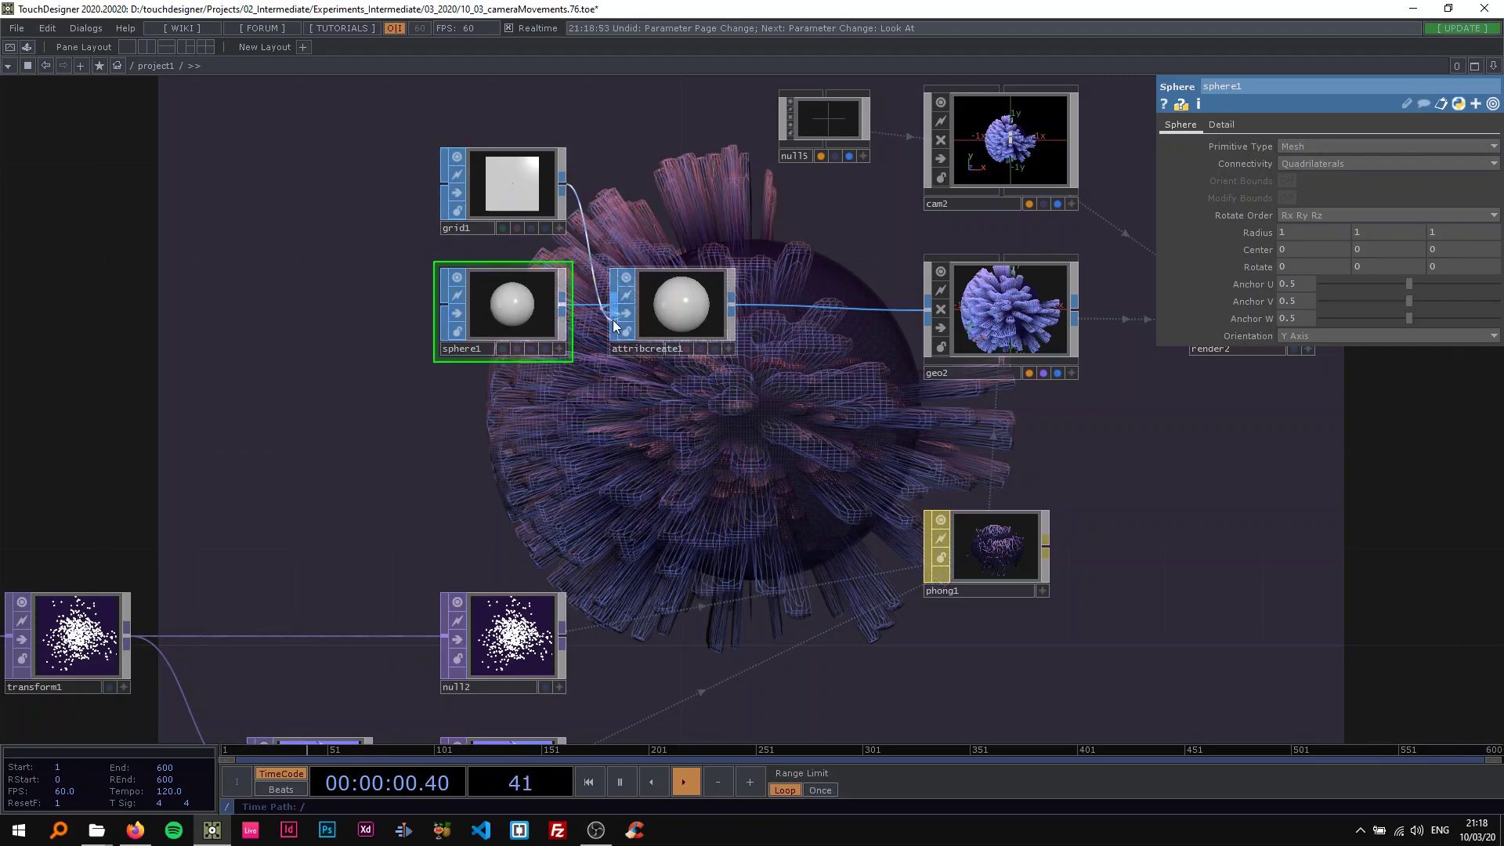
drag(731, 430, 35, 255)
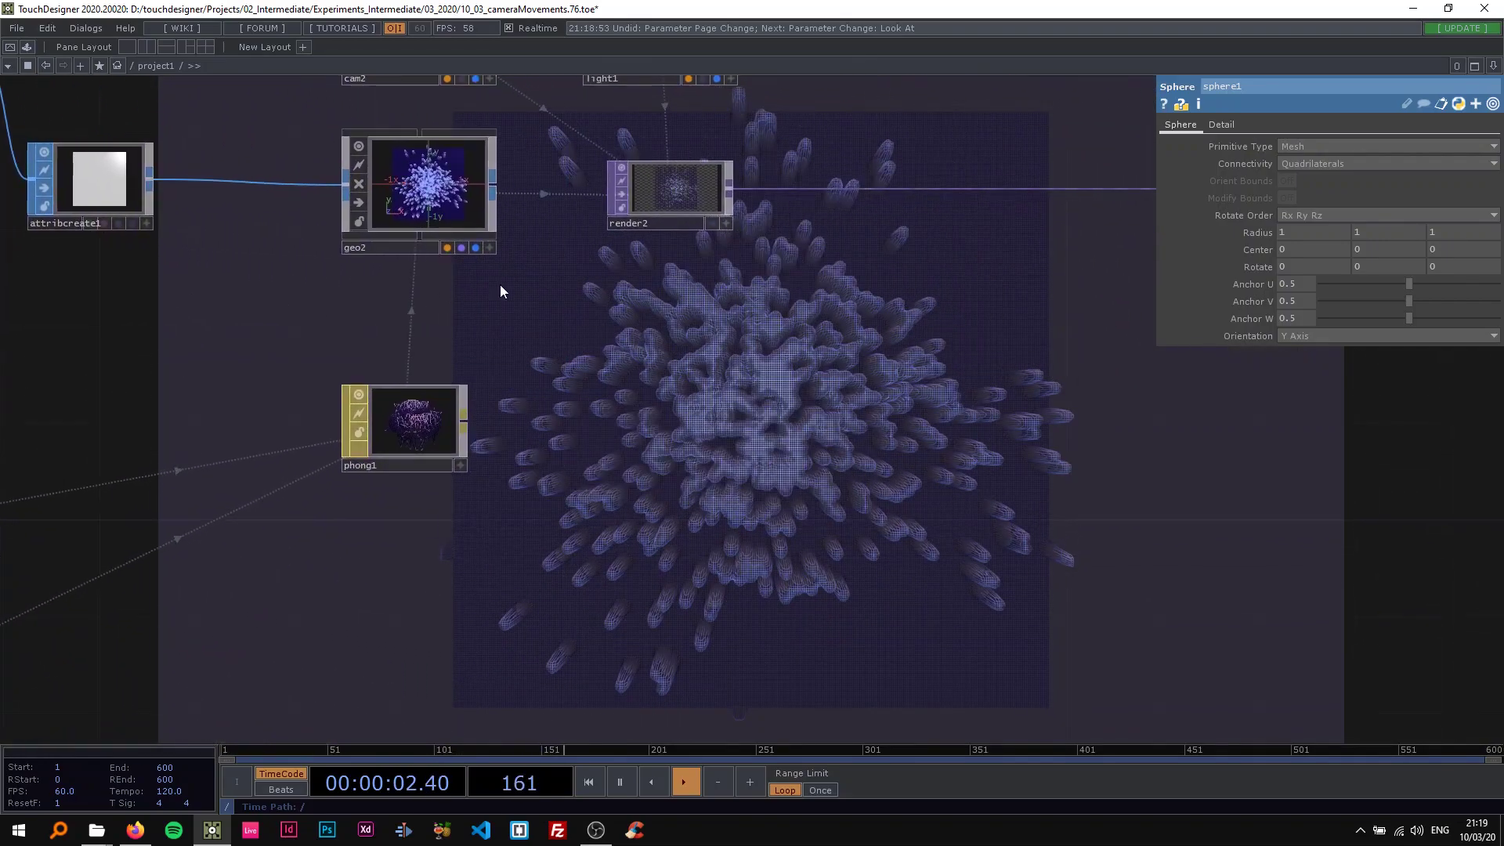
drag(500, 289, 531, 531)
Step: Try a Translate Z of 2 on cam2, and set it back to 5
click(433, 246)
drag(537, 413, 504, 217)
click(1458, 181)
text(2)
drag(946, 169, 939, 169)
drag(1447, 181, 1354, 172)
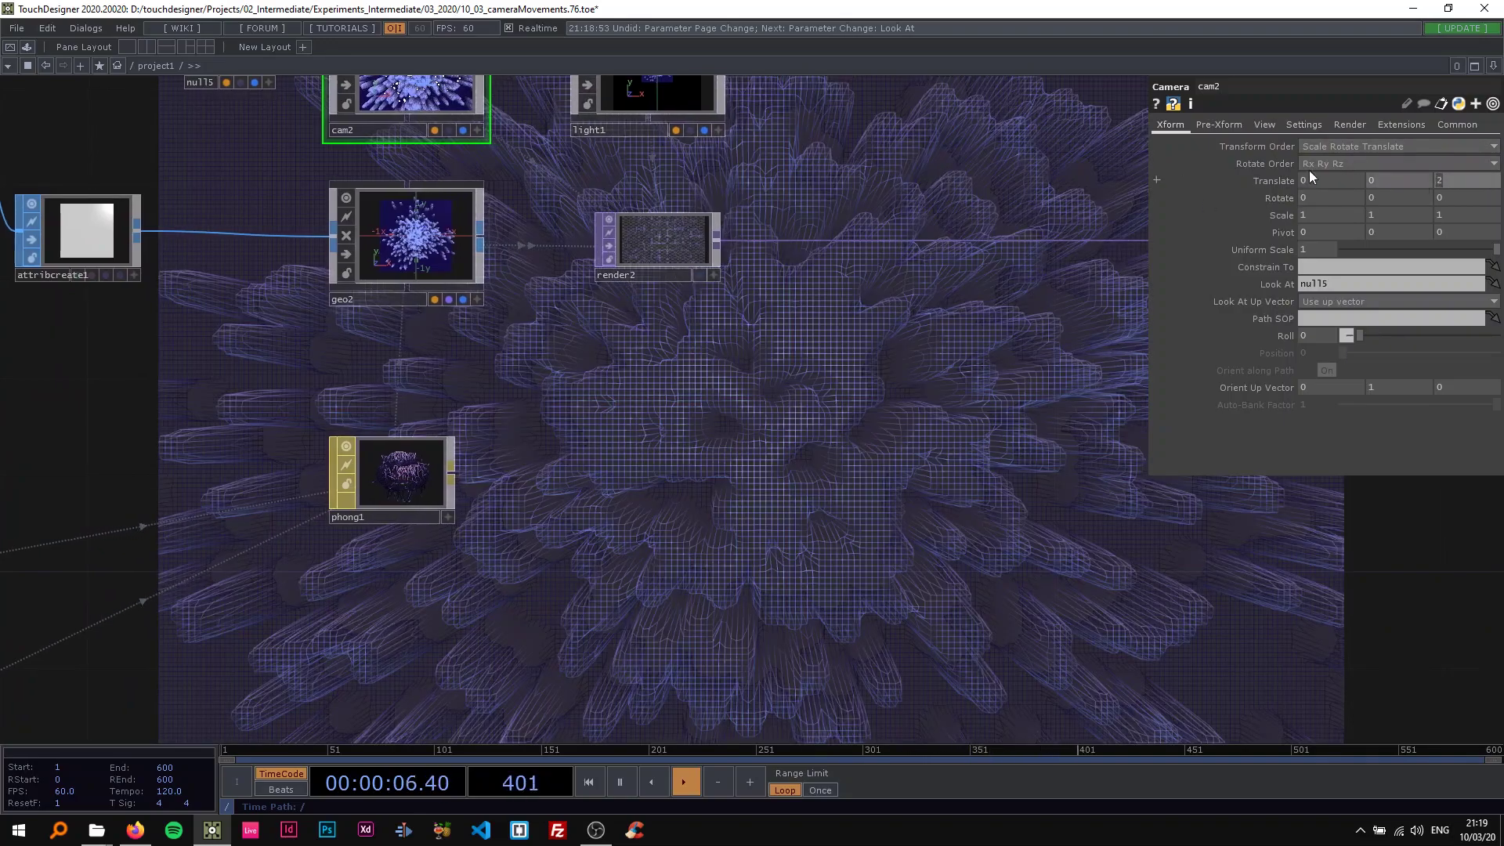
text(5)
key(Return)
Step: Save the project and set grid1's Orientation to ZX Plane
drag(662, 400, 935, 470)
key(ctrl+s)
drag(510, 237, 630, 306)
click(327, 269)
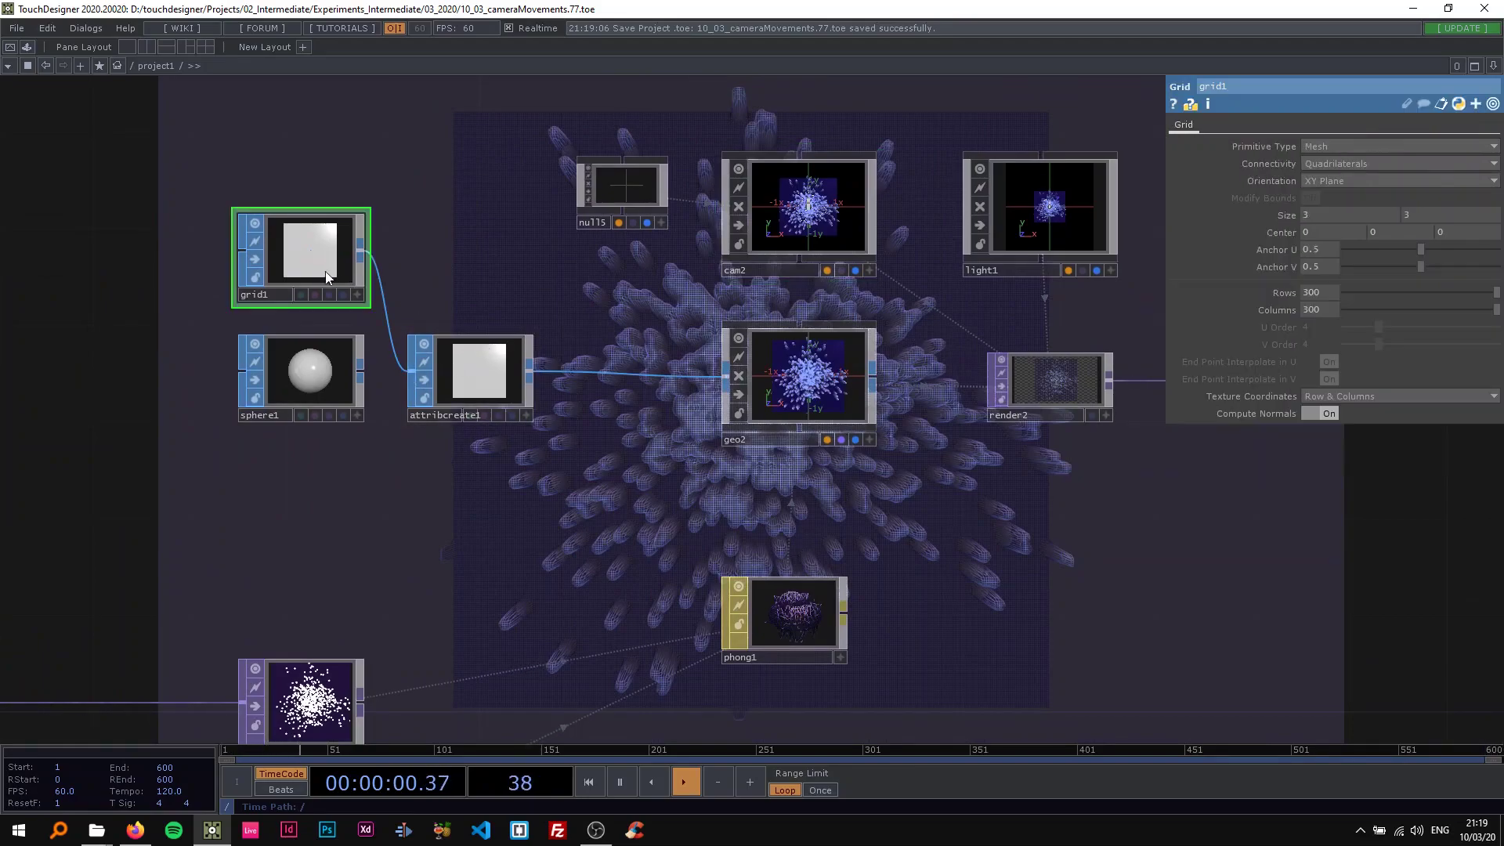
click(1321, 182)
click(1327, 223)
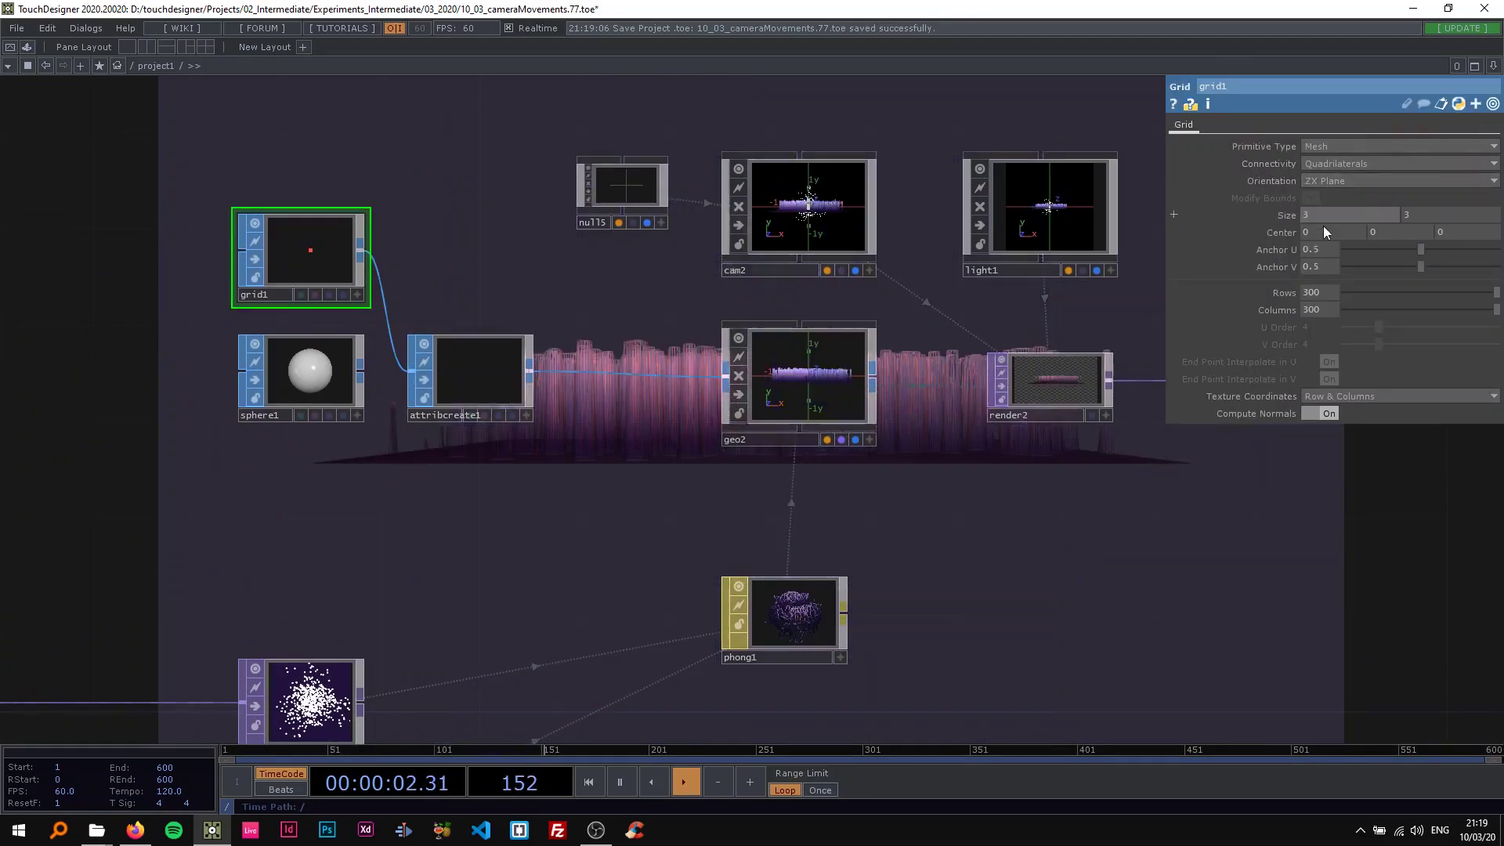
drag(991, 495, 957, 474)
scroll(515, 457, down, 2)
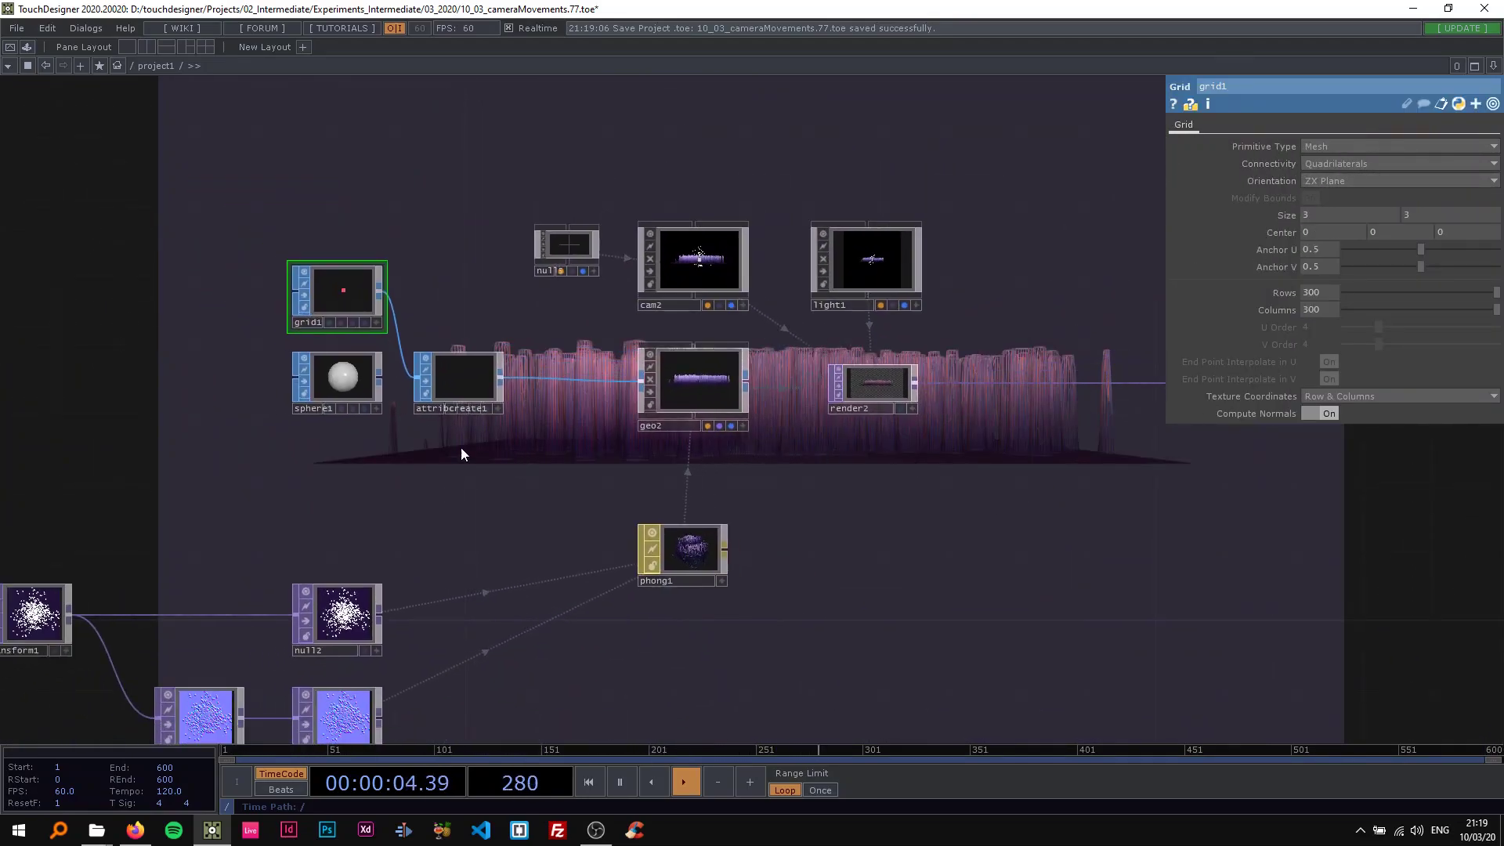
Step: Reconnect sphere1 to attribcreate1 in place of grid1 and save the project
drag(379, 379, 417, 378)
drag(702, 462, 465, 452)
scroll(621, 470, down, 3)
drag(621, 470, 856, 486)
key(ctrl+s)
scroll(553, 289, up, 2)
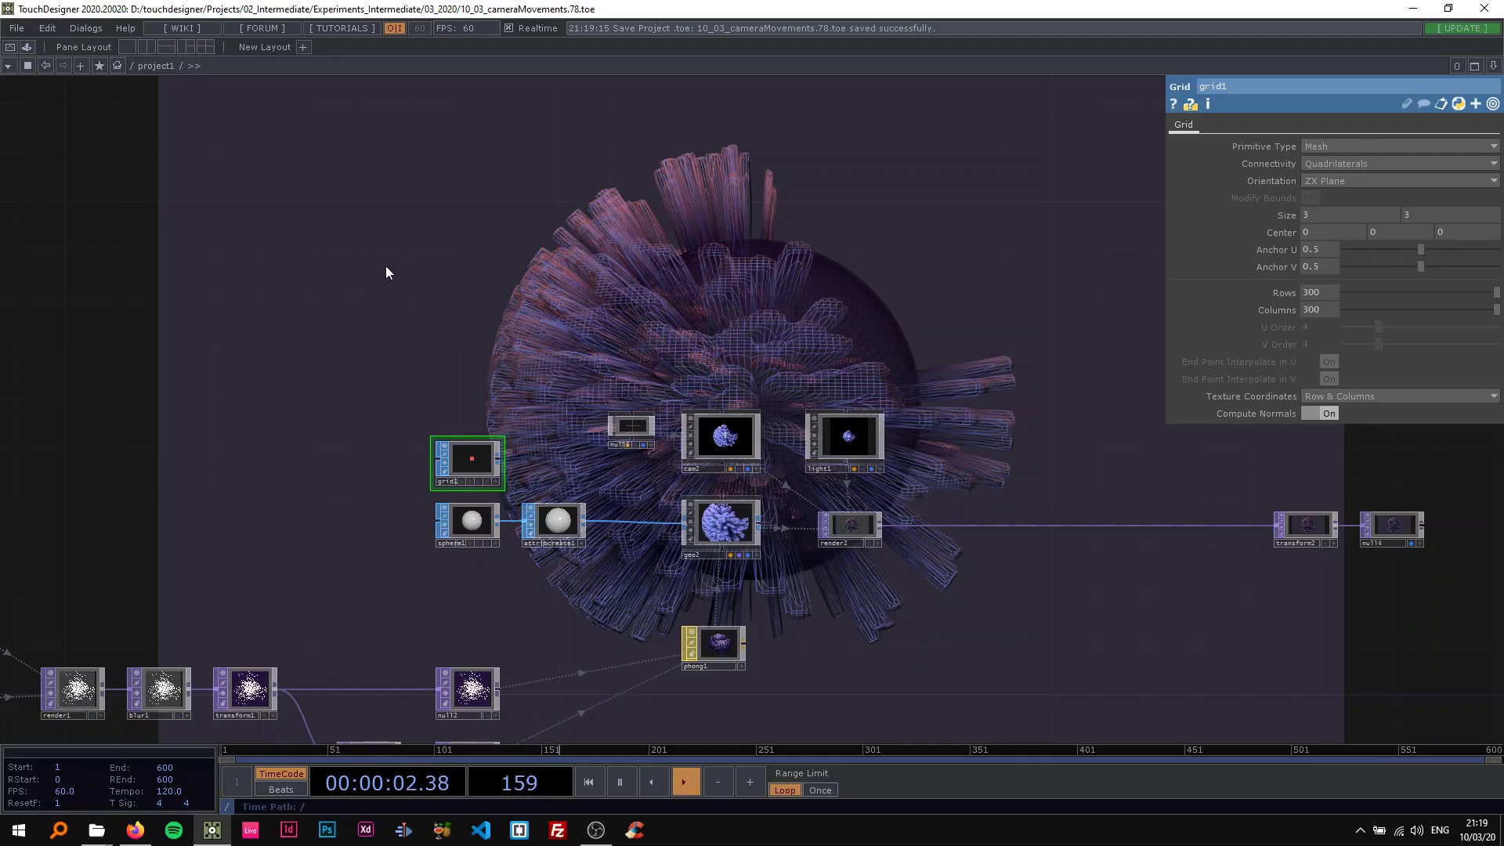
Step: Add an Animation COMP to the empty network area above grid1
key(Tab)
text(a)
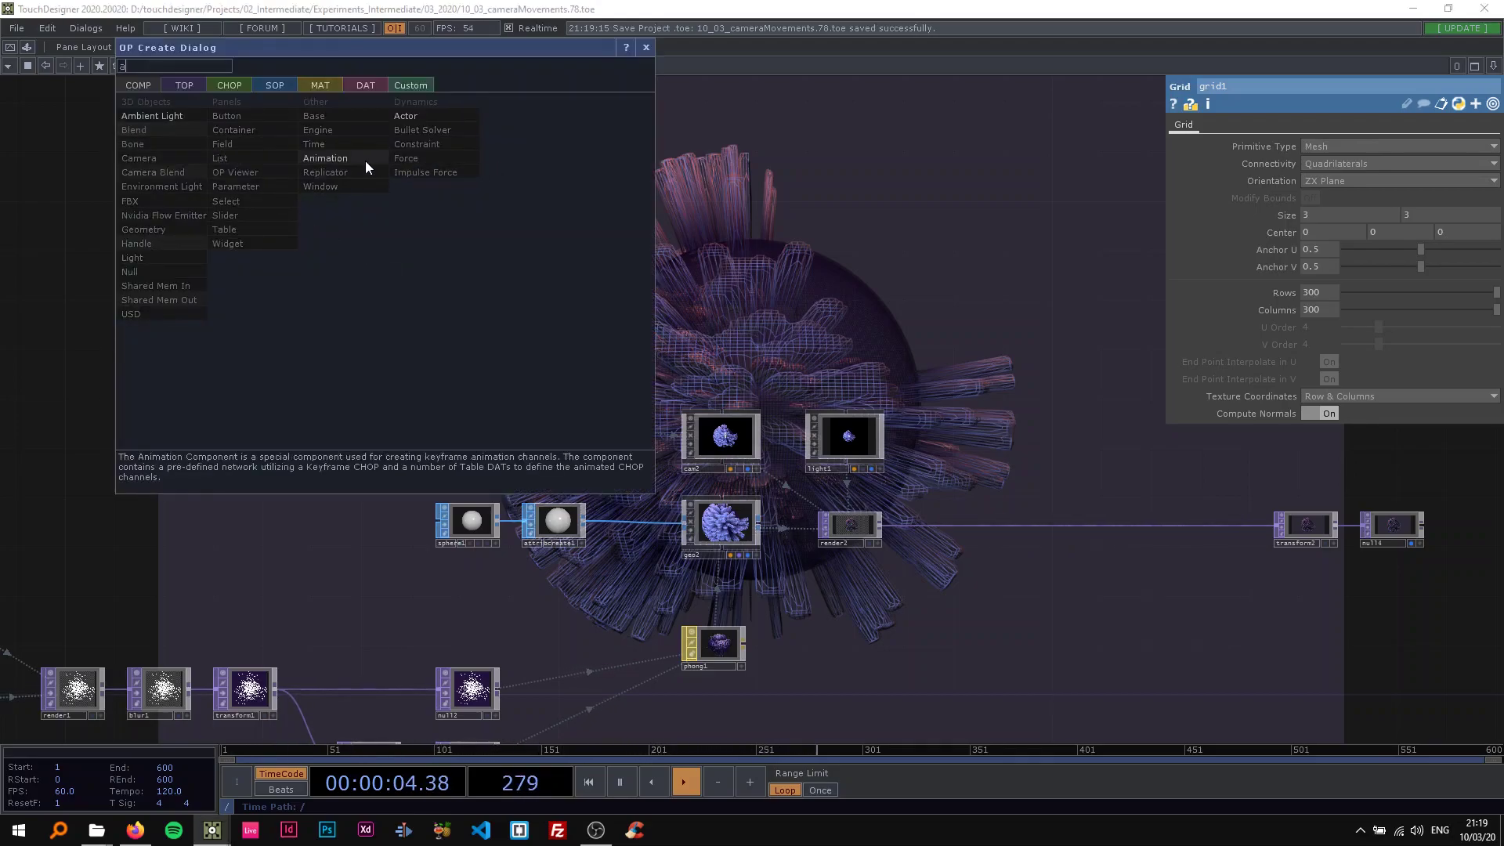
click(365, 161)
click(464, 258)
scroll(465, 259, up, 3)
key(Tab)
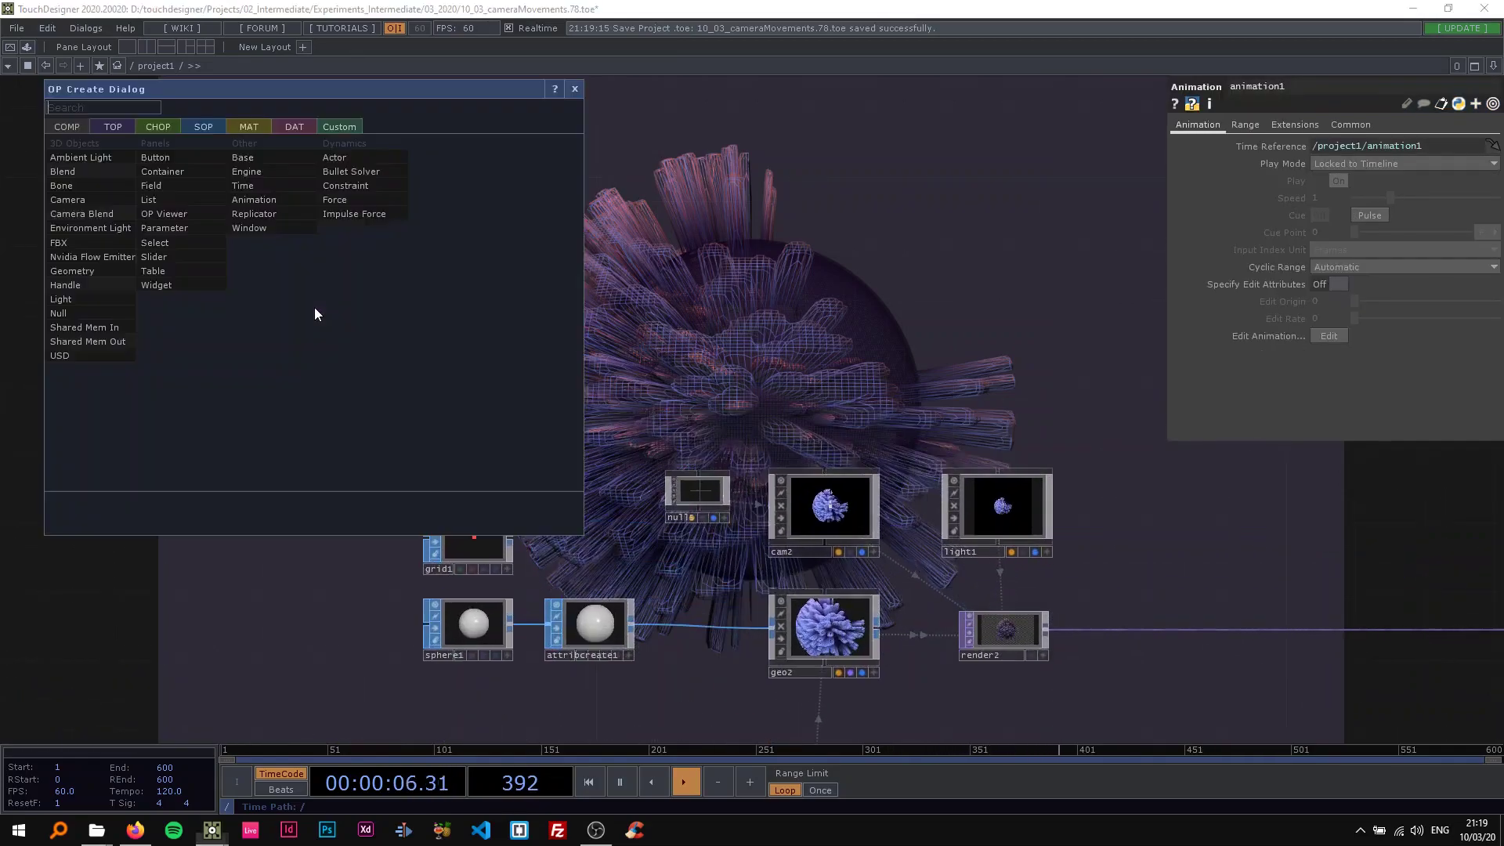
text(a)
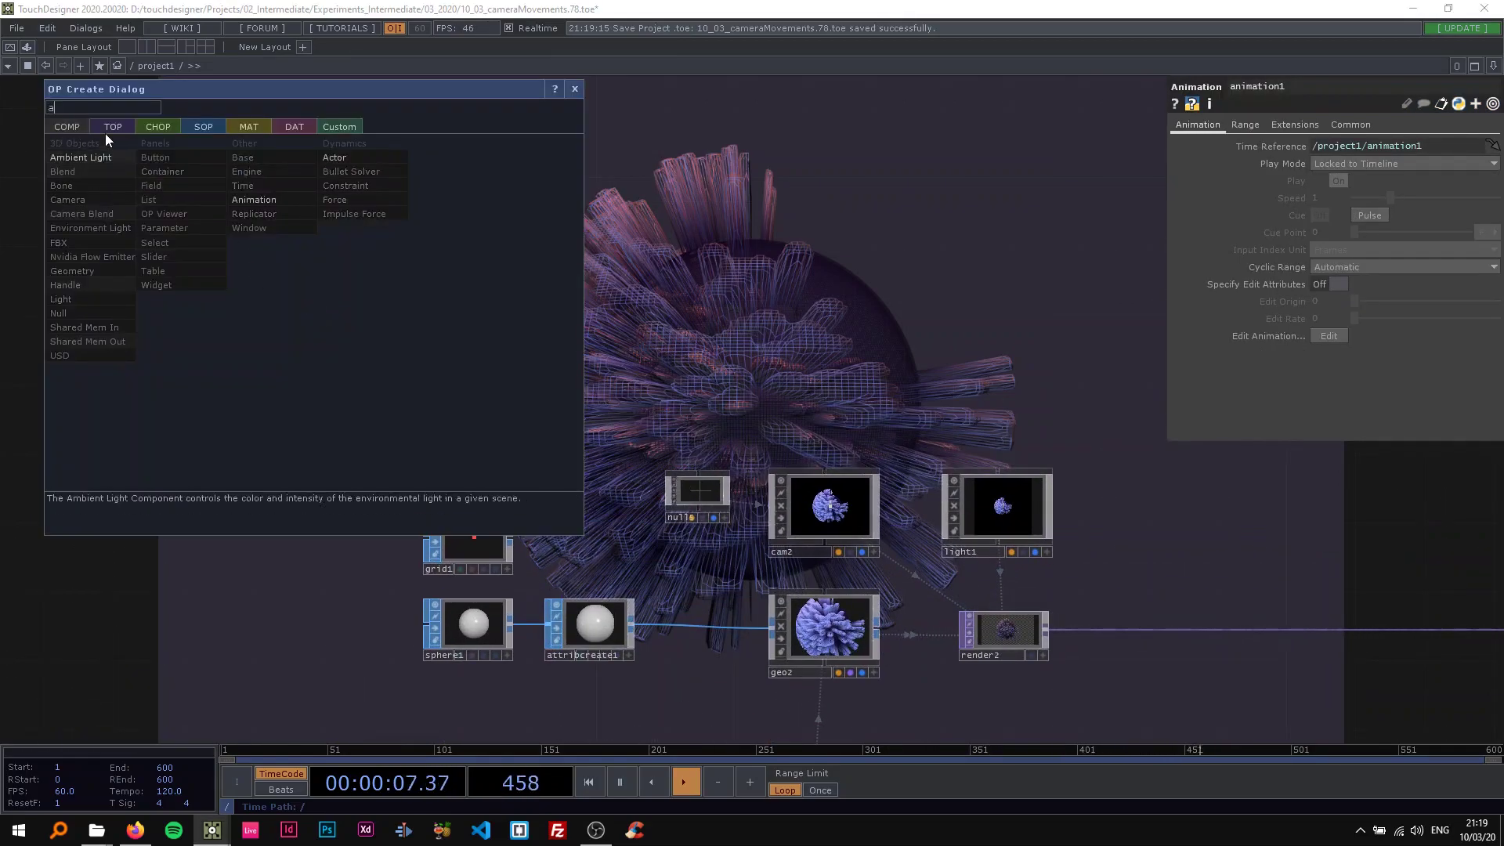
click(575, 89)
Step: Review animation1's Range, Extensions, Common and Animation parameters, including the available Play Mode options
scroll(444, 275, up, 3)
drag(435, 387, 448, 432)
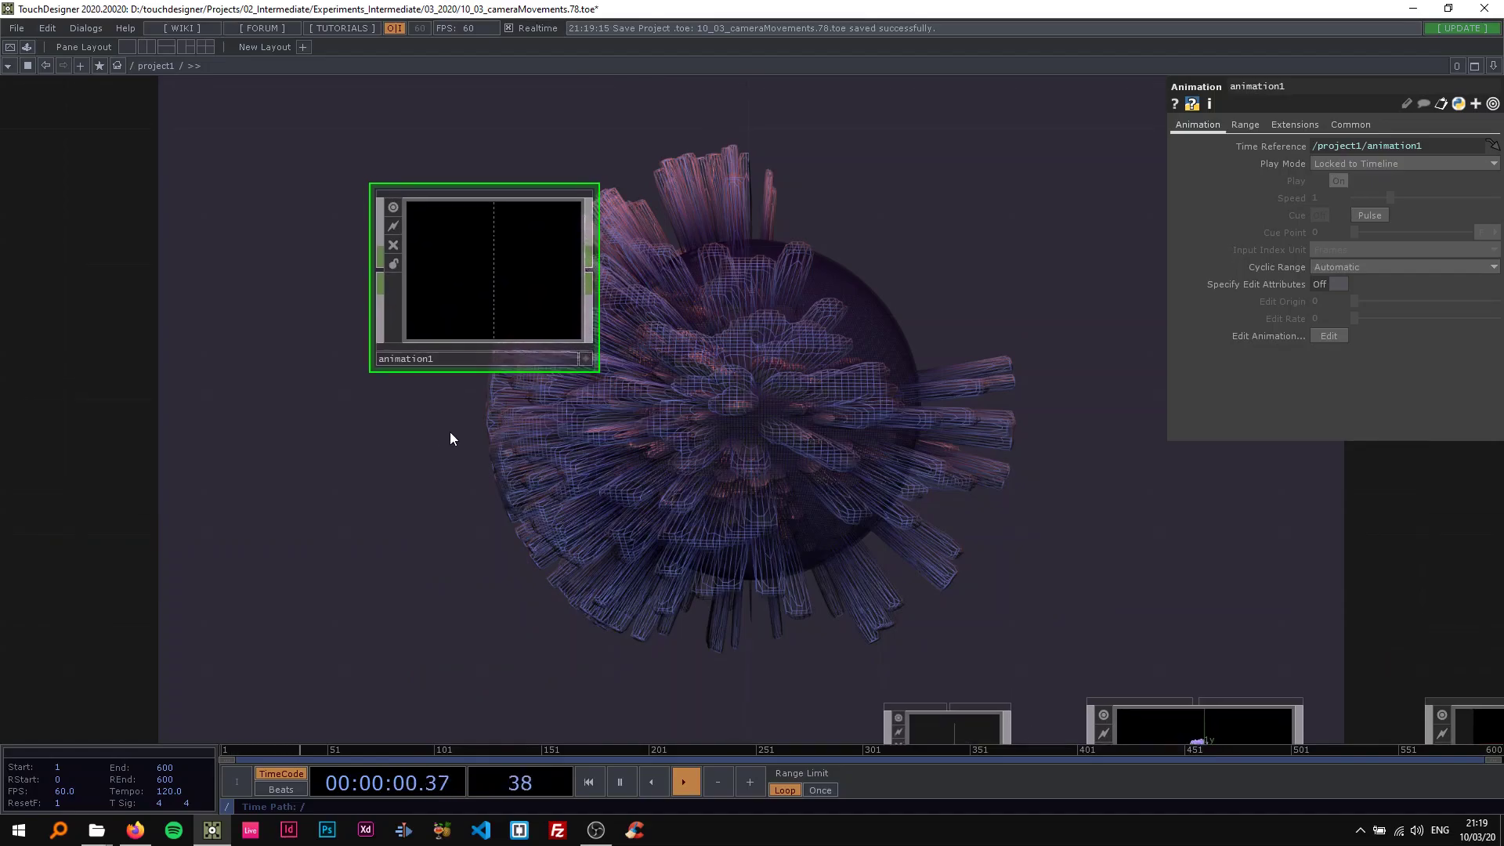
scroll(444, 467, down, 2)
drag(537, 476, 576, 470)
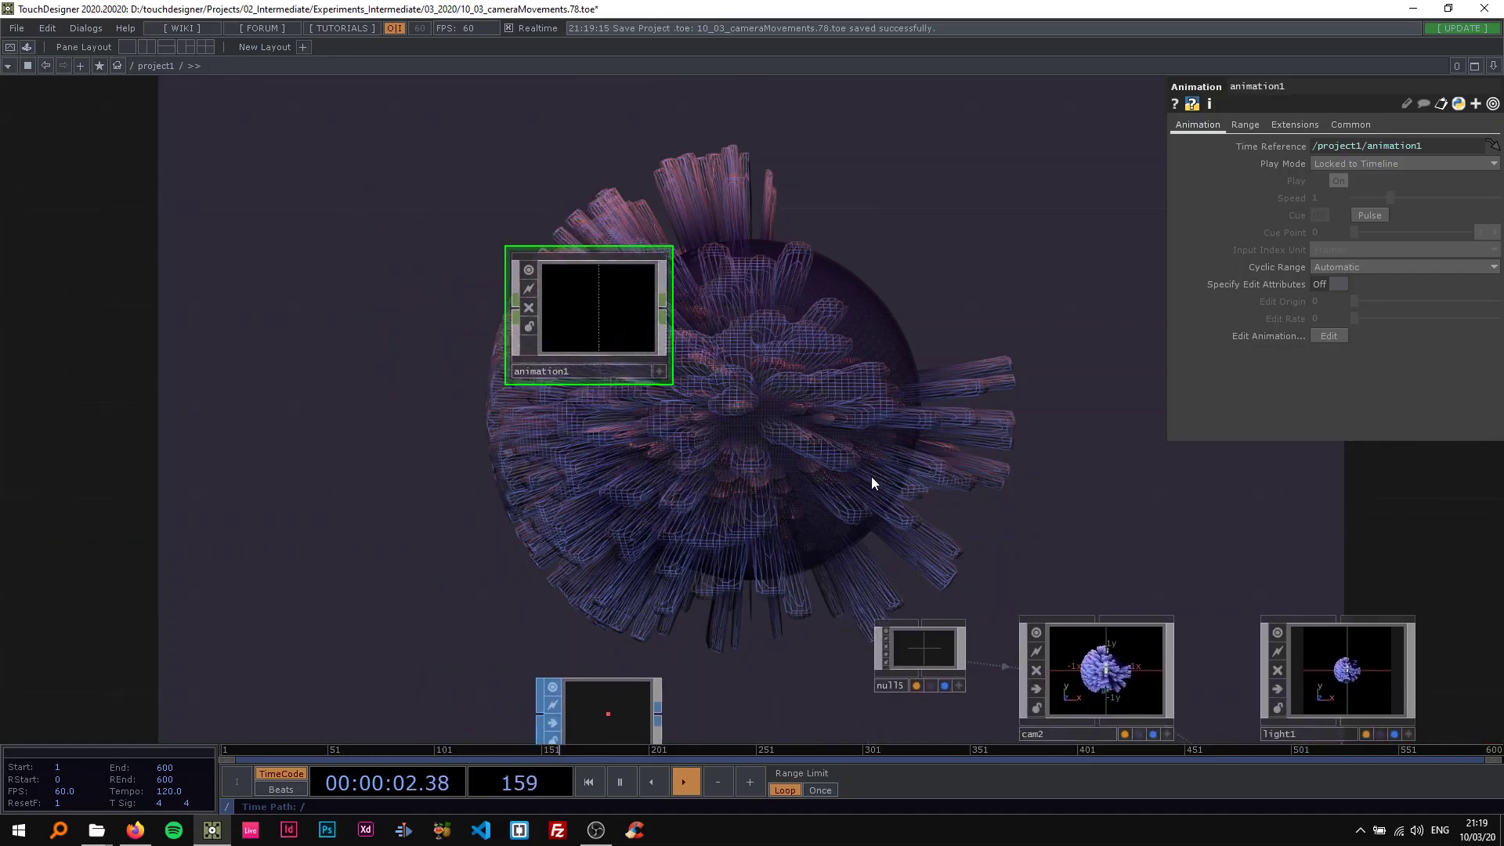
scroll(675, 256, up, 2)
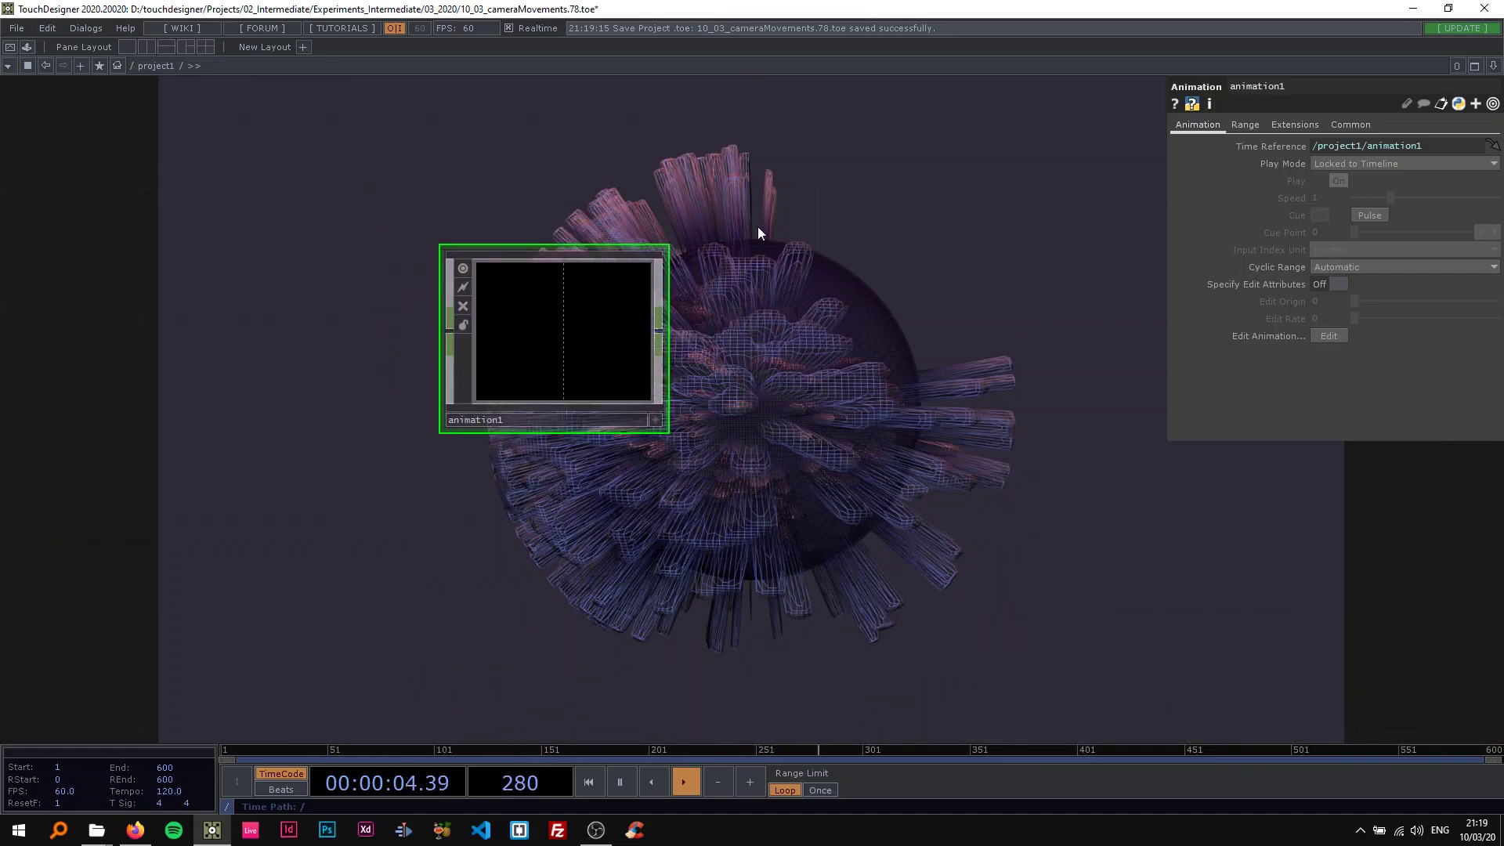
click(1250, 128)
click(1295, 125)
click(1349, 125)
click(1244, 125)
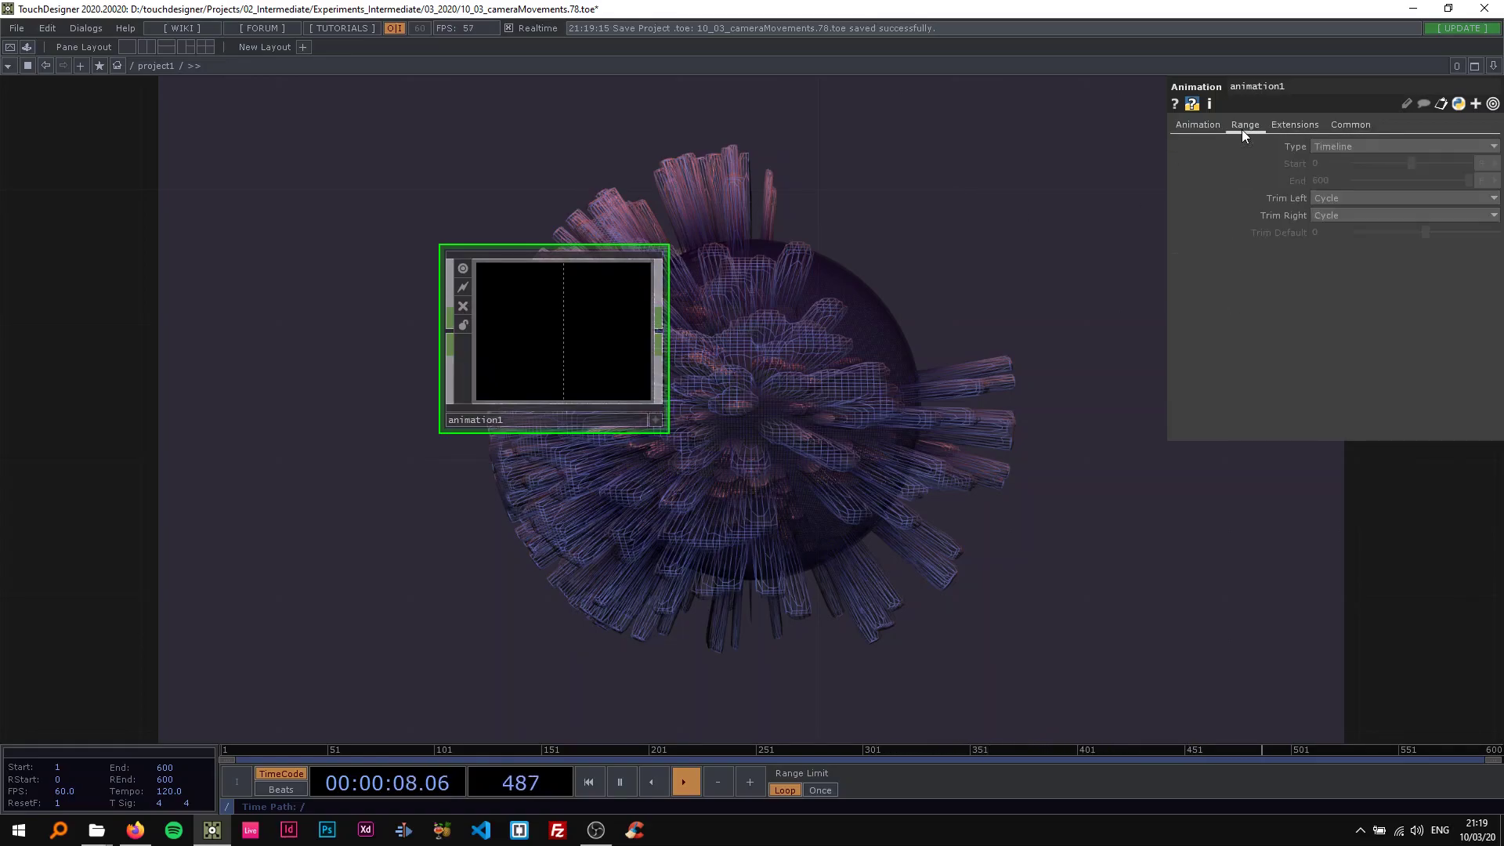
click(1191, 122)
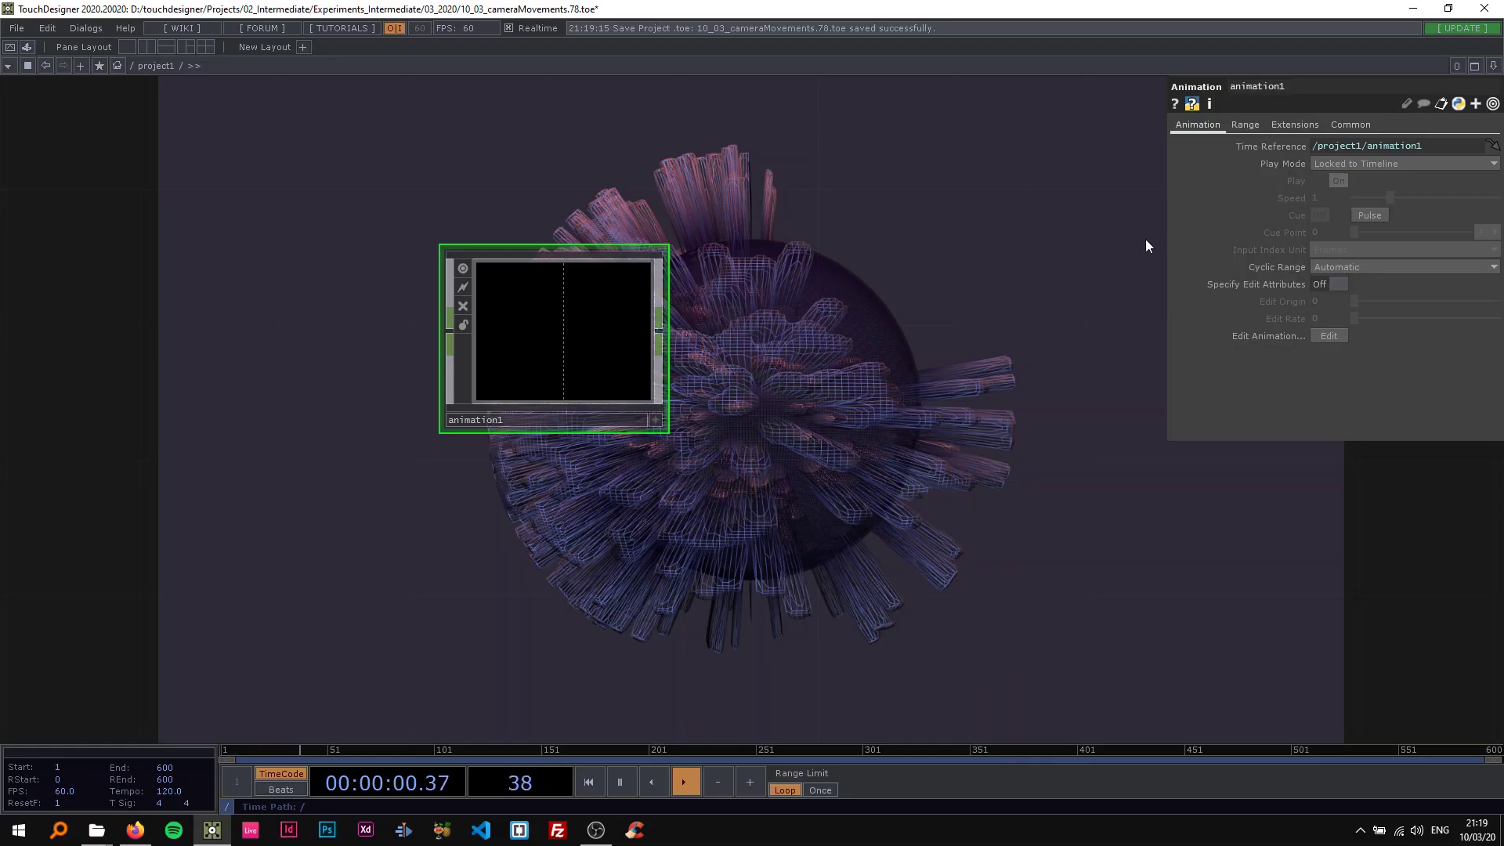
click(1341, 163)
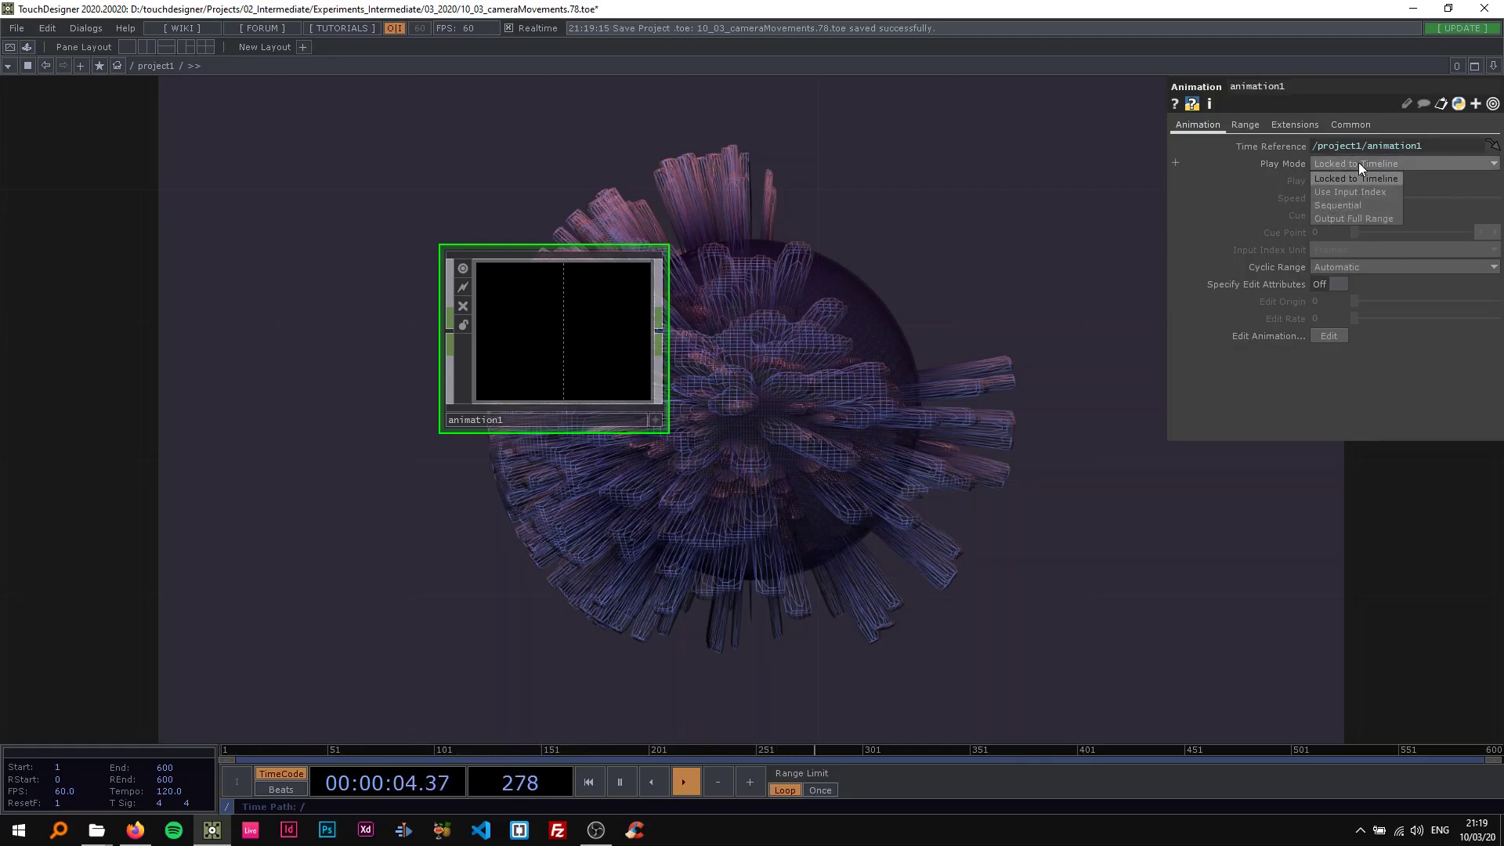
click(1358, 163)
key(h)
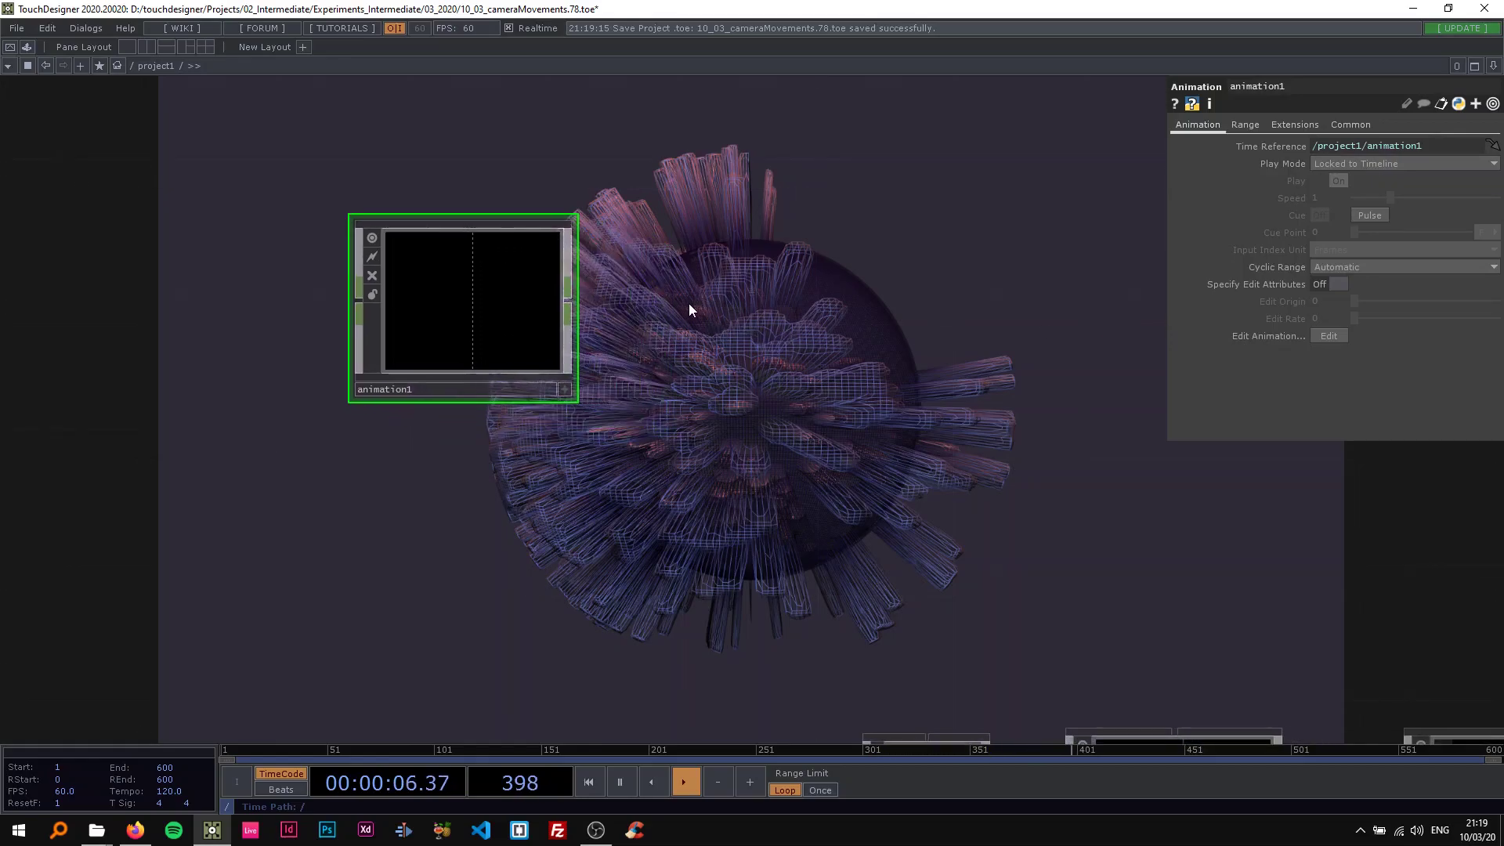
drag(612, 303, 589, 281)
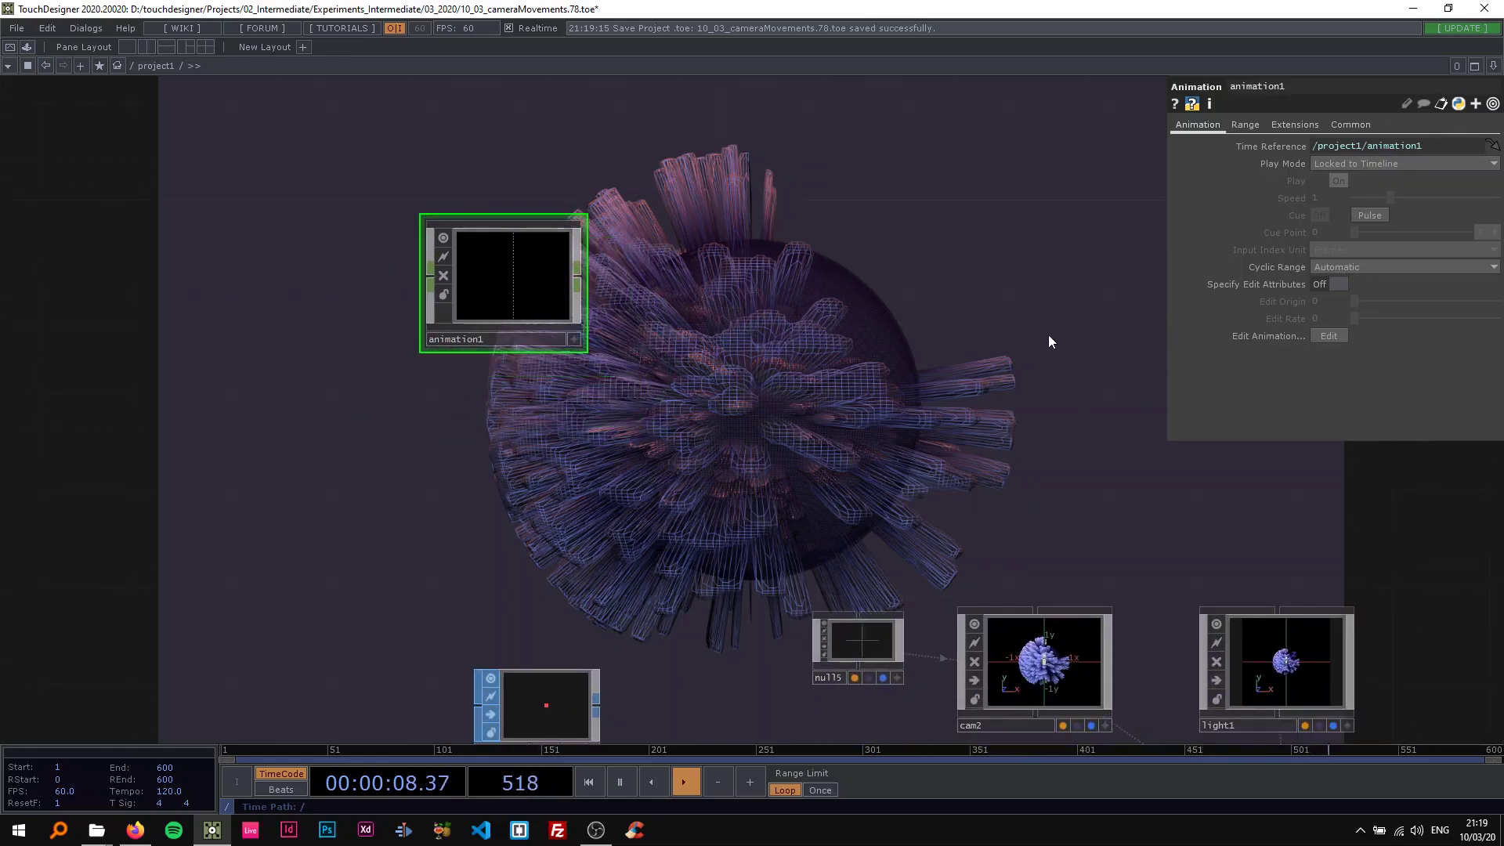
Step: Open the animation editor for animation1, keeping the node in view above it
click(1328, 336)
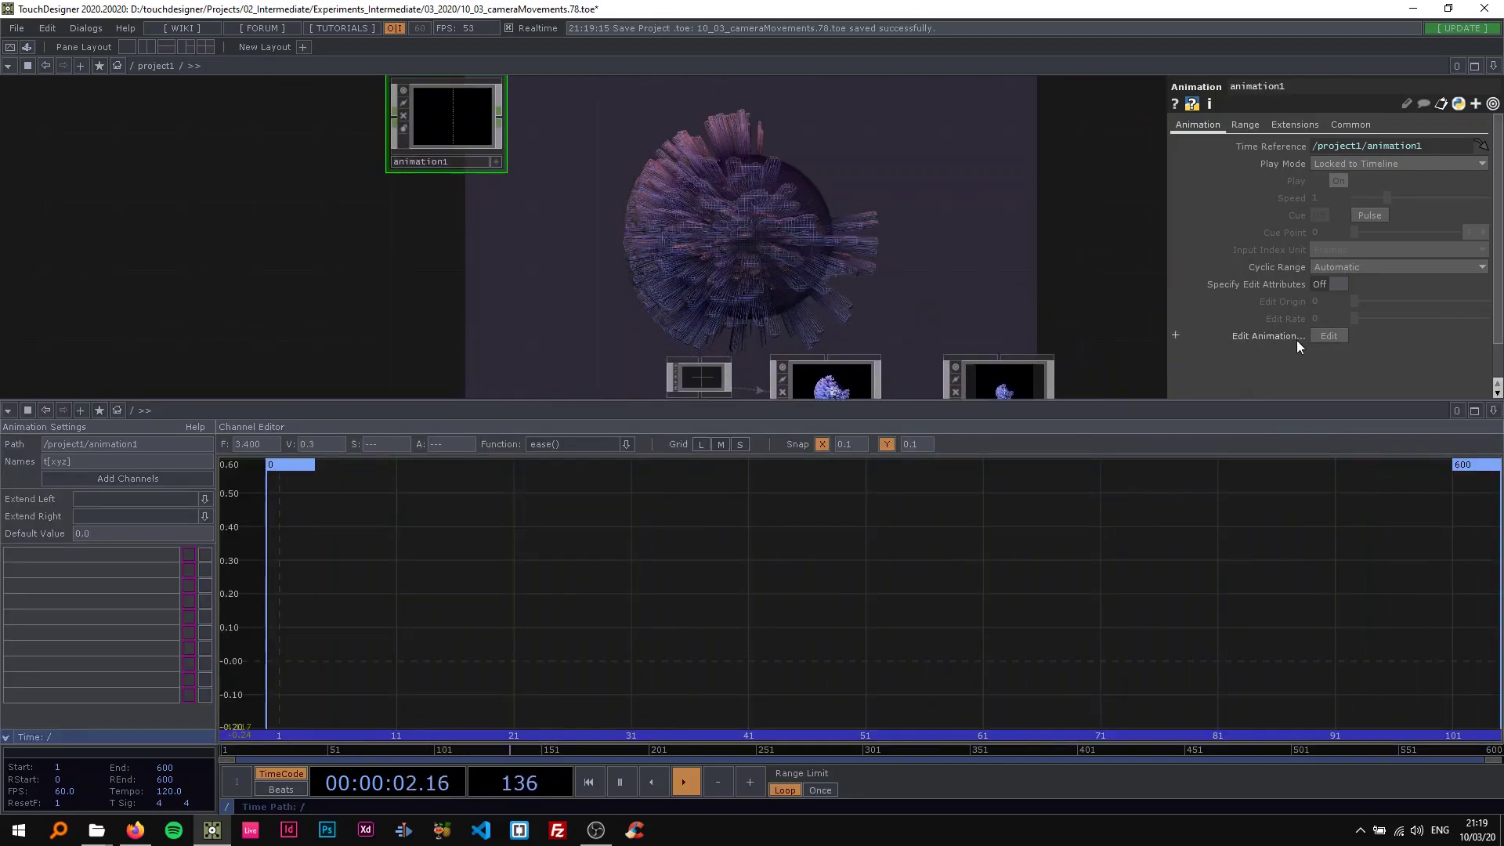
drag(709, 306, 650, 368)
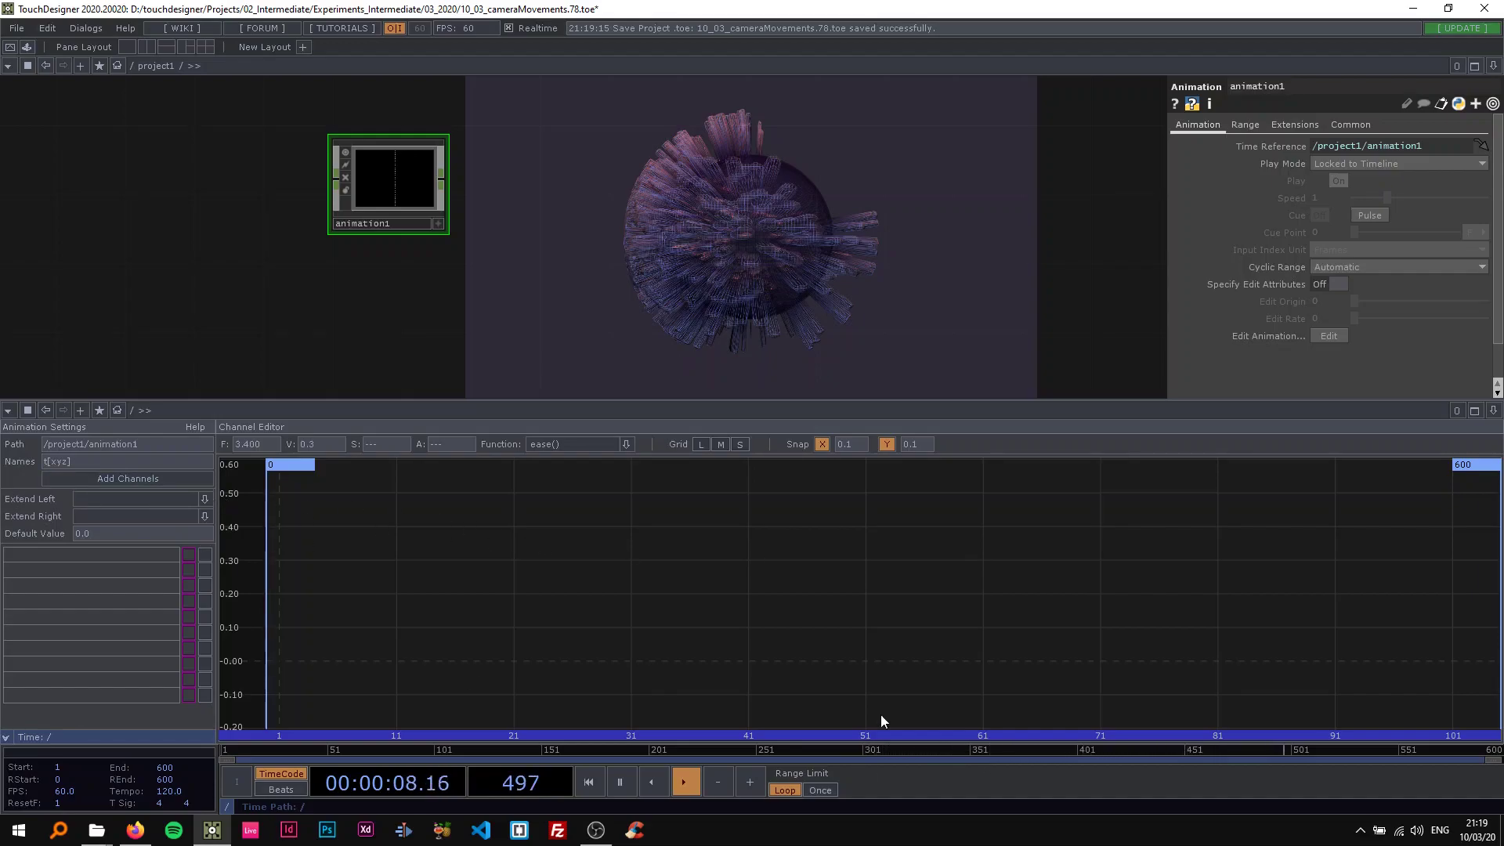
drag(353, 341, 265, 343)
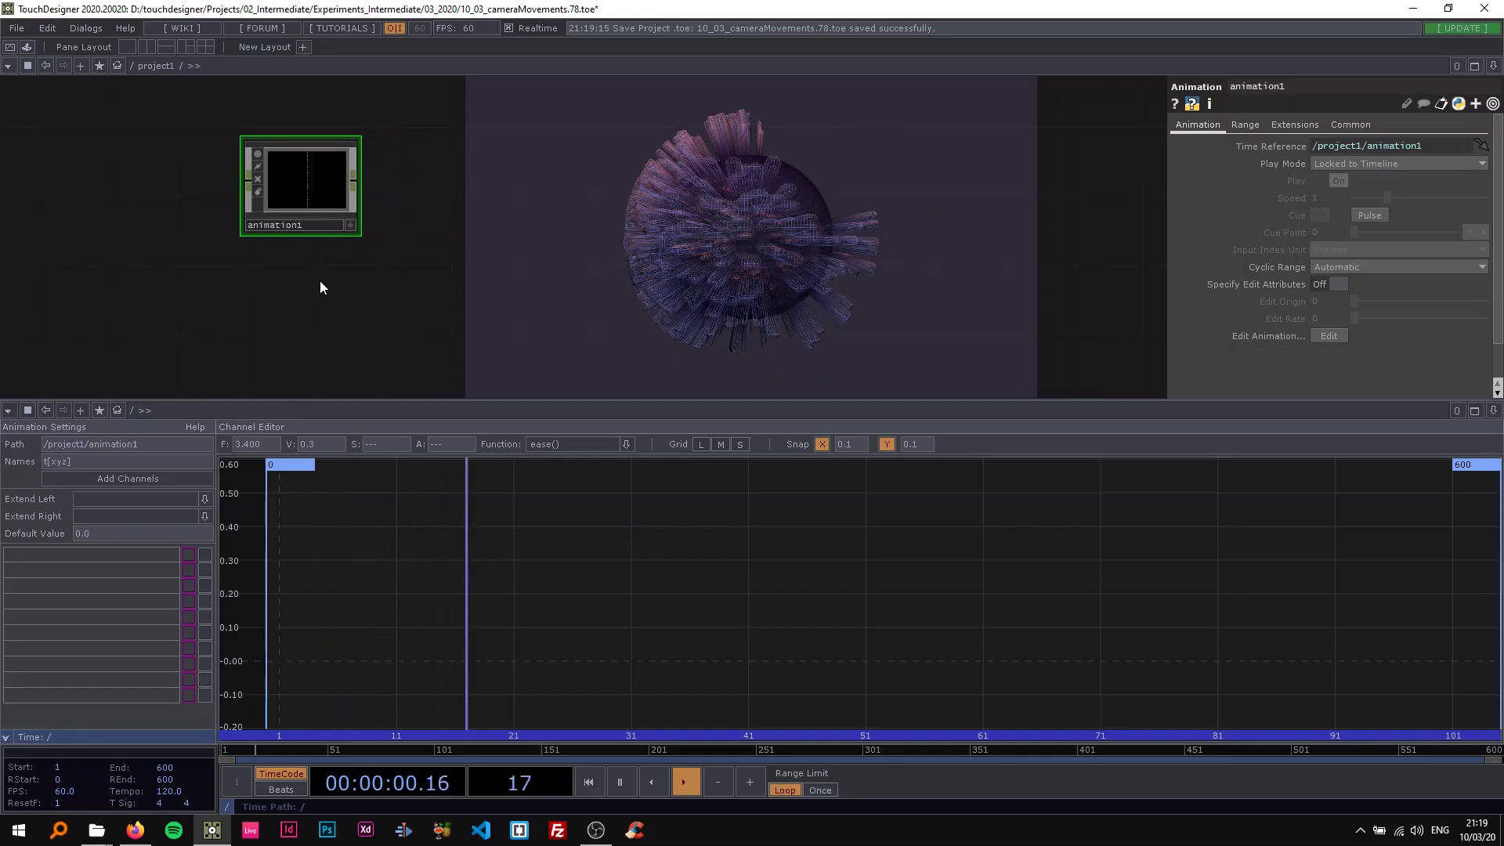
scroll(477, 288, down, 3)
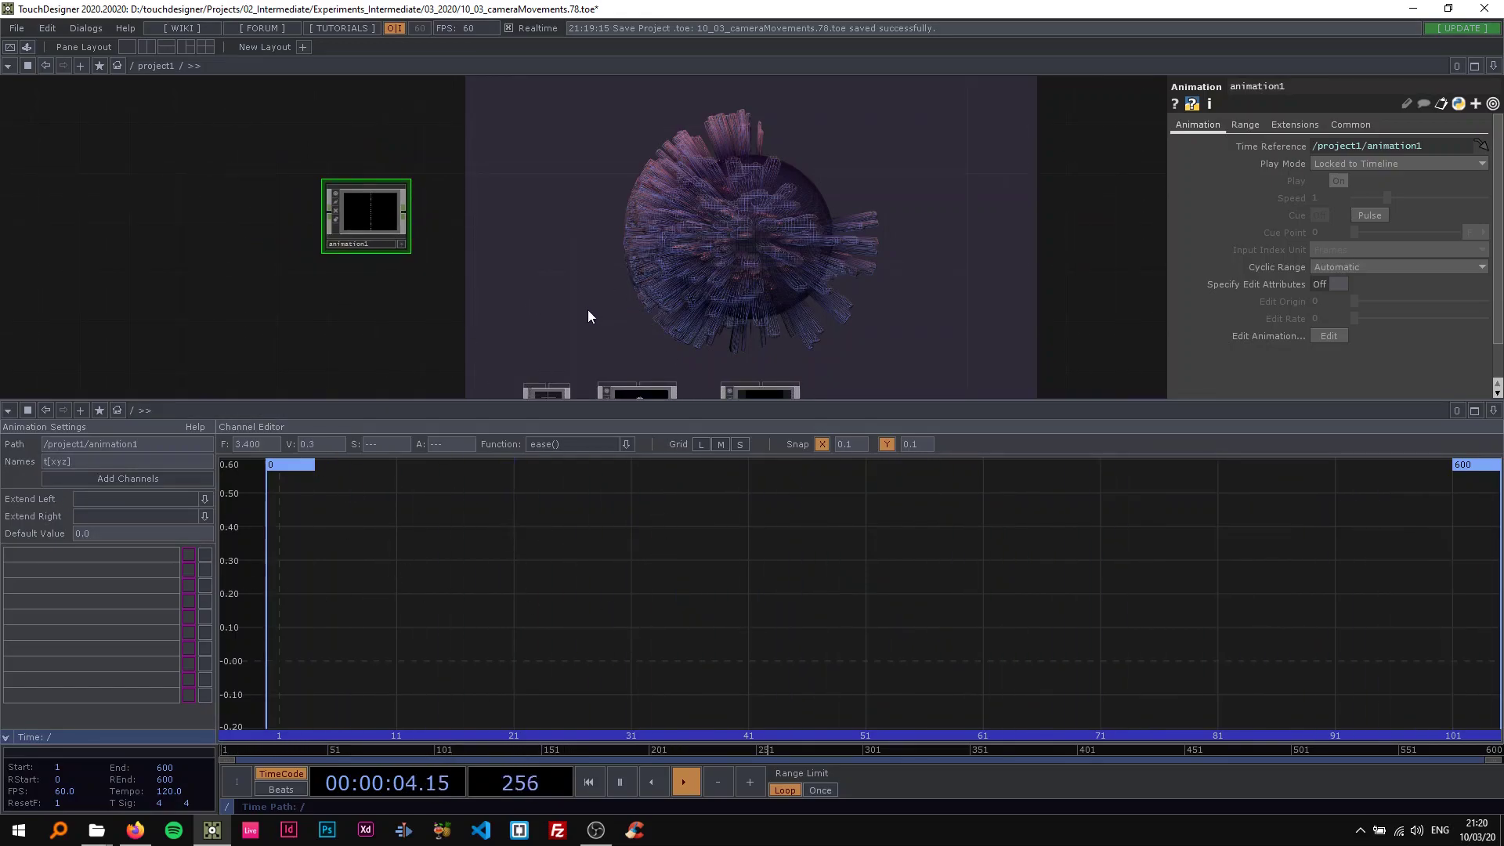
scroll(587, 309, up, 2)
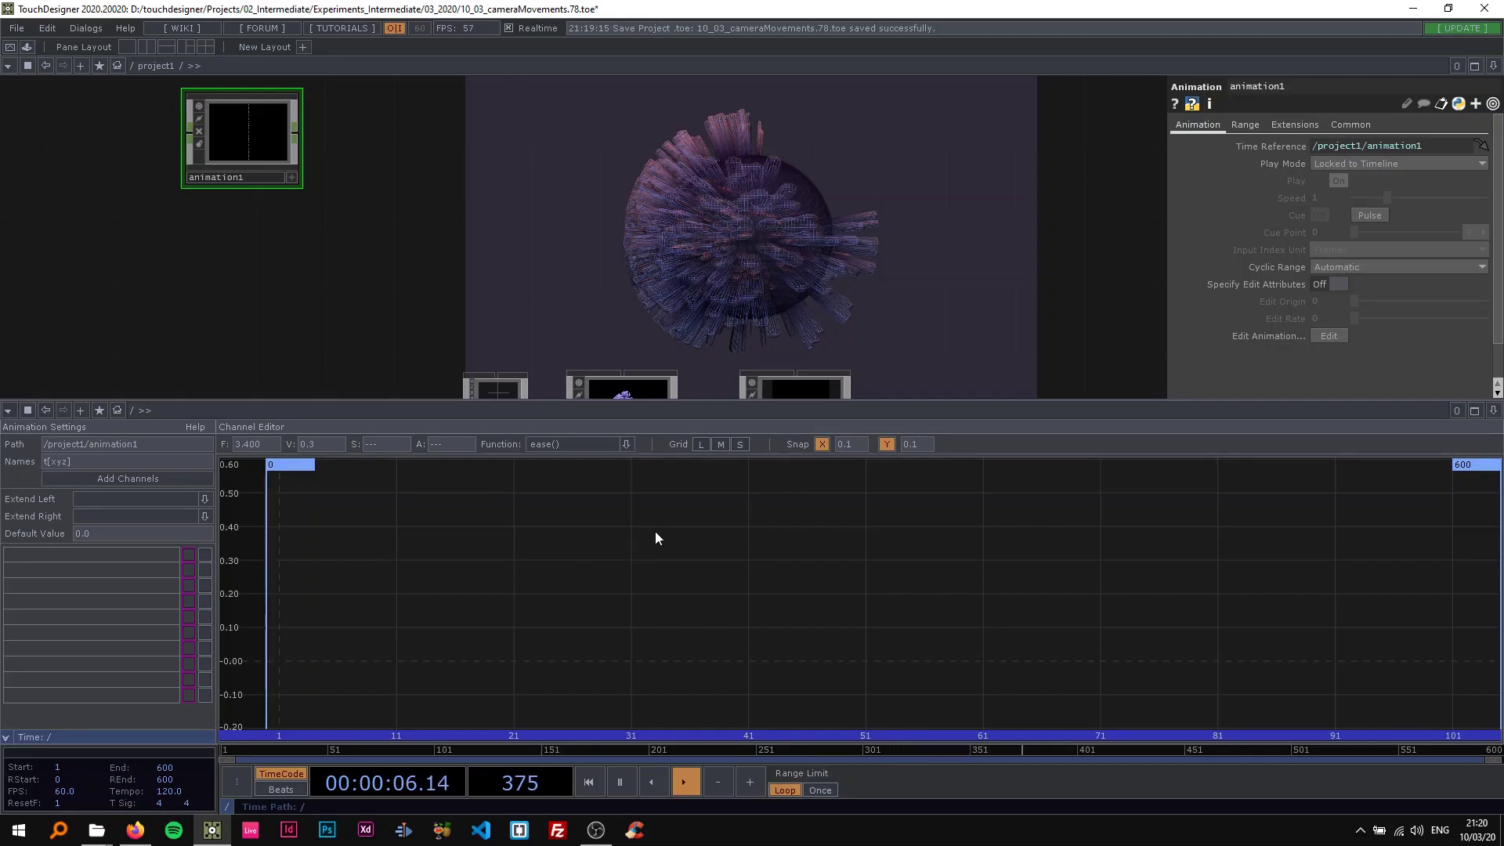
scroll(446, 205, down, 3)
drag(447, 205, 473, 272)
scroll(348, 227, up, 2)
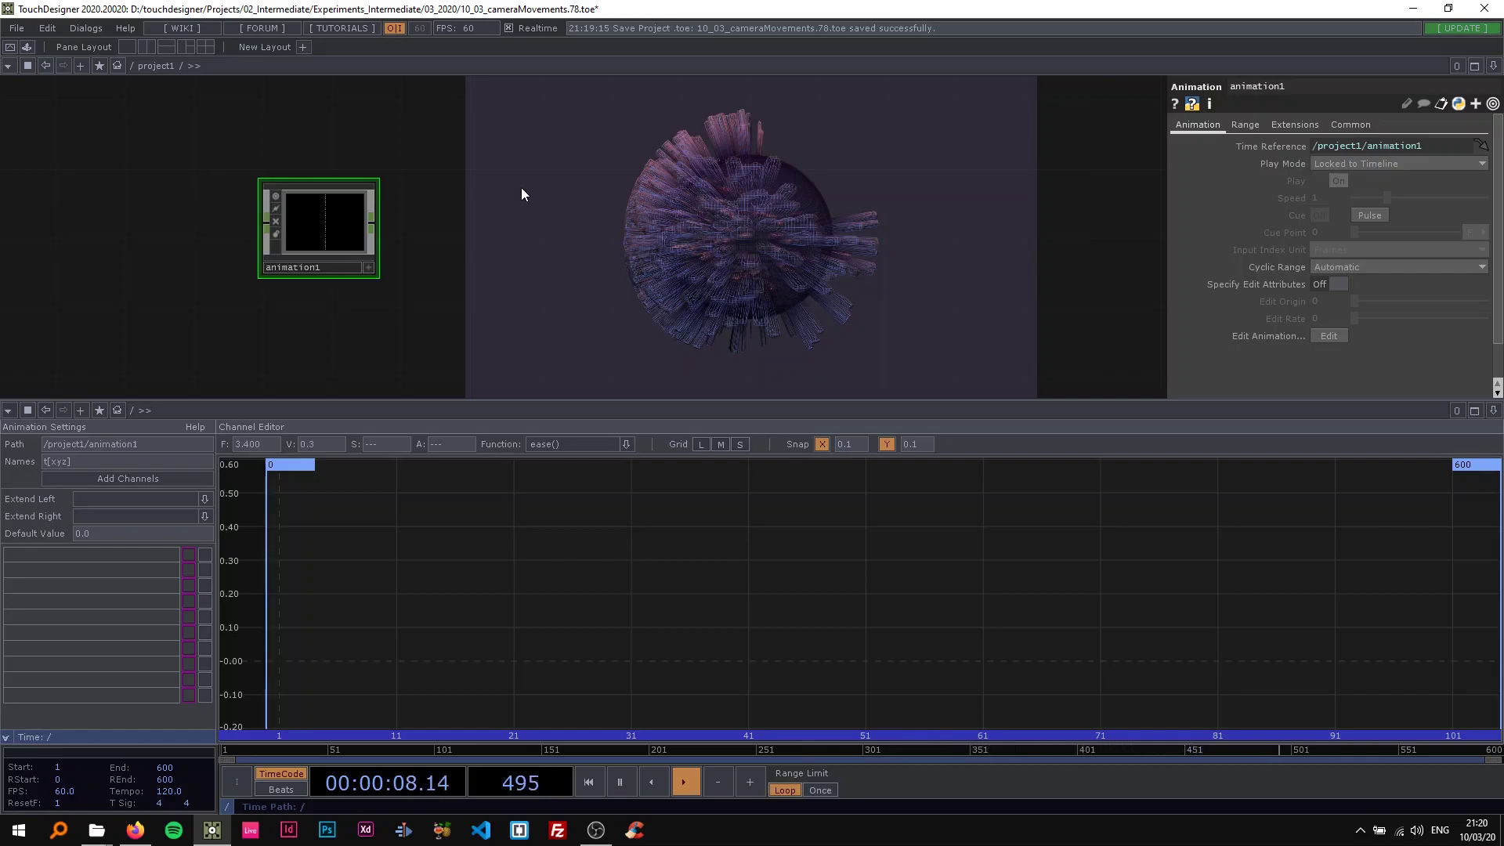
drag(474, 216, 437, 240)
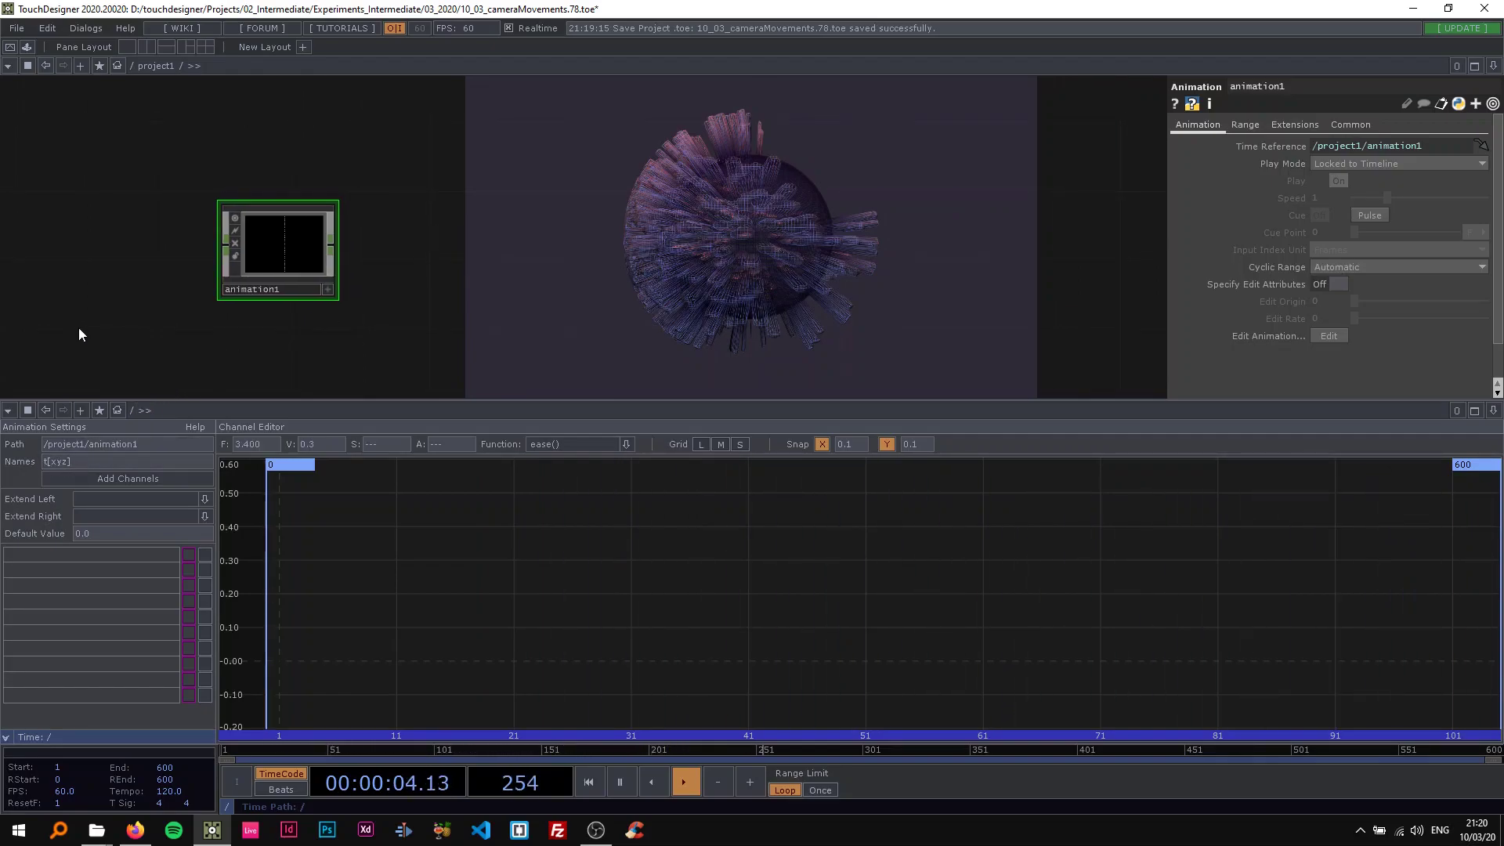
scroll(83, 323, down, 2)
drag(88, 323, 199, 214)
scroll(225, 238, up, 2)
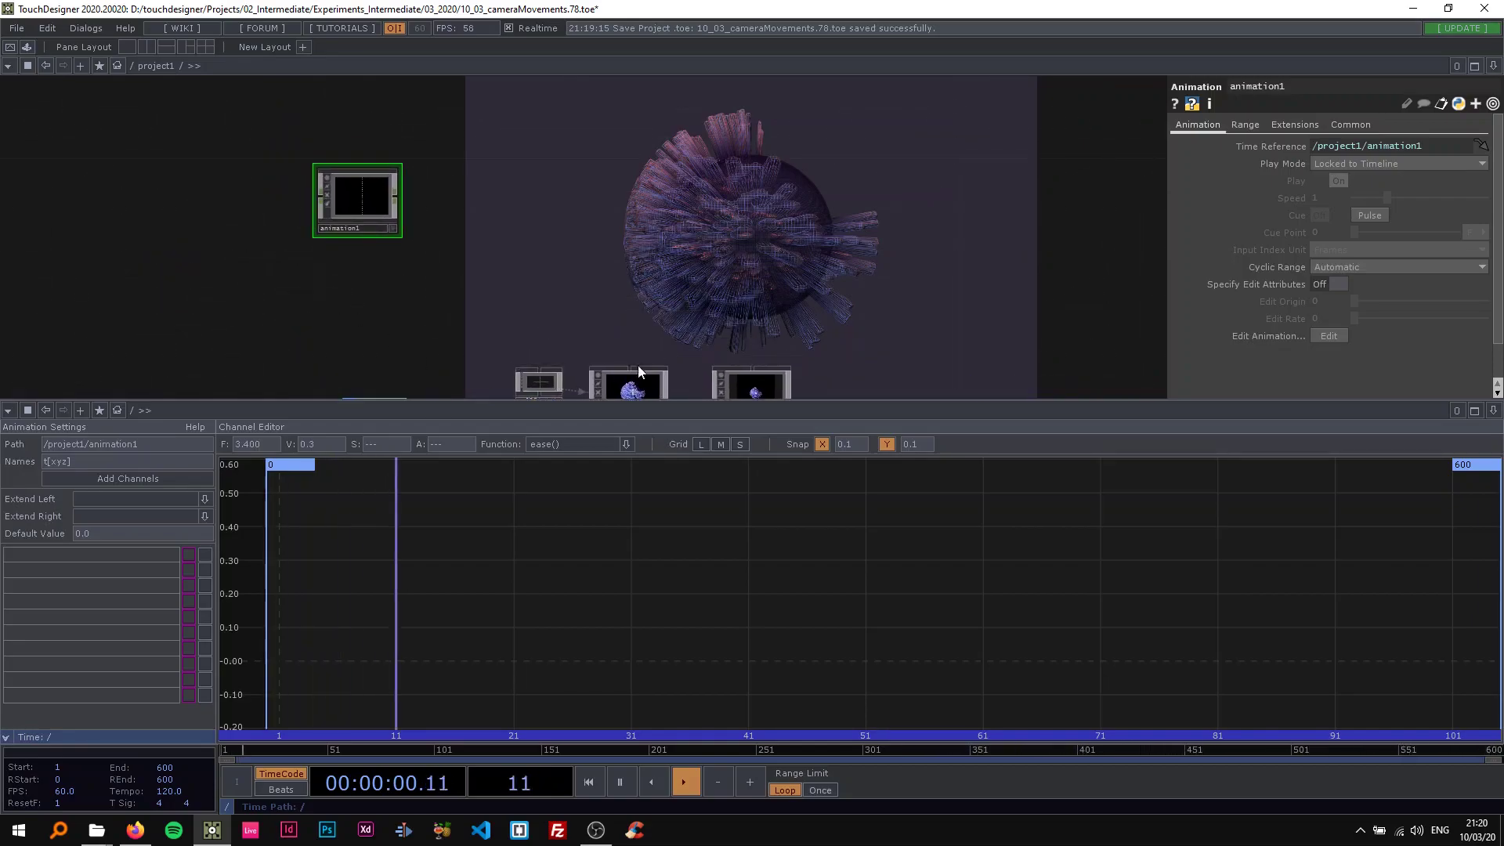
Step: Add tx, ty and tz channels to the animation1 component using the name pattern t[xyz]
click(629, 384)
click(376, 205)
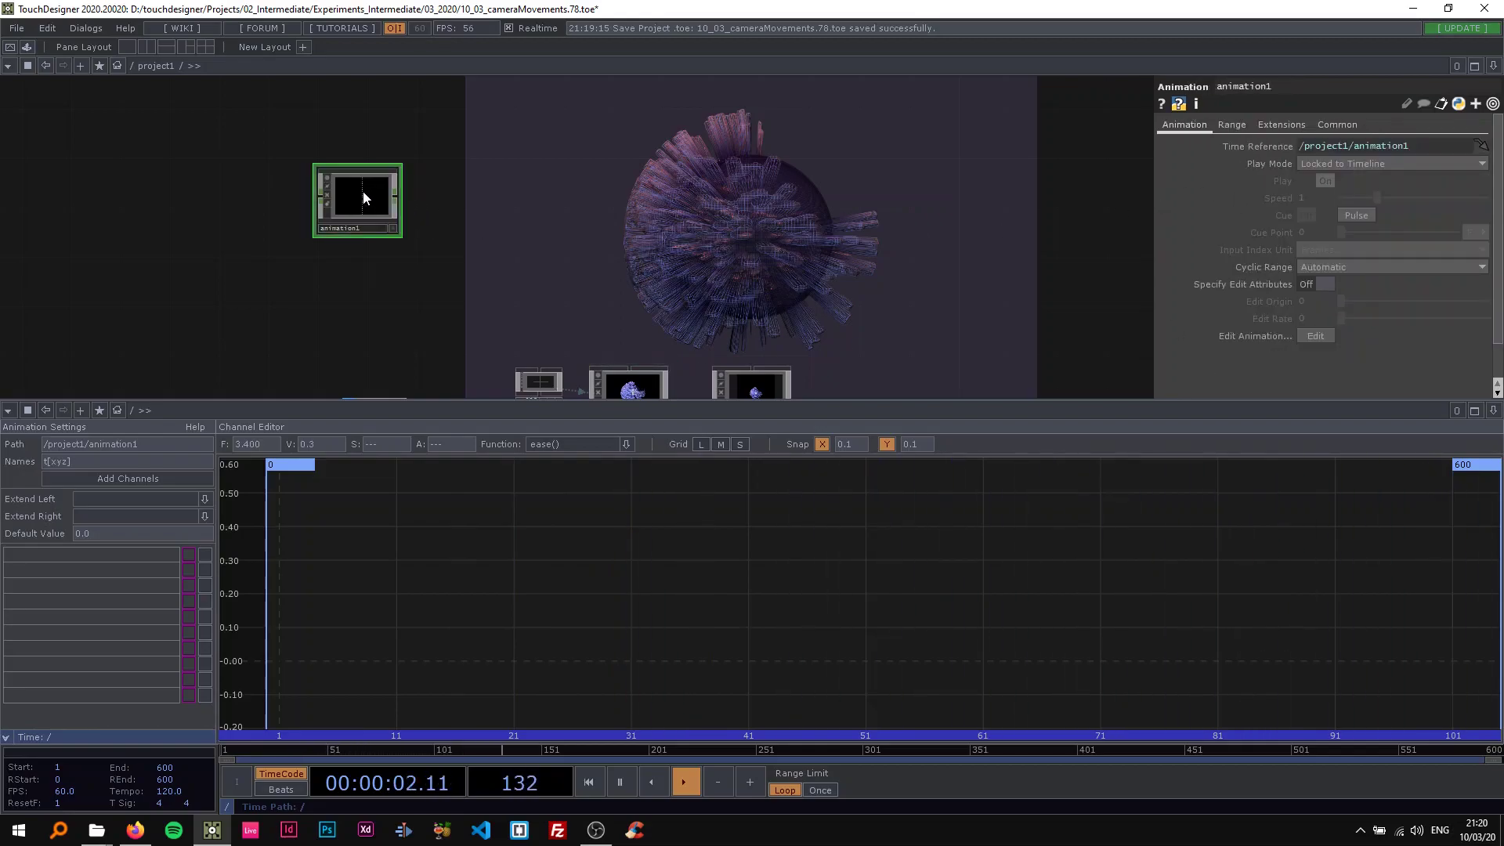
scroll(363, 196, up, 2)
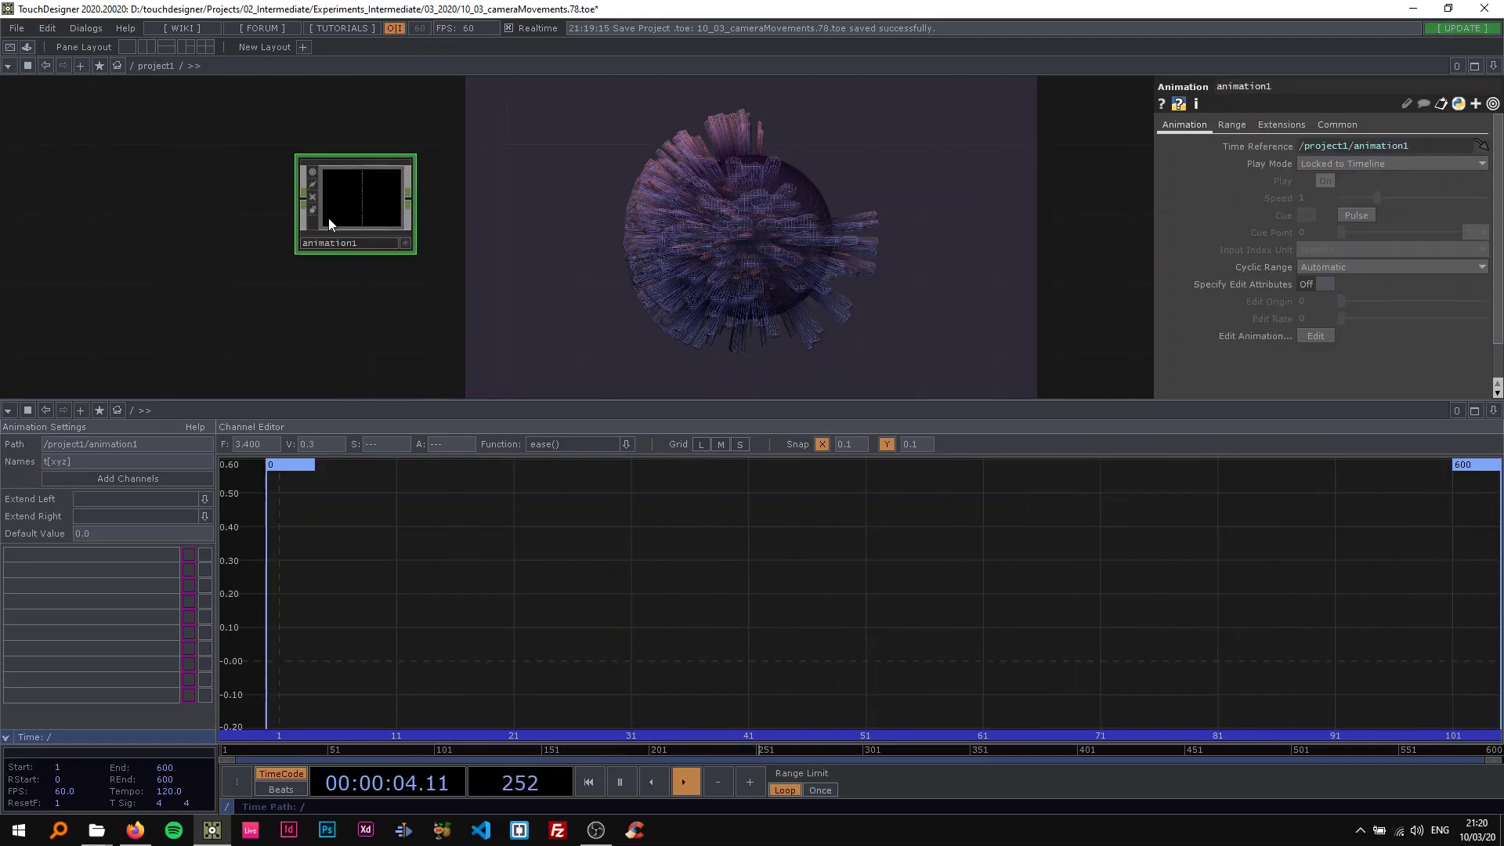
click(89, 464)
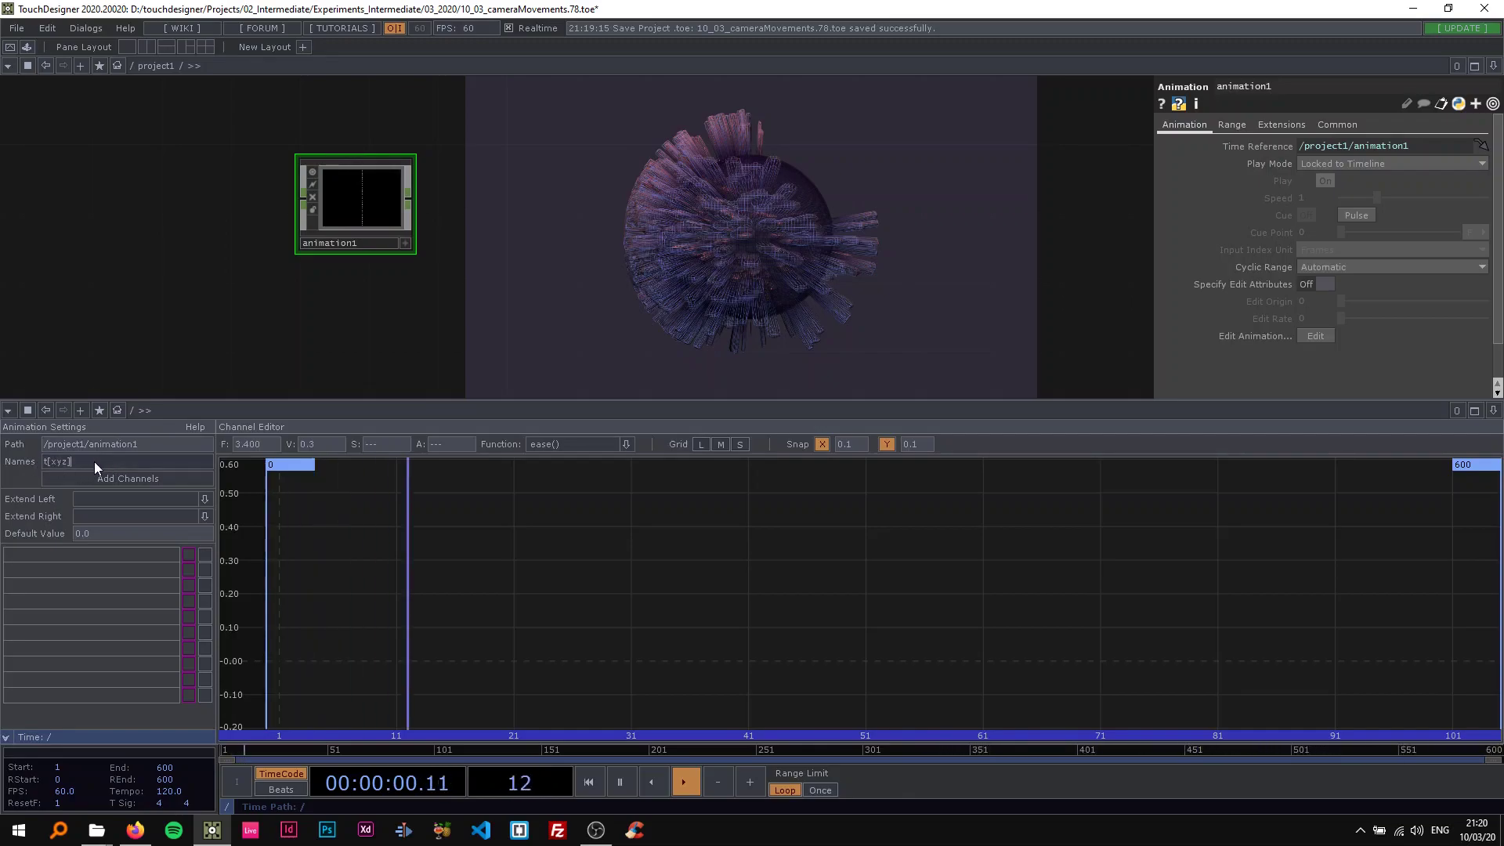
drag(82, 467, 40, 459)
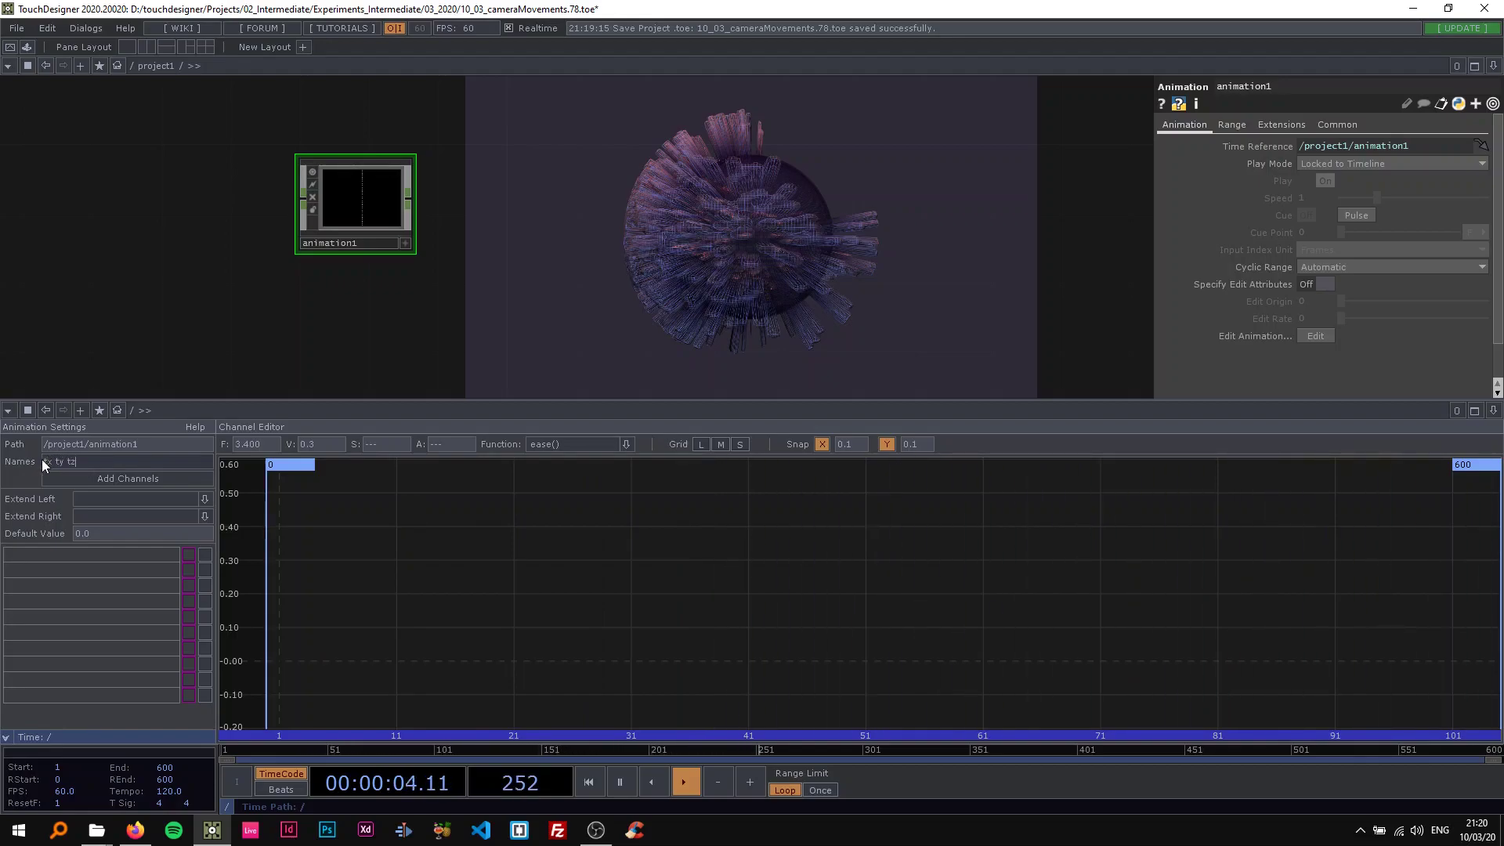
key(ctrl+z)
click(124, 279)
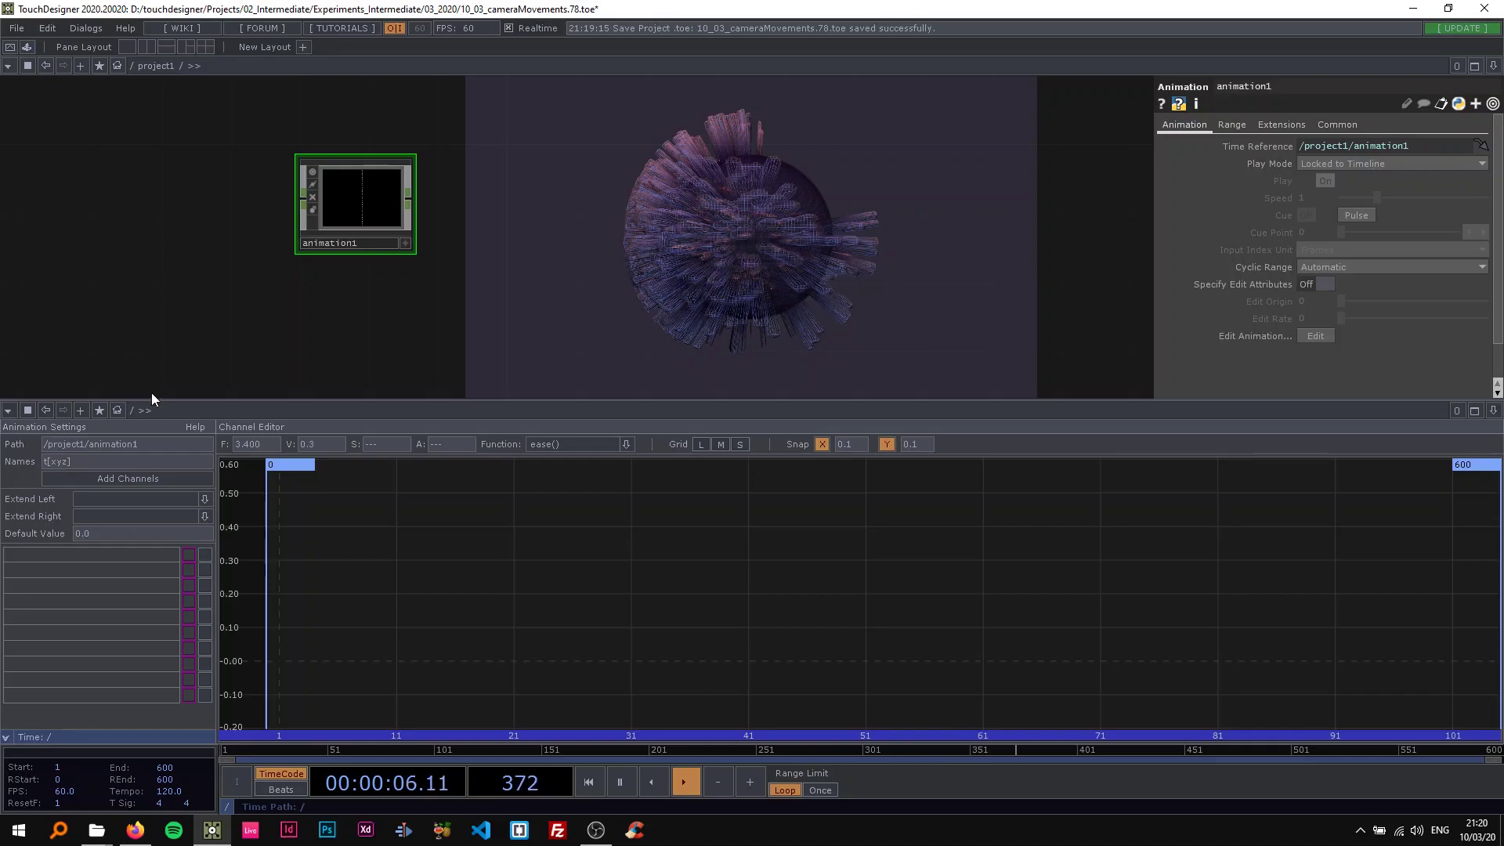
click(114, 478)
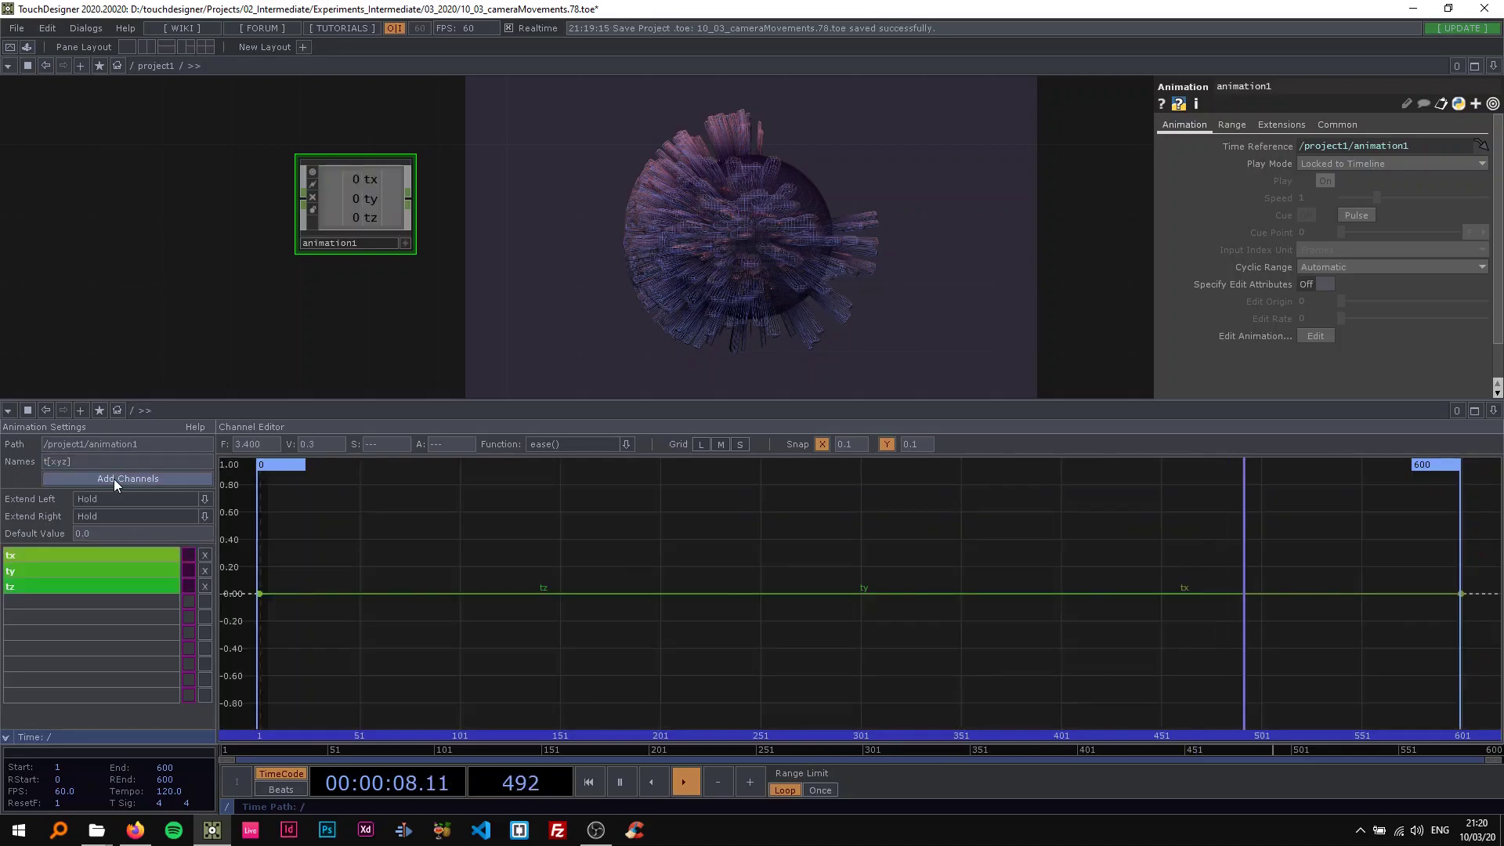
Step: Show the tx, ty and tz channel curves one at a time and in combination in the graph
click(126, 554)
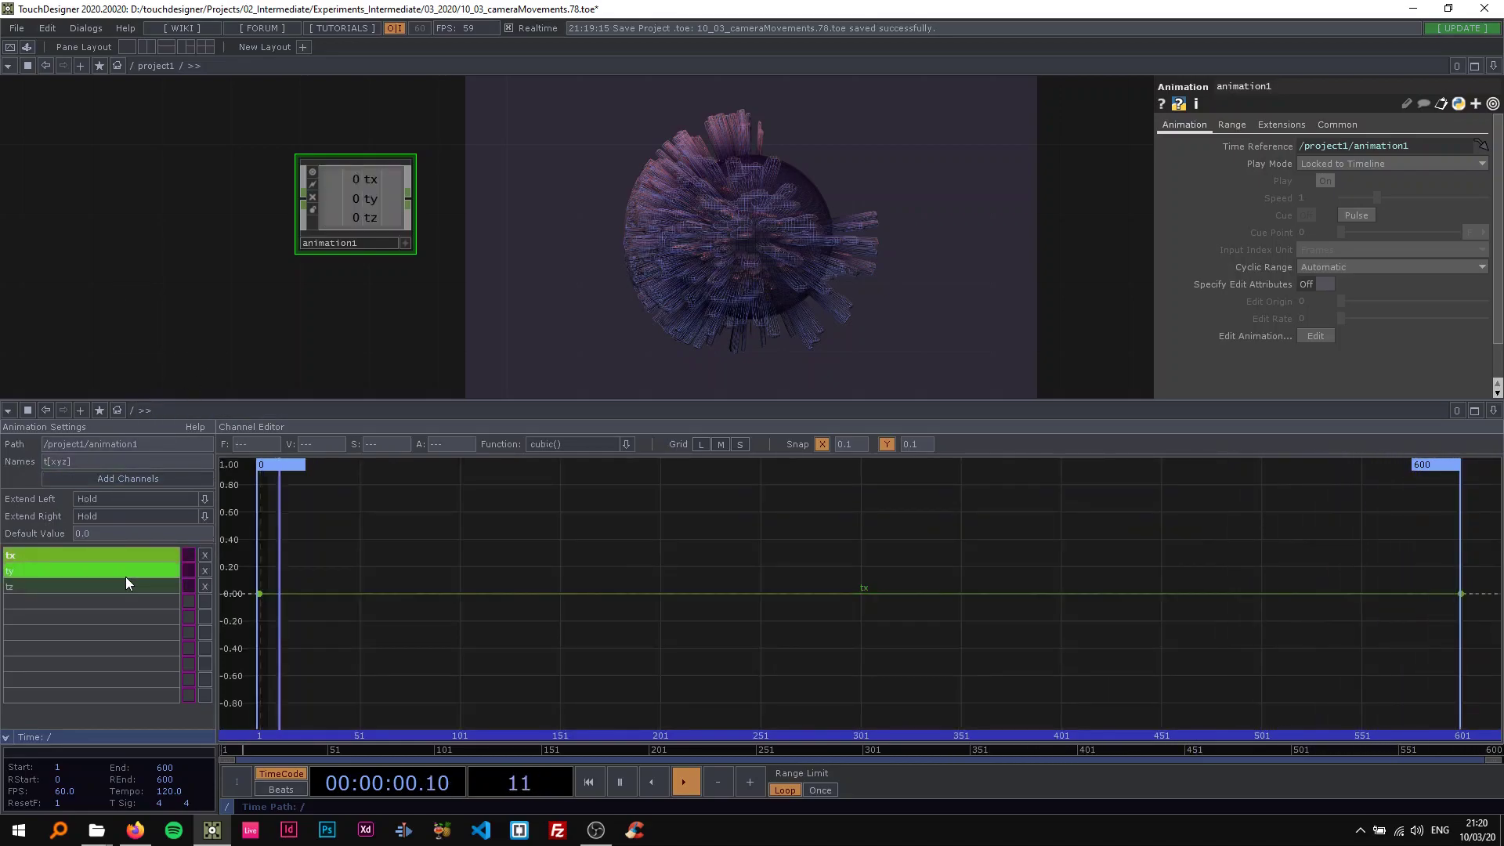
click(130, 570)
click(130, 586)
click(120, 613)
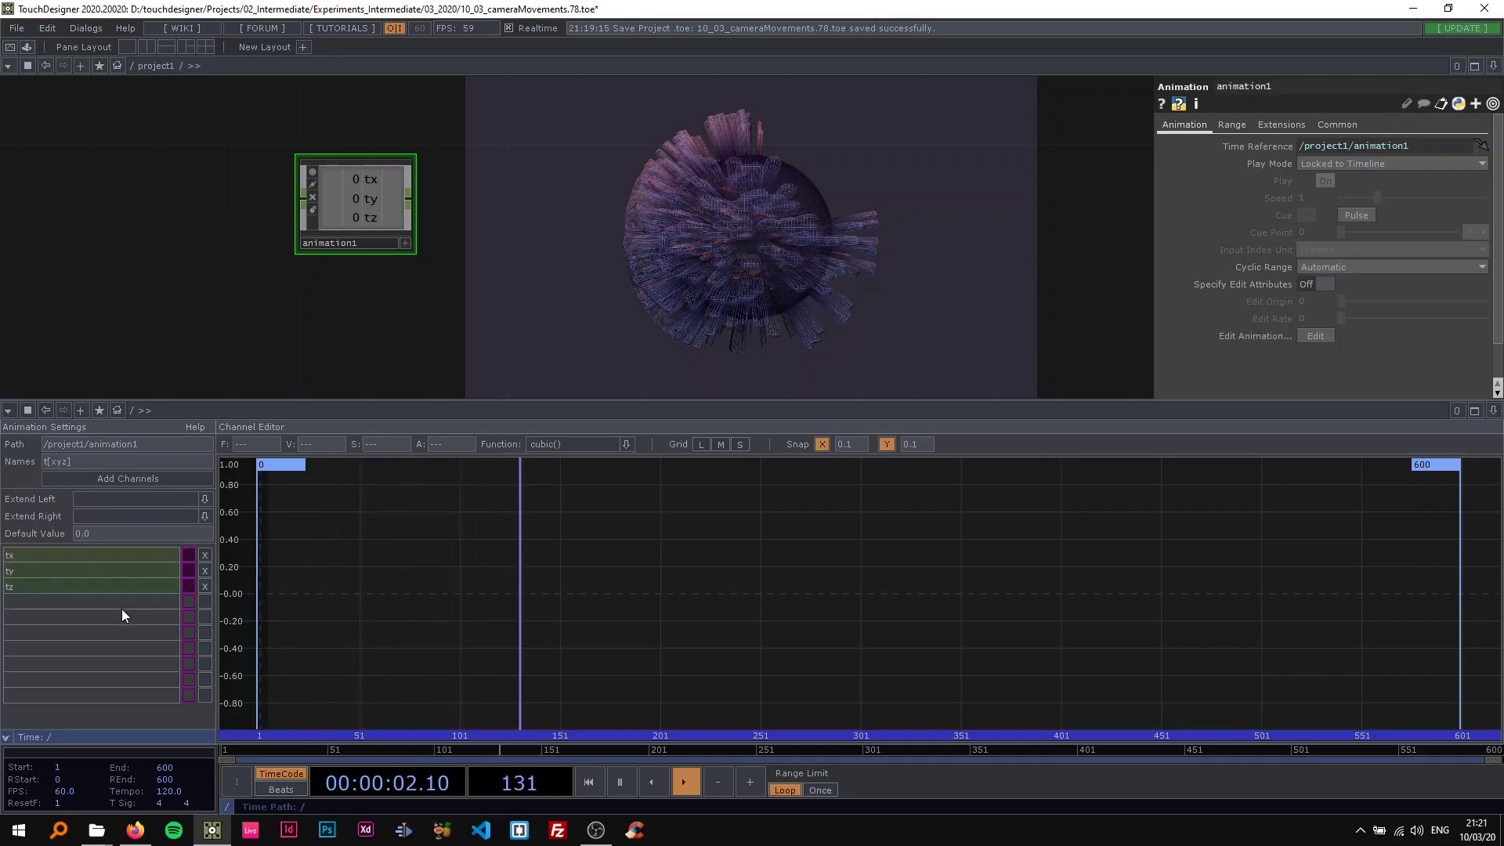
click(127, 556)
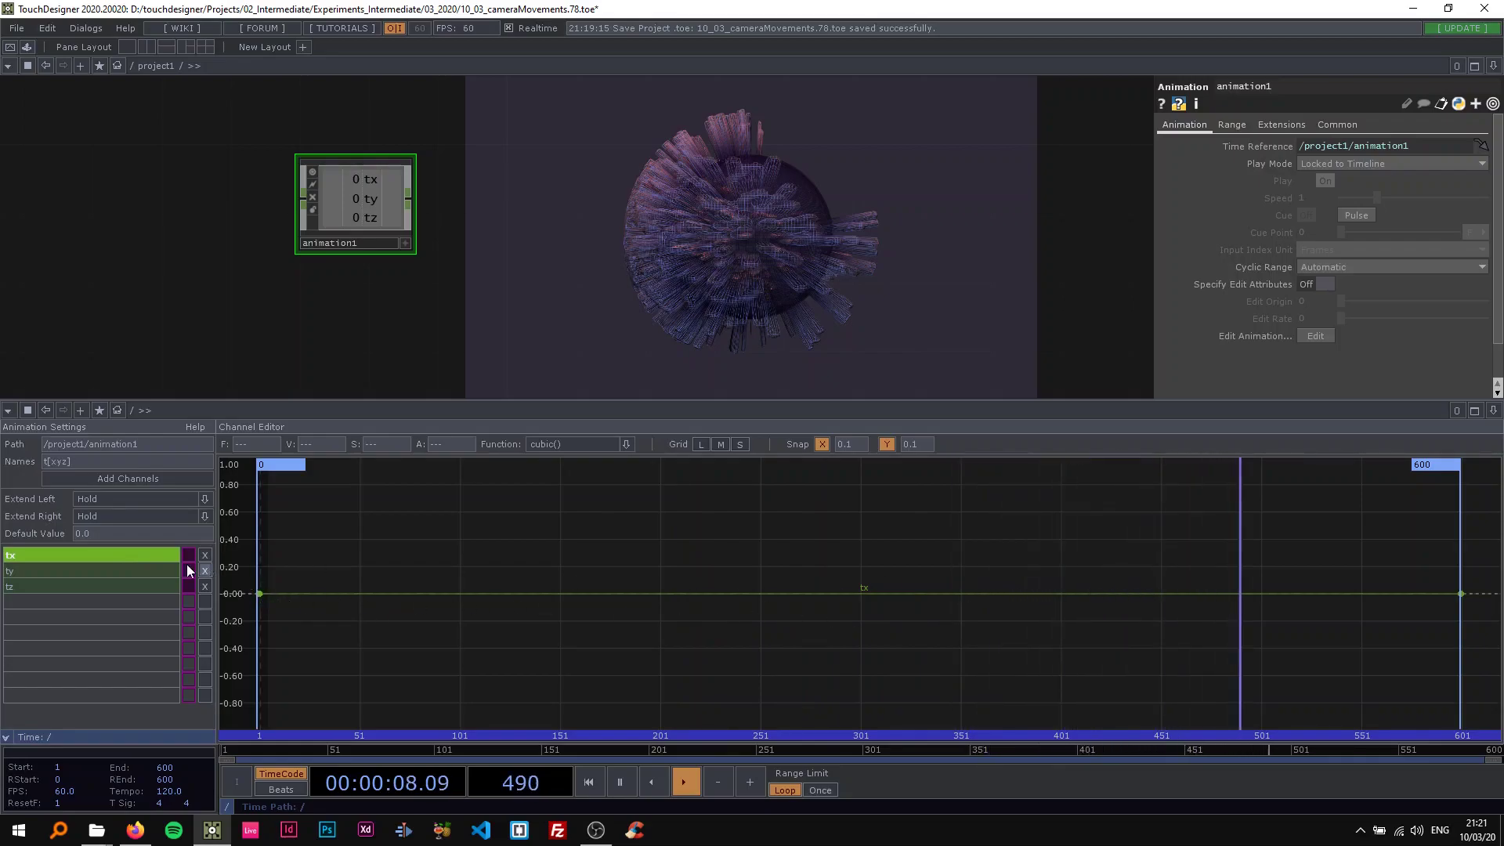
click(115, 572)
click(101, 555)
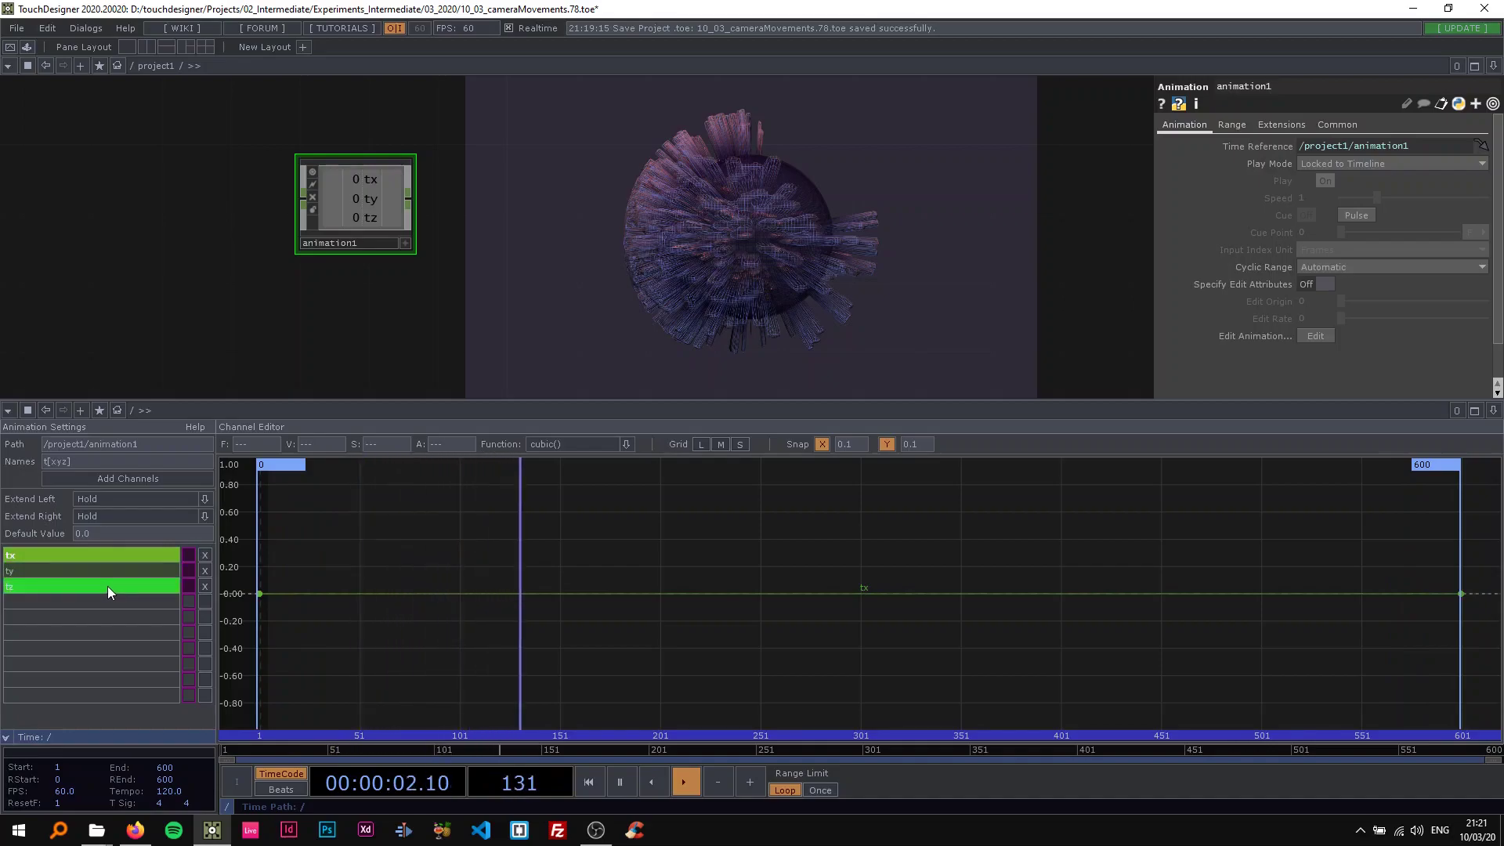
shift+click(114, 589)
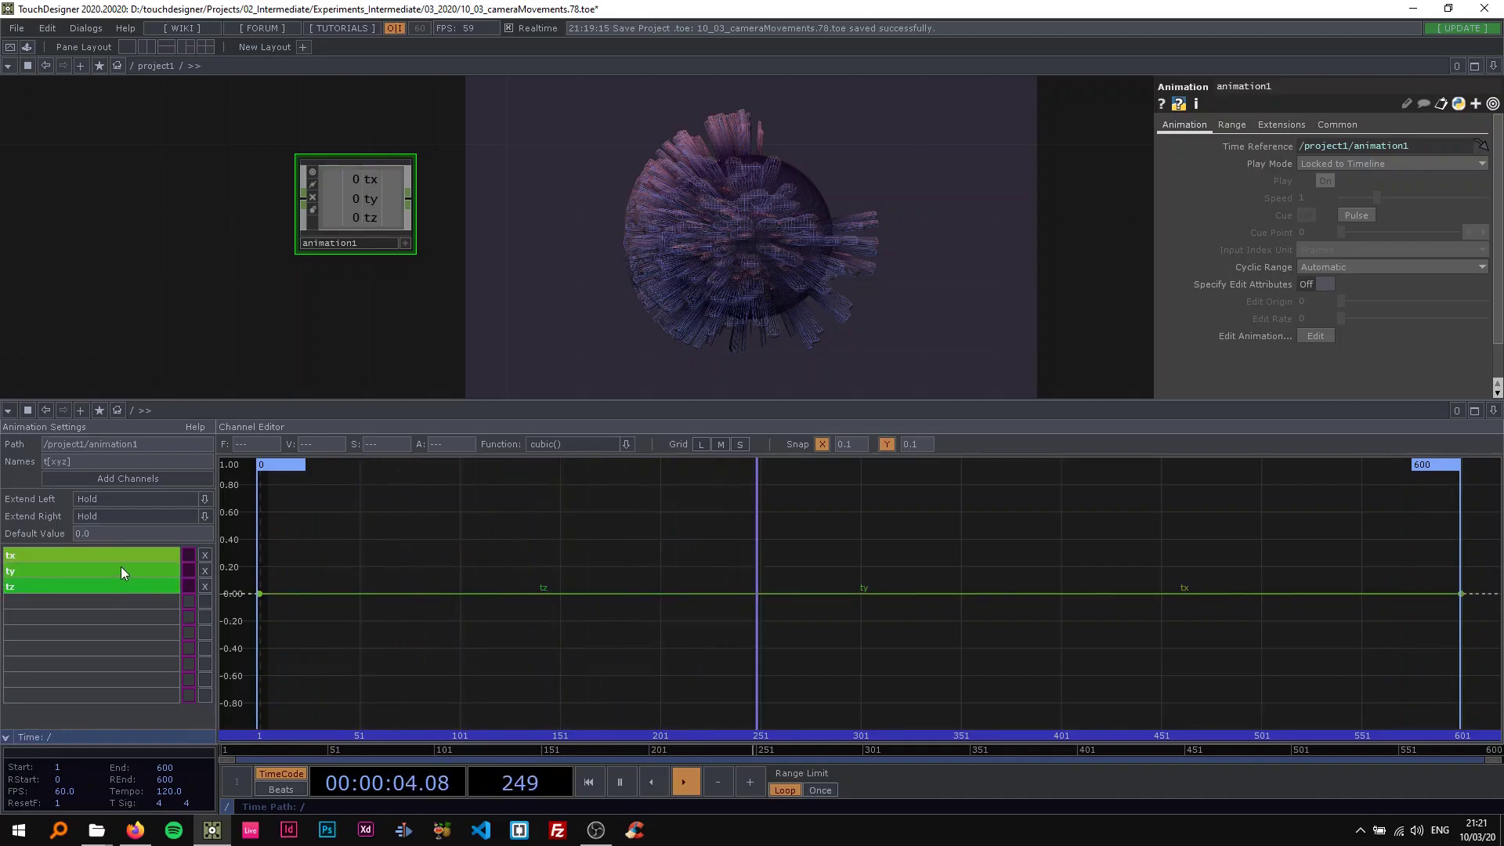
drag(117, 581, 116, 569)
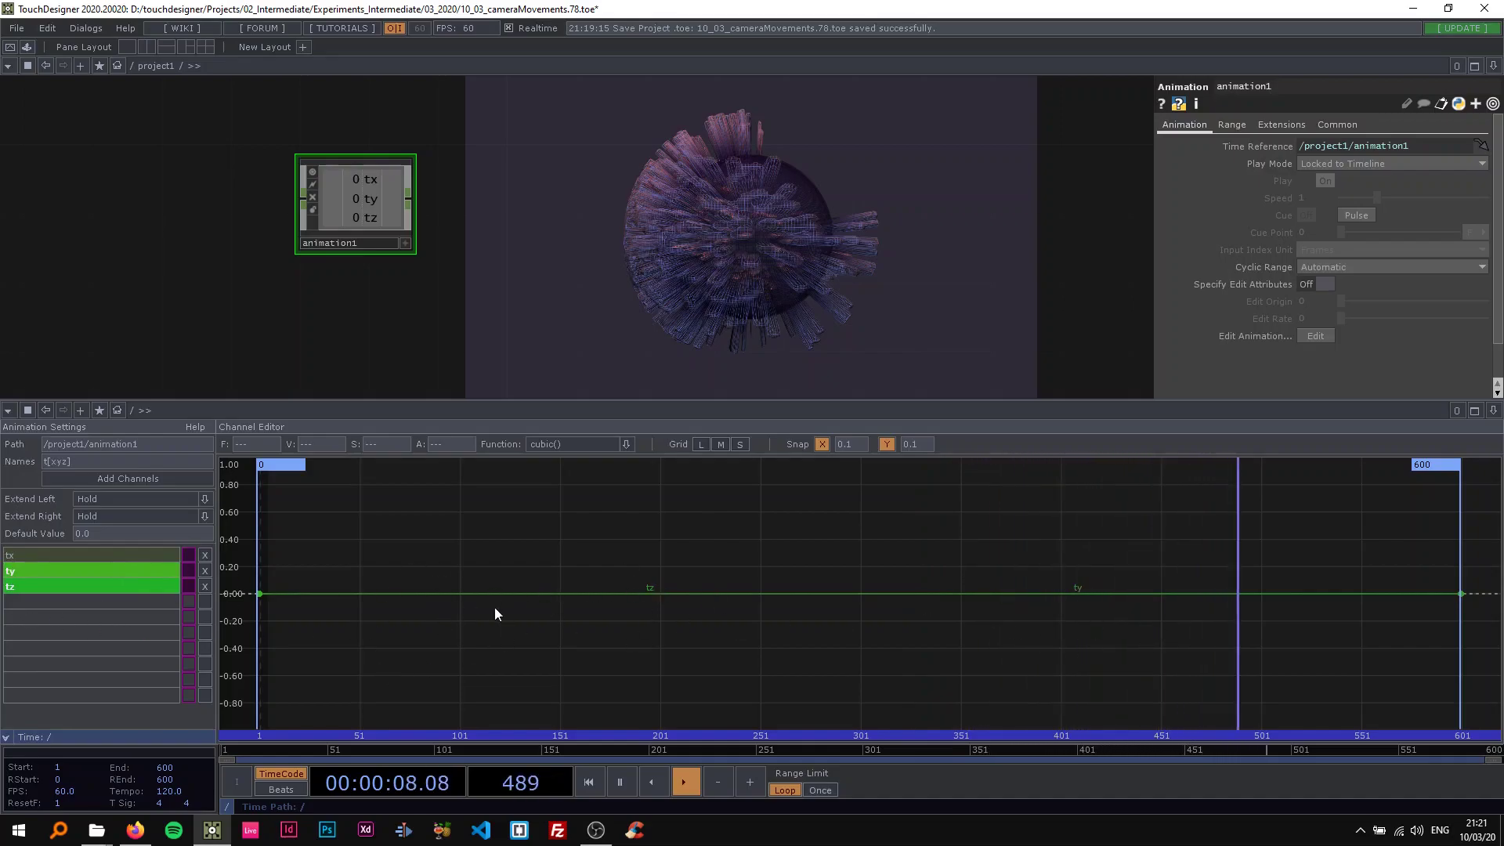
click(129, 557)
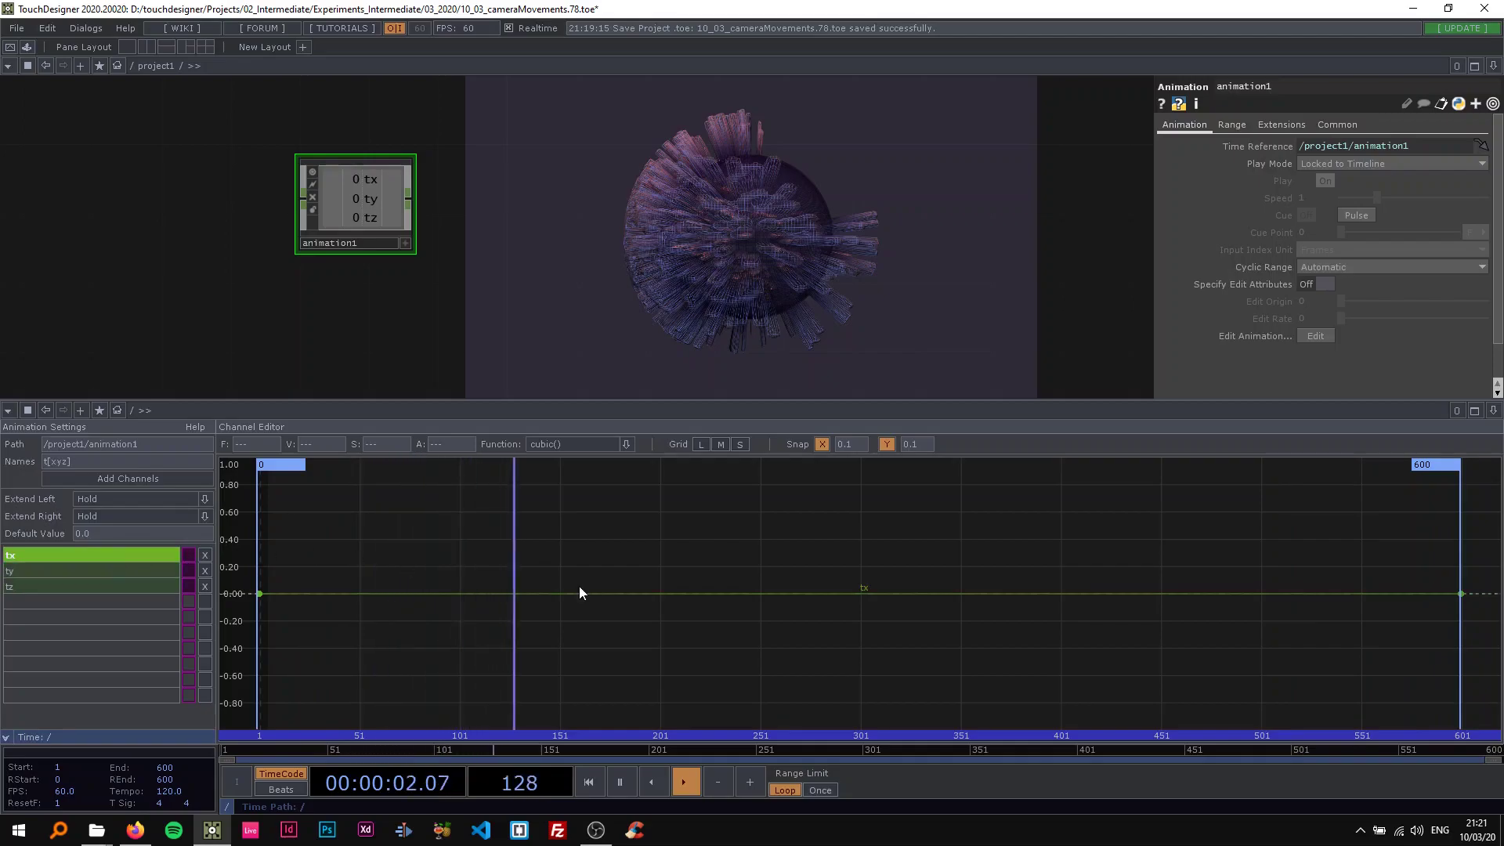
Step: Try the template display for all three channels, tx, ty and tz, in the channel list
shift+click(128, 585)
click(190, 571)
click(190, 570)
click(190, 571)
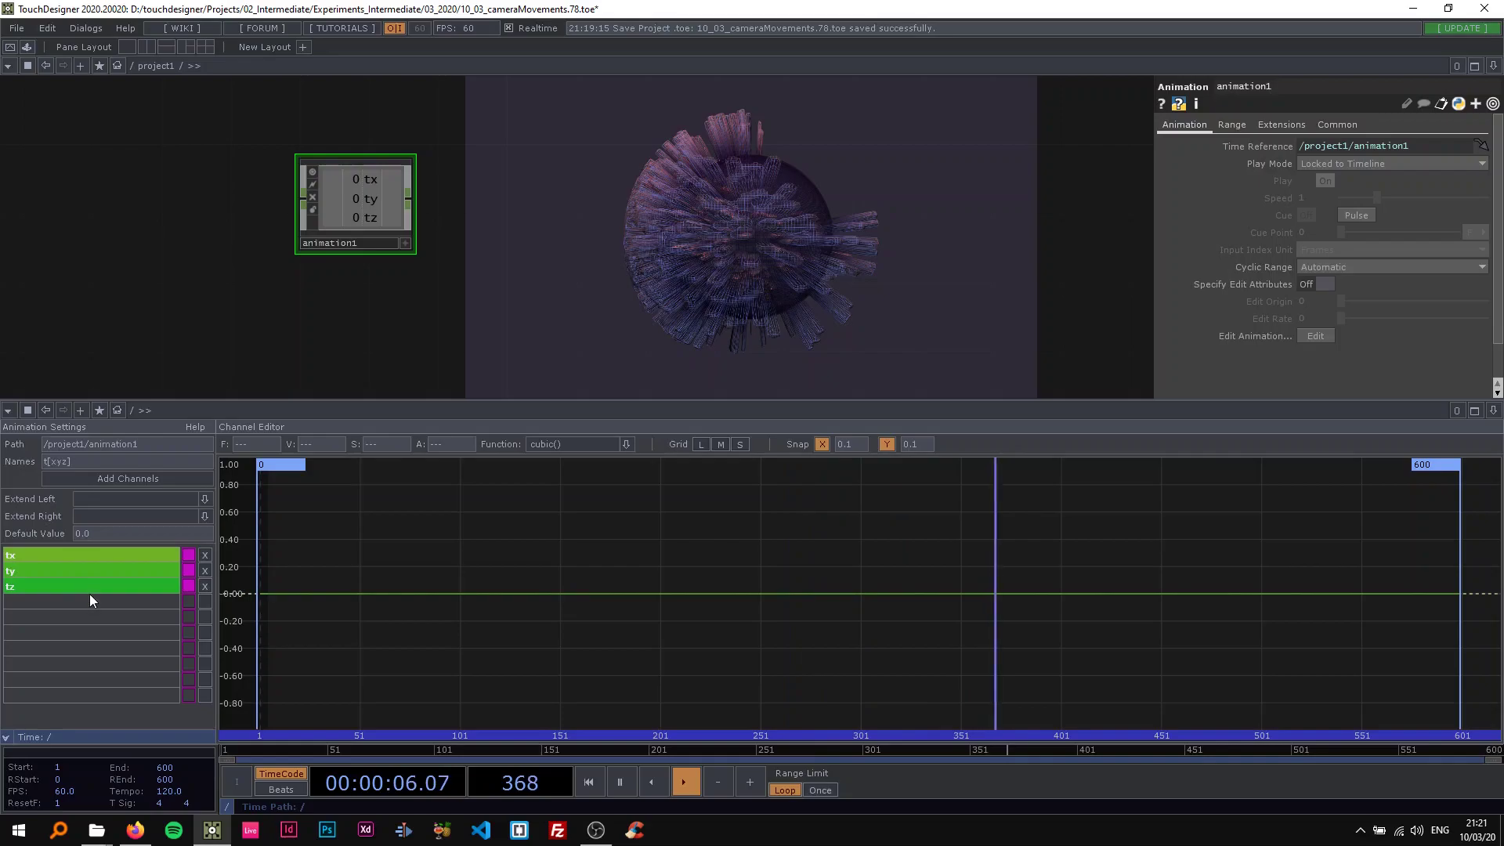
click(189, 587)
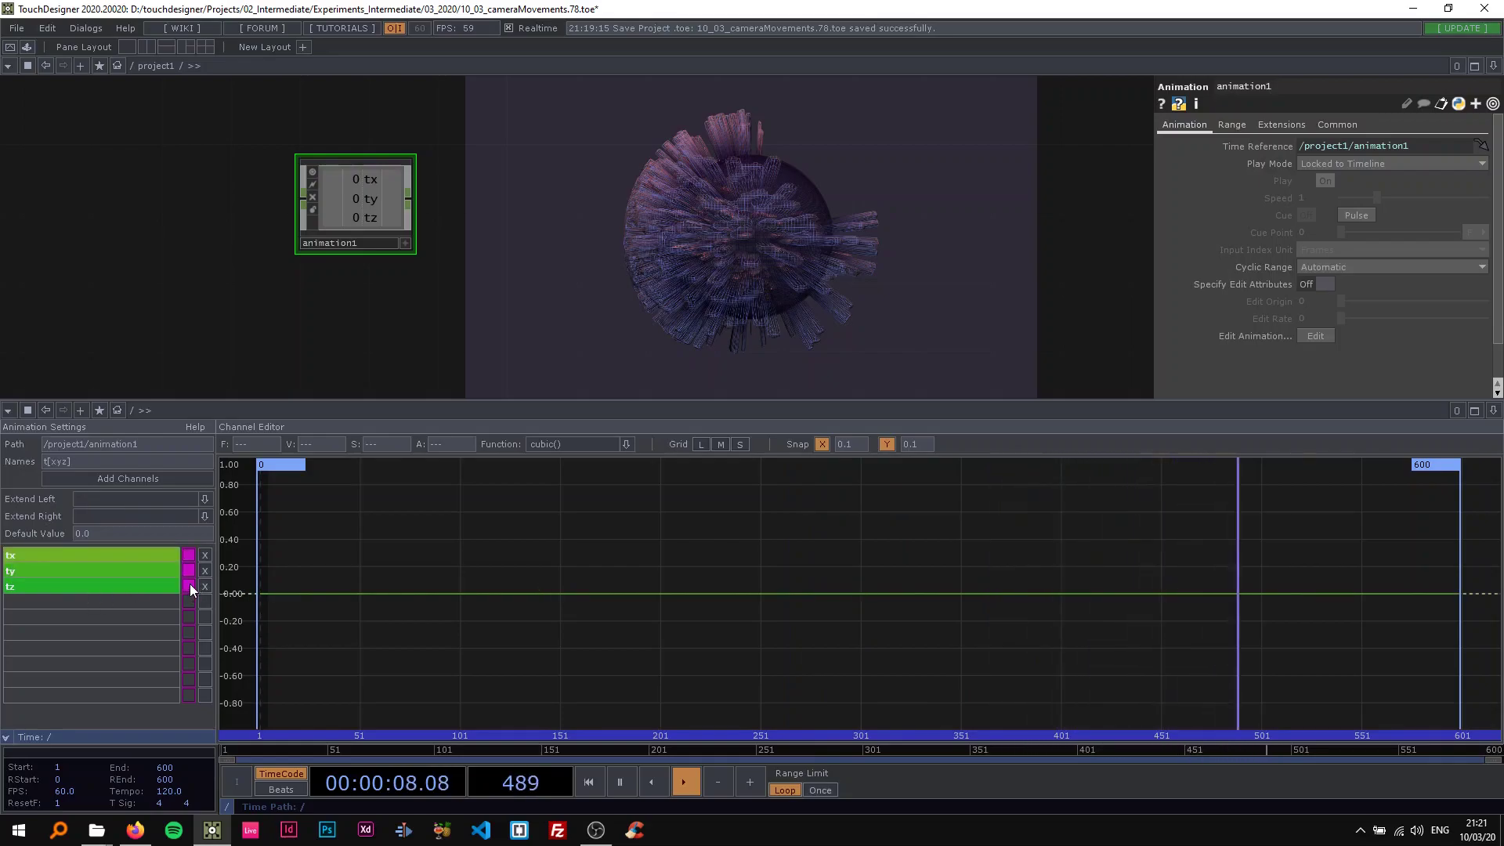
Step: Template the tx channel, raise the first ty keyframe to about 0.36, and undo the keyframe change
click(146, 557)
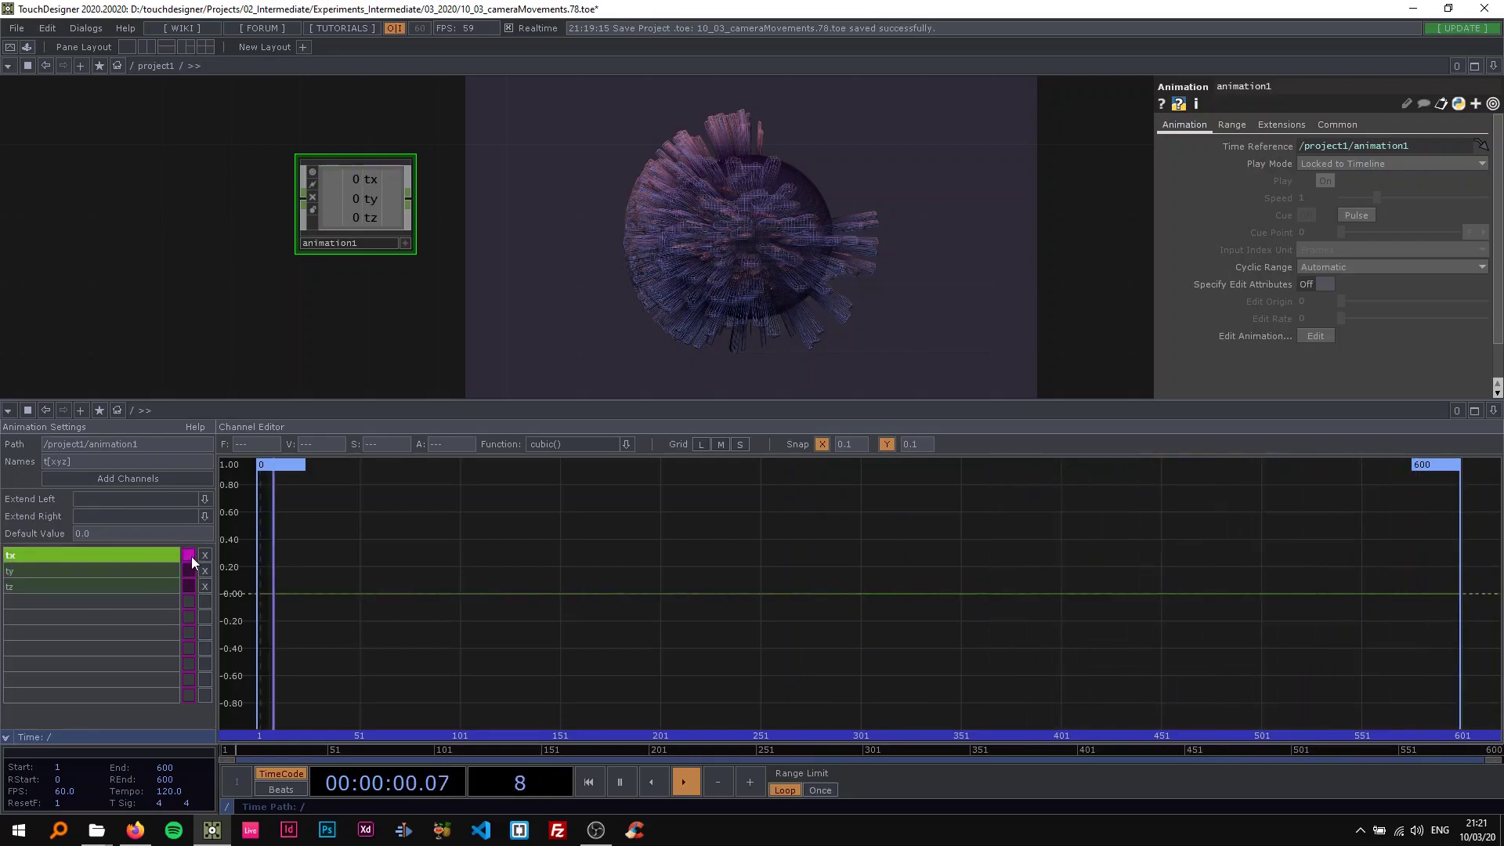
click(189, 556)
click(119, 570)
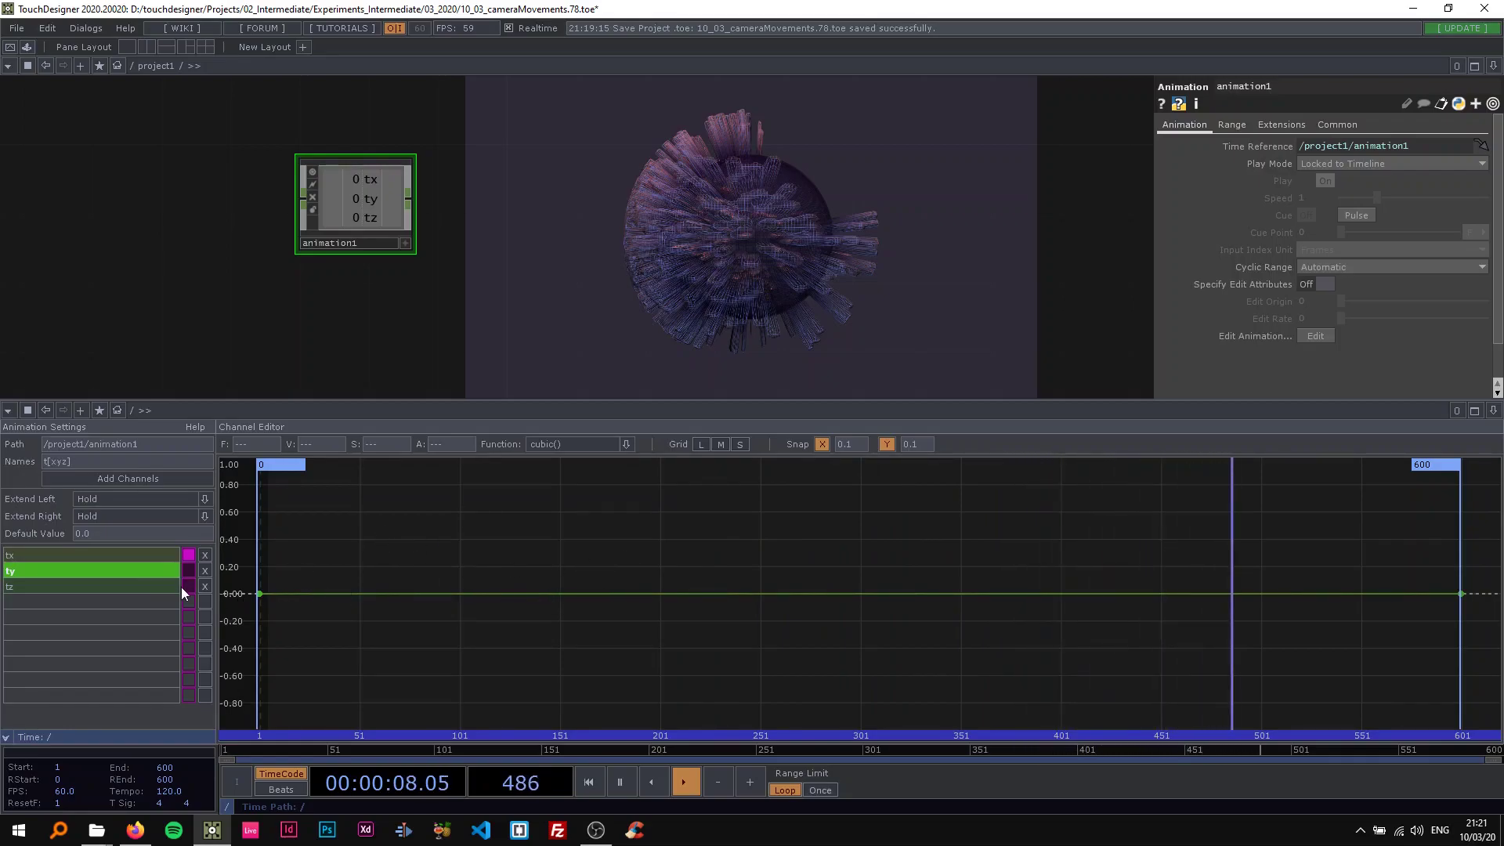
mouse_move(259, 595)
drag(258, 593, 258, 544)
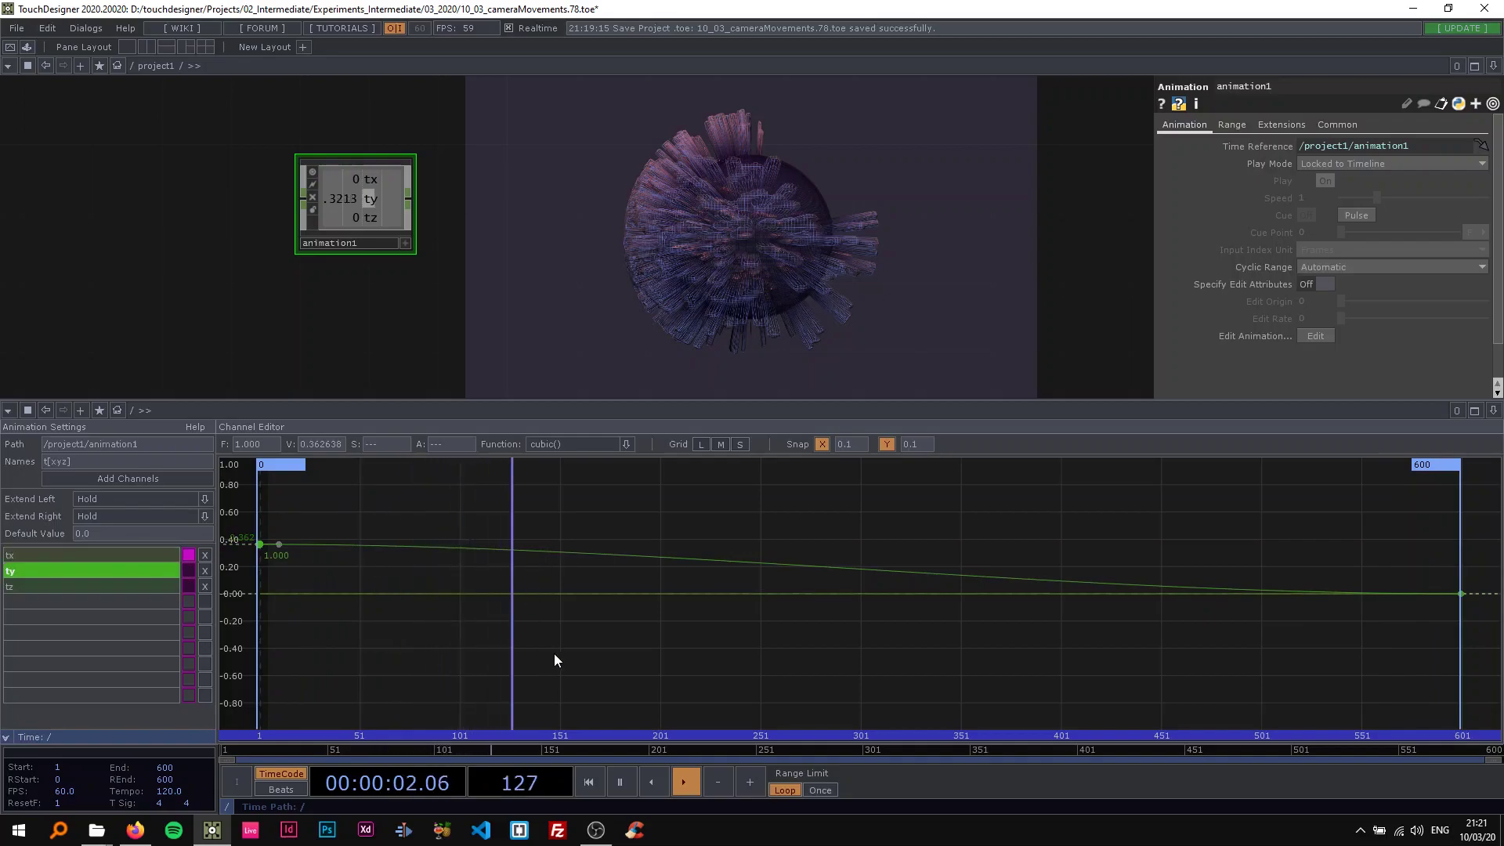
key(ctrl+z)
Step: Select only the tx channel with its template display turned off and pause the timeline
click(123, 558)
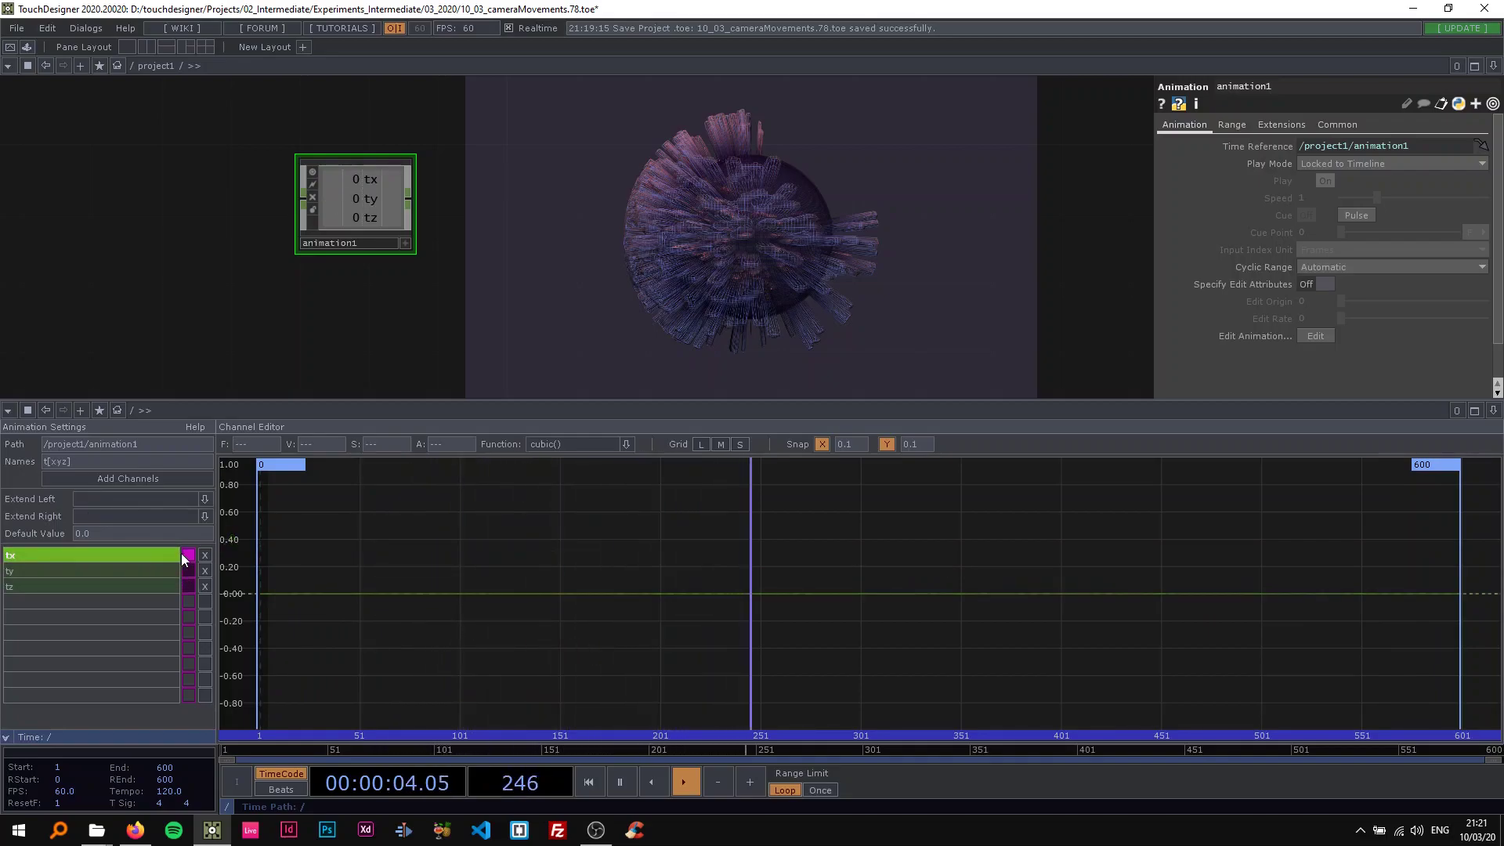
scroll(432, 290, down, 1)
drag(432, 289, 368, 308)
scroll(257, 232, up, 3)
drag(630, 243, 585, 254)
key(space)
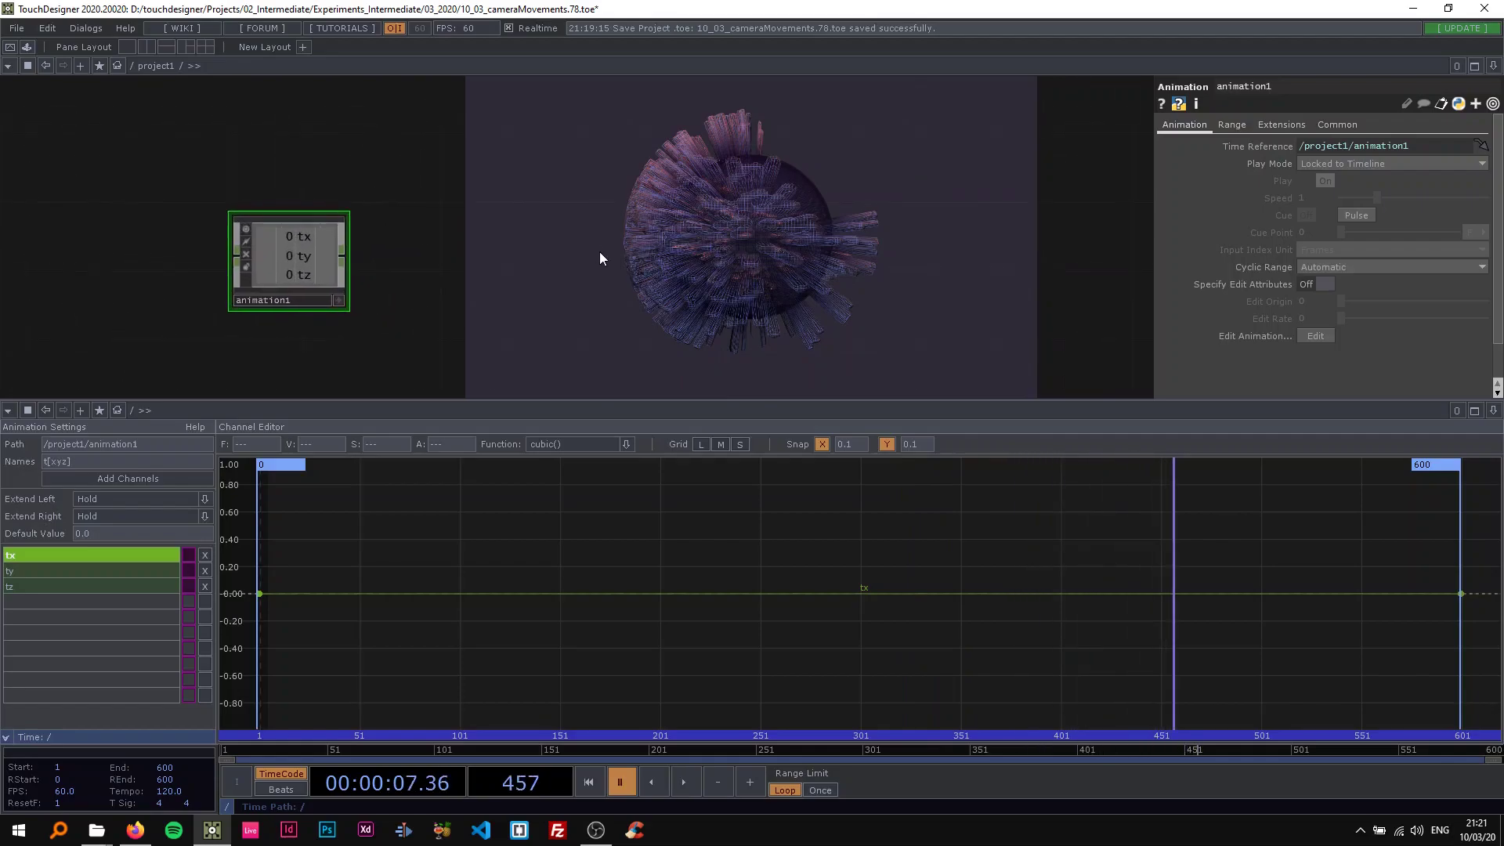
drag(460, 227, 418, 243)
scroll(459, 213, down, 2)
scroll(458, 213, up, 2)
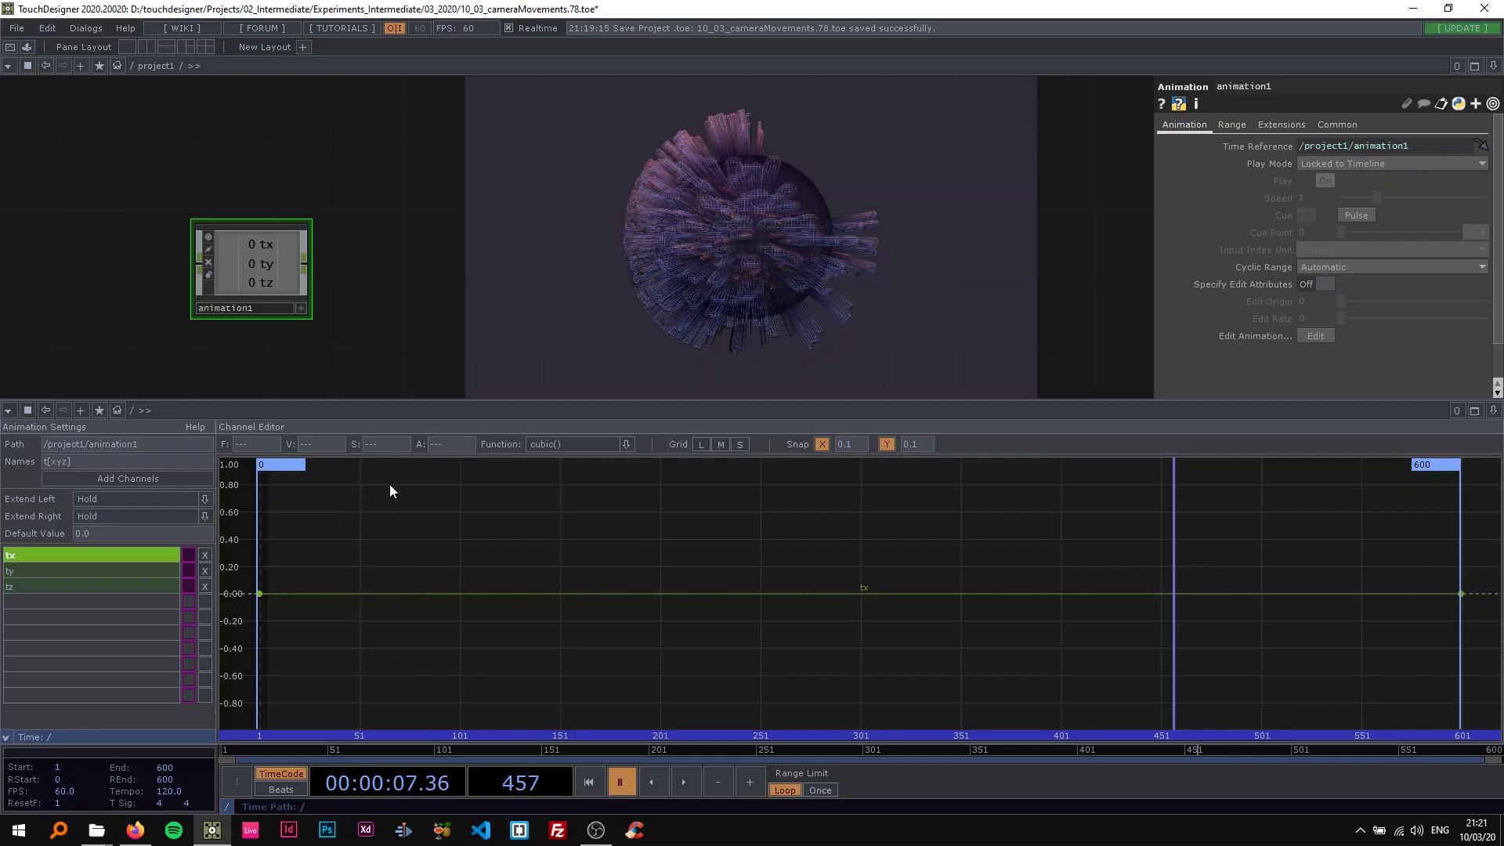
drag(403, 498, 430, 631)
drag(347, 501, 322, 627)
drag(241, 459, 319, 527)
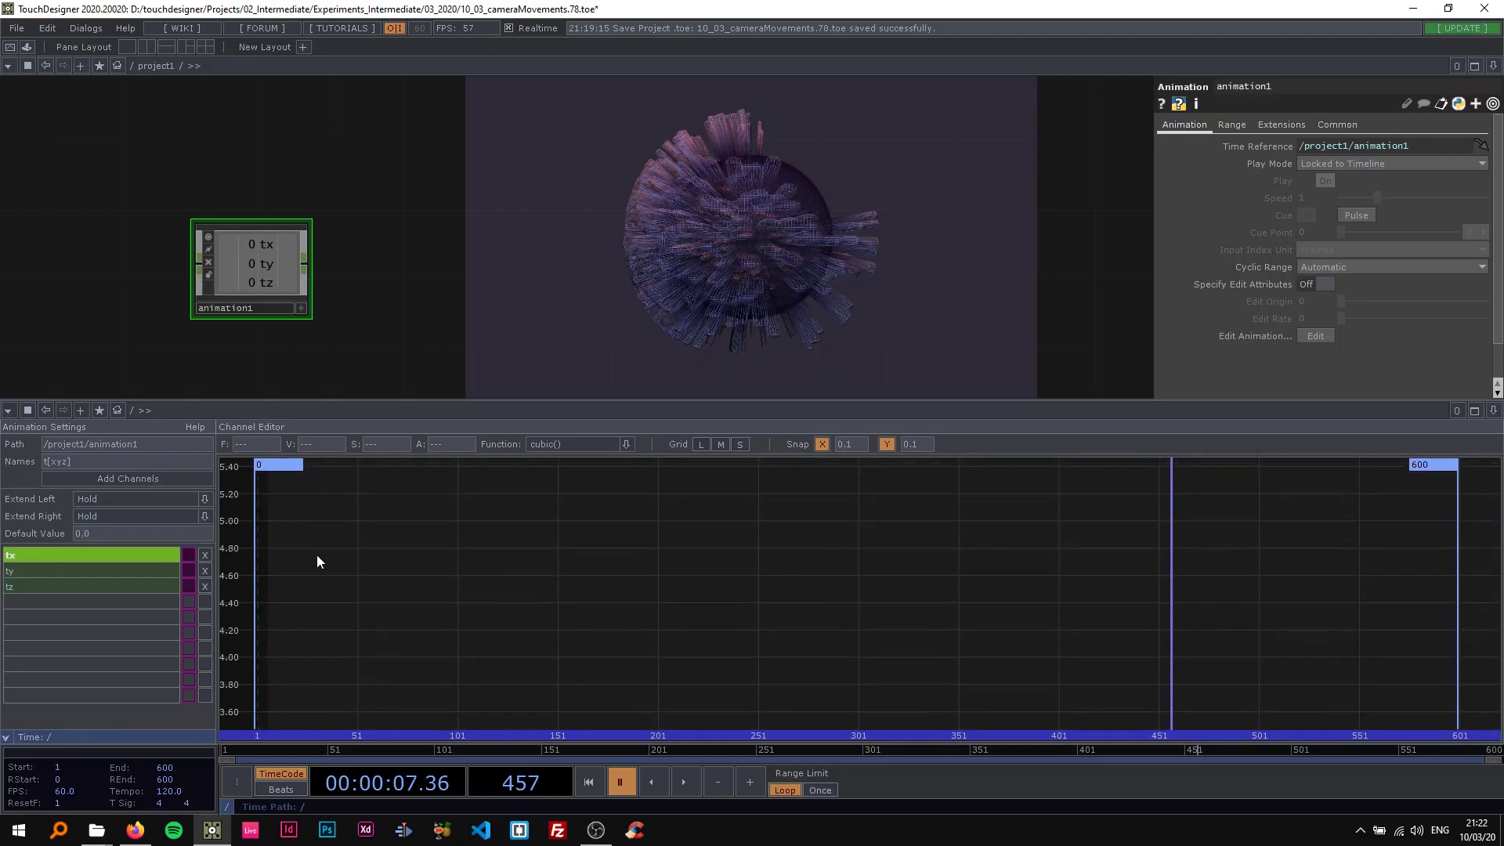
drag(335, 671, 325, 430)
drag(335, 718, 337, 601)
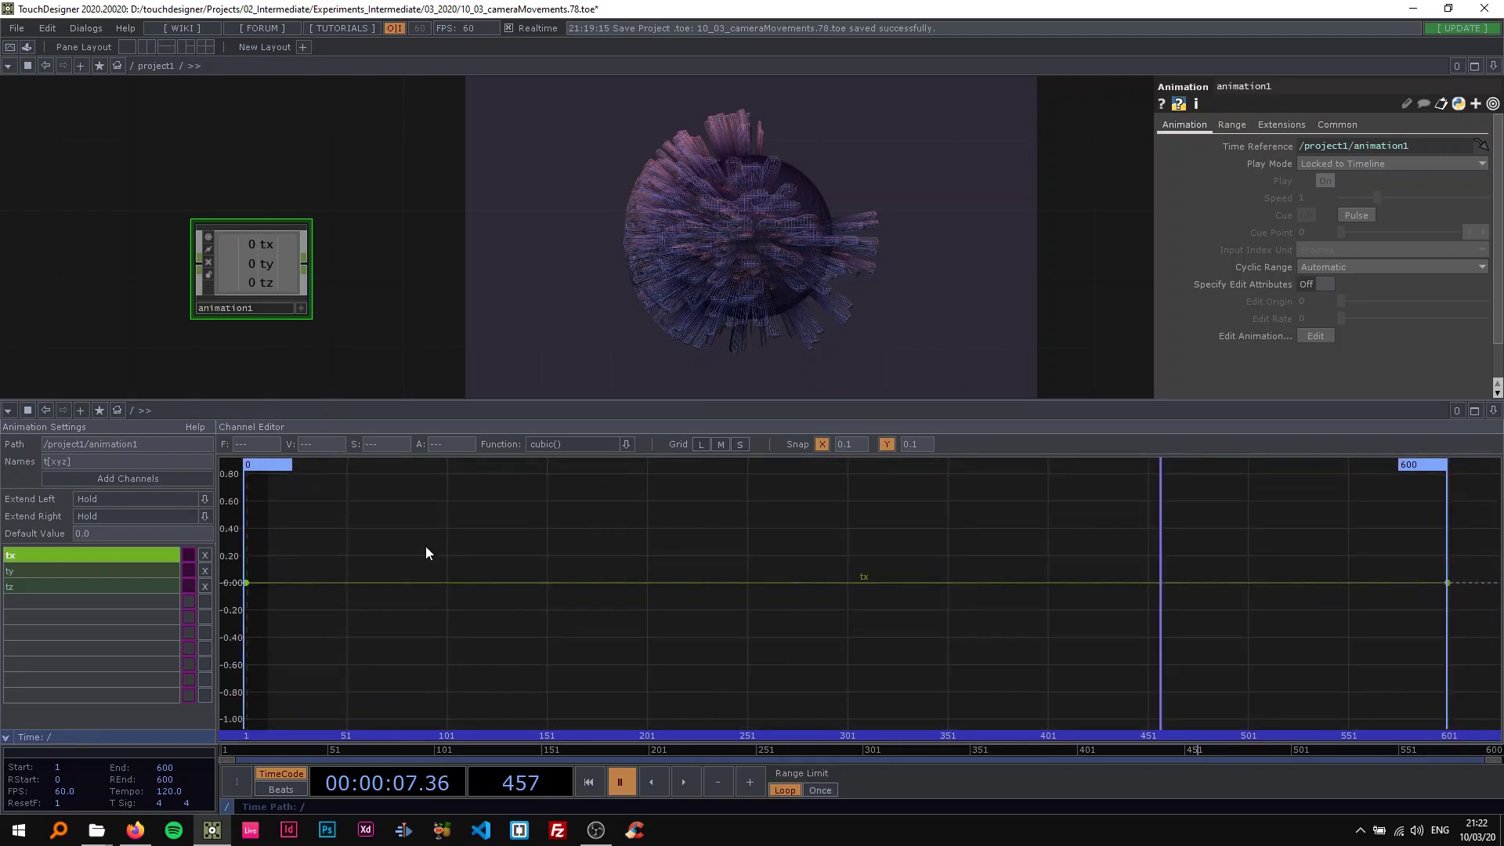
drag(410, 523, 413, 533)
drag(452, 284, 425, 254)
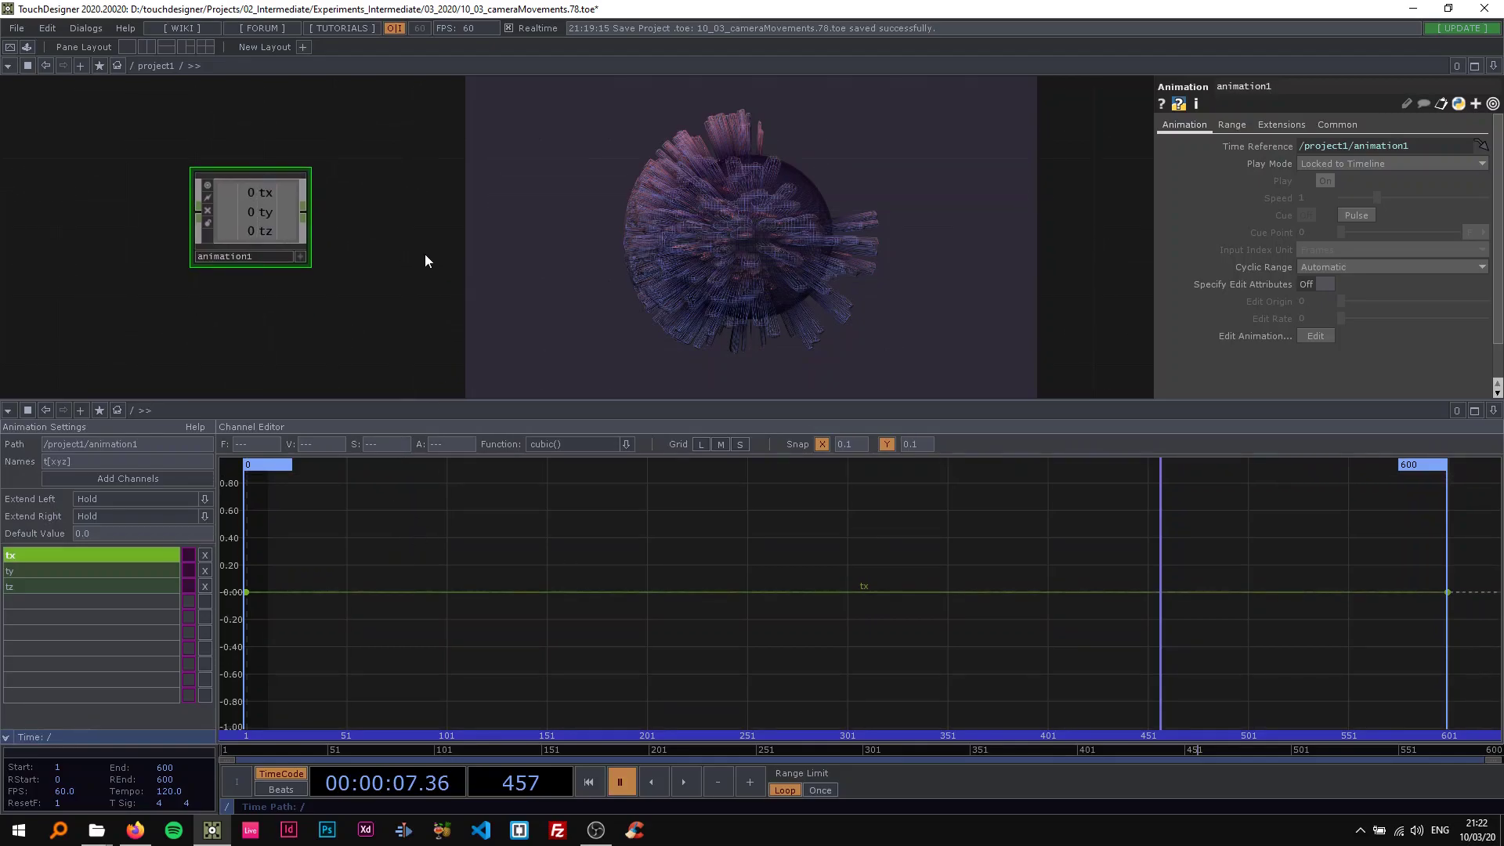
scroll(406, 241, down, 2)
scroll(312, 237, up, 2)
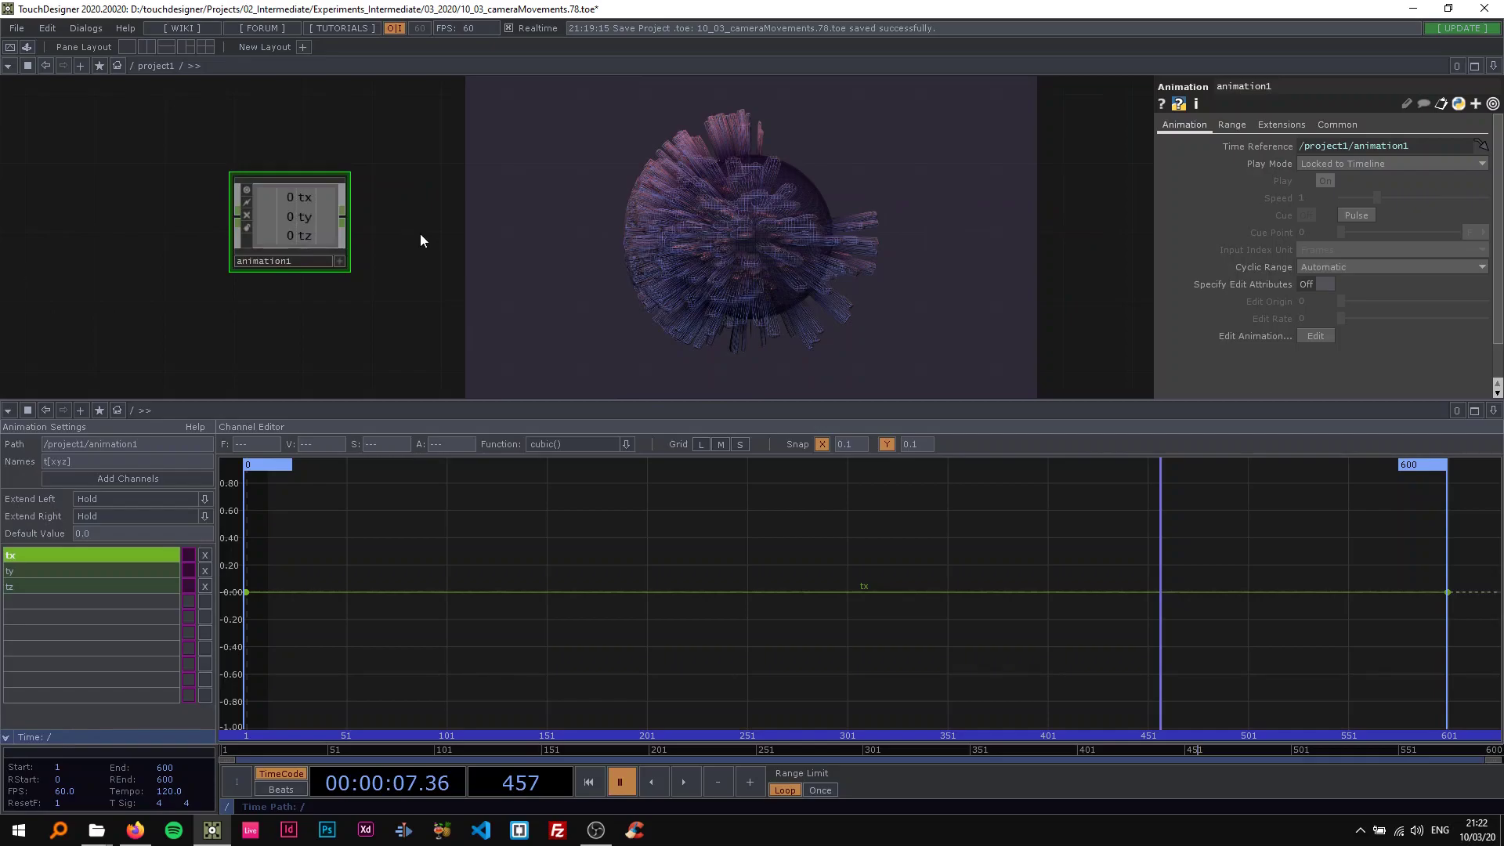
Step: Set the value of the last tx keyframe at frame 600 to 5 and fit the curve in the graph
click(246, 591)
click(1446, 591)
text(5)
key(Return)
key(h)
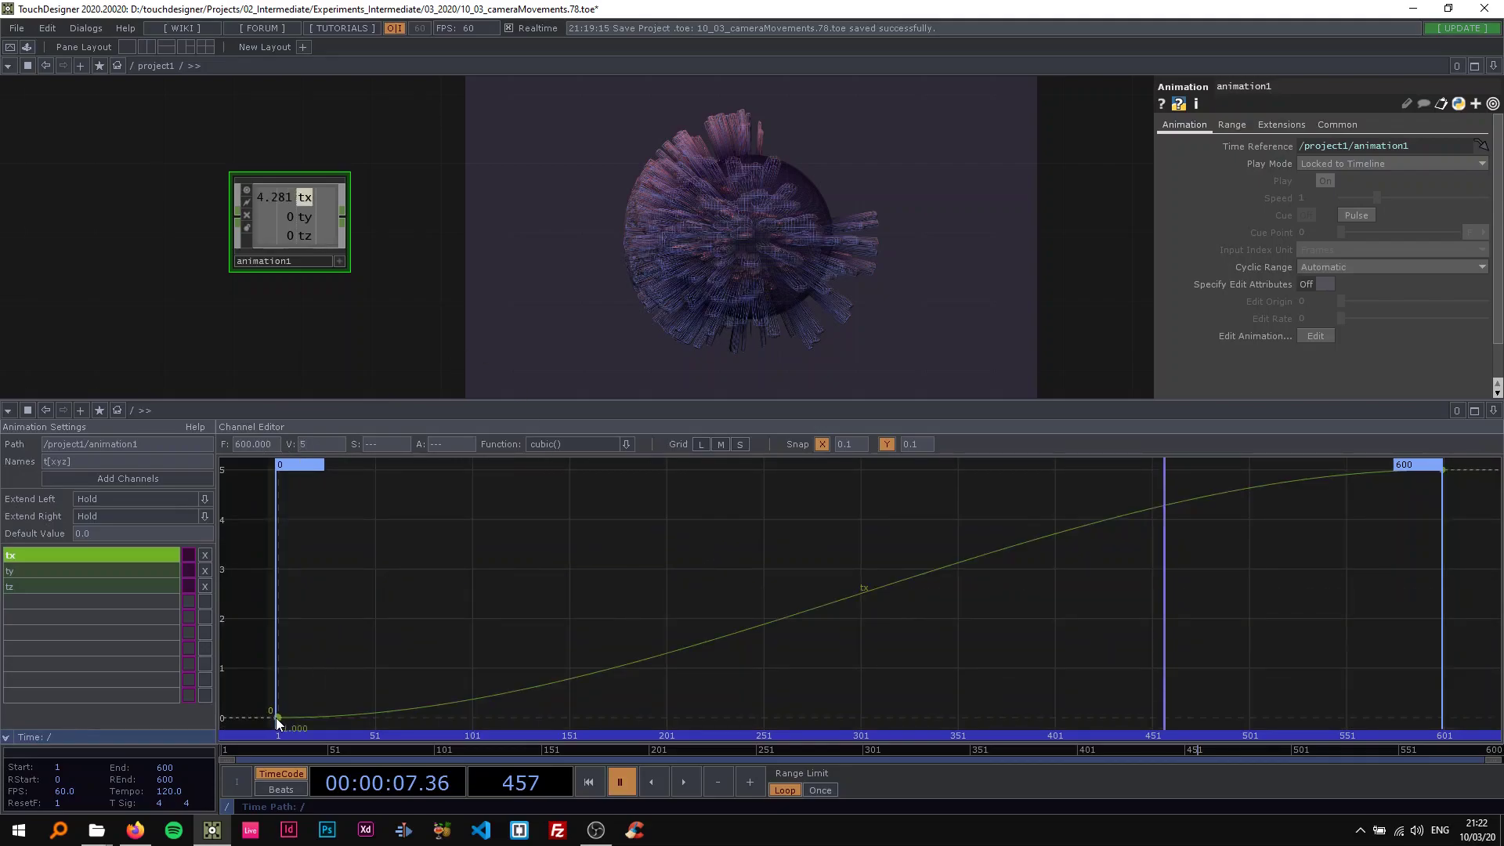
Step: Rewind the timeline to frame 1, play it to watch the tx output of animation1, and pause back at frame 1
drag(326, 755, 238, 752)
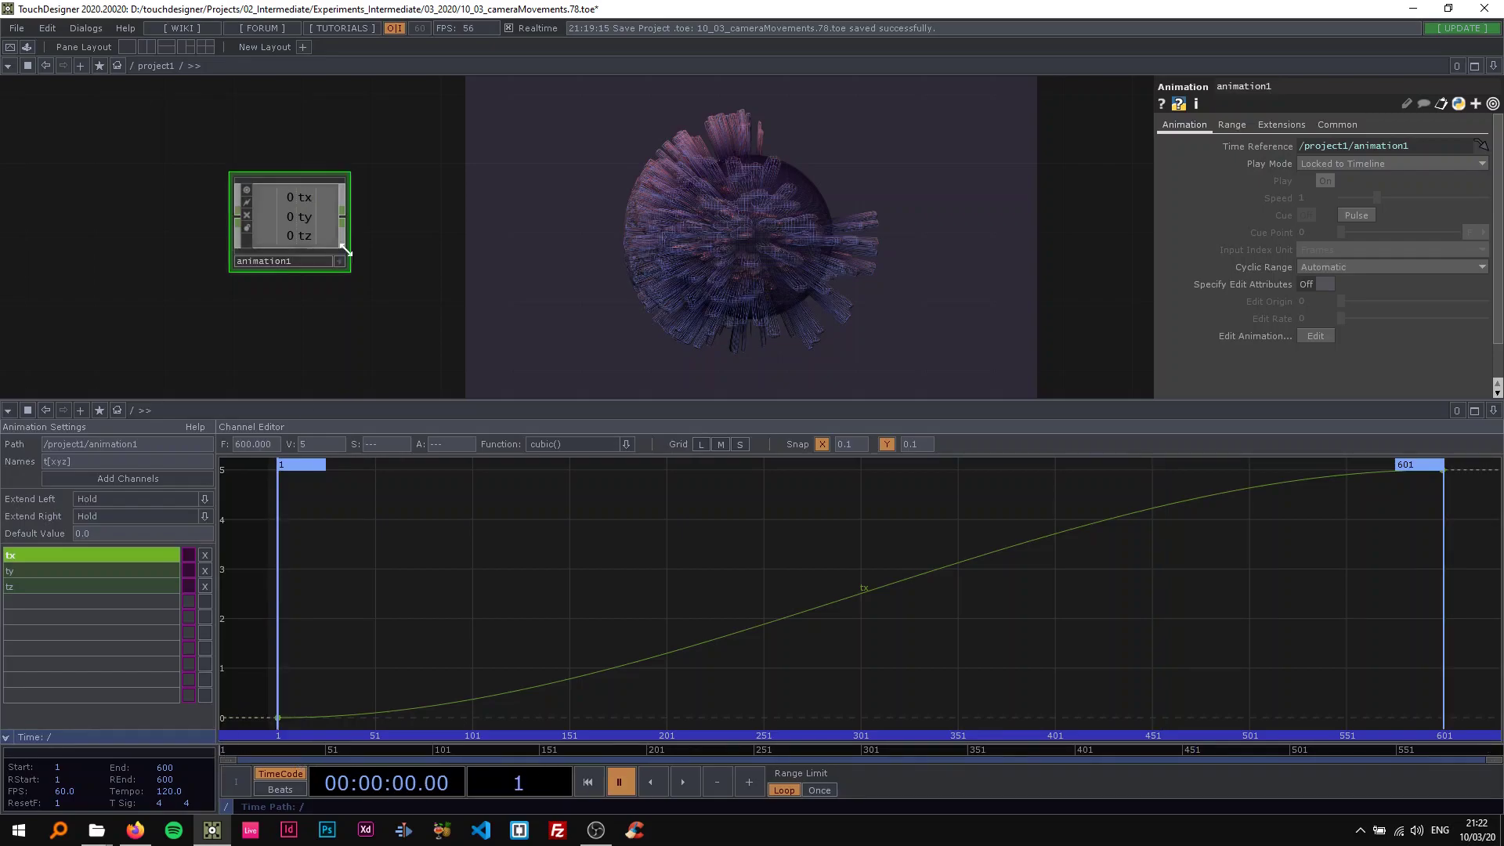
scroll(304, 199, up, 3)
drag(226, 751, 168, 722)
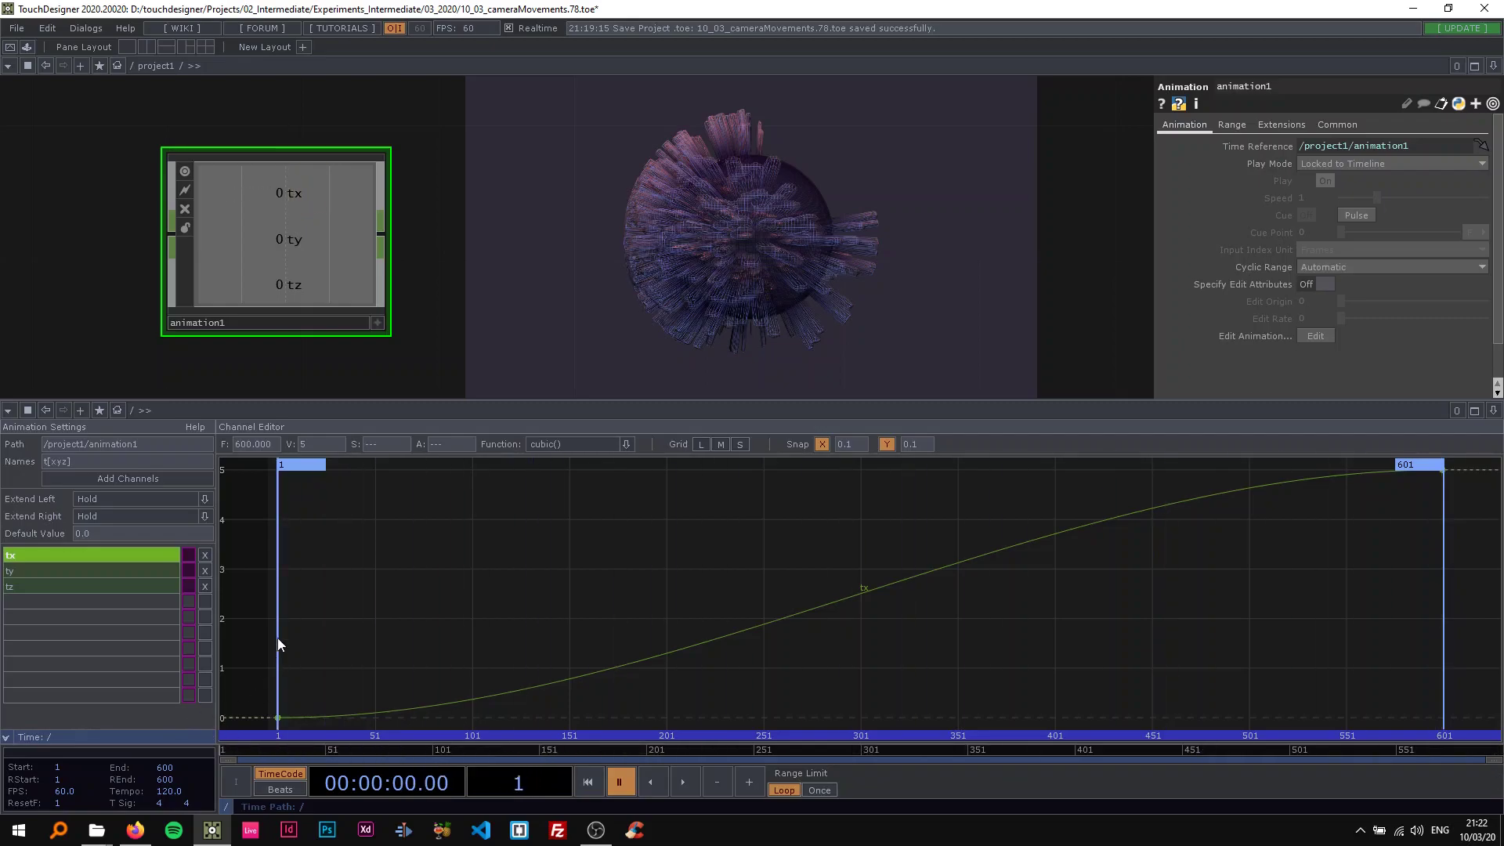
key(space)
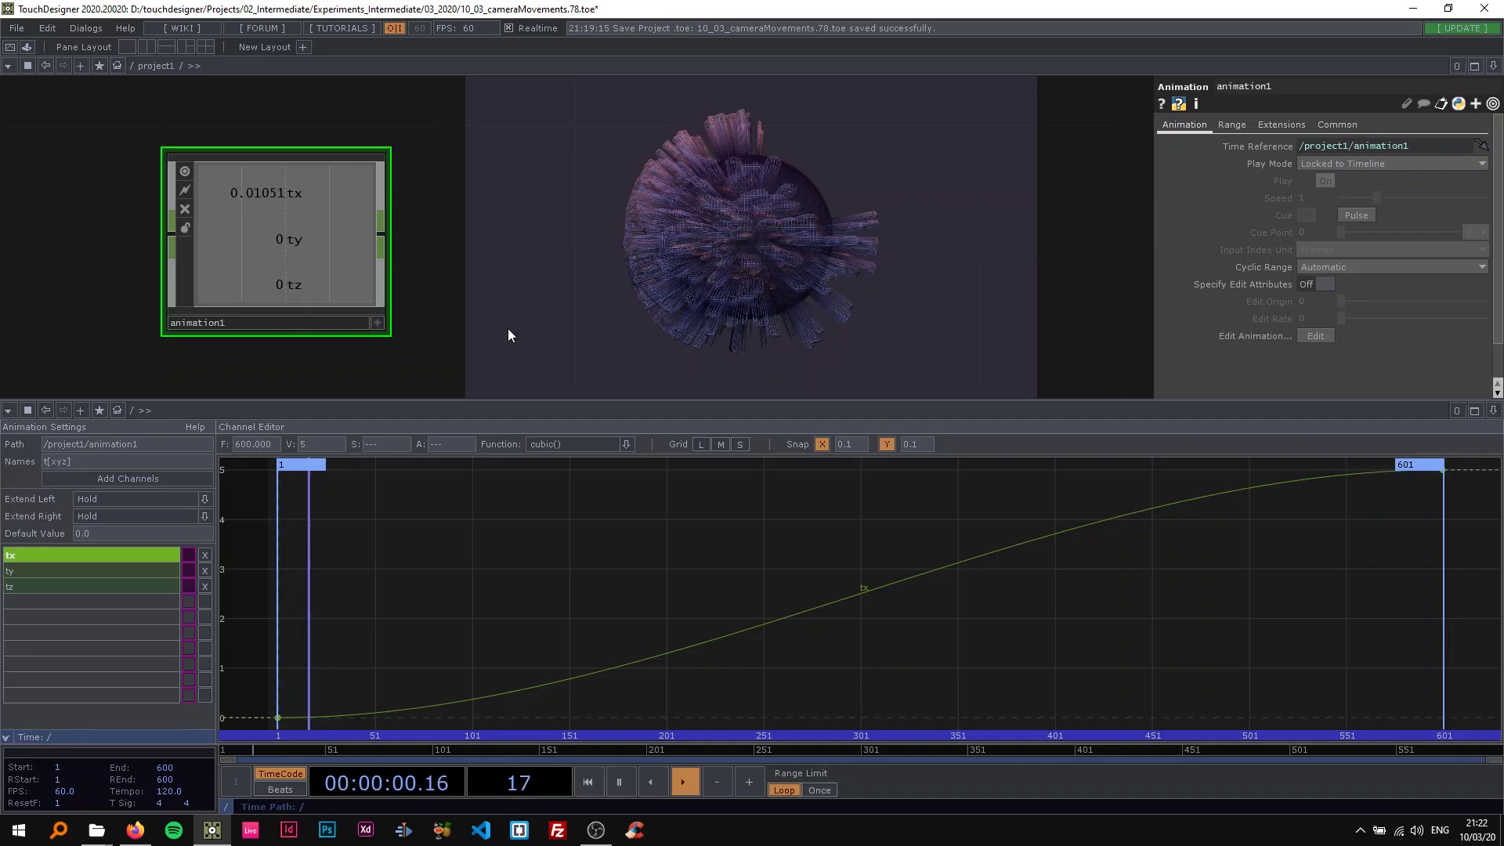
drag(262, 750, 187, 747)
key(space)
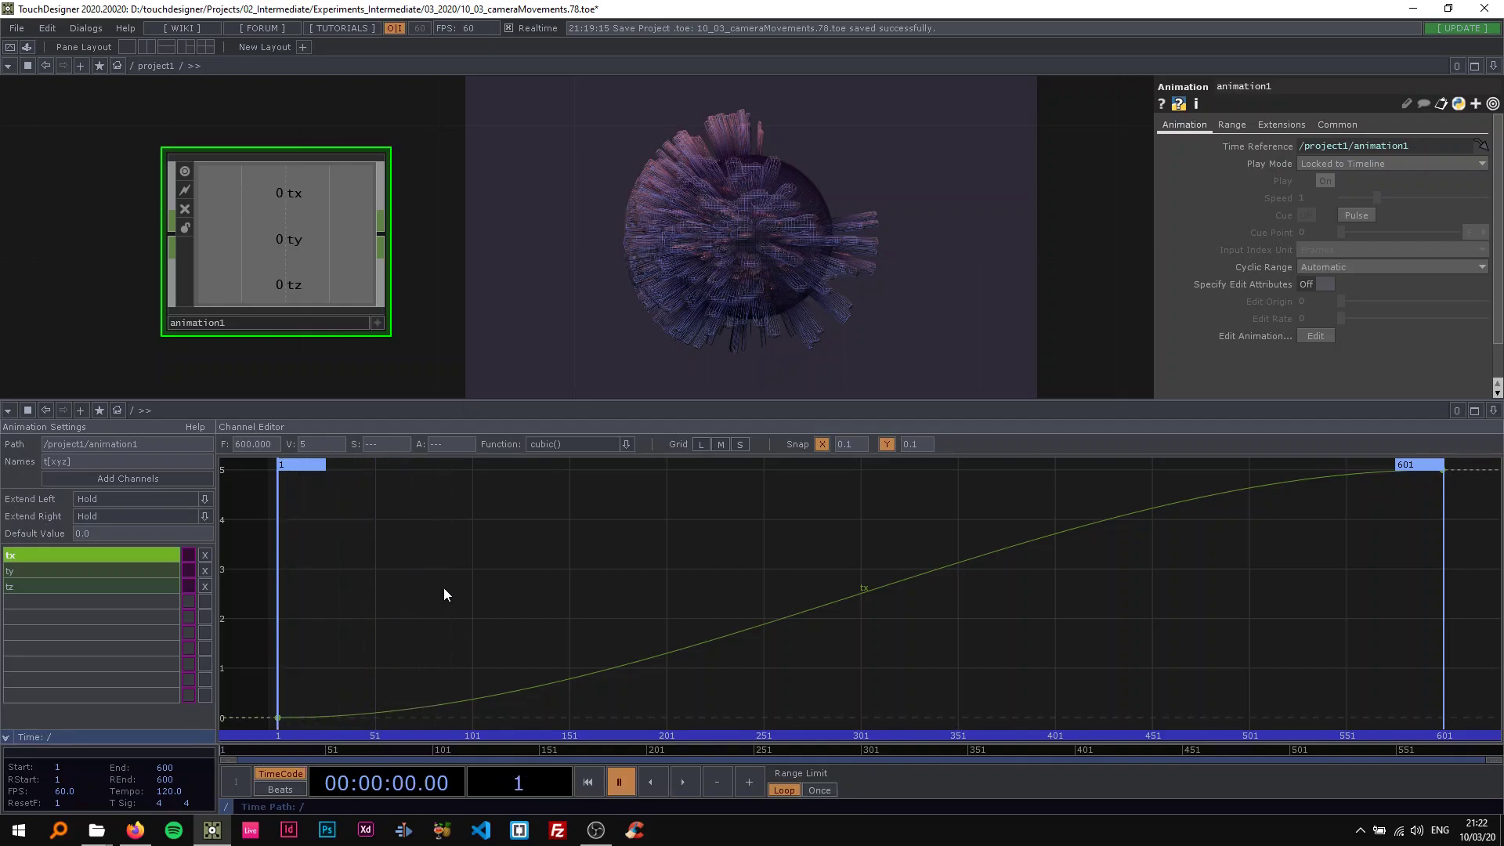
Step: Set the value of the last tx keyframe to 1 and fit the curve in the graph
click(1442, 470)
text(1)
key(Return)
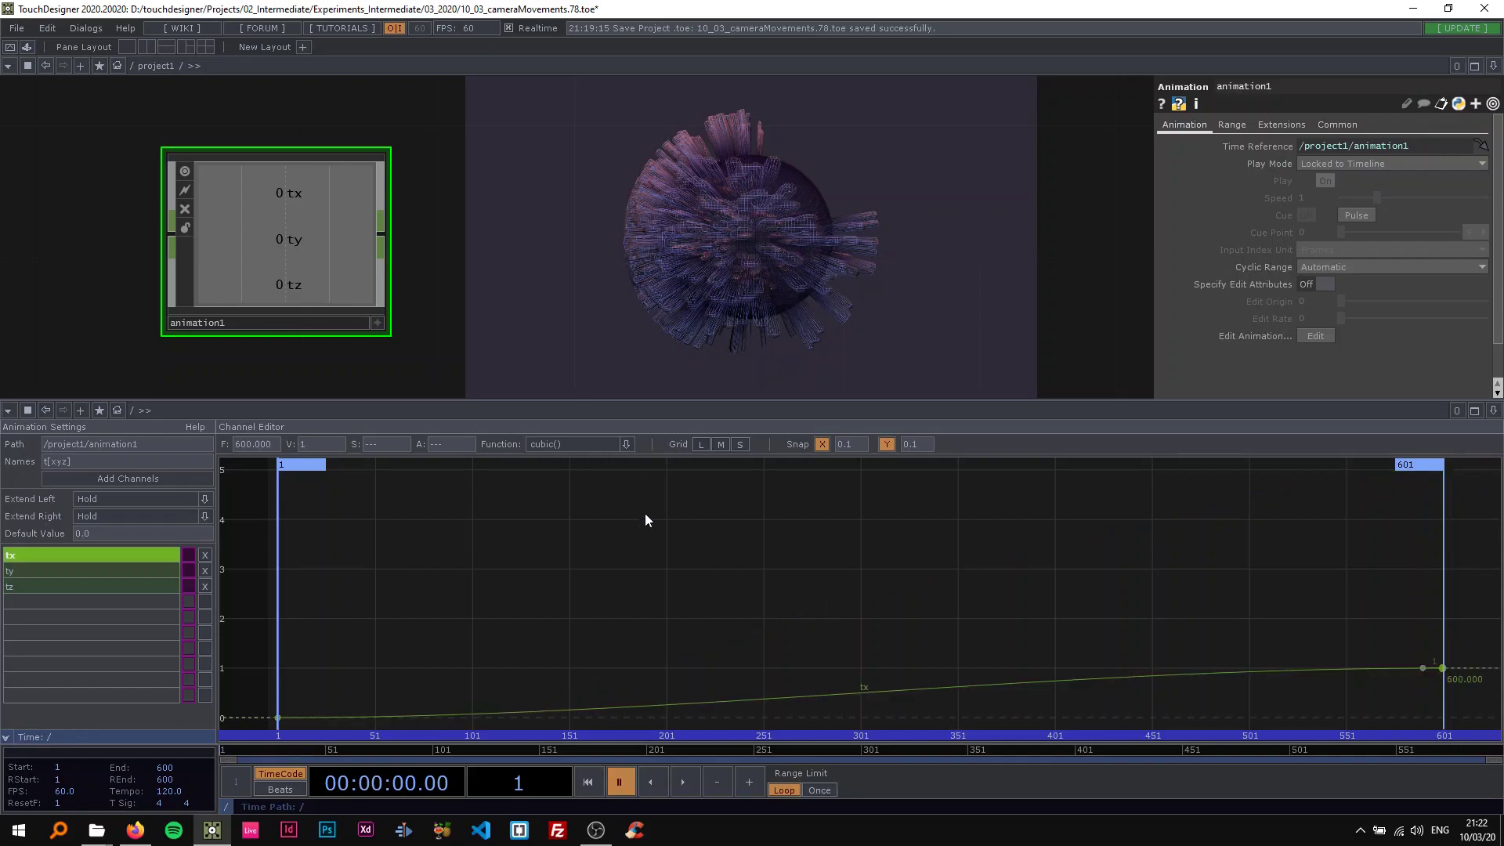
key(h)
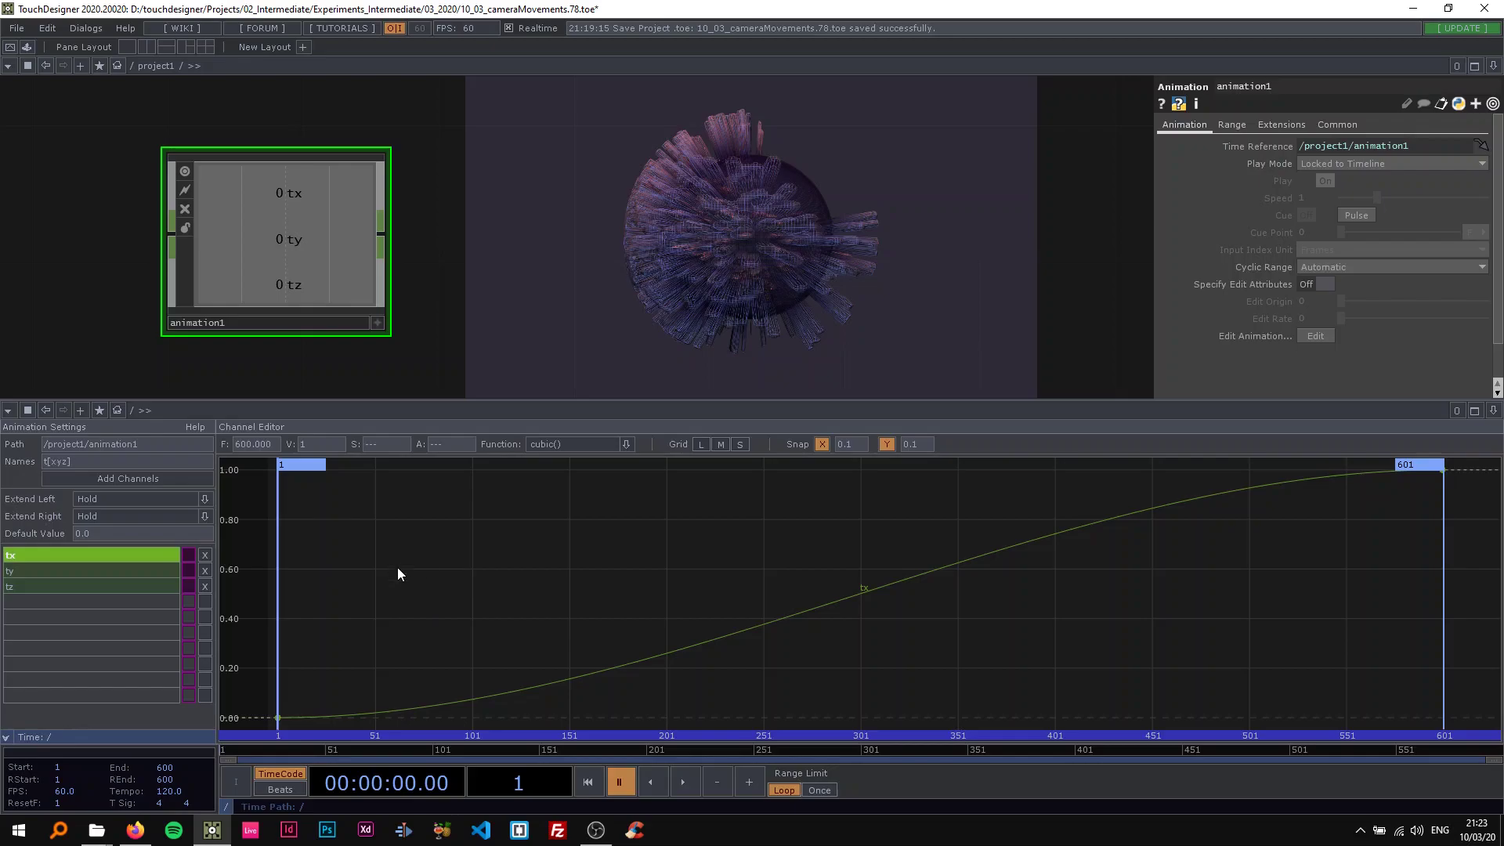
Step: Add a Select CHOP fed by the output of animation1
scroll(462, 329, down, 4)
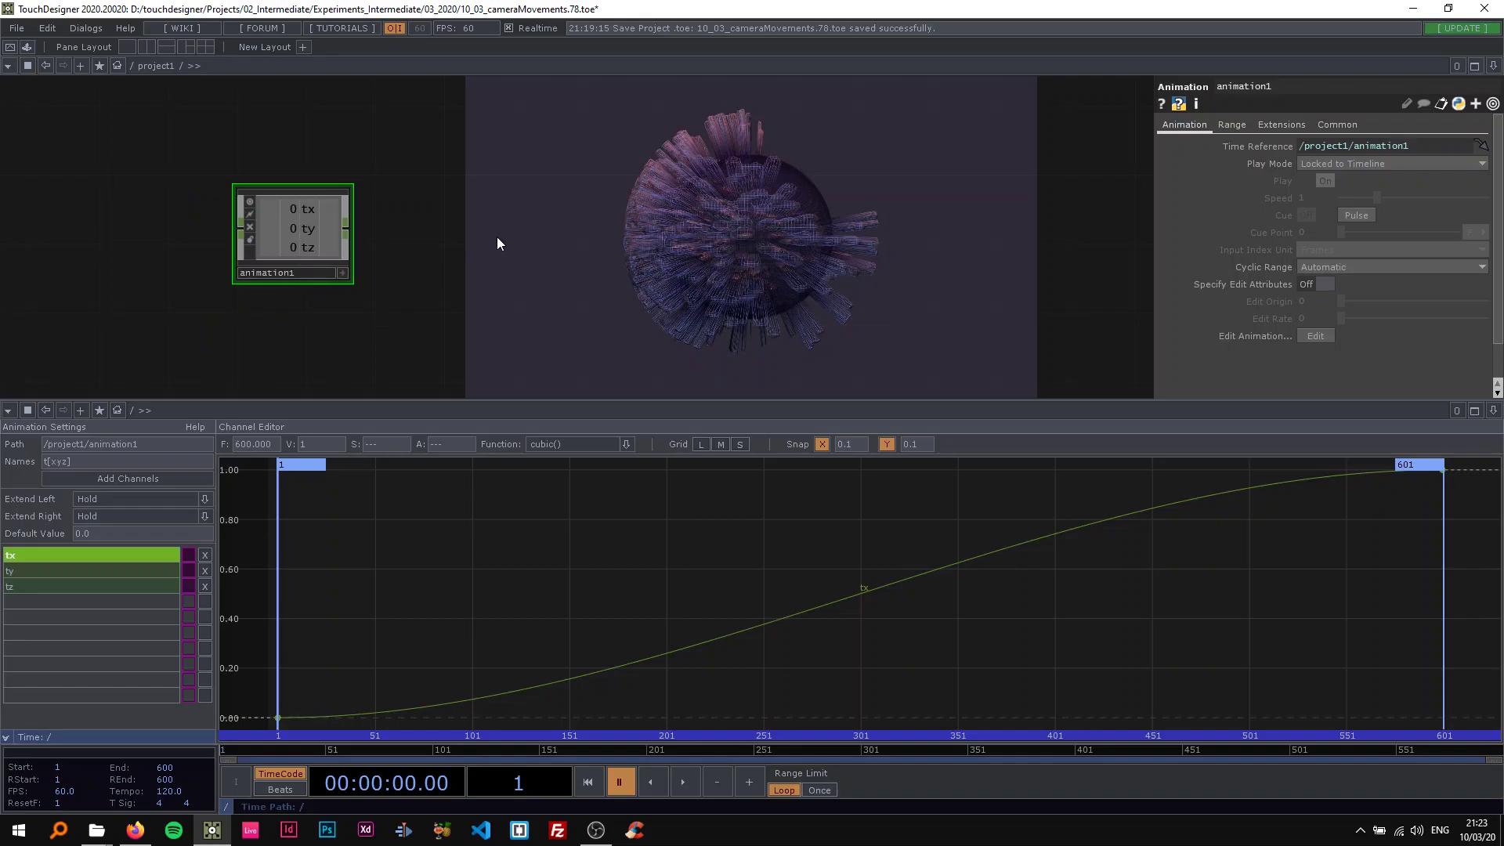
drag(423, 239, 393, 240)
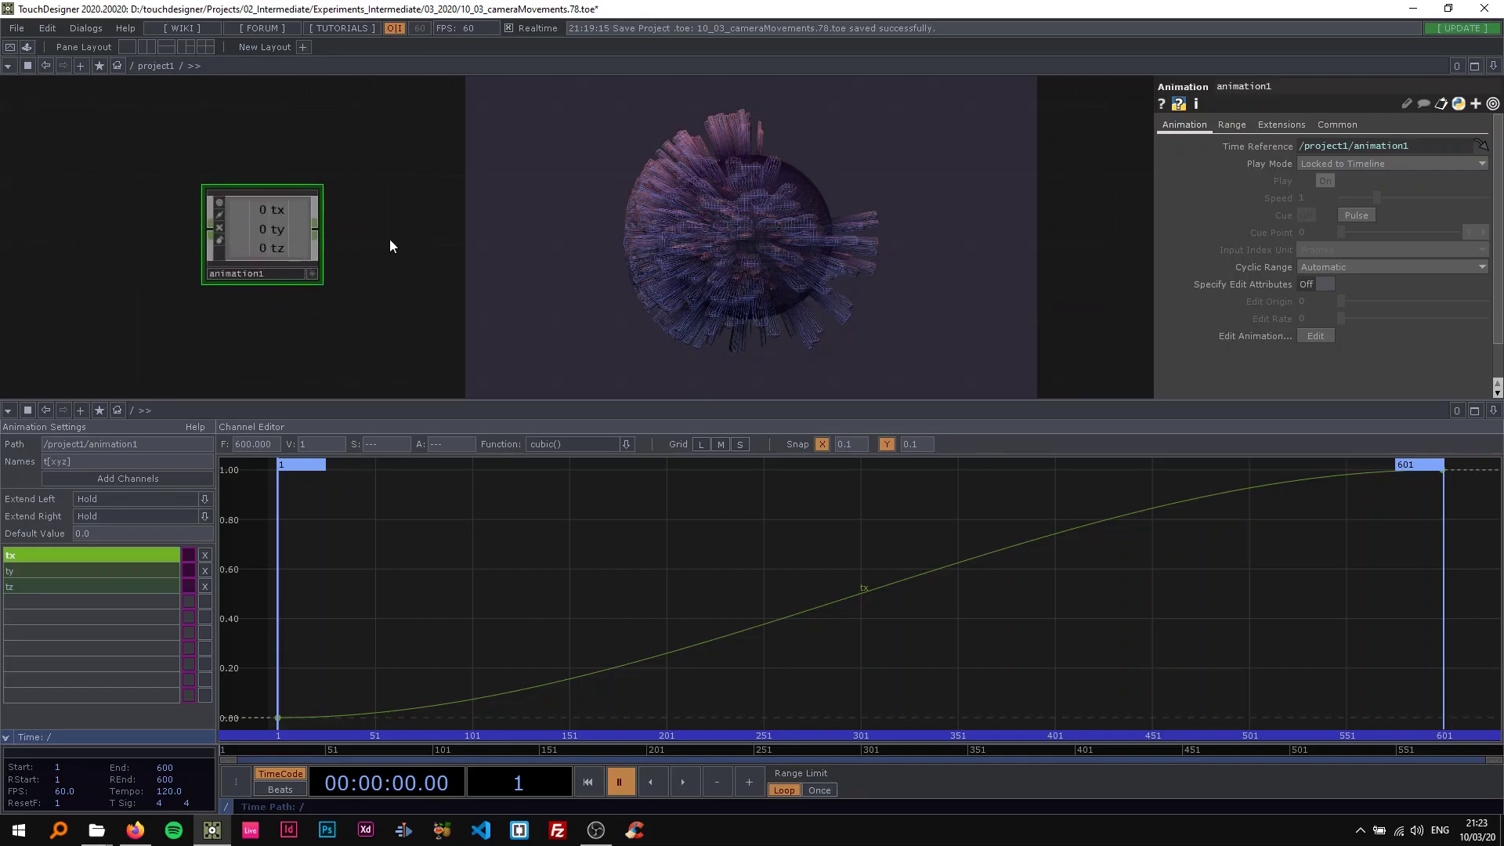
right_click(316, 227)
text(sele)
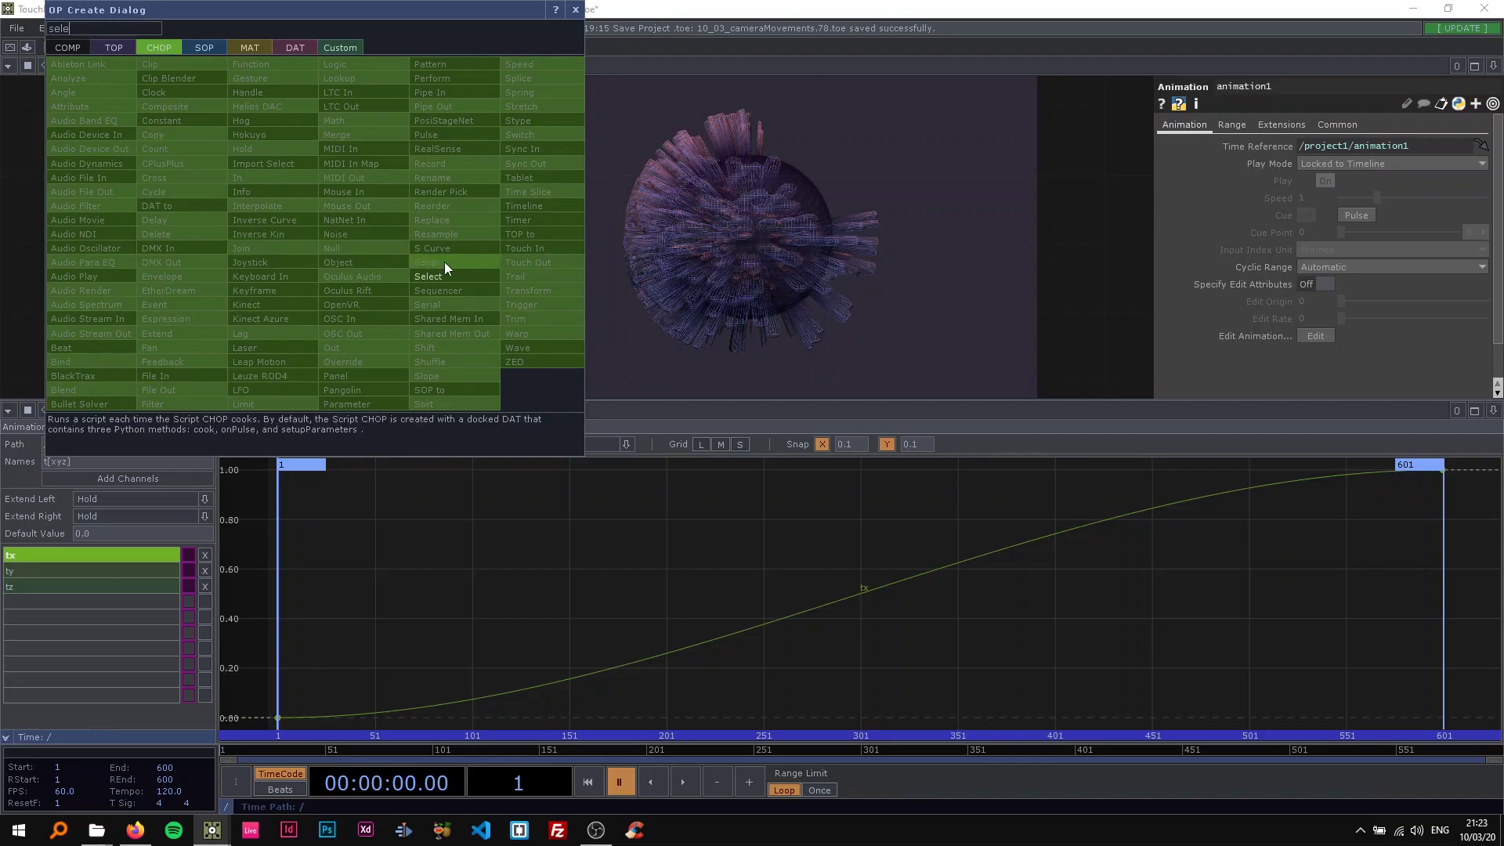
key(Return)
click(426, 196)
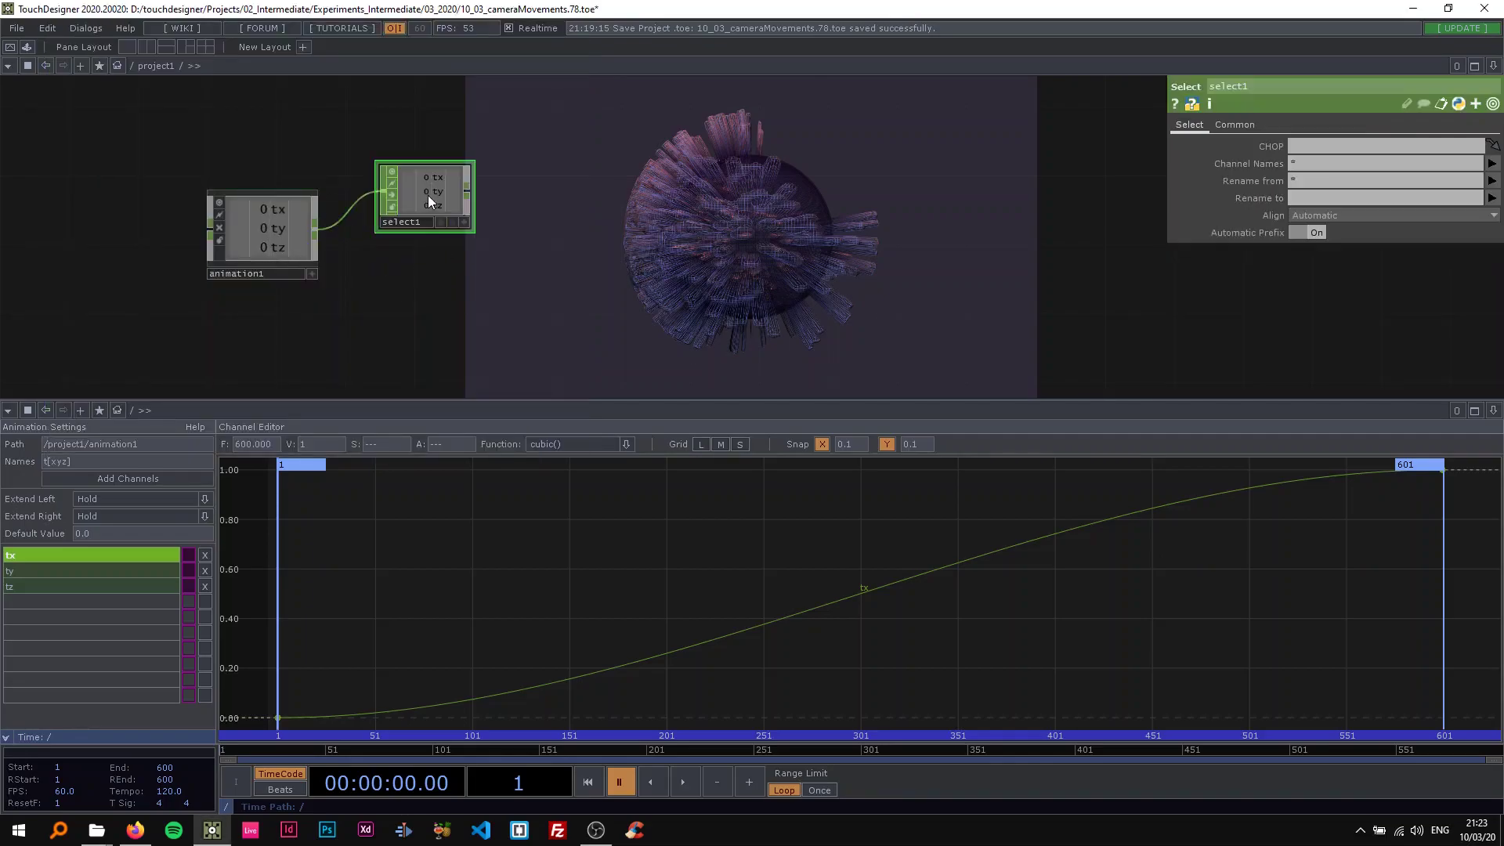
Step: Append a Math CHOP and a Null CHOP in sequence after select1
right_click(473, 191)
click(486, 119)
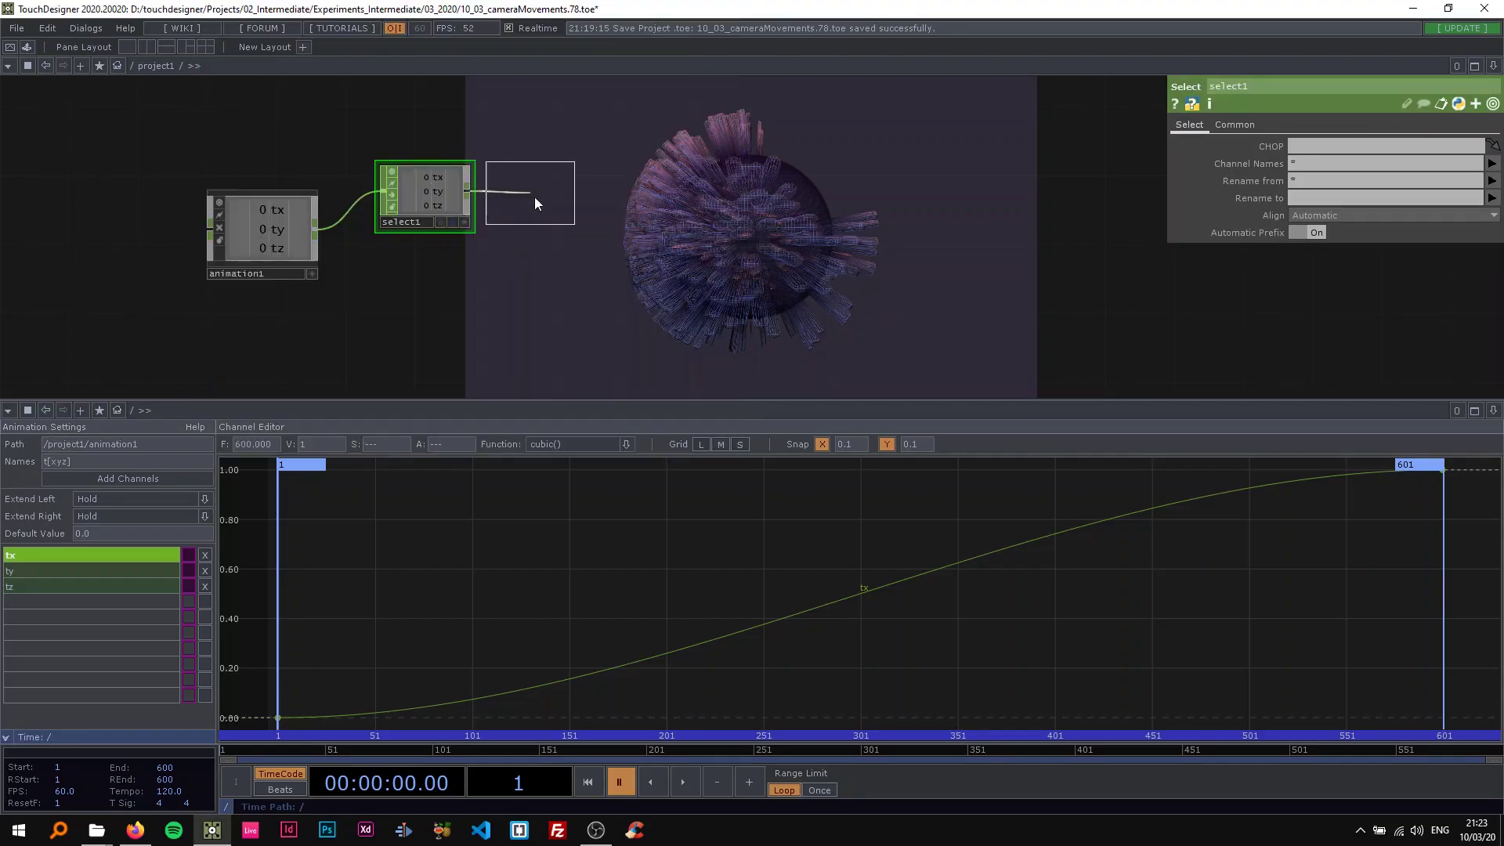
click(590, 197)
right_click(590, 195)
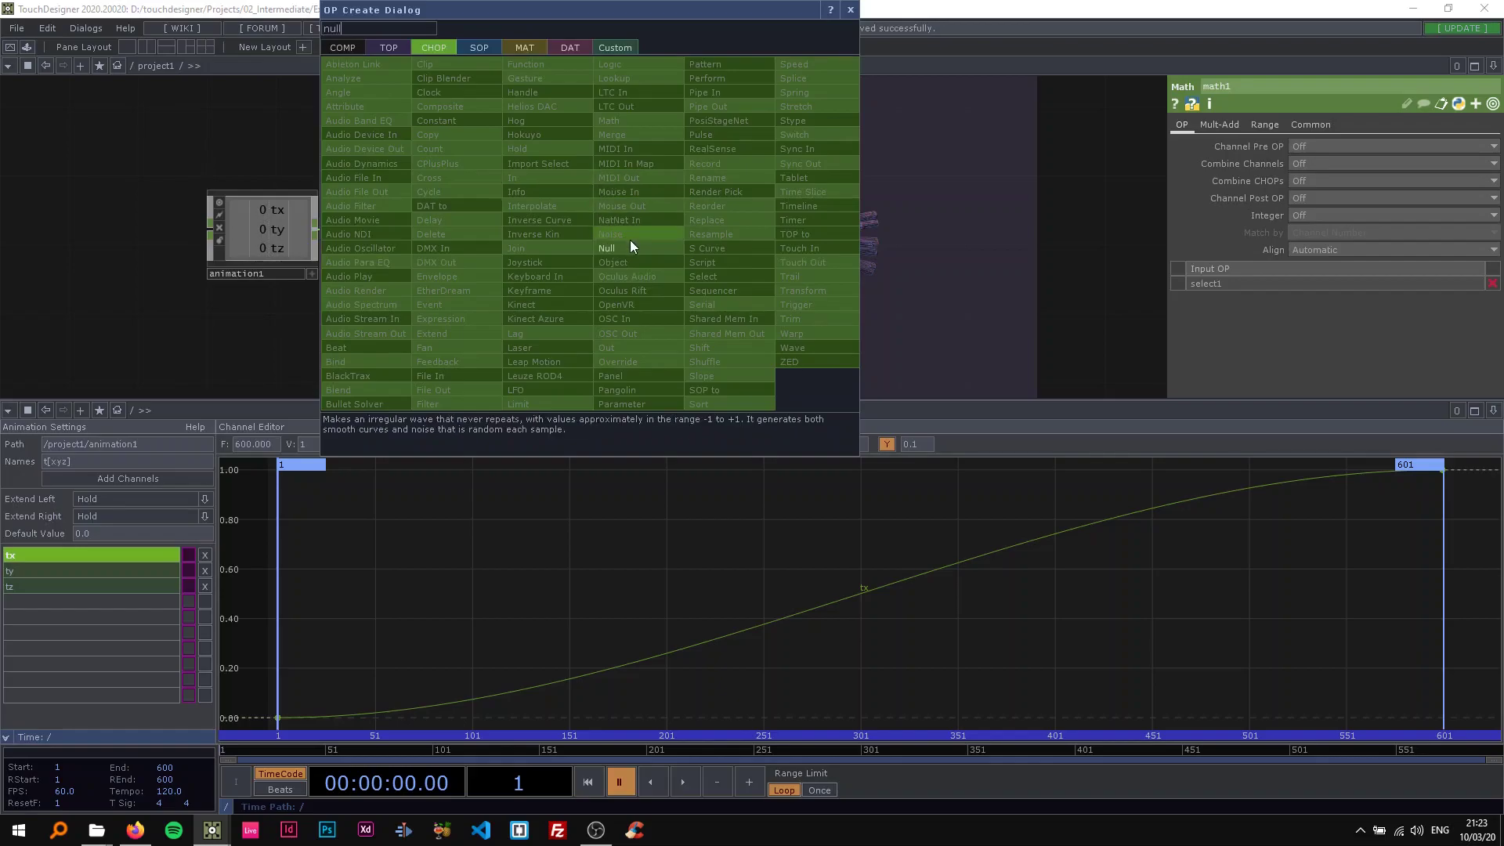
click(631, 240)
click(668, 213)
Step: Duplicate the select-math-null chain twice and arrange the copies as parallel rows fed by animation1
right_drag(713, 278, 420, 180)
key(ctrl+c)
key(ctrl+v)
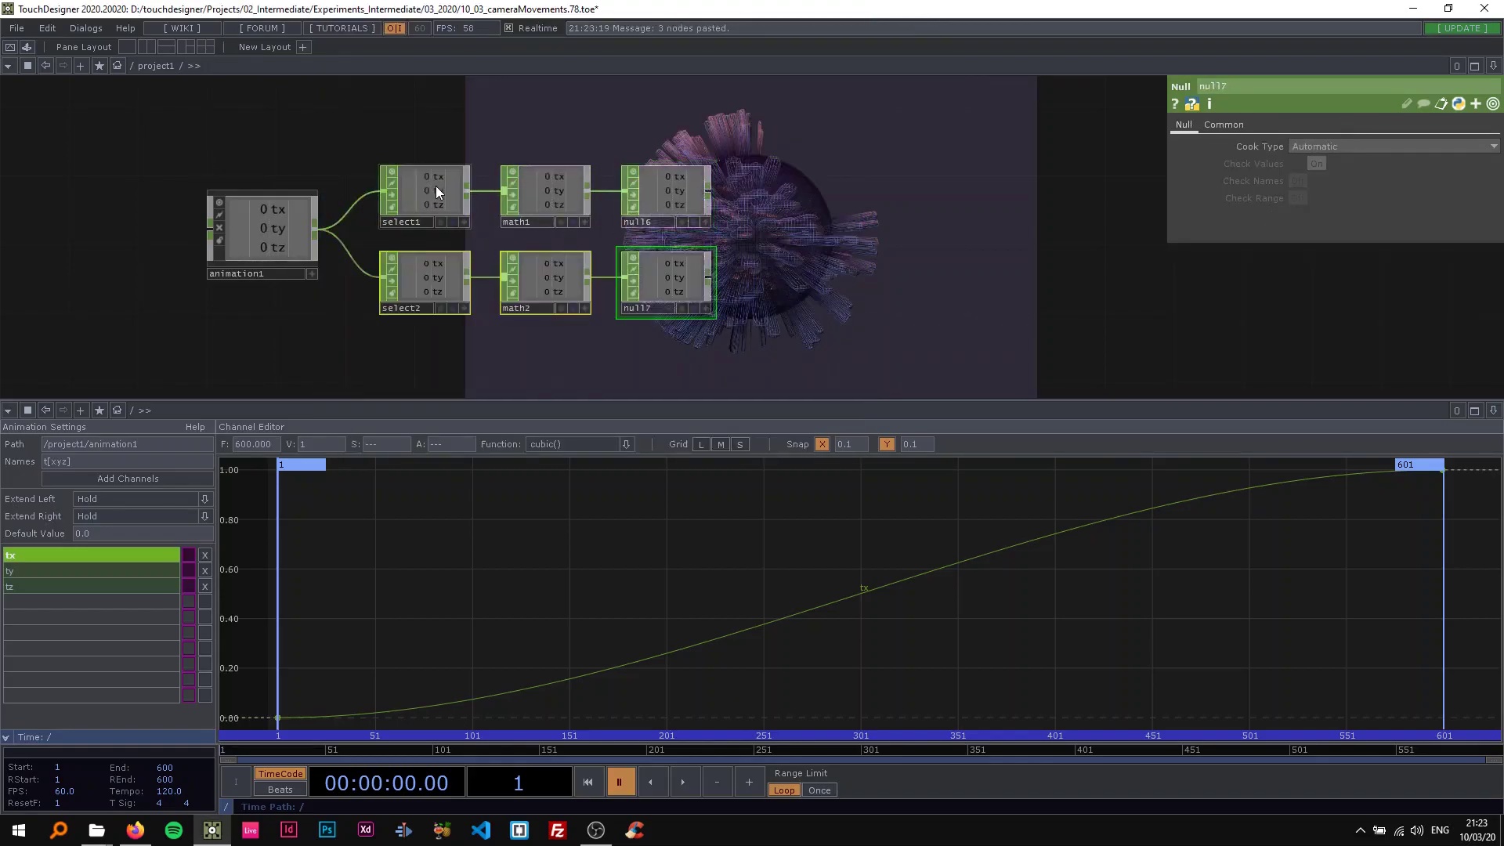
key(ctrl+v)
right_drag(775, 361, 395, 215)
drag(679, 330, 679, 278)
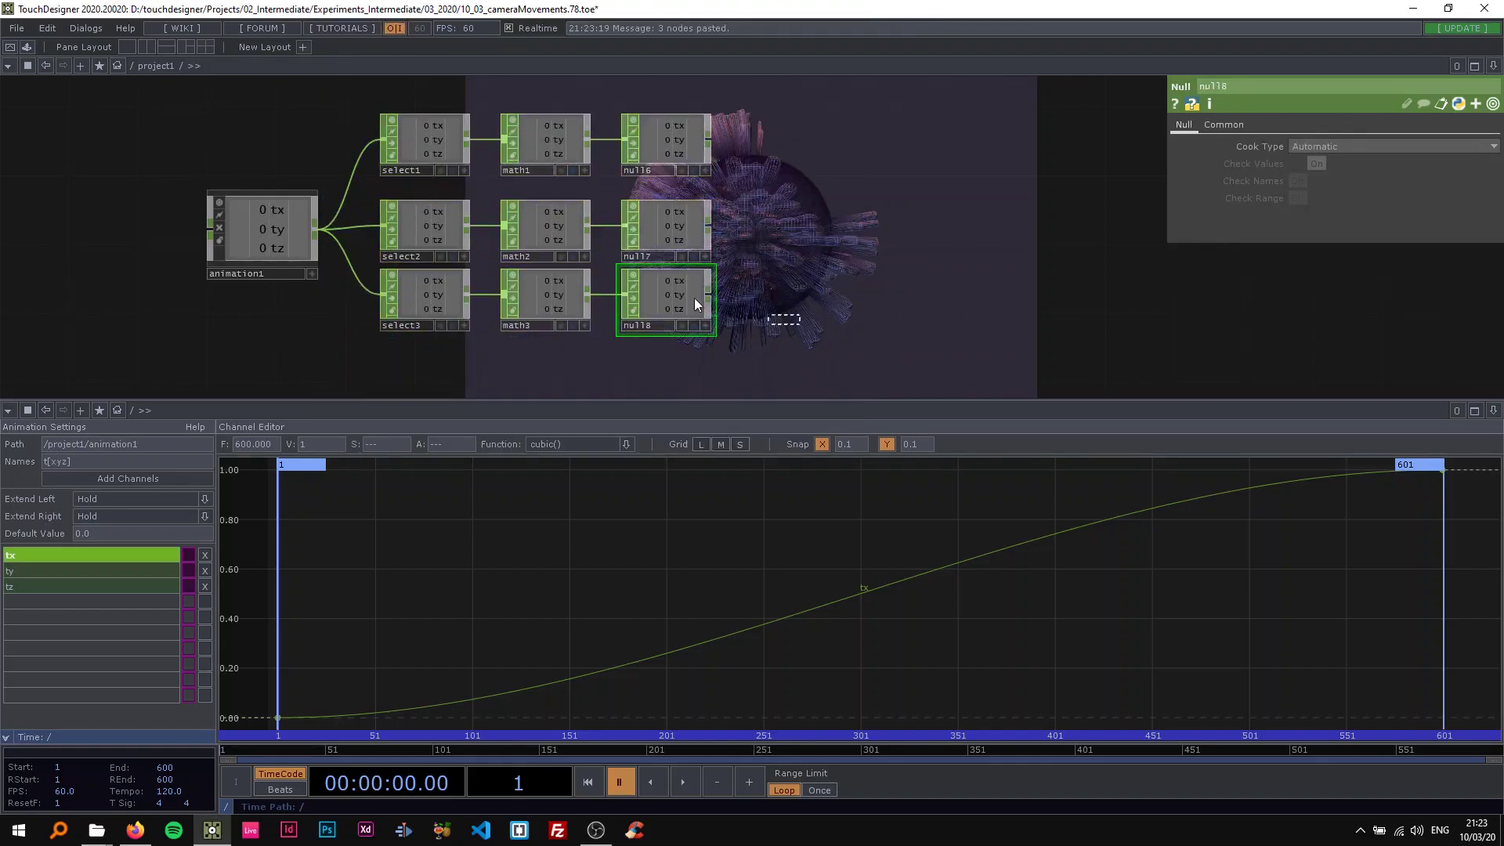
Step: Undo the accidental connection change and move the select1, math1 and null6 row down closer to the second row
drag(375, 141, 681, 163)
key(ctrl+z)
click(426, 146)
drag(425, 145, 425, 163)
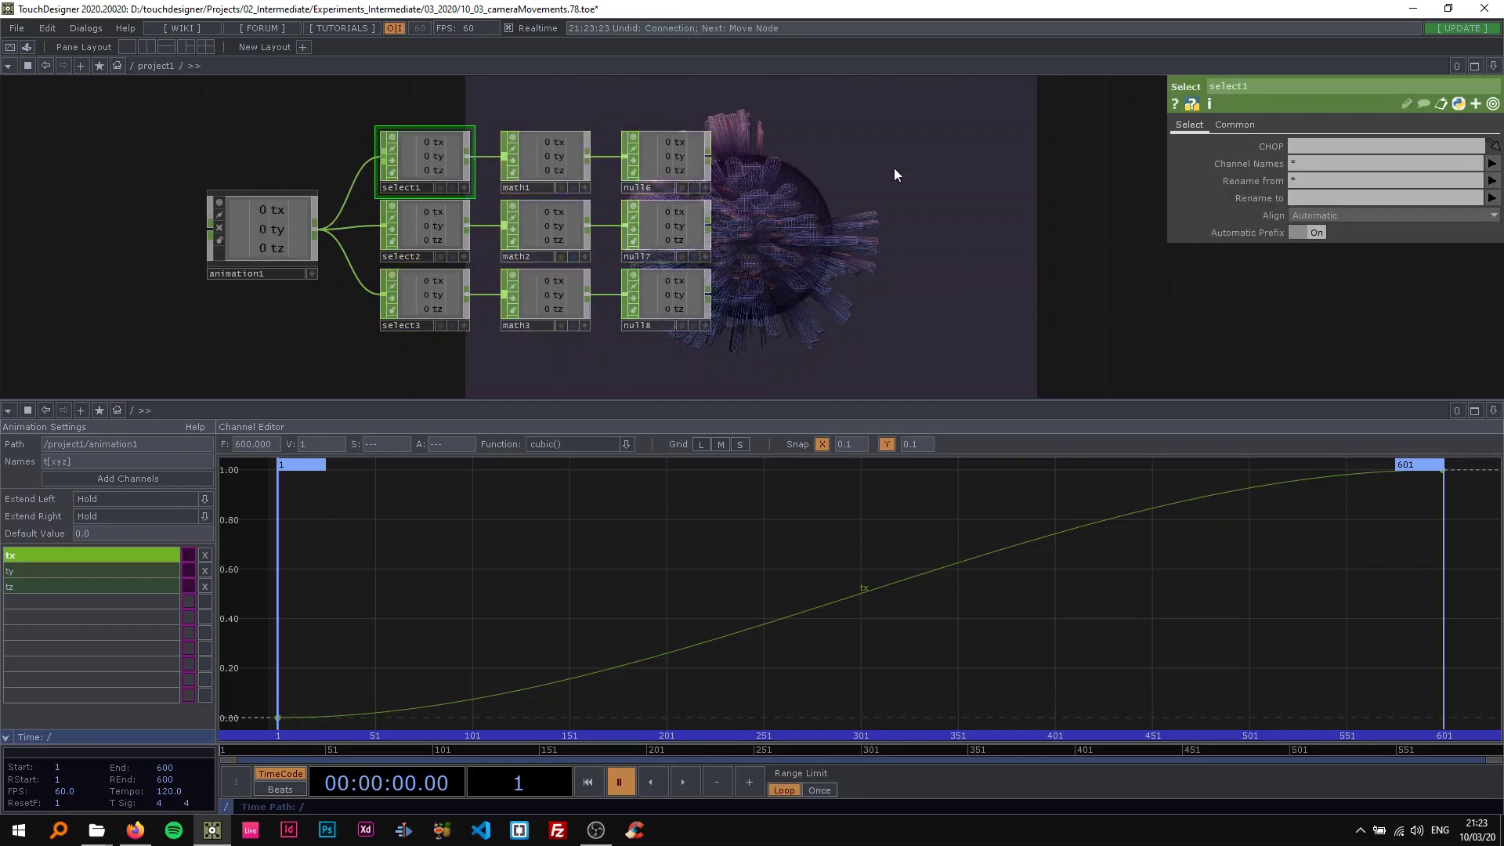
mouse_move(211, 354)
mouse_down()
mouse_move(335, 332)
mouse_move(220, 336)
mouse_up()
Step: Set math1 to remap its From Range of -1 to 1 onto a To Range of -5 to 5
click(555, 133)
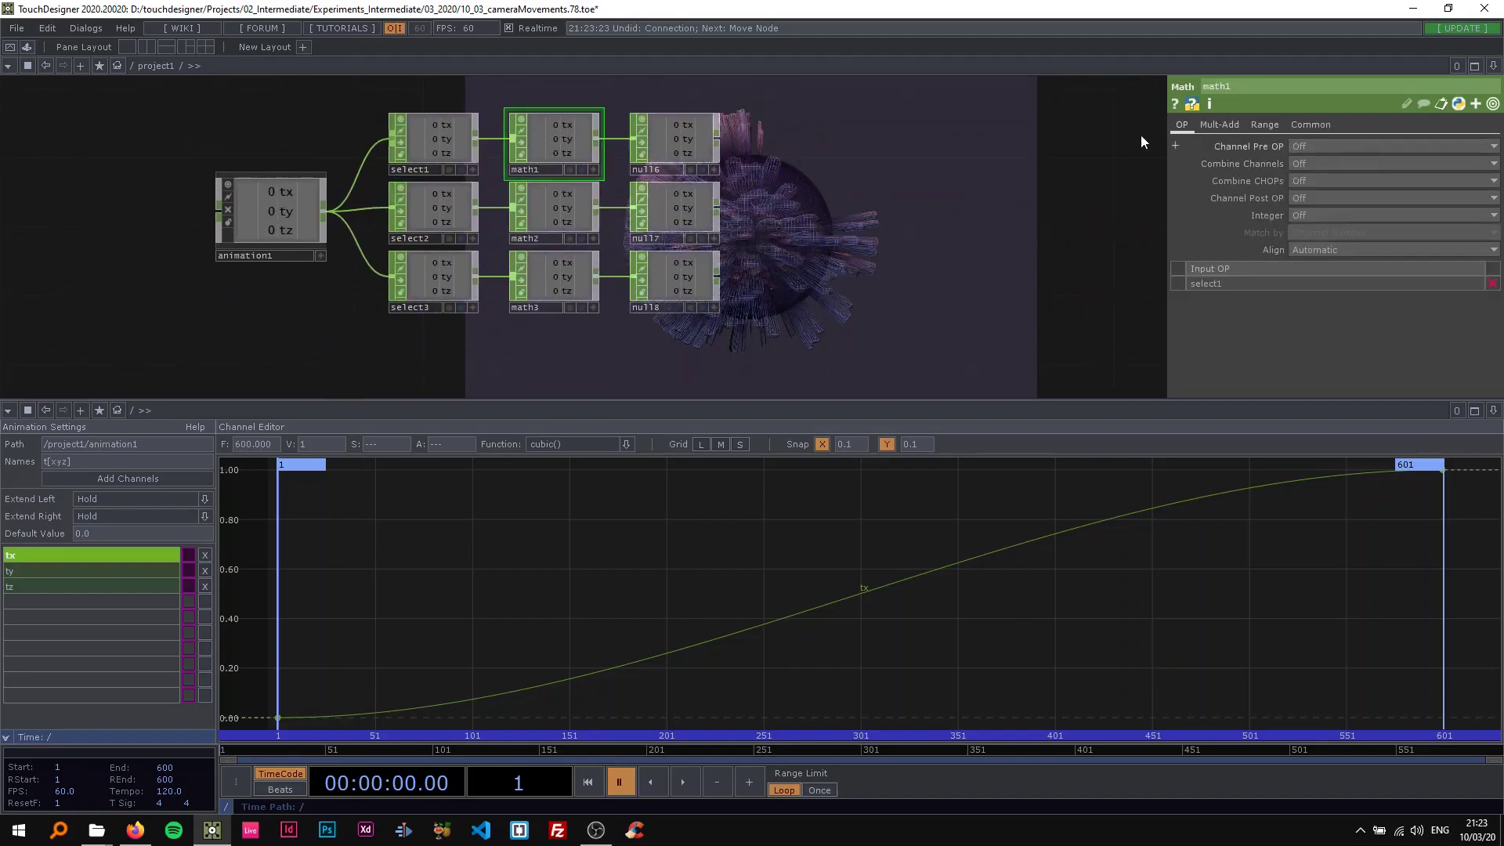
right_drag(604, 104, 577, 284)
click(1264, 124)
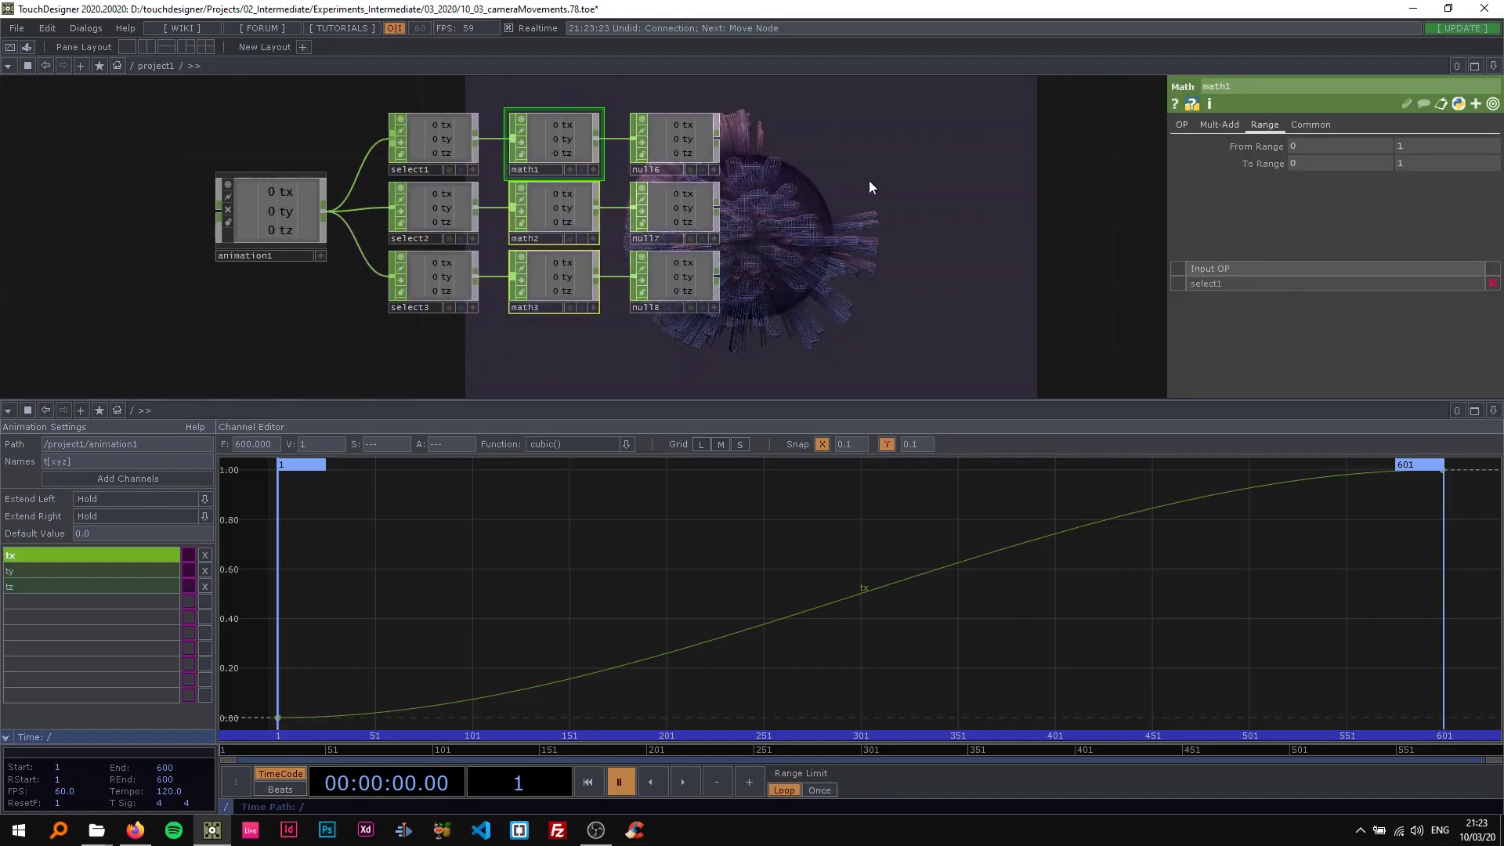
click(560, 196)
click(568, 132)
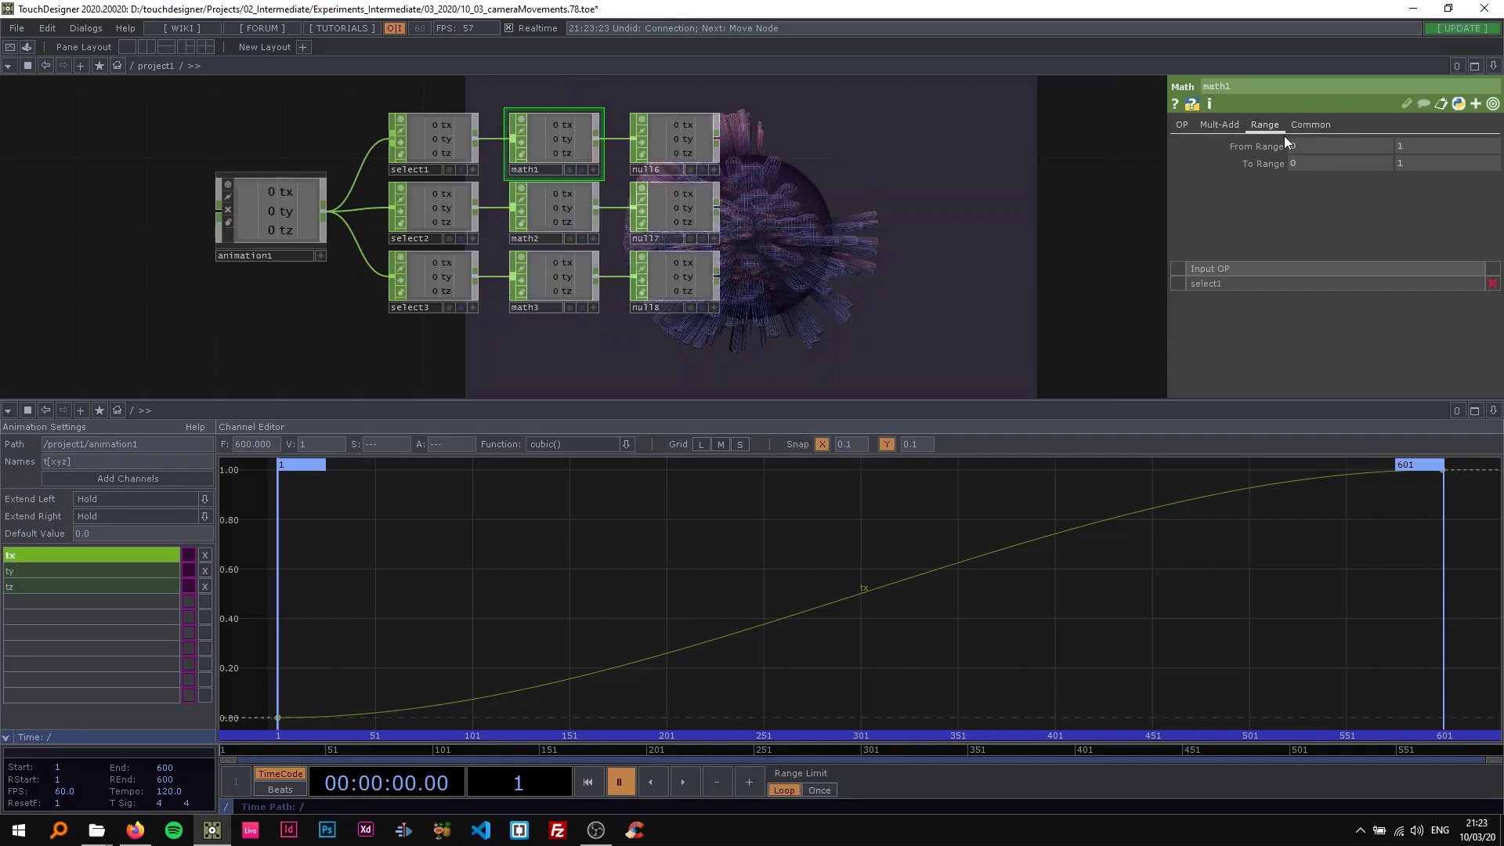
text(-)
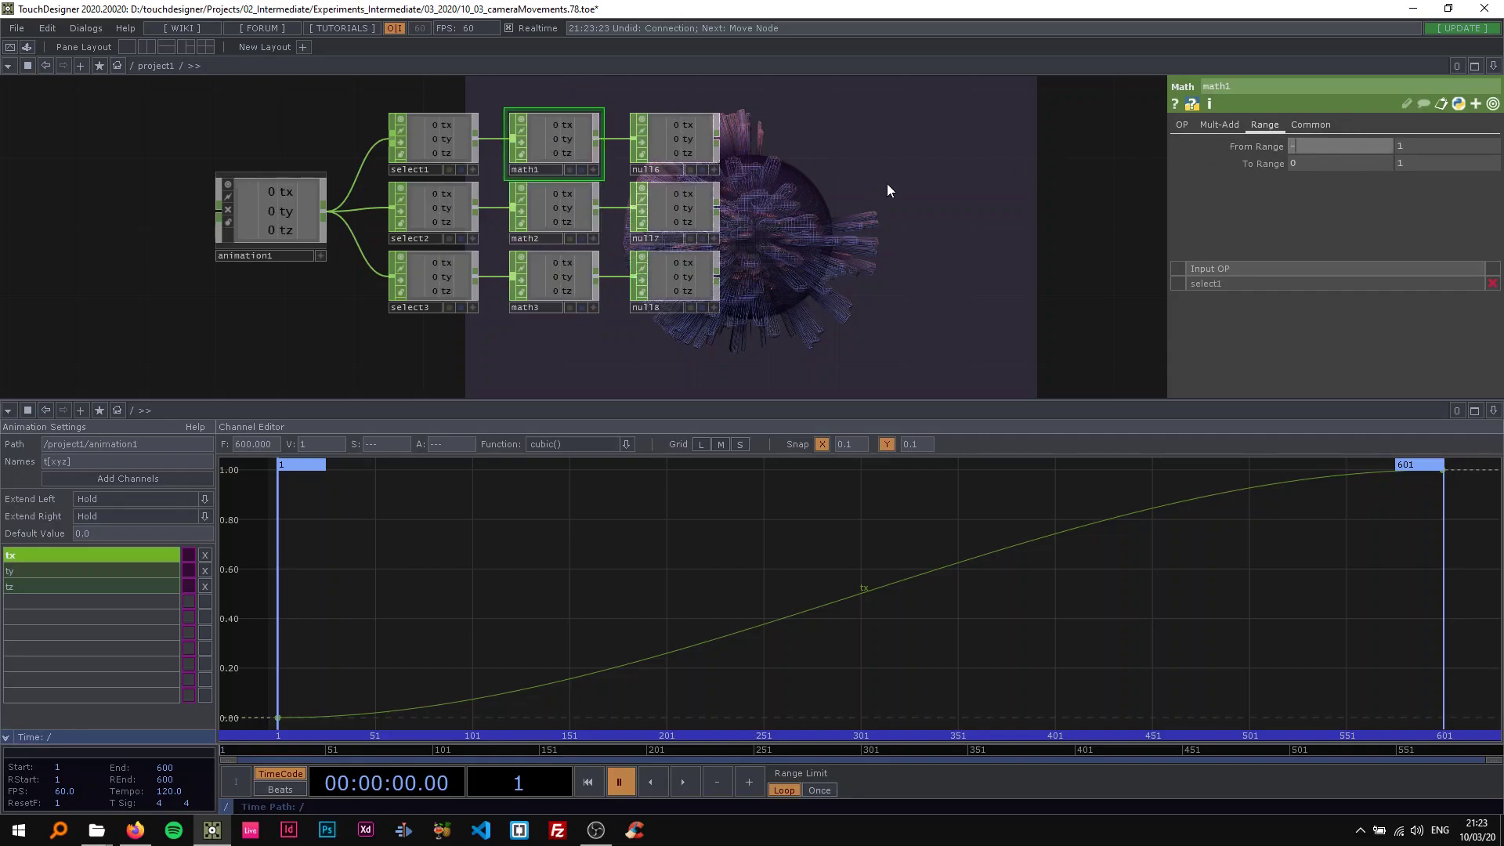
text(1)
key(Return)
text(-5)
key(Return)
Step: Set the To Range of math3 to -5 and 5
click(592, 266)
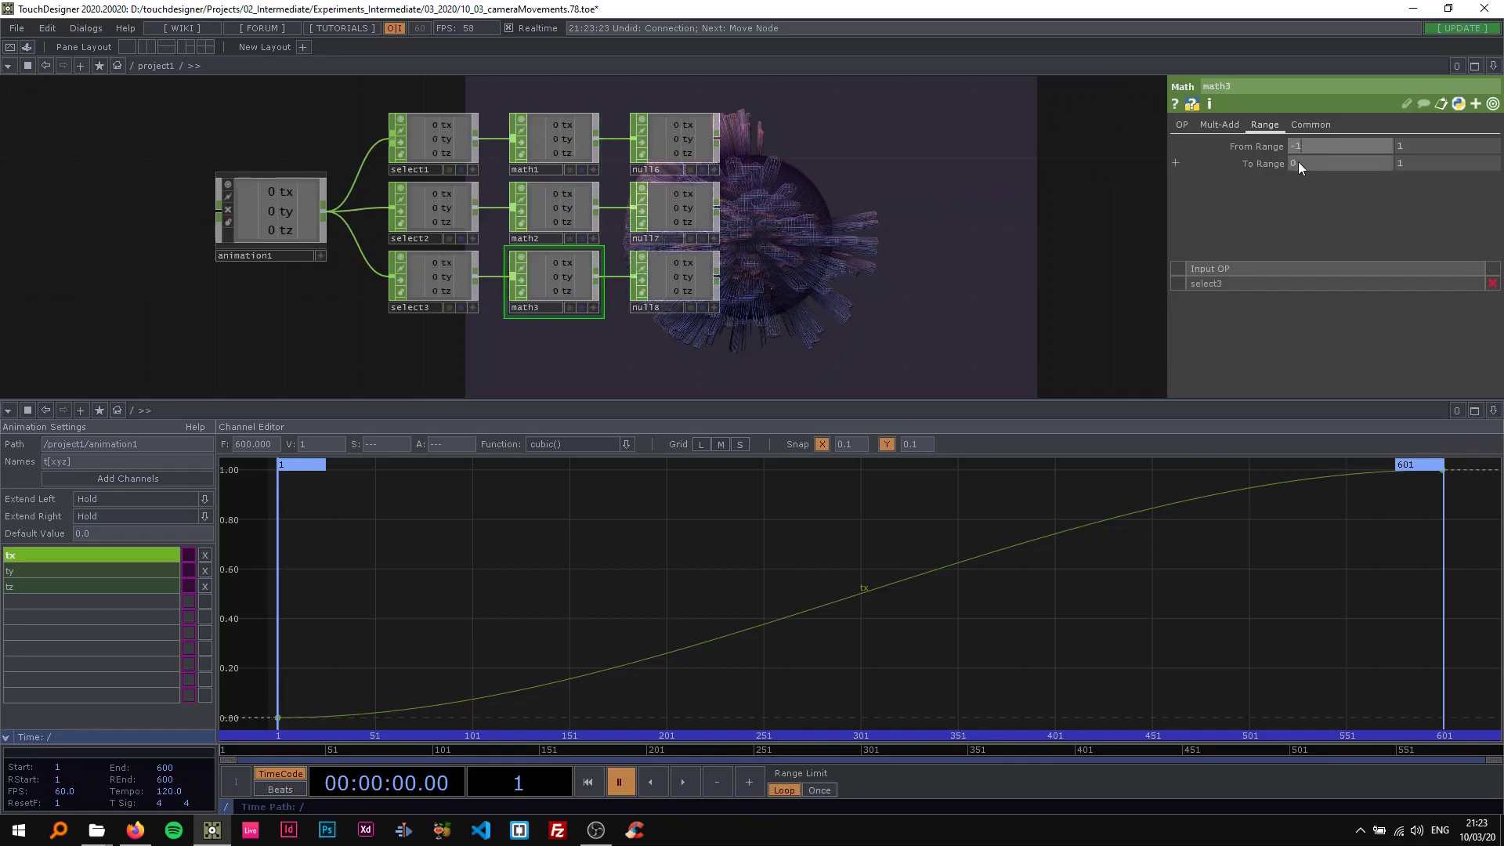
drag(1298, 163, 1173, 163)
text(-5)
key(Return)
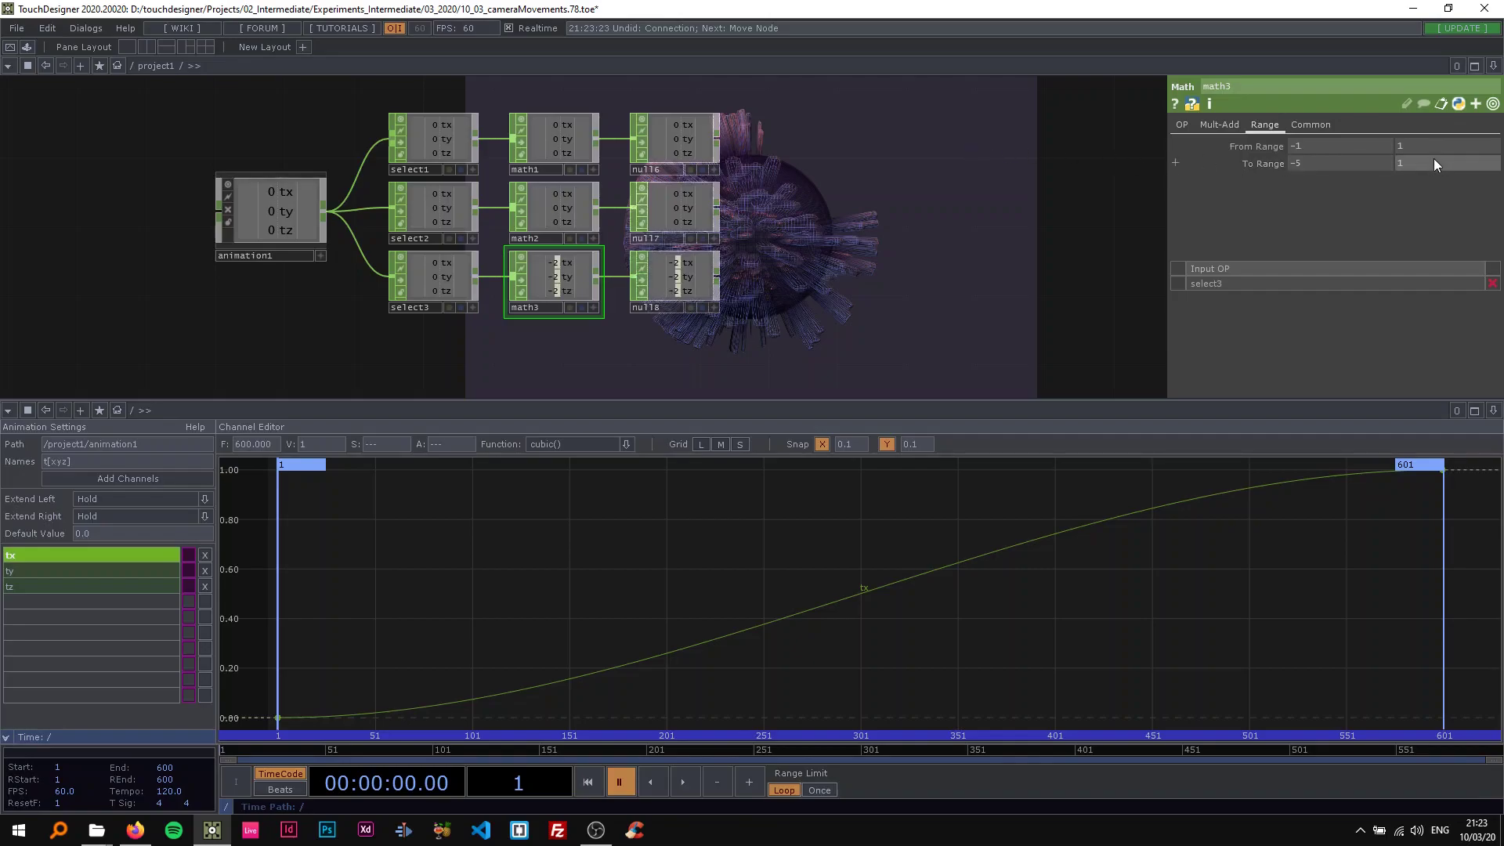
text(5)
key(Return)
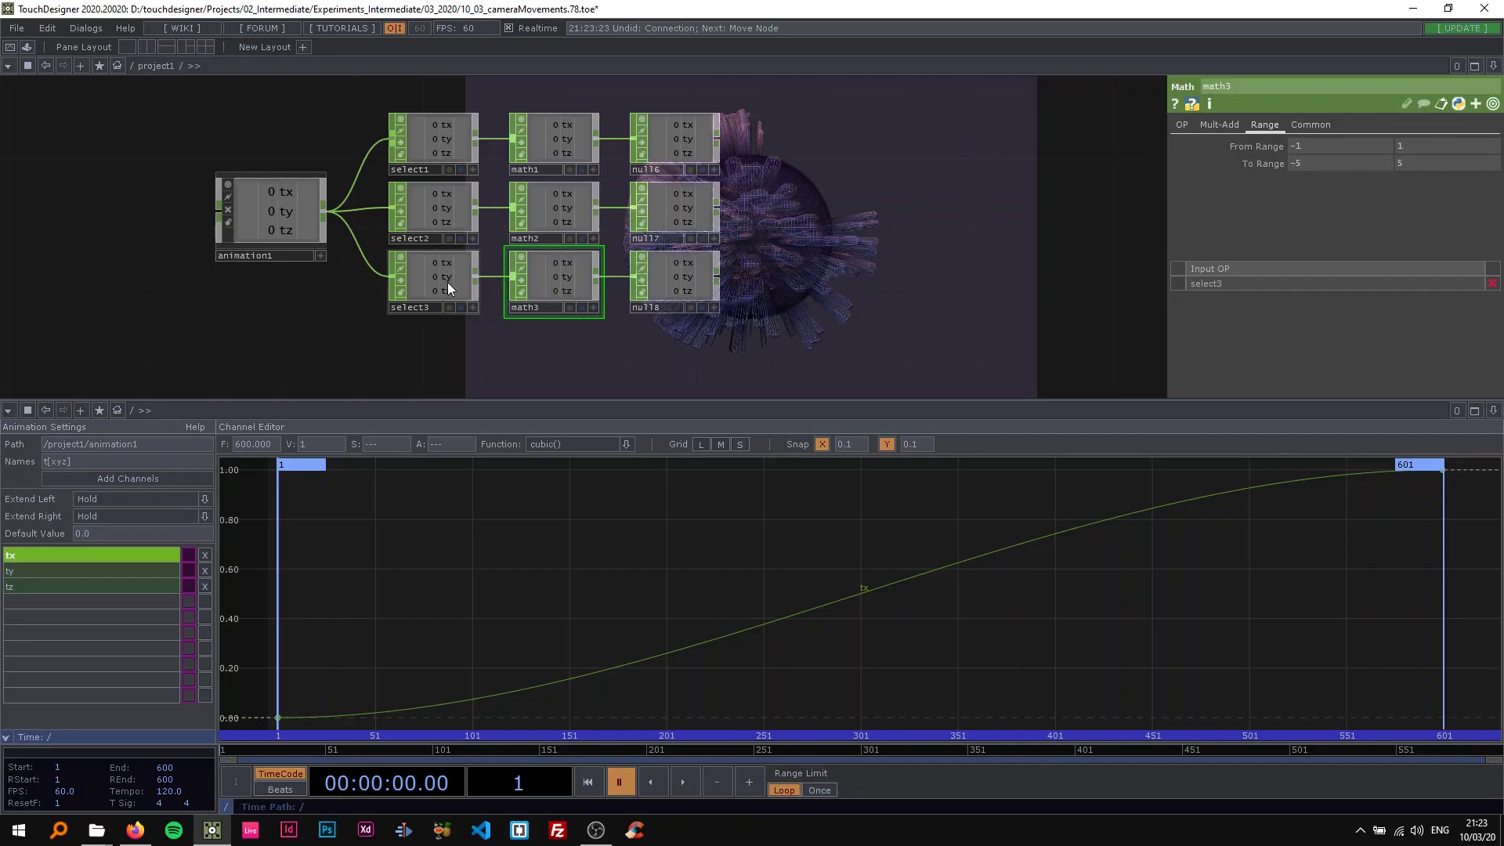
Step: Set the channel names of select1, select2 and select3 to tx, ty and tz respectively
click(439, 136)
click(1304, 164)
text(tx)
key(Return)
click(433, 208)
click(1305, 163)
text(ty)
key(Return)
click(453, 269)
click(1295, 163)
text(tz)
key(Return)
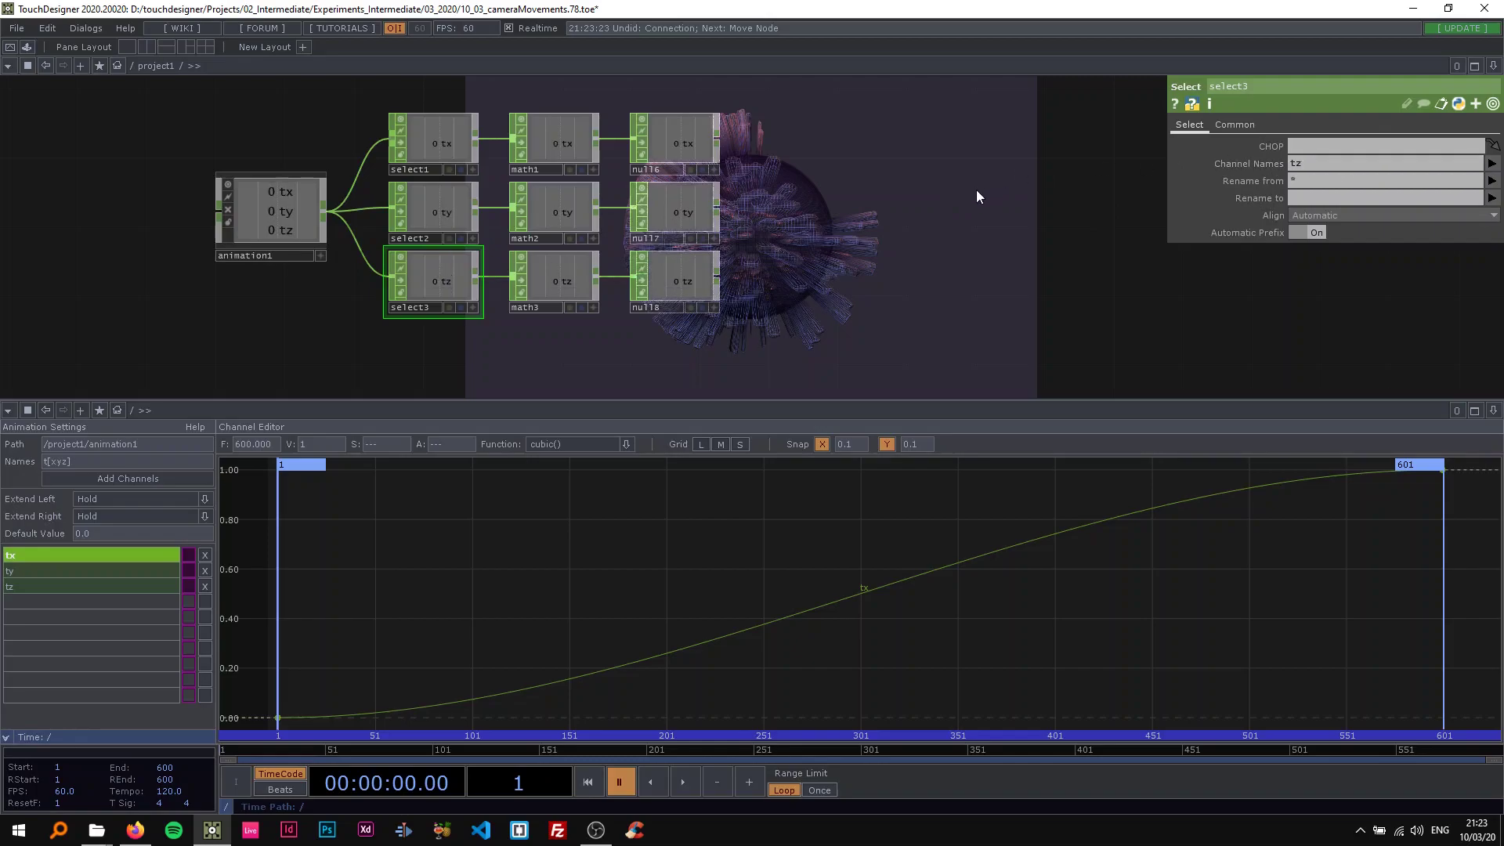
Step: Set the To Range of math2 to 1 and 5
click(556, 213)
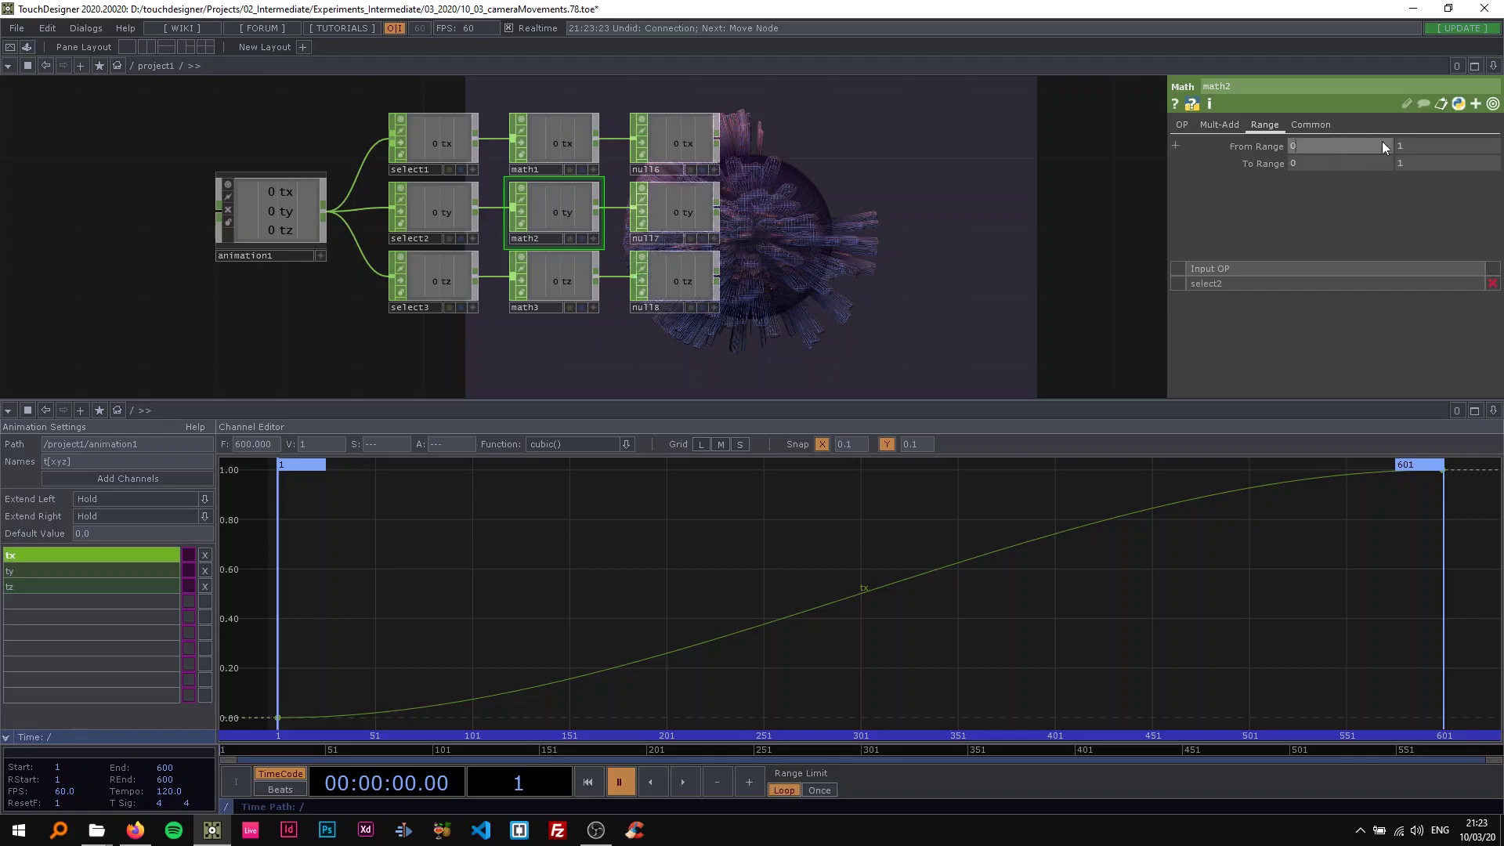
click(1309, 161)
text(1)
key(Tab)
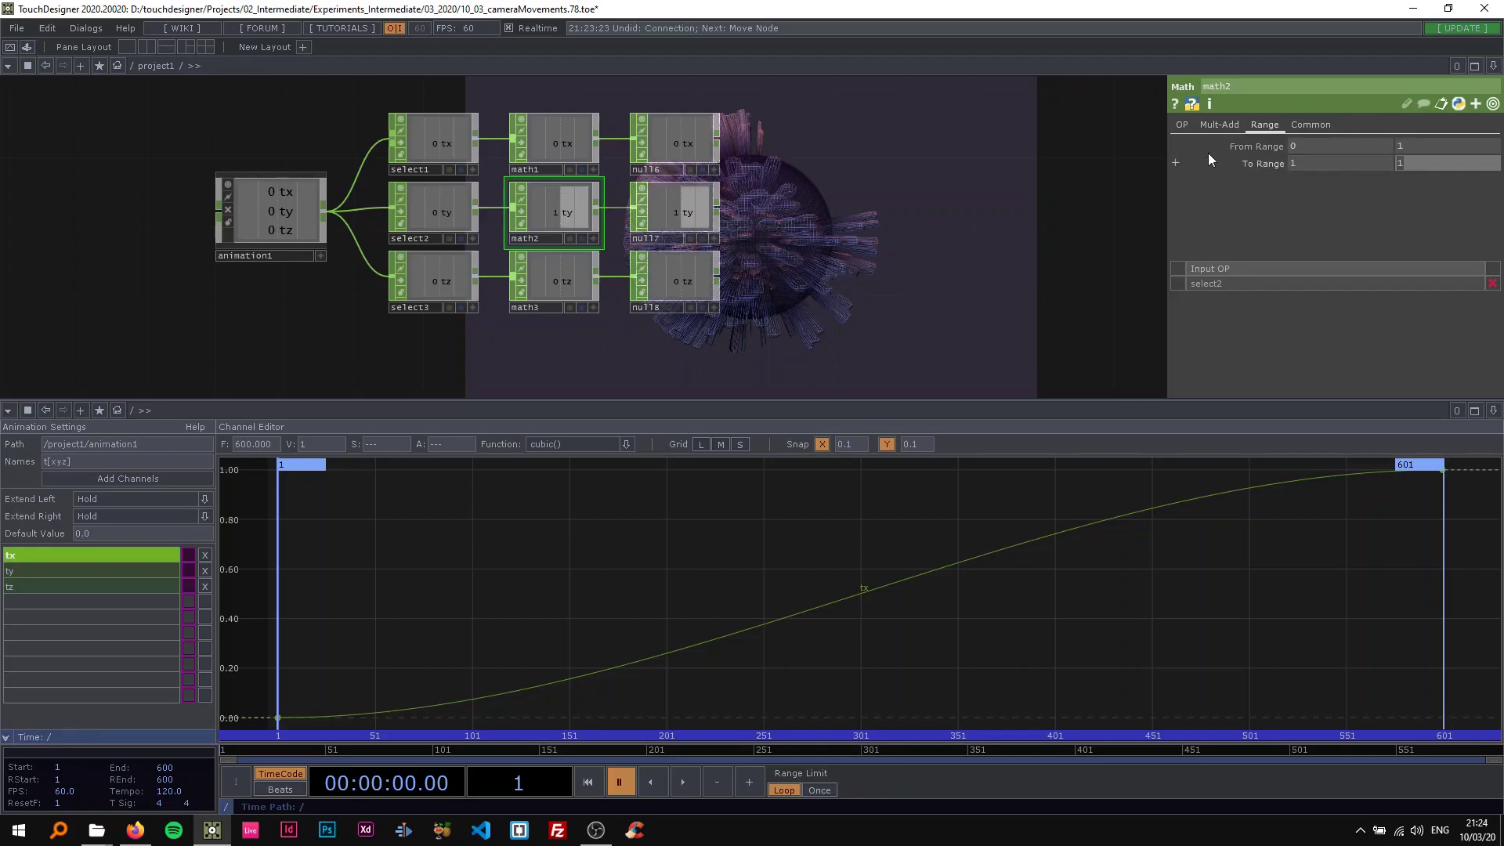
text(5)
key(Return)
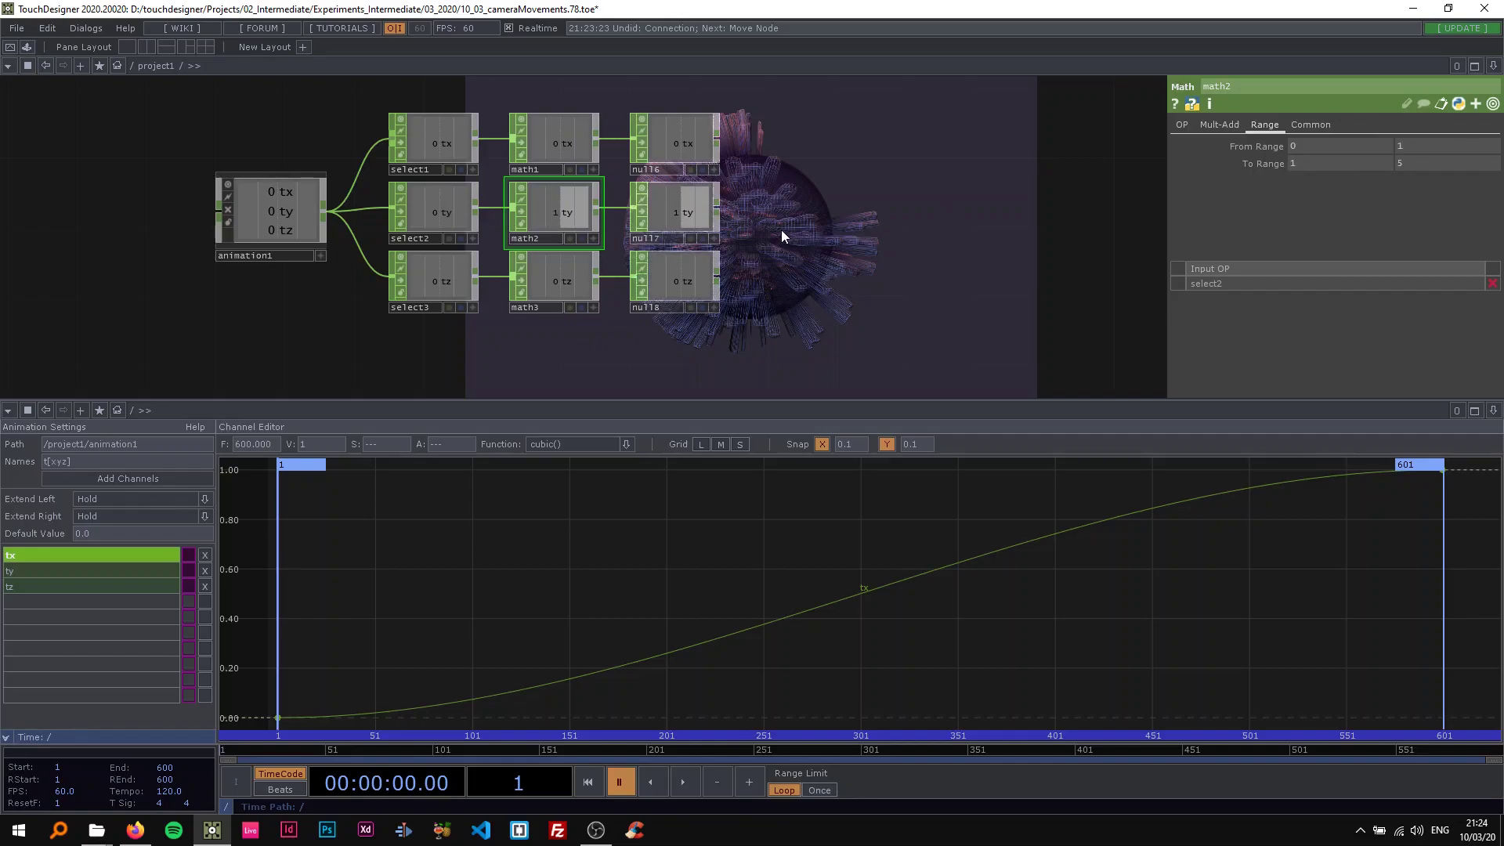
Step: Make the viewers of null6, null7 and null8 active and open the parameters of cam2
scroll(782, 228, down, 3)
scroll(573, 216, up, 3)
drag(870, 221, 781, 224)
scroll(781, 224, down, 3)
drag(748, 241, 461, 114)
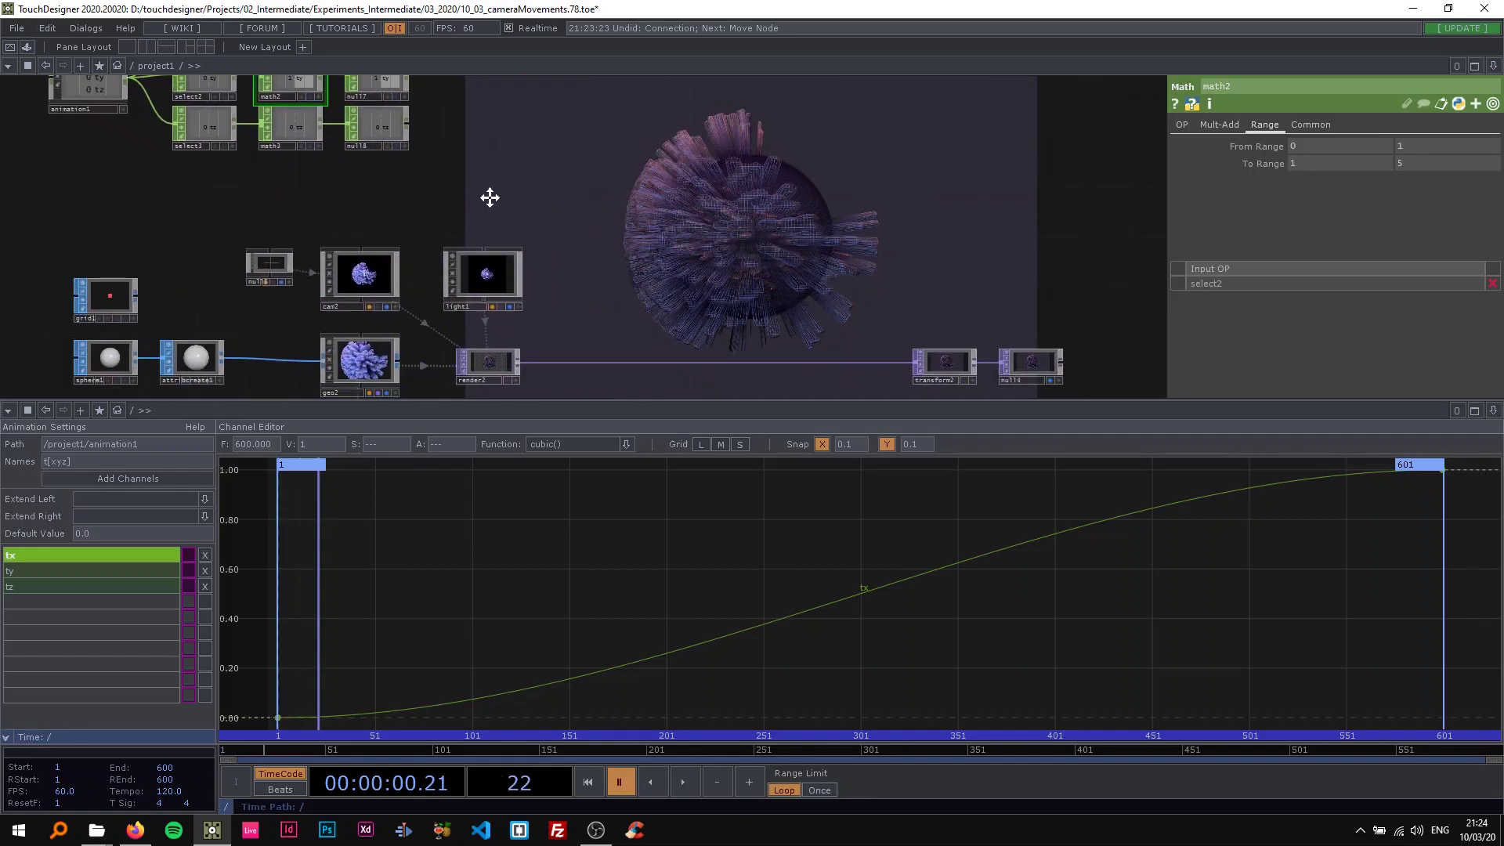
drag(483, 184, 517, 258)
right_drag(491, 218, 416, 89)
click(439, 121)
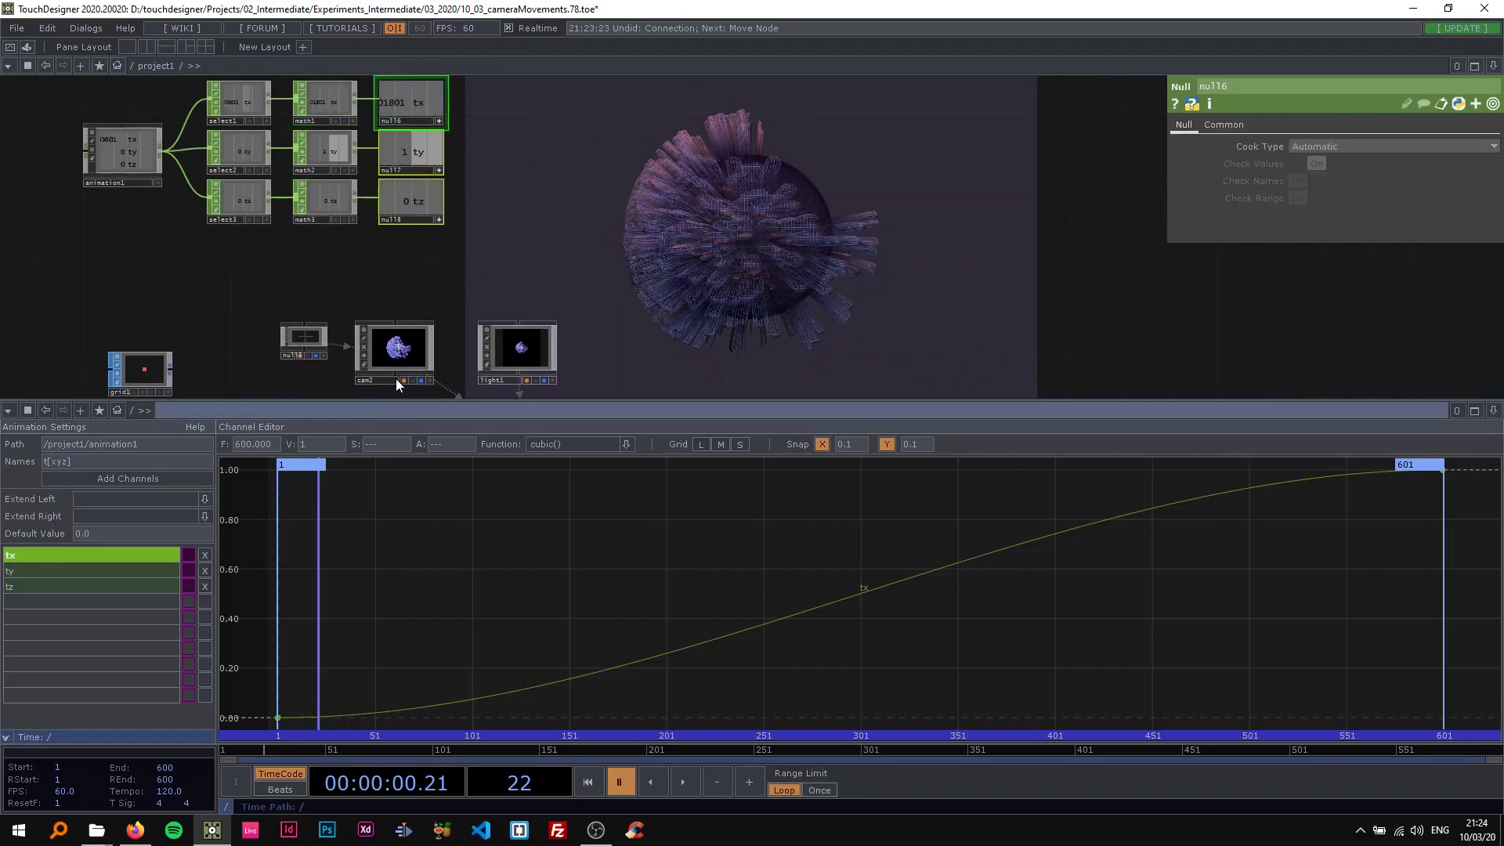
click(395, 366)
Step: Export the tx, ty and tz channels of the three nulls to the X, Y and Z Translate values of cam2
drag(416, 104, 1326, 184)
click(1339, 193)
drag(417, 152, 1376, 186)
click(1385, 197)
drag(431, 203, 1455, 182)
click(1458, 188)
Step: Turn off the active viewers of null6, null7 and null8
drag(466, 194, 552, 262)
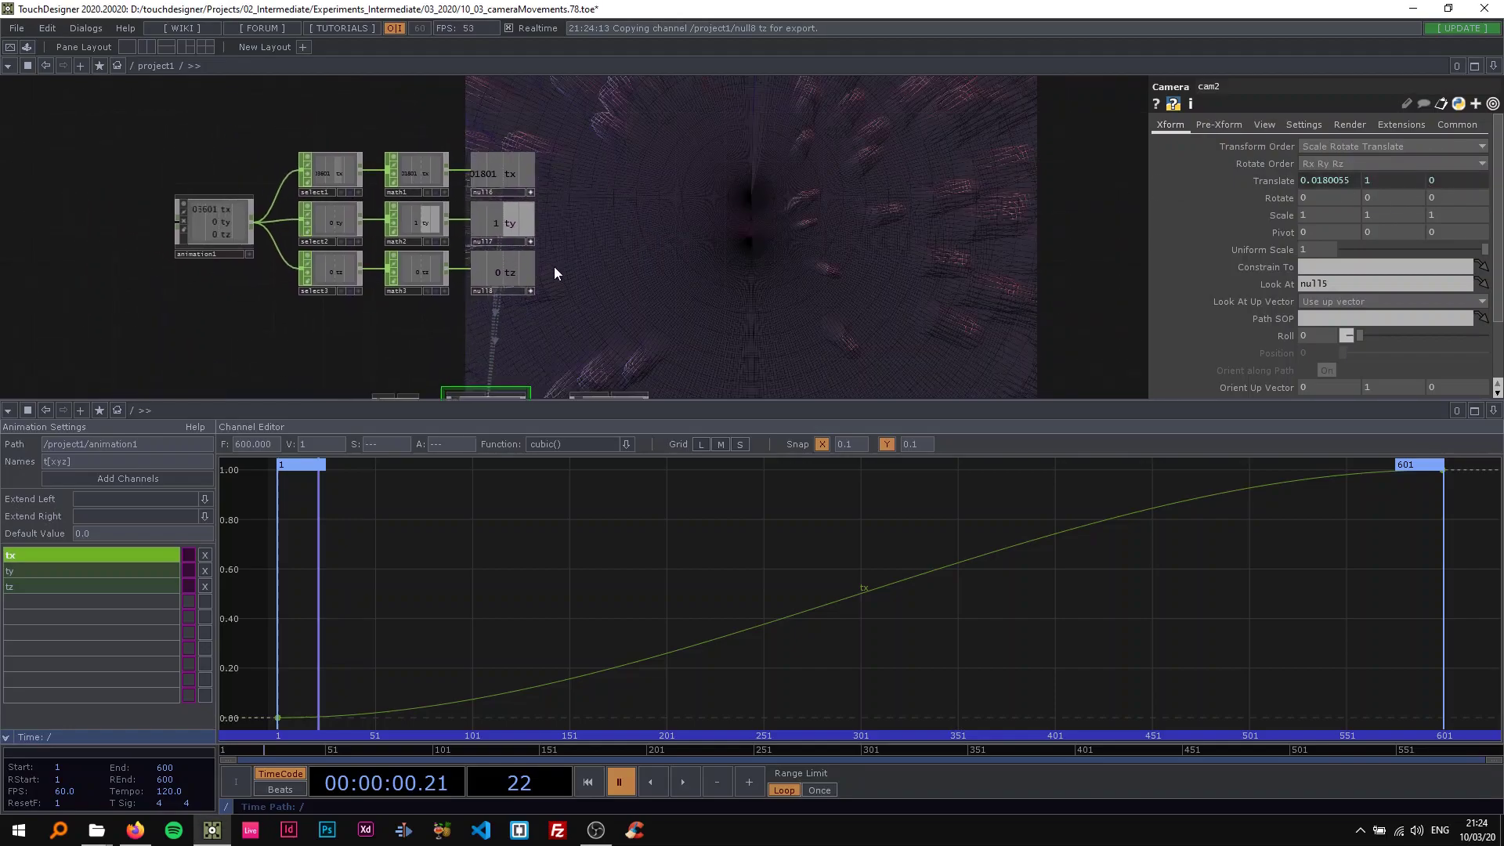
click(498, 168)
key(h)
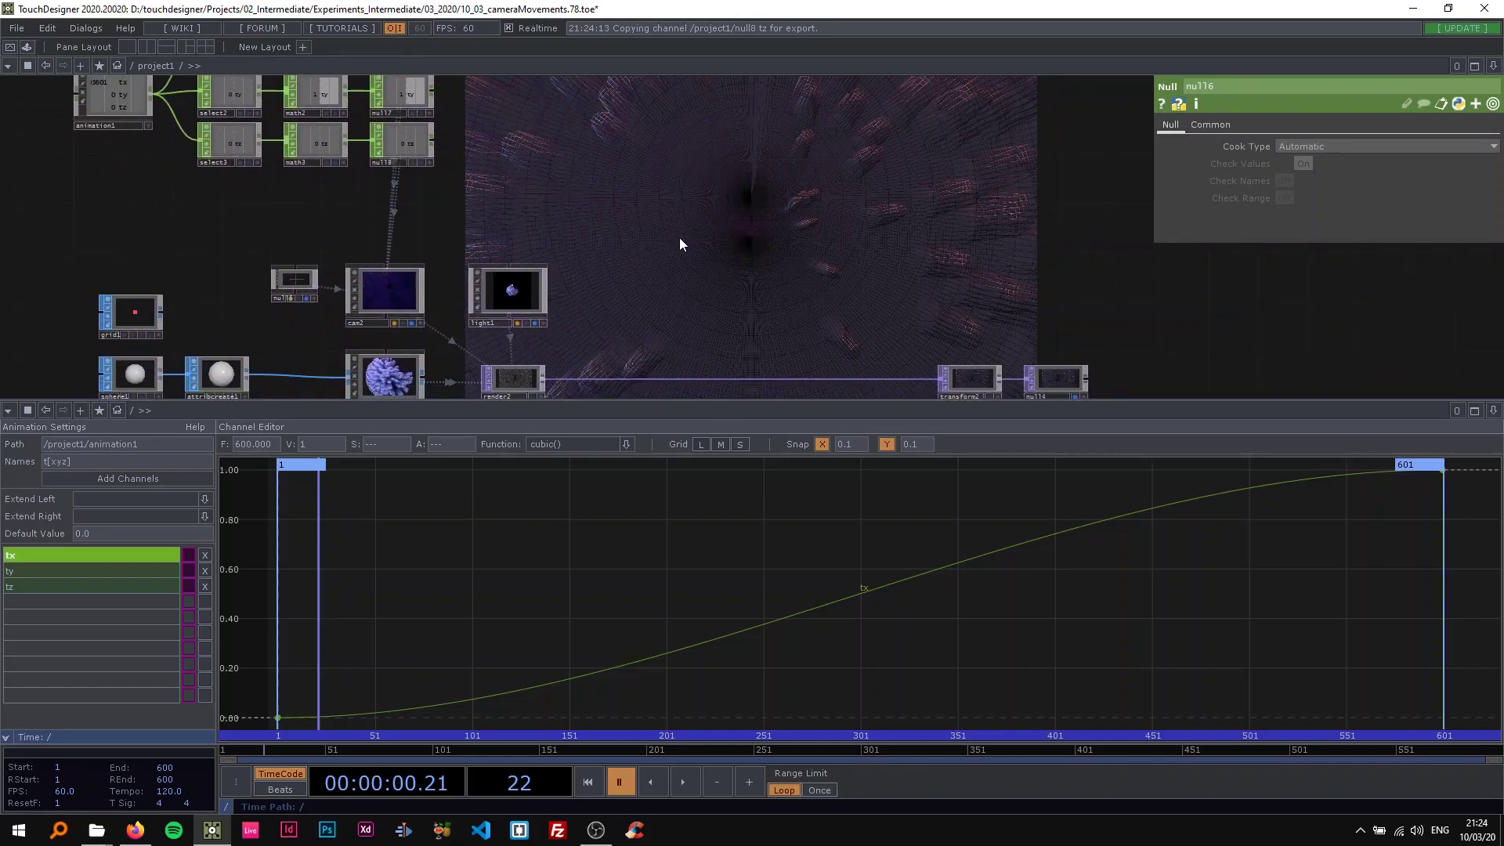
Step: Play the timeline and watch how the animated channels move the camera in the render
key(space)
drag(683, 232, 840, 359)
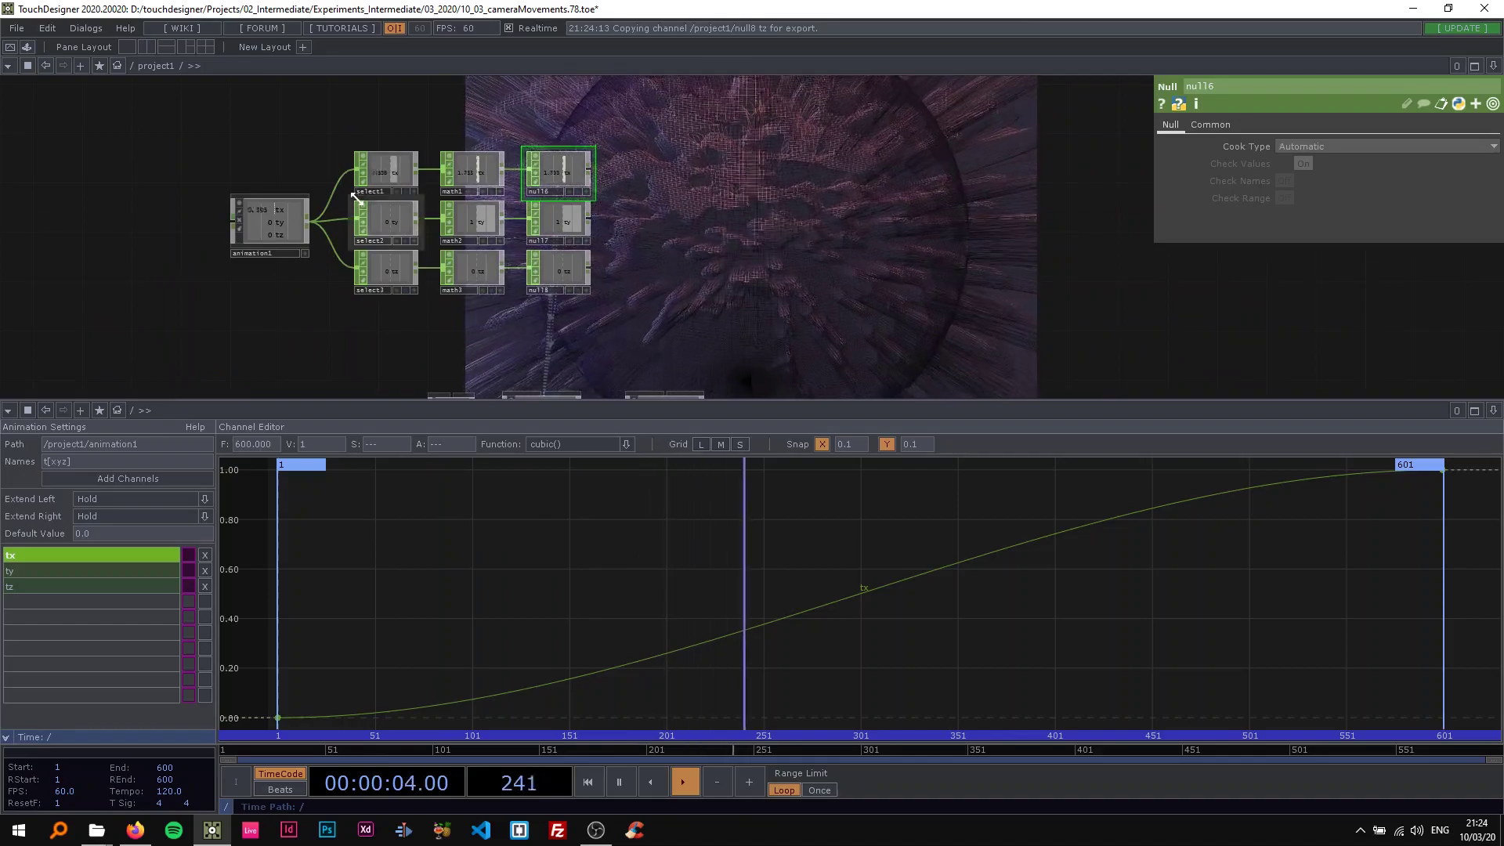
scroll(354, 201, up, 6)
scroll(523, 168, down, 3)
drag(910, 223, 659, 220)
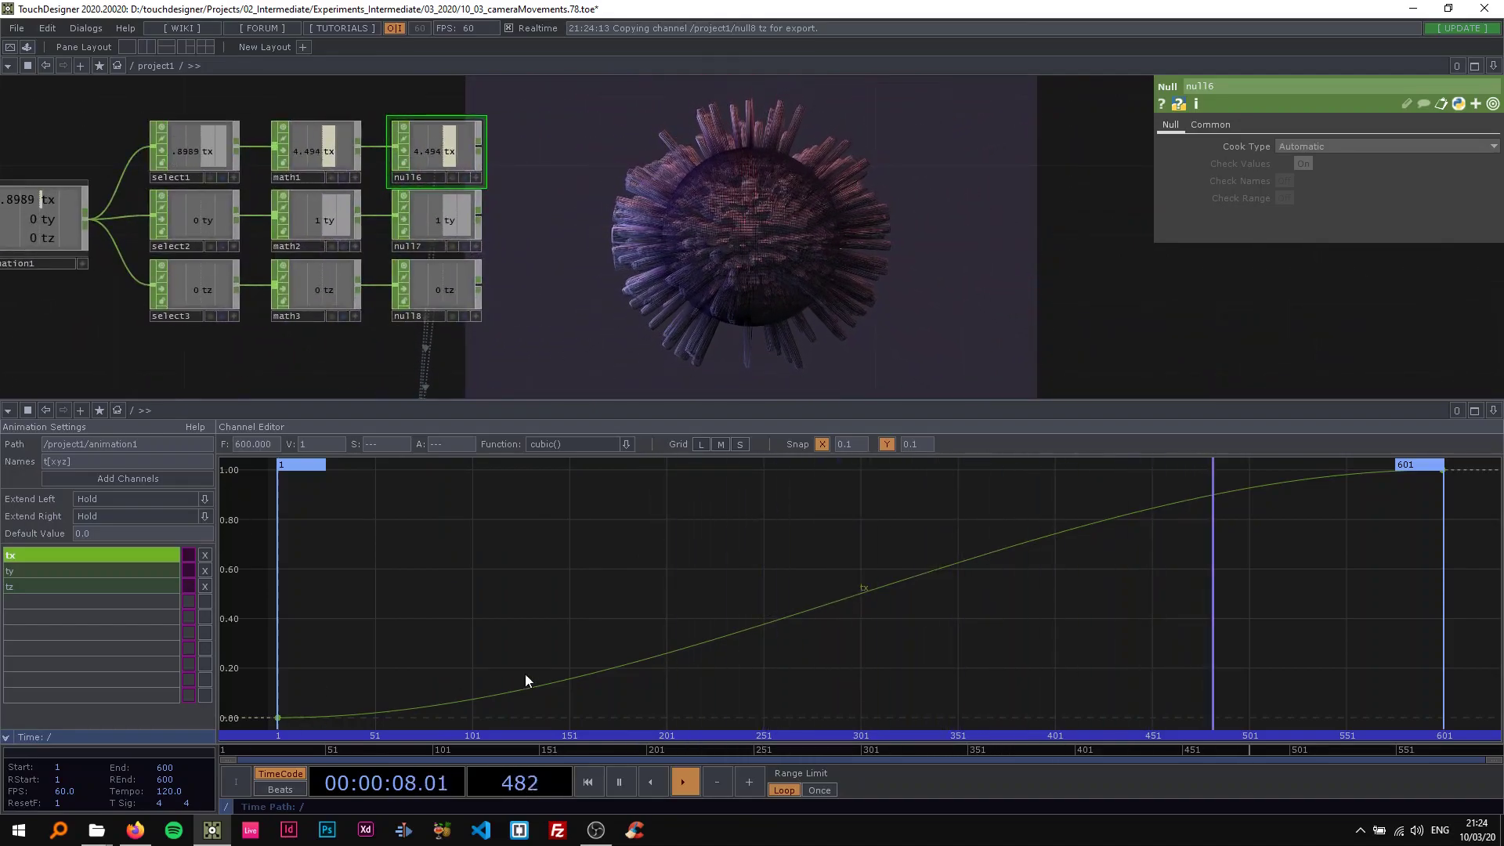
scroll(688, 291, down, 5)
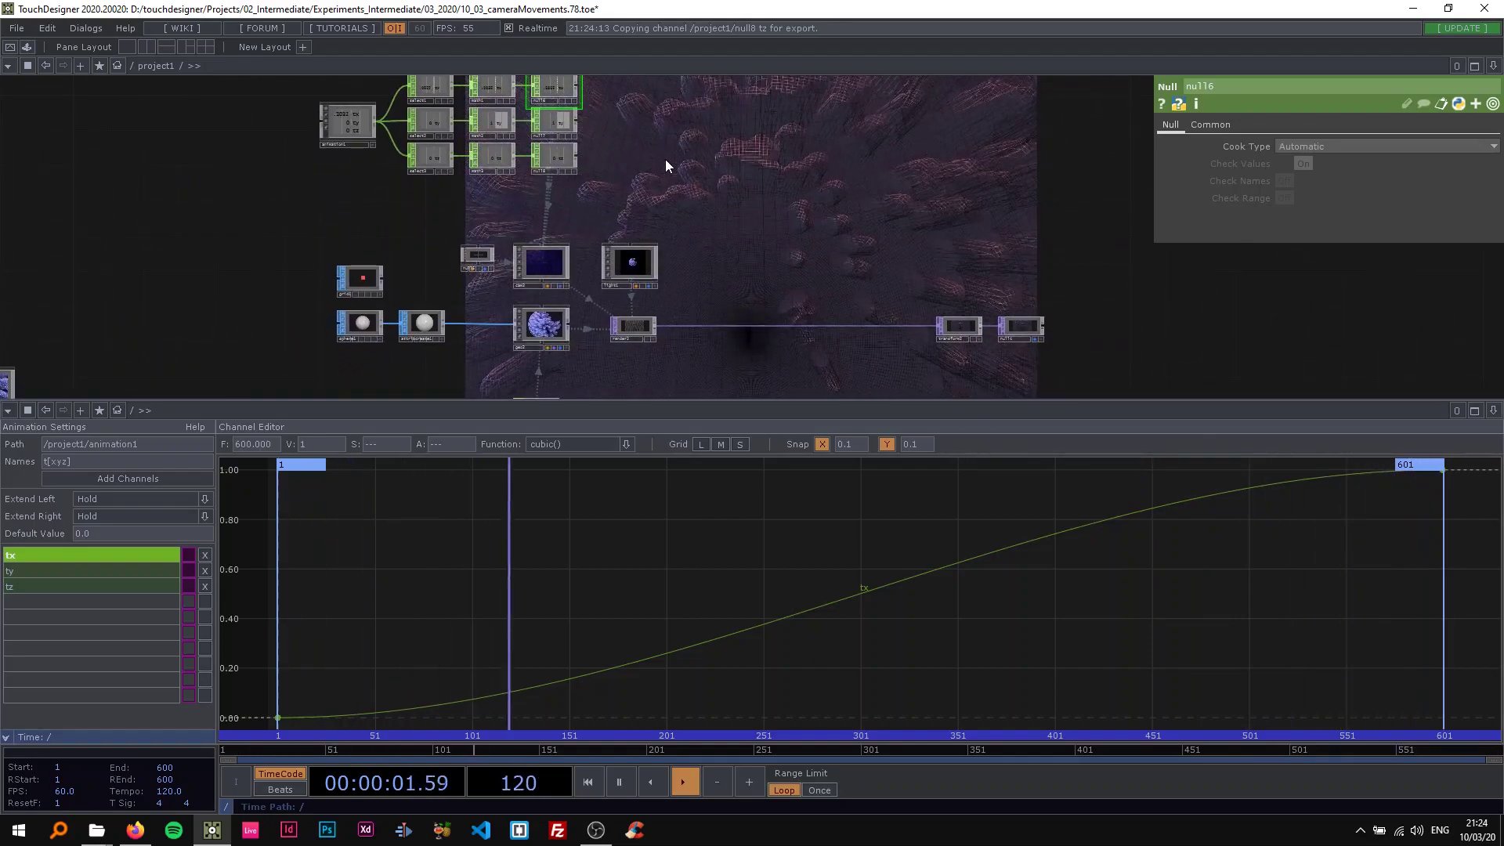
drag(665, 161, 680, 280)
scroll(431, 270, up, 5)
drag(372, 331, 280, 250)
Step: Display only the tz channel of animation1 in the graph and select its first keyframe
click(162, 188)
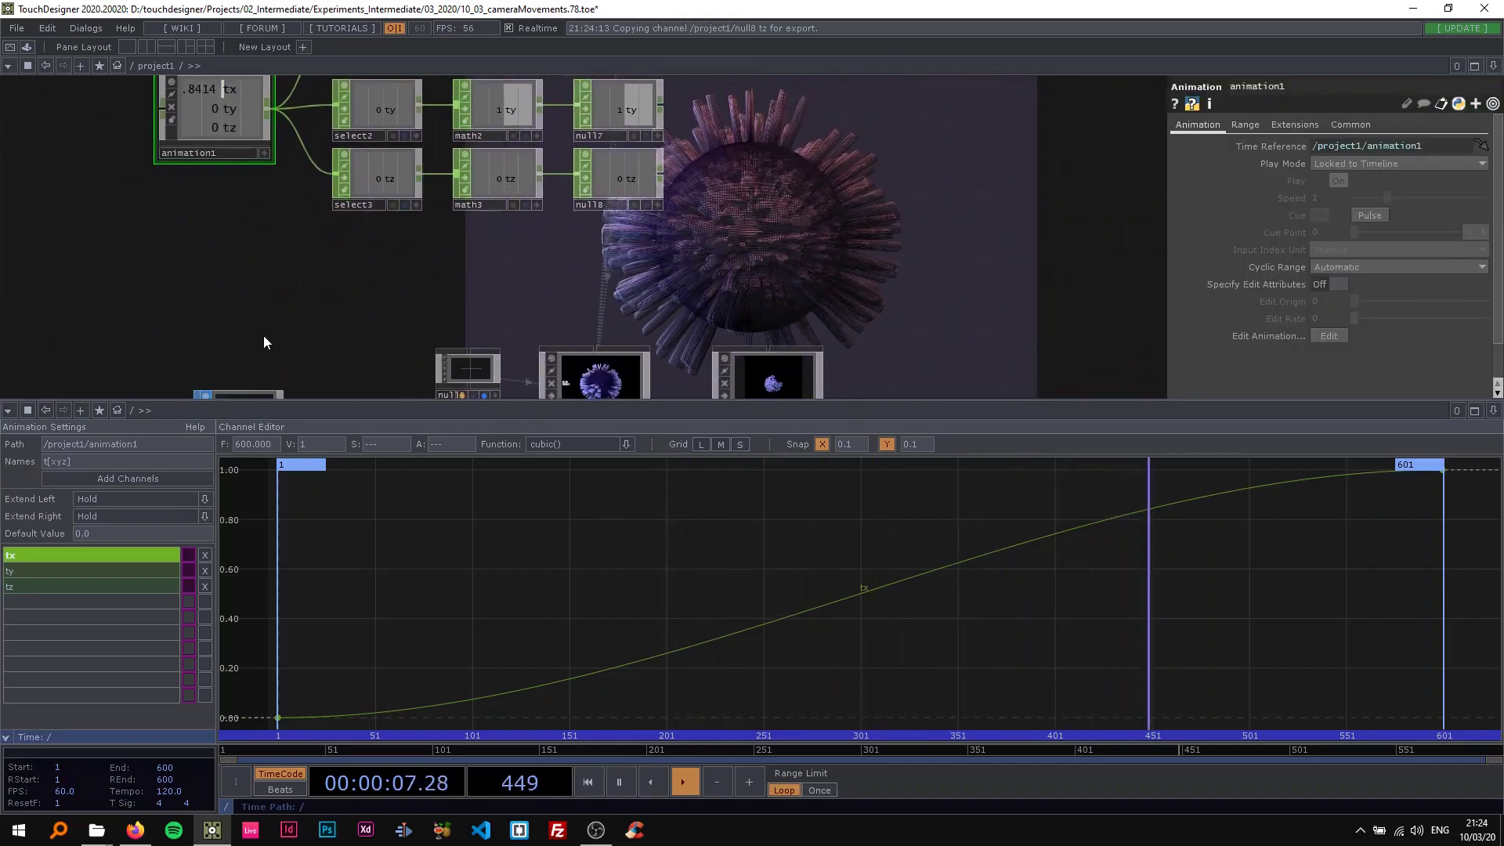
click(27, 585)
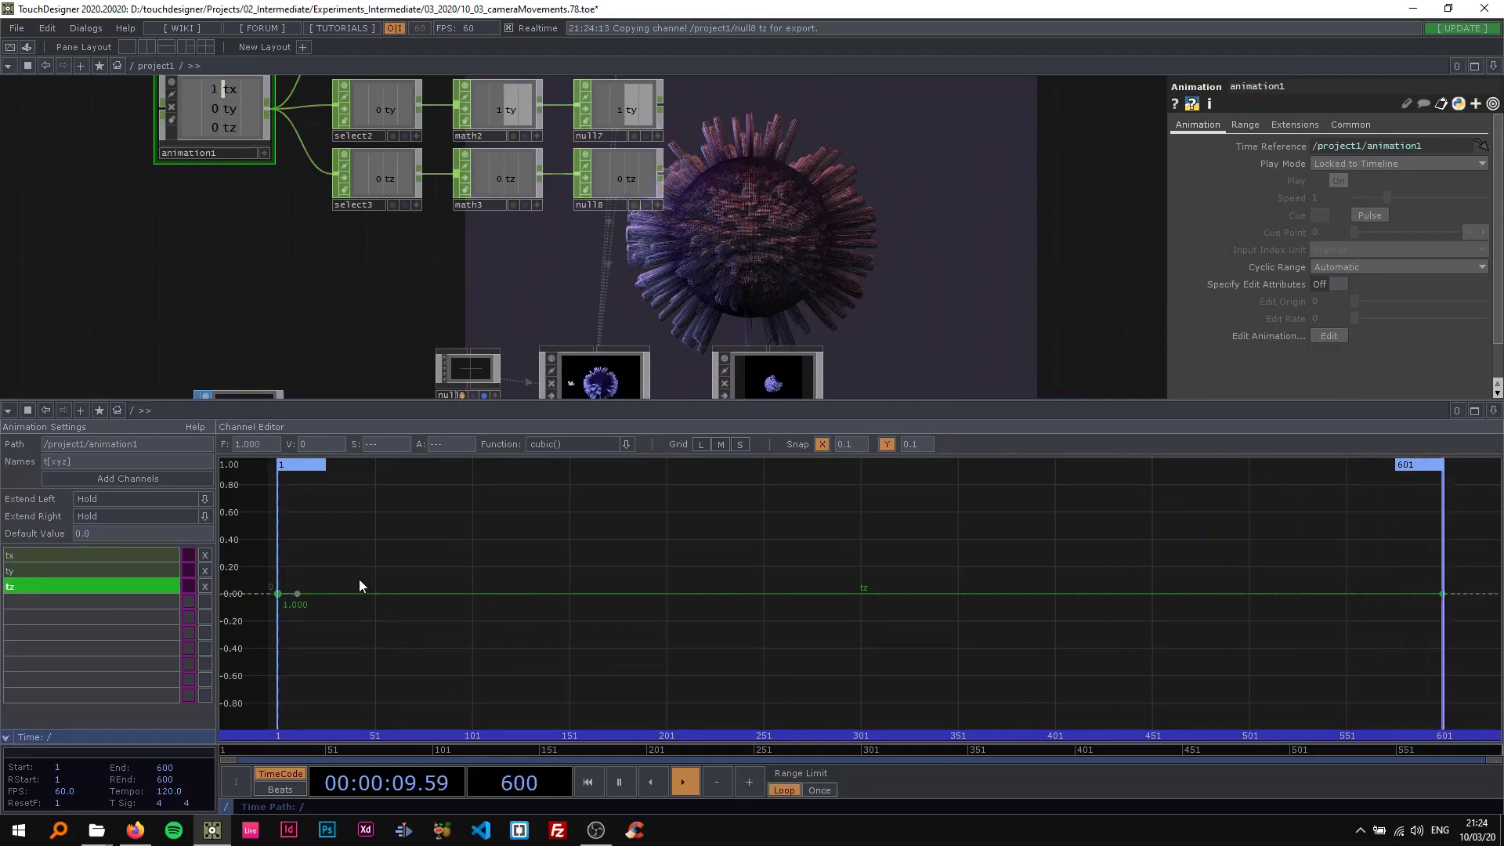
mouse_move(277, 594)
mouse_down()
mouse_move(270, 517)
mouse_move(278, 593)
mouse_up()
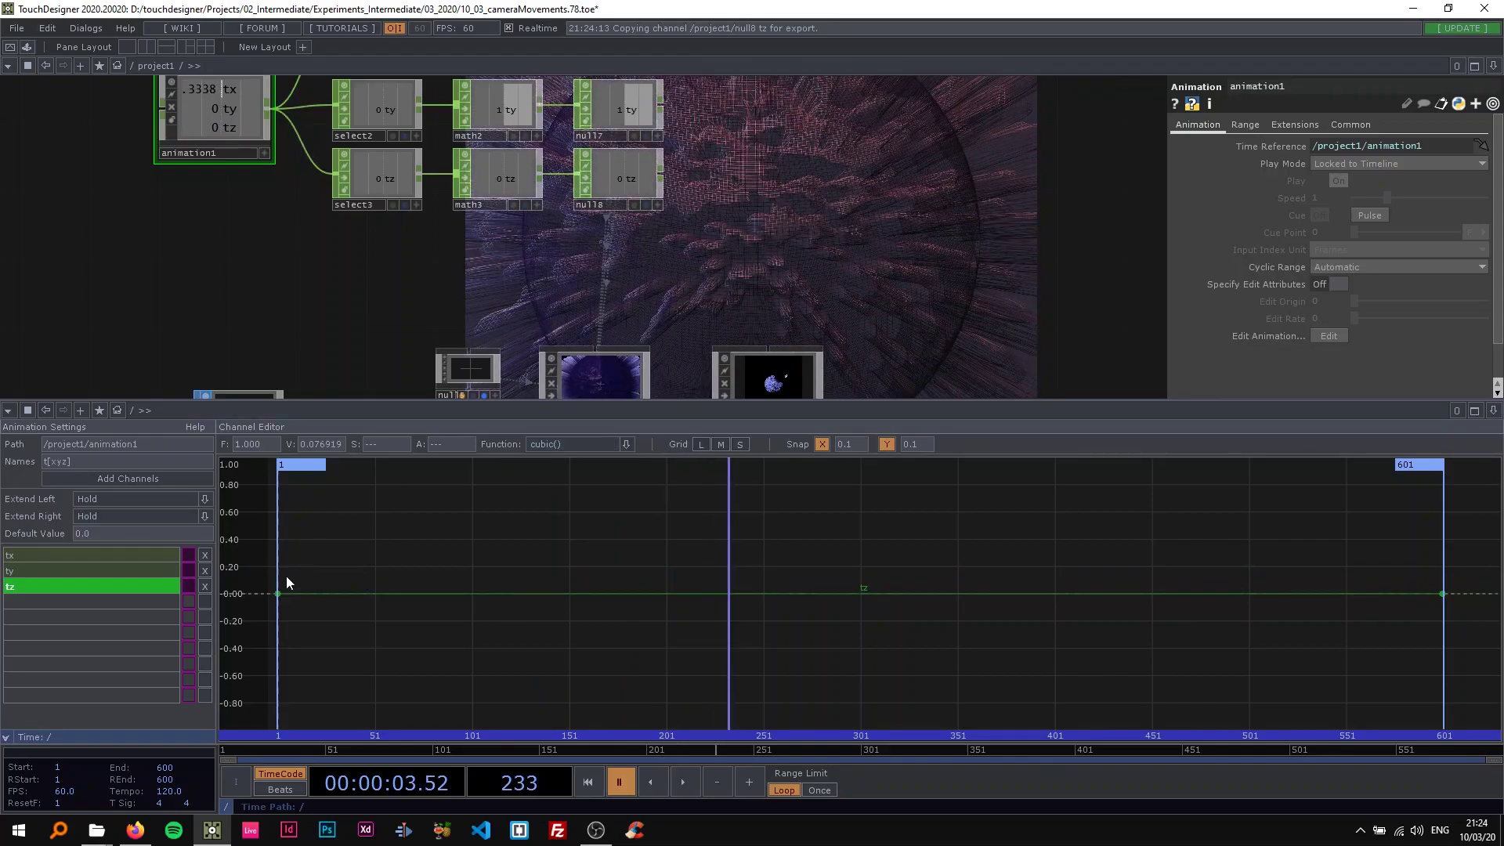
drag(278, 599, 274, 586)
drag(285, 585, 285, 506)
key(ctrl+z)
key(ctrl+z)
key(ctrl+z)
mouse_move(280, 542)
mouse_down()
mouse_move(280, 524)
mouse_move(285, 567)
mouse_up()
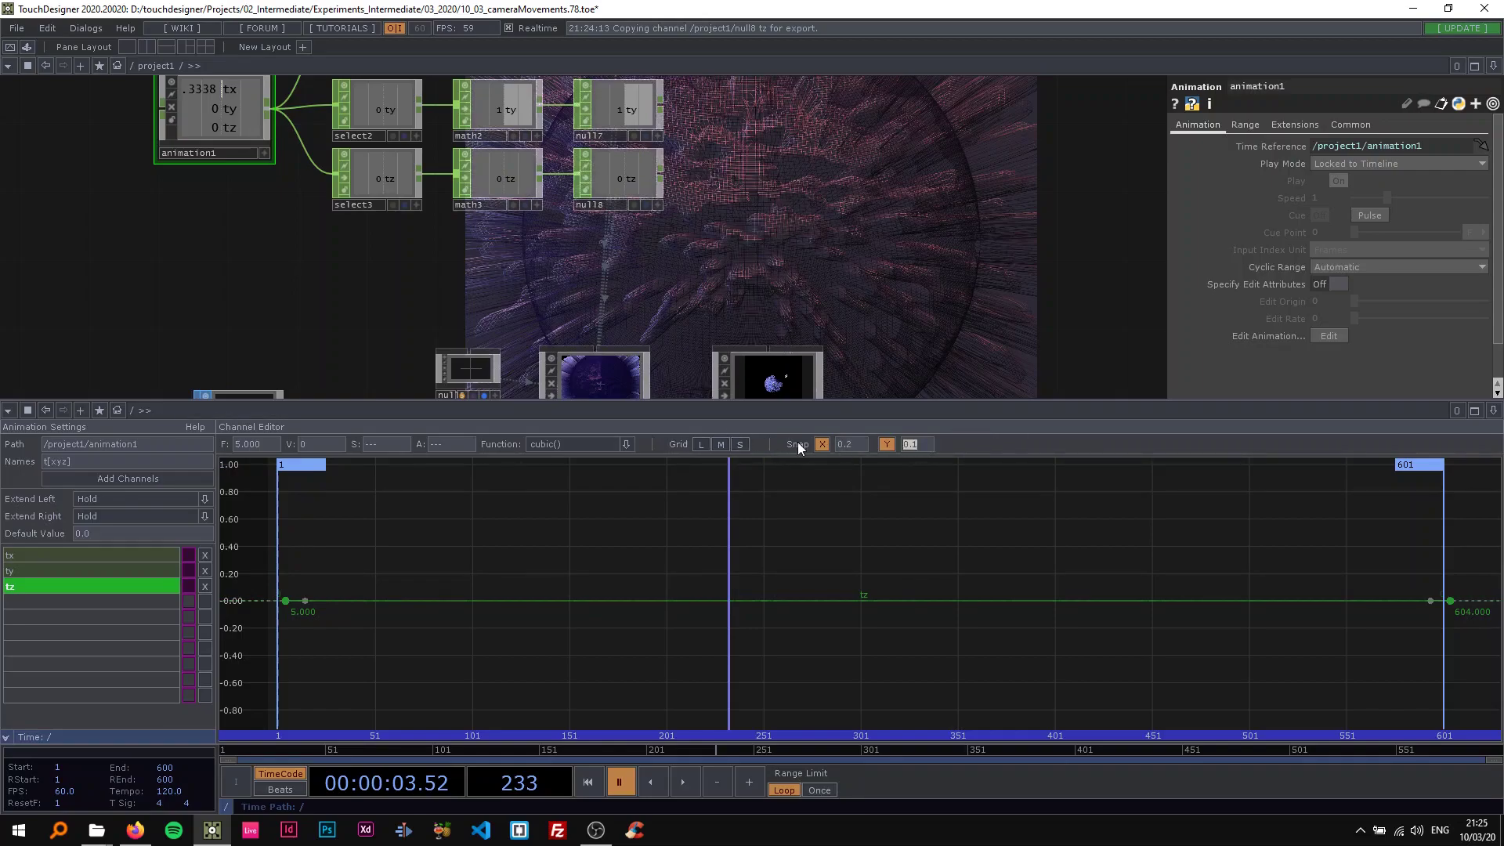
Step: Set the graph's X and Y snap increments to 0.2 and raise both tz keyframes to 0.4
text(0.2)
key(Return)
drag(285, 600, 284, 557)
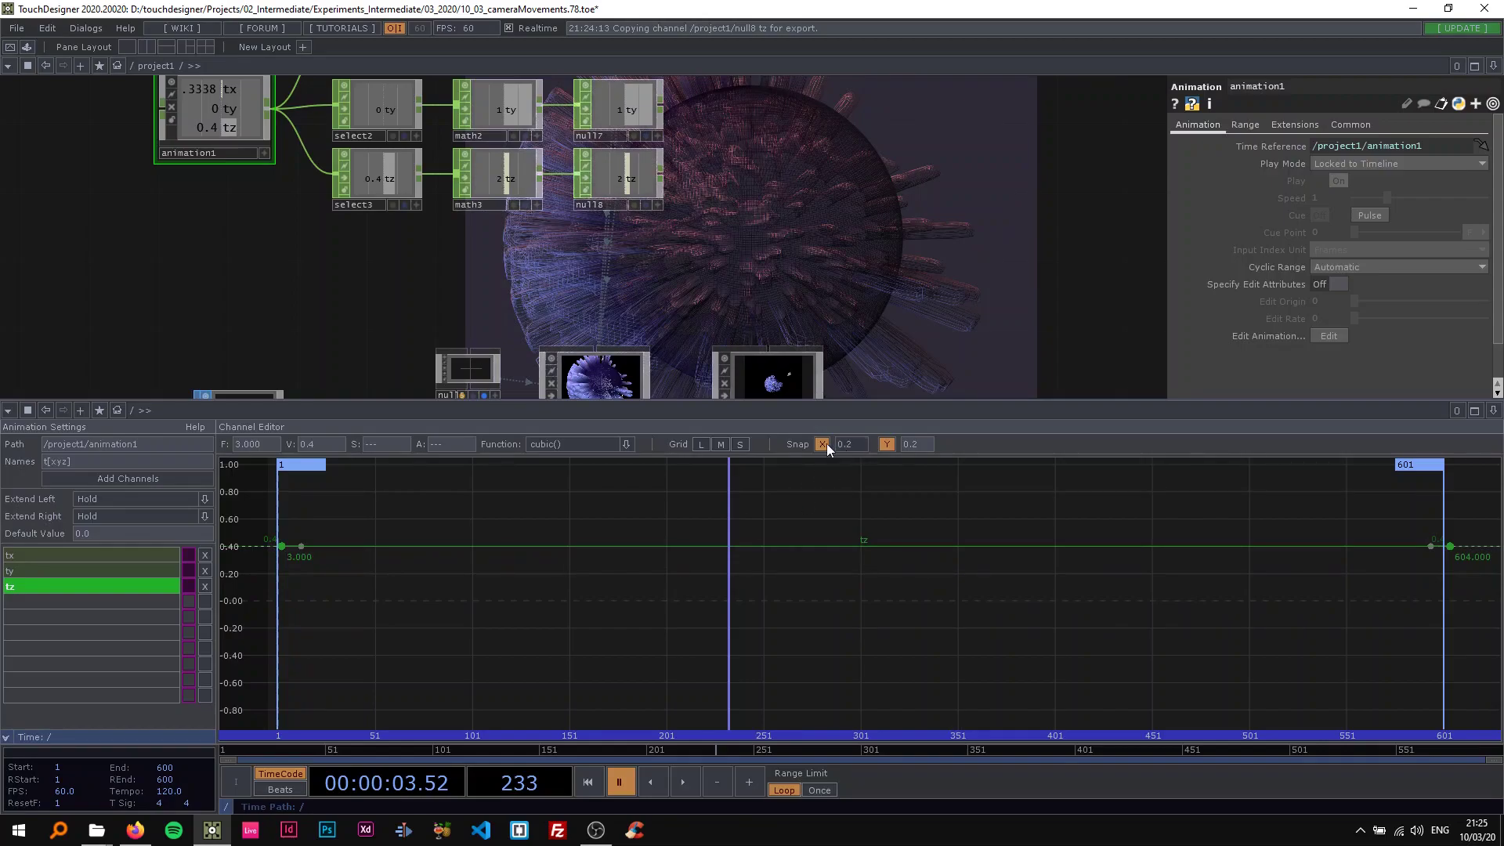
Step: Set the first tz keyframe to frame 0 with a value of 1
drag(344, 556, 276, 530)
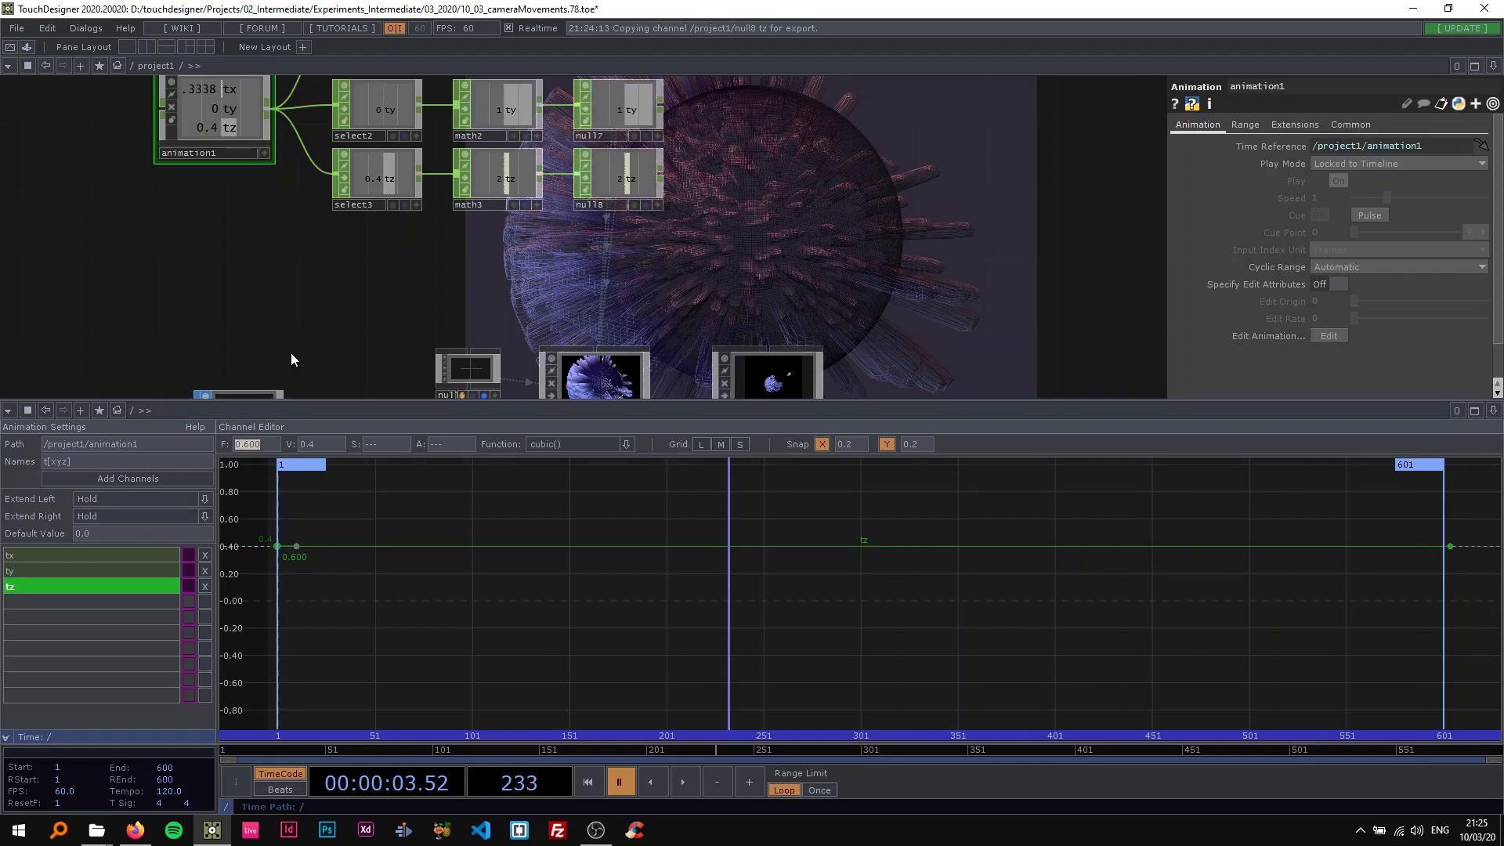
text(0)
key(Return)
text(1)
key(Return)
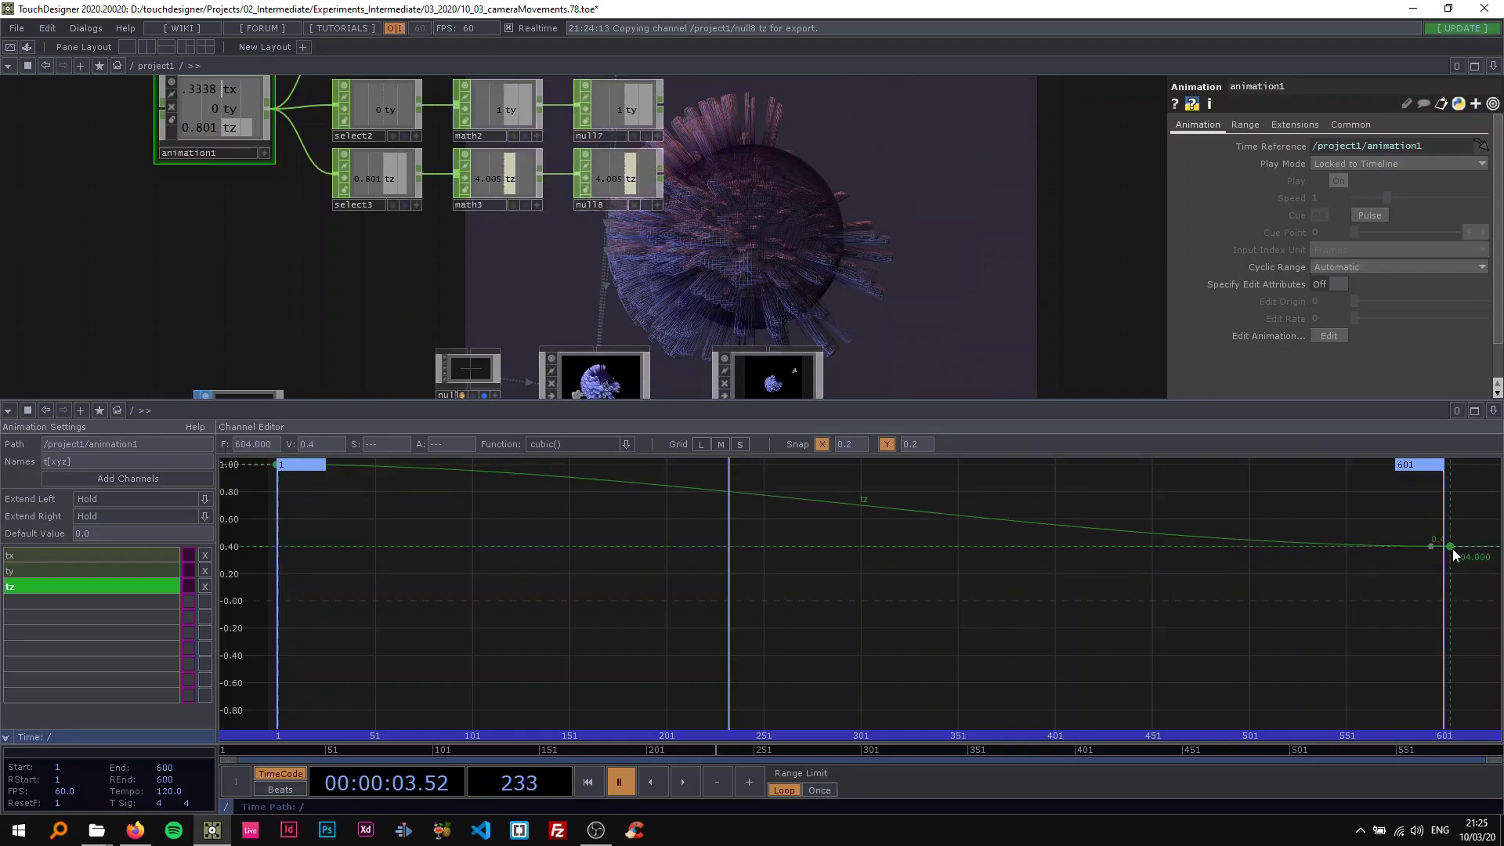
Step: Set the last tz keyframe to frame 600 with a value of -1
drag(1444, 548, 1441, 547)
text(-1)
key(Return)
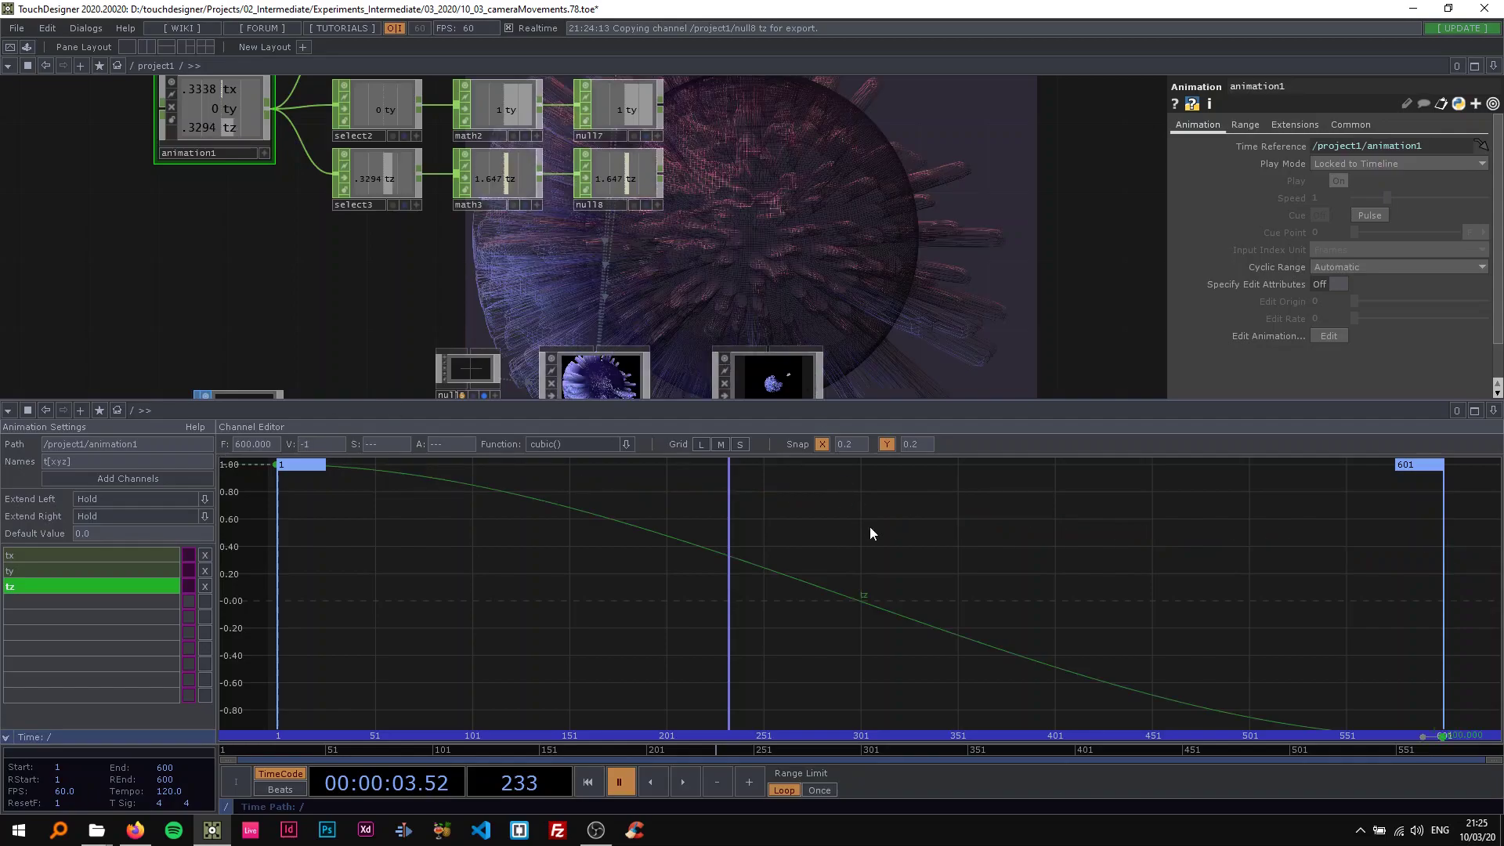
Step: Frame the whole tz curve, play the timeline to preview the camera movement, and review the tx channel's curve
key(h)
key(h)
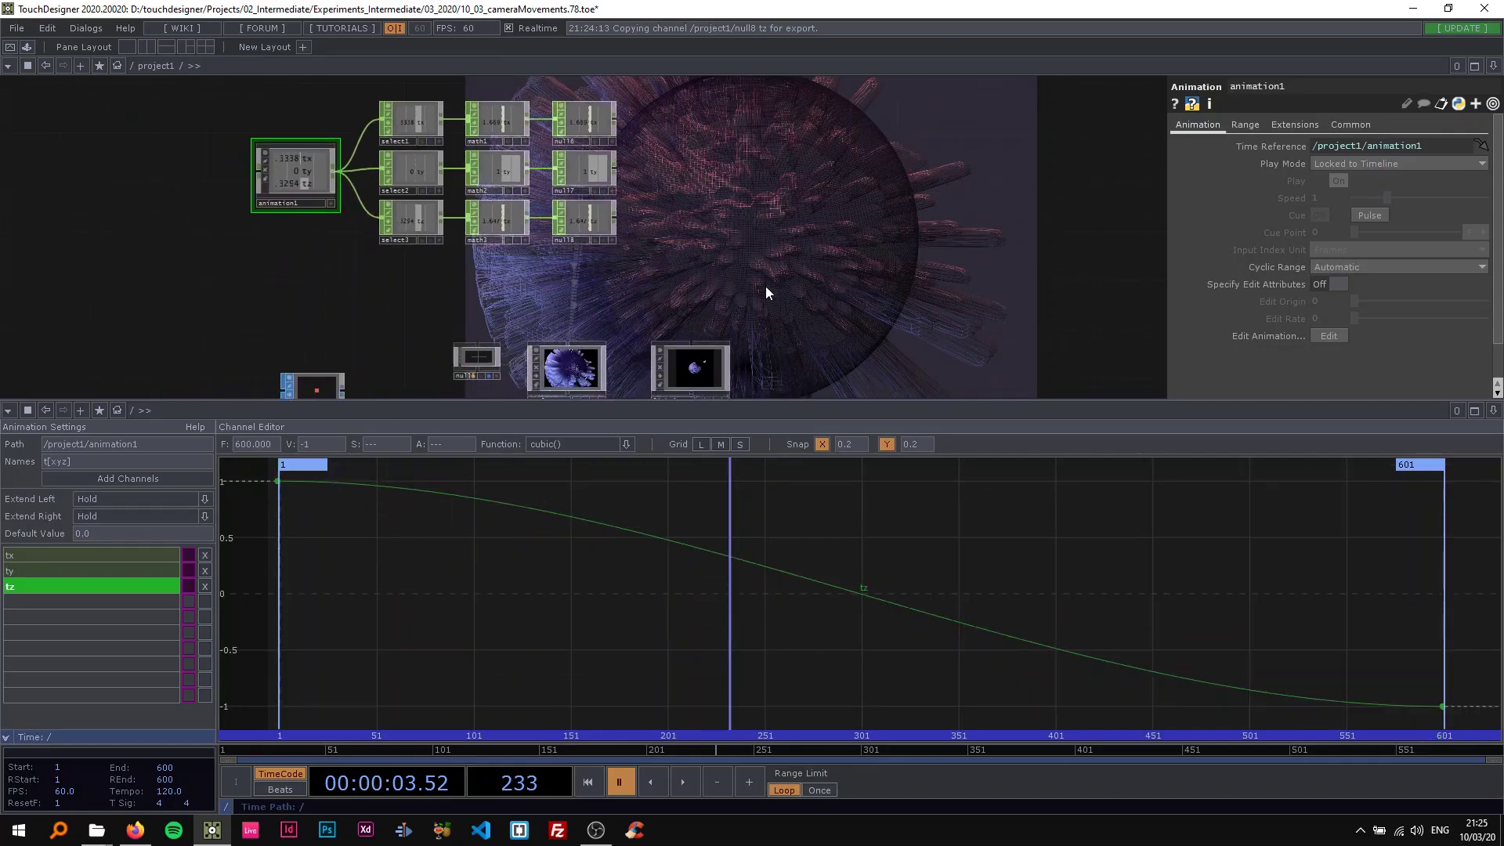
key(space)
key(h)
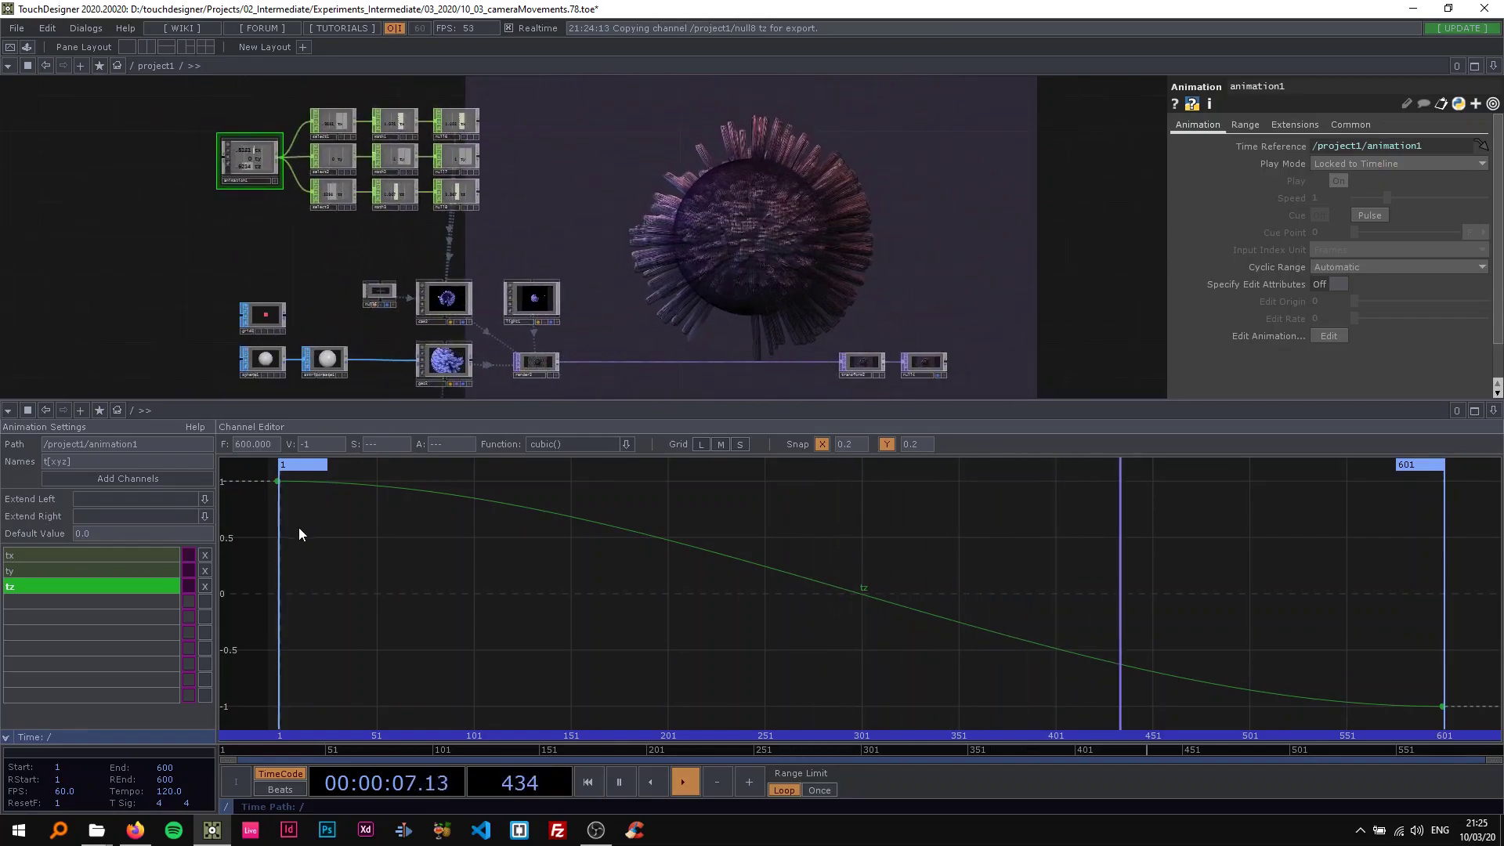
click(91, 553)
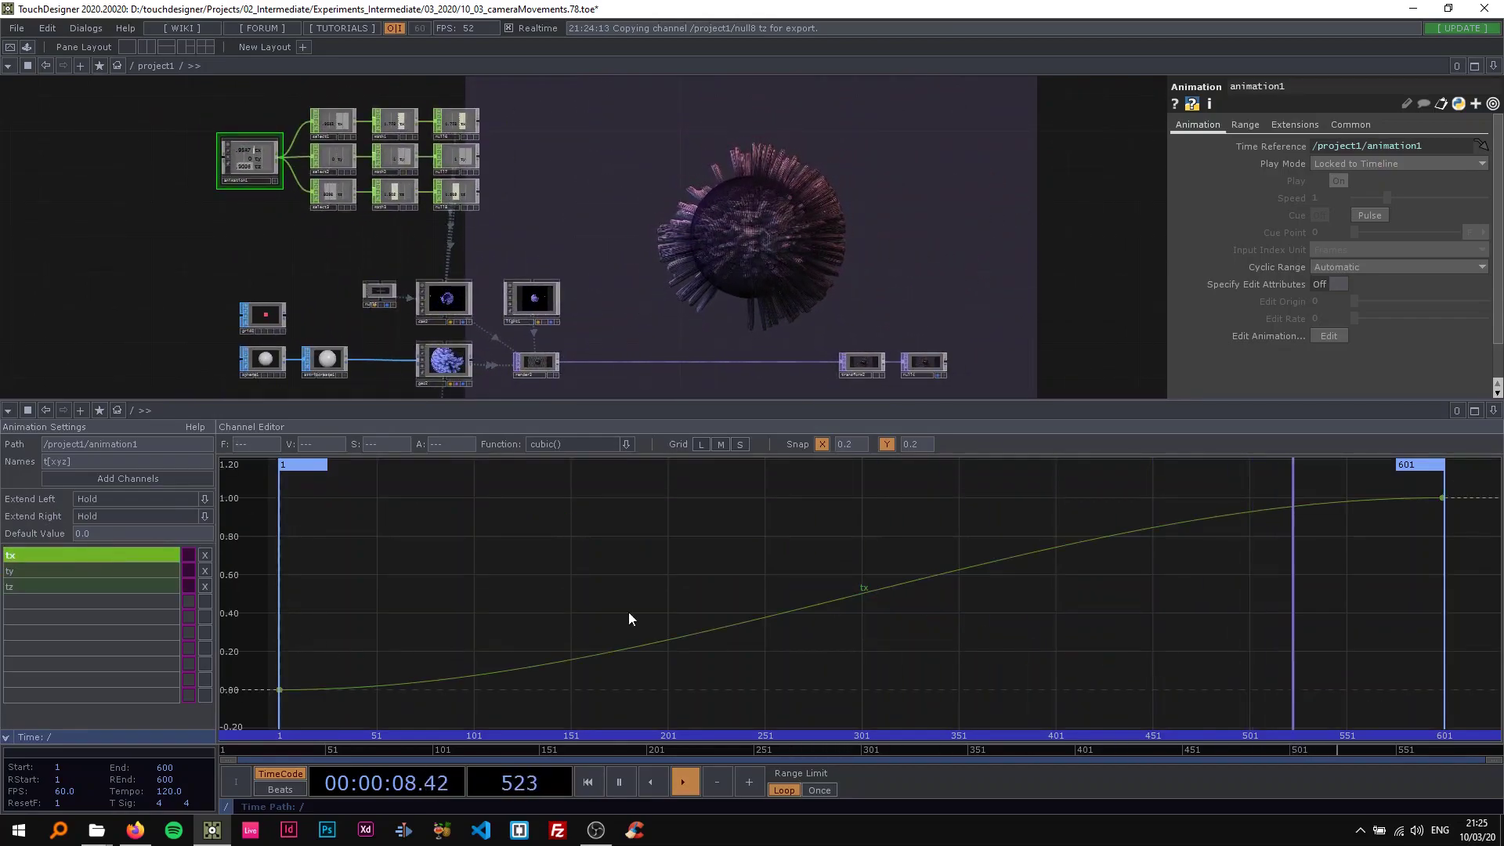
click(92, 583)
Step: Set the ty channel's last keyframe, at frame 600, to a value of 1
click(83, 571)
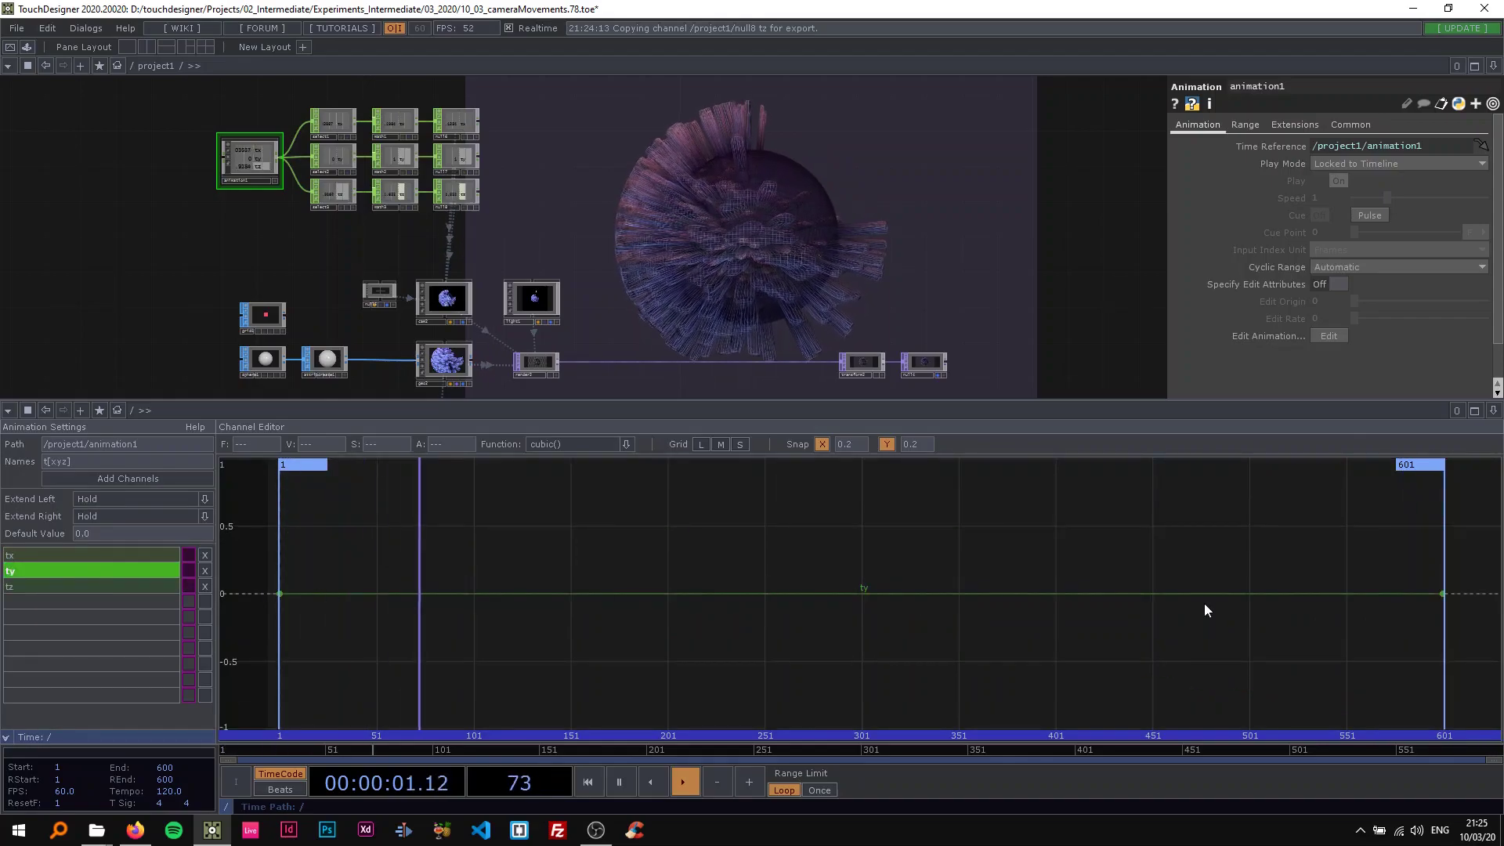
click(1441, 594)
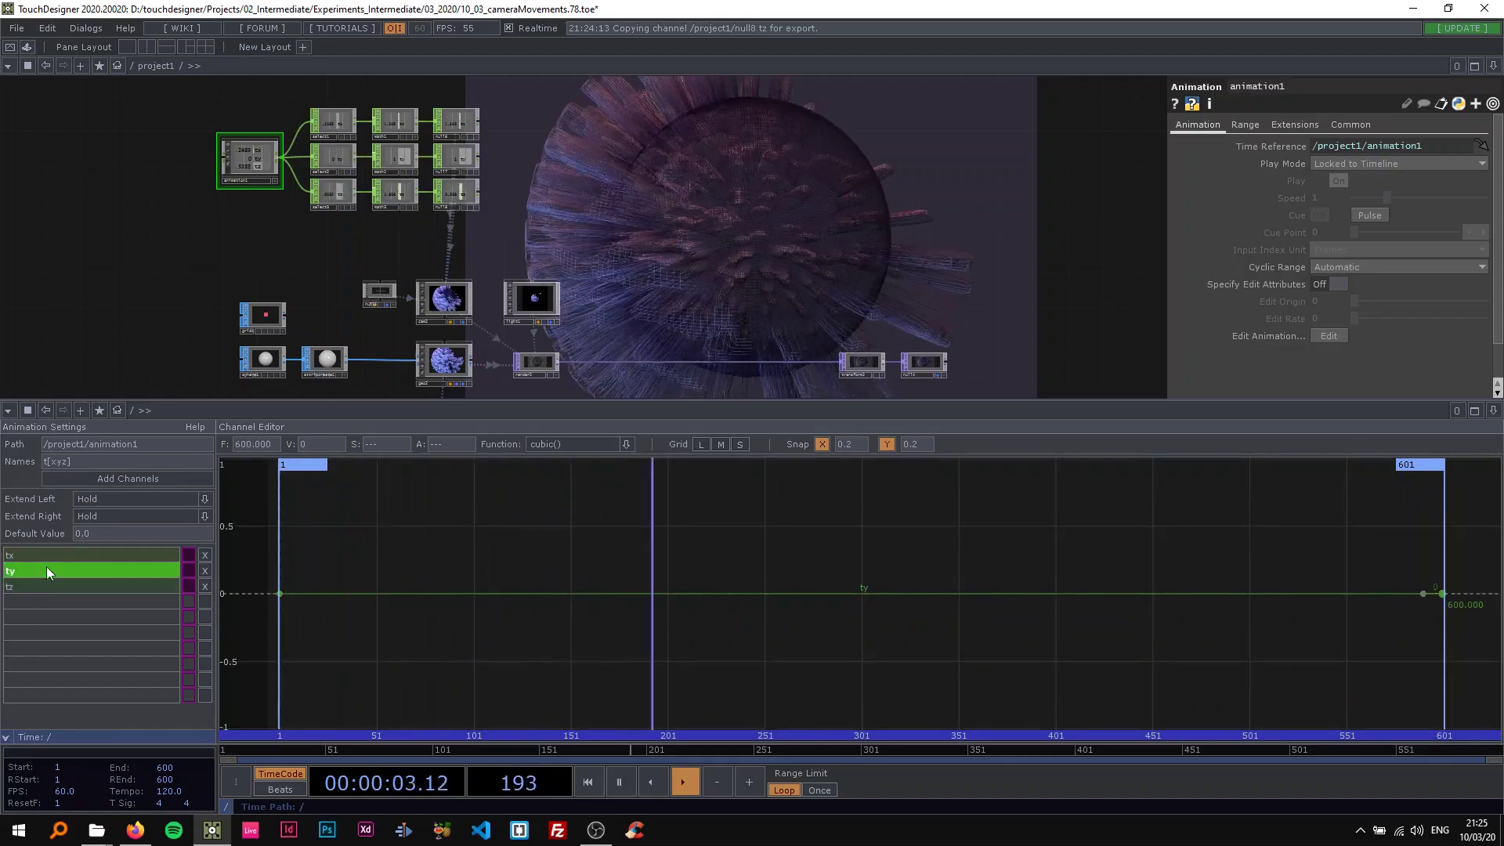
click(322, 446)
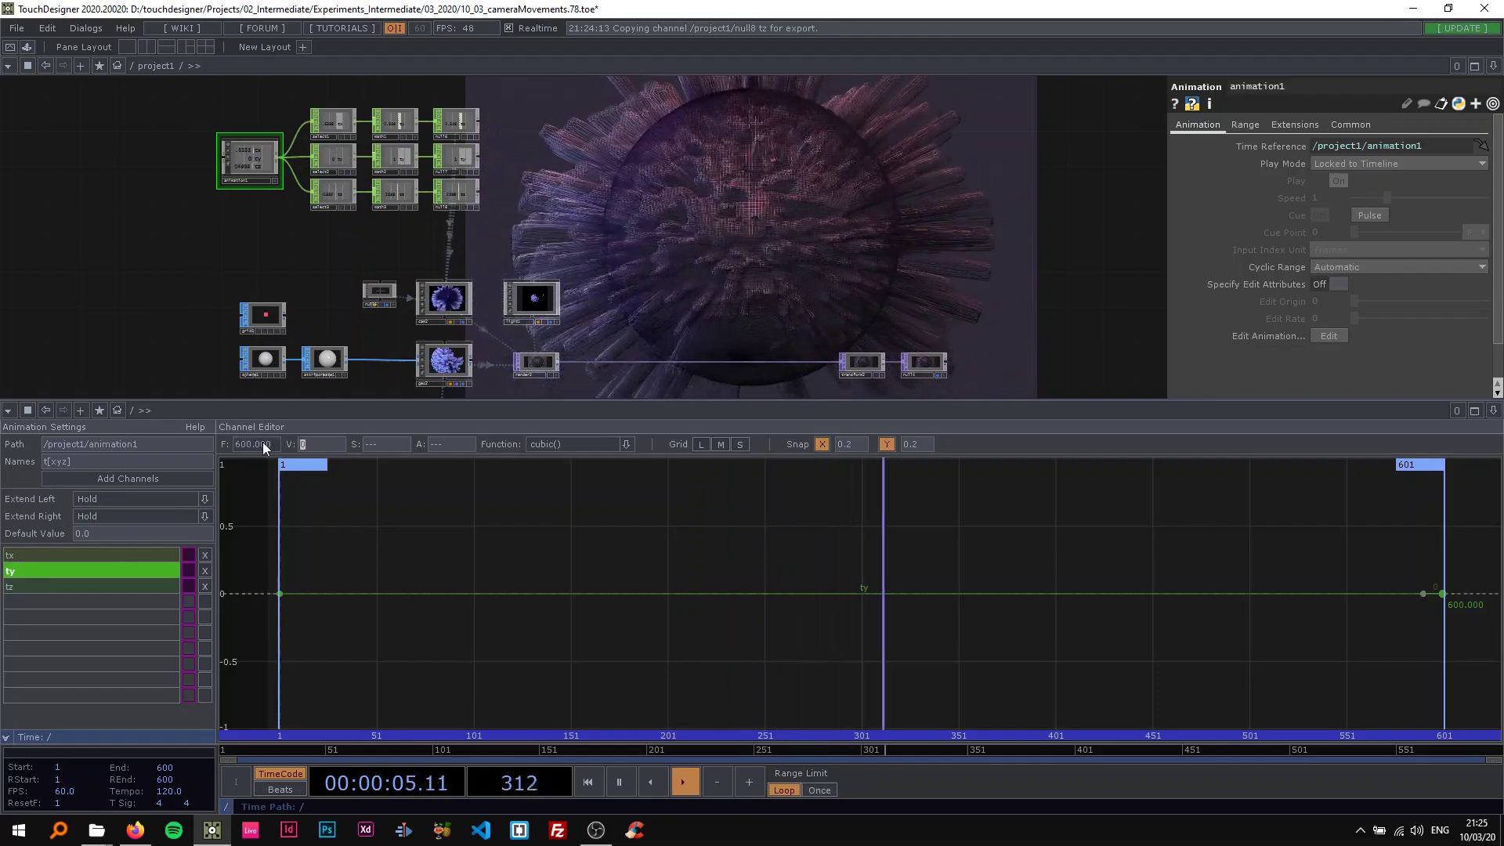
text(1)
key(Return)
drag(294, 332, 313, 238)
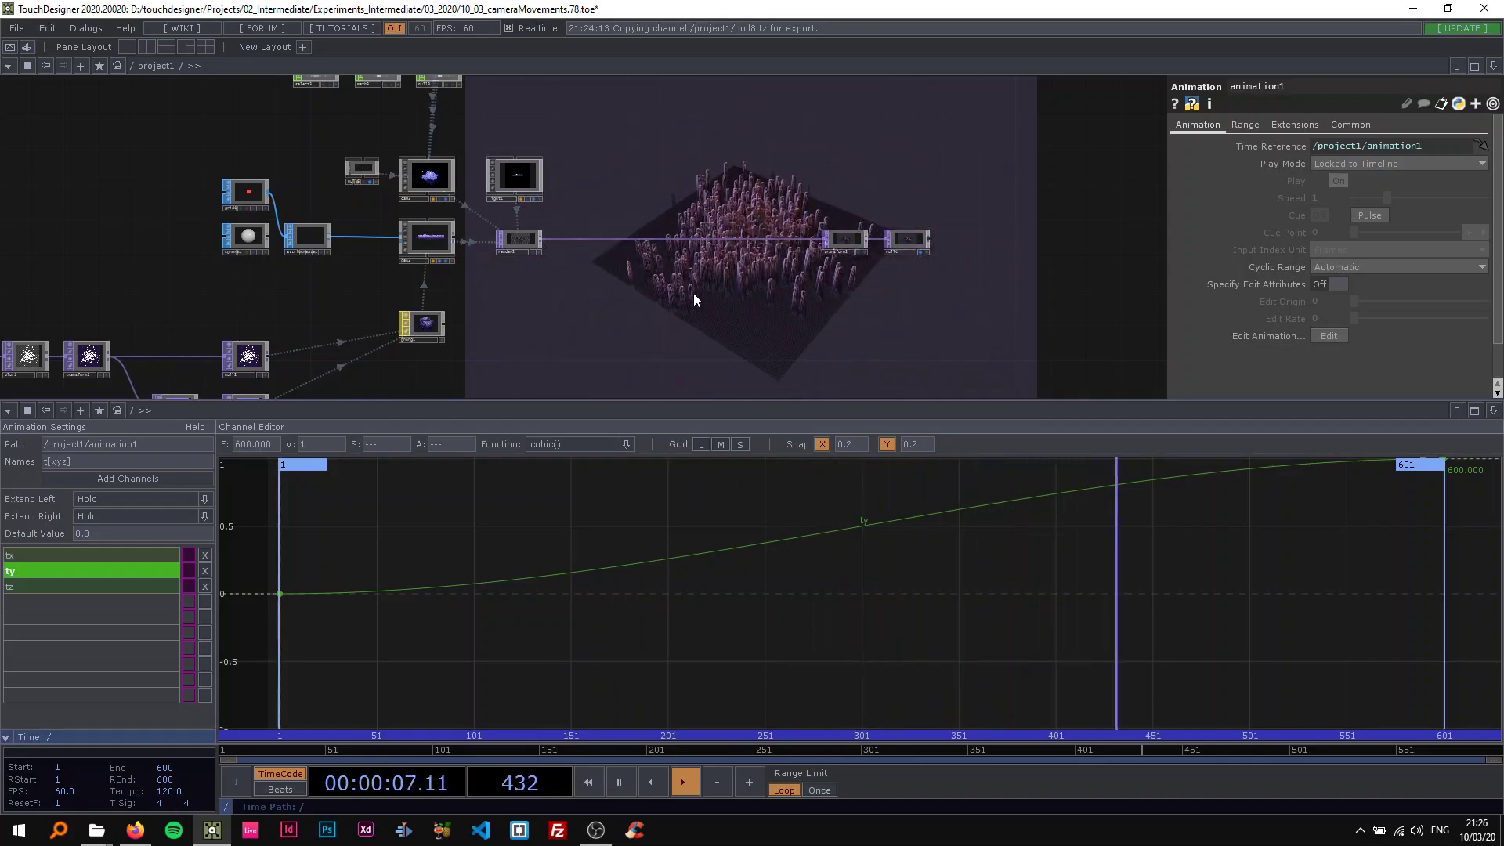
drag(618, 299, 650, 254)
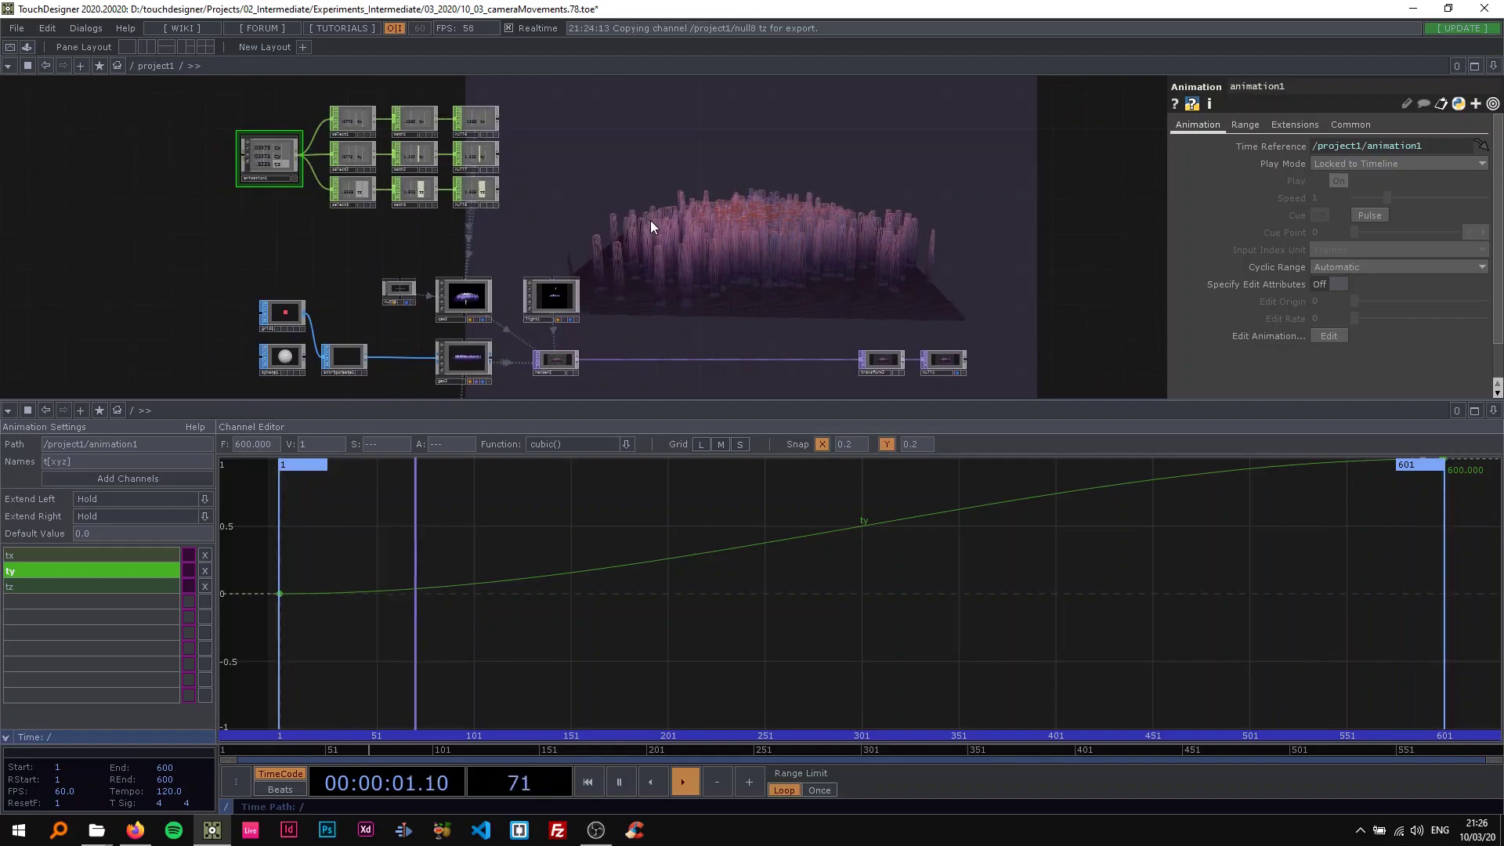
Step: Change the interpolation function of the tx channel's first keyframe to linear()
click(144, 555)
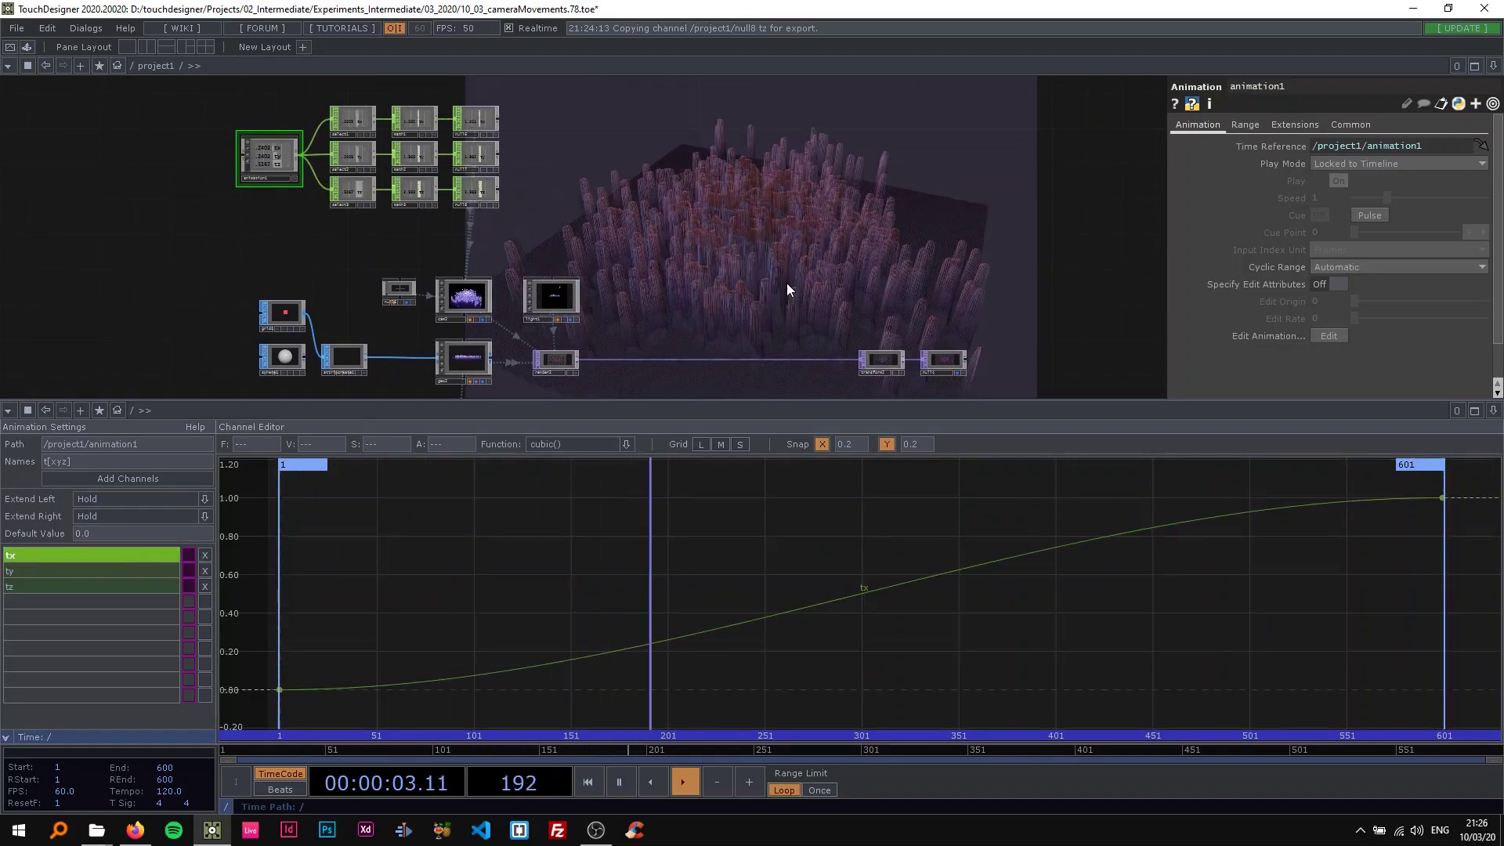
click(281, 689)
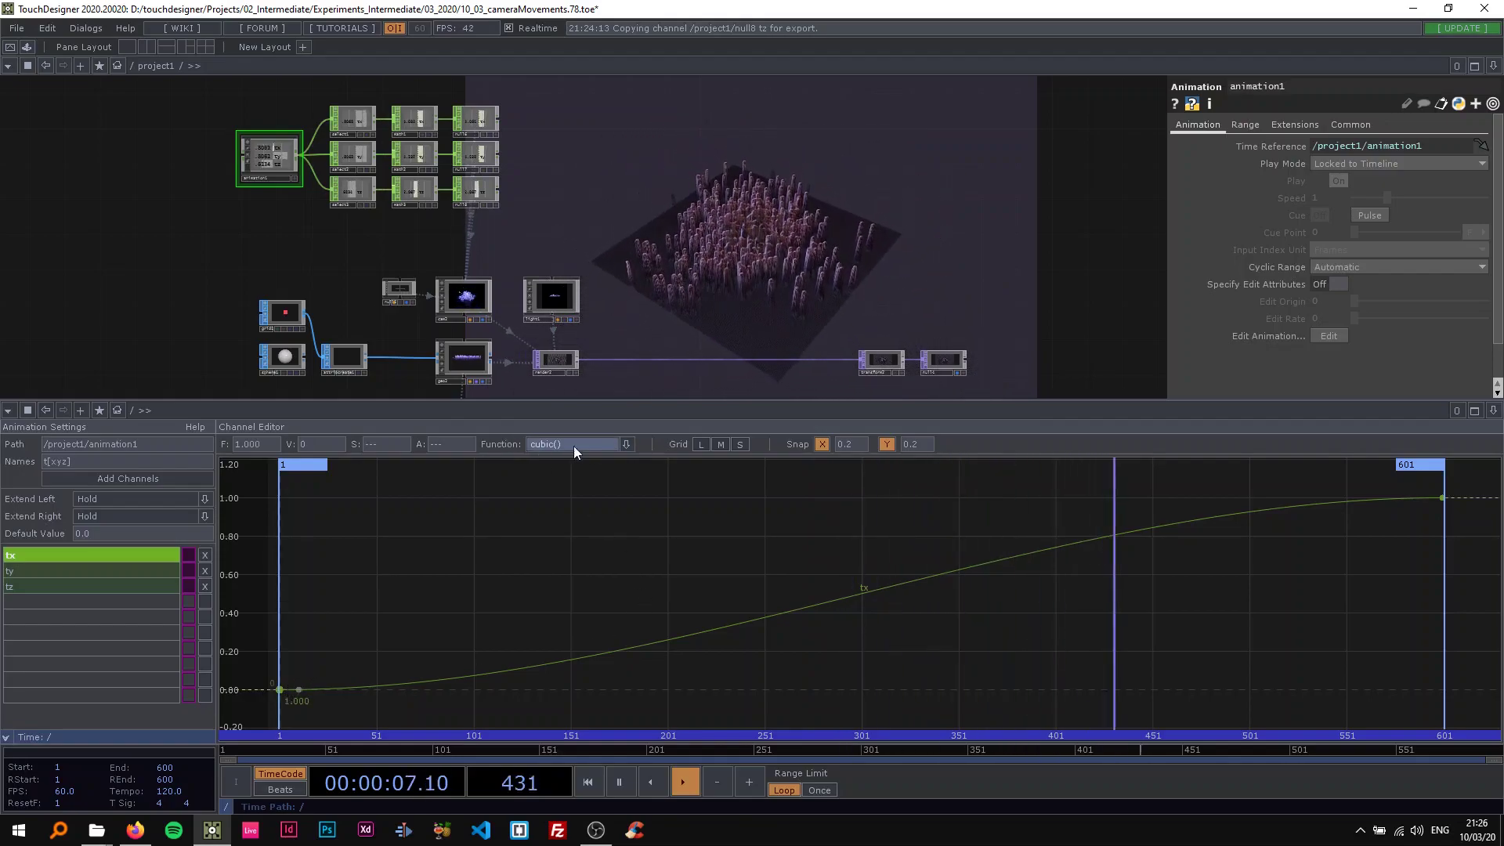
click(626, 445)
click(569, 488)
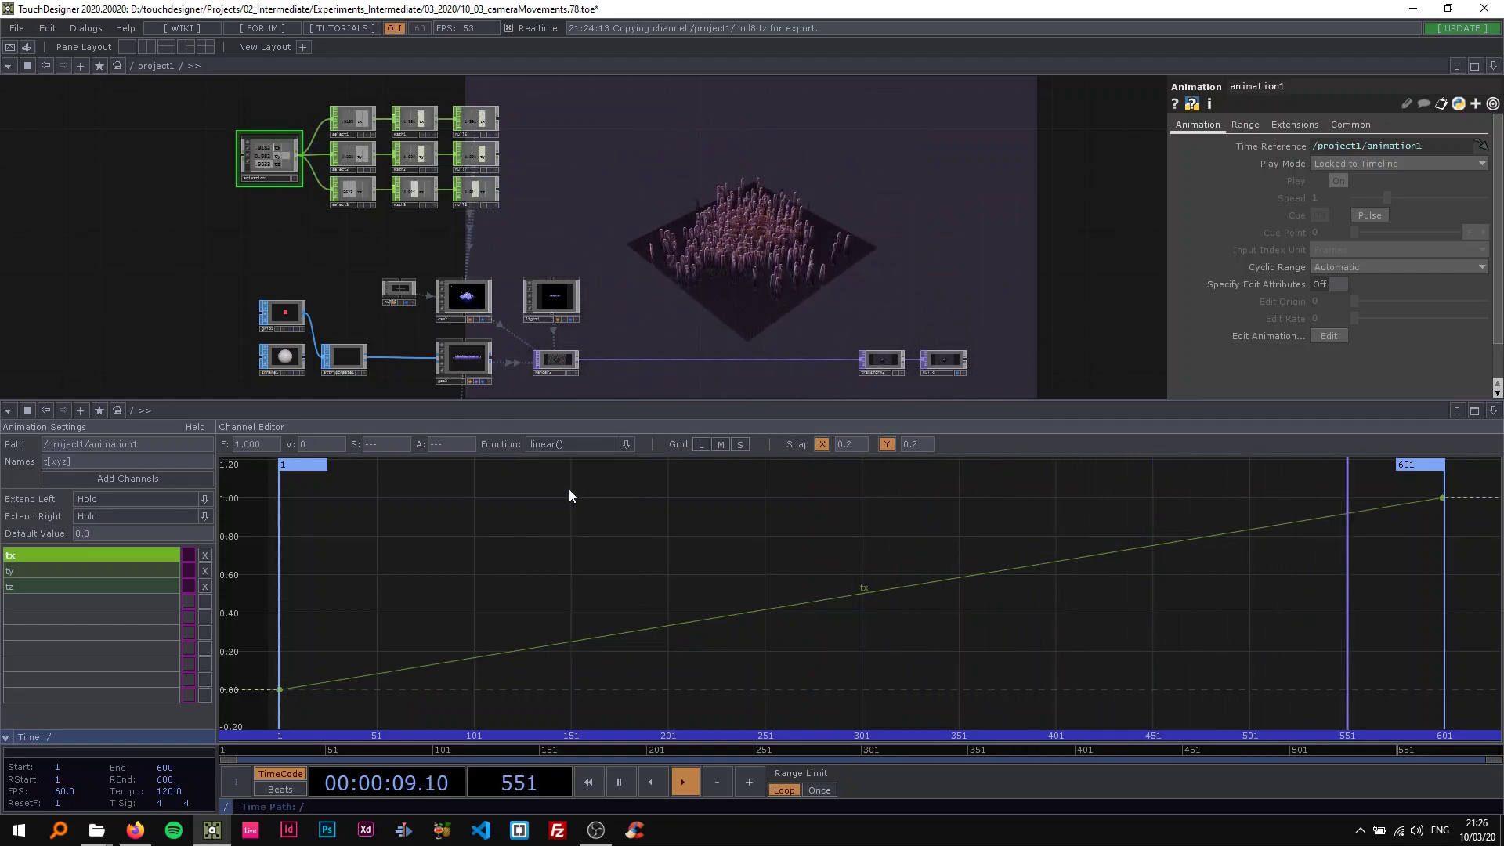
click(626, 444)
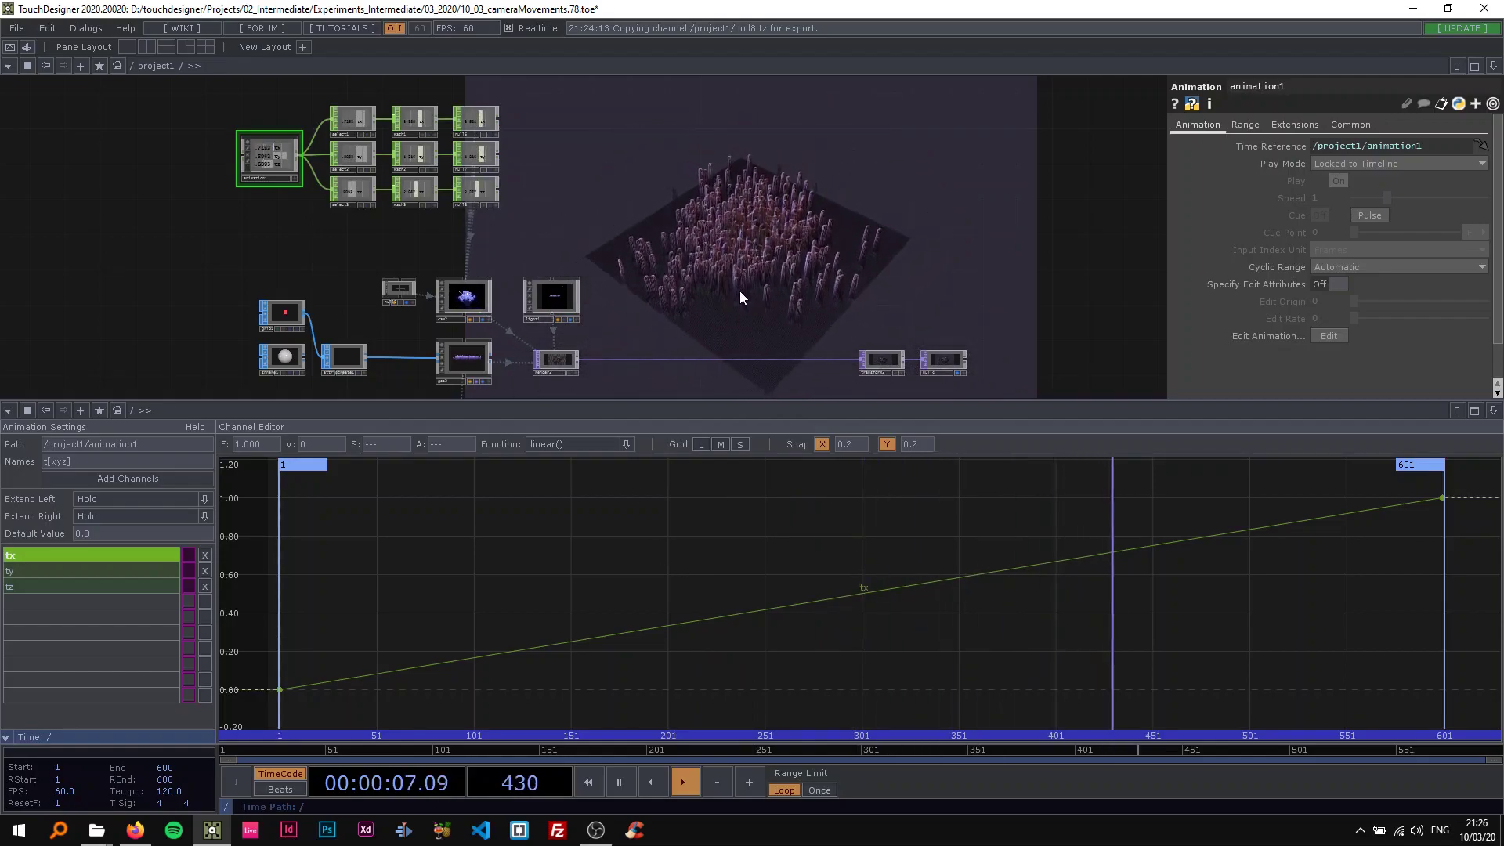
Step: Pause playback and scrub through the timeline to examine how the animation channels move the camera
drag(708, 288, 669, 257)
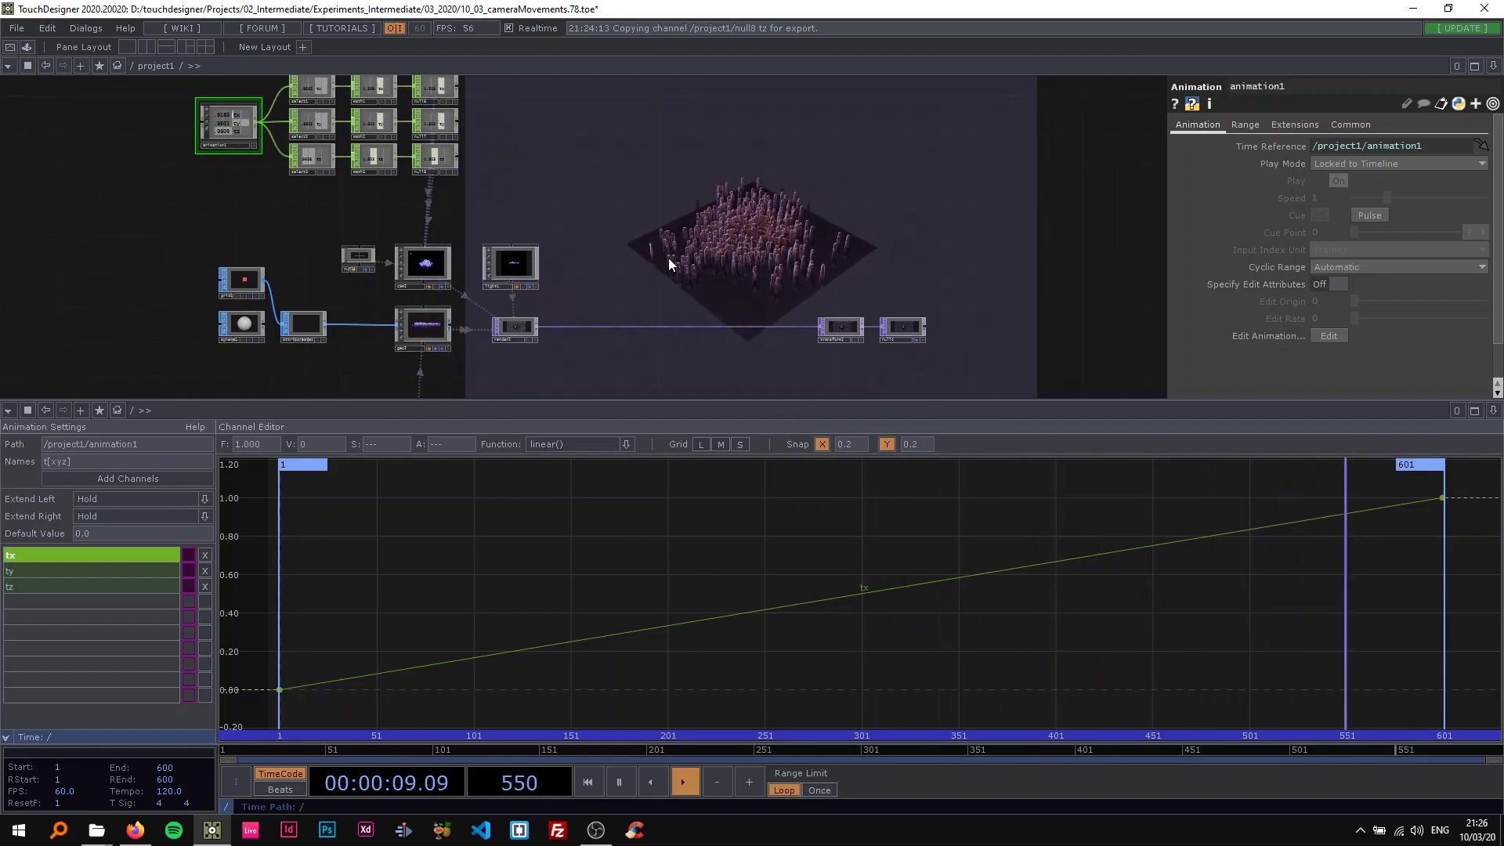
drag(250, 151, 329, 209)
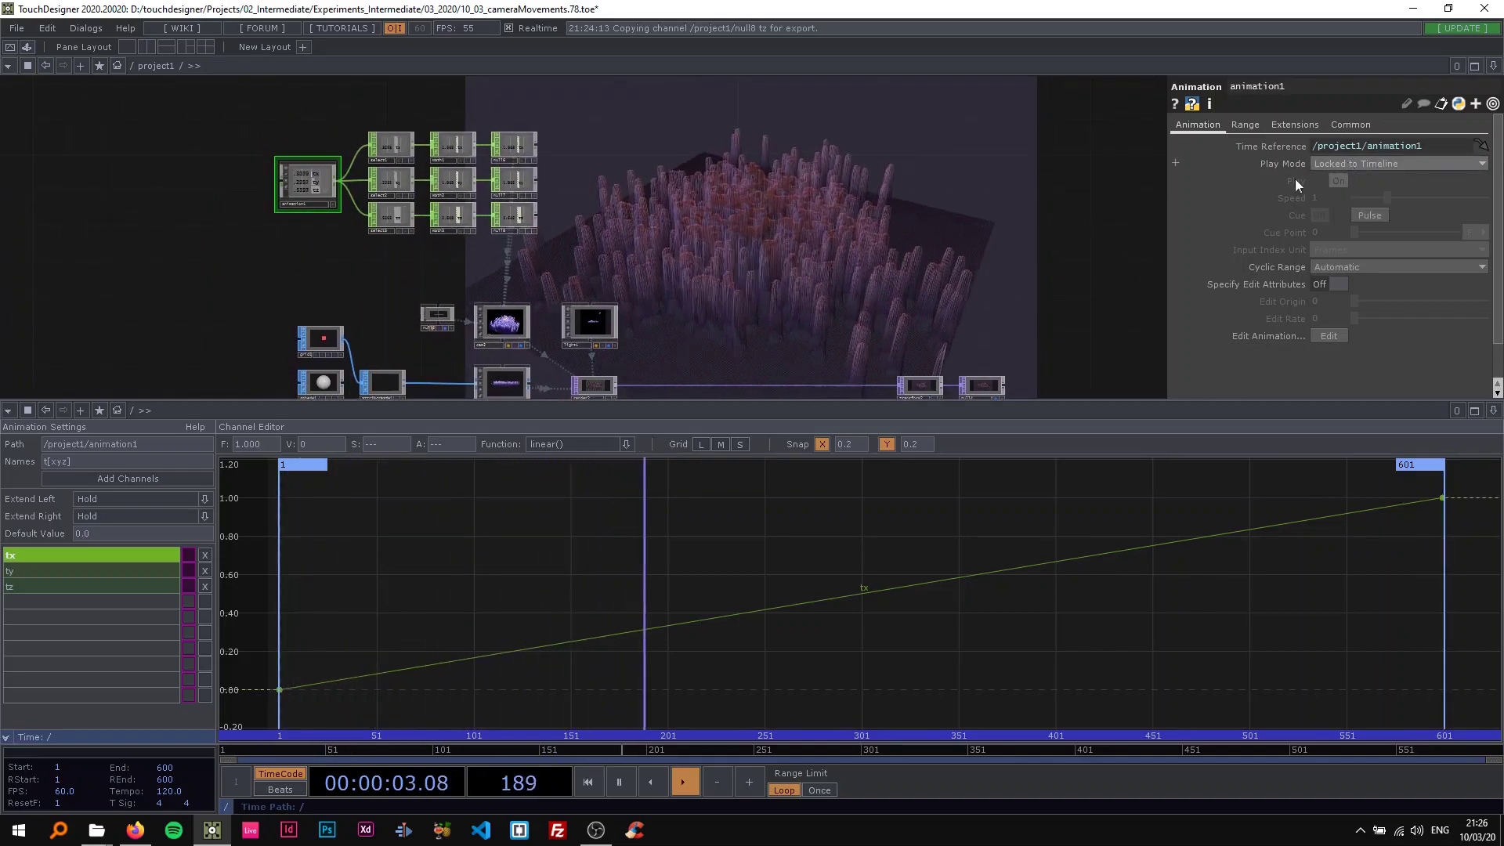
drag(480, 278, 755, 325)
scroll(499, 239, up, 3)
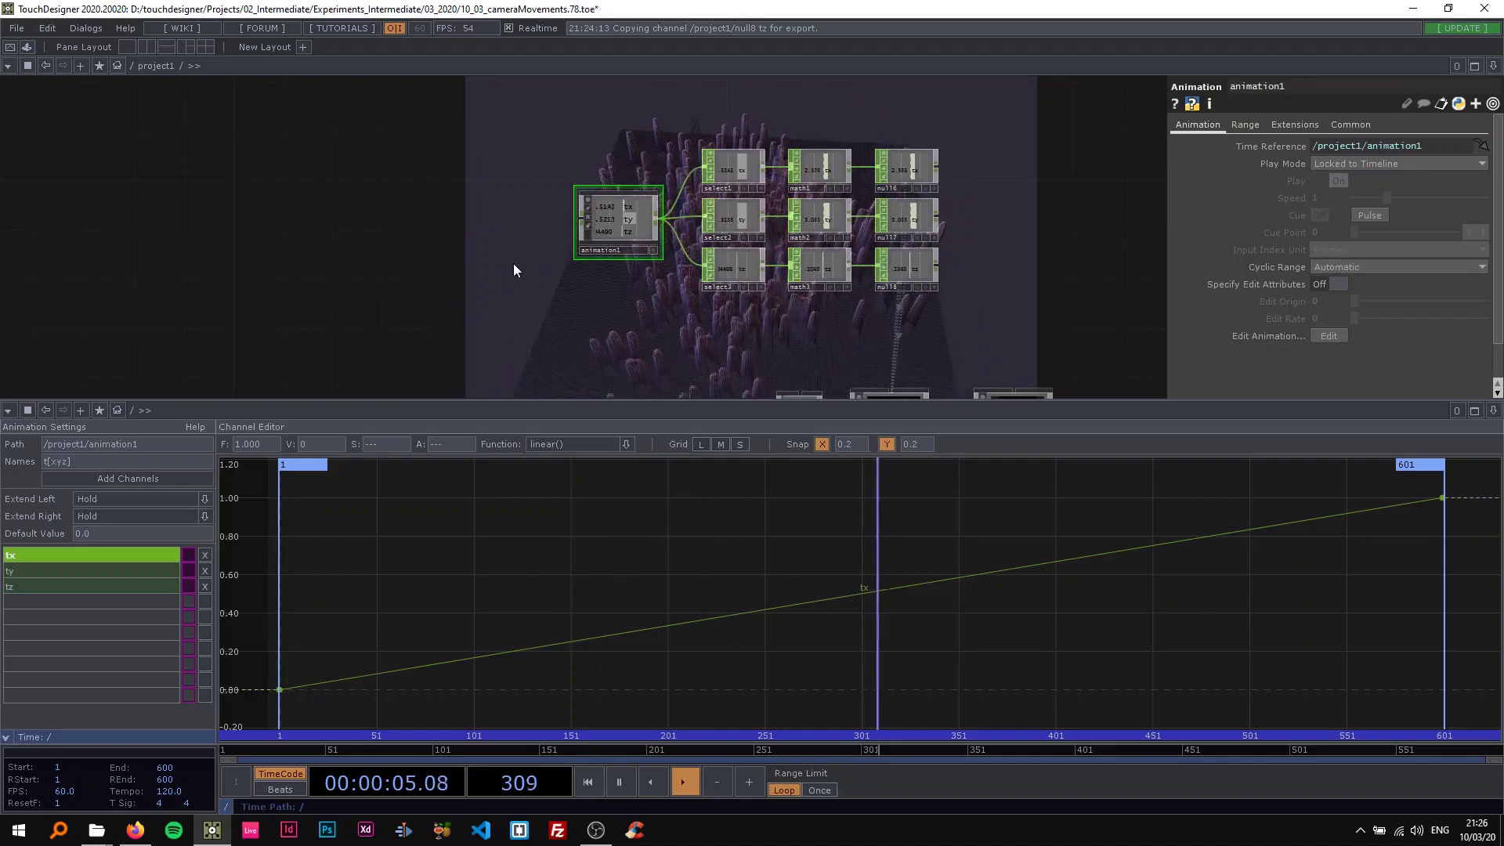
drag(514, 263, 642, 279)
key(space)
scroll(636, 279, up, 2)
scroll(634, 283, up, 1)
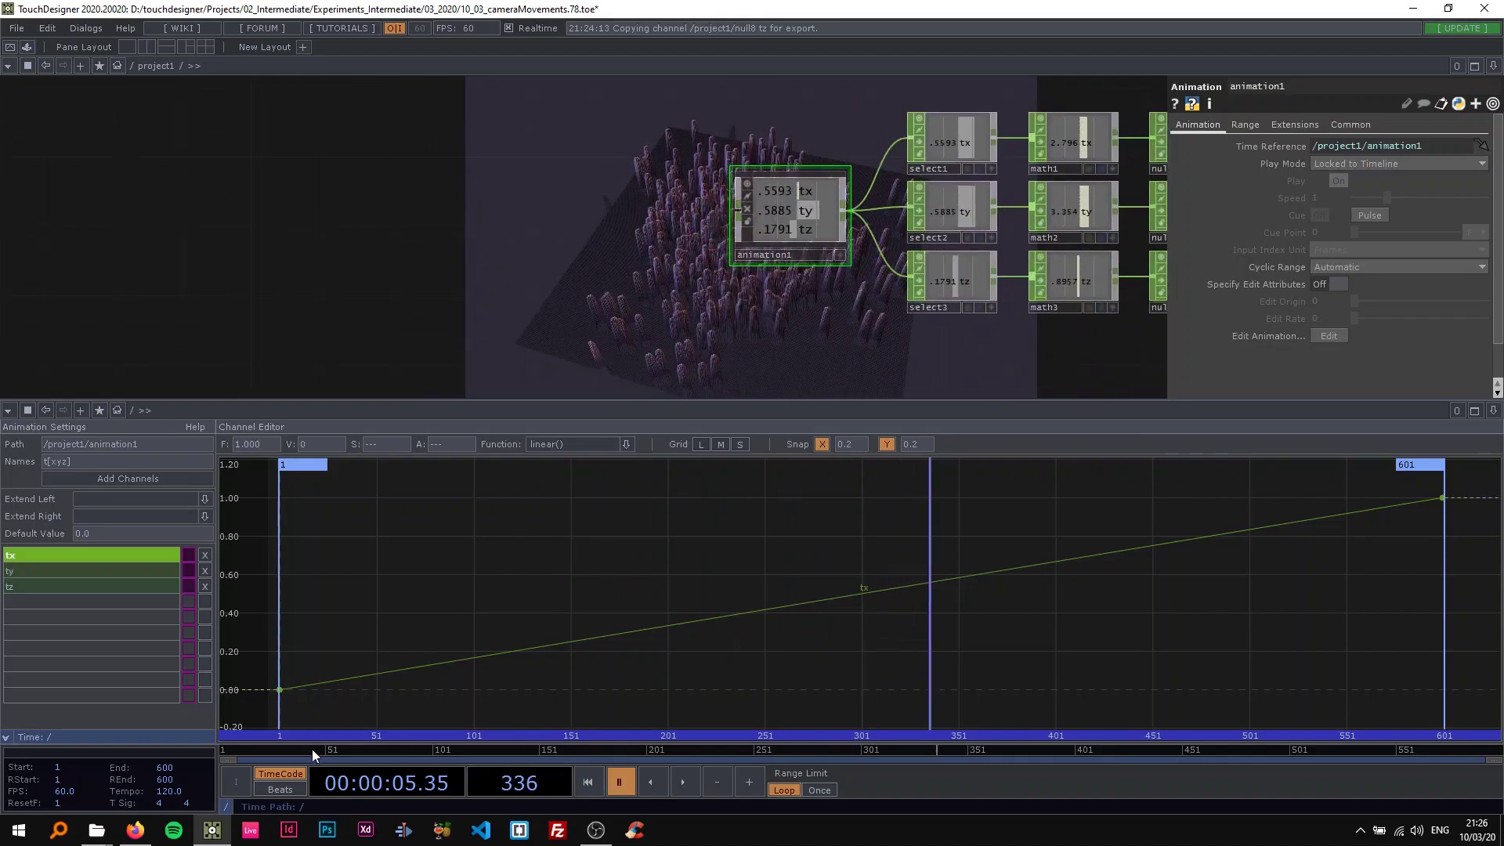
drag(1017, 357, 102, 149)
drag(845, 214, 563, 184)
drag(244, 749, 515, 688)
drag(1500, 674, 1455, 672)
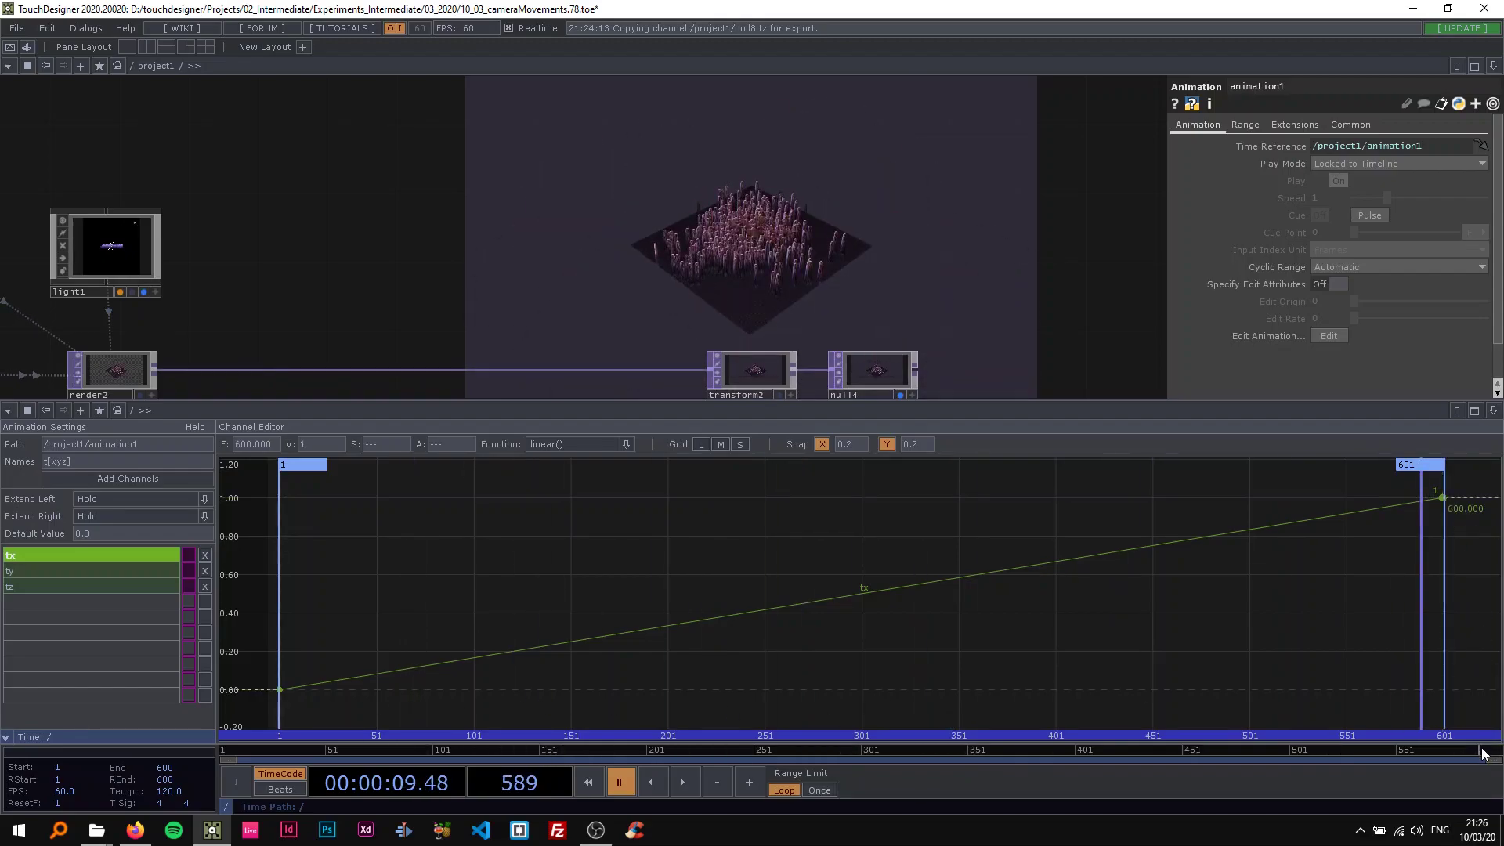
Step: Move the tx channel's last keyframe to frame 601.6 at value 1, and scrub the timeline to frame 188
mouse_move(1500, 754)
mouse_down()
mouse_move(1462, 755)
mouse_move(1500, 758)
mouse_up()
drag(1444, 497, 1446, 497)
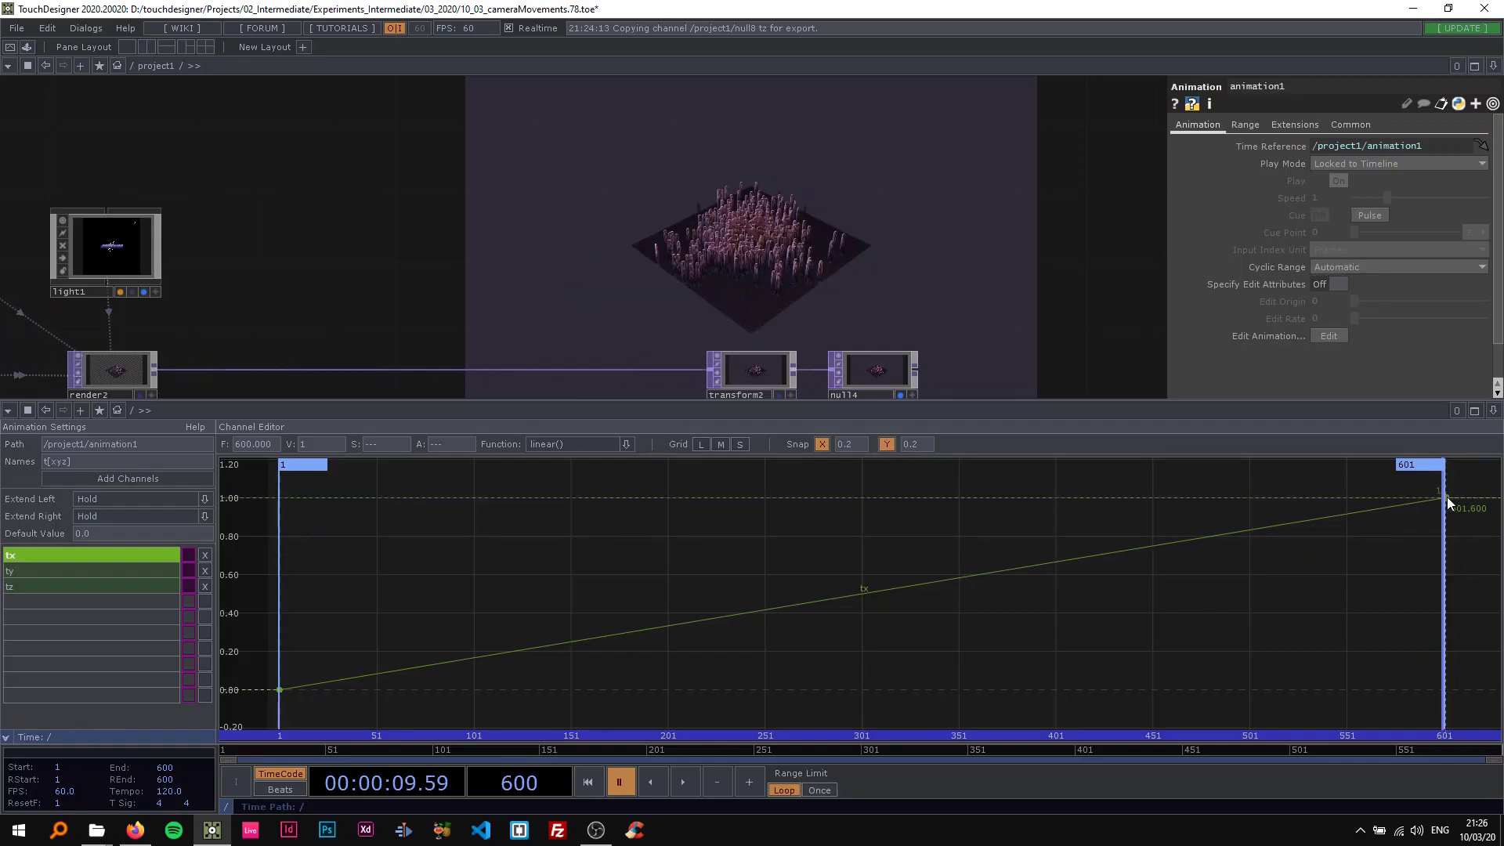
drag(1435, 749, 223, 737)
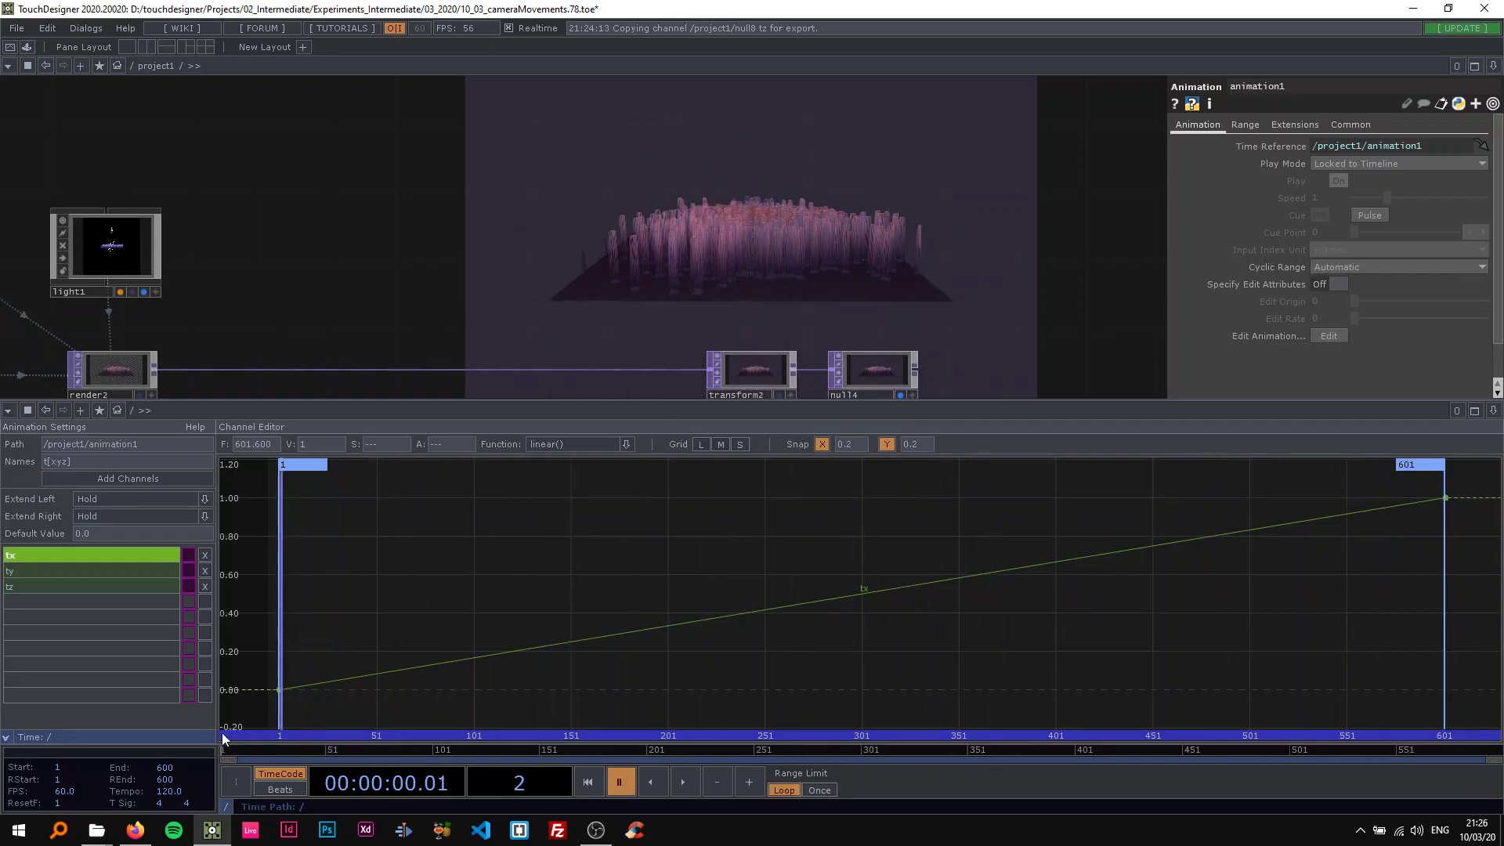
drag(476, 262, 321, 250)
drag(382, 748, 620, 746)
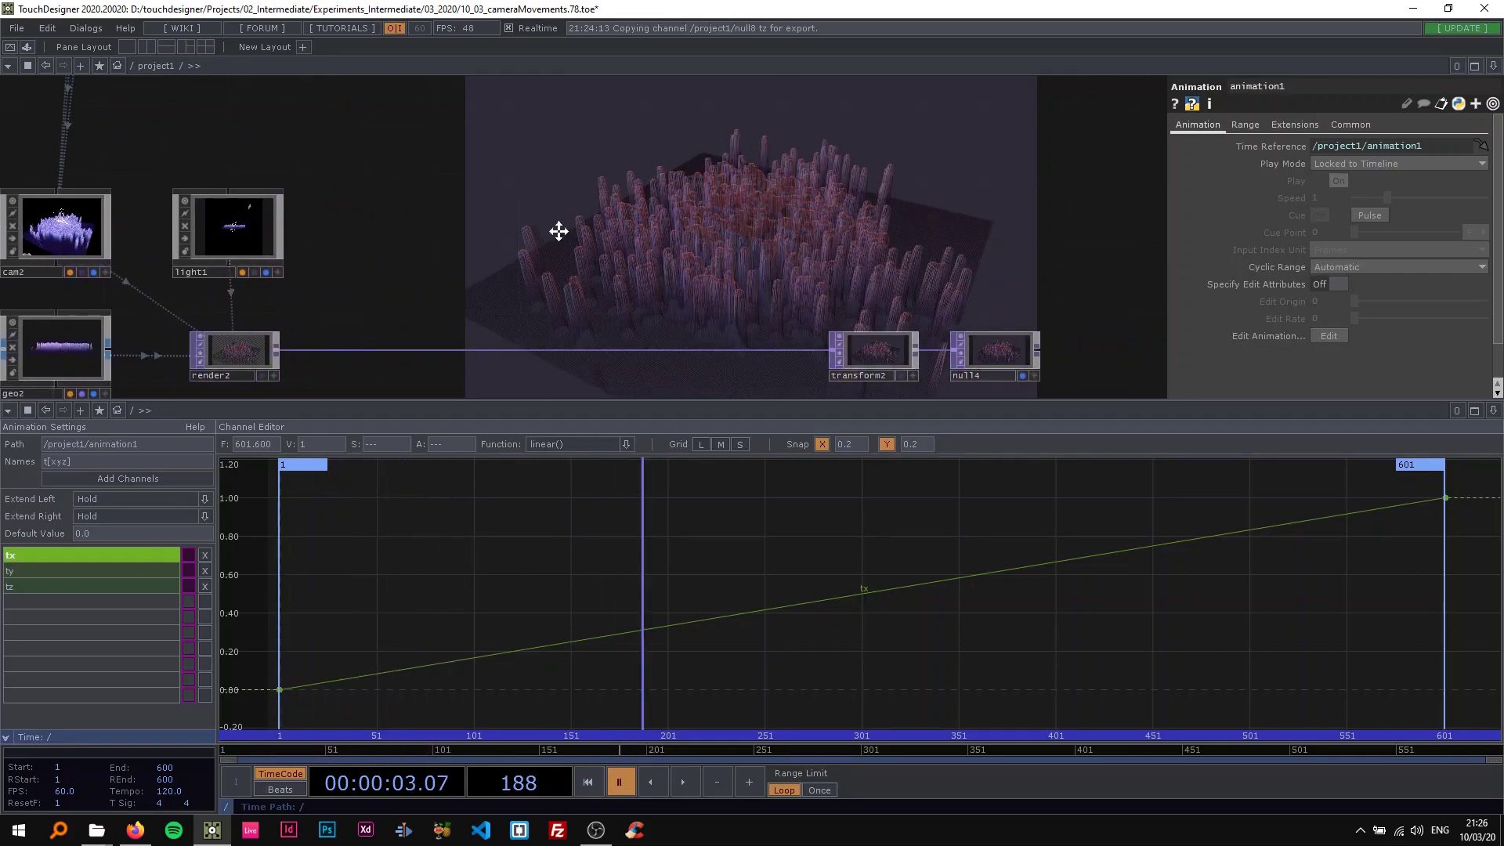
Step: Add an LFO CHOP in the empty network space ahead of animation1
drag(529, 227, 1049, 245)
scroll(388, 219, down, 4)
drag(386, 220, 468, 227)
drag(297, 117, 480, 260)
scroll(481, 260, down, 1)
drag(454, 211, 631, 244)
scroll(588, 242, up, 2)
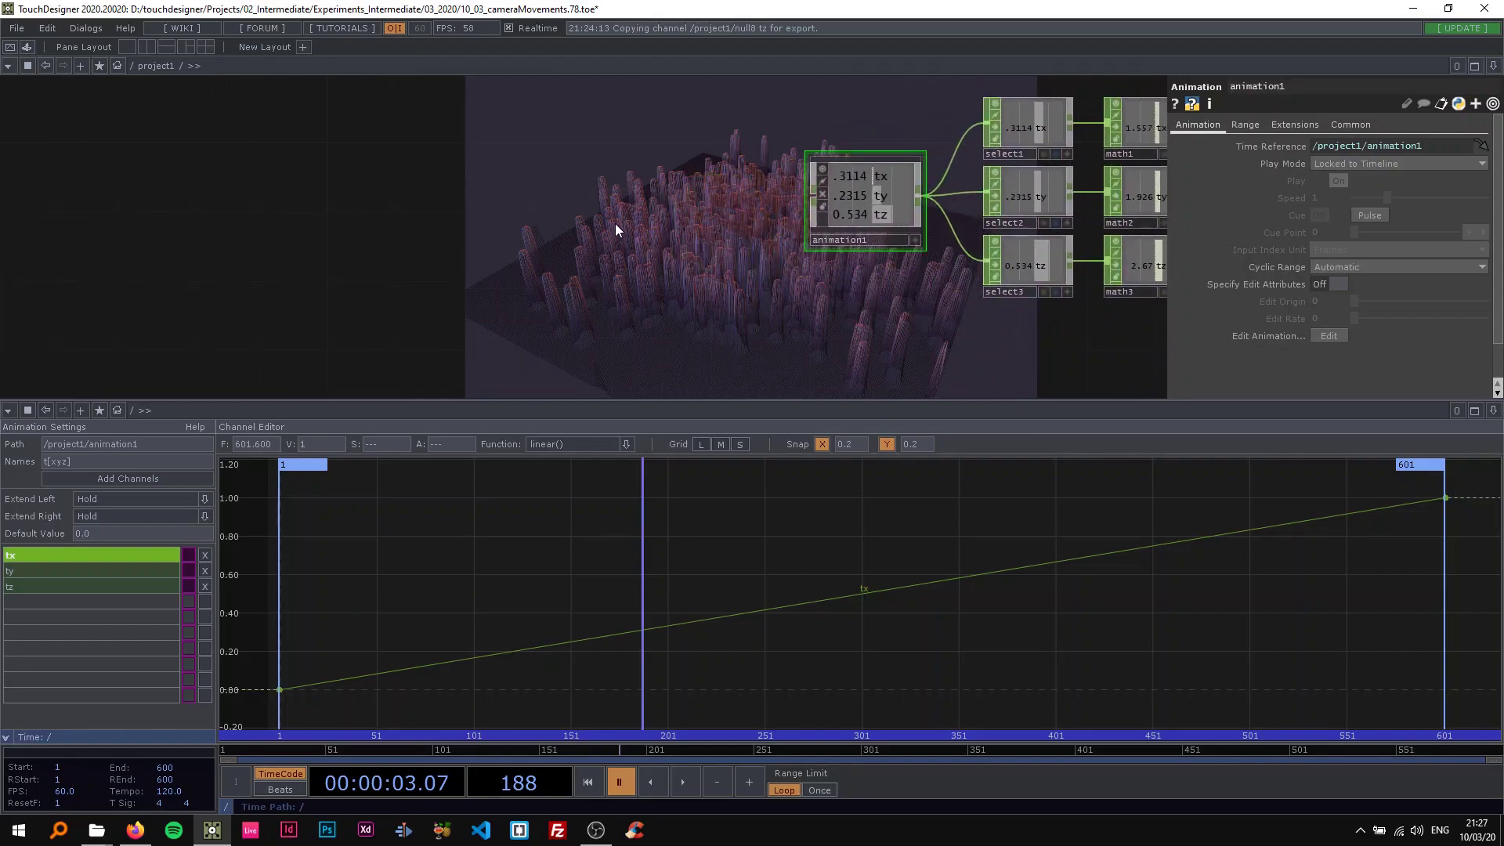
key(Tab)
text(lfo)
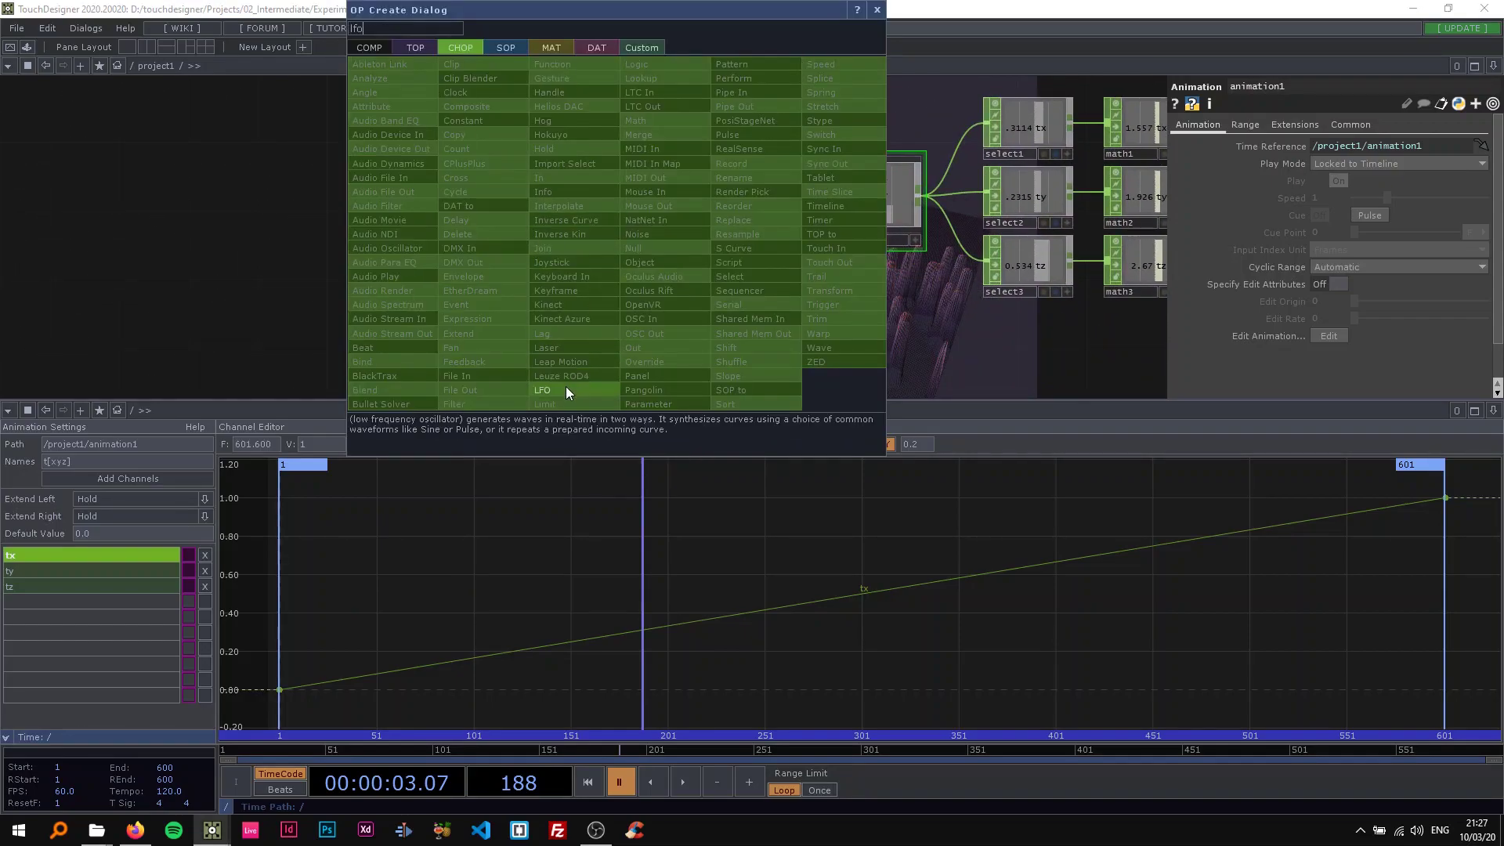
click(565, 387)
click(567, 210)
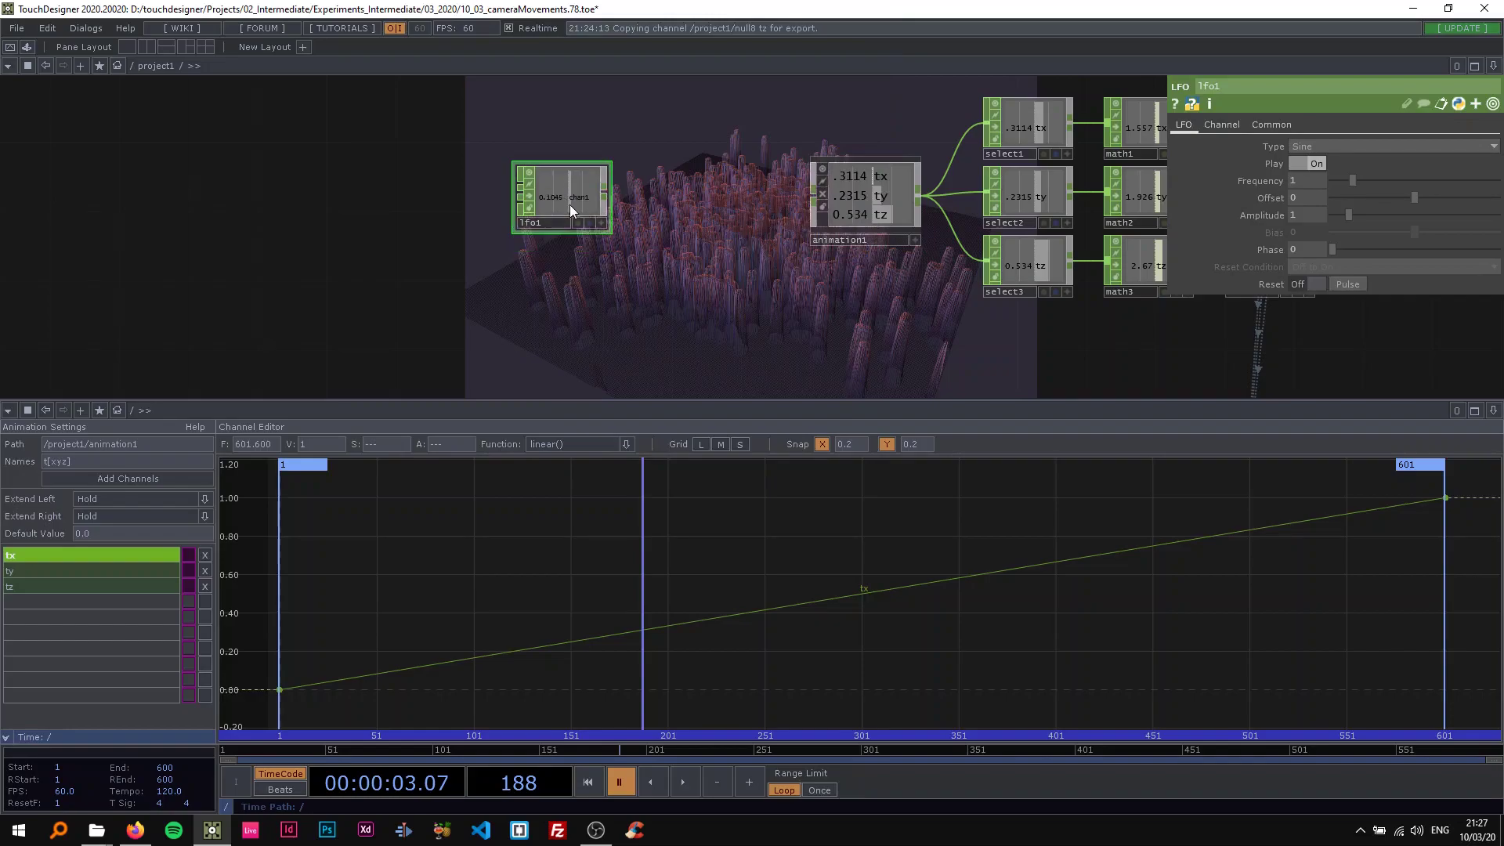
Step: Set the LFO's frequency to 0.2
drag(628, 268, 556, 297)
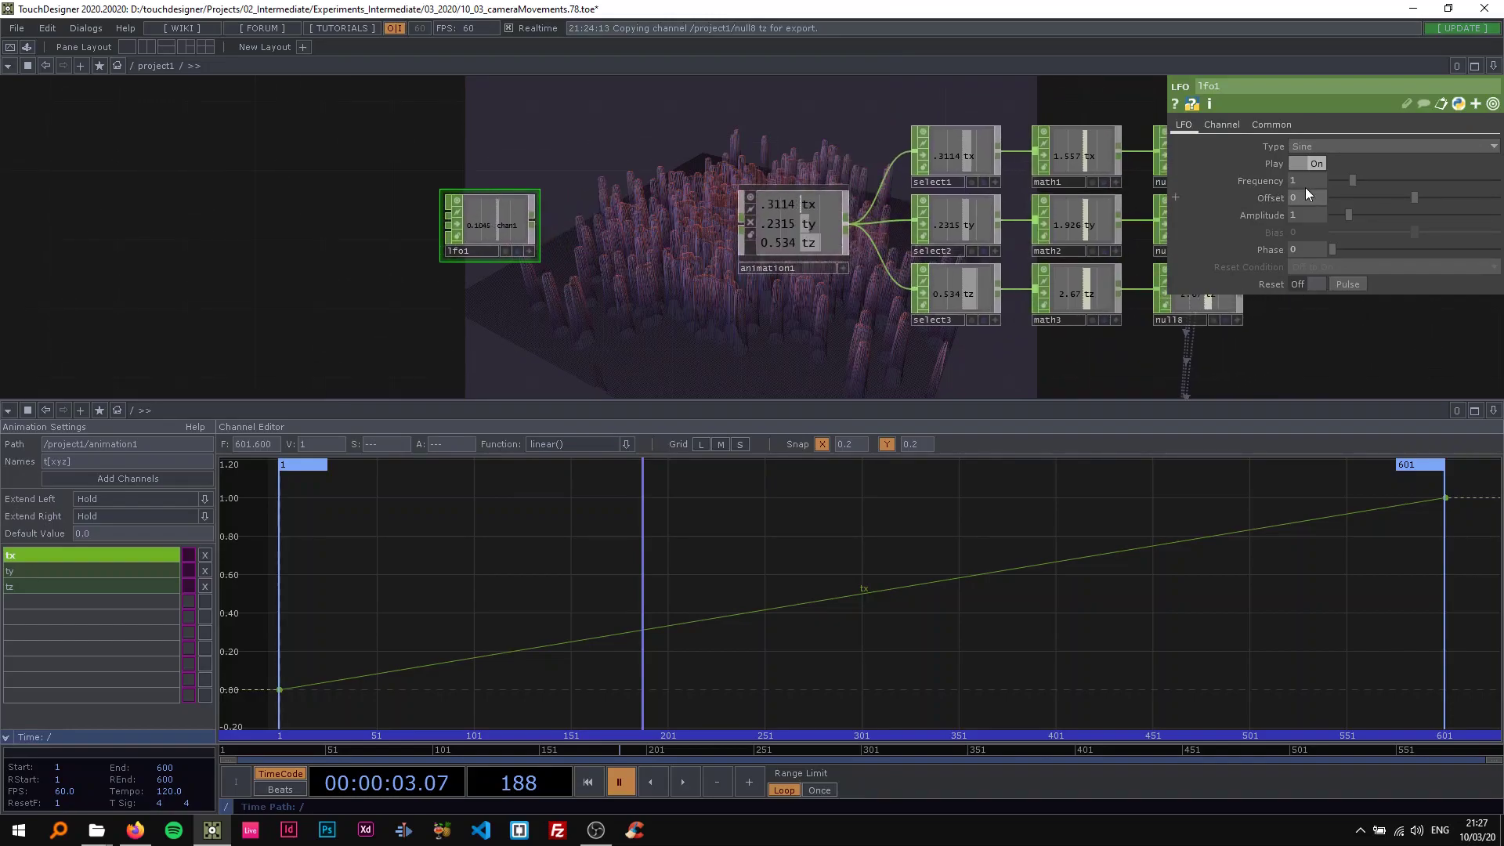
text(.2)
key(Return)
Step: Append a Math CHOP to the output of lfo1
right_click(536, 218)
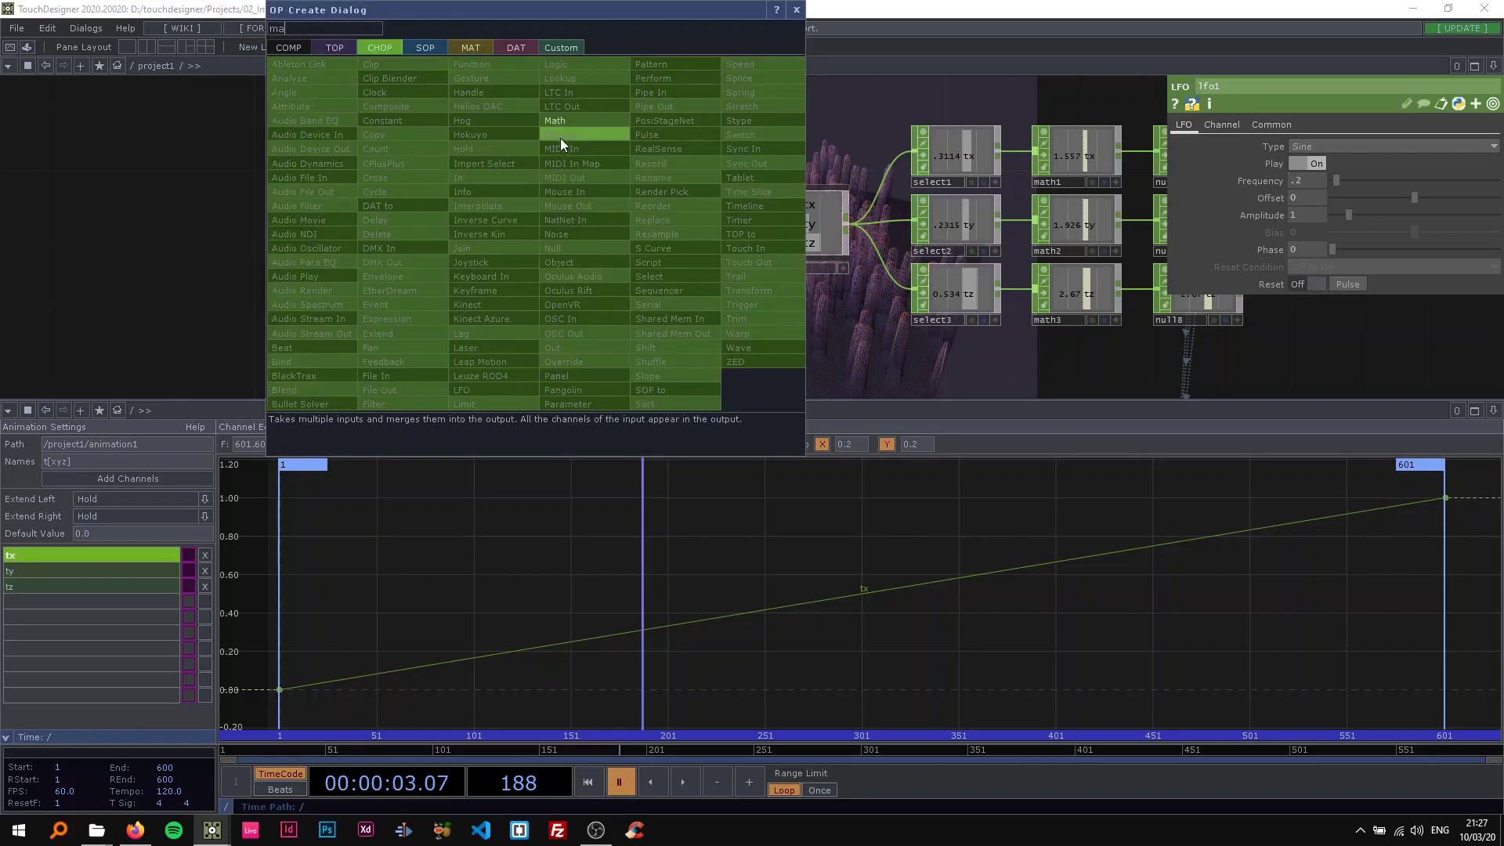
click(561, 139)
click(613, 224)
Step: Change the LFO's waveform type to Gaussian and resume timeline playback
click(510, 224)
click(1306, 147)
click(1314, 175)
scroll(539, 210, up, 3)
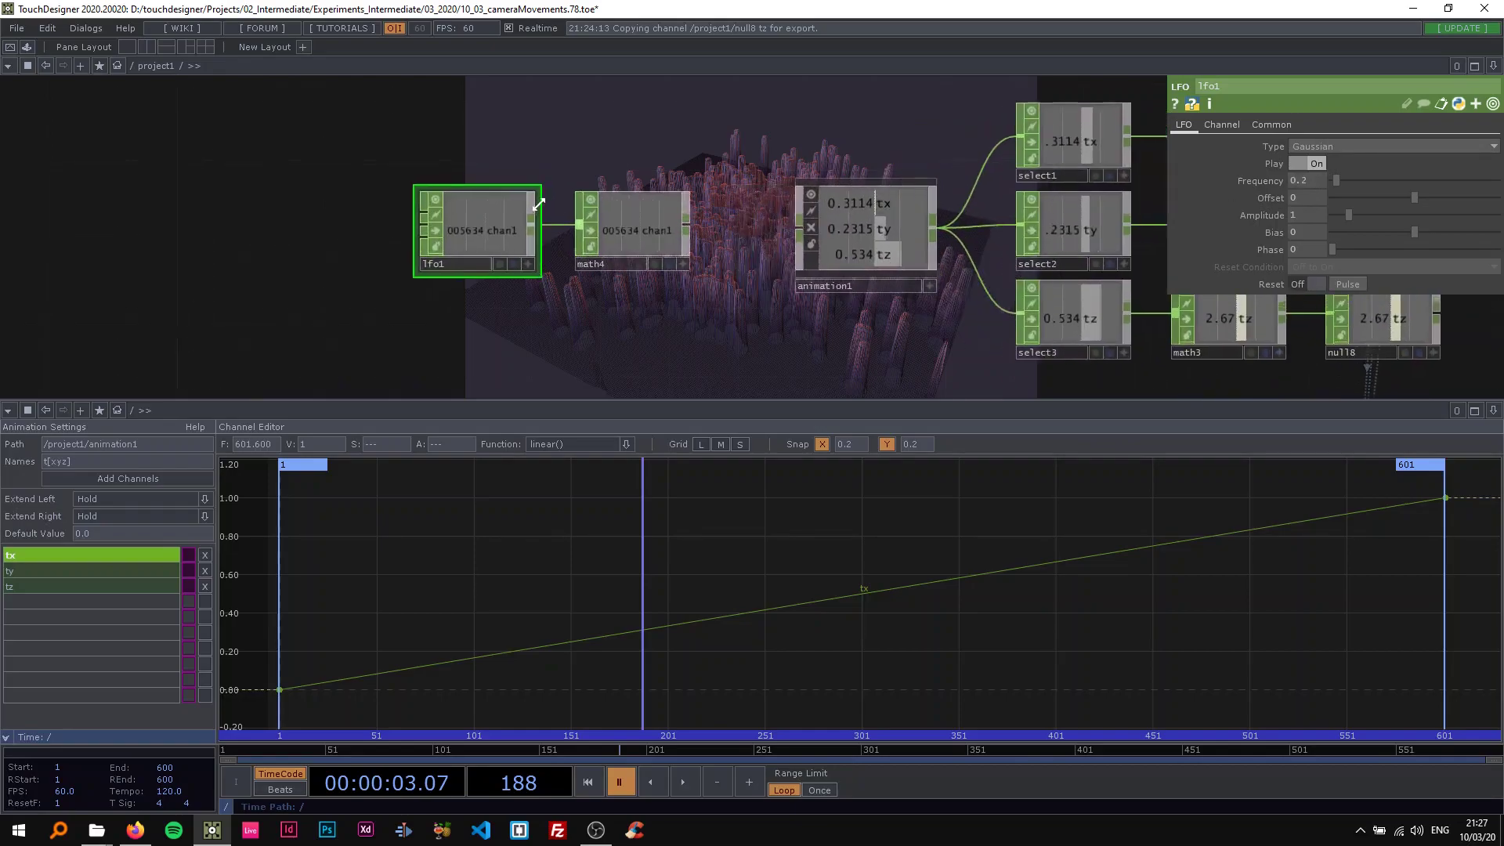
key(space)
Step: Set the To Range of math4 to 0 through 600
click(630, 235)
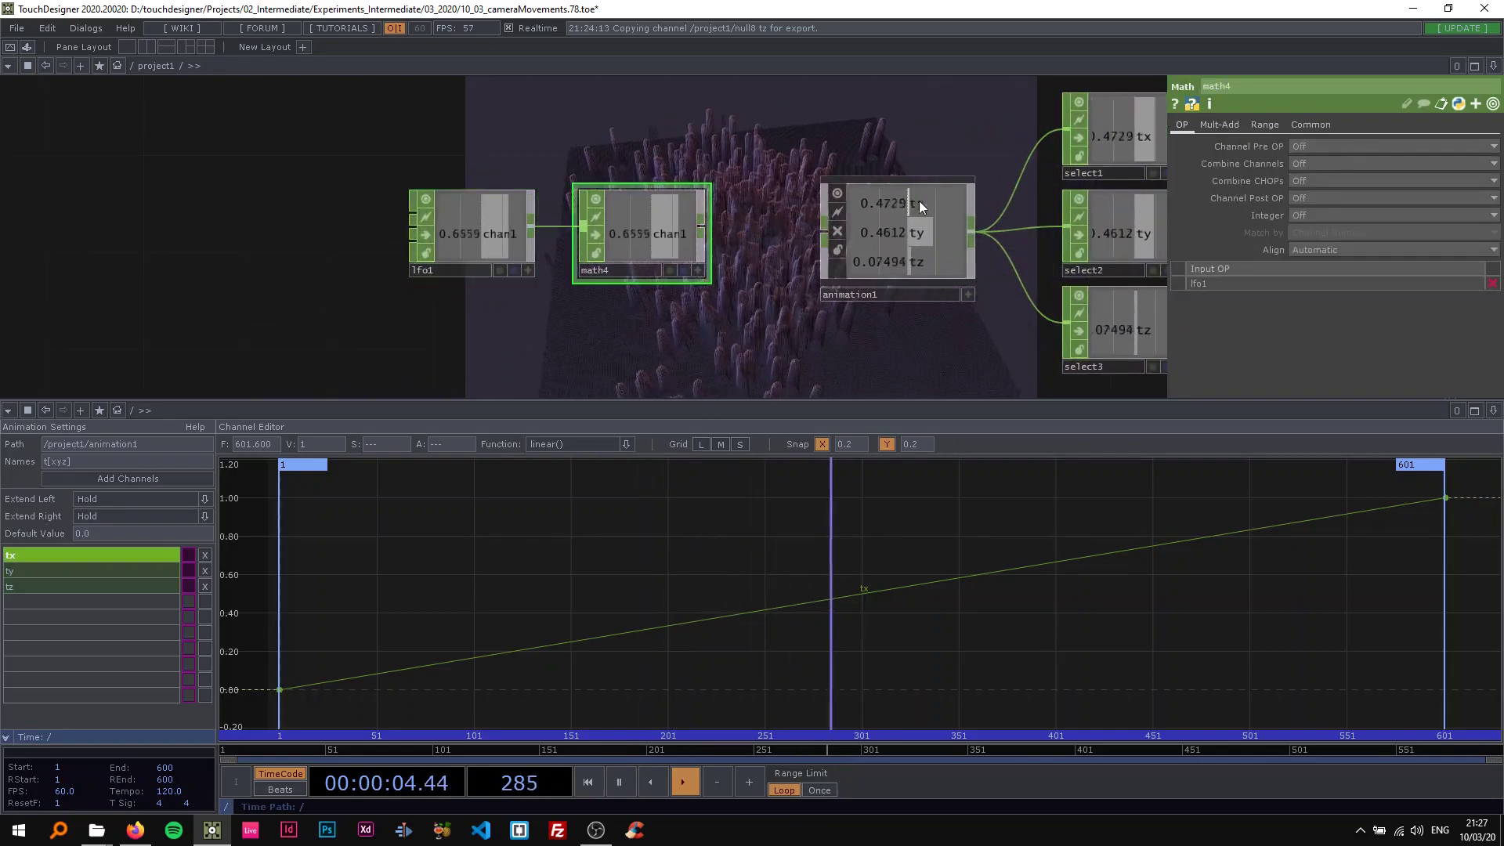
click(1273, 126)
click(1328, 163)
key(Tab)
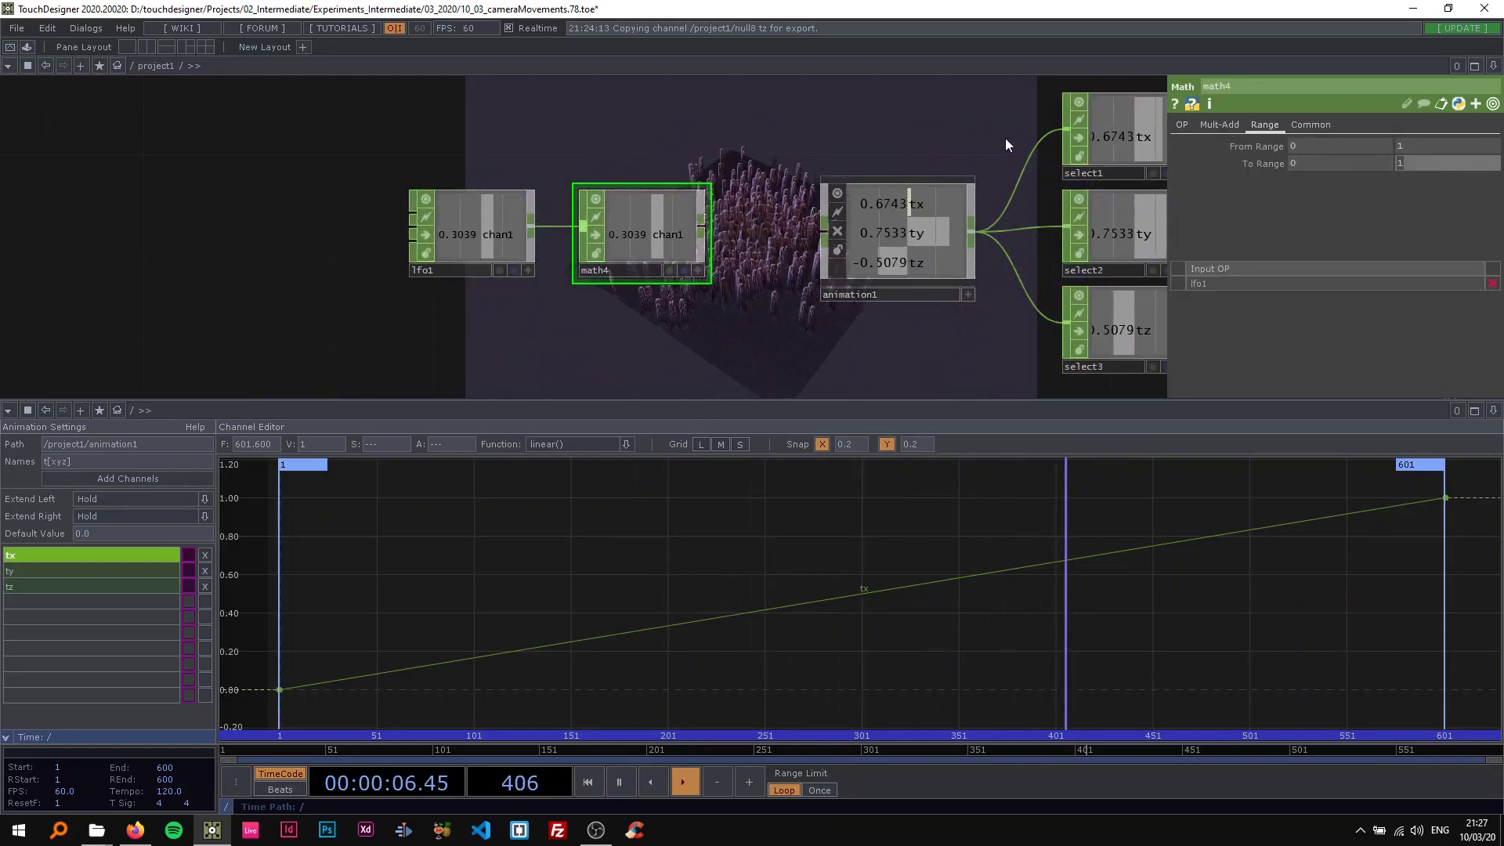
text(600)
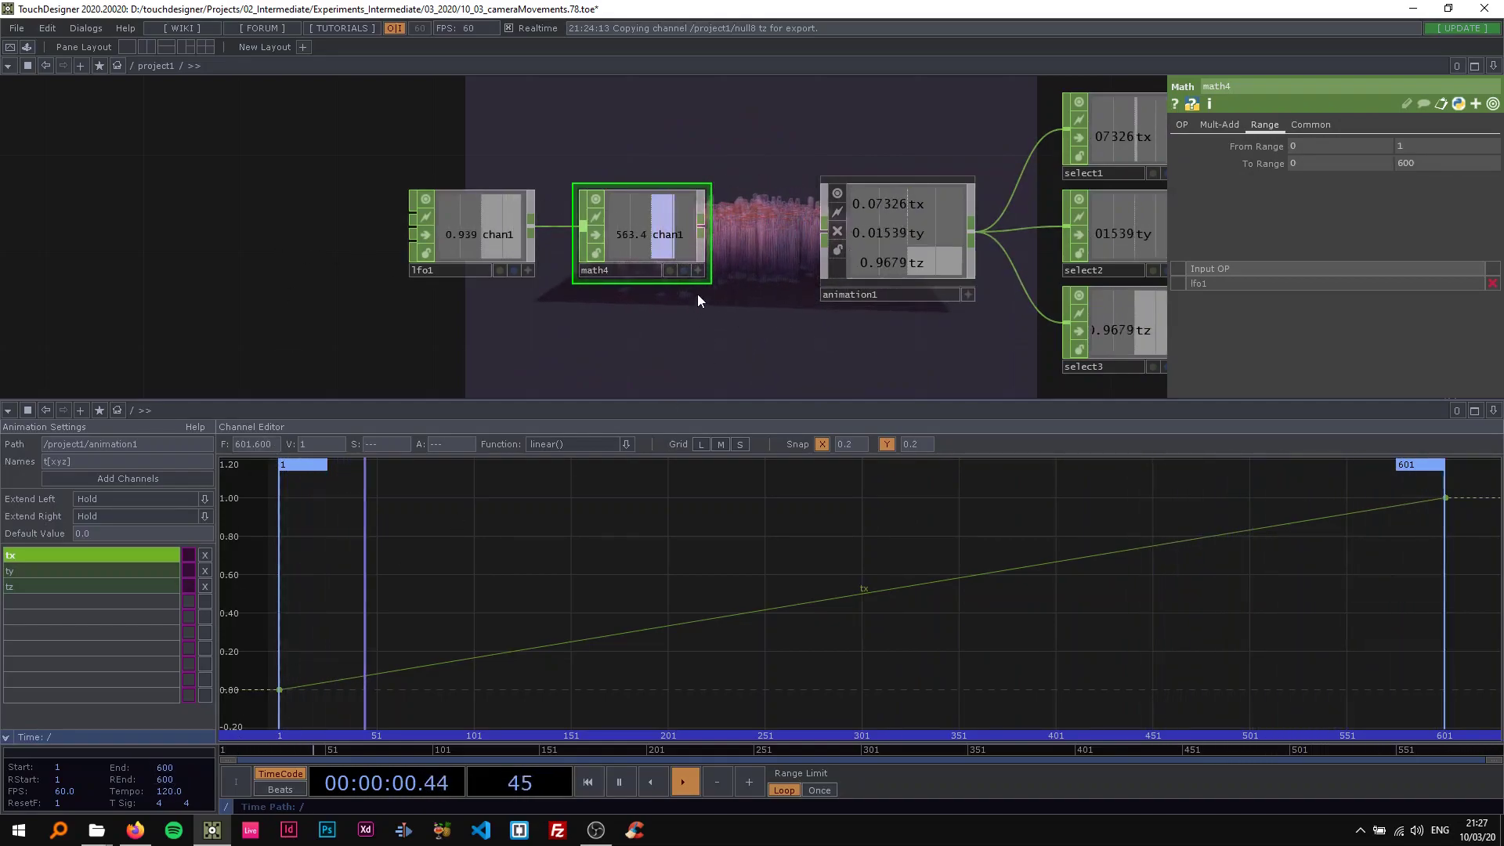
Step: Connect the output of math4 to the input of animation1
middle_drag(683, 215, 613, 268)
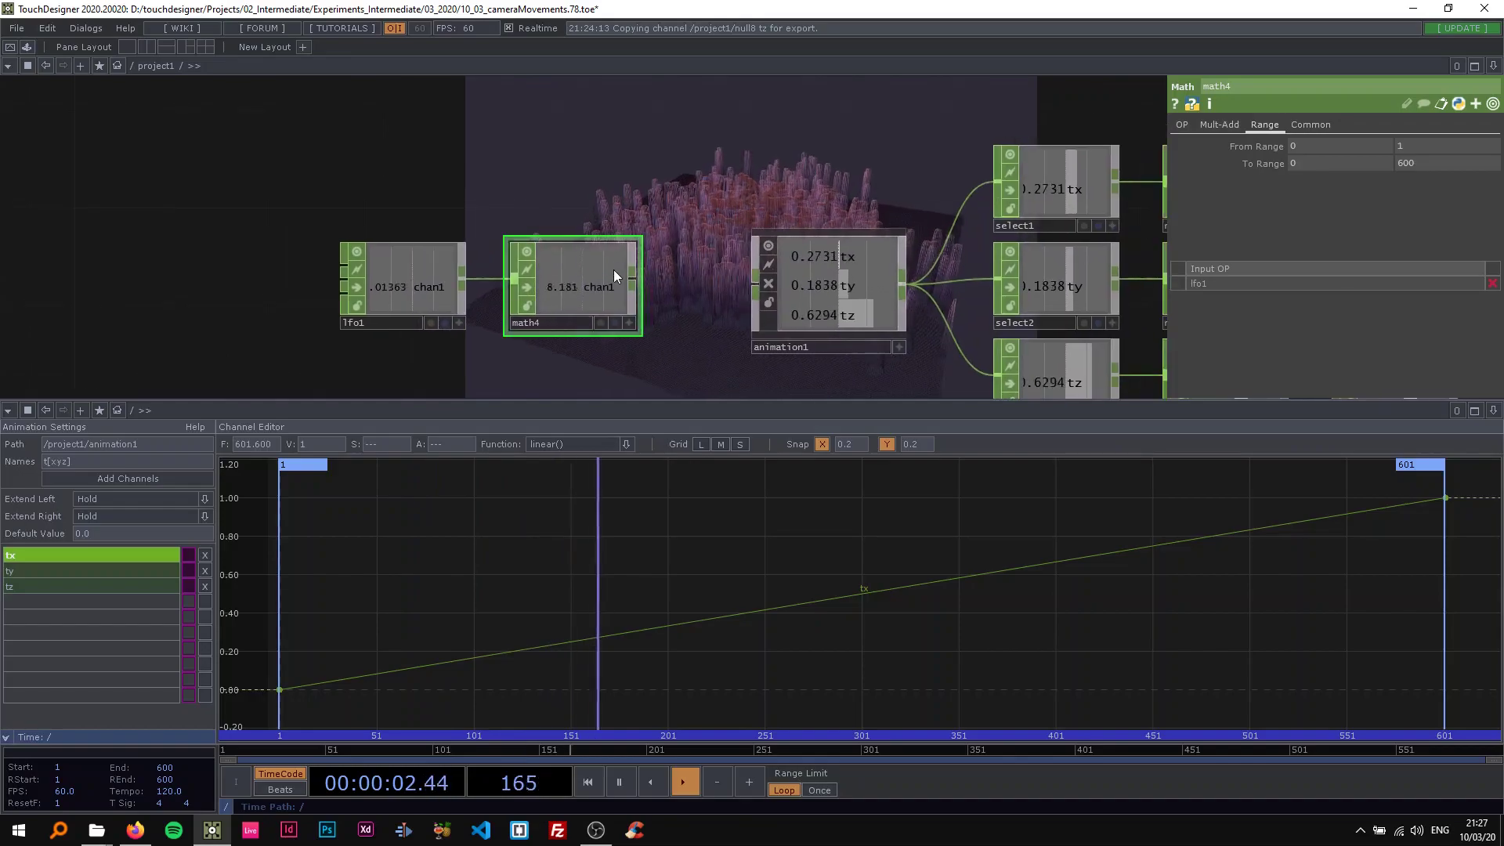
drag(634, 280, 736, 280)
middle_drag(694, 209, 561, 178)
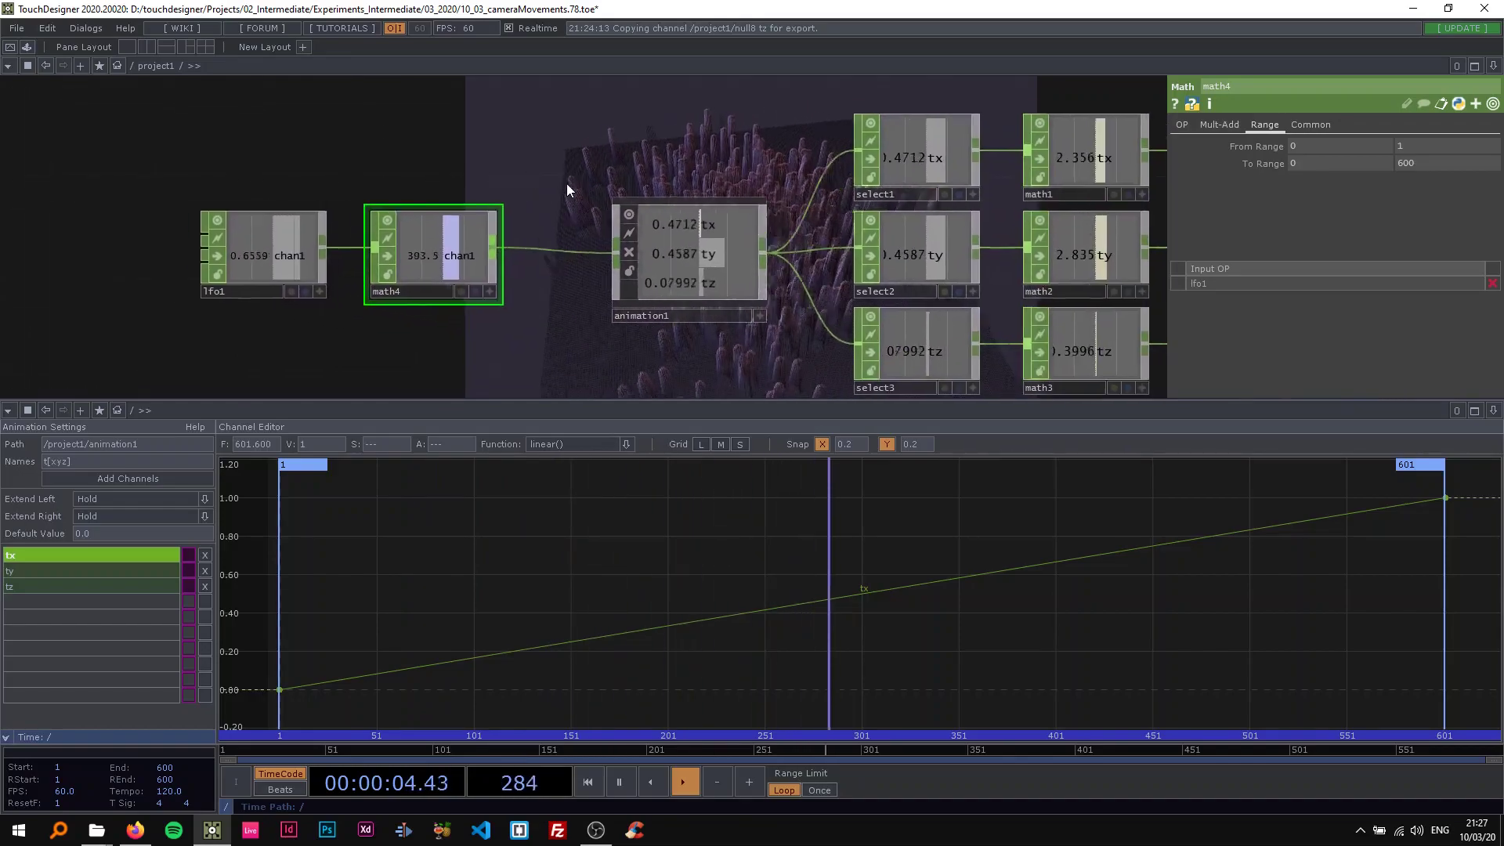
Step: Set animation1's play mode to Use Input Index
click(657, 291)
scroll(657, 235, down, 5)
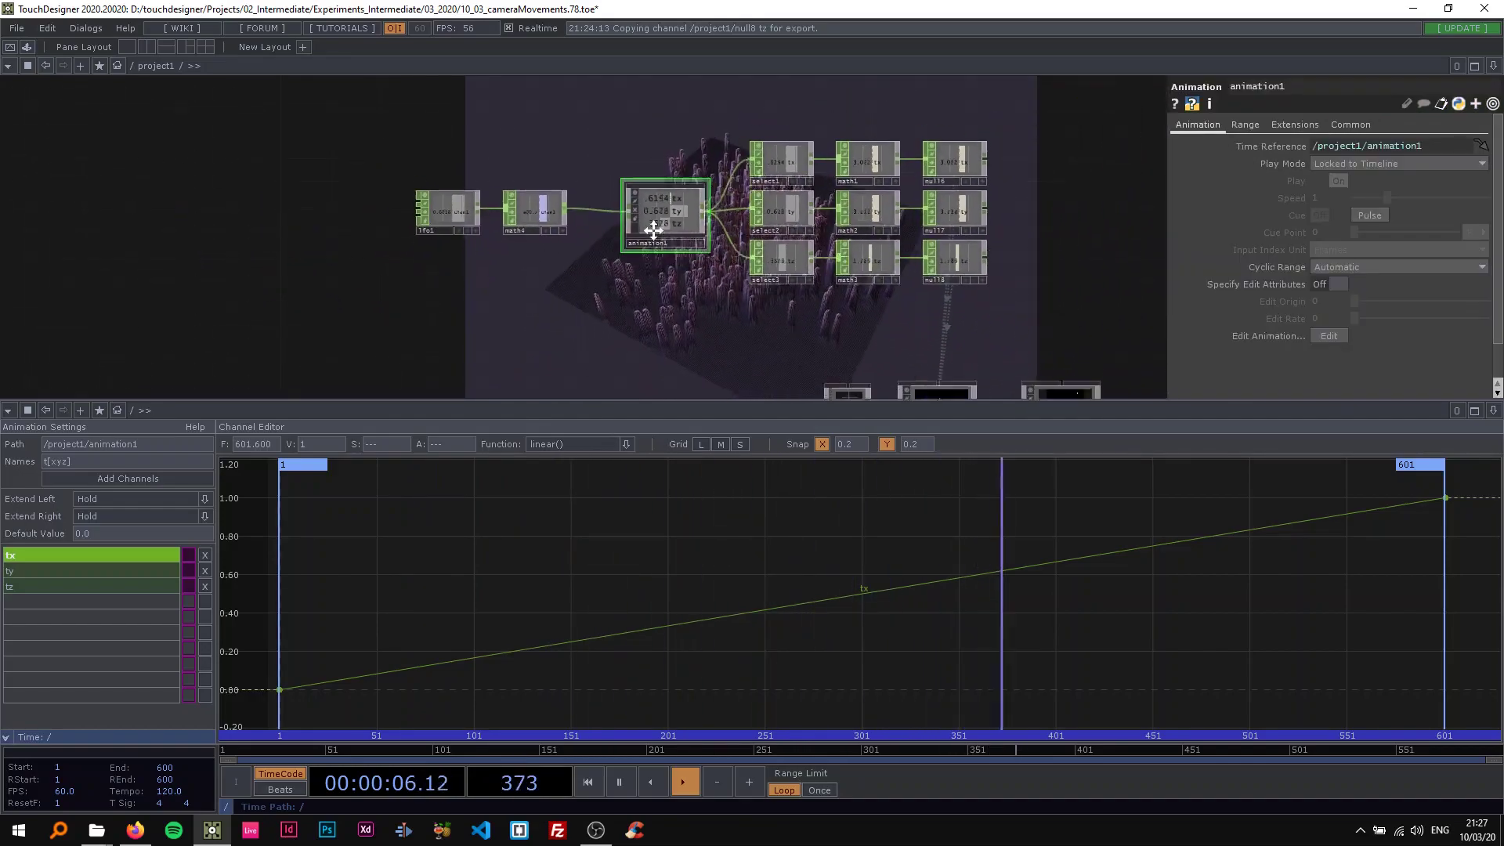
click(1347, 165)
click(1357, 194)
middle_drag(851, 294, 440, 255)
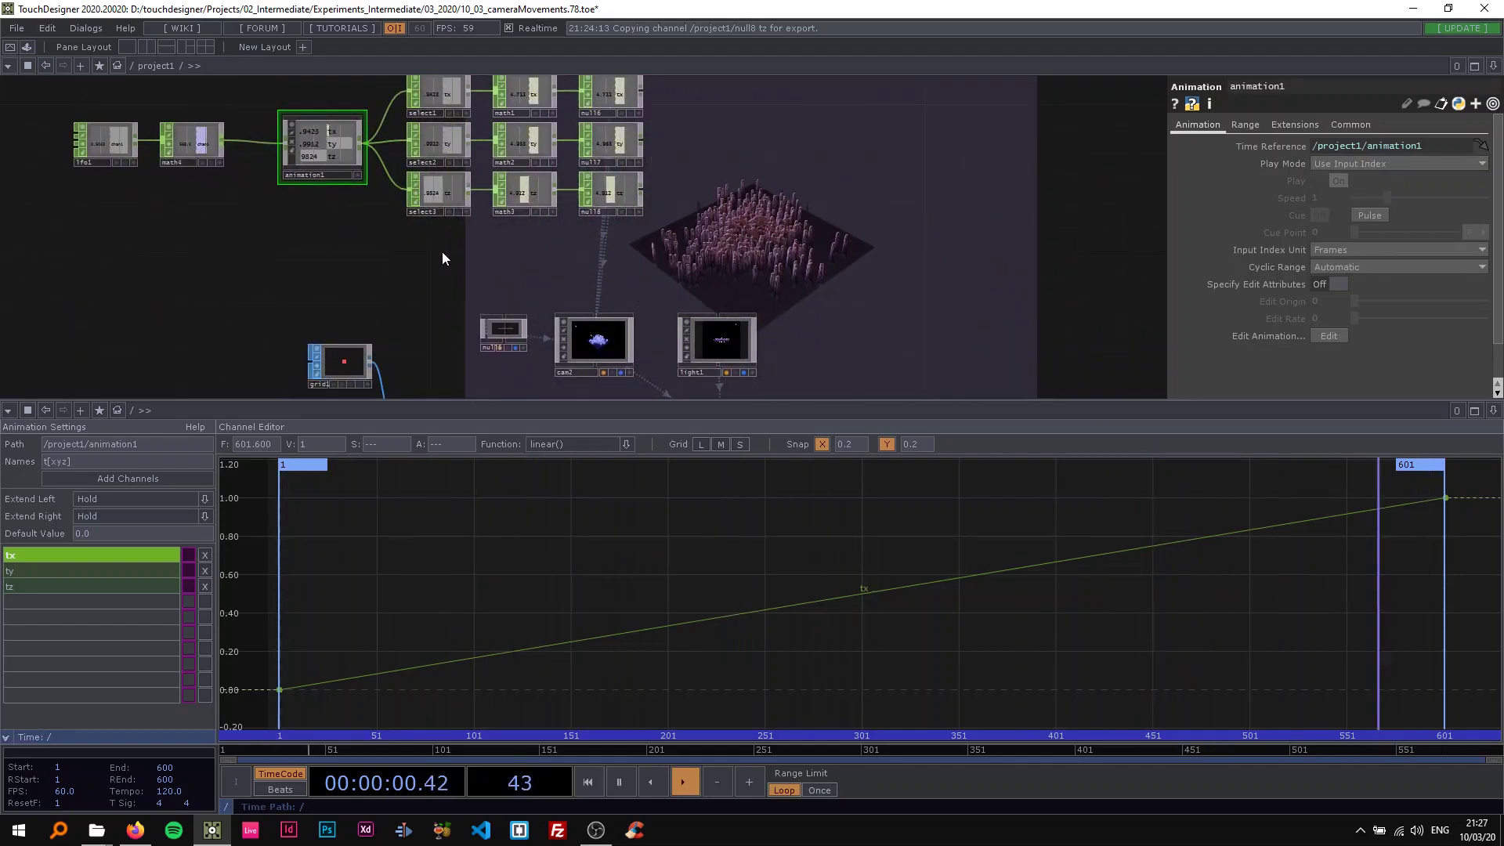
Step: Set the frequency of lfo1 to 0.5
middle_drag(159, 162, 595, 173)
click(534, 142)
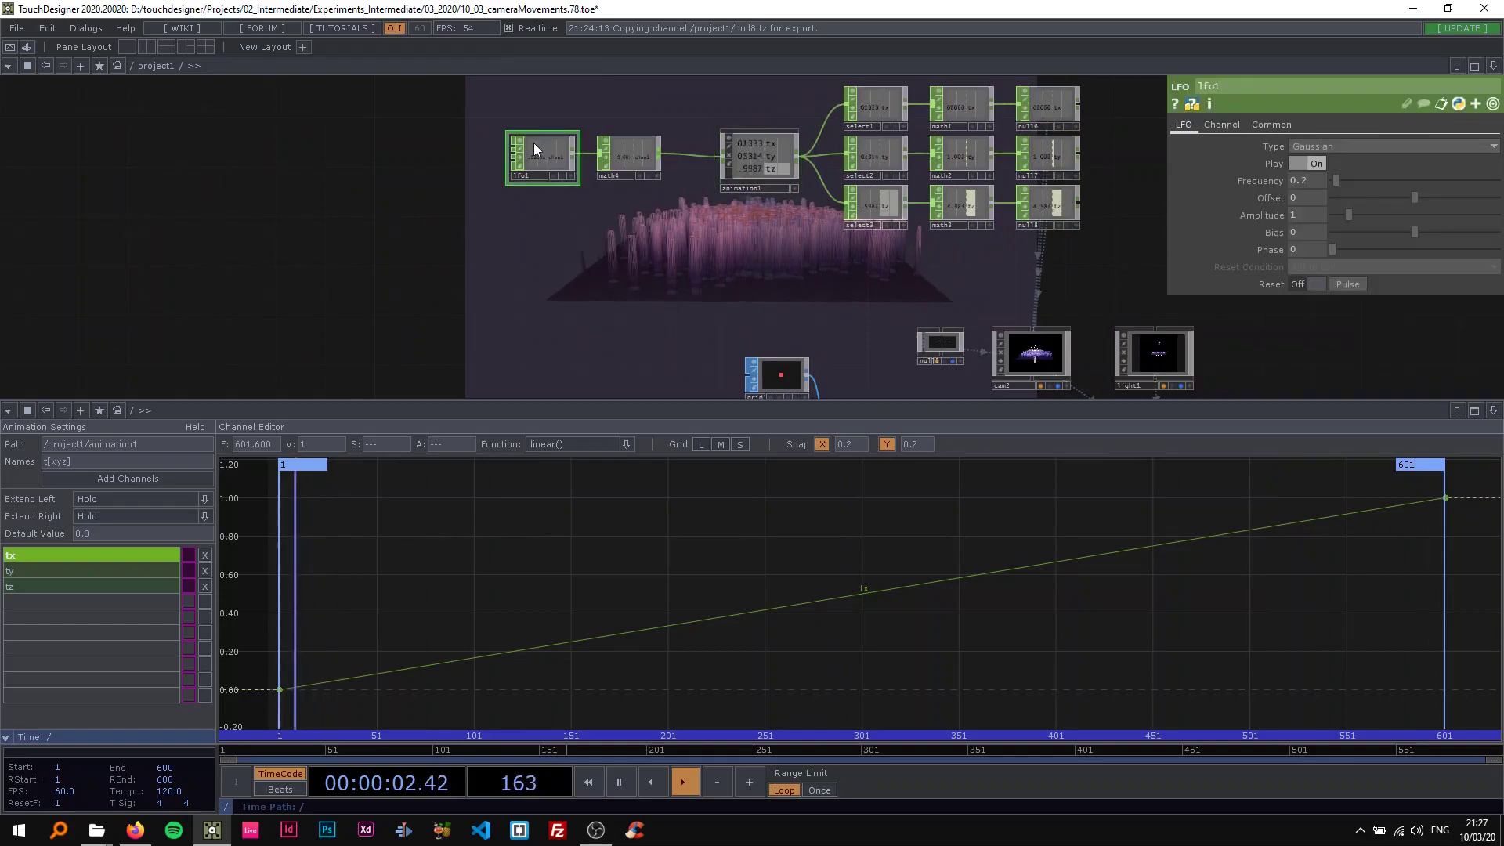
scroll(534, 143, up, 4)
drag(682, 332, 789, 185)
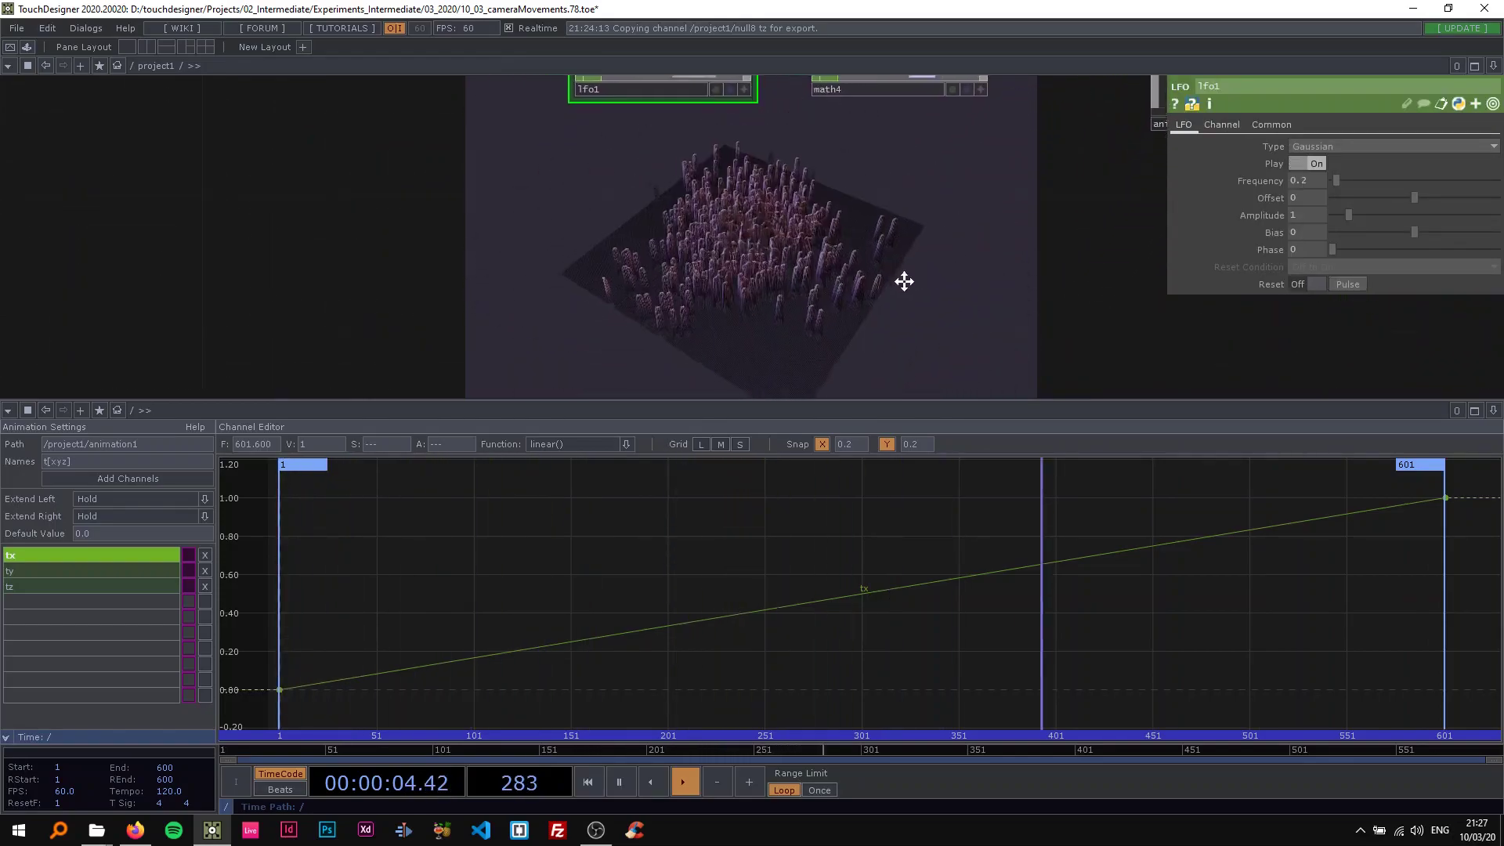
drag(906, 268, 874, 326)
scroll(777, 235, down, 2)
drag(848, 263, 787, 187)
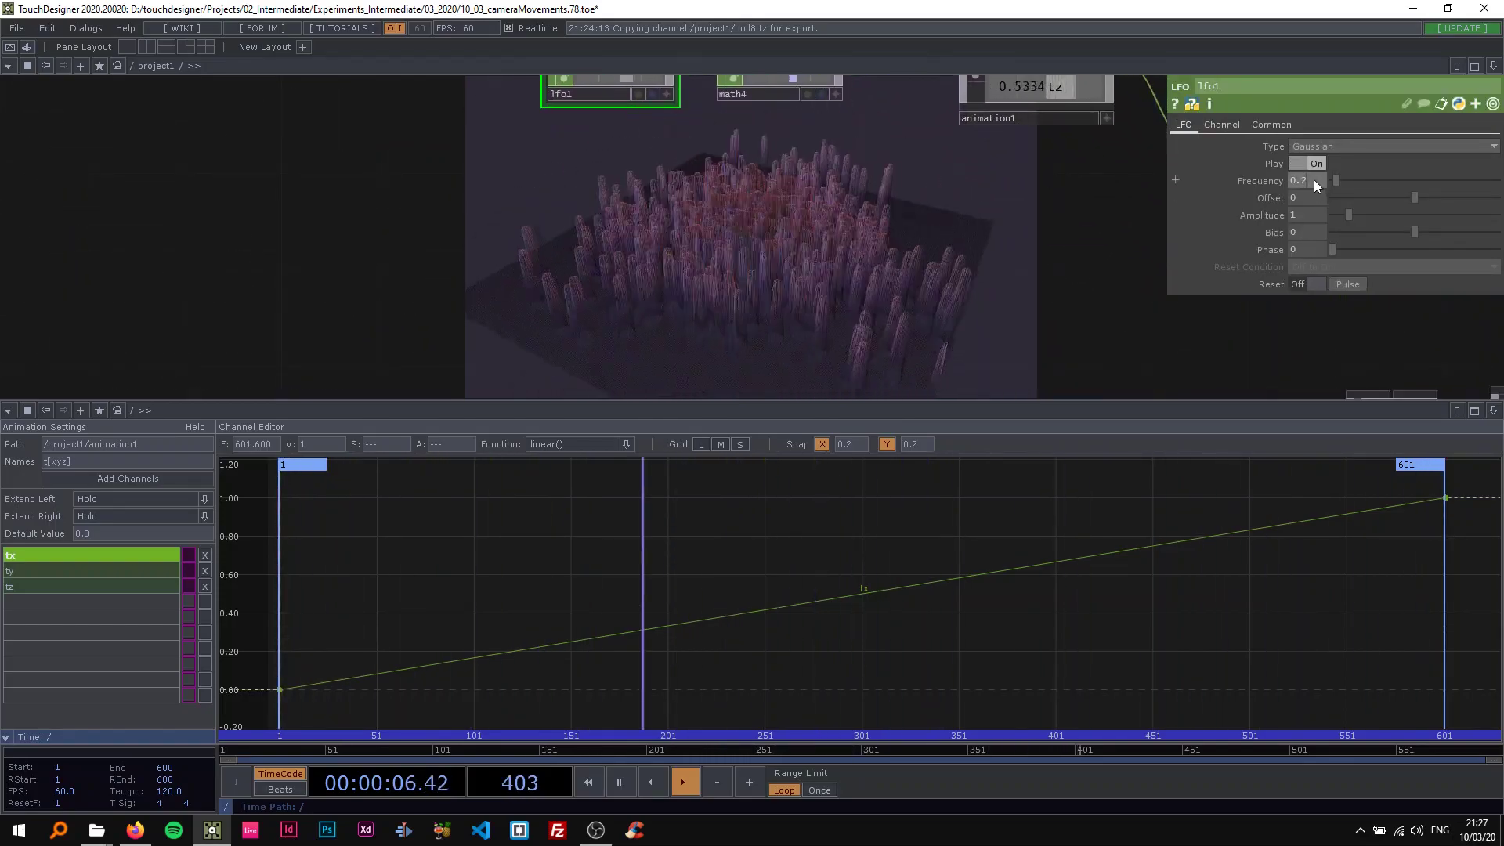
drag(1314, 181, 1303, 182)
text(5)
key(Return)
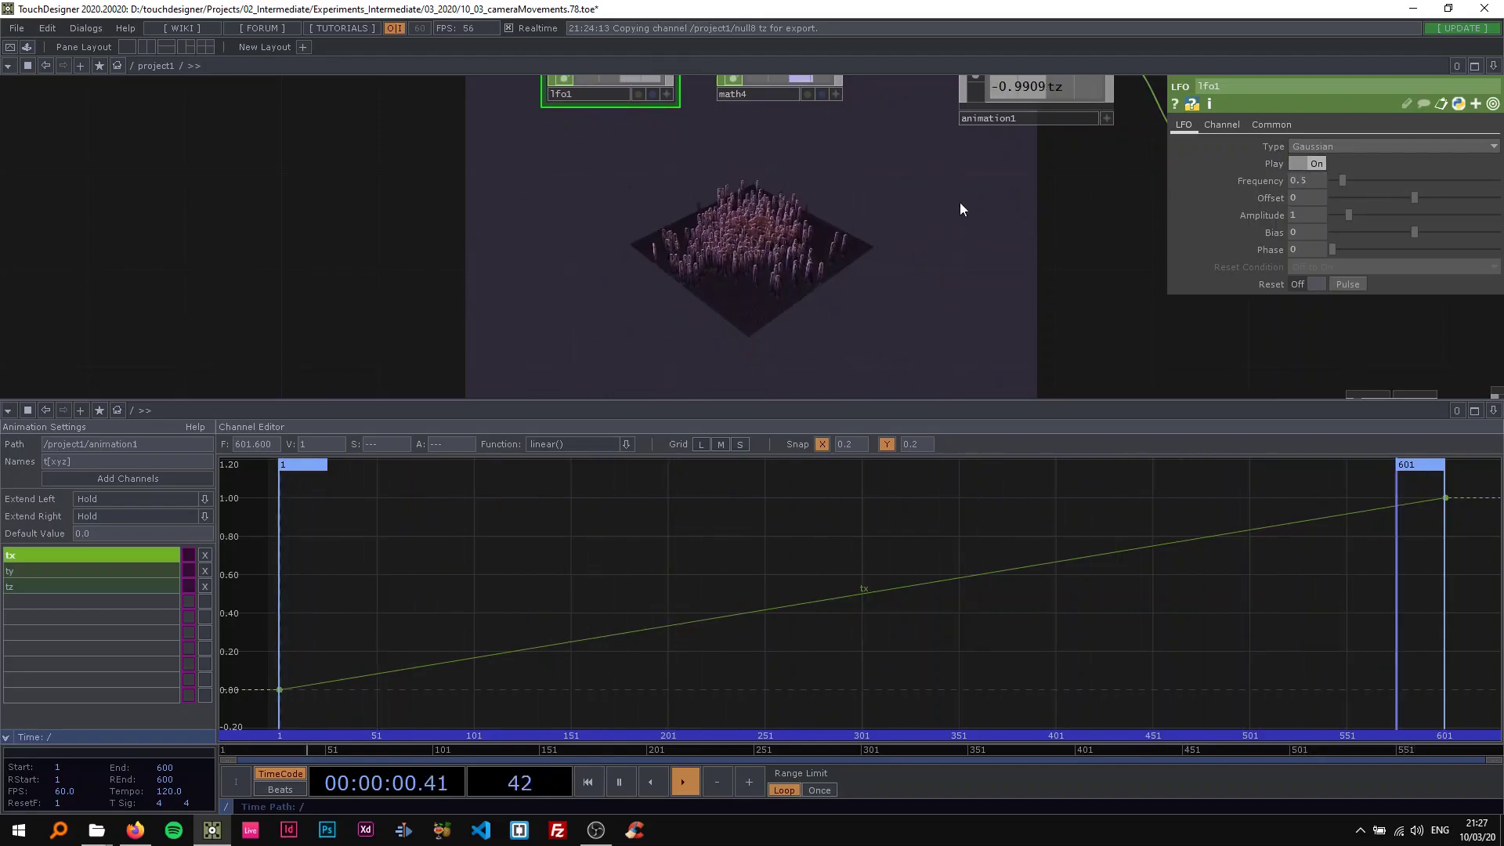
Step: Change the Input Index Unit of animation1 to Samples
drag(641, 272, 626, 279)
scroll(627, 279, down, 2)
drag(735, 285, 666, 172)
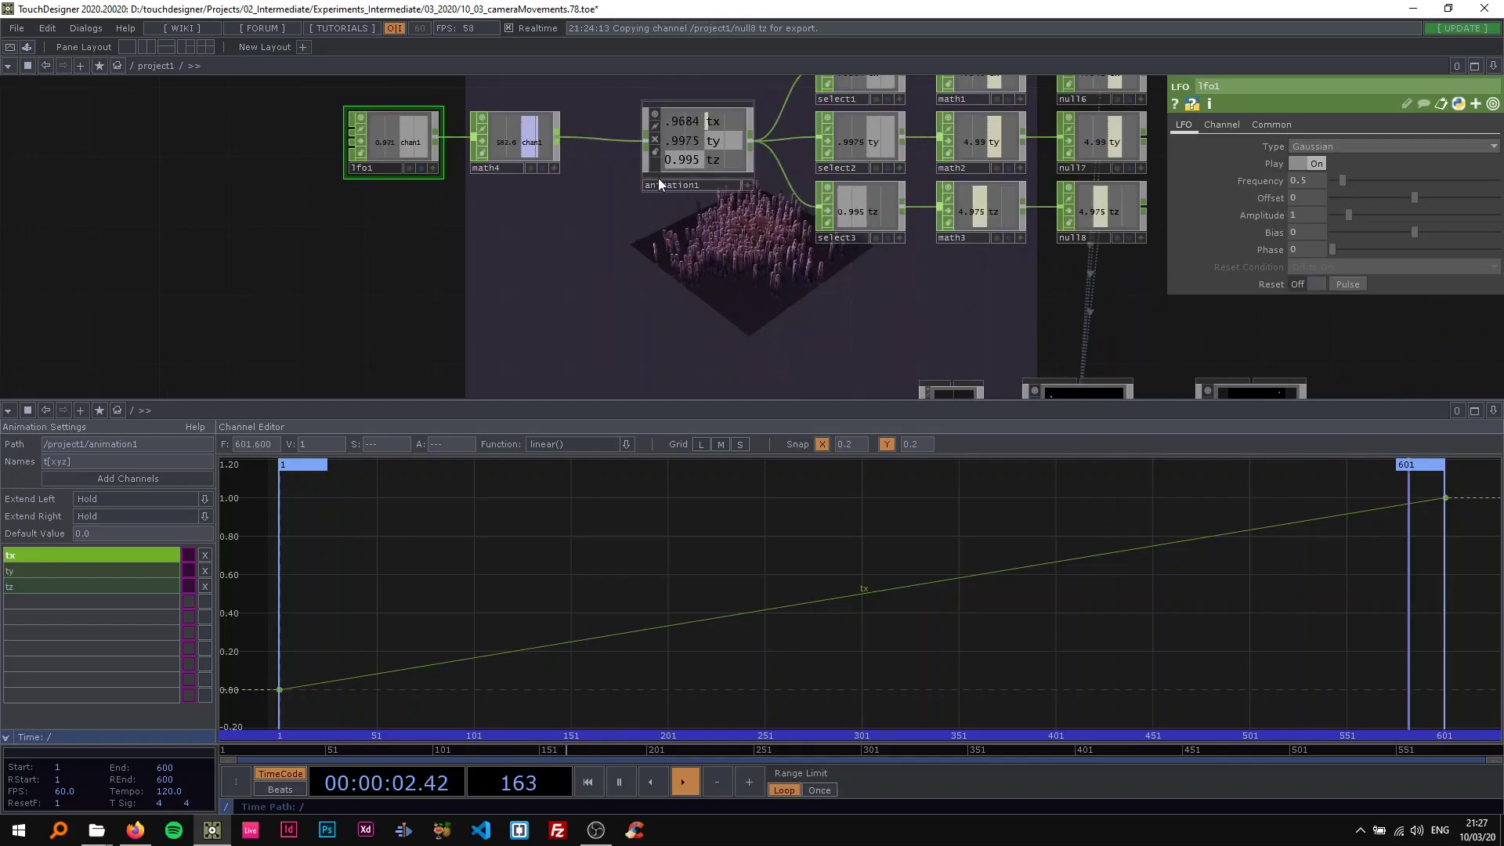
click(676, 162)
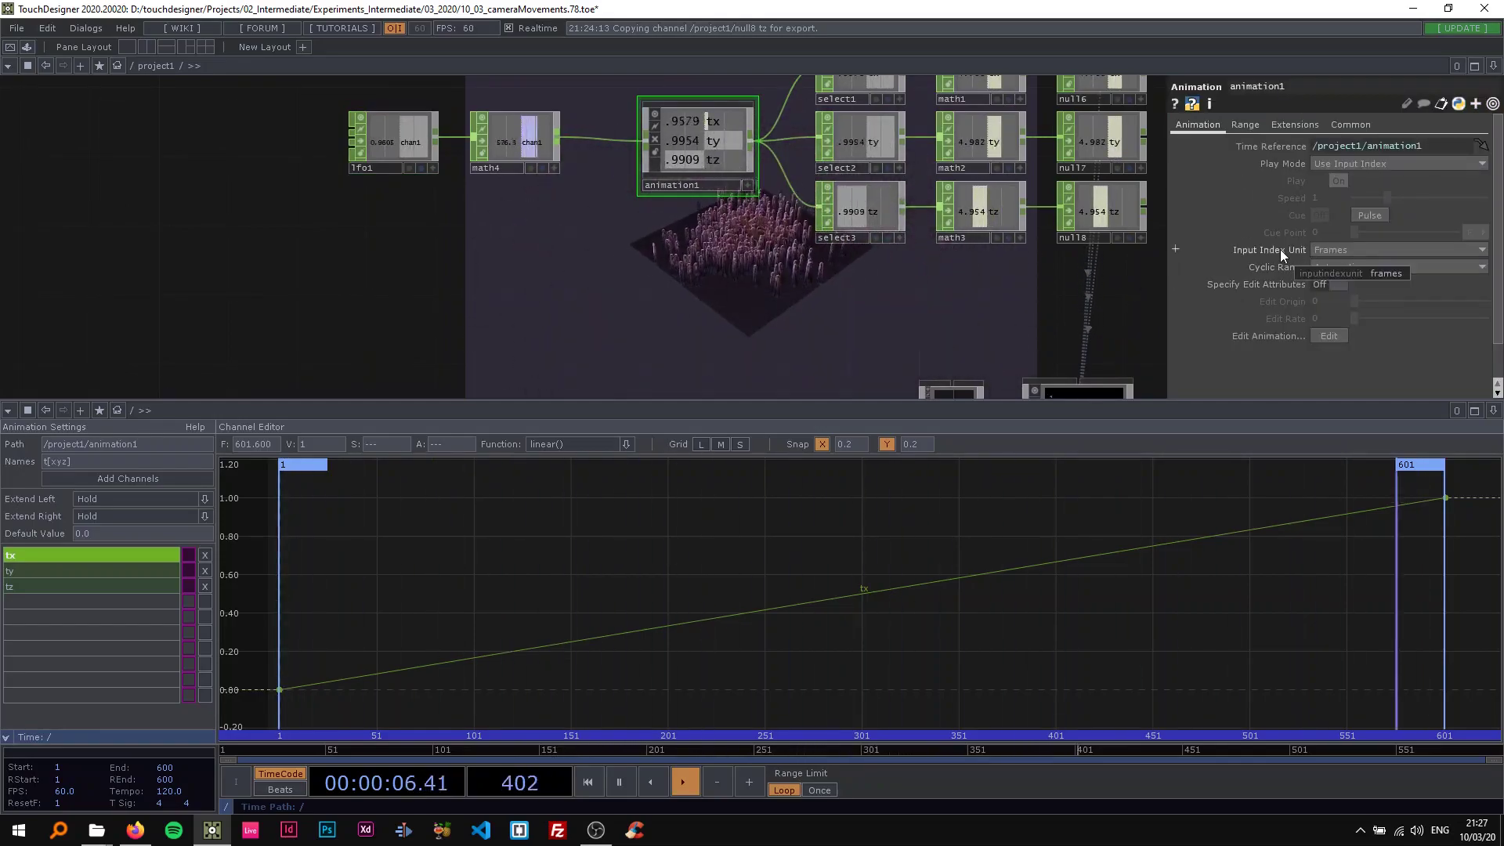
click(1331, 250)
click(1342, 266)
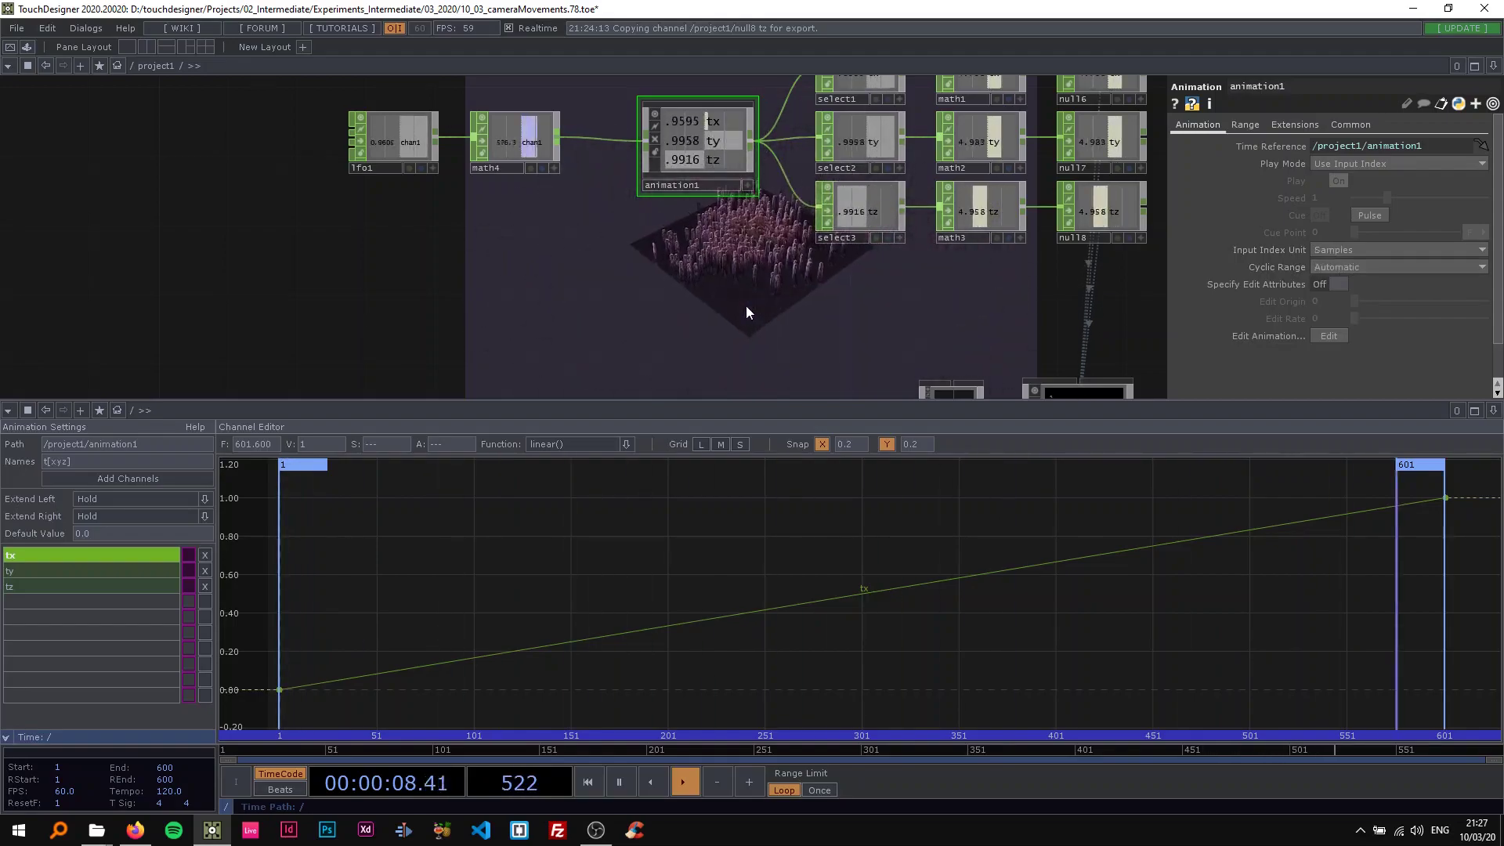
Step: Wire the sphere SOP into the geometry chain in place of the grid and save the project
scroll(745, 306, down, 2)
drag(786, 315, 396, 252)
scroll(396, 252, down, 2)
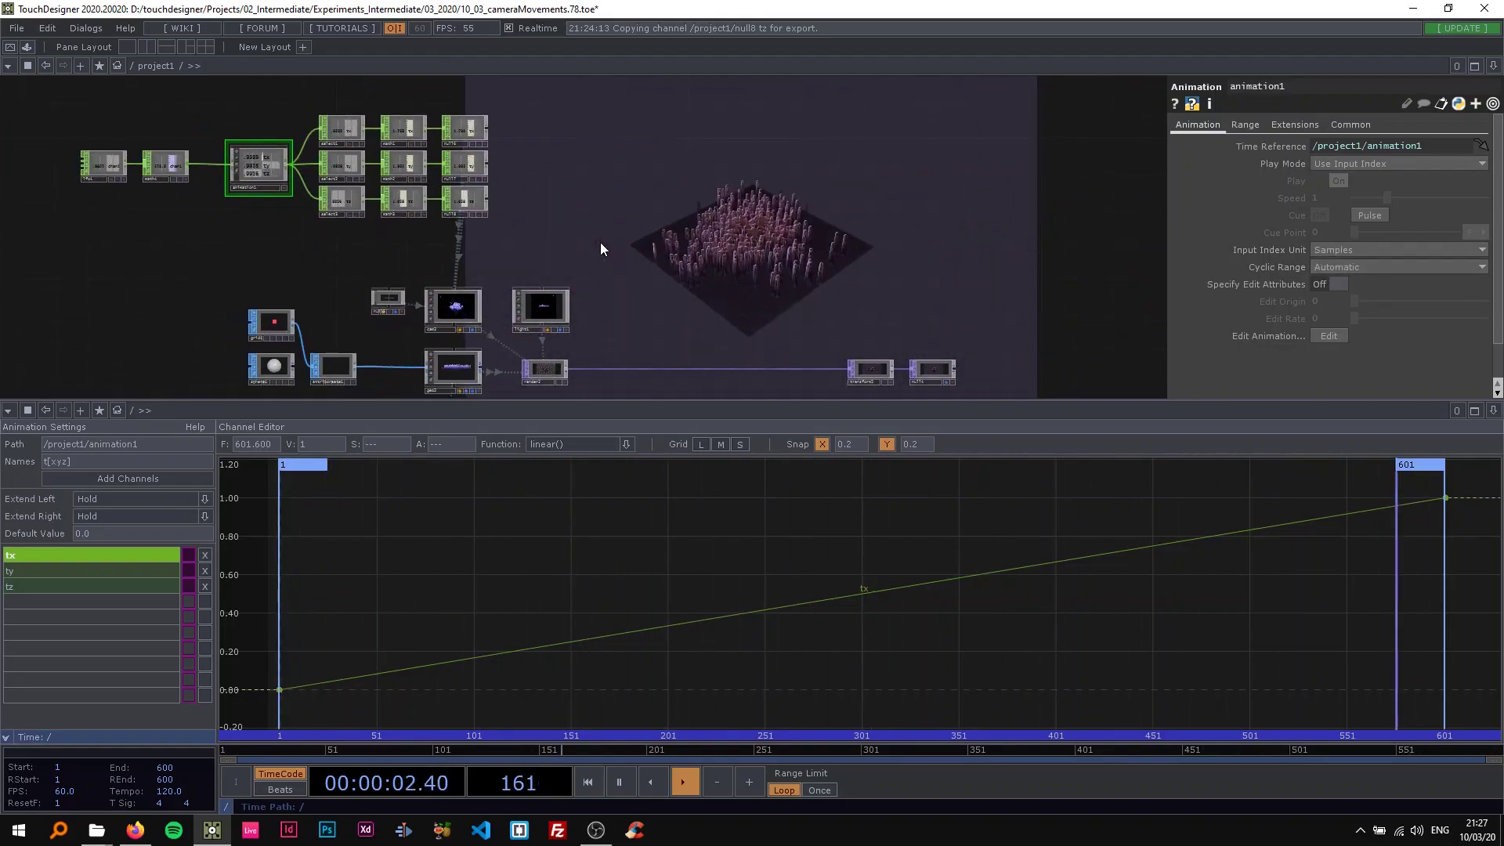
drag(295, 366, 314, 367)
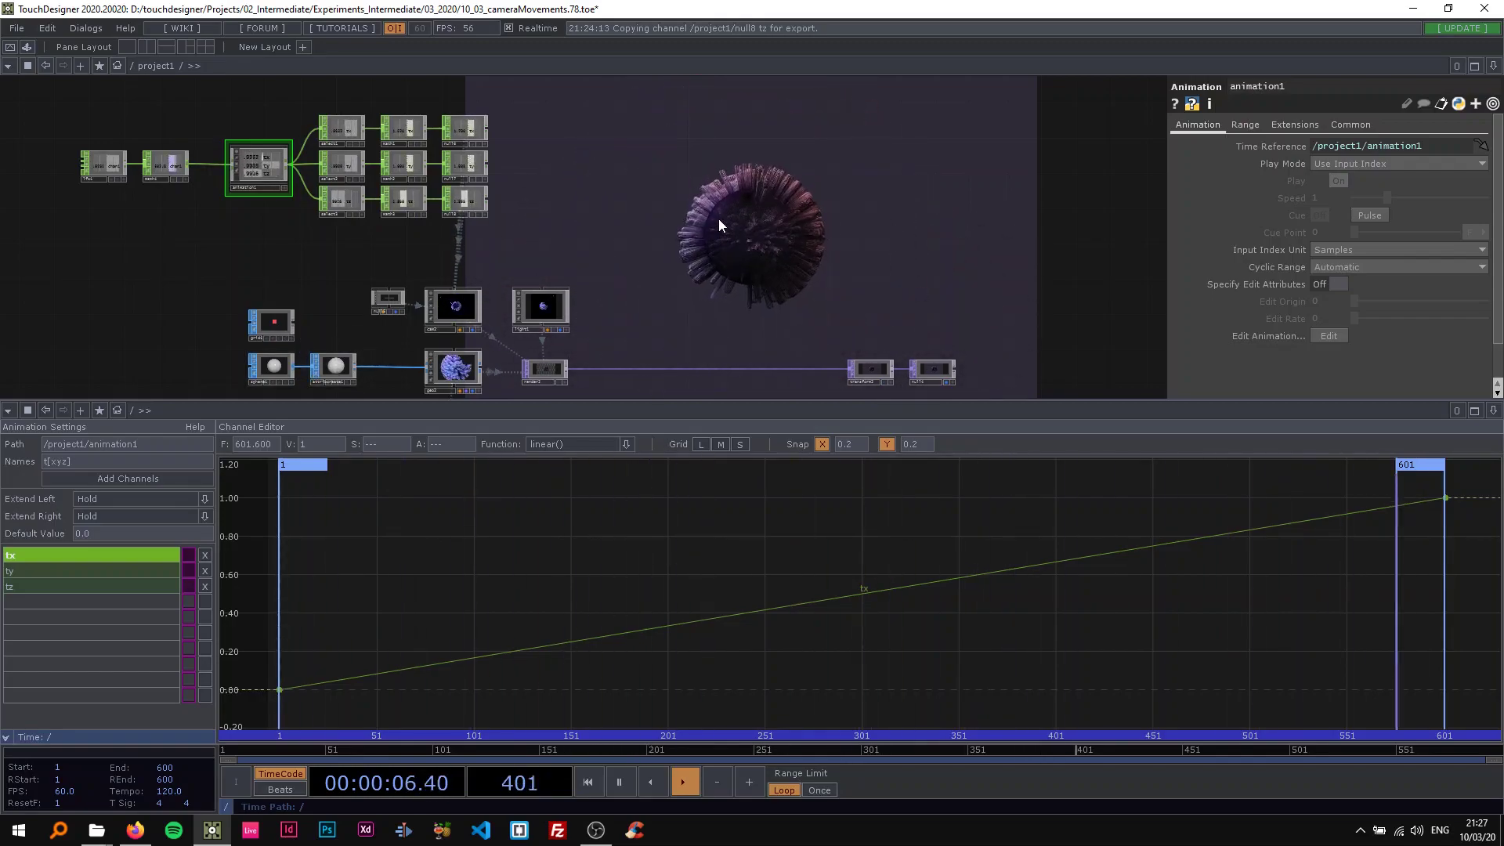
drag(669, 248, 749, 223)
key(ctrl+s)
Step: Move lfo1, math4 and animation1 together farther away from the three select CHOPs
drag(409, 247, 365, 297)
scroll(449, 234, down, 3)
scroll(423, 241, up, 3)
right_drag(225, 124, 639, 241)
drag(621, 218, 612, 166)
drag(829, 275, 971, 352)
right_drag(346, 162, 574, 256)
drag(534, 212, 447, 213)
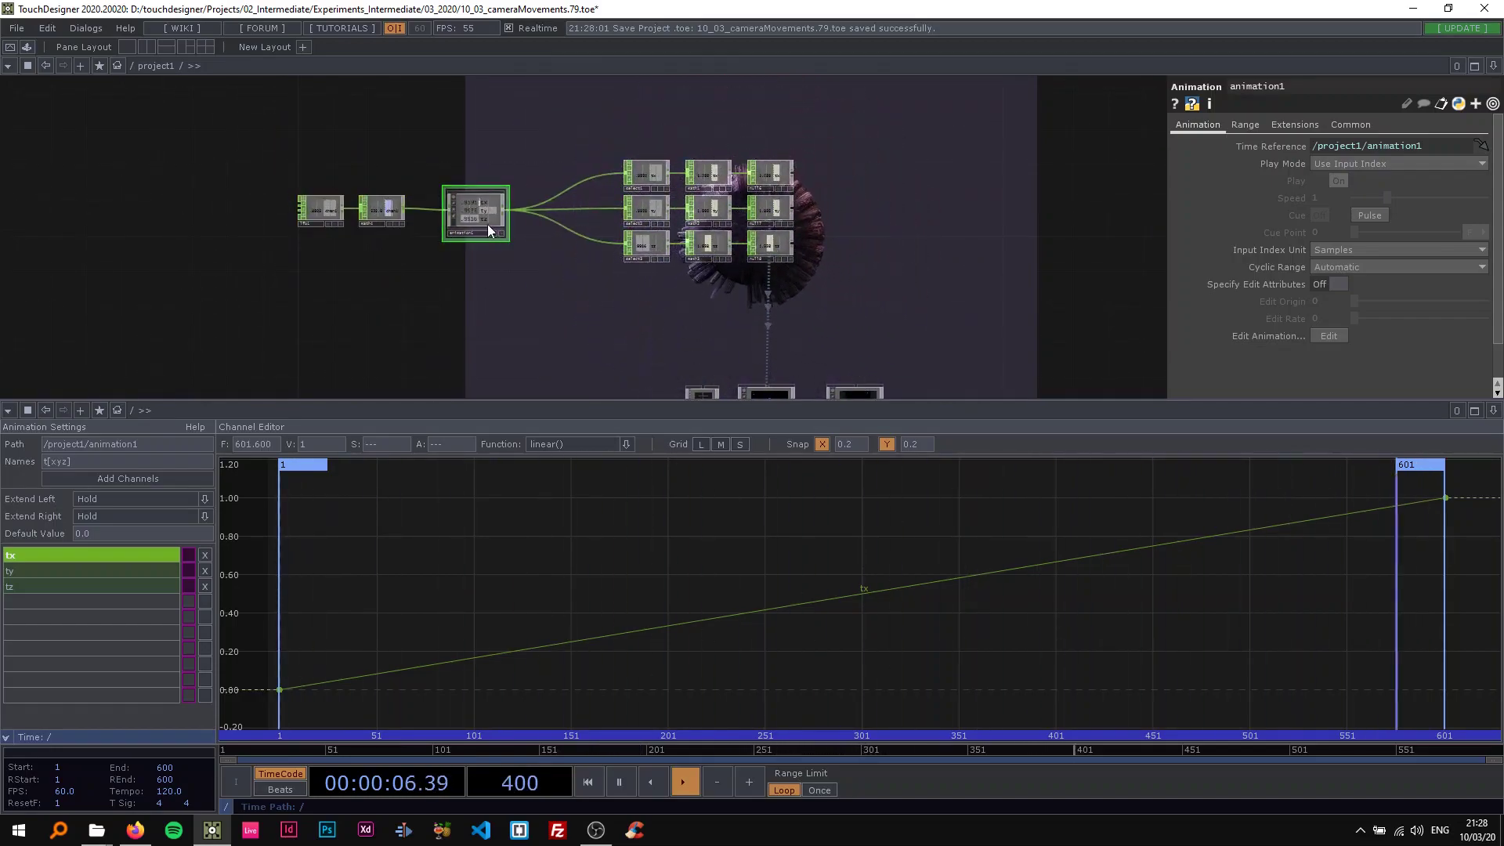
Step: Pause the timeline, change animation1's play mode to Sequential, and resume playback
scroll(462, 298, up, 2)
drag(766, 283, 848, 268)
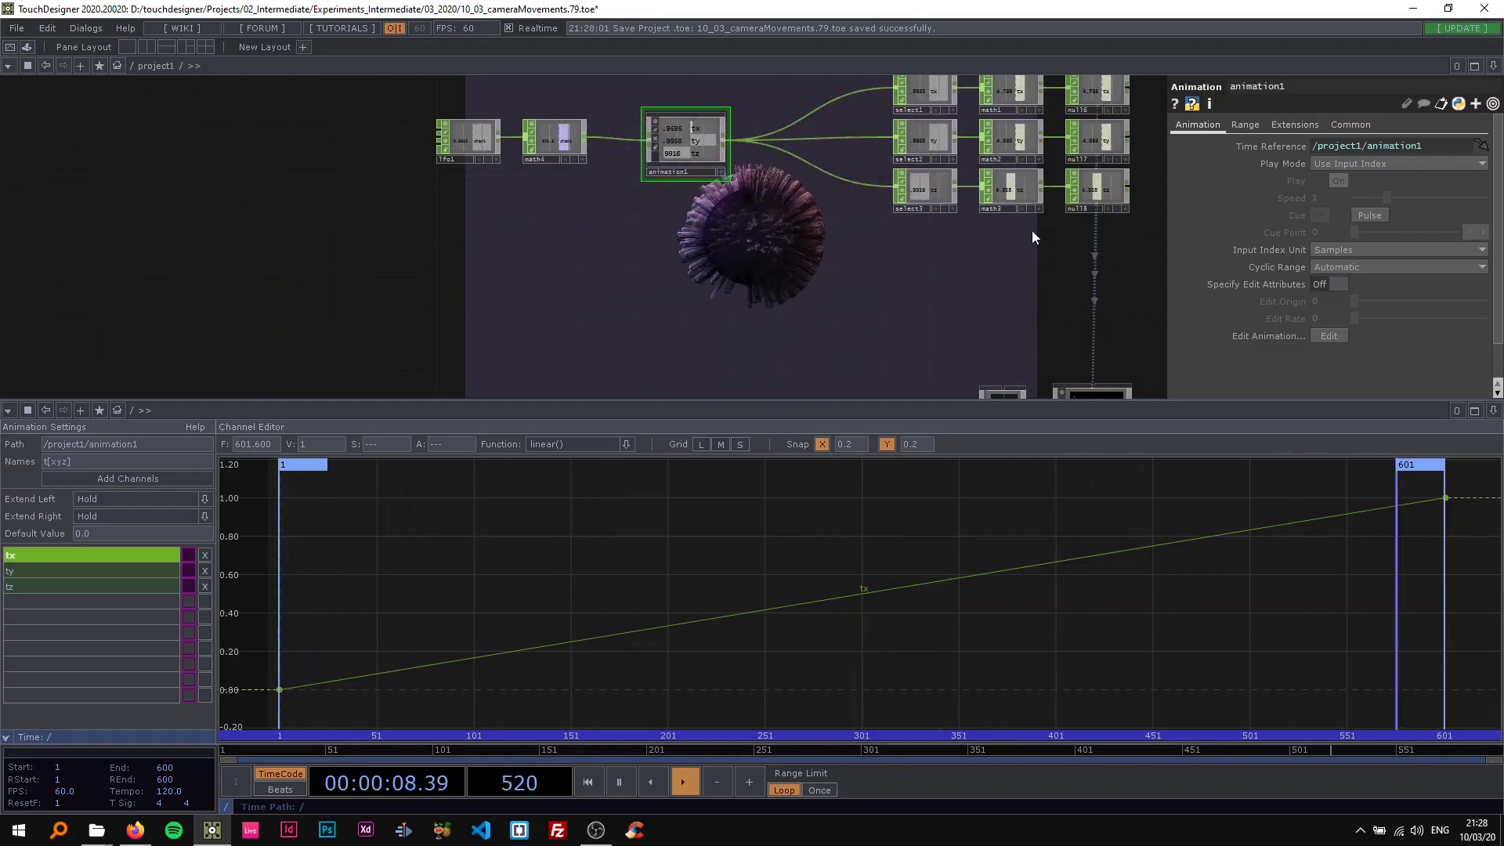
key(space)
click(1369, 166)
click(1357, 205)
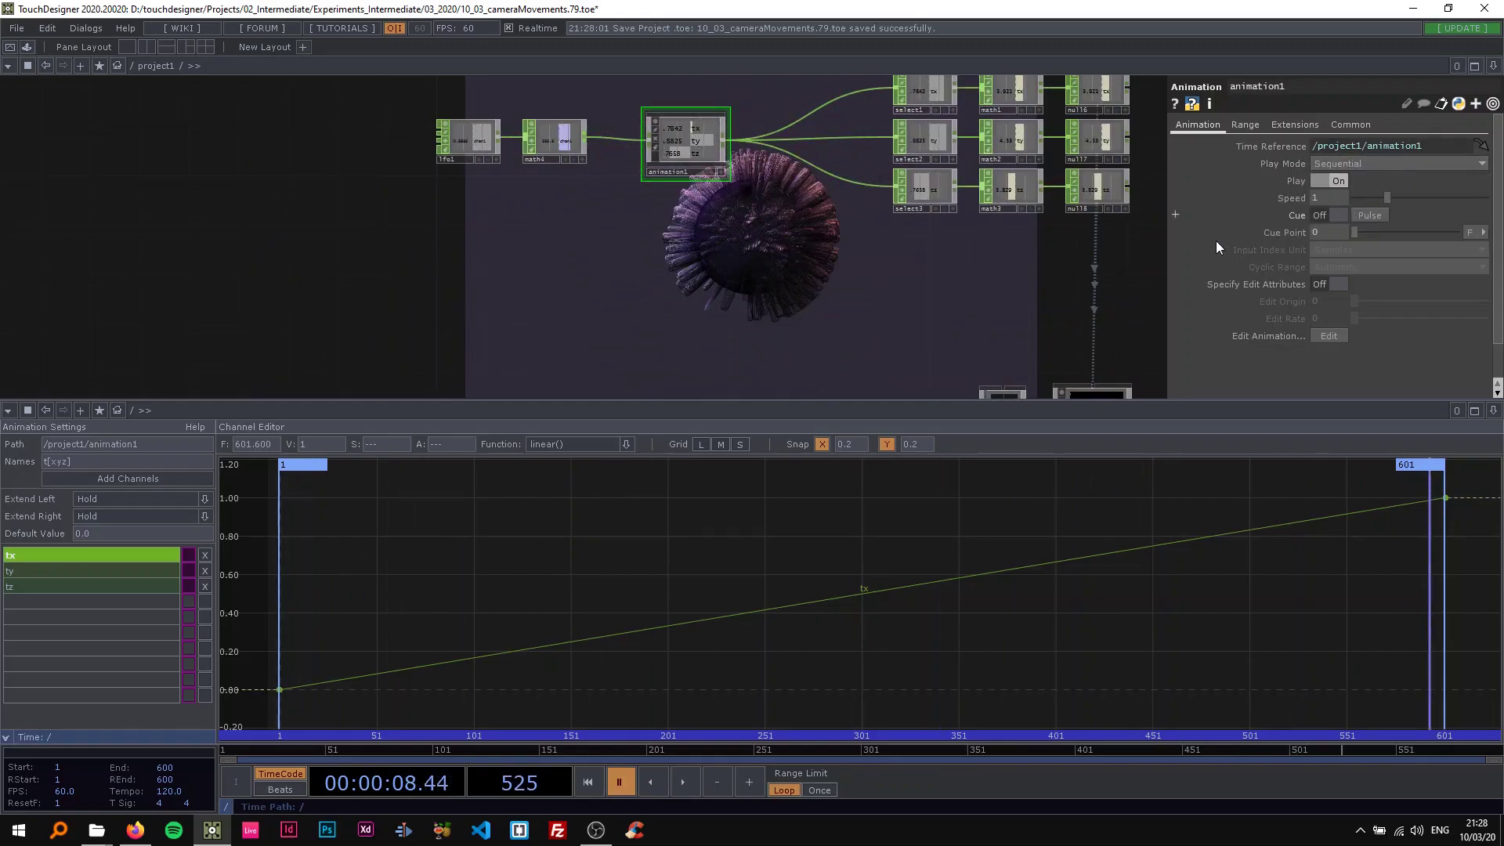
key(space)
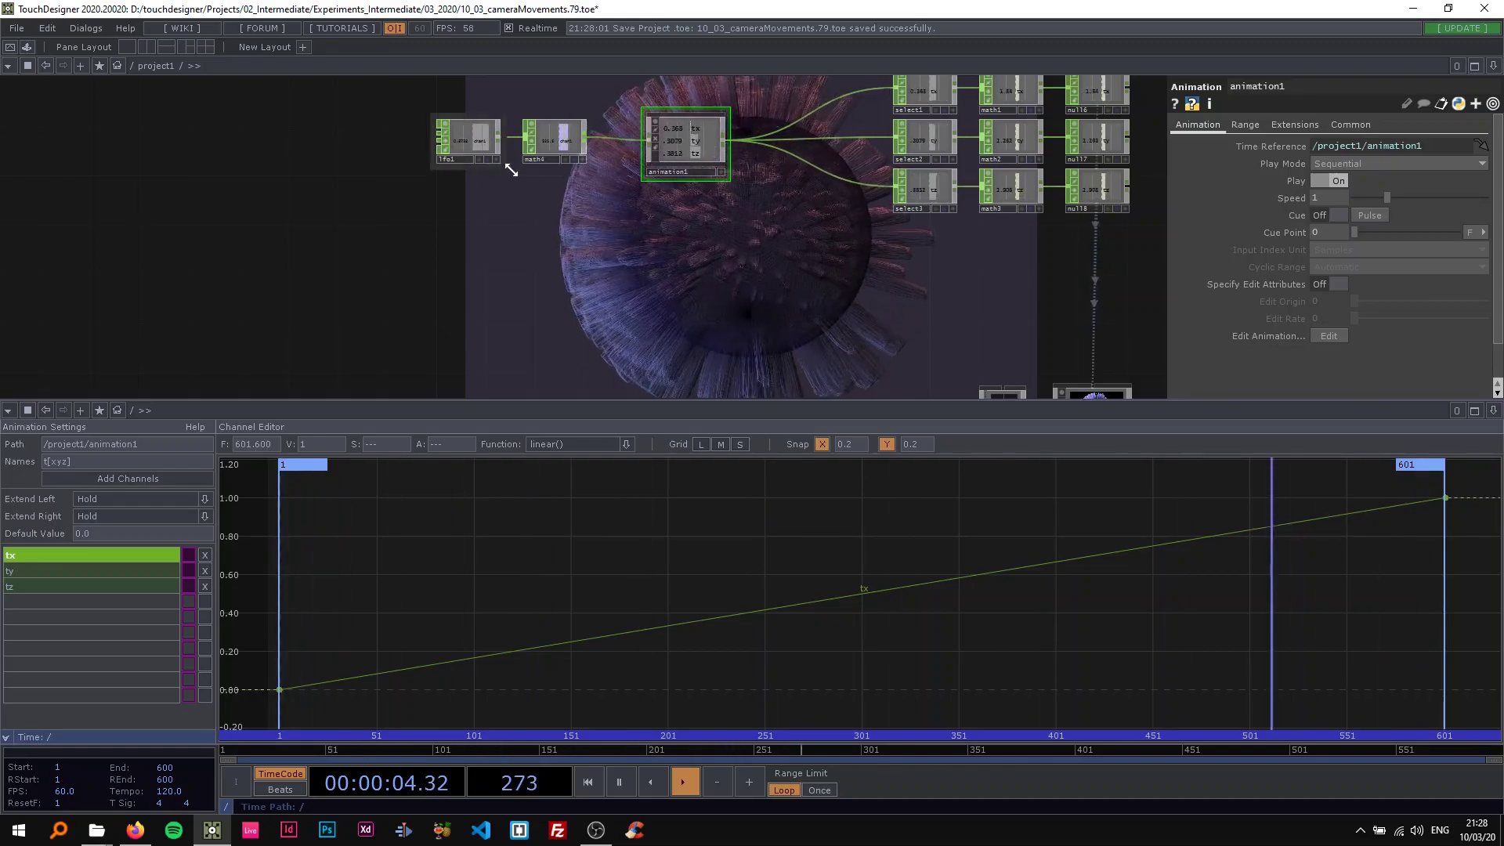
Step: Disconnect math4 from animation1 and pulse the cue of animation1
right_click(636, 136)
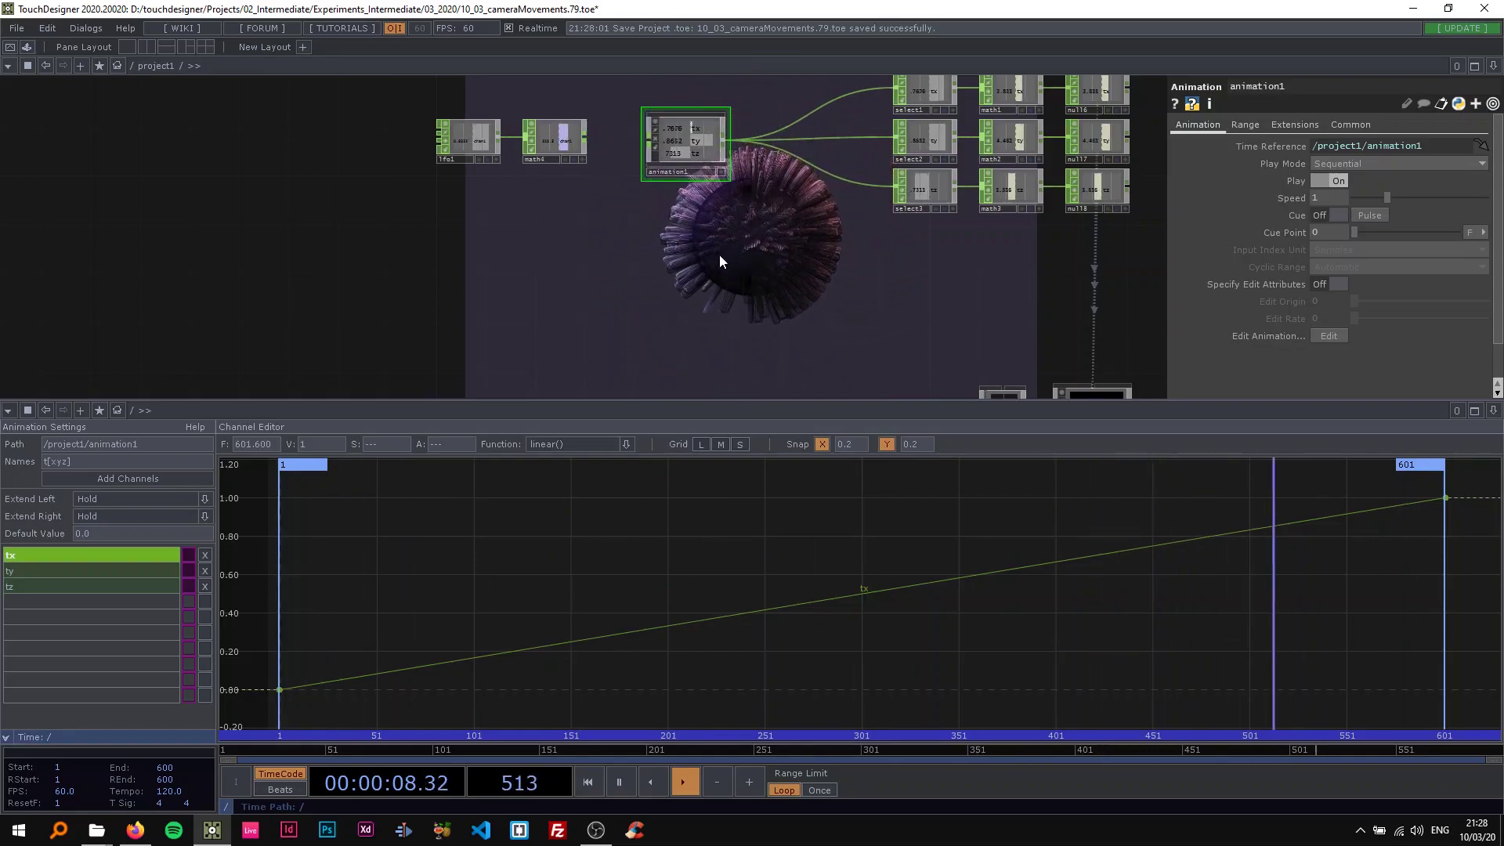
drag(1024, 278, 991, 238)
click(1369, 215)
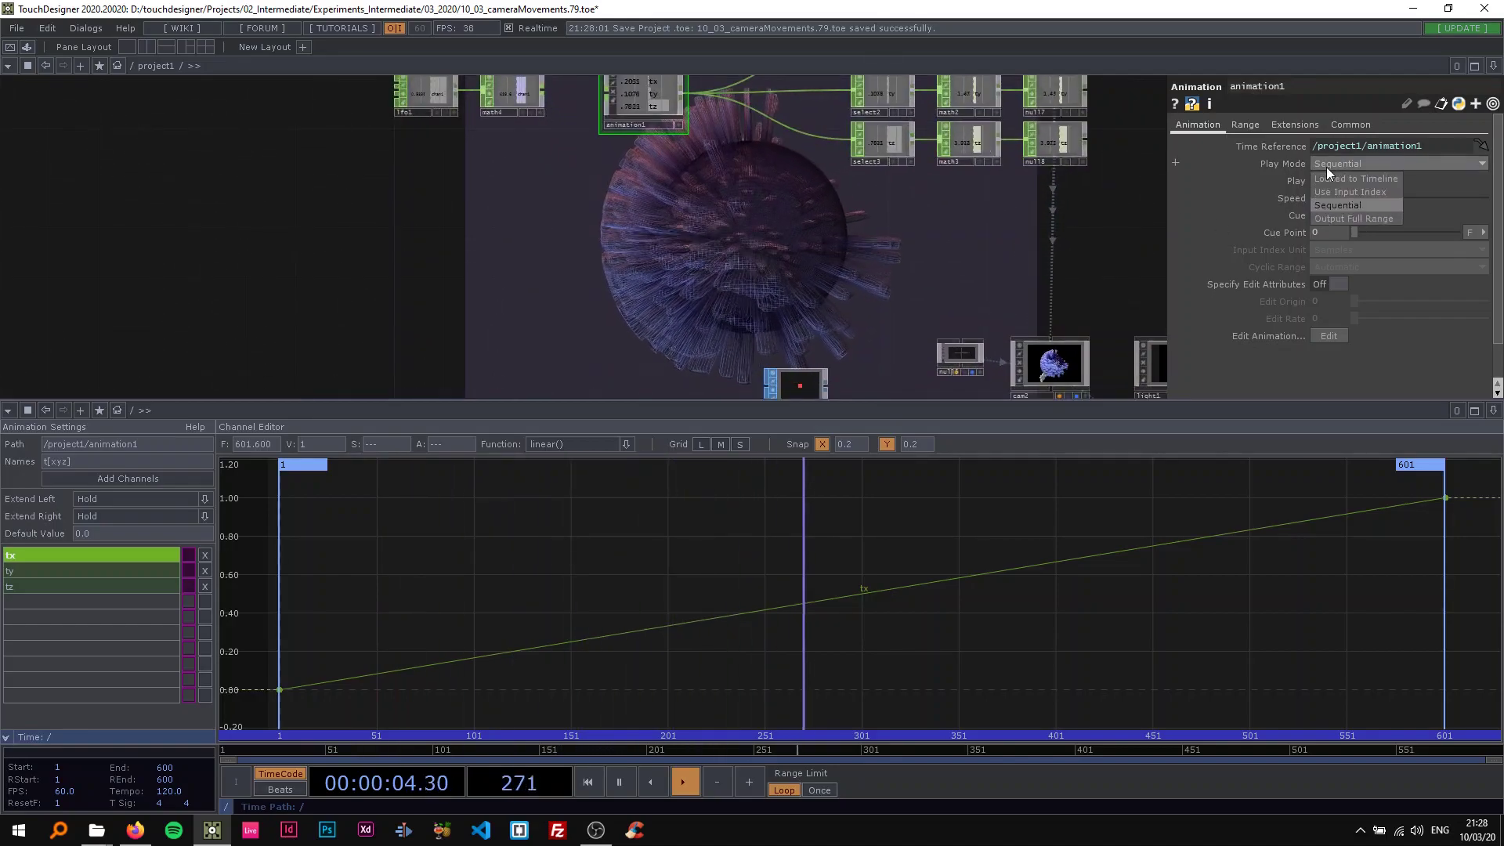
Step: Change animation1's play mode to Output Full Range and examine its tx, ty and tz curves
click(1327, 164)
click(1350, 216)
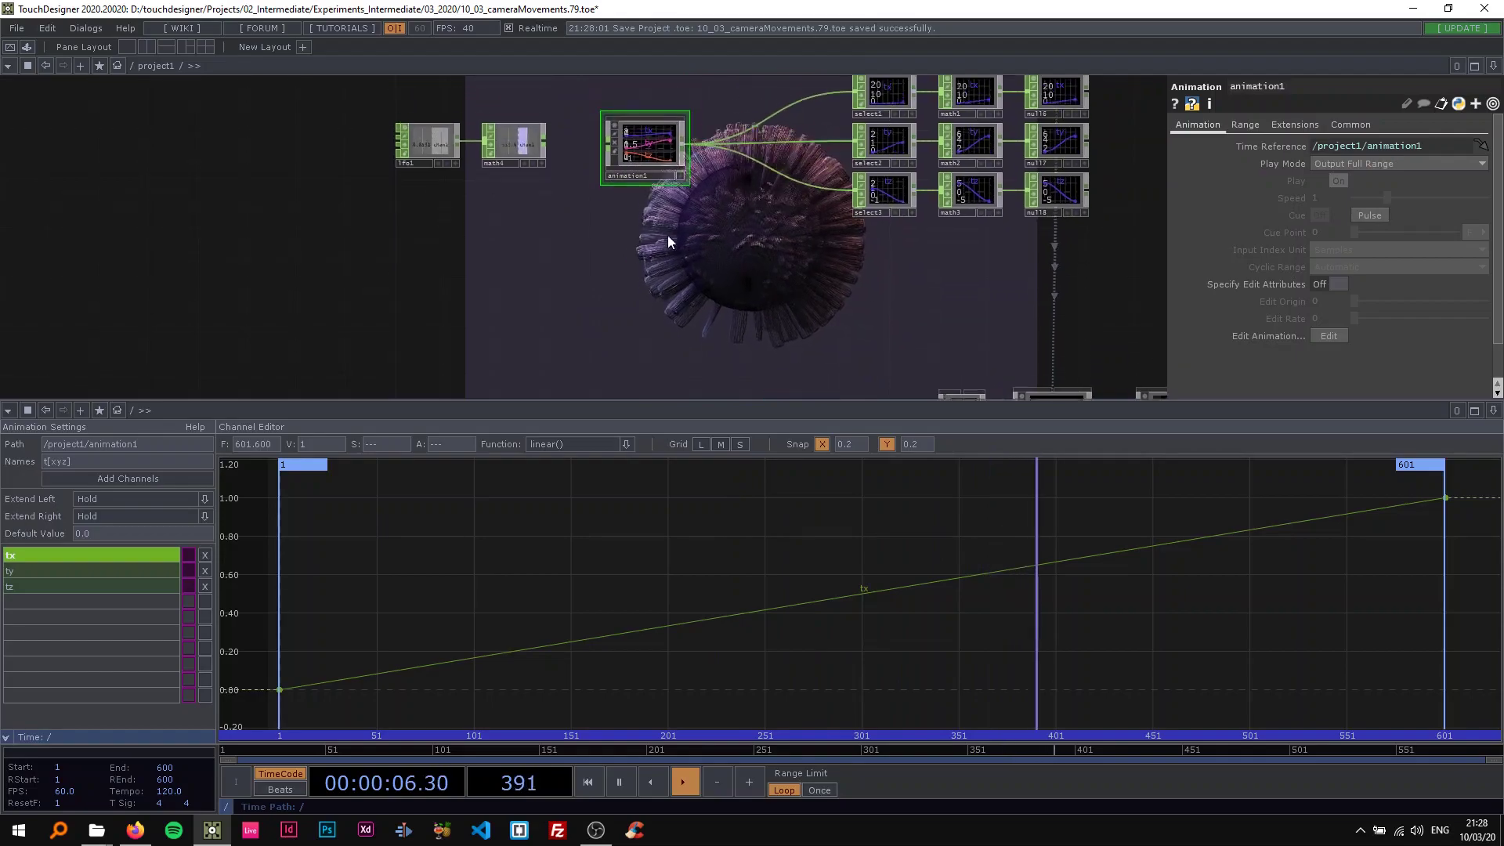
scroll(626, 212, up, 5)
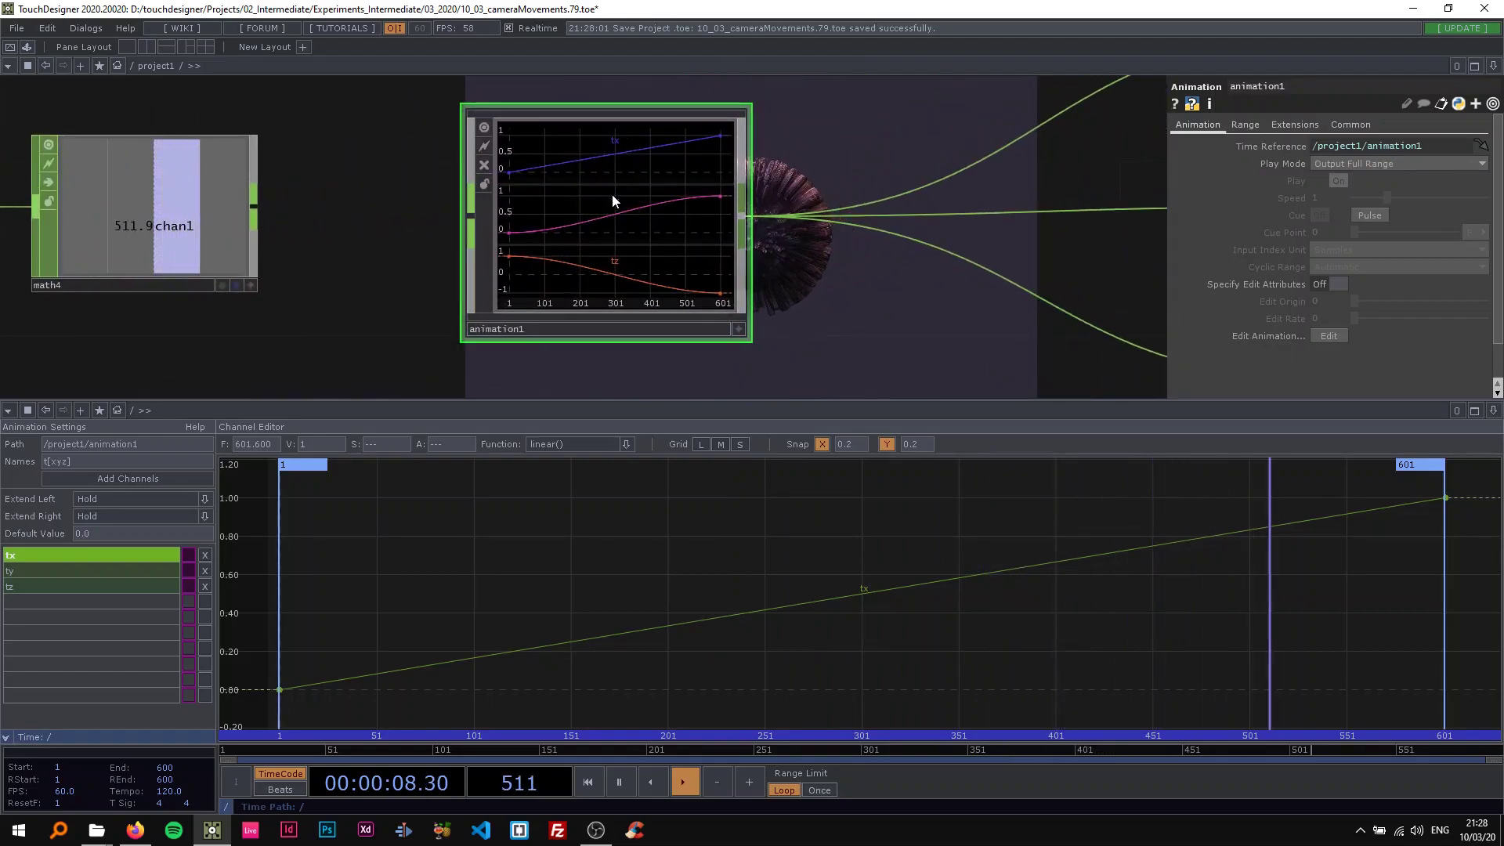
scroll(625, 282, down, 2)
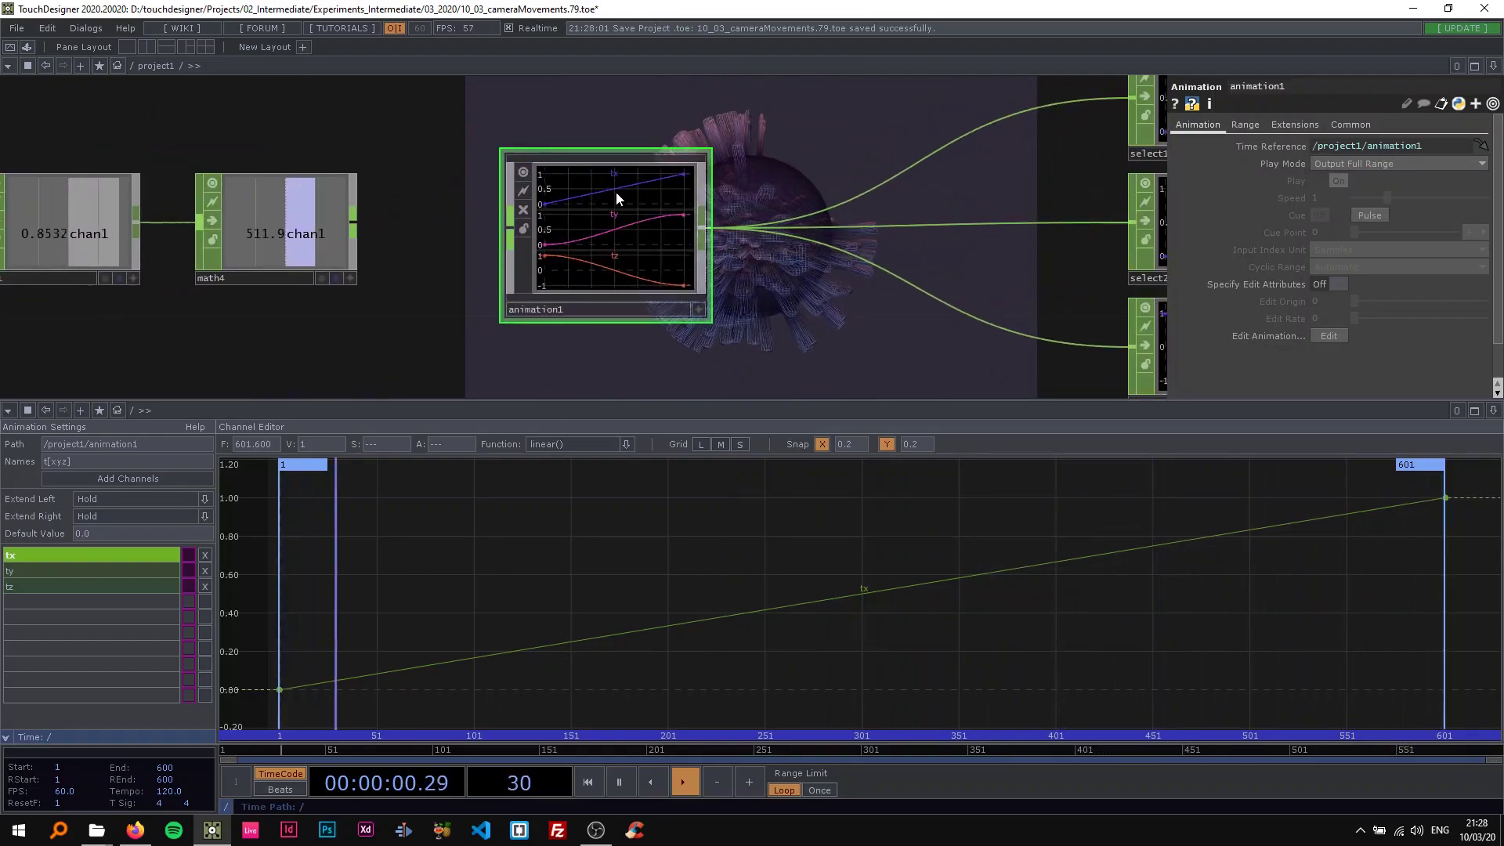
scroll(614, 271, down, 7)
drag(749, 301, 777, 150)
scroll(713, 104, up, 1)
Step: Return animation1's play mode to Use Input Index and reconnect math4 to its input
click(1403, 159)
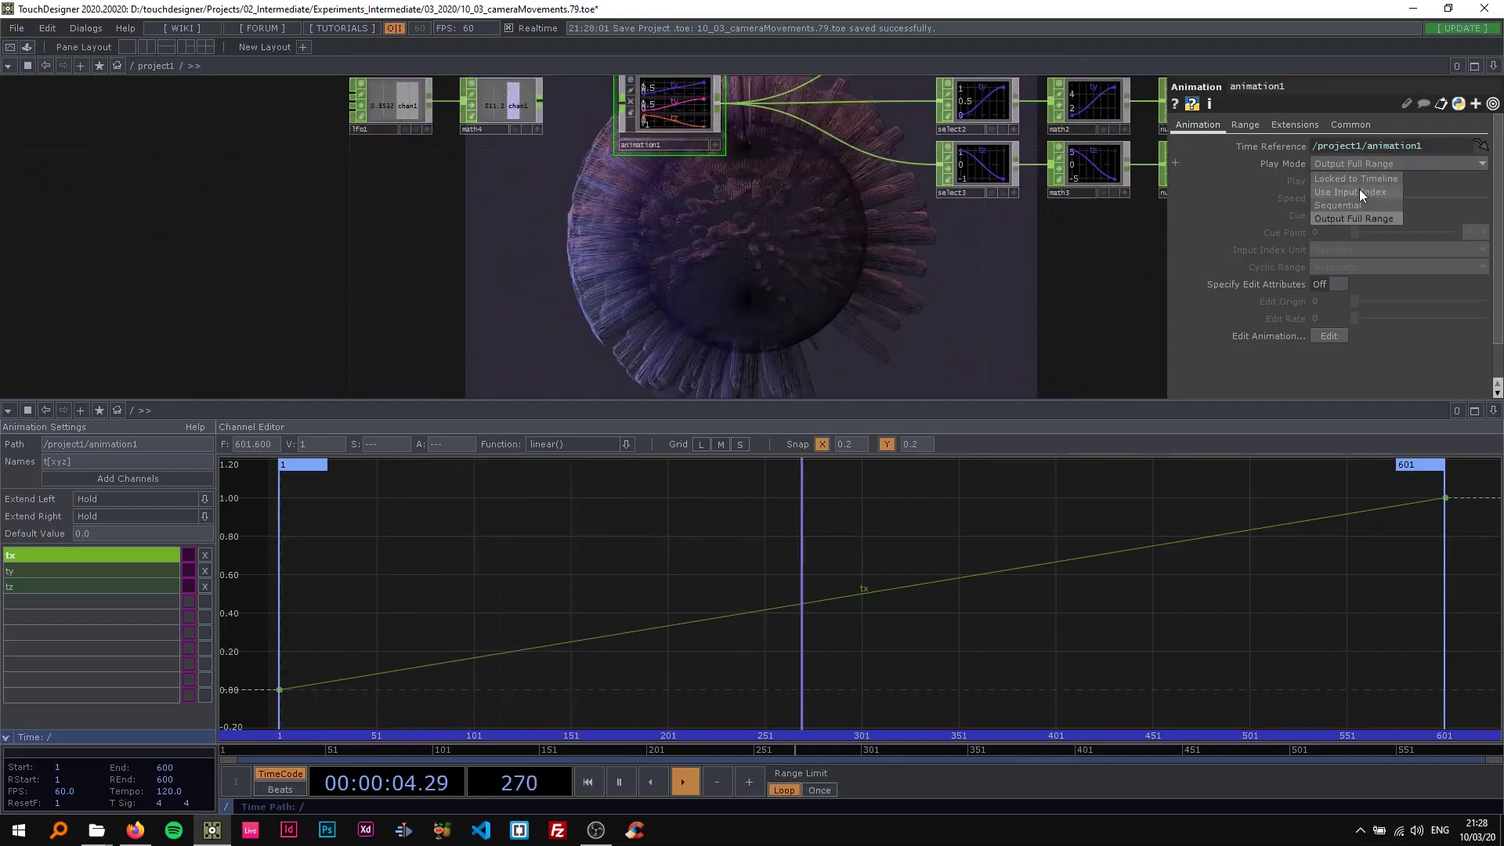
click(1359, 189)
scroll(843, 279, down, 3)
scroll(613, 130, up, 3)
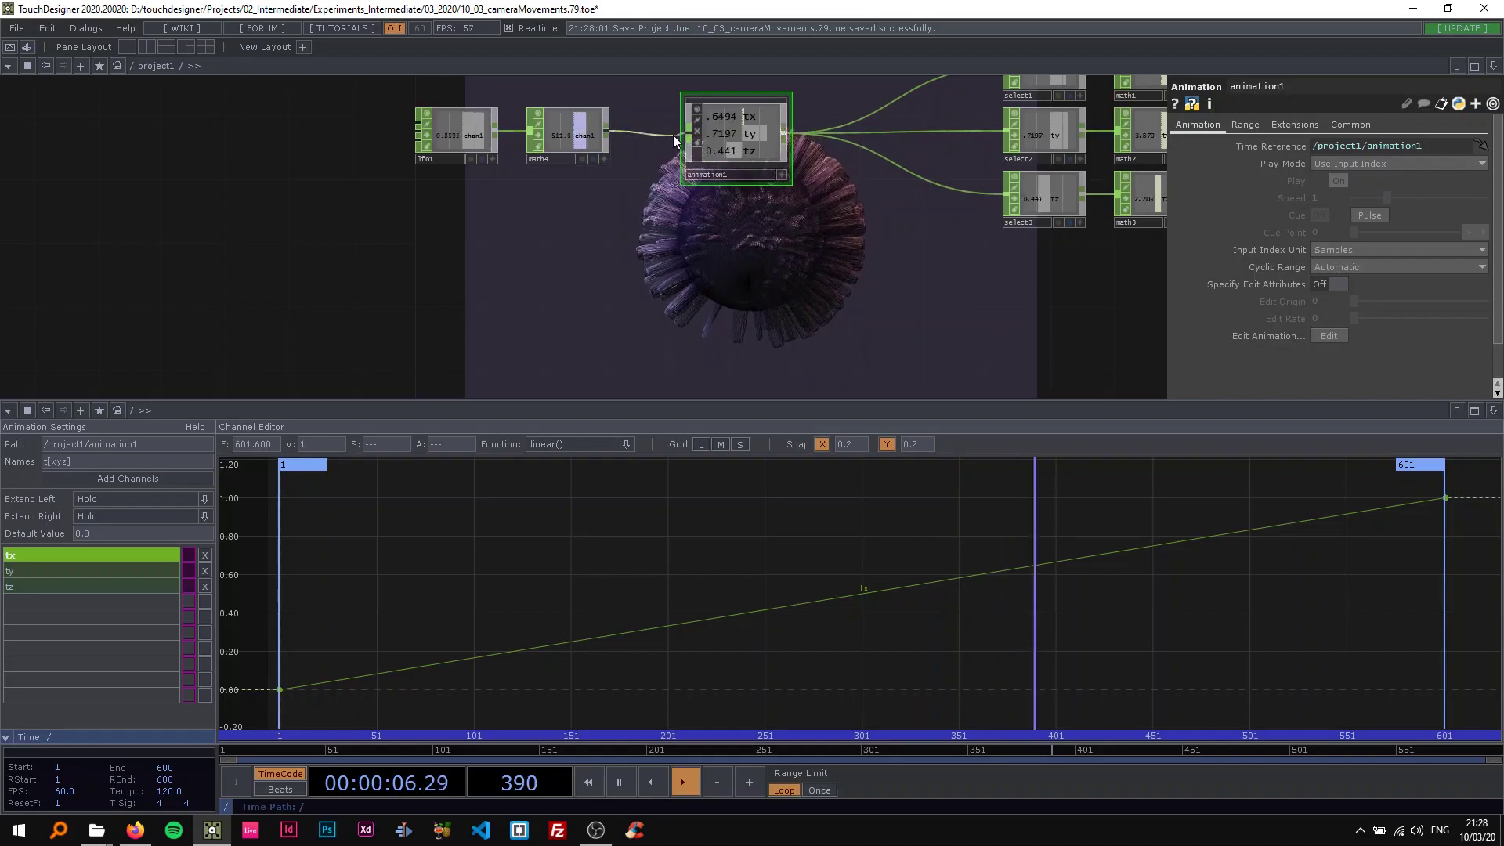
Step: Set the frequency of lfo1 to 0.3 and save the project
drag(840, 308, 579, 172)
scroll(692, 274, down, 3)
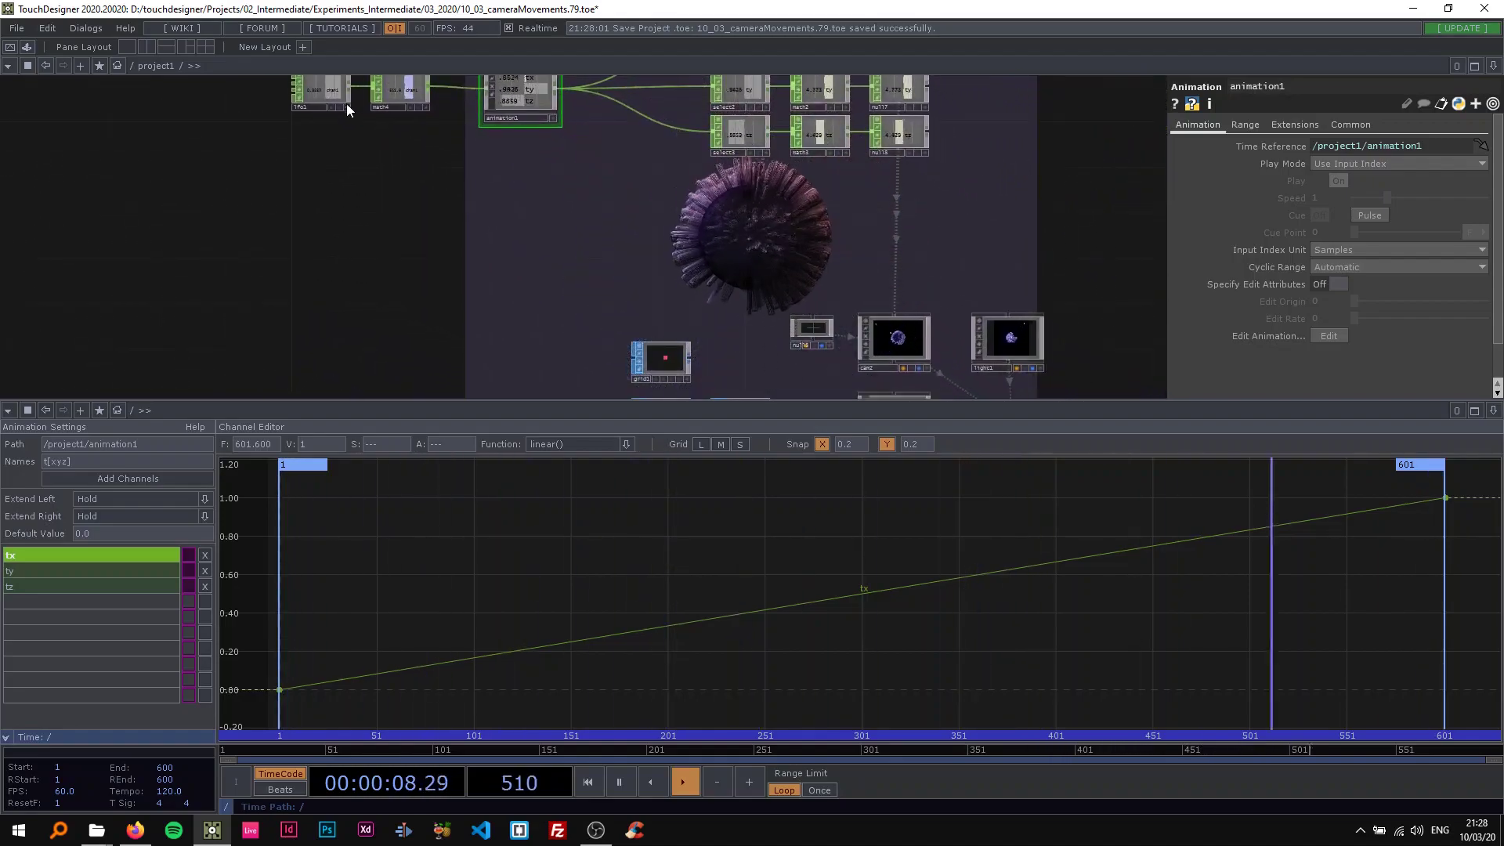
click(332, 94)
text(3)
key(Return)
drag(735, 242, 547, 238)
key(ctrl+s)
key(h)
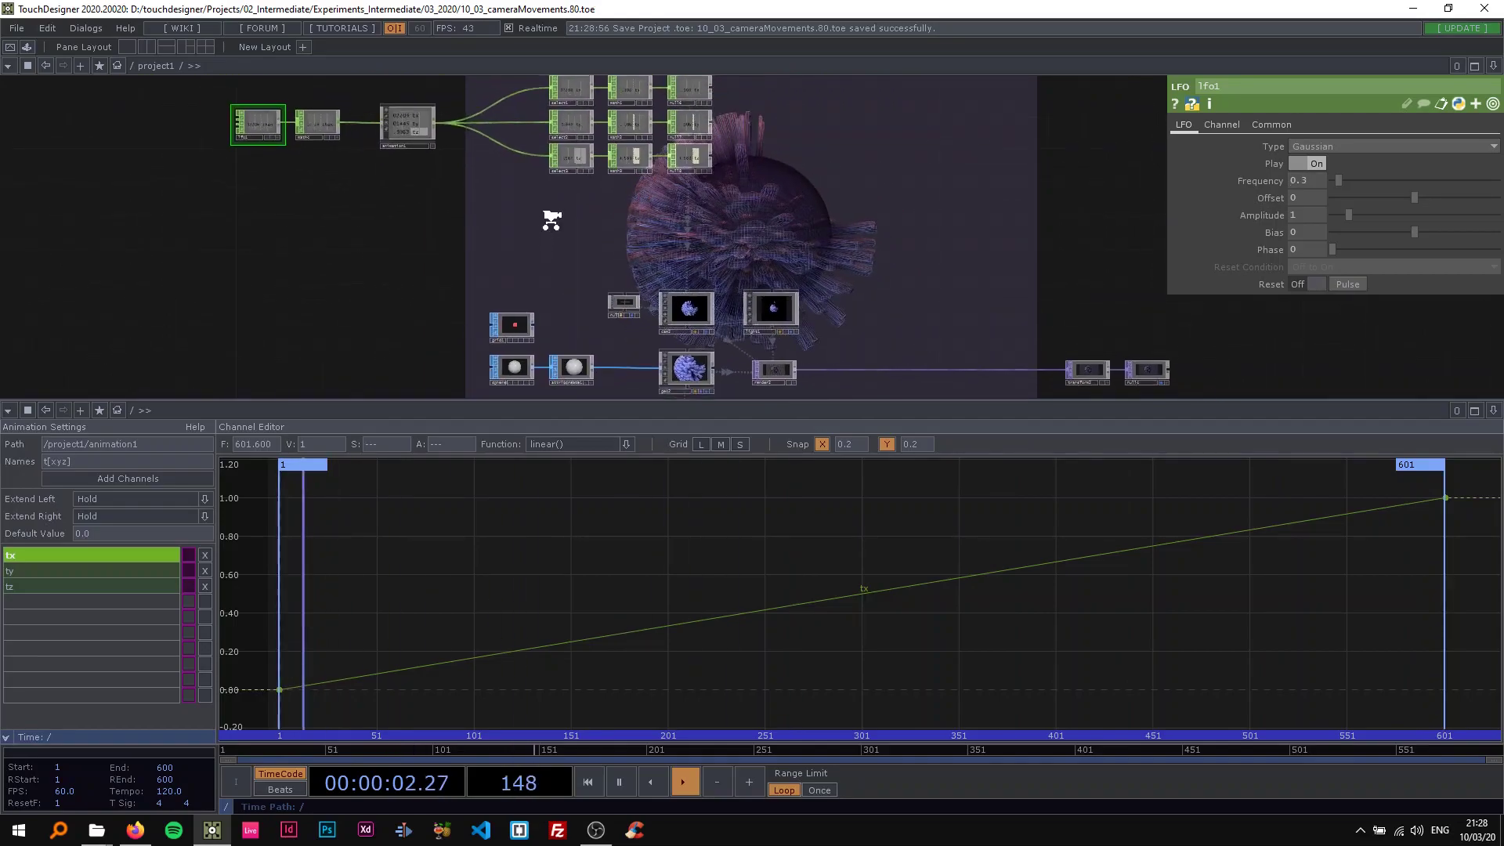
Step: Shift lfo1 and math4 to make room, and insert a Switch CHOP between animation1 and the three select CHOPs
drag(692, 221, 598, 206)
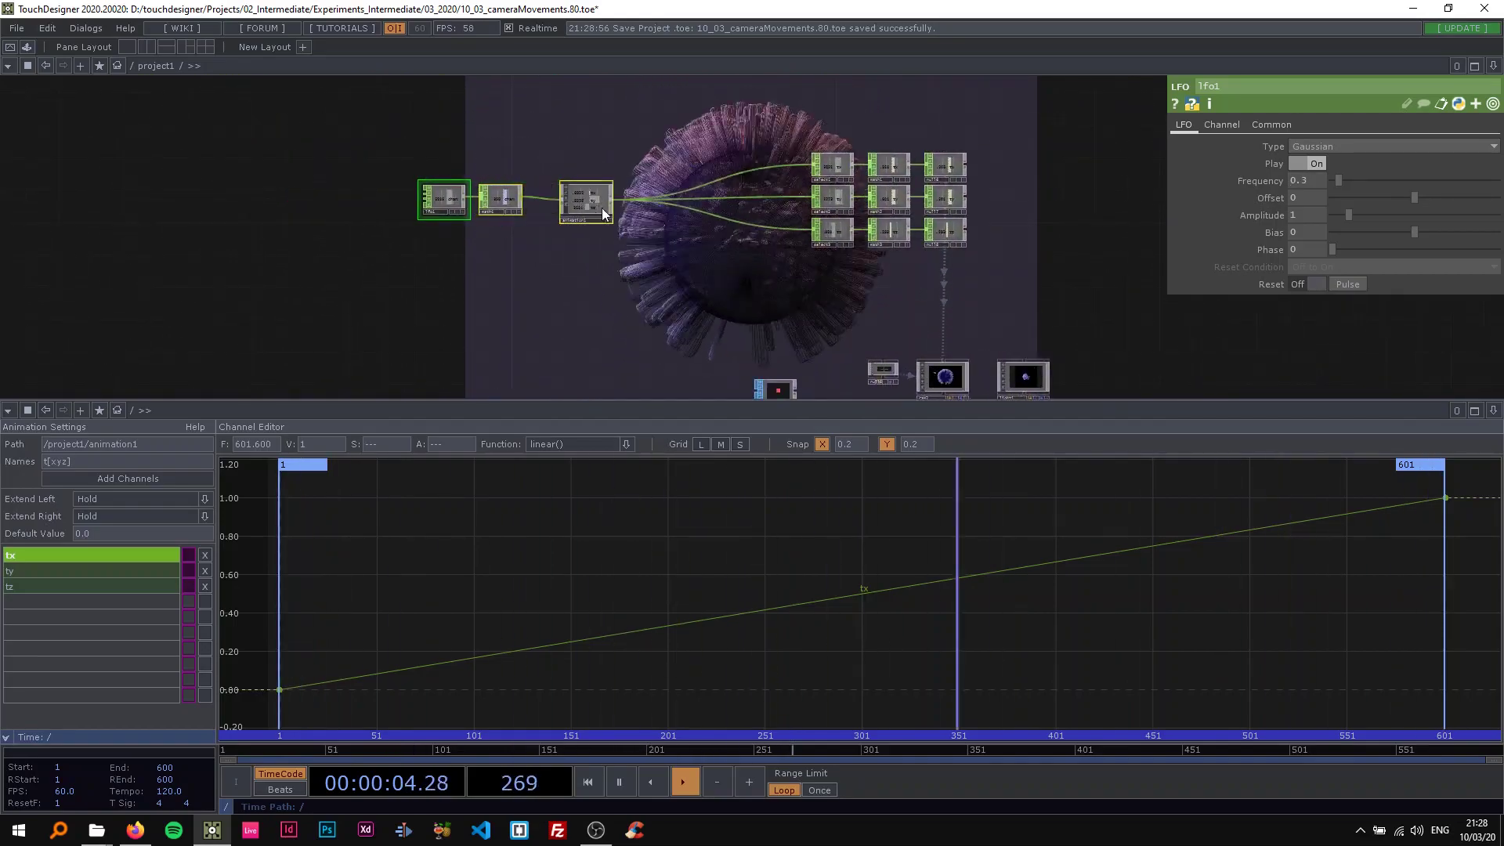
scroll(664, 228, up, 5)
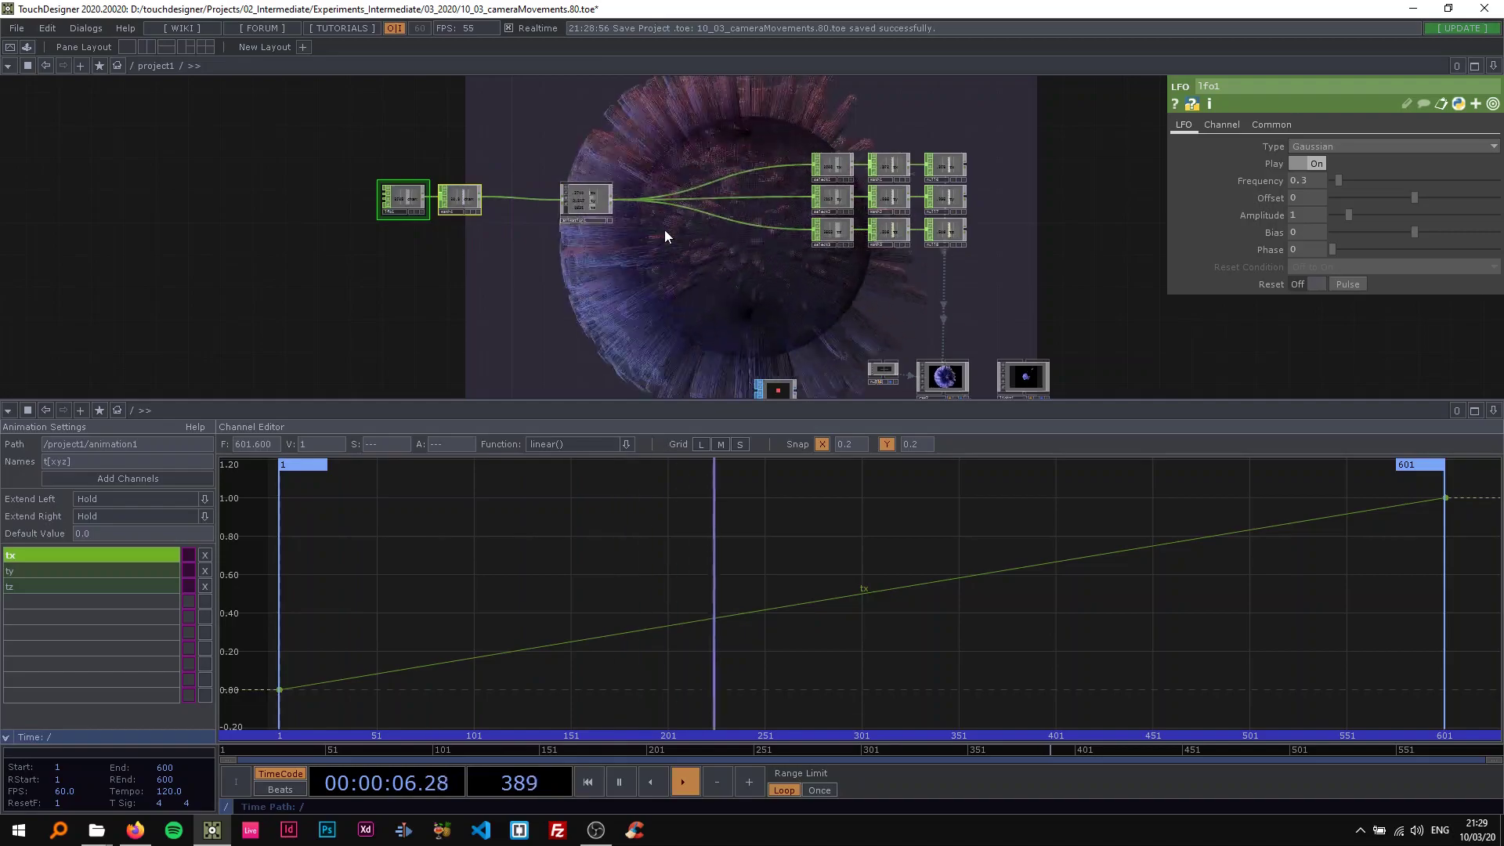
click(576, 196)
drag(597, 208, 425, 134)
right_click(426, 135)
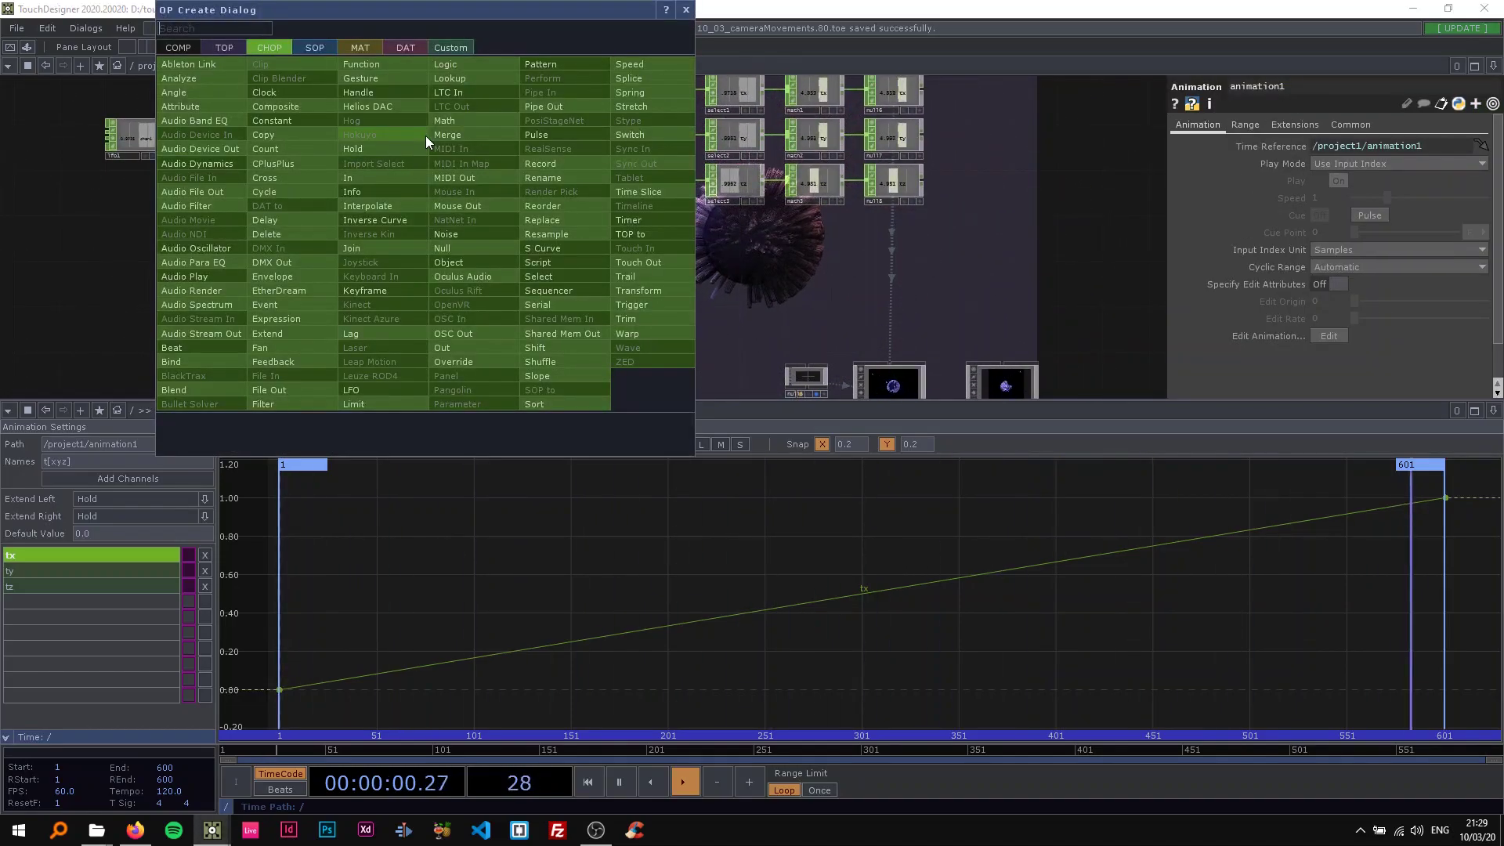
click(635, 130)
click(496, 137)
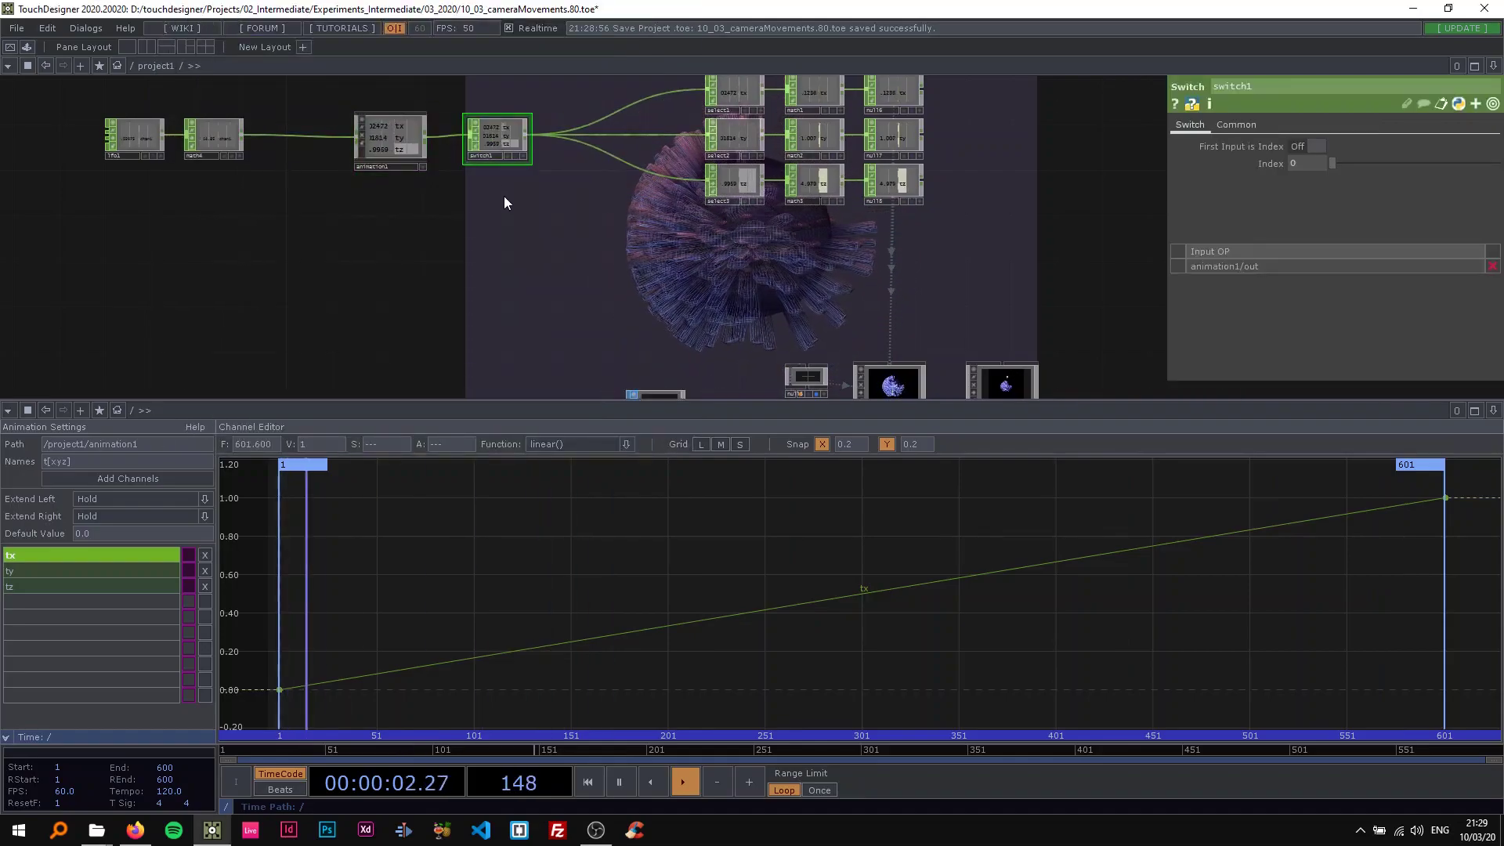
Step: Move animation1 above the chain, duplicate it underneath, and connect the copy as a second input of switch1
drag(430, 175, 652, 213)
scroll(651, 209, up, 3)
drag(756, 168, 816, 188)
drag(581, 151, 581, 120)
scroll(615, 195, down, 3)
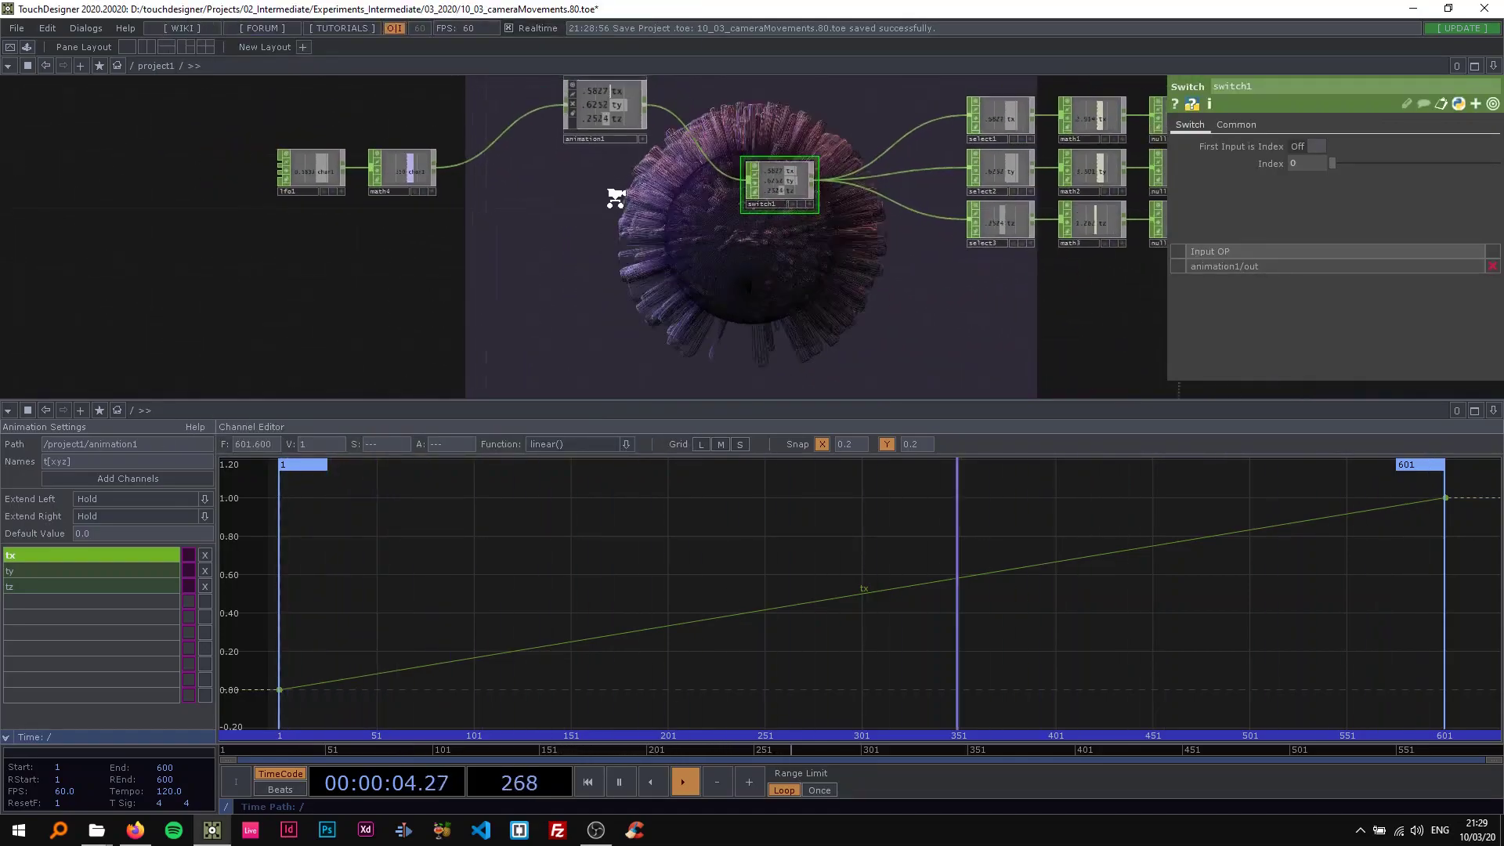
click(587, 129)
key(ctrl+c)
key(ctrl+v)
drag(626, 186, 715, 192)
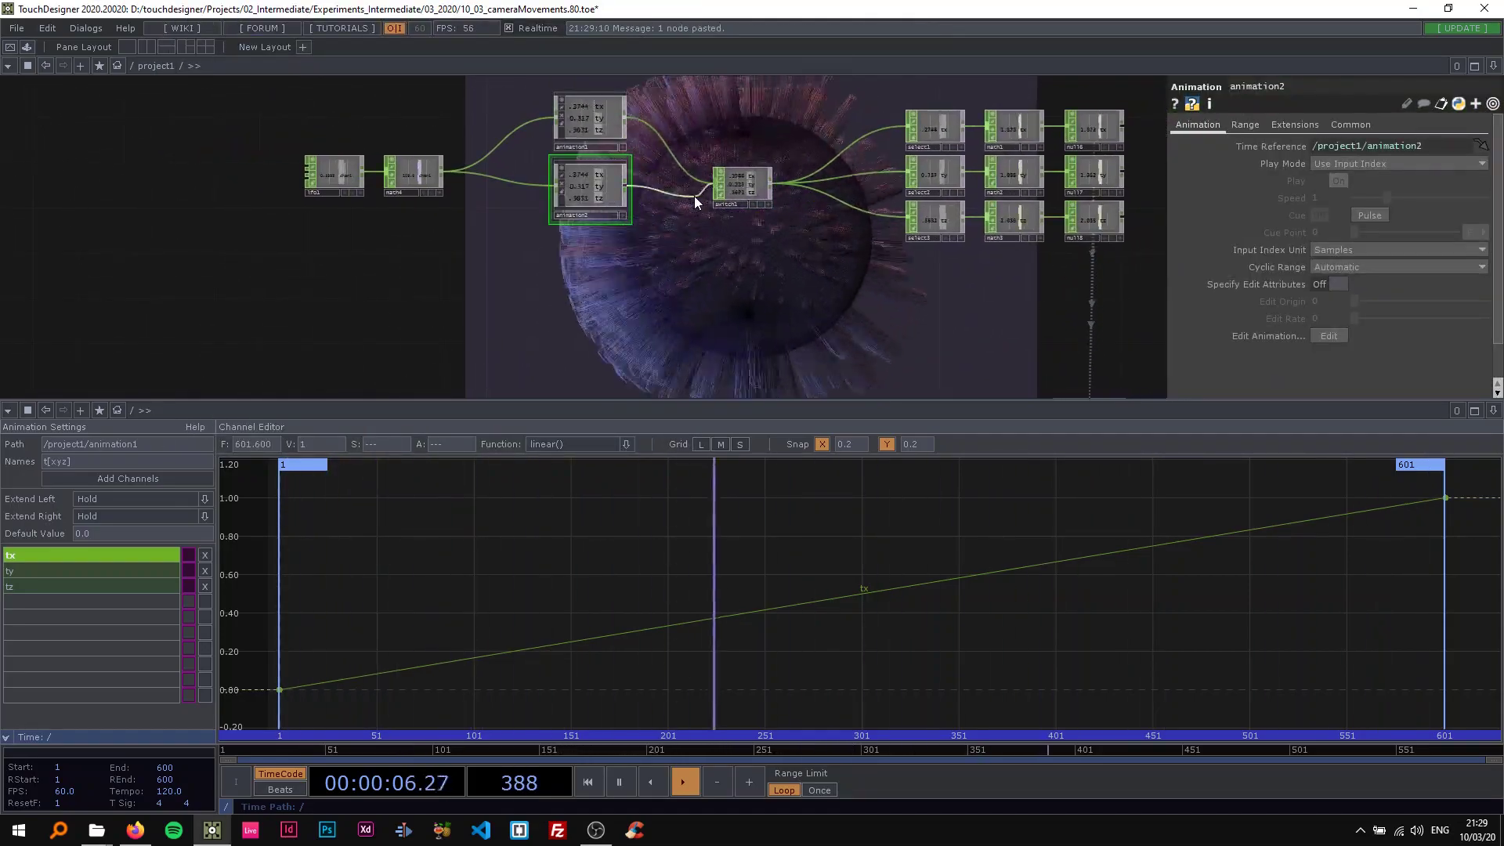
drag(603, 126, 603, 100)
drag(592, 201, 594, 177)
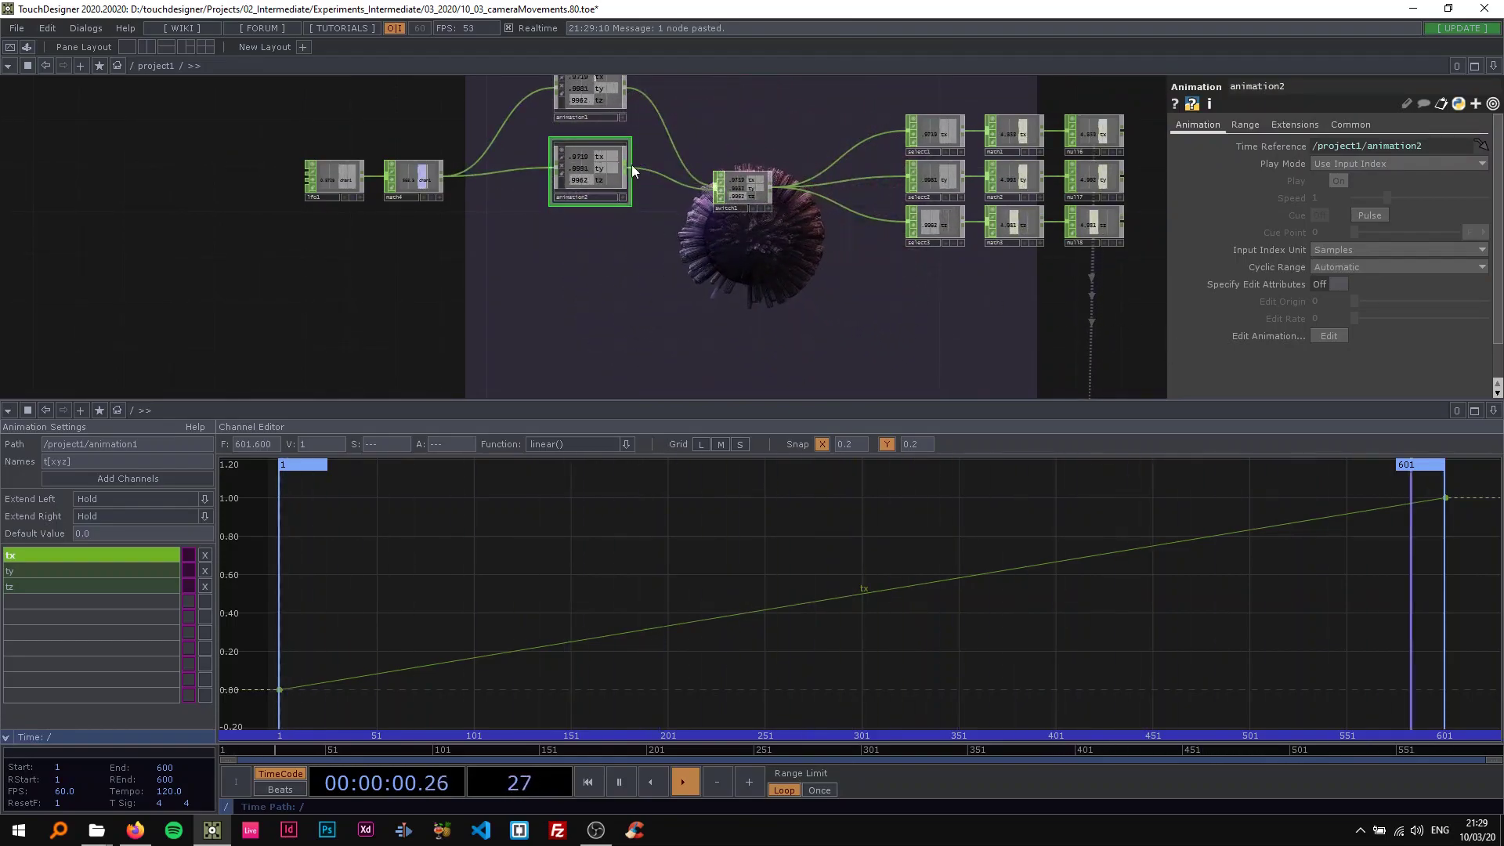
Step: Open animation2 for channel editing, raise the first tx keyframe to 0.8, and set its function to ease()
click(1323, 335)
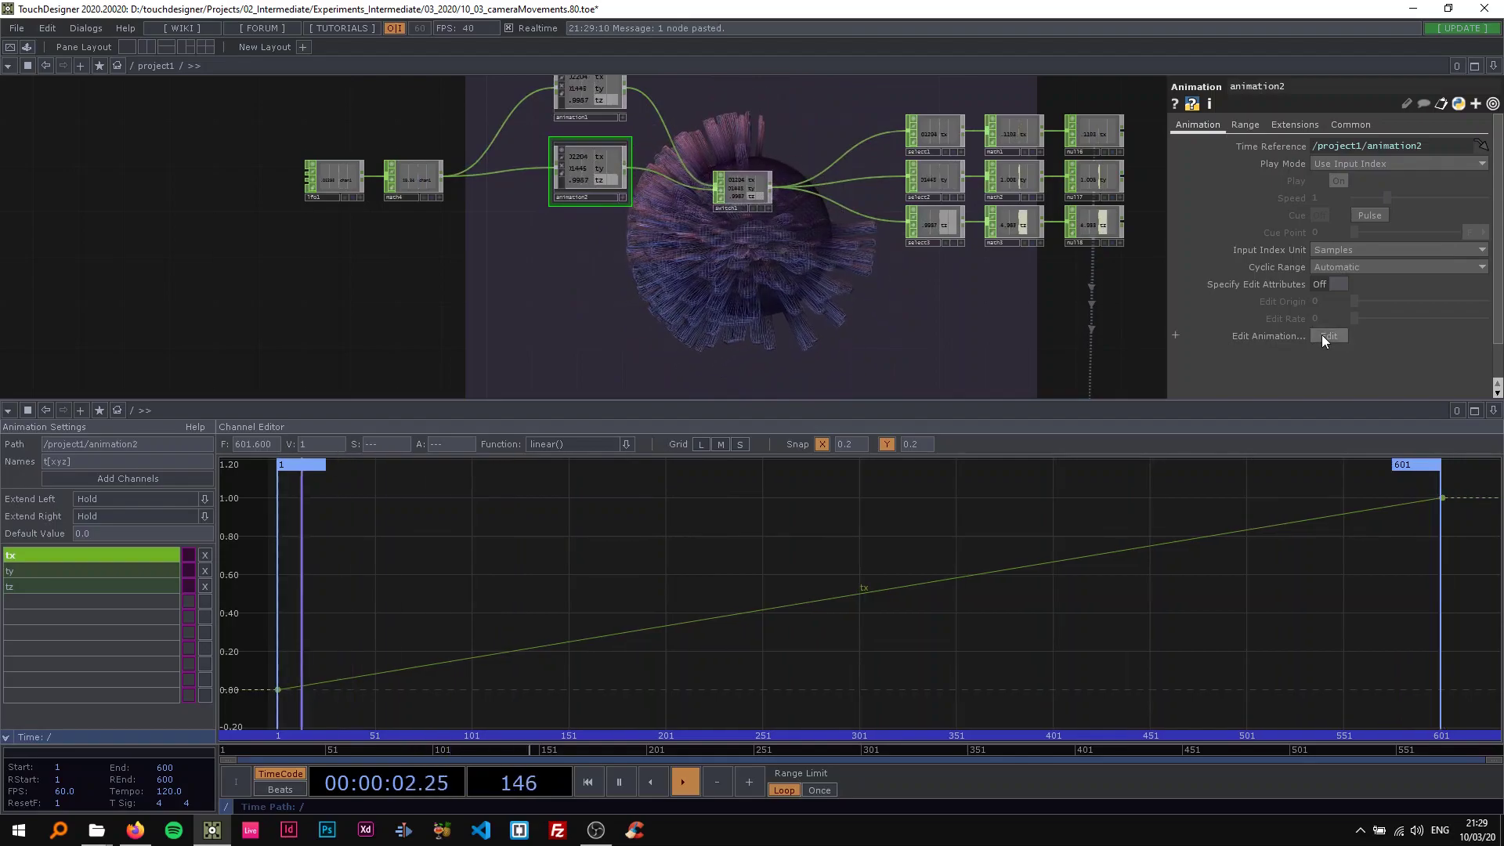
drag(282, 693, 289, 535)
click(626, 444)
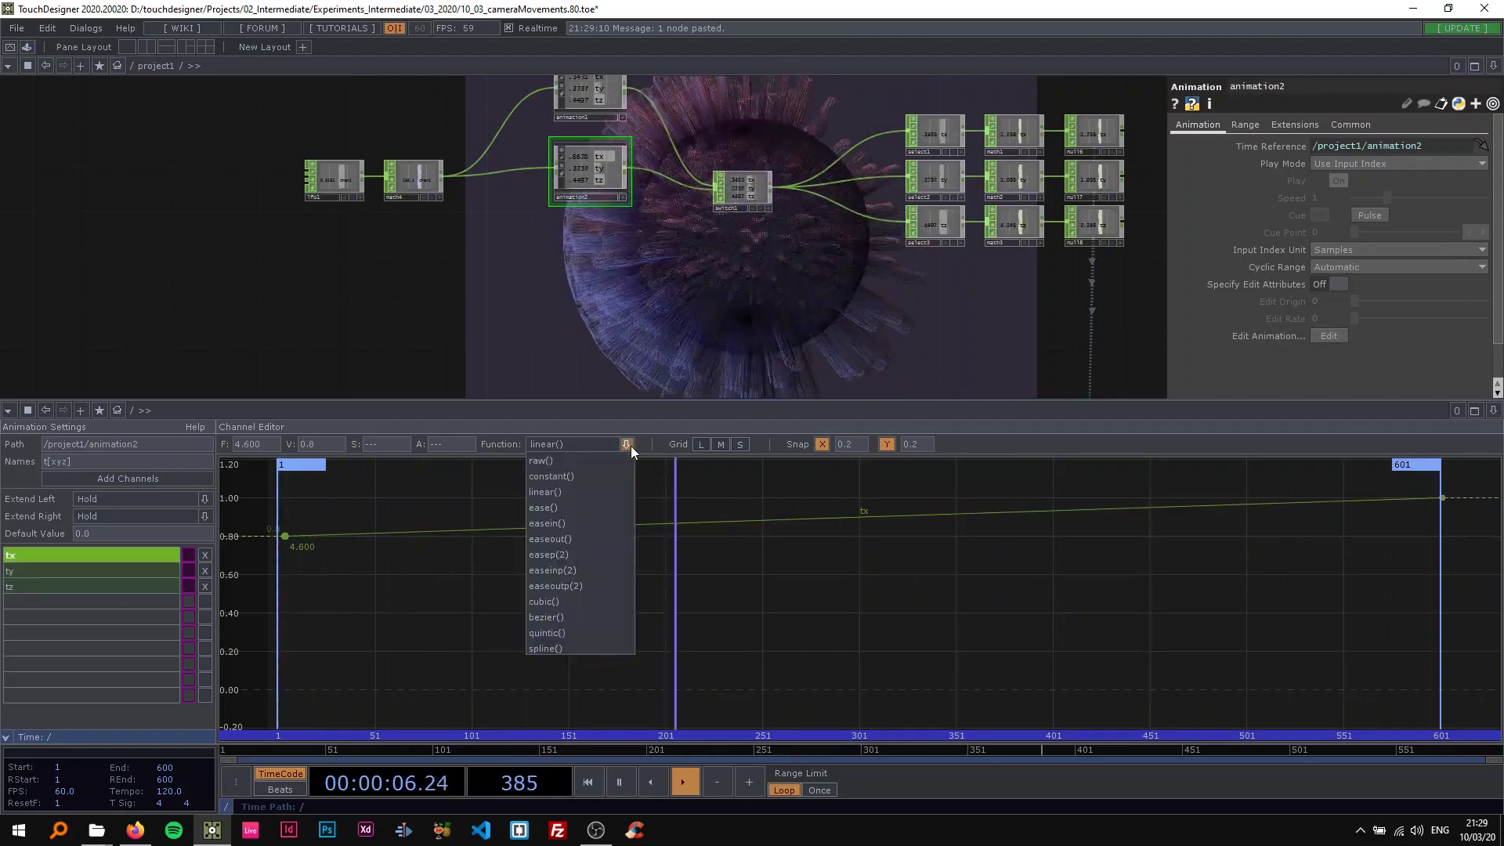
click(565, 502)
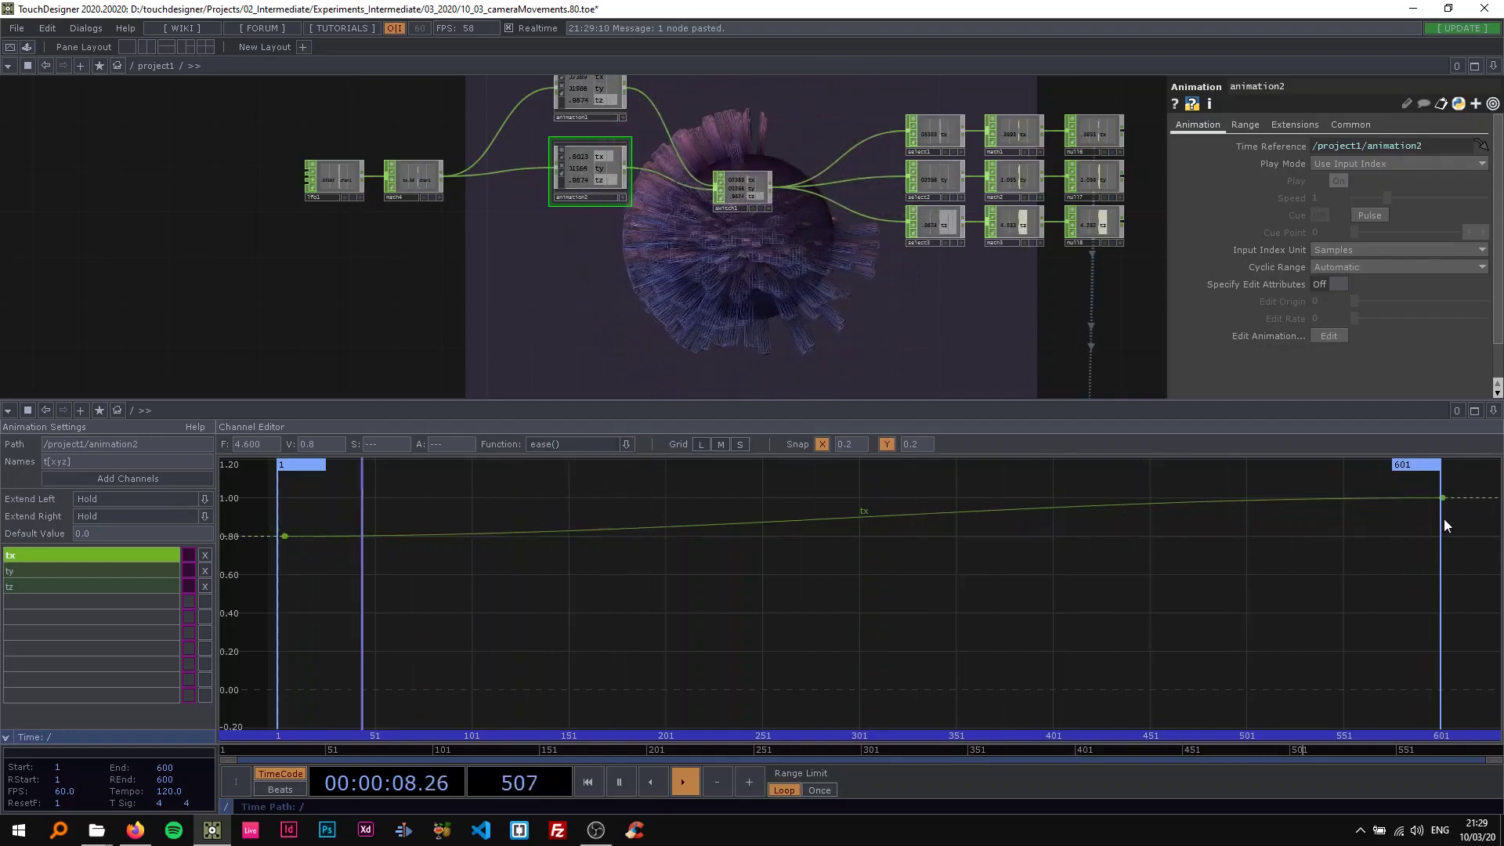
Step: Move animation2's last tx keyframe to frame 600 with a value of 0.6, and pause the timeline
drag(1439, 502, 1439, 574)
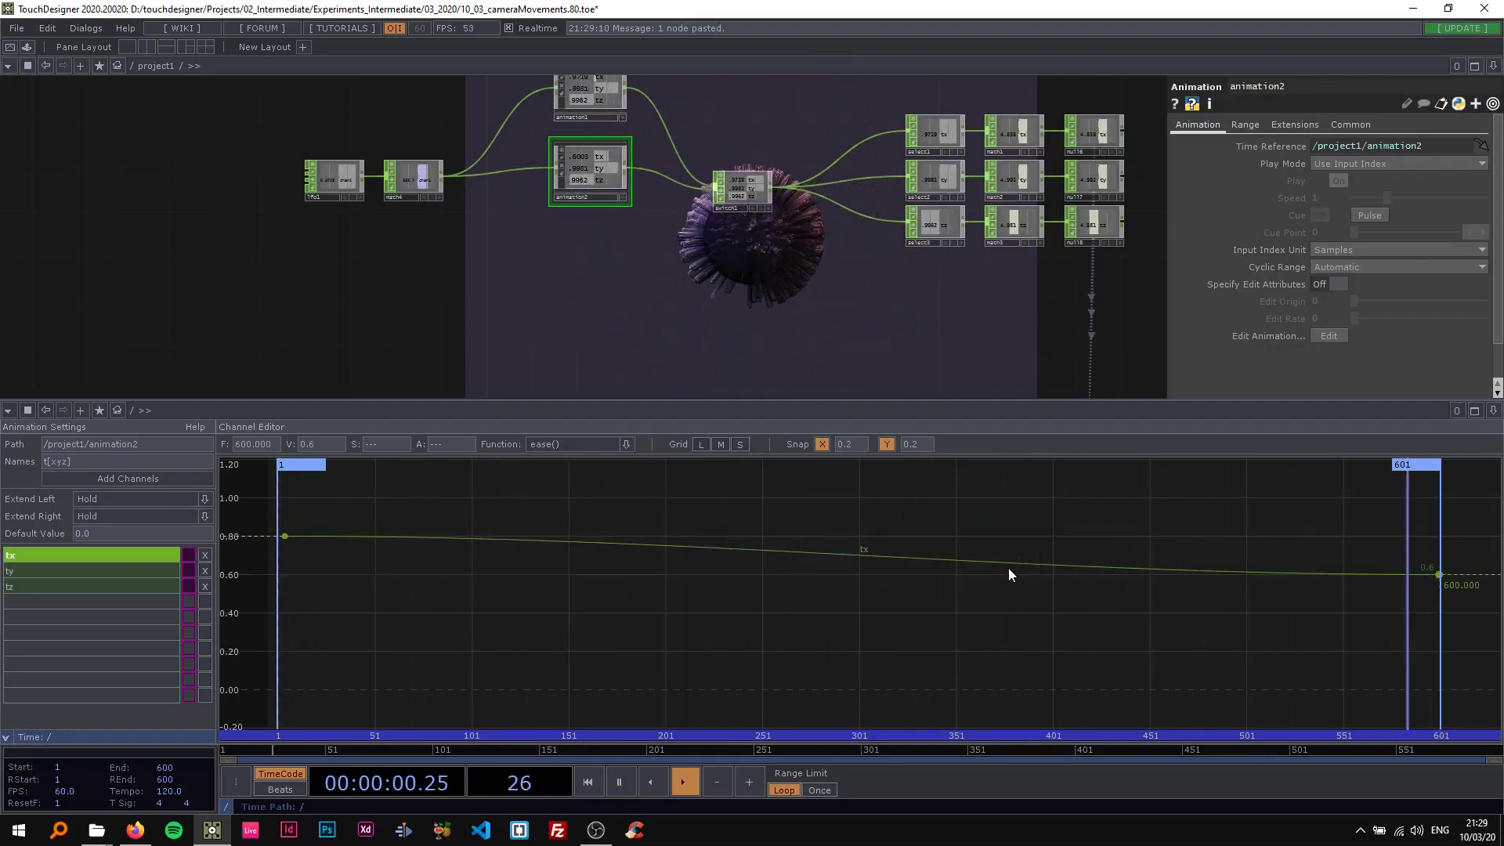
key(space)
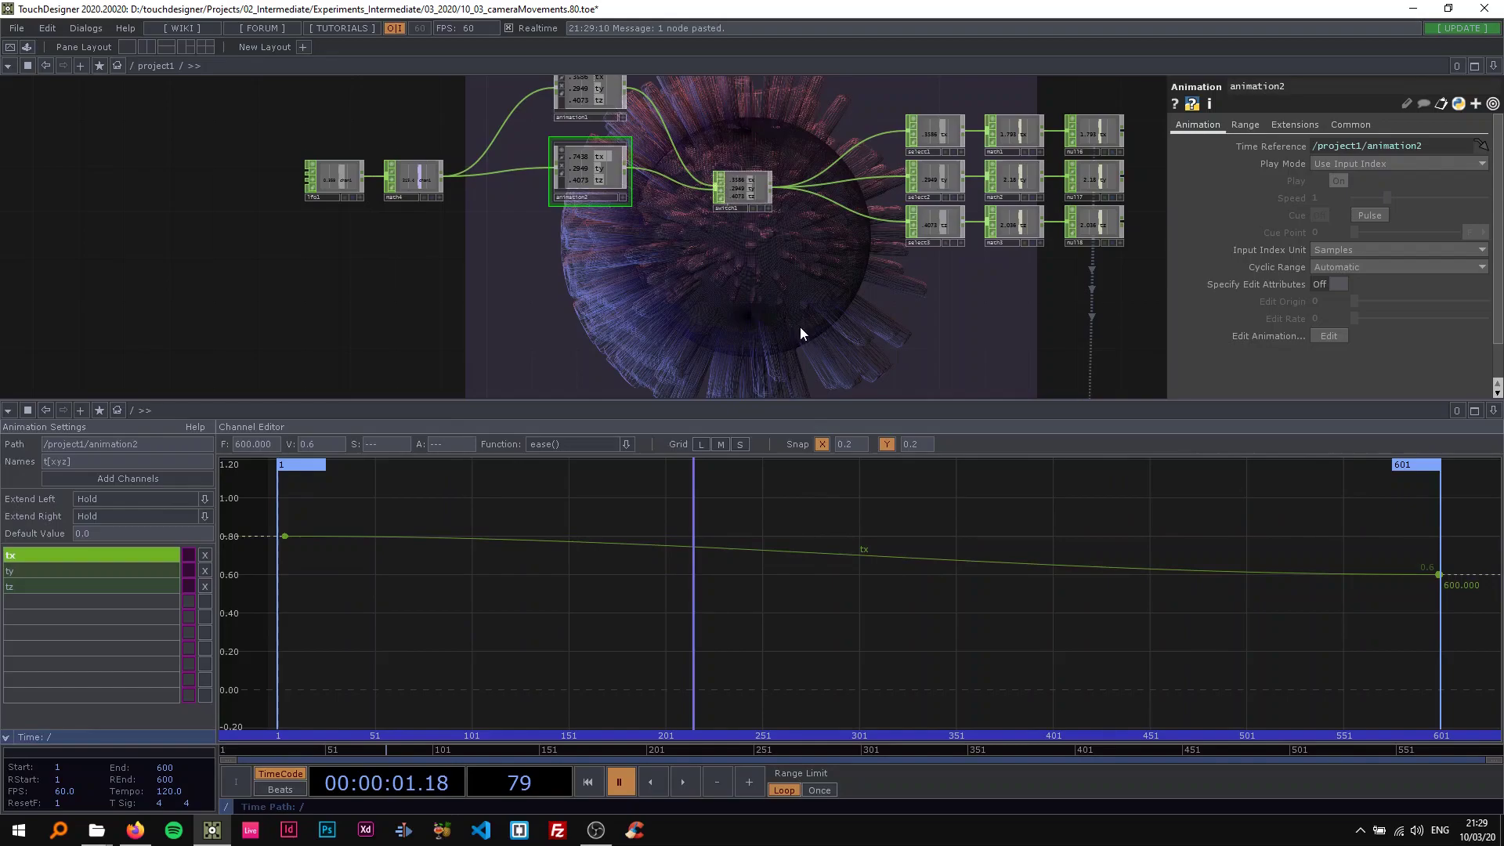
drag(750, 318, 697, 297)
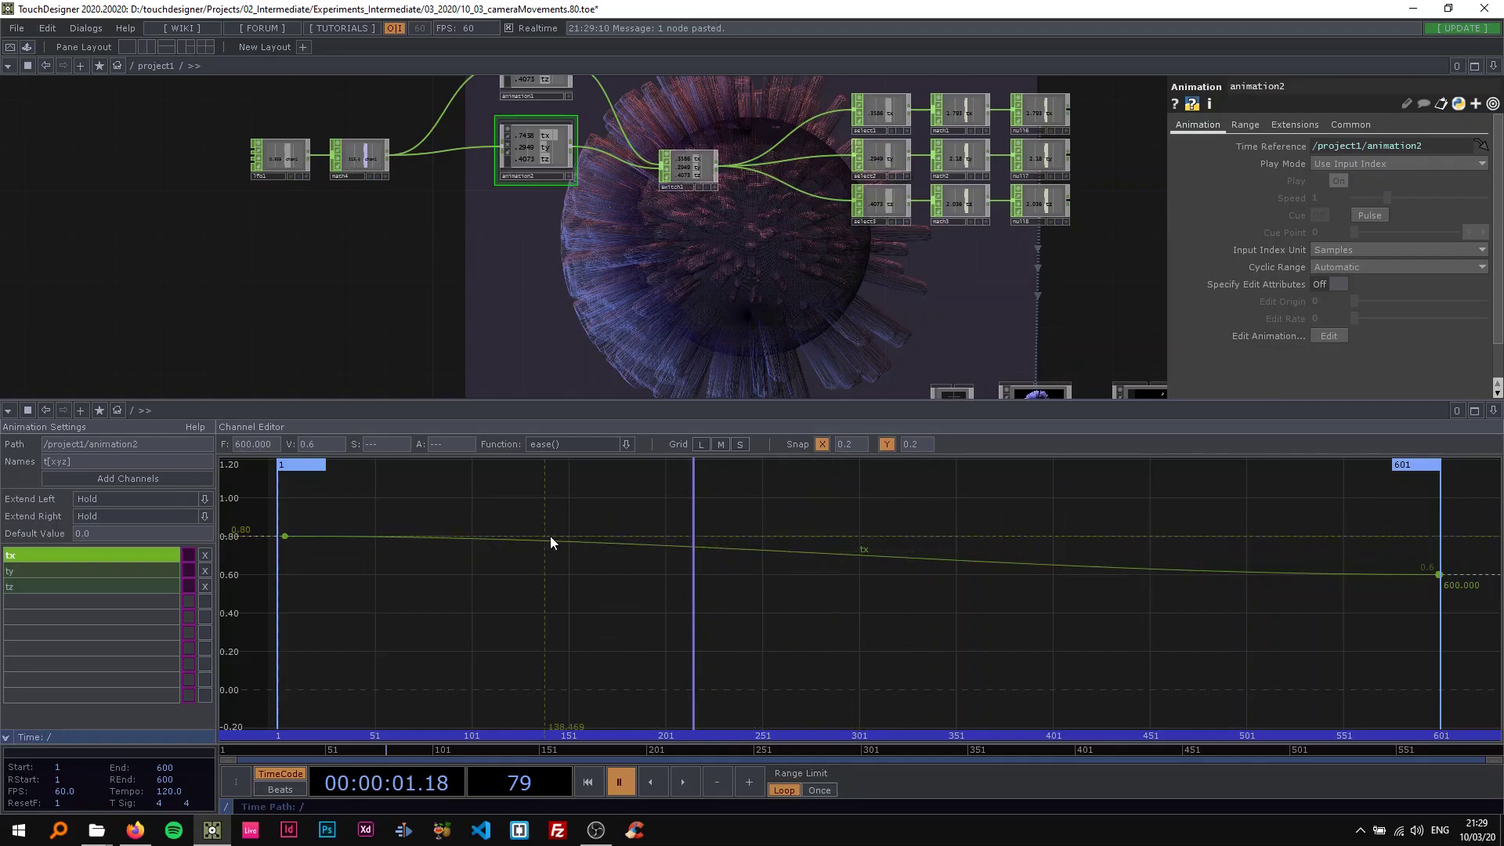
Step: Add two keyframes to animation2's tx curve: 0.4 at frame 243 and 1 at frame 400.8
ctrl+click(742, 549)
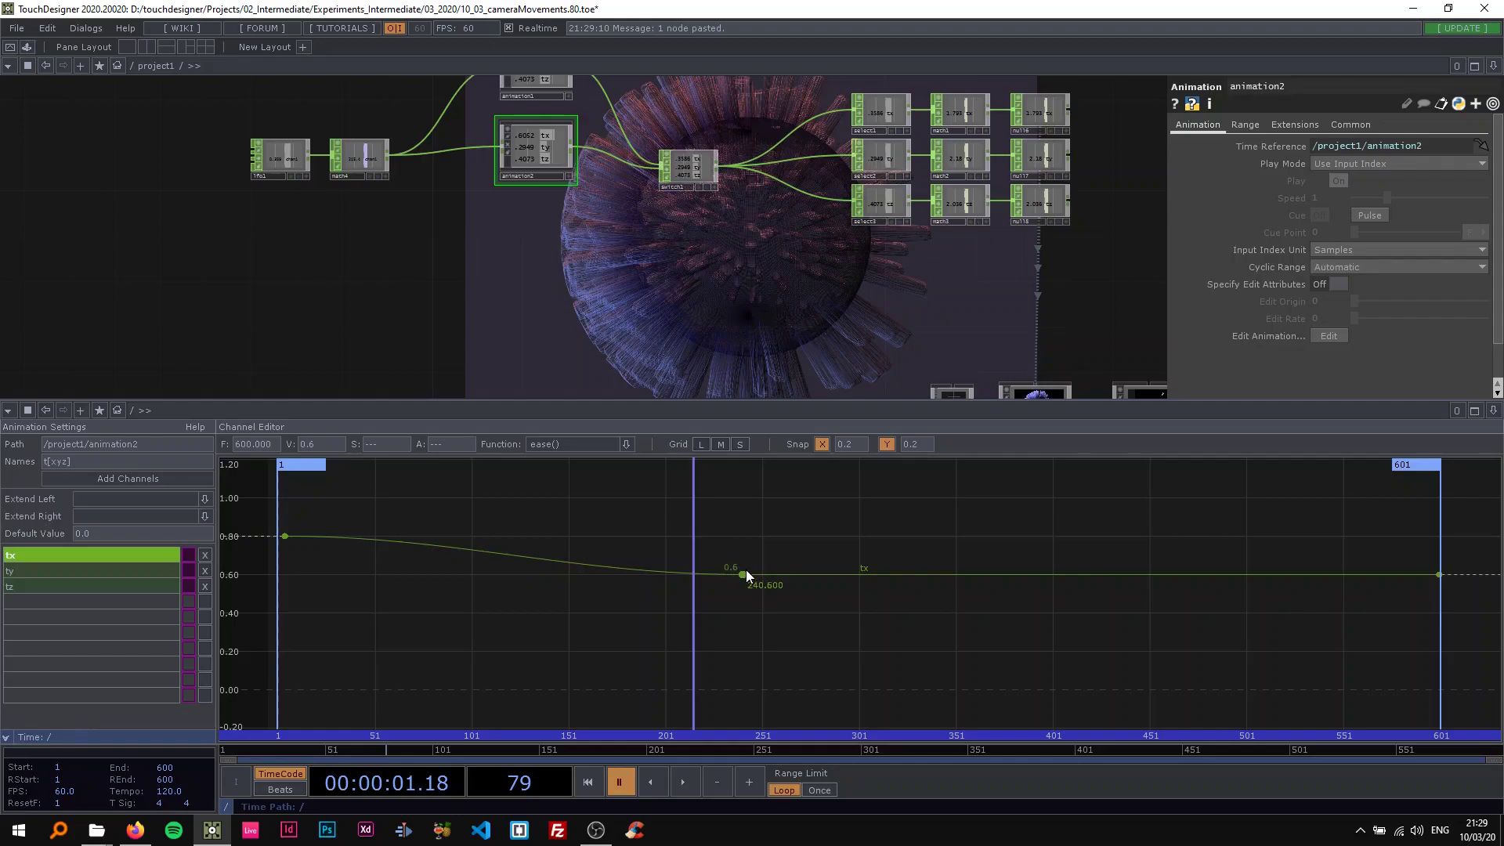
ctrl+click(807, 575)
key(Delete)
drag(744, 574, 747, 607)
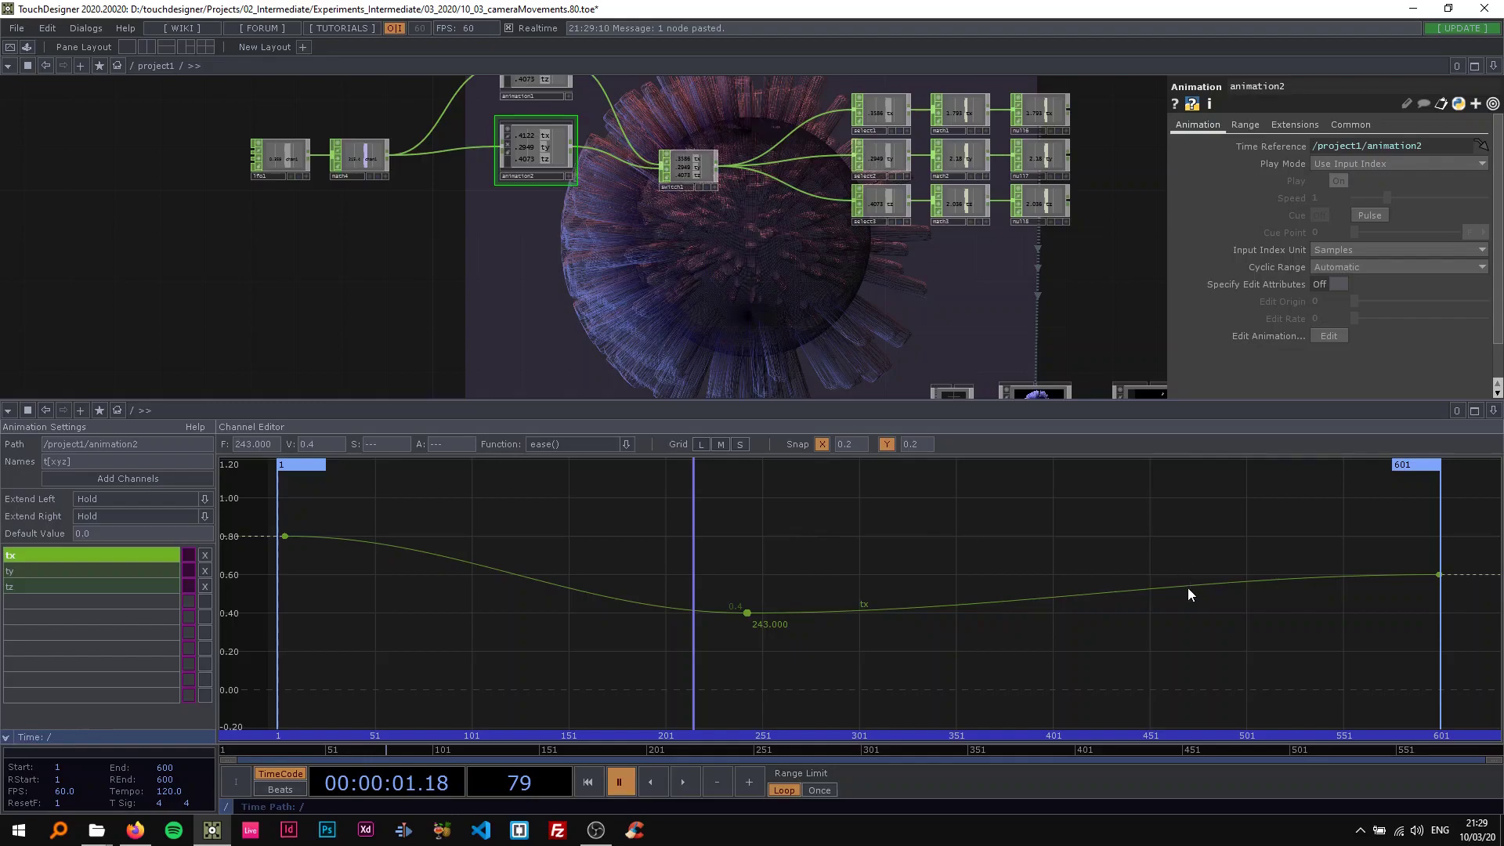
click(1144, 595)
drag(1143, 603, 1052, 507)
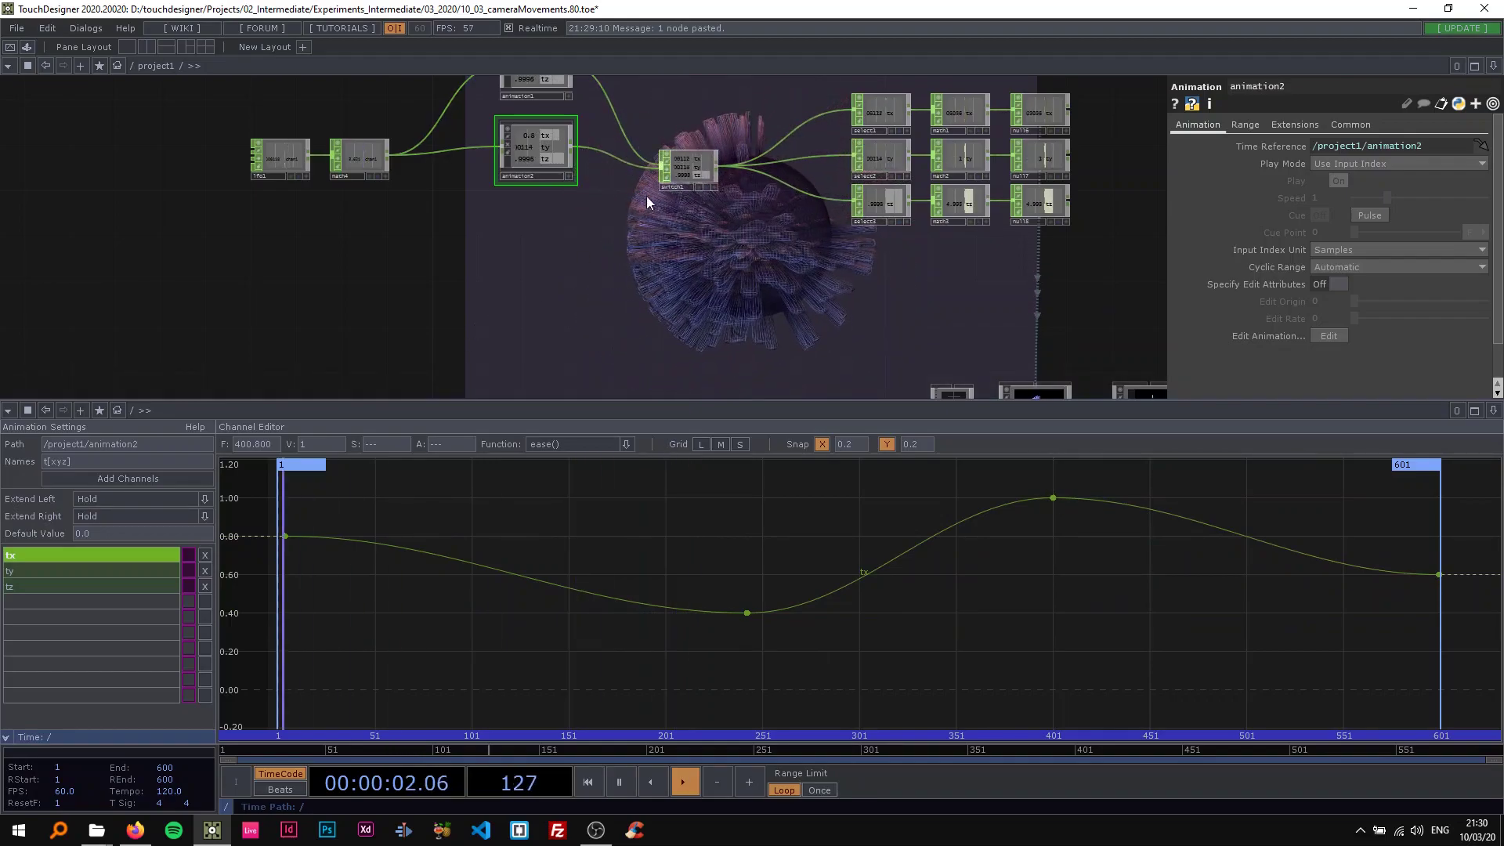
Step: Set switch1's Index to 1 and play the timeline
click(675, 175)
drag(1278, 162, 1294, 162)
key(space)
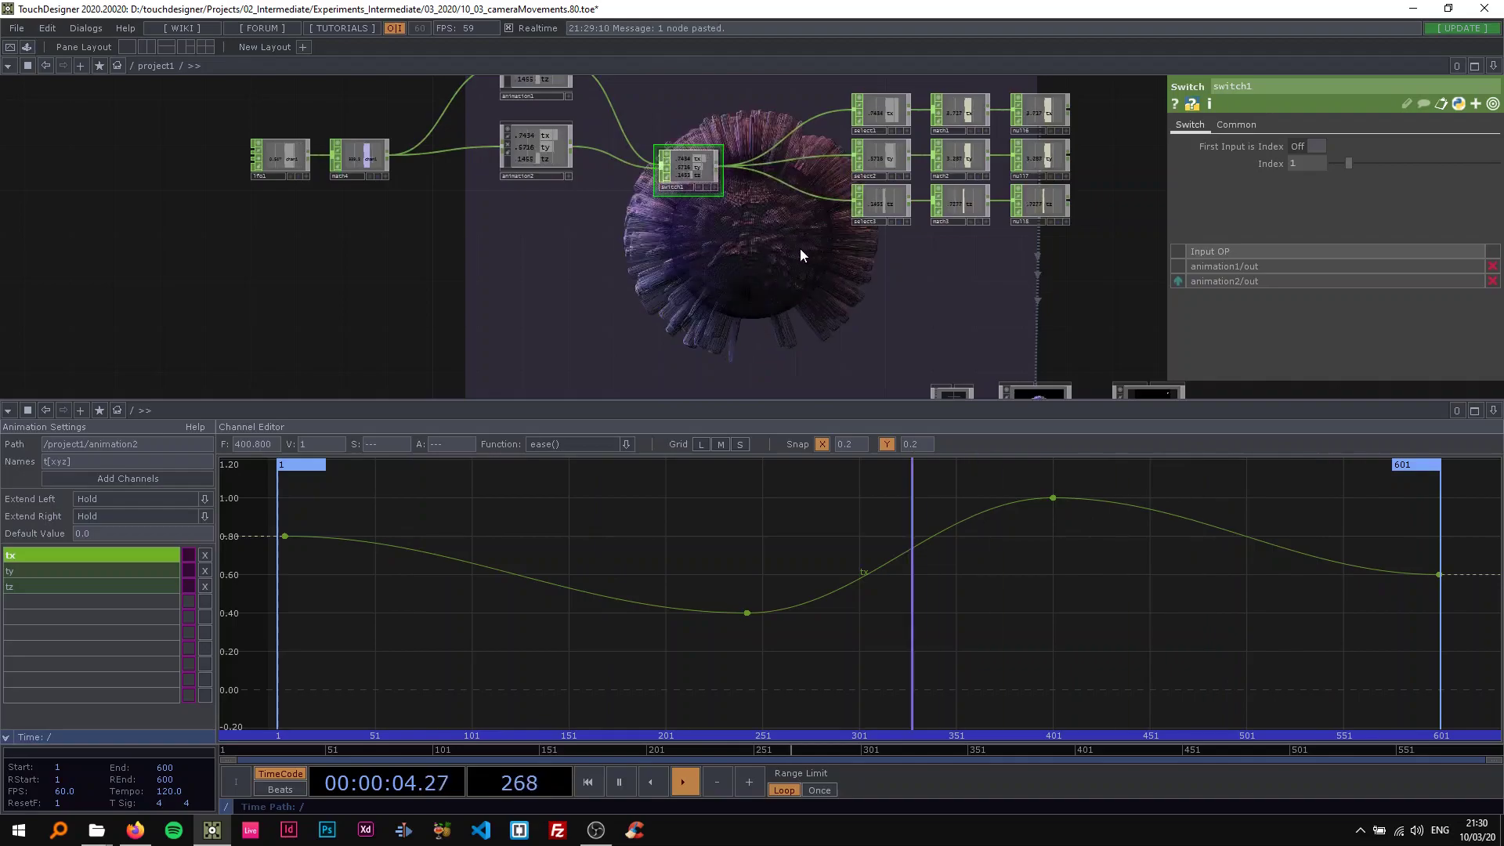
drag(669, 276, 529, 272)
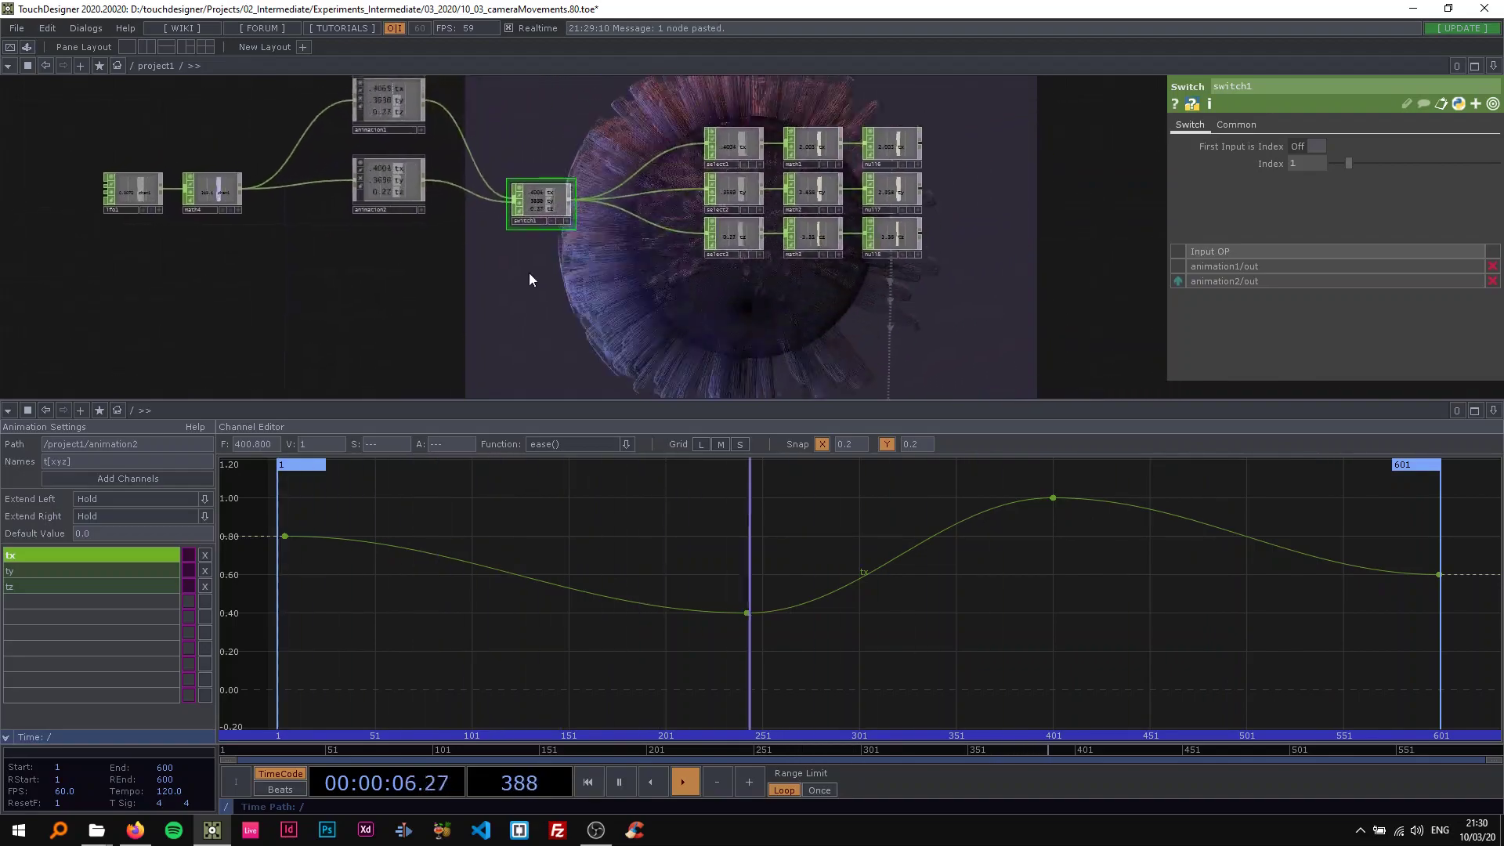
Step: Show animation2's tz channel, lower its first keyframe to -1, and add a keyframe of 0.4 near frame 98
click(387, 121)
click(397, 199)
click(102, 585)
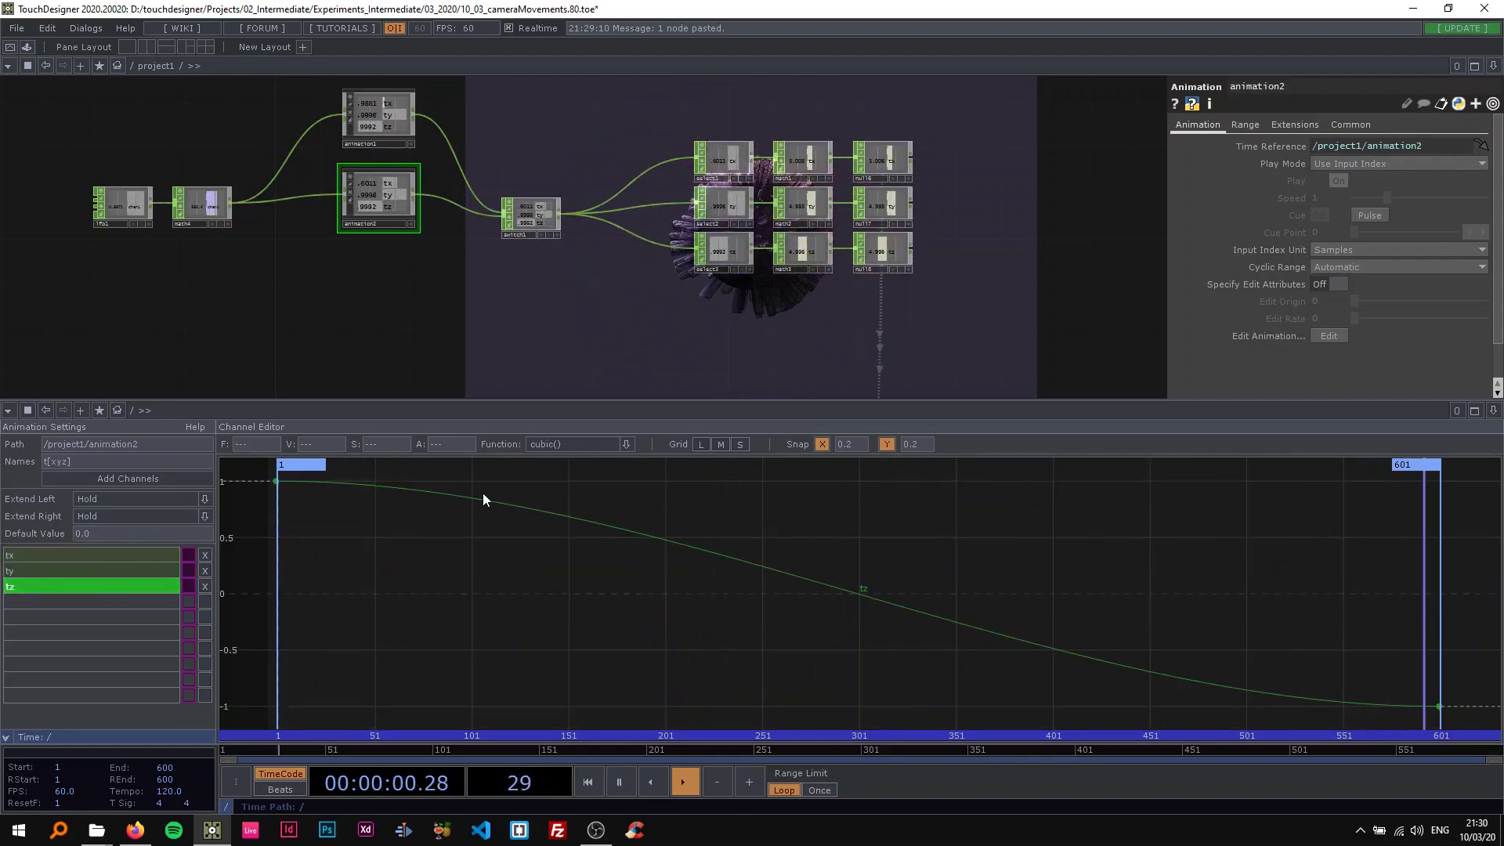
drag(276, 480, 280, 711)
ctrl+click(533, 705)
drag(533, 704, 466, 548)
Step: Add two more tz keyframes in animation2: 1 near frame 257 and -0.4 at frame 353
ctrl+click(752, 589)
drag(752, 589, 774, 480)
ctrl+click(955, 546)
drag(956, 546, 960, 638)
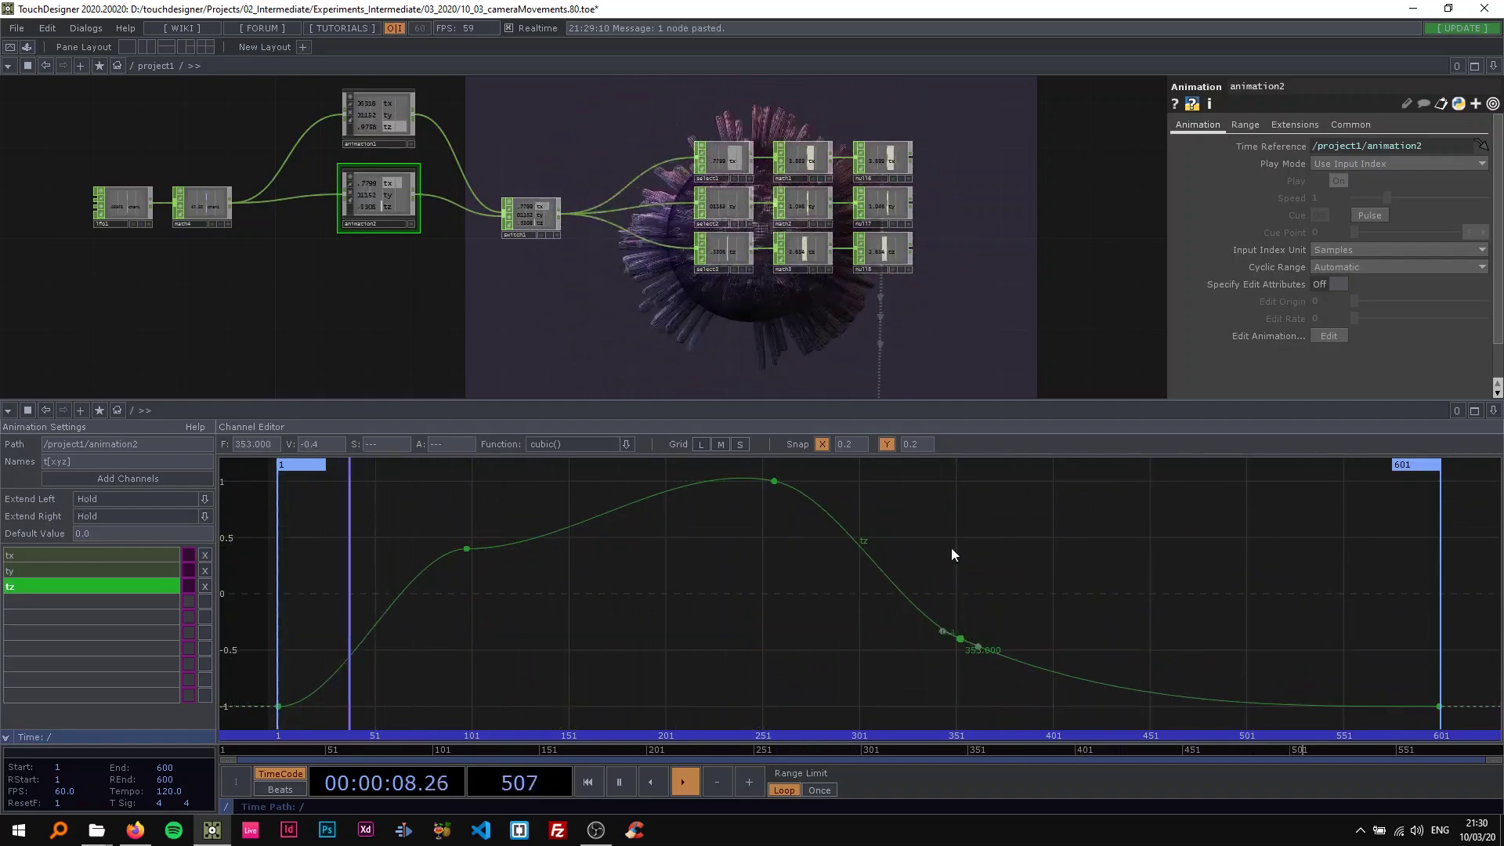
Step: Duplicate animation2 directly beneath itself and connect the copy as the third input of switch1
drag(794, 355, 502, 178)
scroll(729, 264, down, 4)
drag(580, 241, 727, 301)
scroll(520, 219, up, 4)
drag(594, 278, 655, 308)
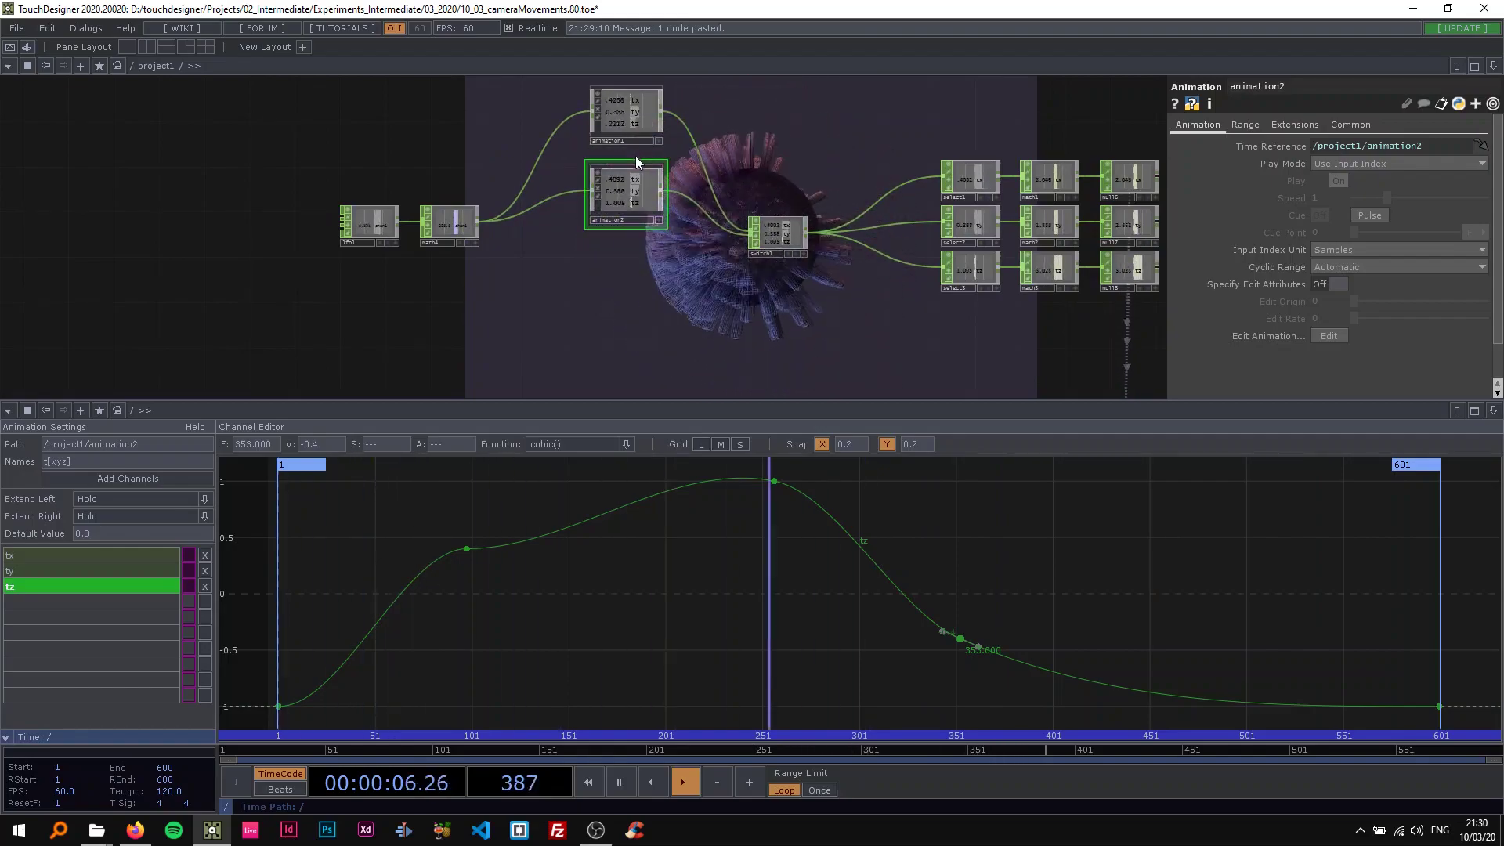
key(ctrl+v)
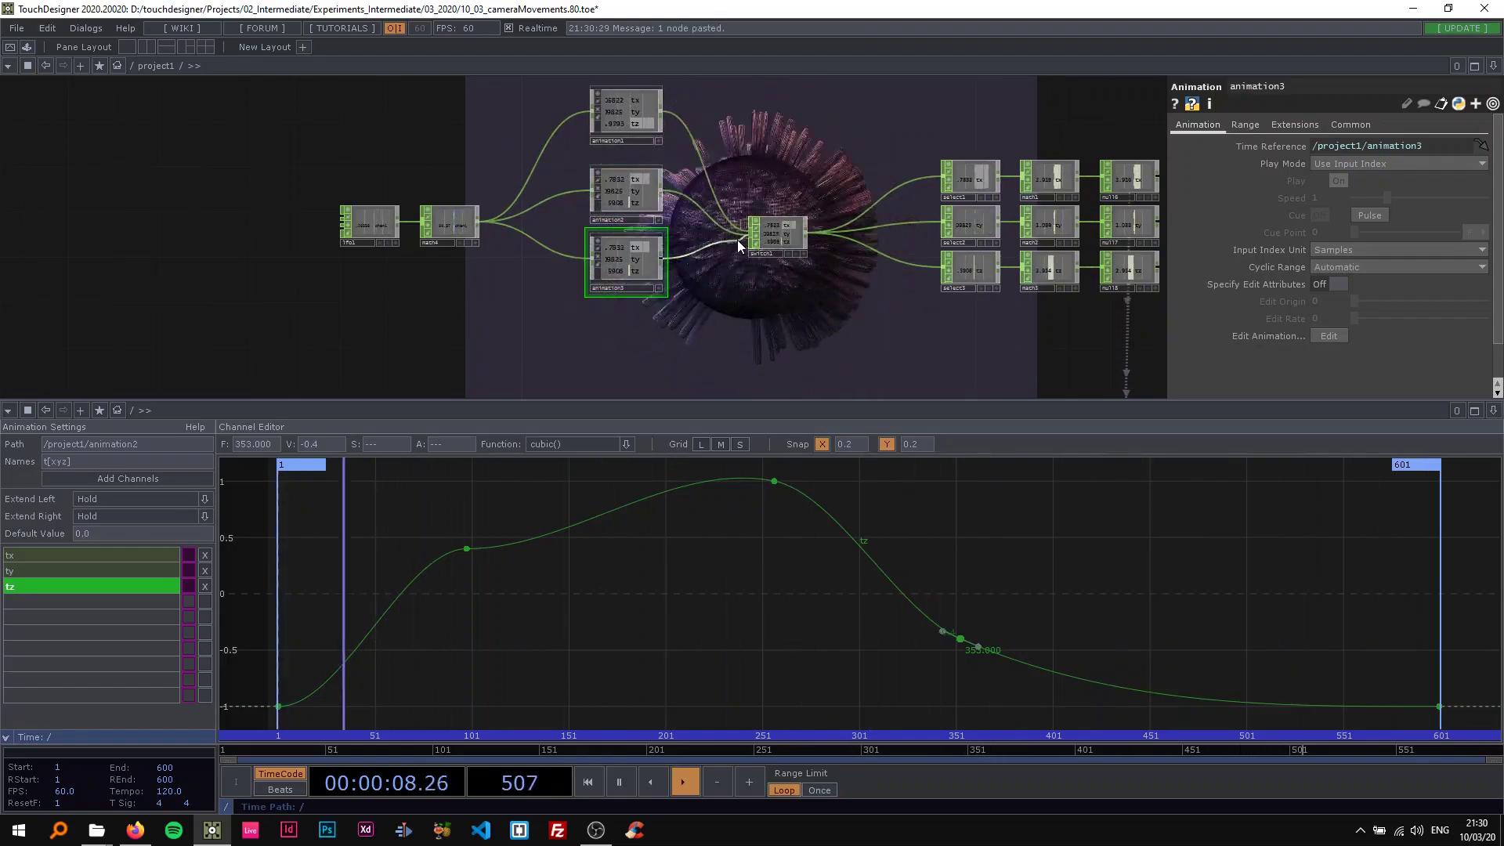
Step: Paste another Animation COMP copy beneath animation3 and connect it as the fourth input of switch1
key(ctrl+c)
key(ctrl+v)
click(618, 286)
click(599, 356)
drag(661, 326, 744, 241)
Step: Open animation3's tz channel and move its third keyframe to about -0.6 and its fourth to about 0.8 near frame 486
click(638, 270)
drag(807, 359, 818, 290)
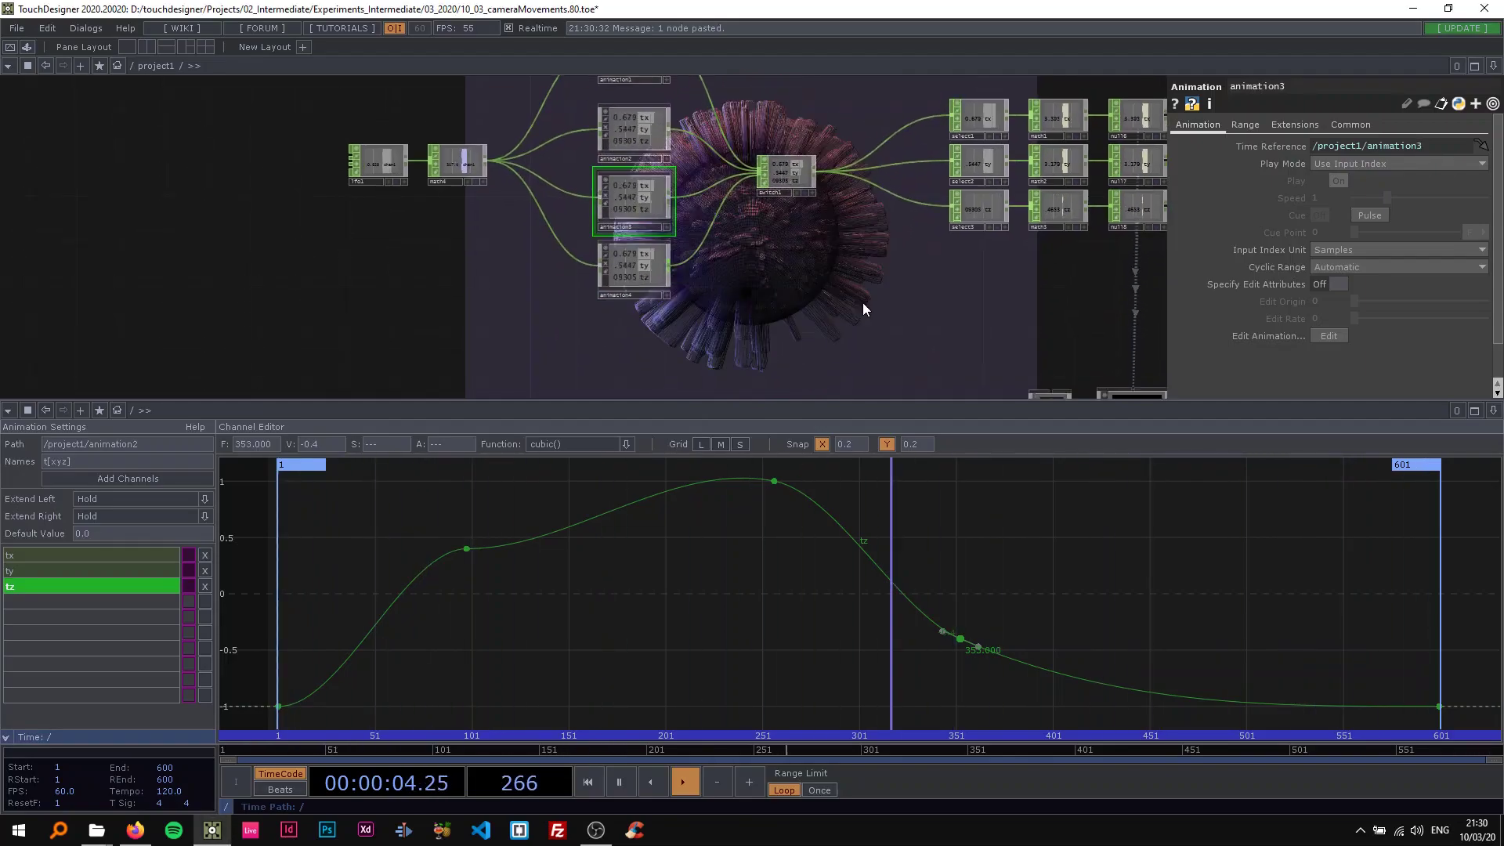
click(91, 569)
click(96, 585)
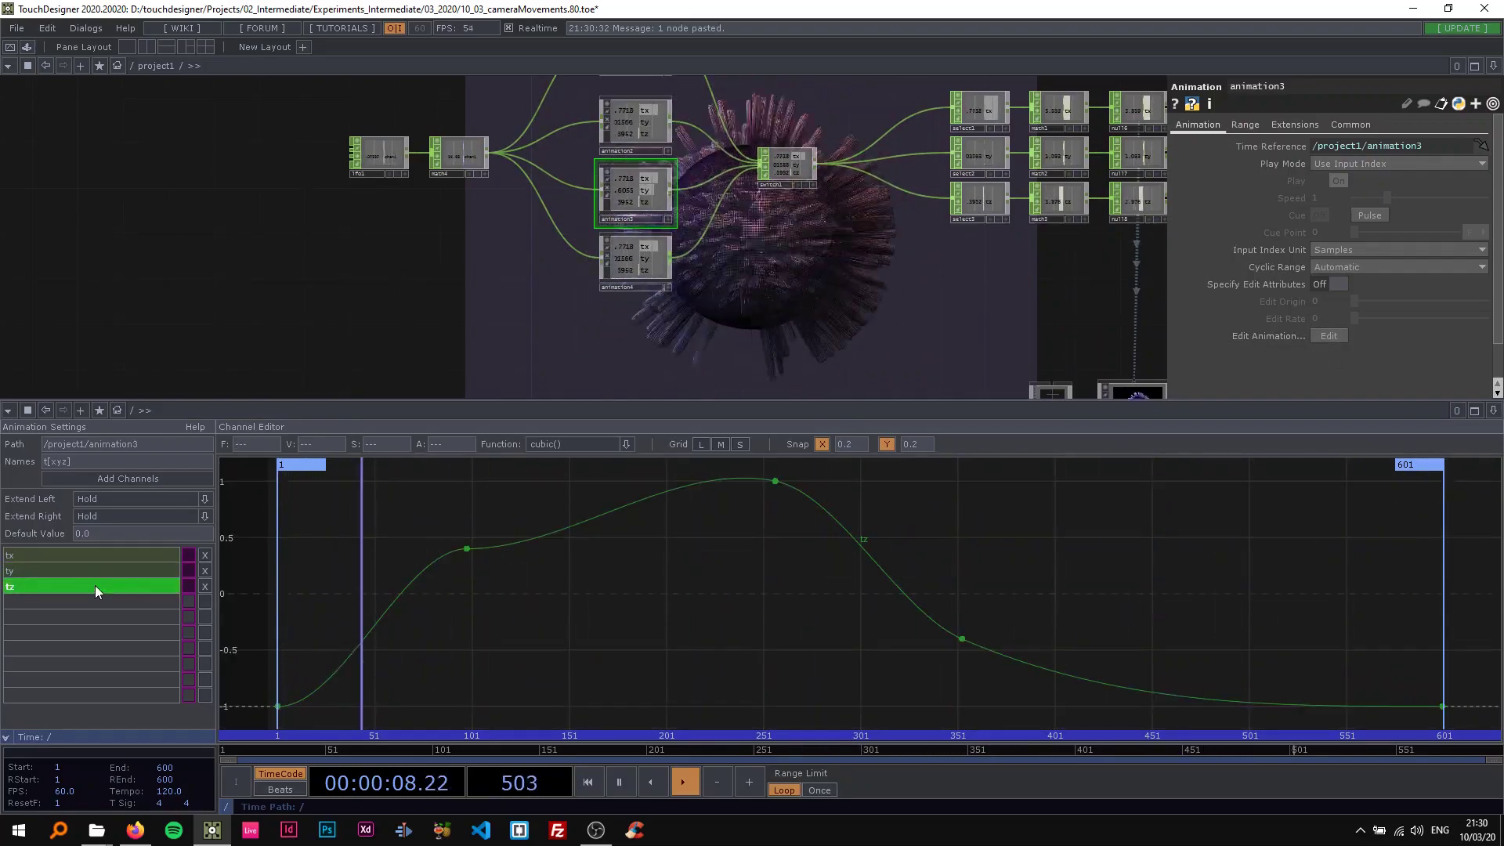
drag(775, 481, 759, 662)
drag(962, 639, 1219, 504)
Step: In animation3's tx channel, raise the second keyframe to about 1 and lower the third to about 0.4
click(93, 554)
drag(745, 673, 701, 513)
drag(1051, 520, 1037, 677)
Step: Open animation4's tz channel, raise the first two keyframes to about 0.8, and move the fourth up to near frame 415
click(665, 248)
click(1339, 335)
click(86, 587)
drag(278, 705, 270, 503)
drag(467, 548, 473, 503)
drag(963, 637, 1081, 515)
Step: Add a keyframe to animation4's ty curve at about 0.8 near frame 120
click(78, 575)
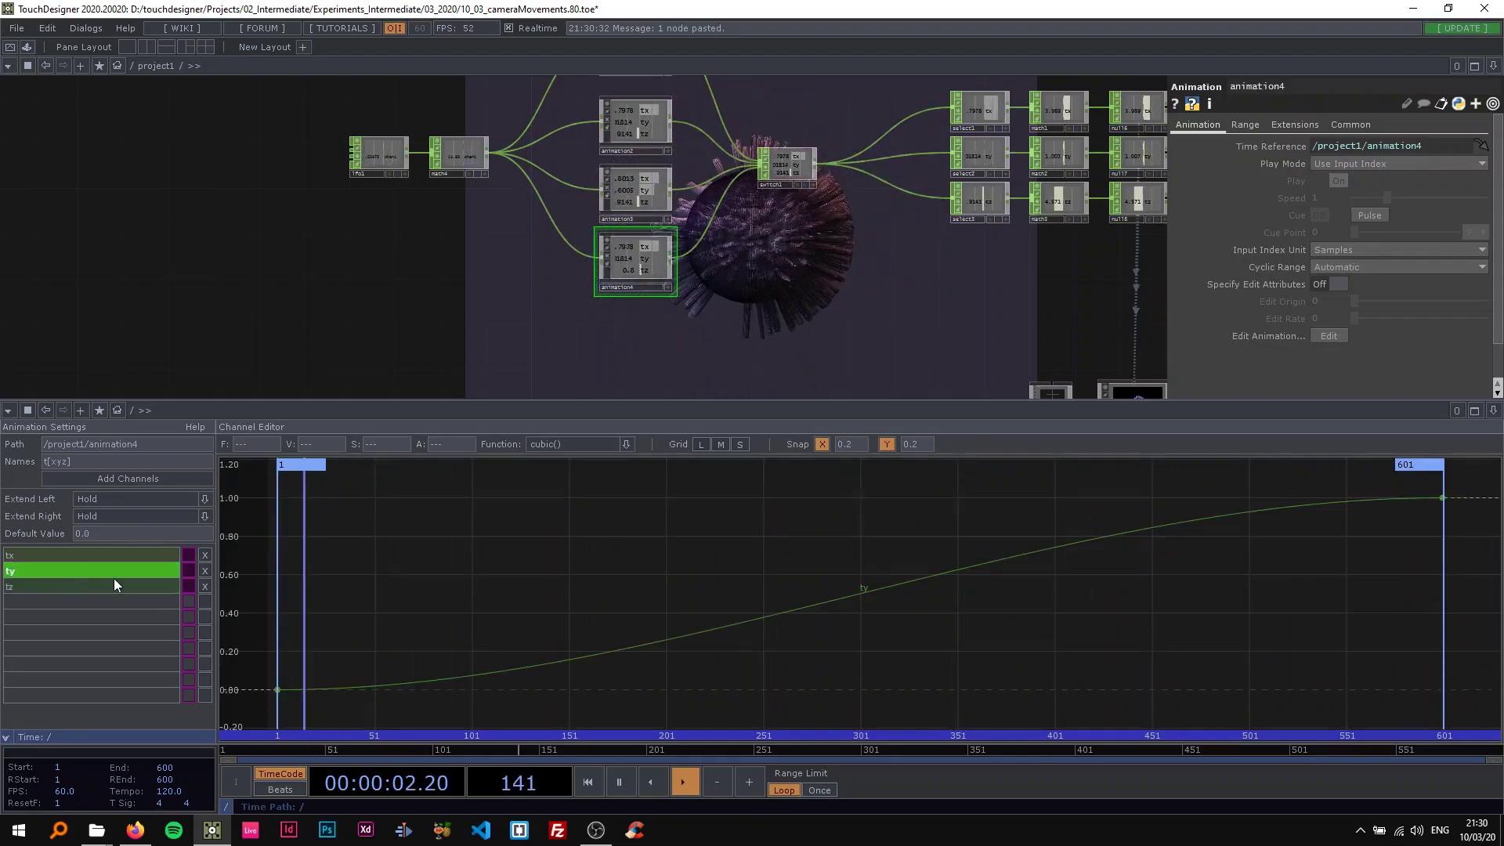
click(517, 672)
drag(517, 672, 508, 536)
Step: In animation4's tx channel, set the second keyframe to 1, the third to 0.6, and the last to 0.4
click(71, 558)
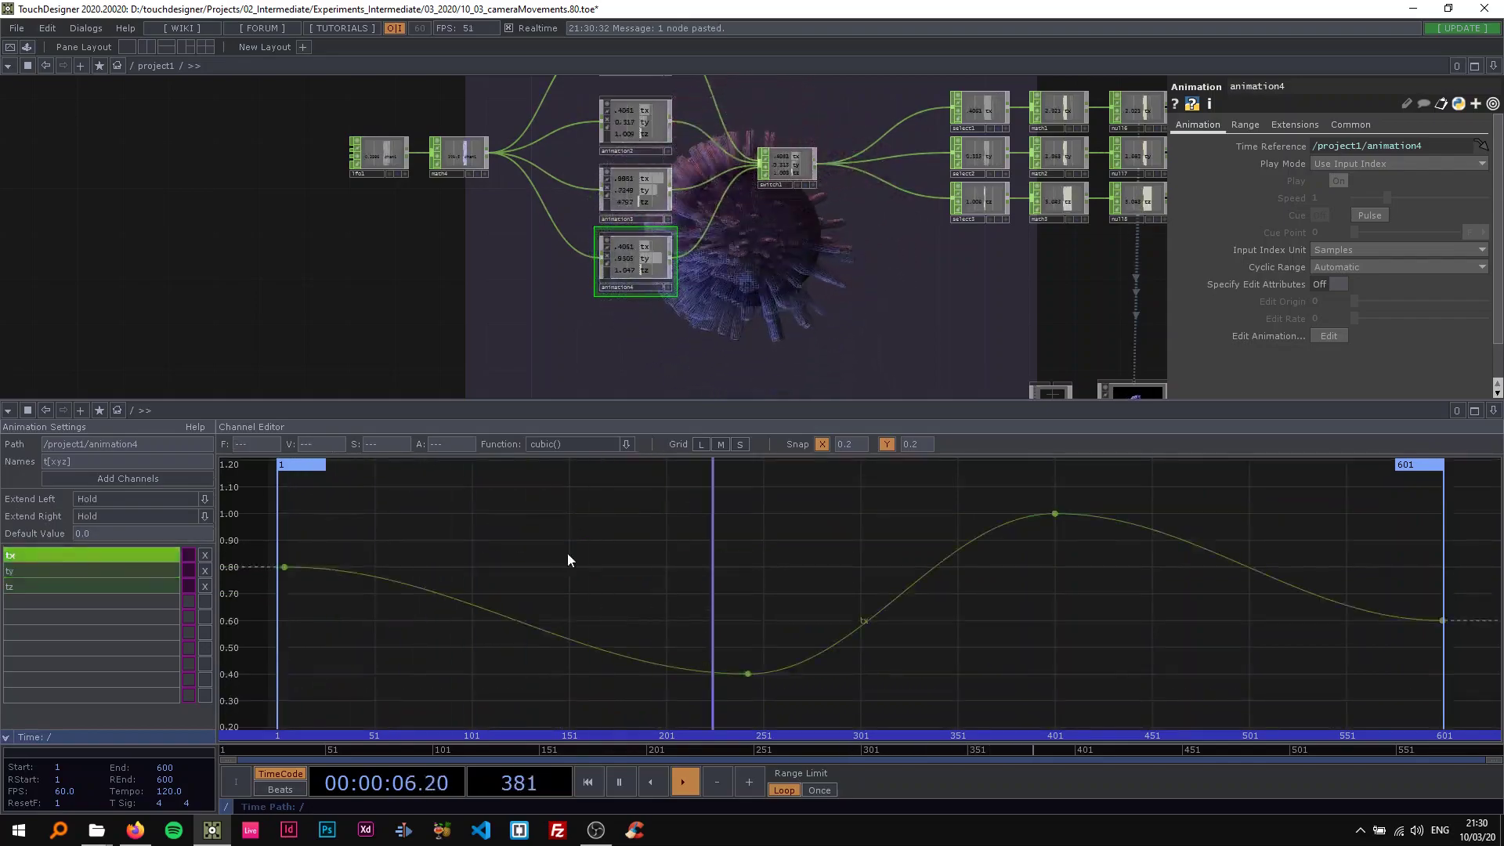
drag(747, 674, 705, 513)
drag(1059, 515, 1063, 620)
drag(1439, 619, 1441, 675)
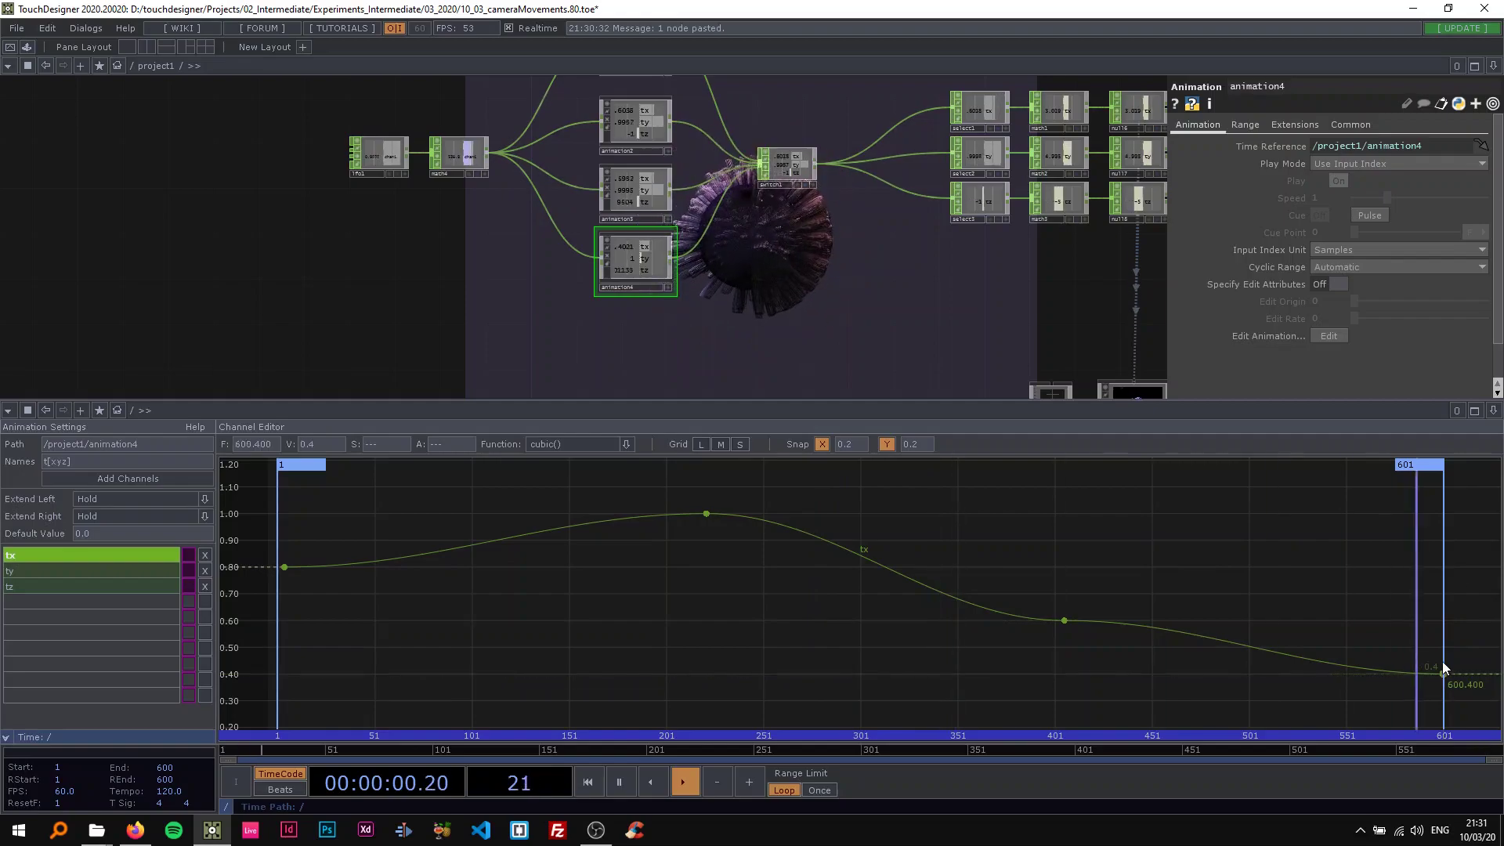
Step: Set switch1's Index to 3 to preview animation4's camera movement
drag(866, 326, 809, 352)
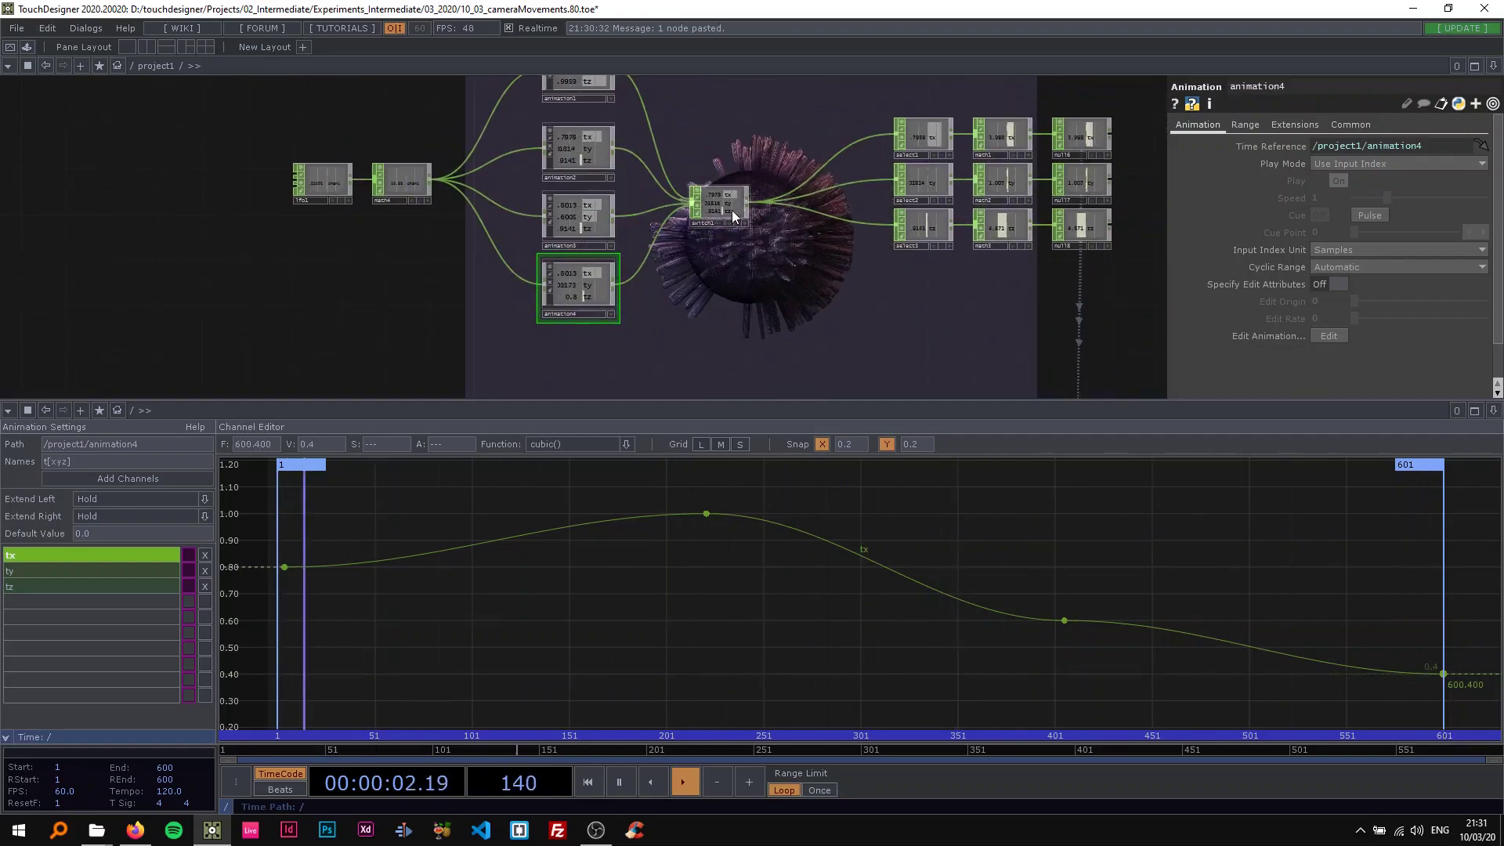
drag(728, 252, 614, 273)
click(604, 200)
drag(1351, 161, 1377, 167)
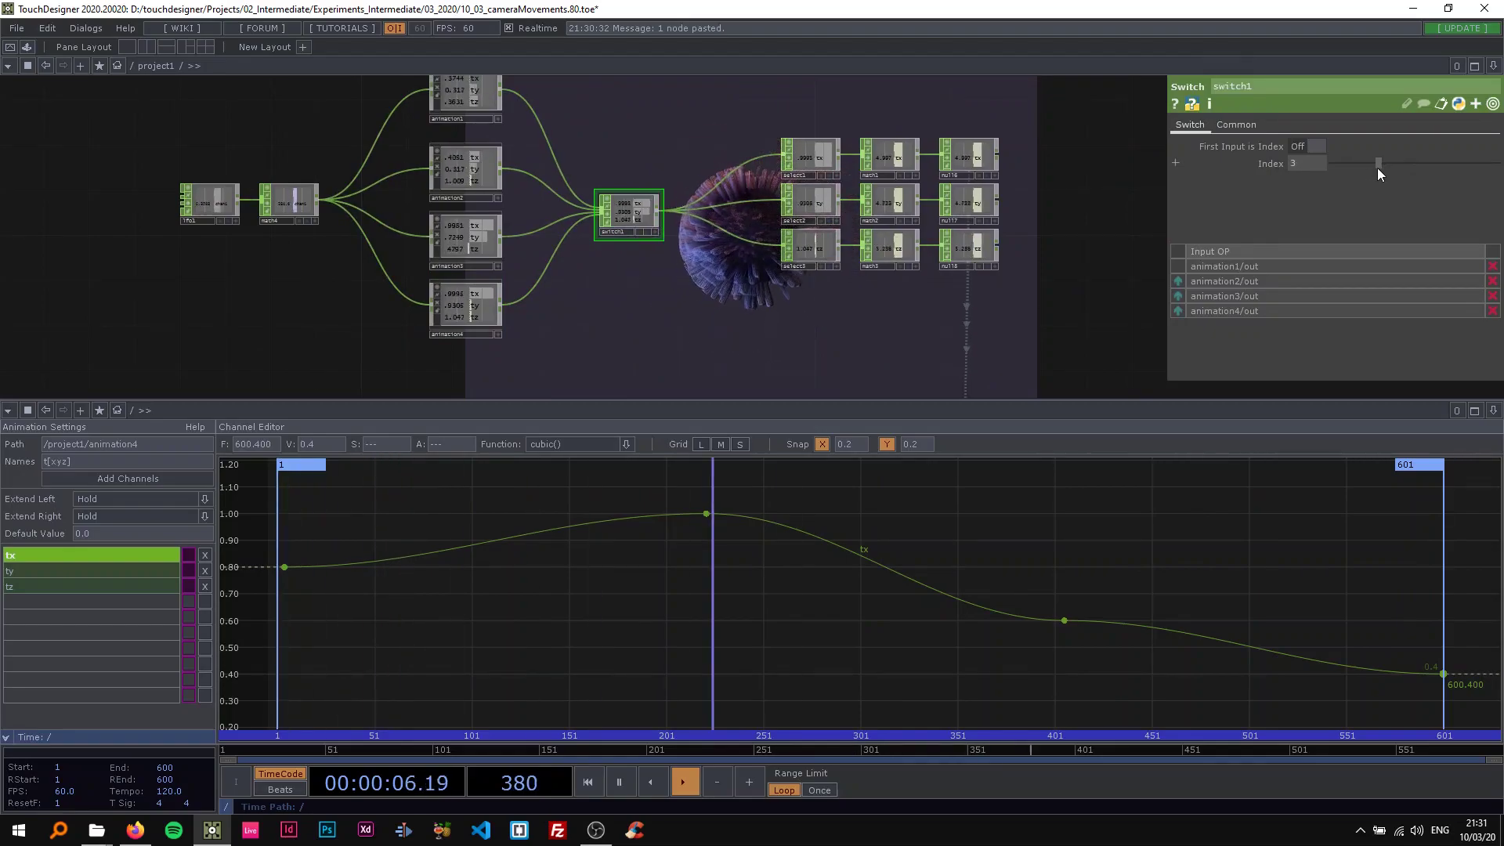
Step: Close the channel editor pane and set switch1's Index to 0
right_click(1499, 427)
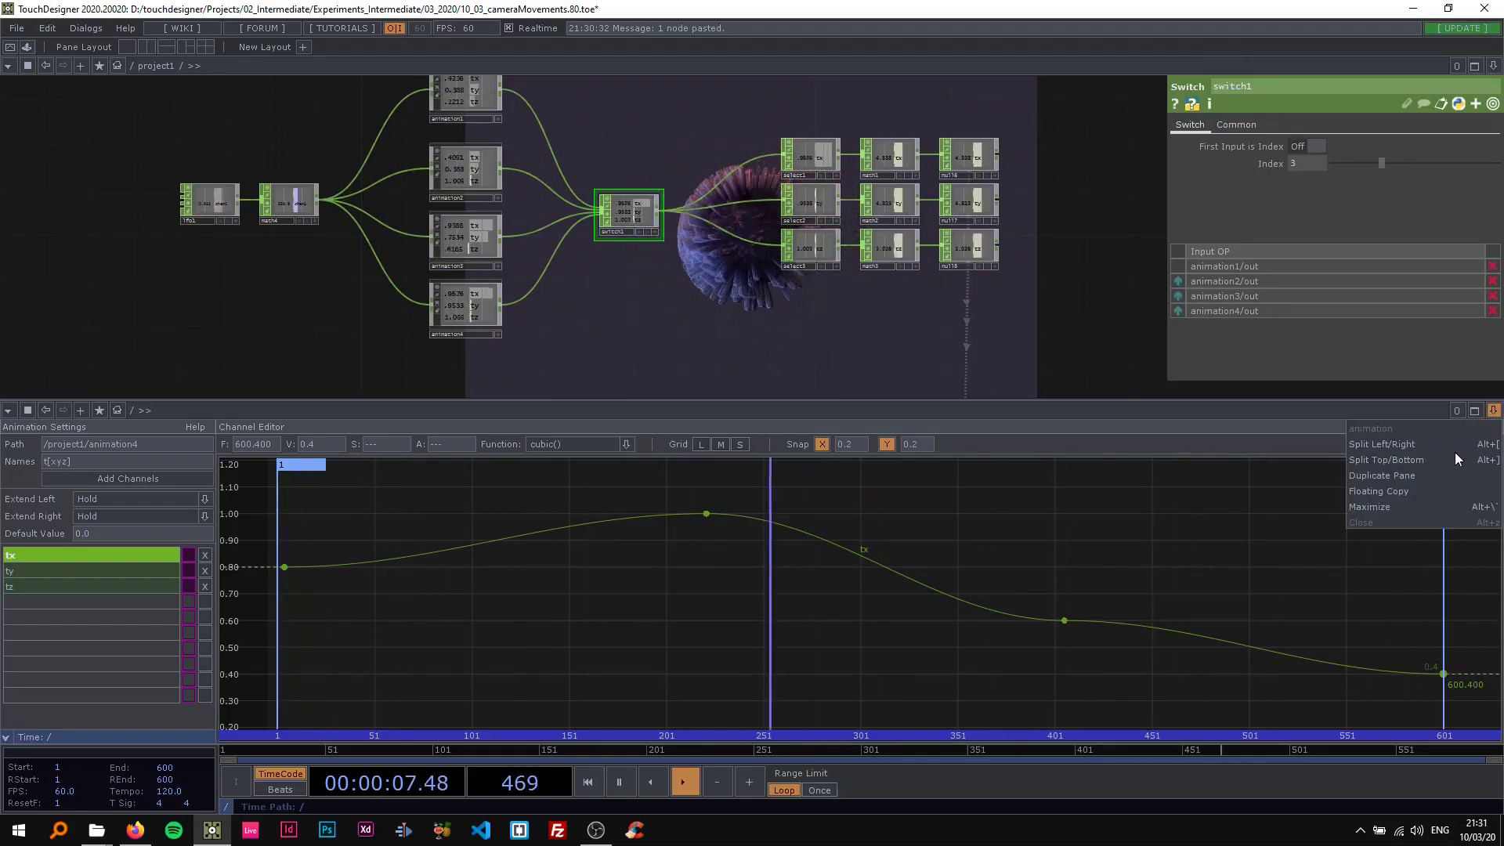
click(1389, 518)
scroll(672, 446, up, 3)
drag(1380, 163, 1317, 171)
Step: Save the project
drag(775, 459, 889, 482)
scroll(723, 423, down, 3)
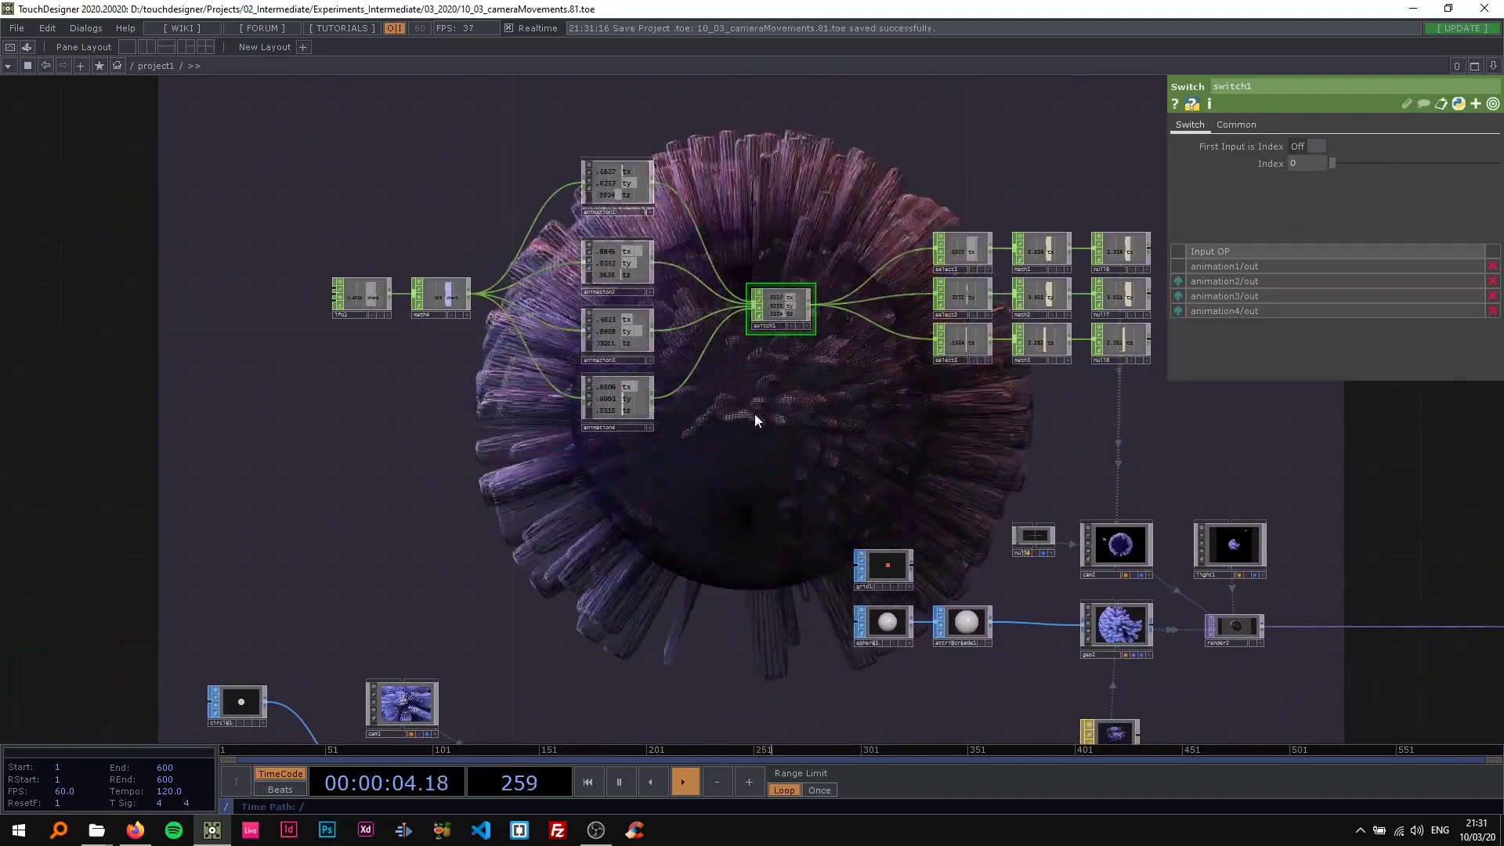
scroll(755, 413, down, 2)
key(ctrl+s)
scroll(519, 411, up, 2)
scroll(518, 411, up, 1)
Step: Shift the chain from lfo1 through switch1 farther away from the select CHOPs, with the nodes' viewers turned off
right_drag(370, 176, 858, 434)
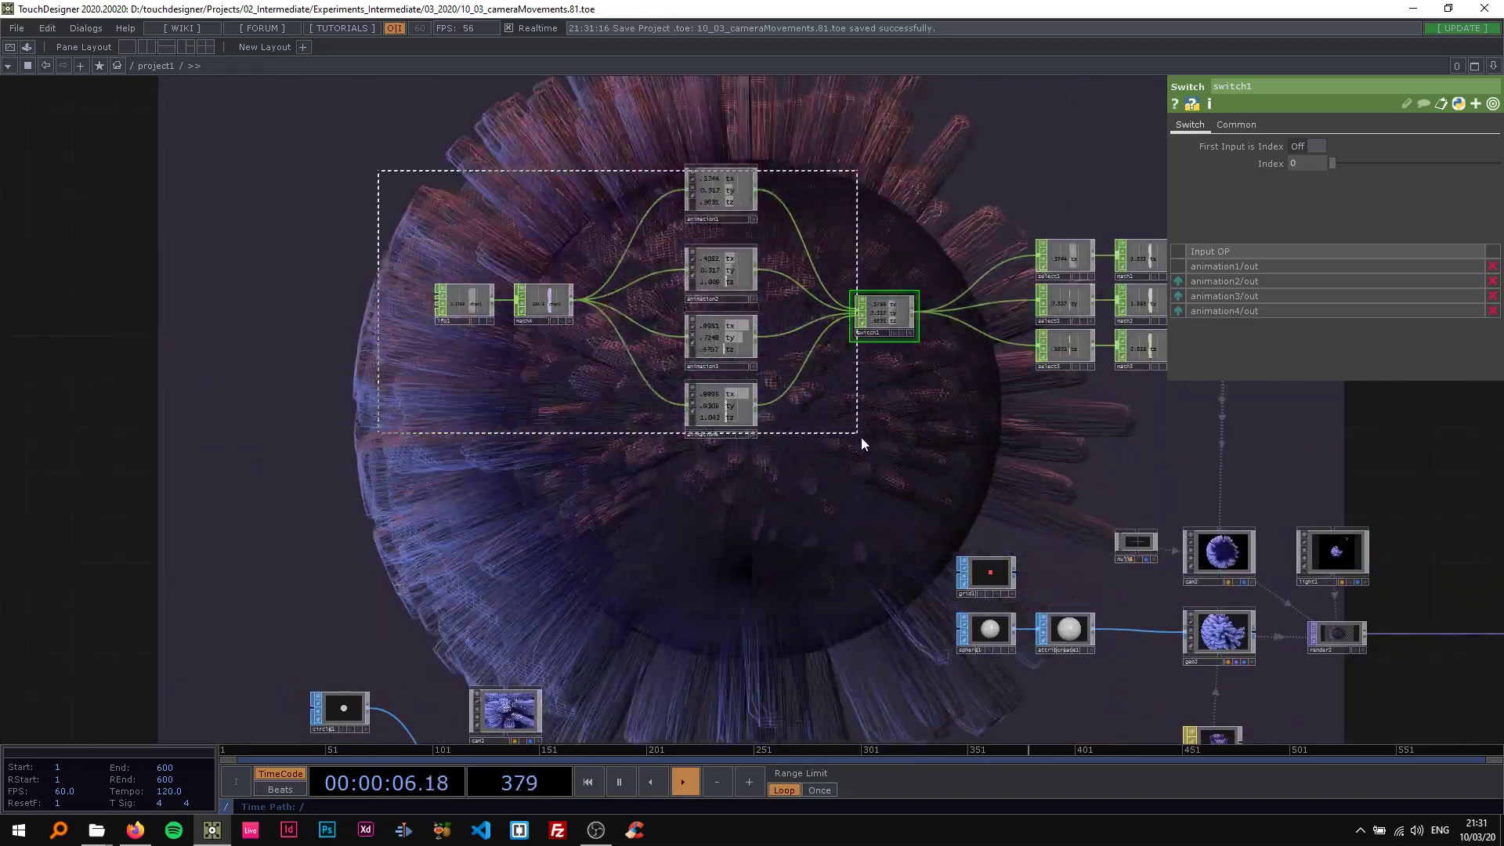
drag(890, 322, 725, 307)
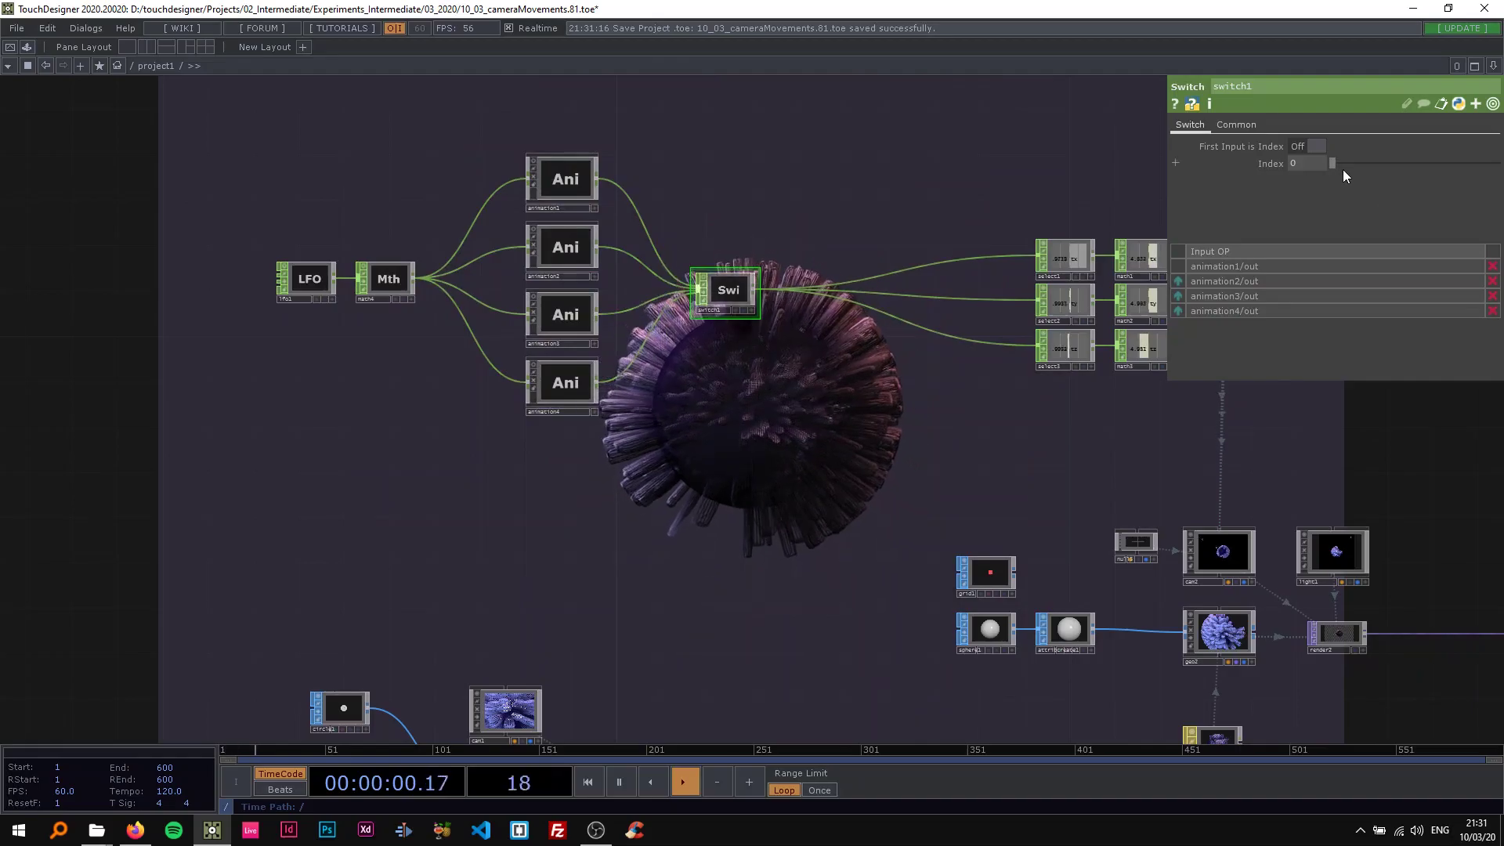
Step: Place the beatDetectSnare component from the Palette below lfo1, and hide the Palette
drag(687, 468, 876, 335)
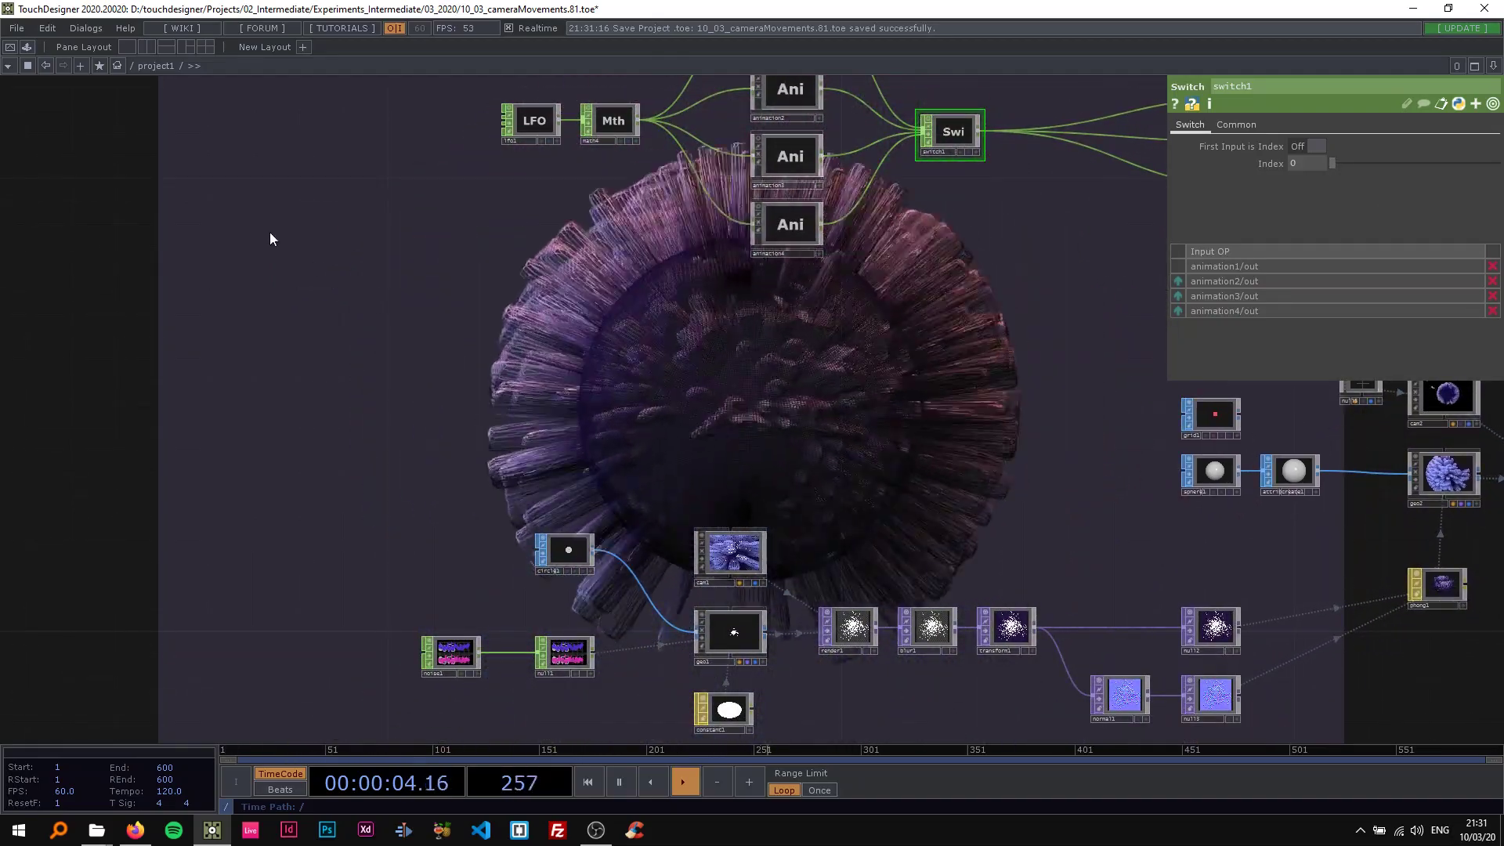
click(27, 47)
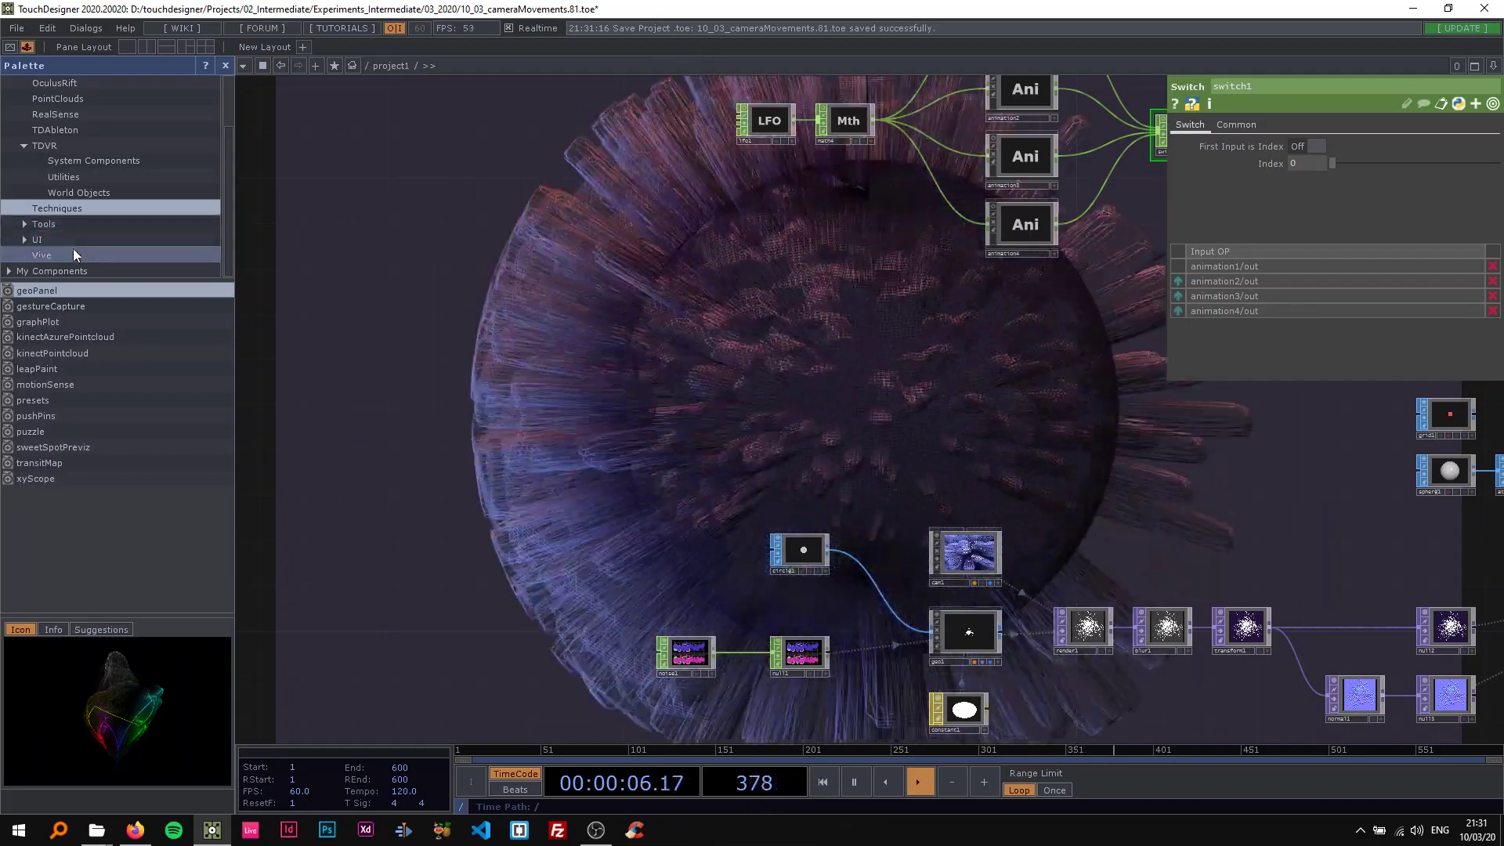
click(45, 271)
click(62, 196)
drag(71, 354, 650, 353)
key(alt+l)
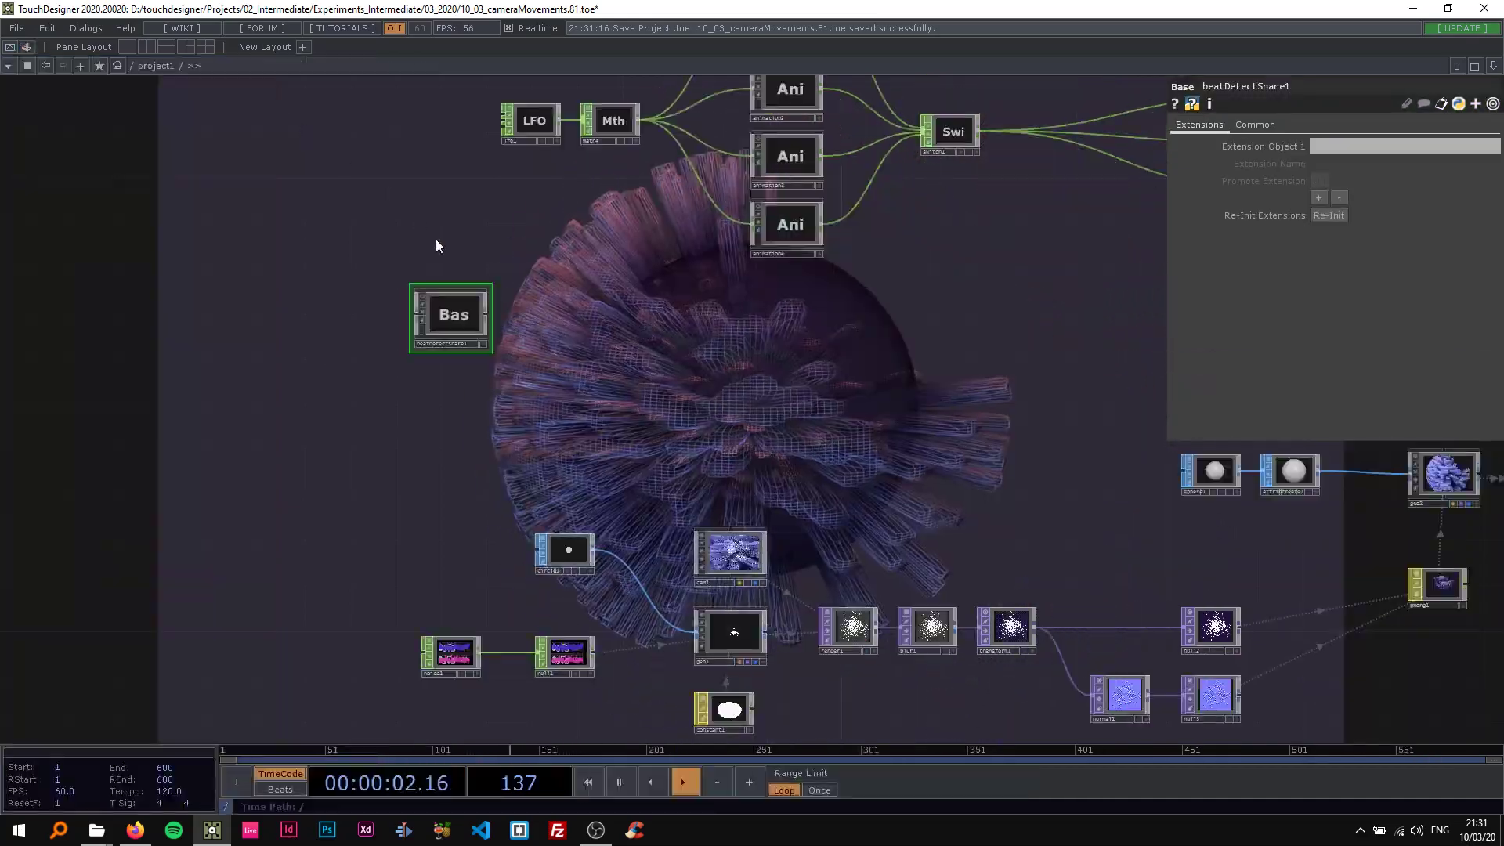
Step: Create an Audio File In CHOP to the left of beatDetectSnare1 and connect it to that component's input
scroll(434, 313, up, 5)
scroll(486, 340, down, 10)
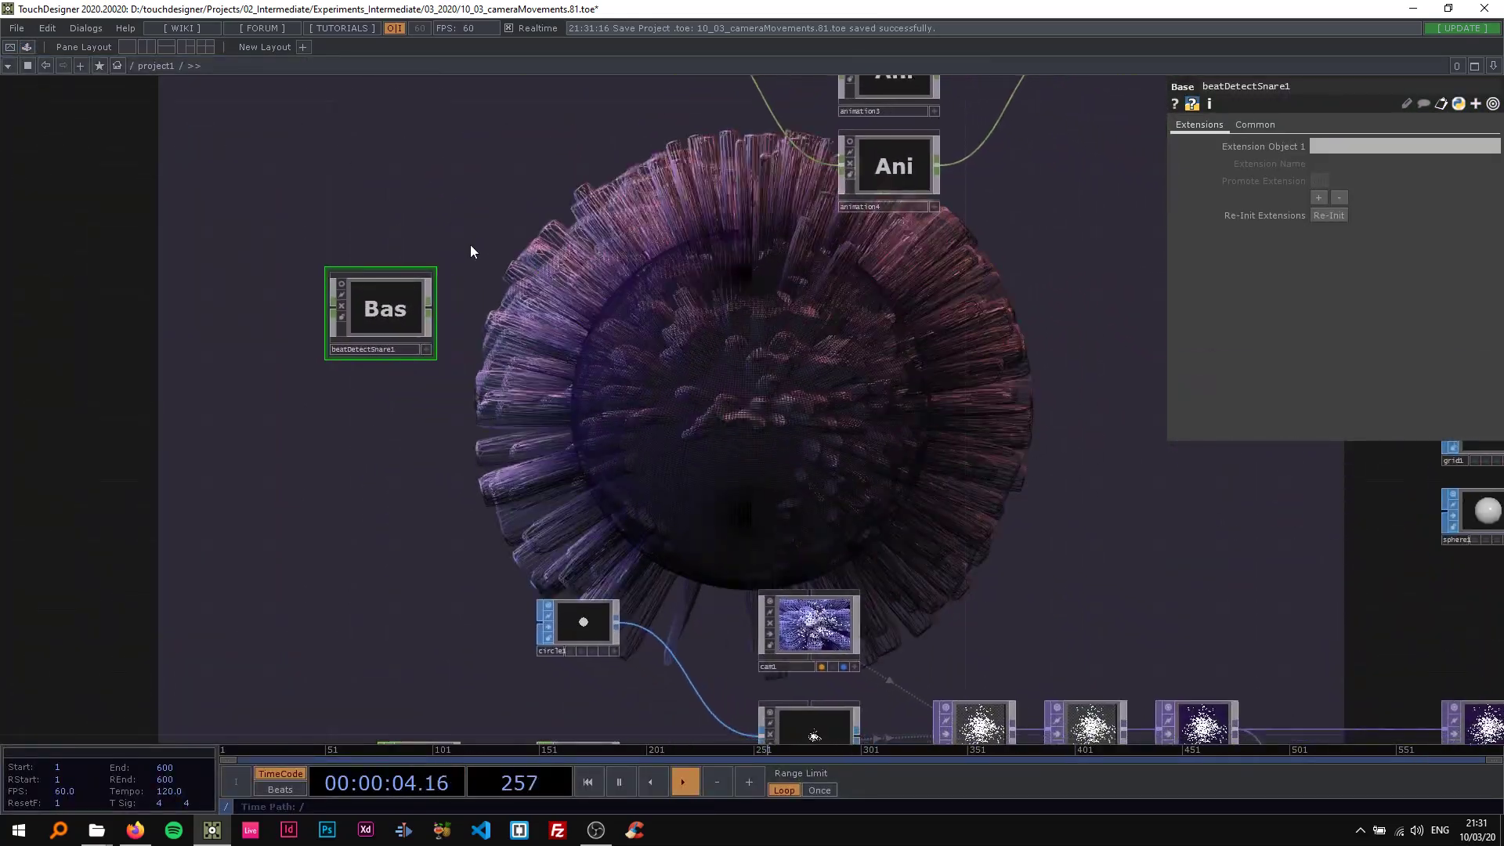
scroll(306, 264, up, 1)
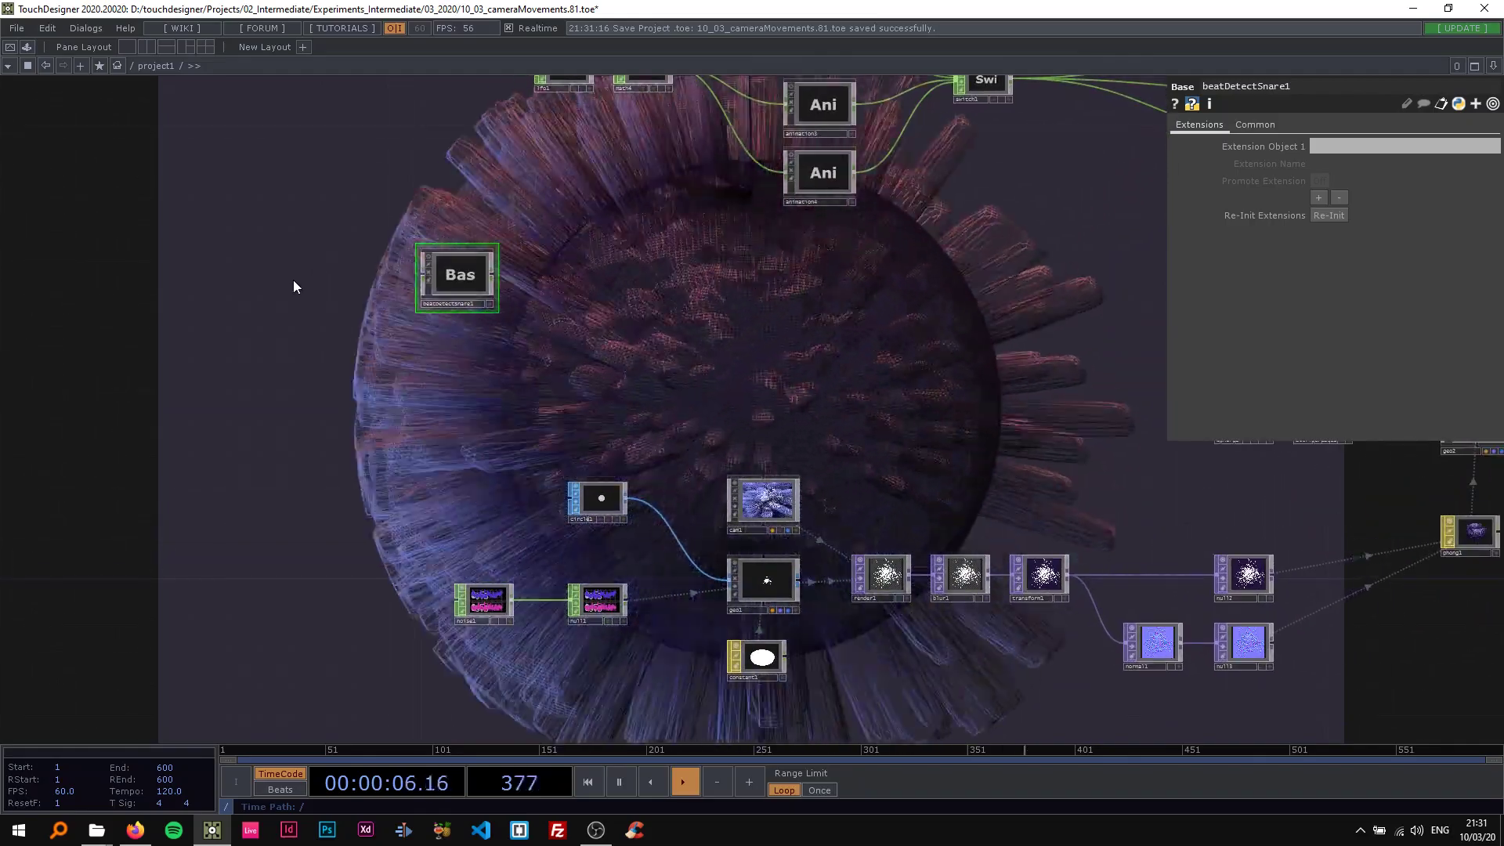
key(Tab)
text(fil)
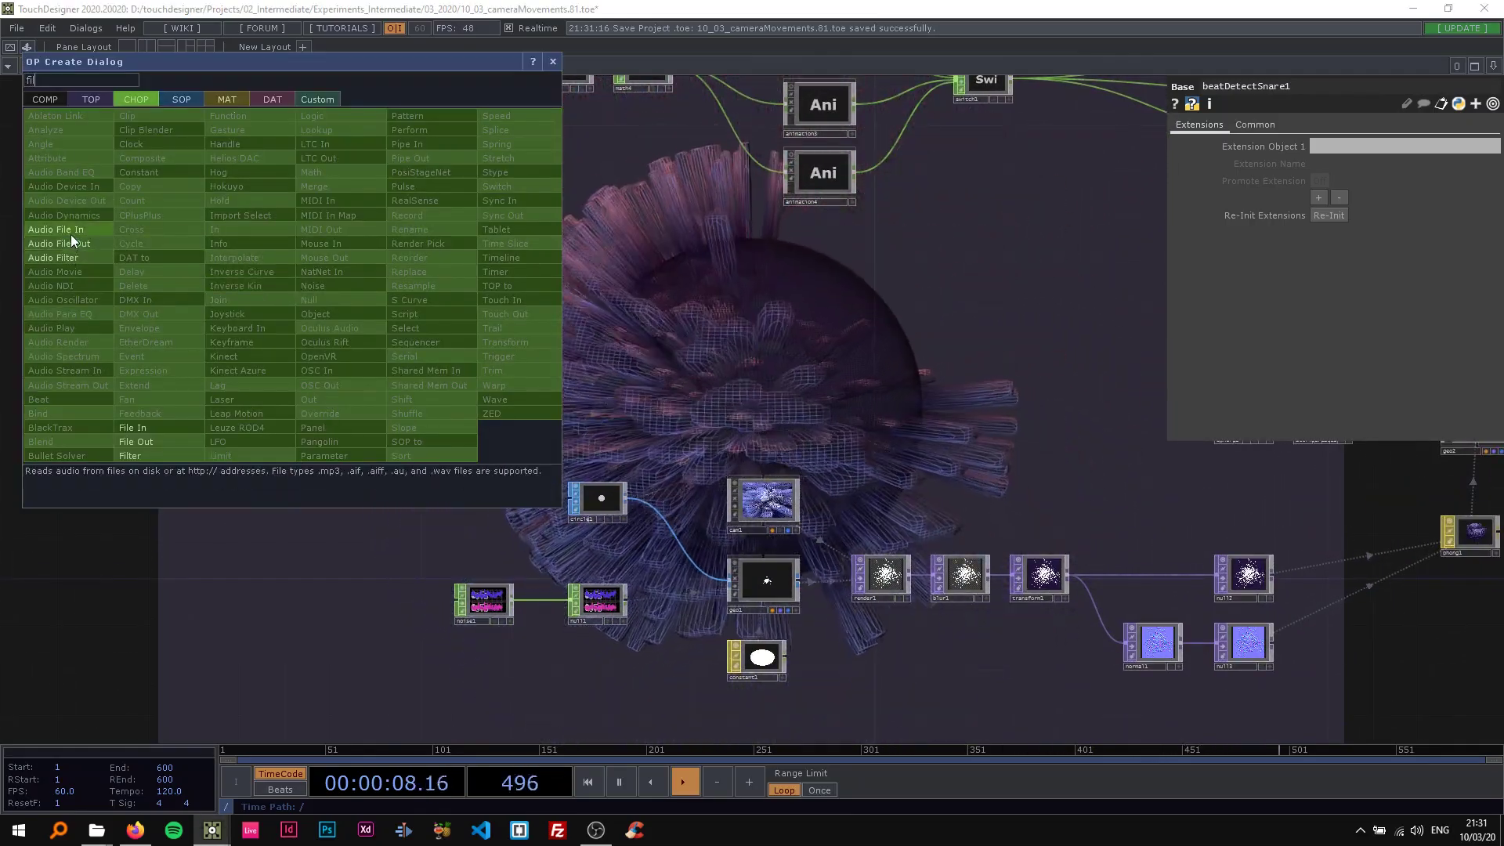
click(72, 231)
click(302, 276)
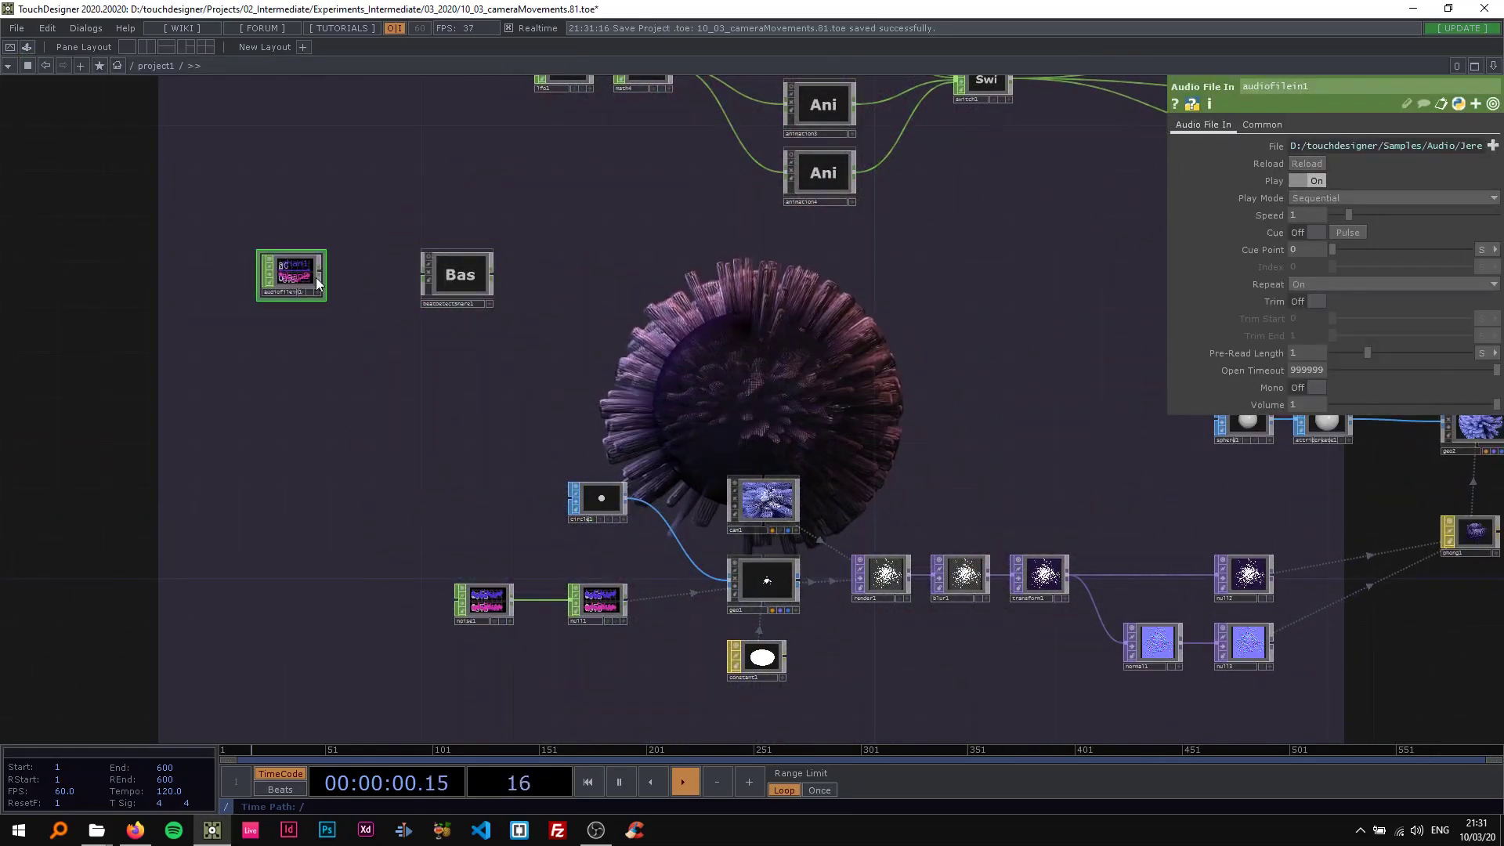
scroll(250, 268, up, 3)
drag(267, 346, 410, 349)
drag(276, 367, 271, 333)
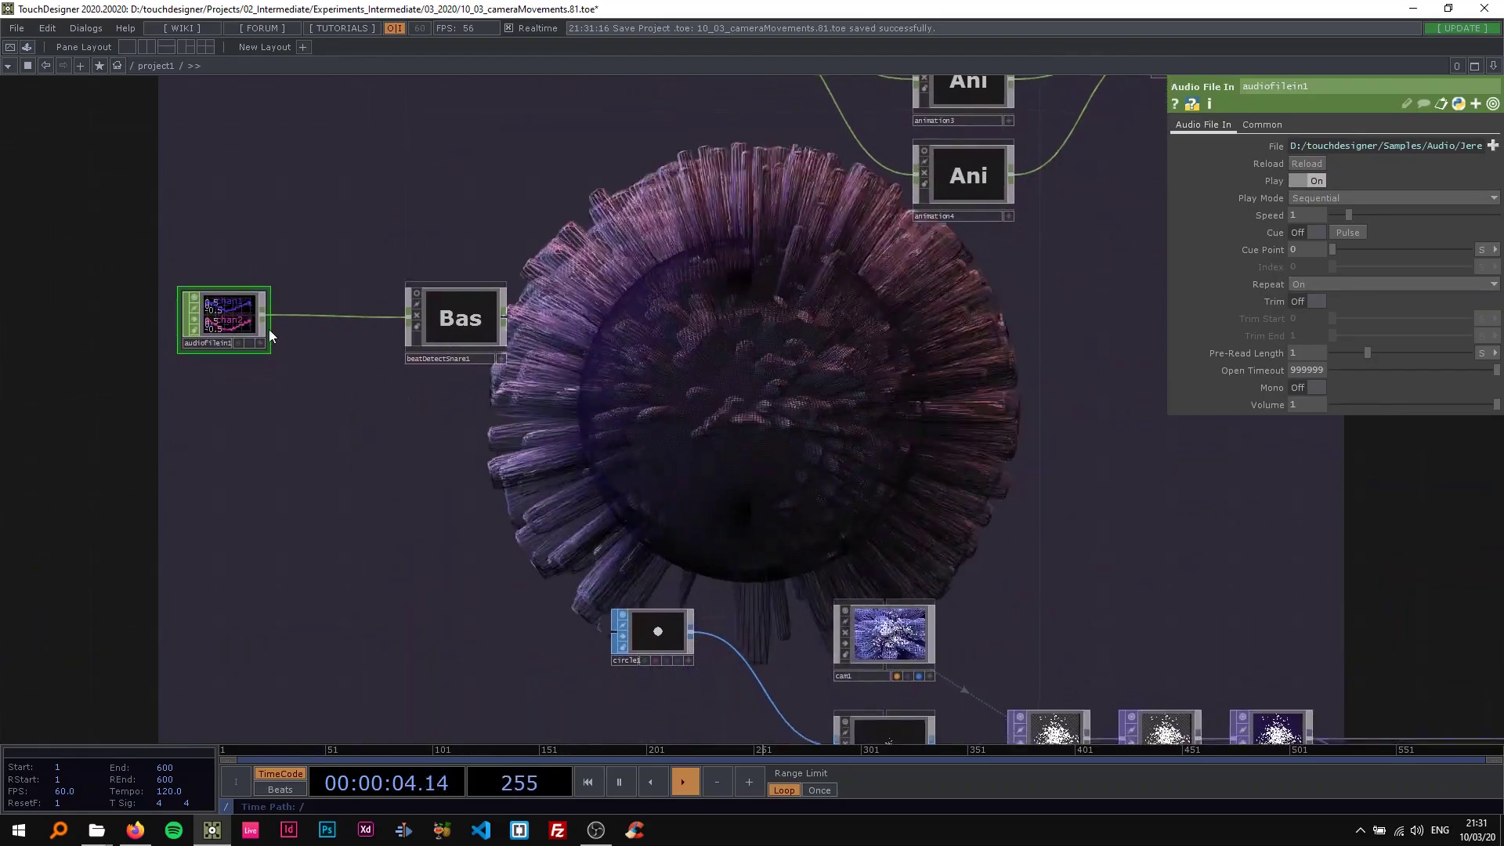
Step: Add an Audio Device Out CHOP fed by audiofilein1 and place it below beatDetectSnare1
key(Tab)
text(d)
click(47, 237)
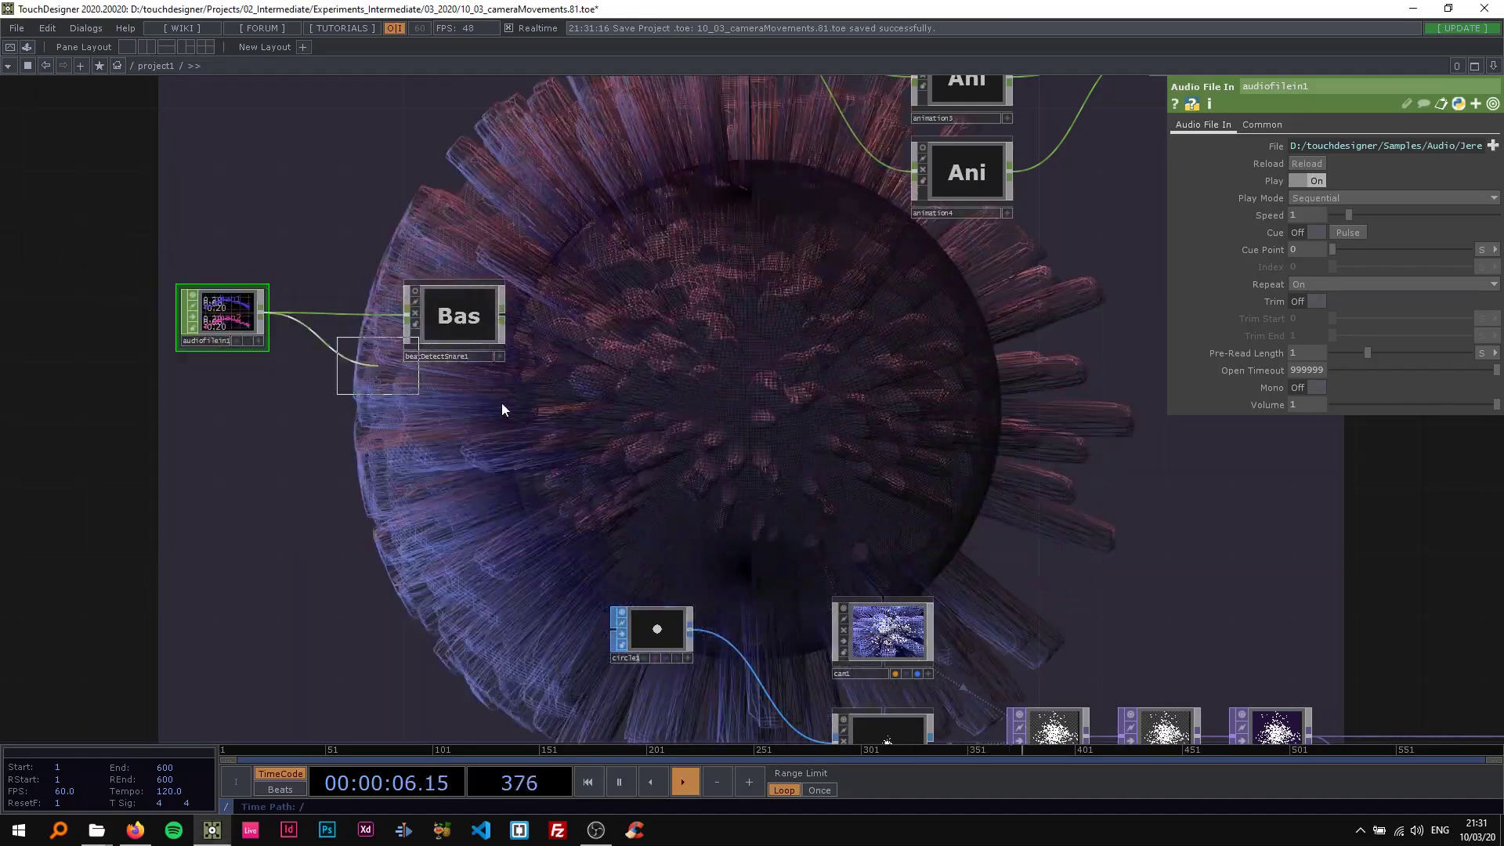
click(444, 427)
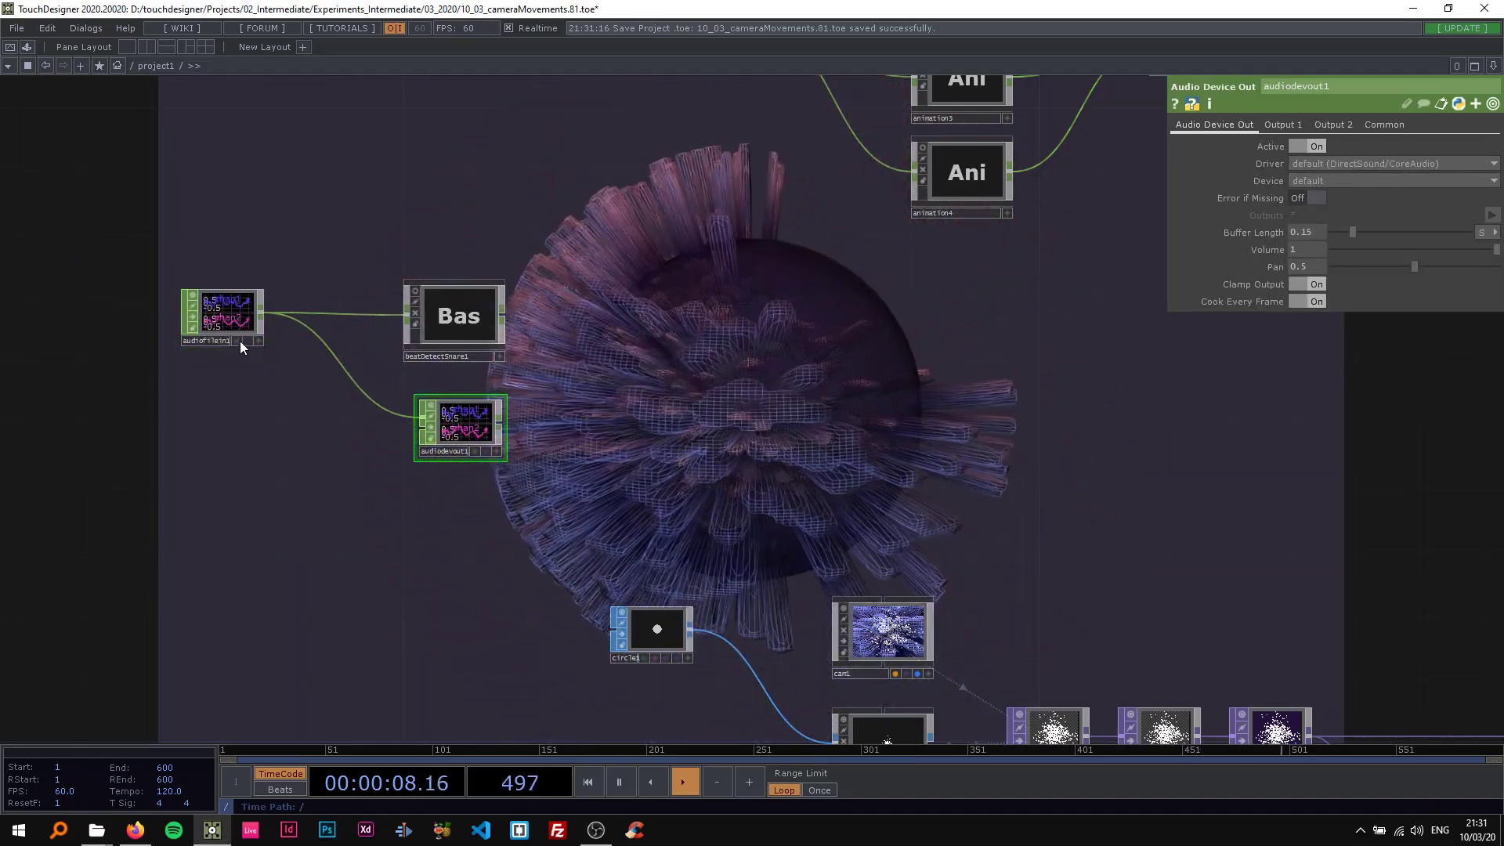
Step: Check beatDetectSnare1's snare output, and append a Null CHOP to it, placed beneath switch1
click(214, 310)
drag(545, 359, 336, 322)
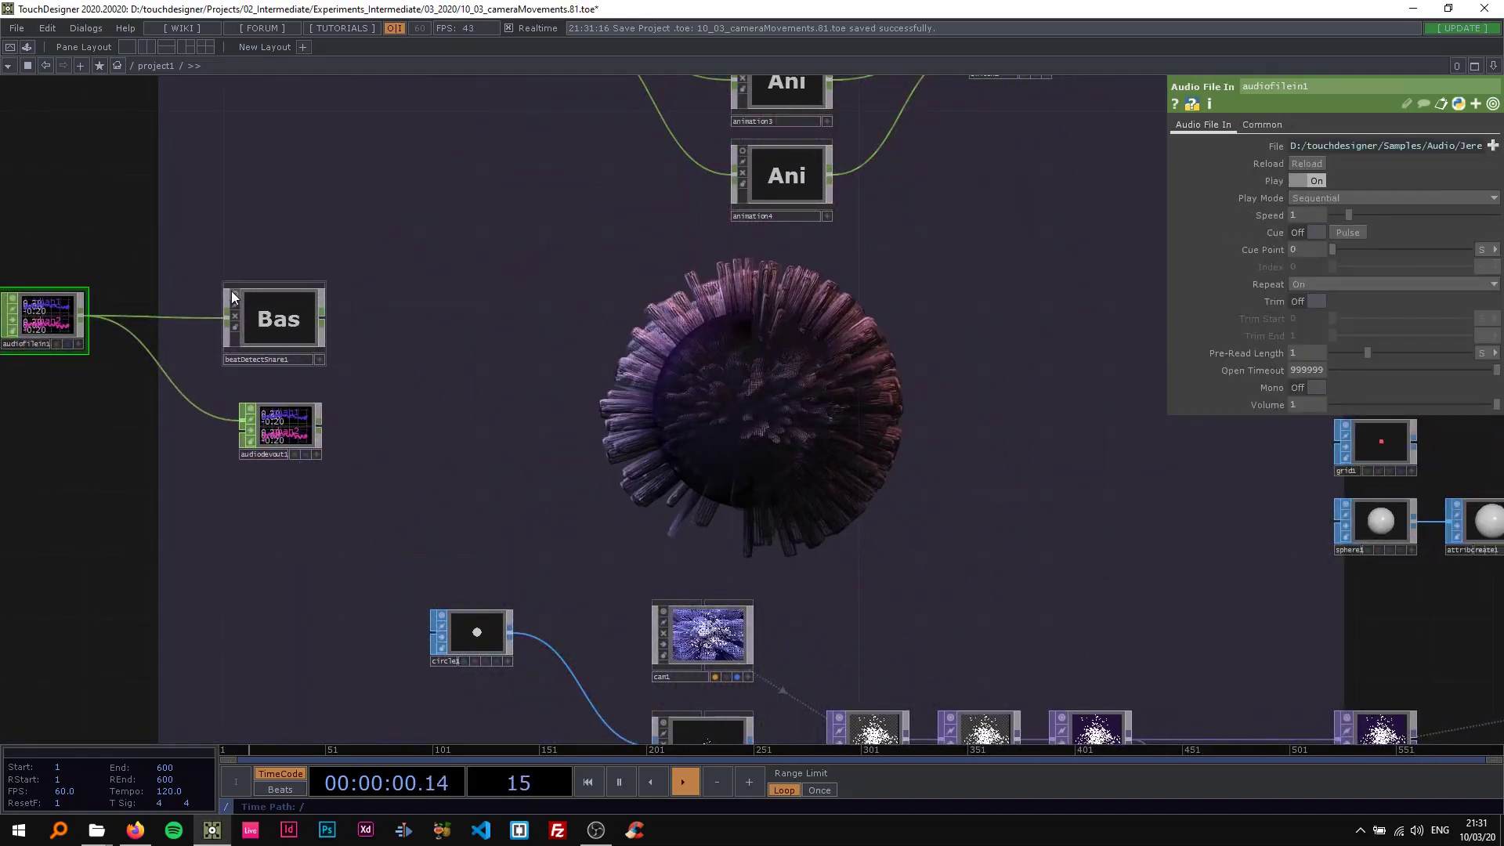
scroll(227, 321, up, 5)
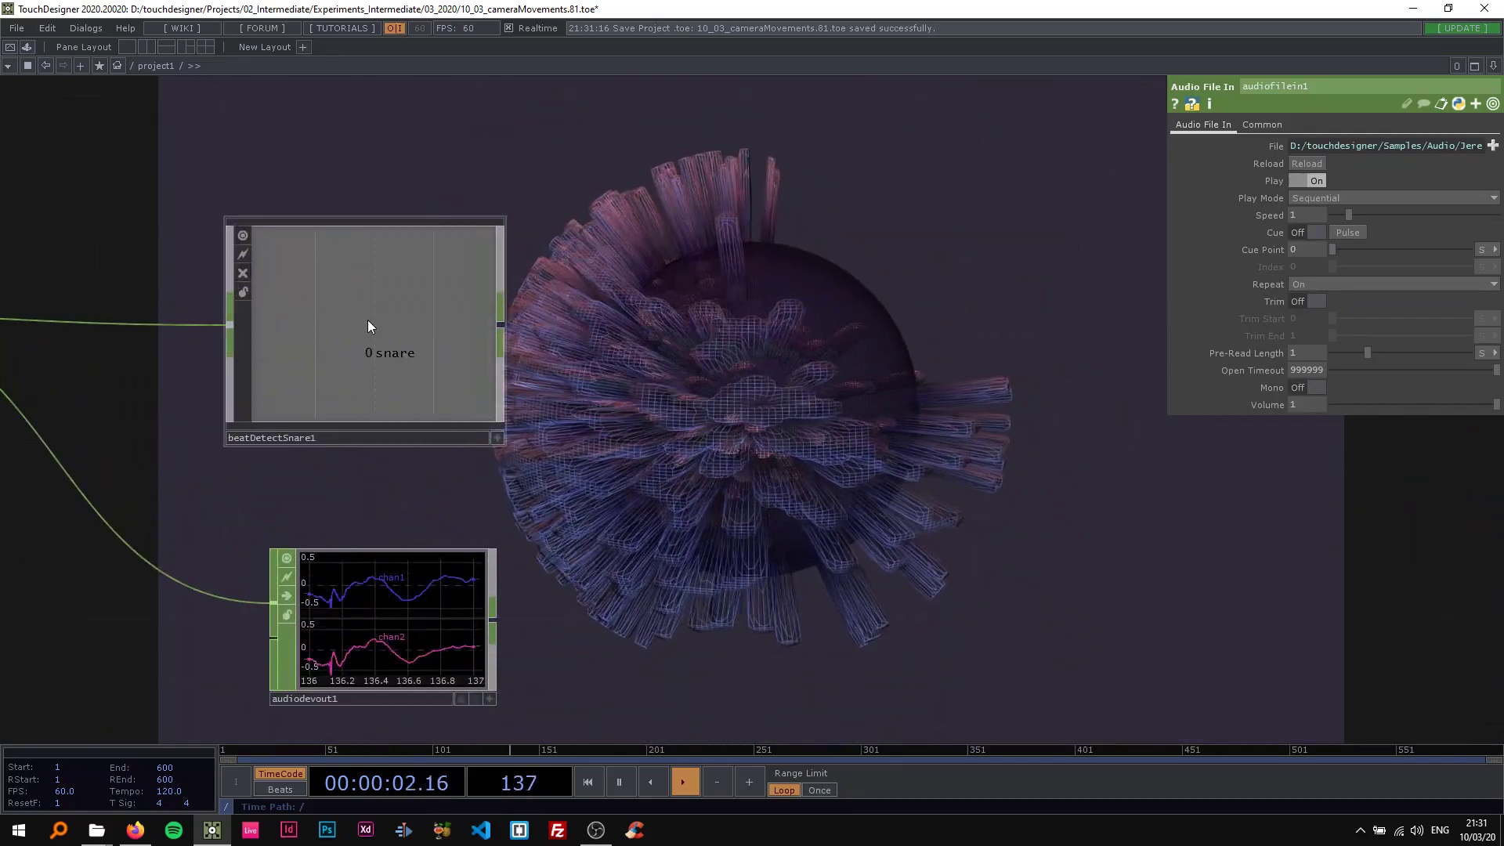
scroll(344, 307, down, 3)
scroll(384, 283, down, 2)
drag(503, 304, 325, 337)
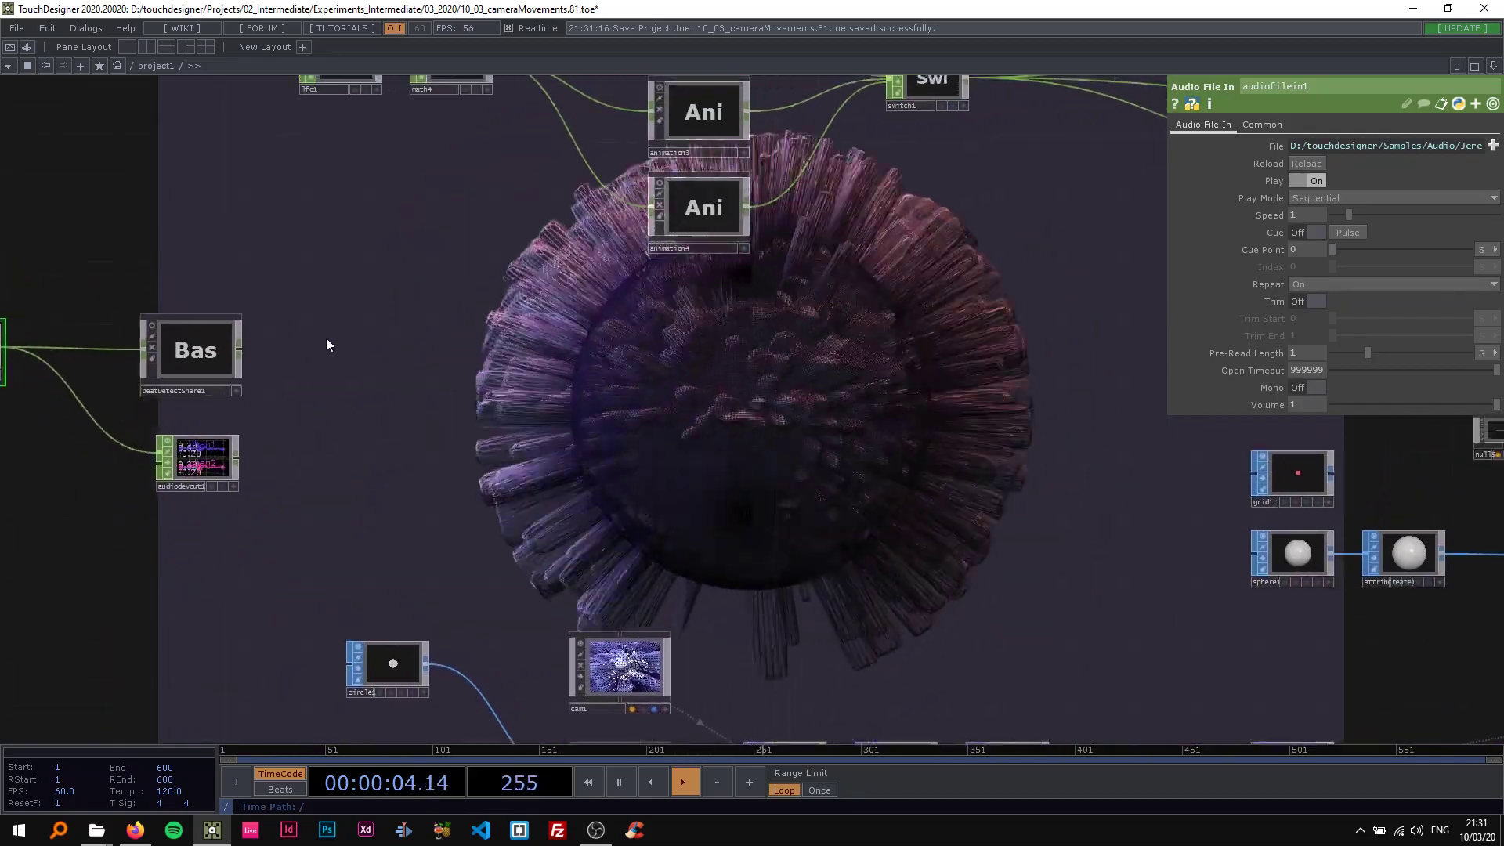
right_click(241, 347)
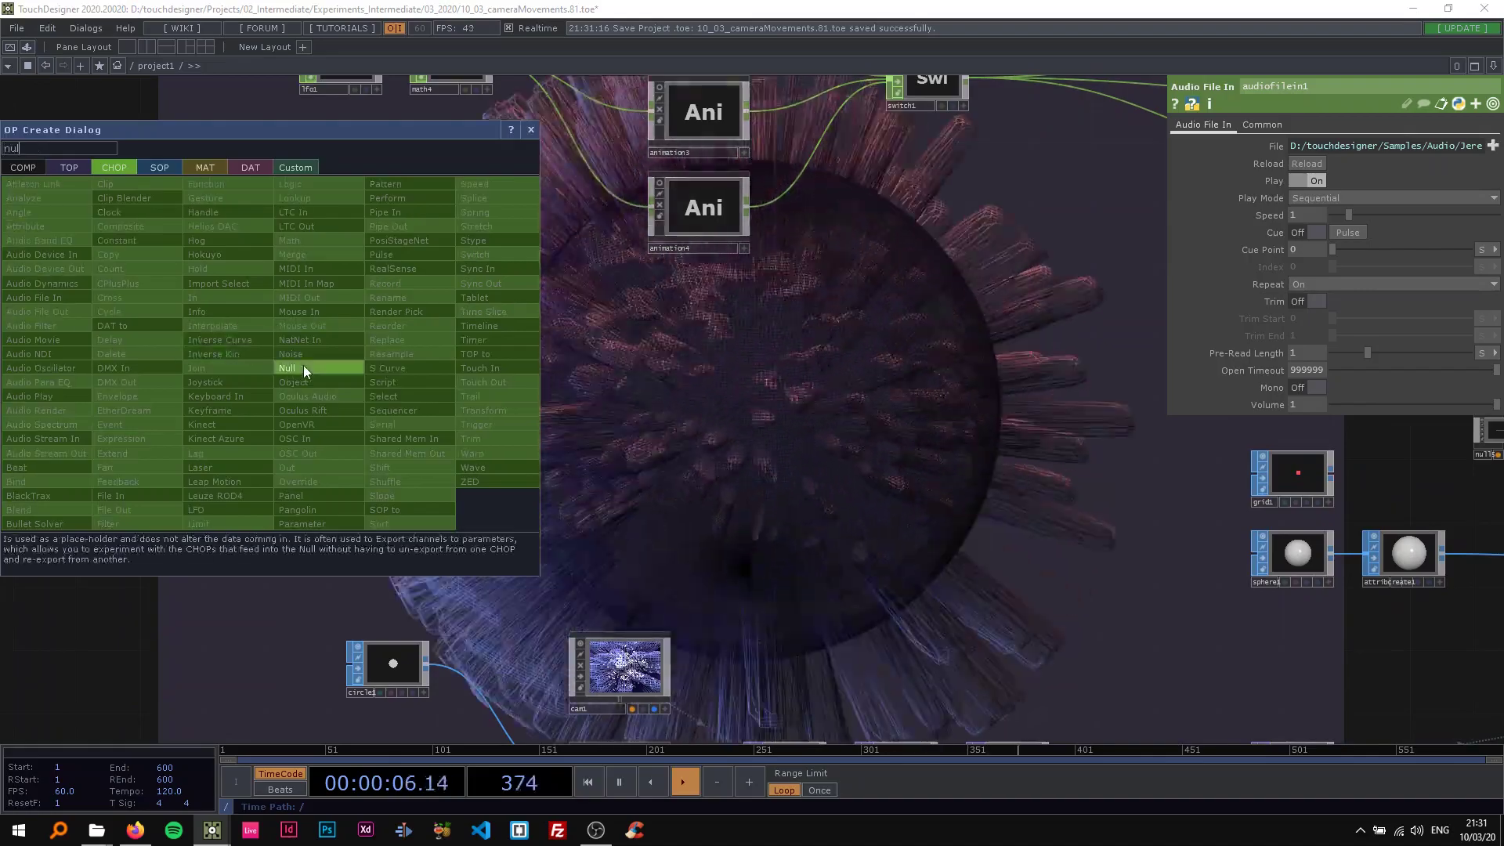
click(294, 367)
click(929, 343)
drag(726, 340, 607, 371)
Step: Insert a Count CHOP between beatDetectSnare1 and null9, below the four Animation COMPs
click(858, 149)
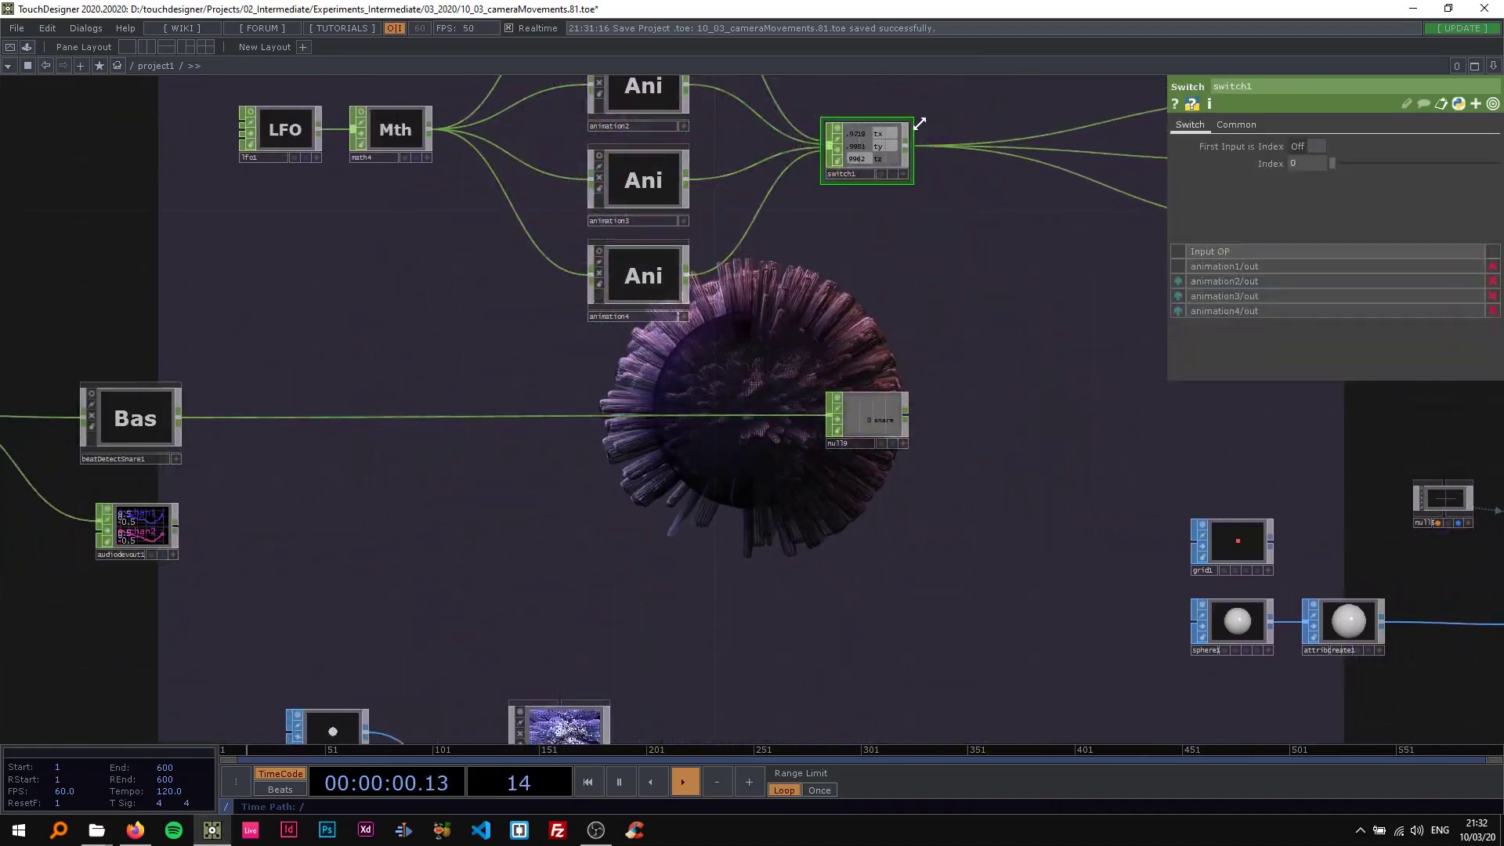
drag(699, 270, 698, 339)
scroll(705, 436, up, 2)
scroll(705, 436, down, 1)
click(618, 189)
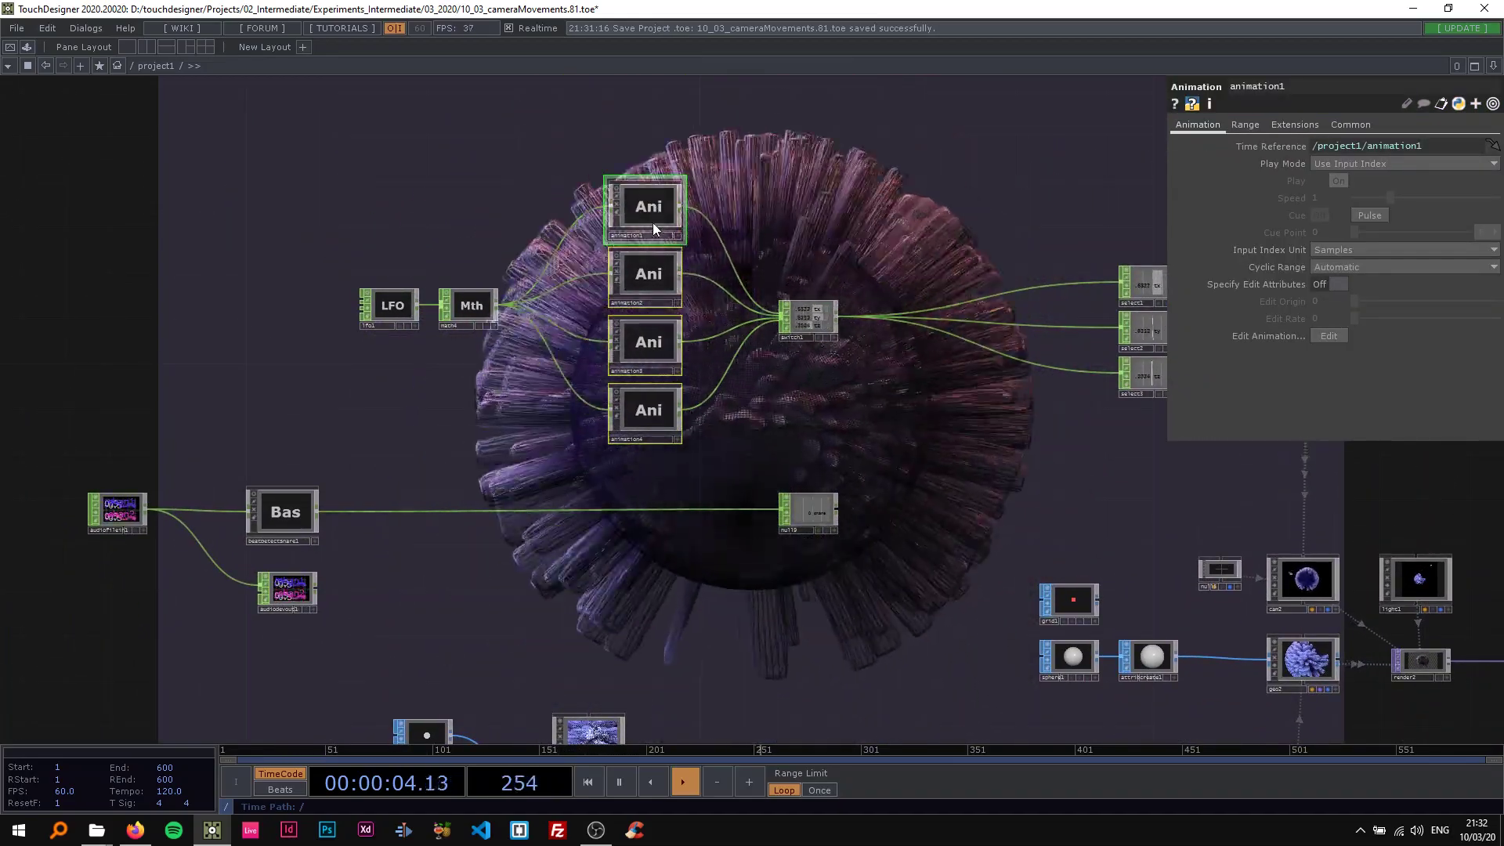
click(821, 321)
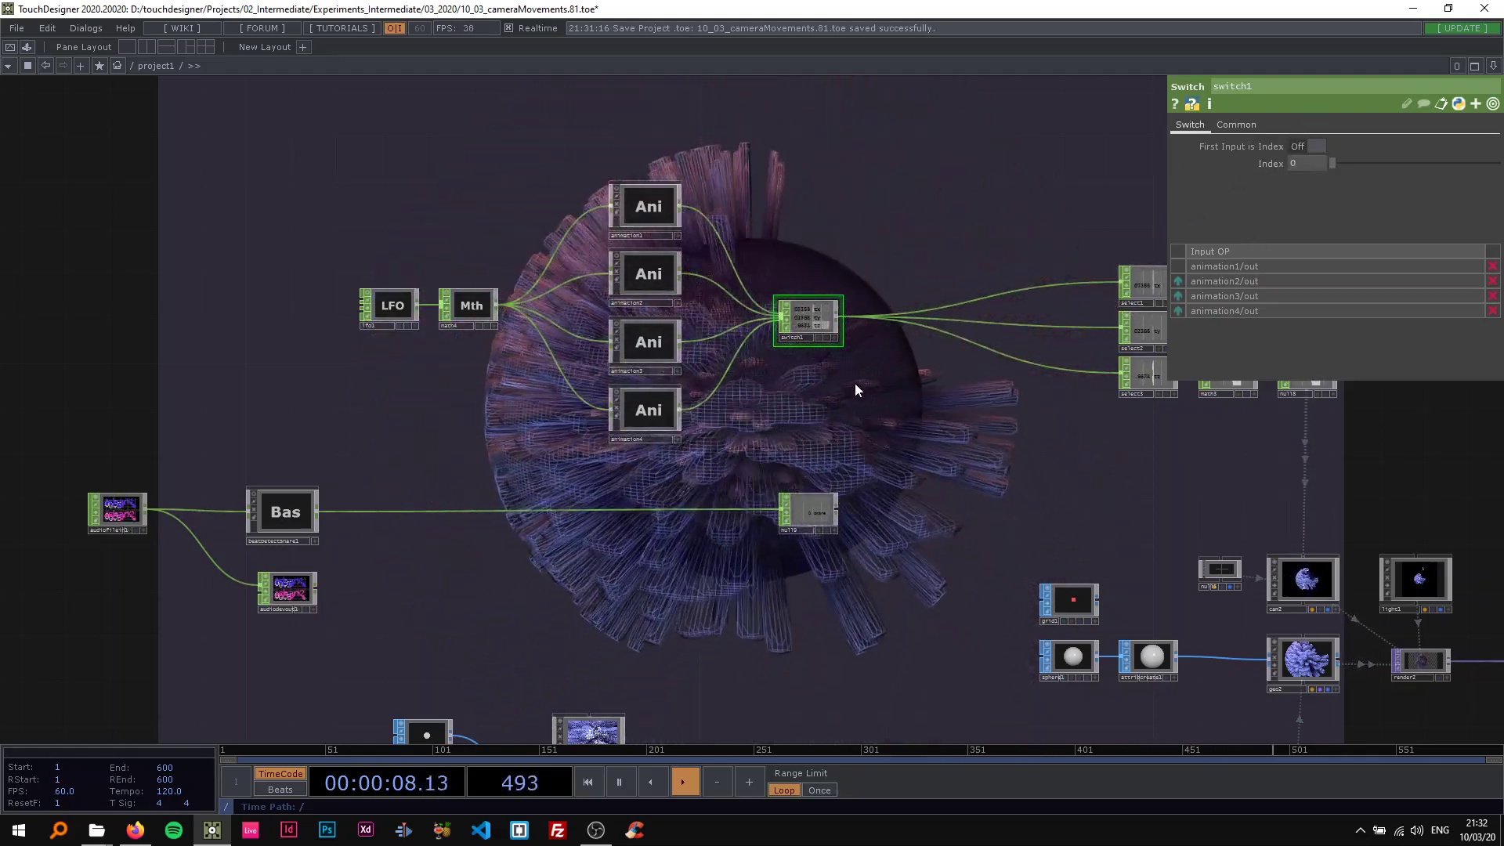
scroll(716, 478, up, 3)
right_click(603, 443)
click(625, 431)
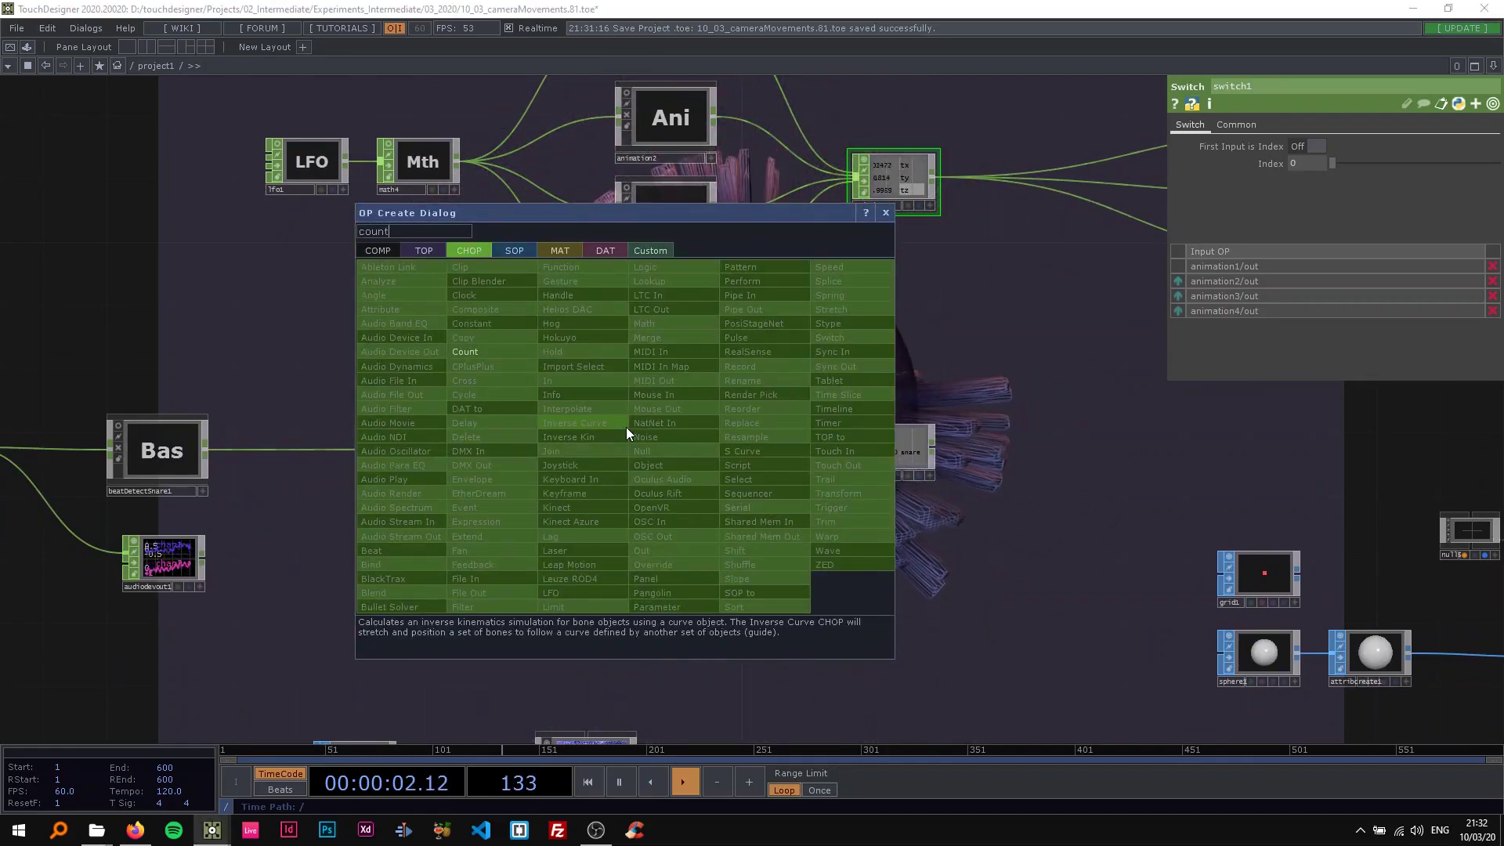
click(525, 350)
click(774, 448)
Step: Set count1's Limit to Loop Min/Max with a Limit Maximum of 3
scroll(719, 369, up, 5)
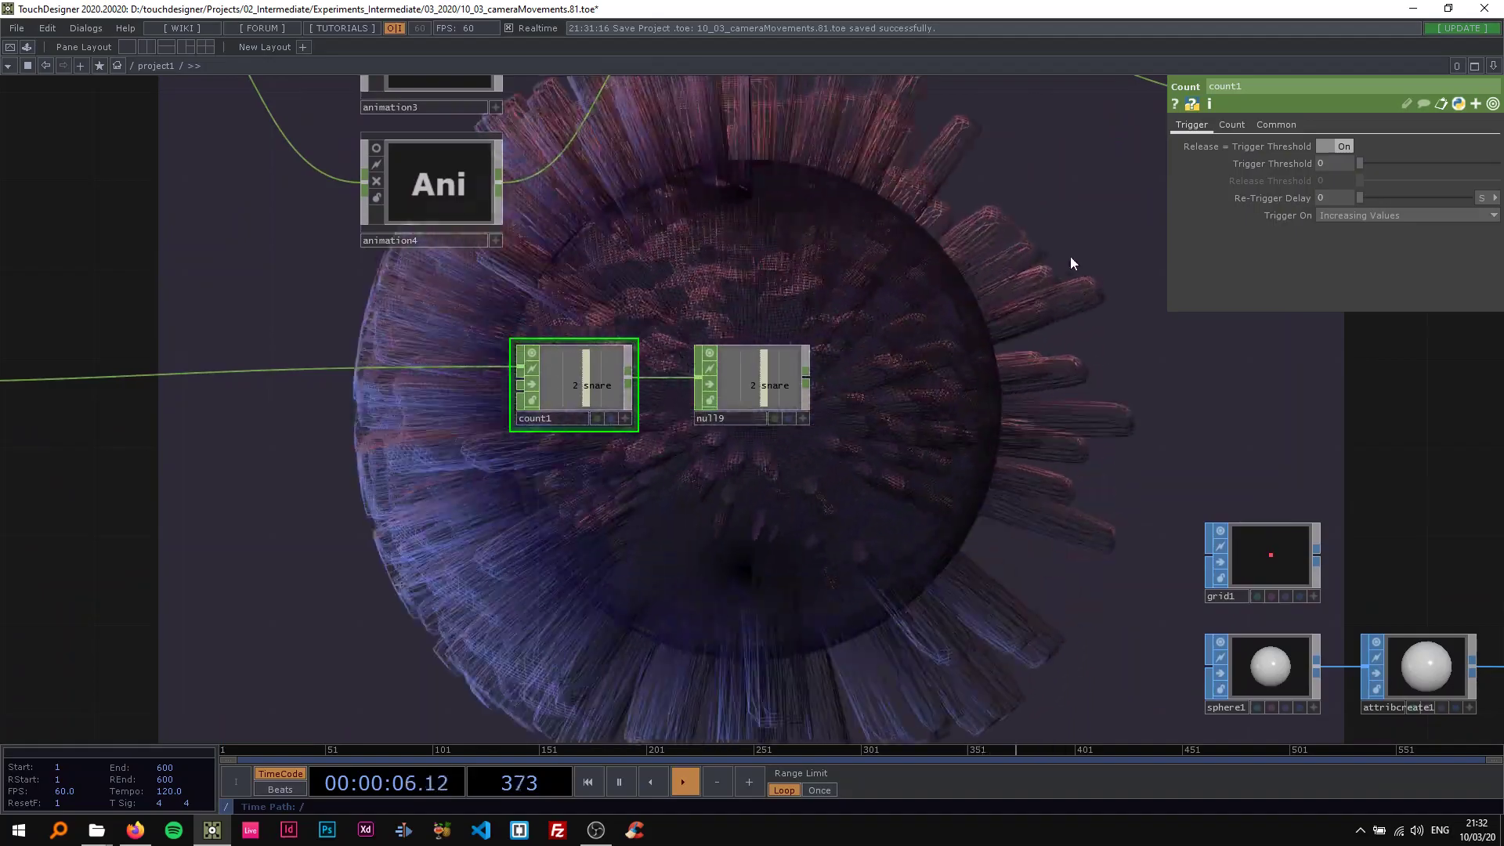
click(1237, 123)
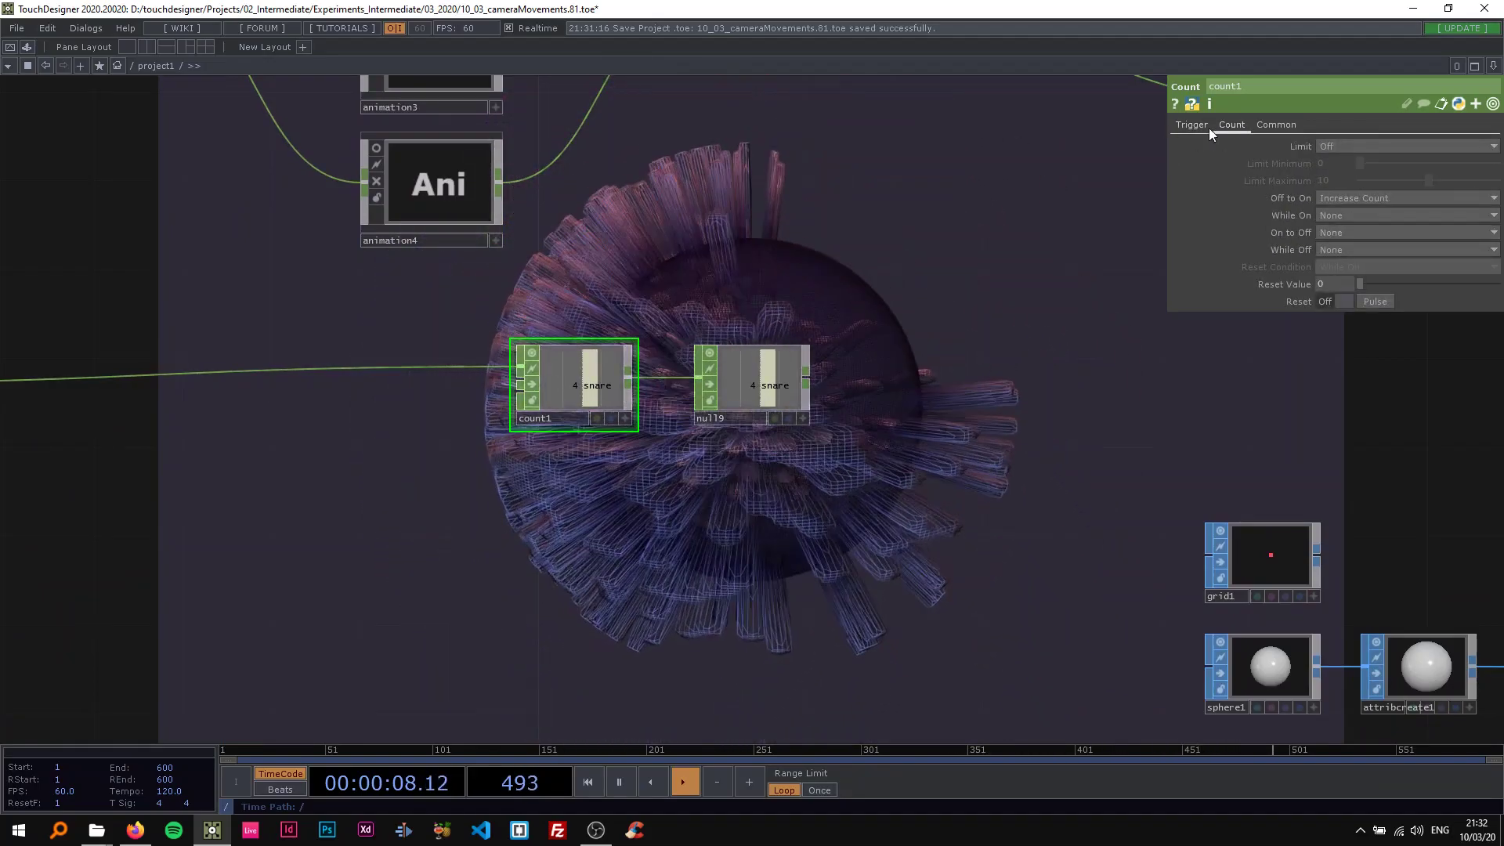
click(1340, 146)
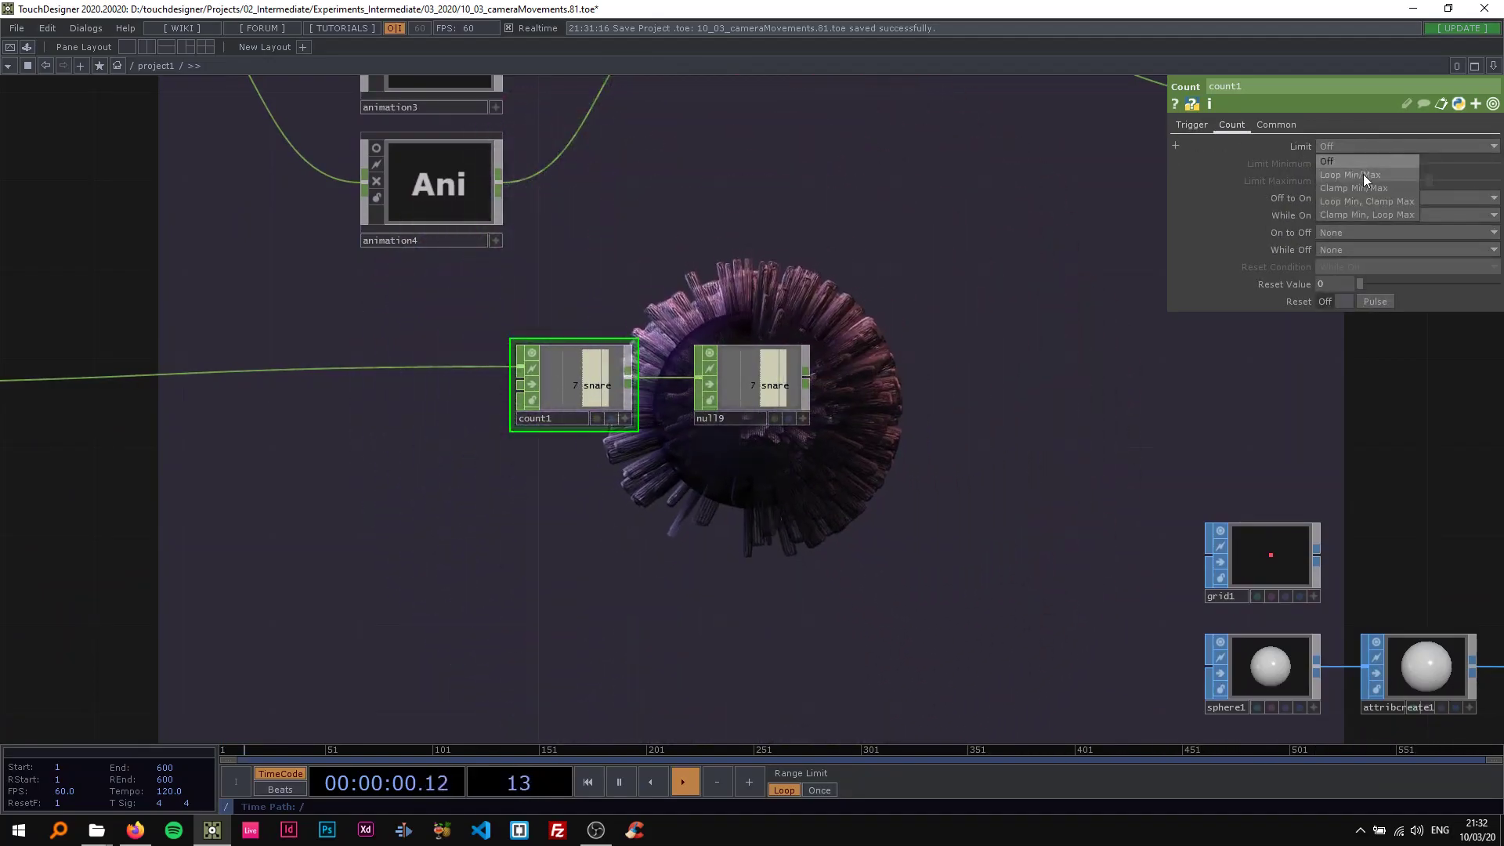
click(1363, 174)
click(1337, 180)
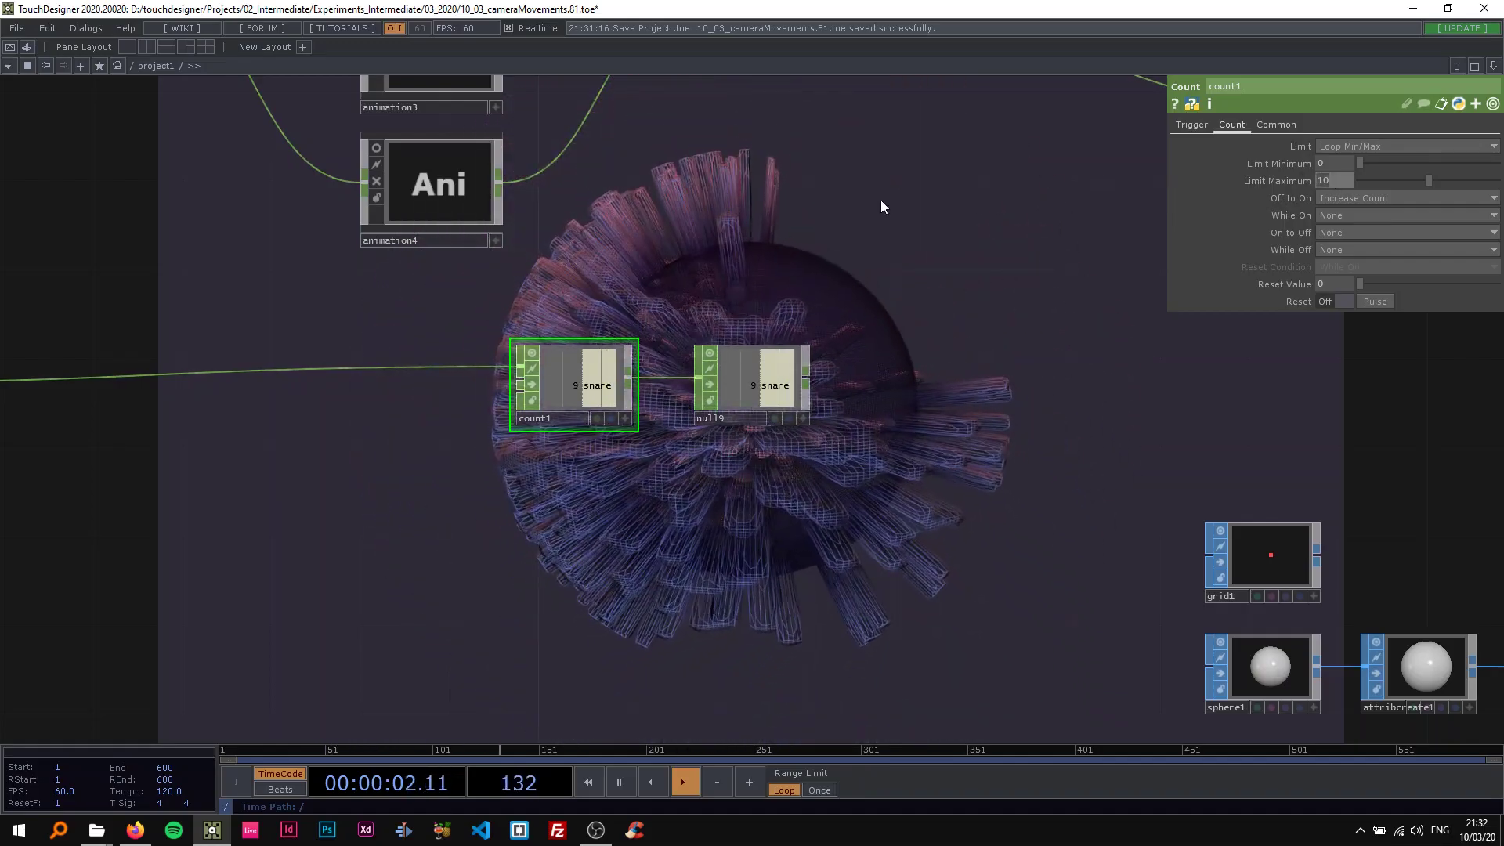
text(3)
key(Return)
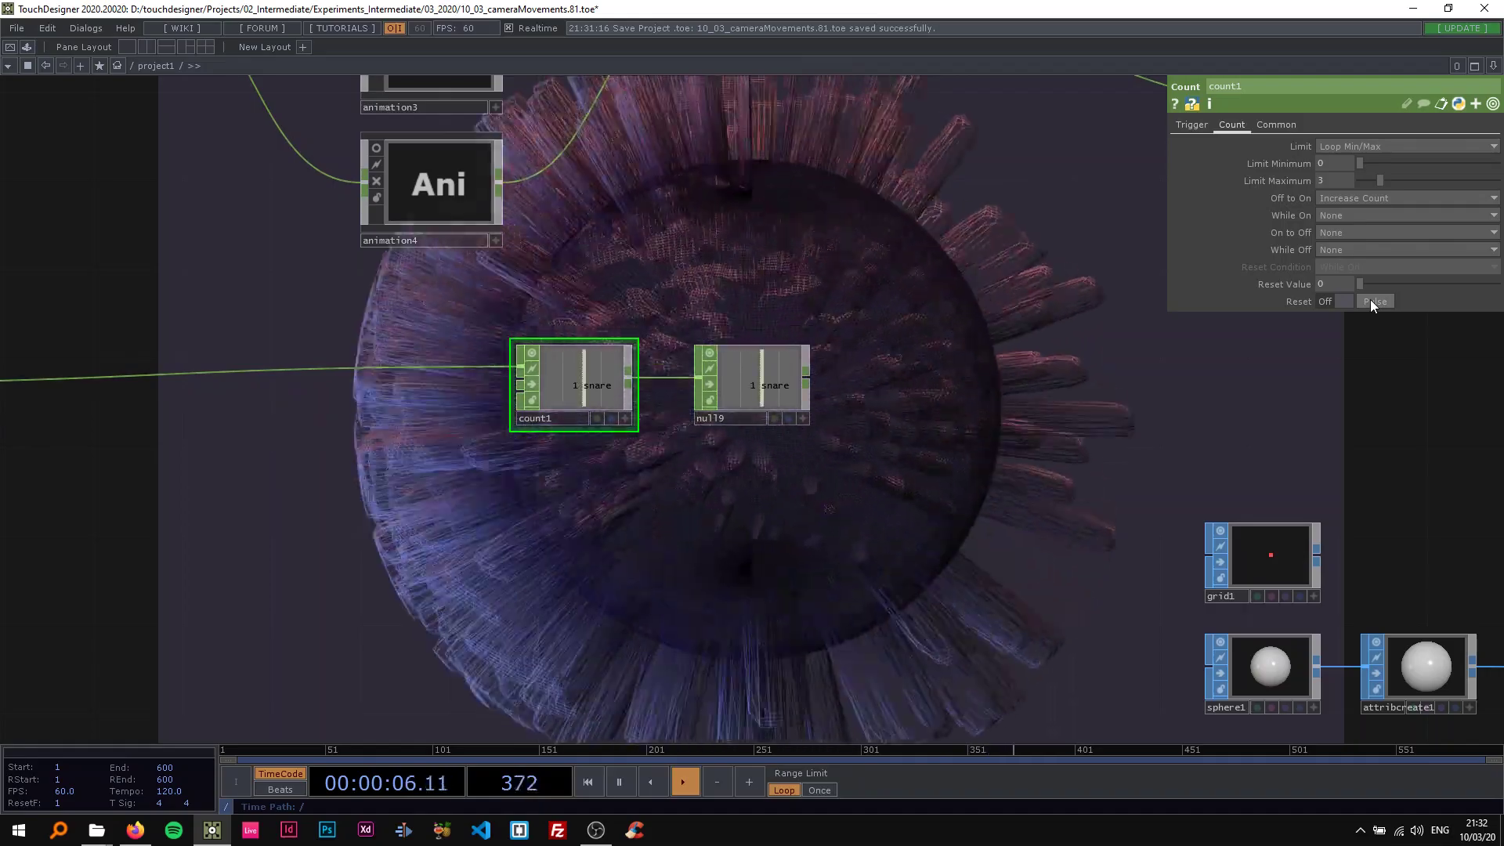
scroll(705, 296, down, 3)
scroll(579, 434, up, 3)
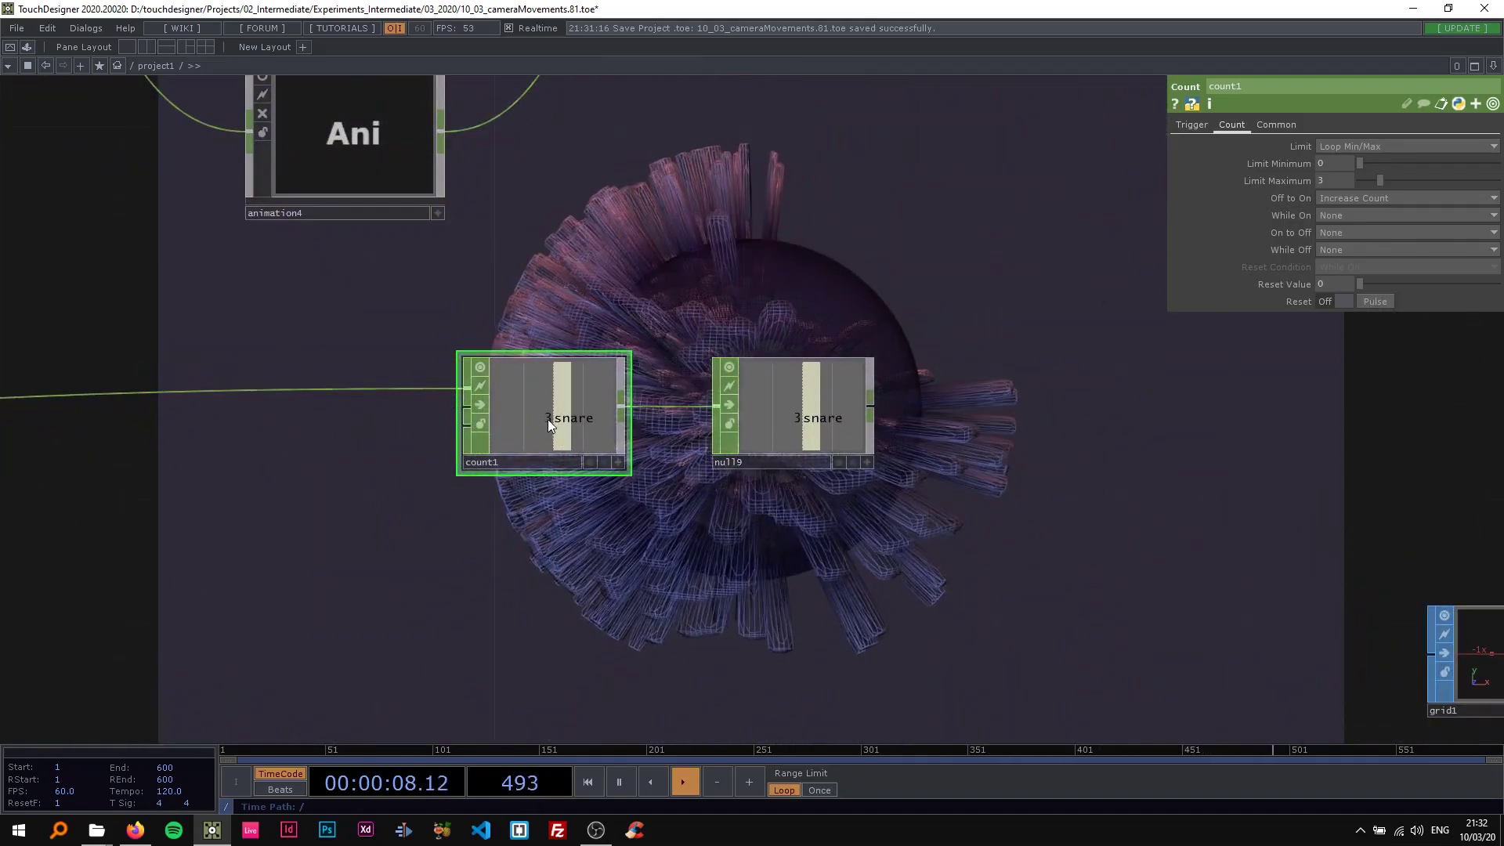
Step: Drive switch1's Index with null9's snare channel through a CHOP Reference
scroll(626, 352, down, 5)
click(670, 219)
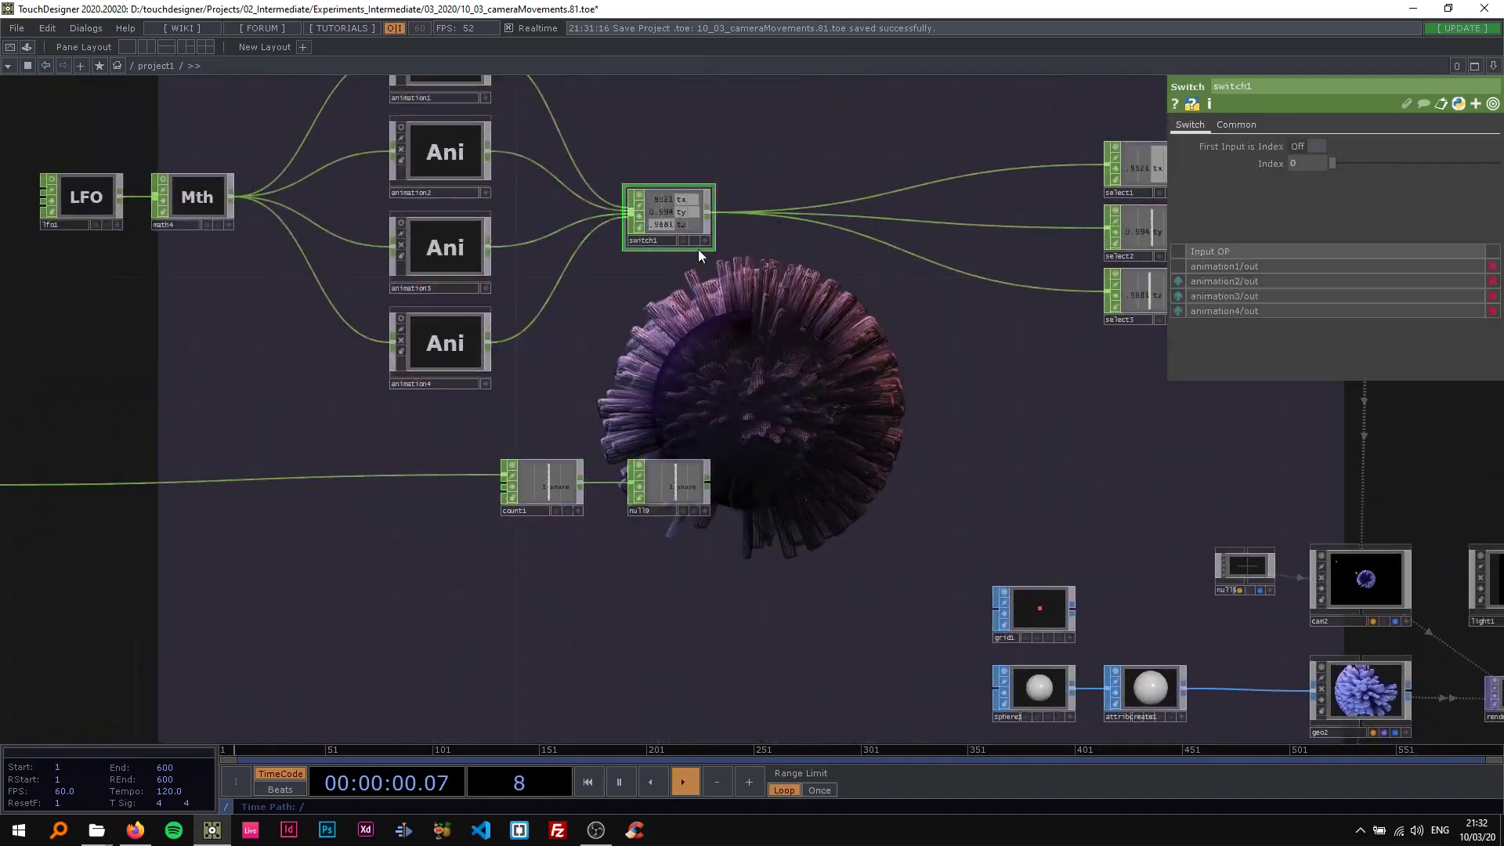
drag(685, 486, 1314, 161)
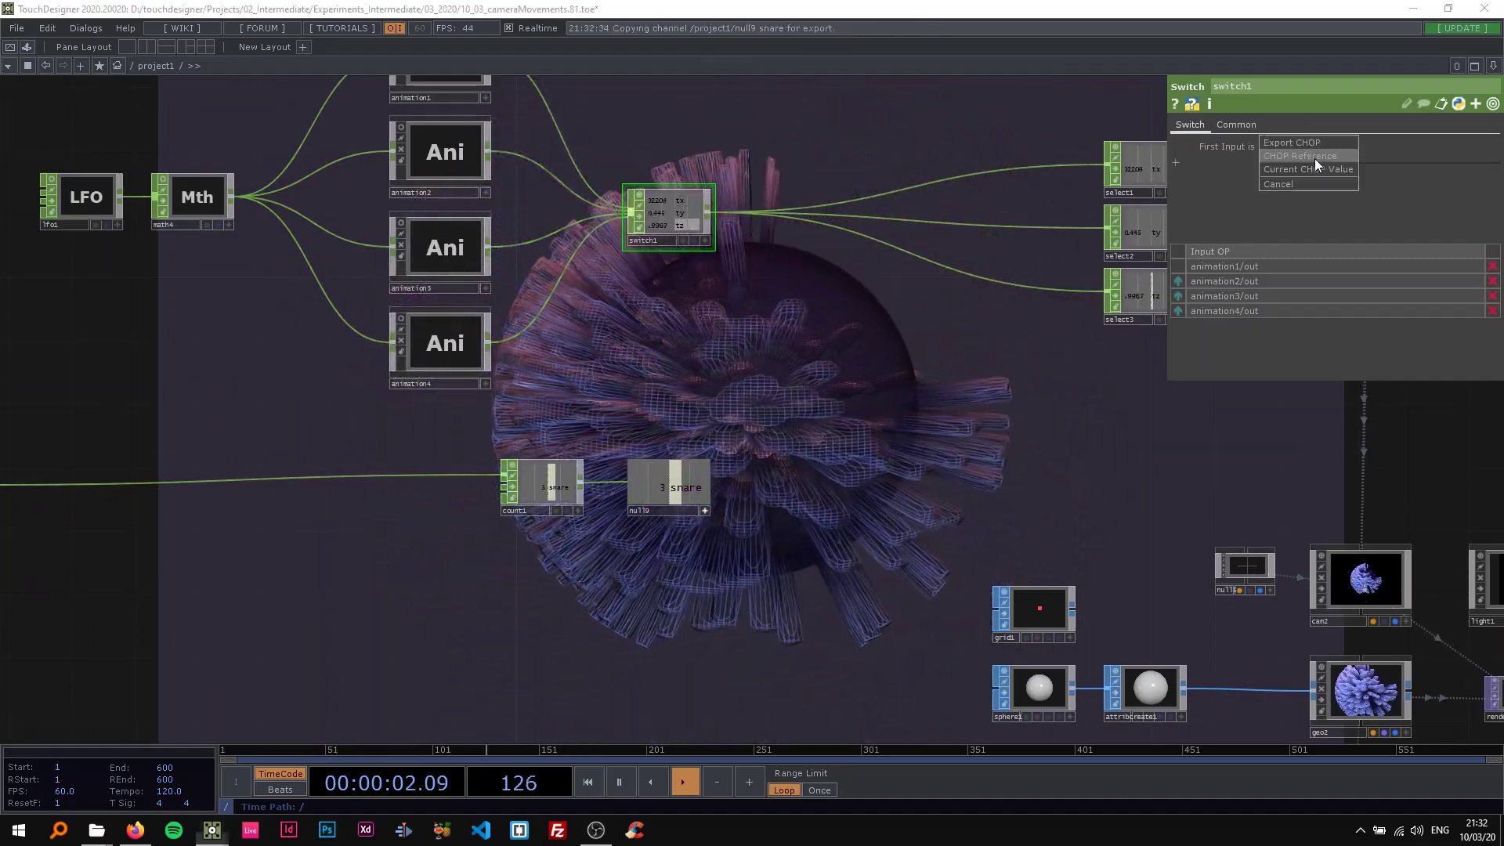
click(1331, 174)
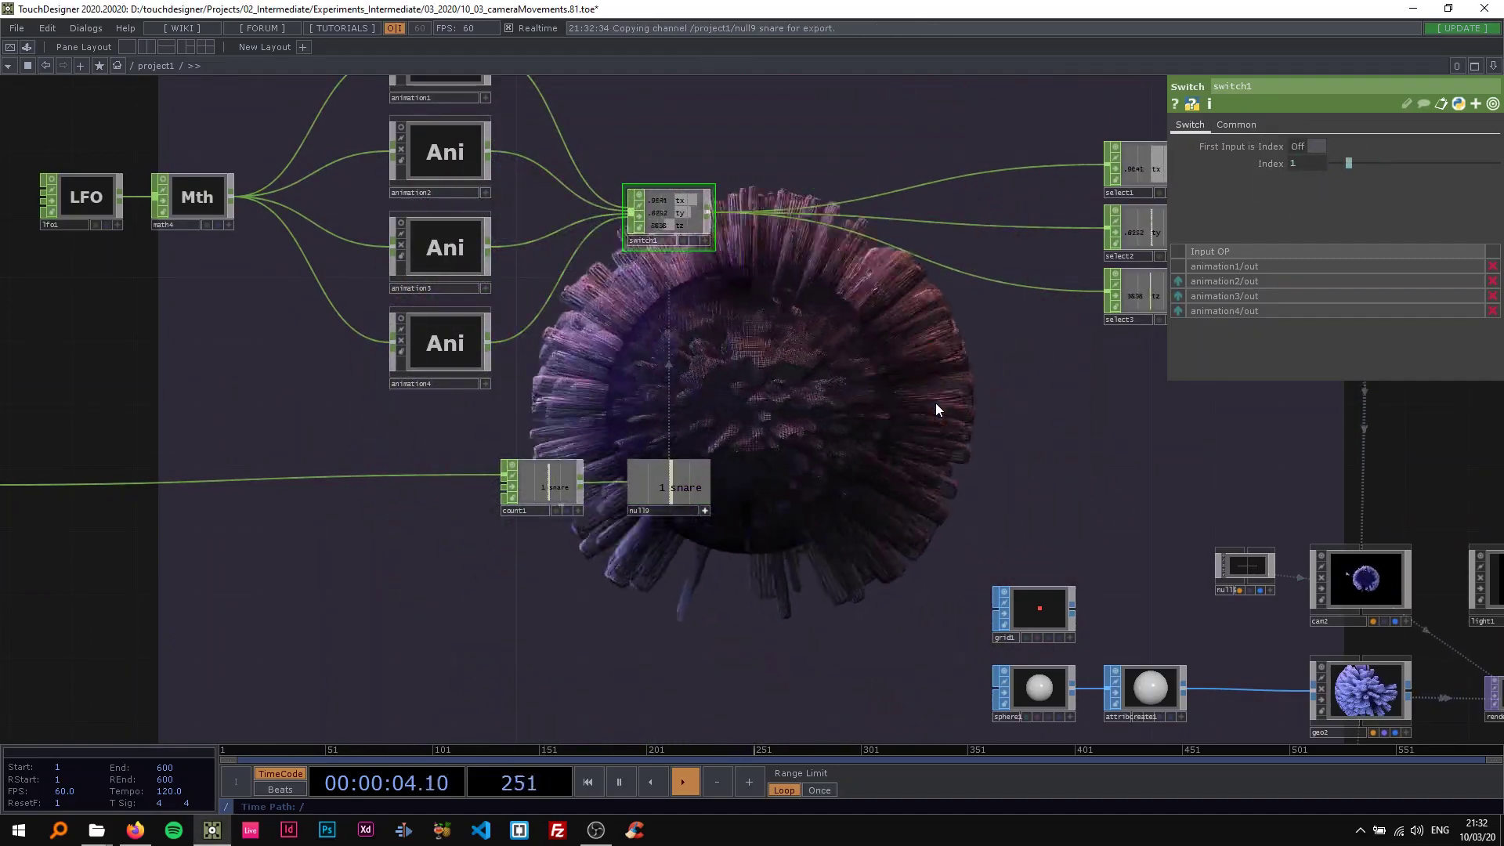
Step: Set lfo1's Frequency to 0.1
drag(934, 402, 679, 303)
scroll(695, 364, down, 5)
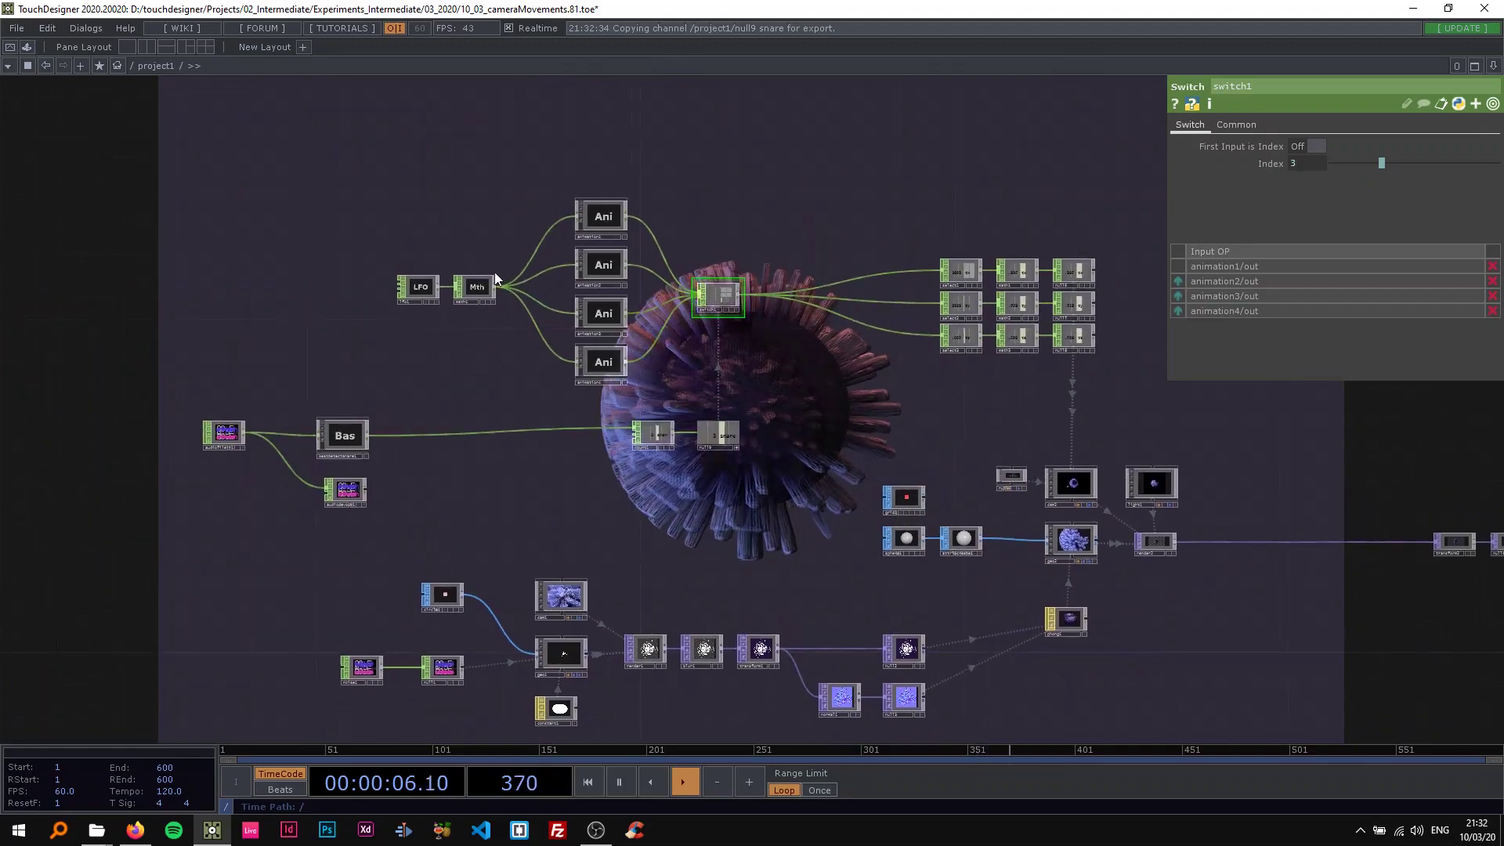
click(418, 287)
drag(1315, 178, 1303, 180)
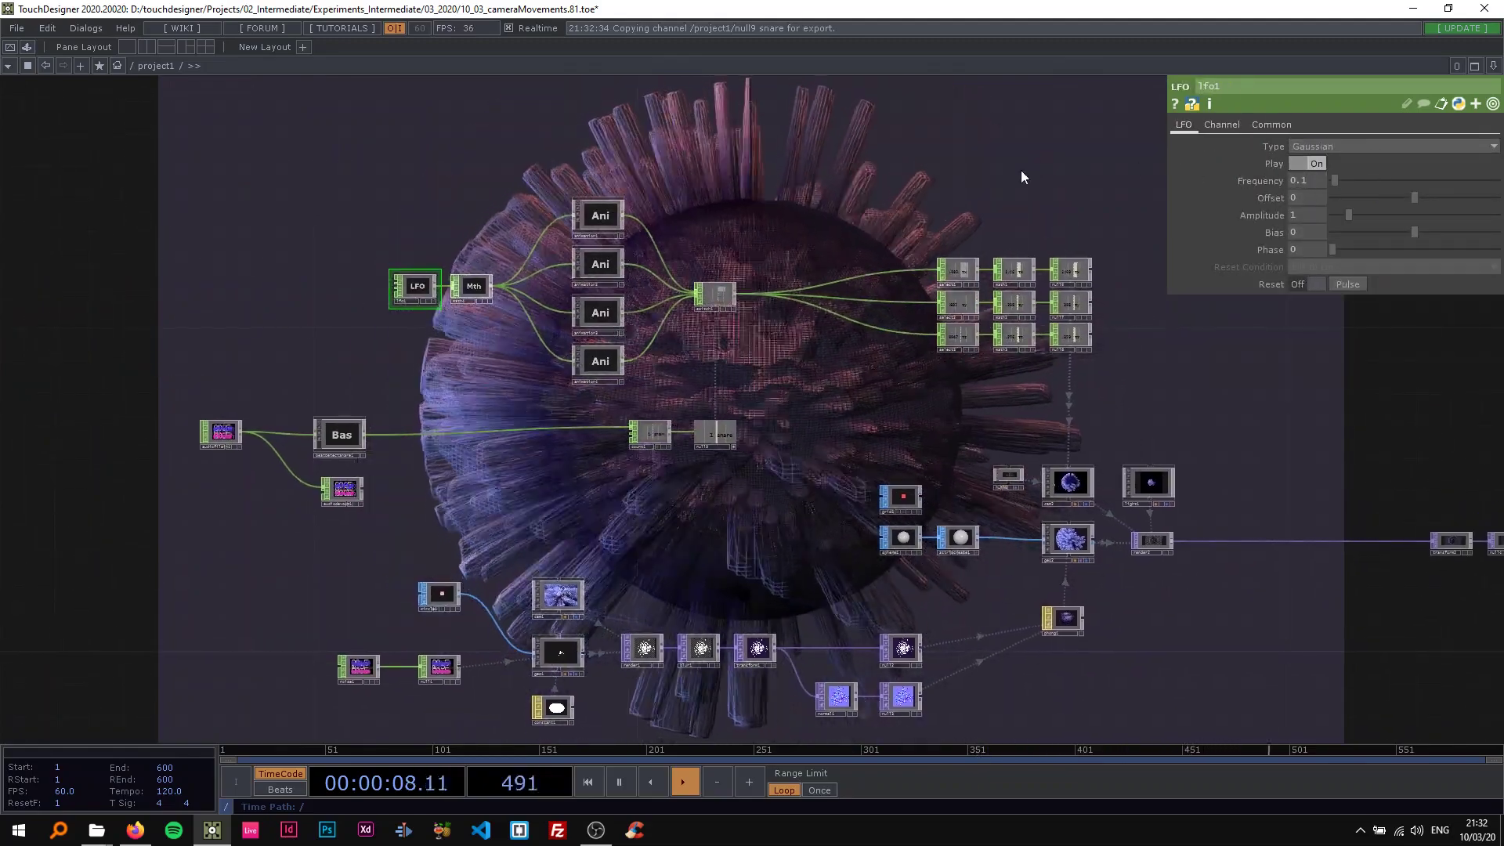
Step: Feed grid1 instead of sphere1 into attribcreate1 and check the camera movements on the flat surface
drag(726, 381, 495, 309)
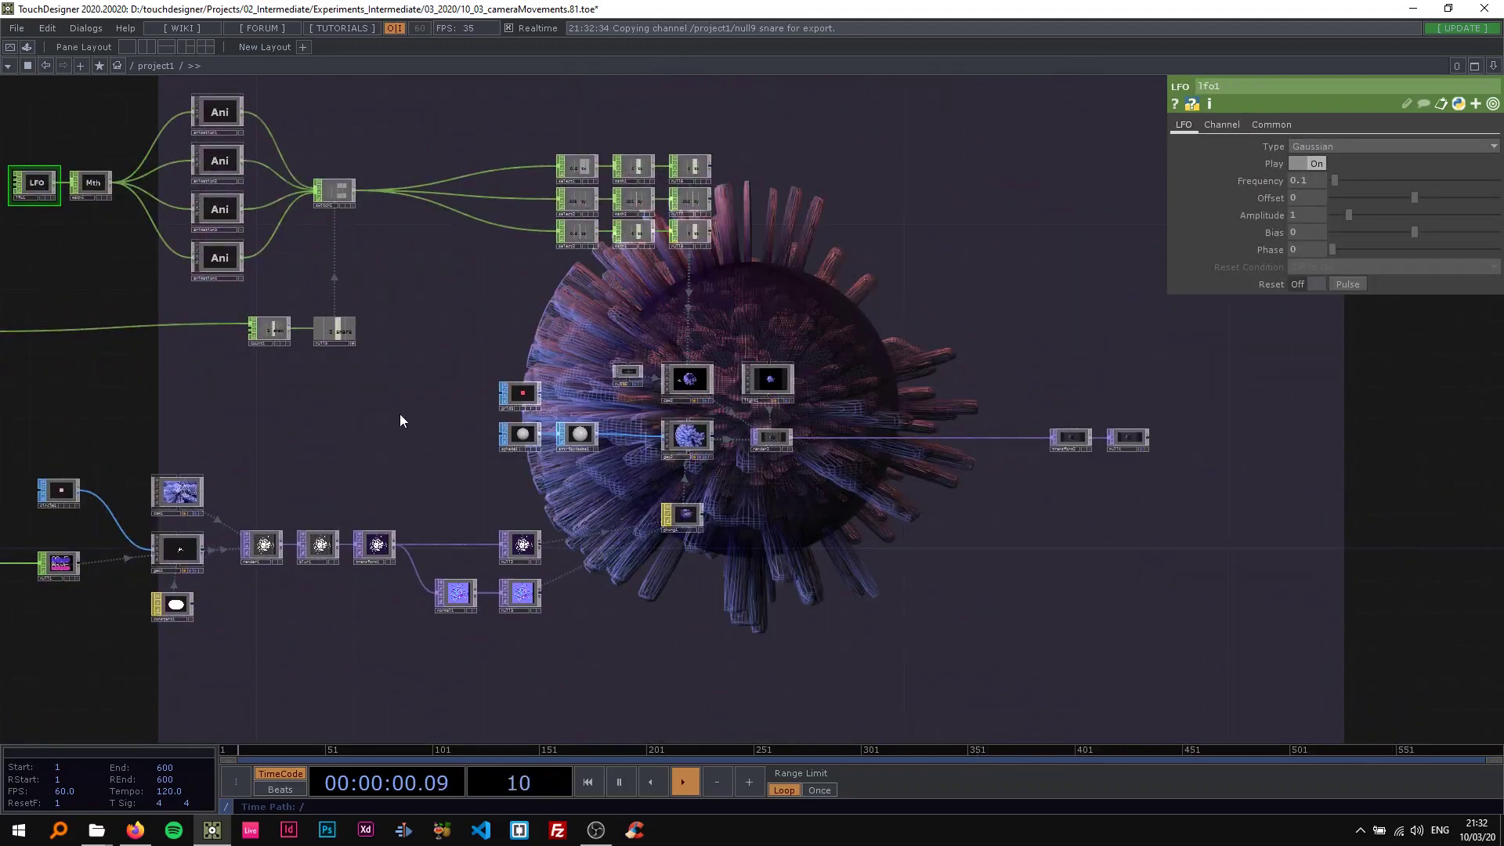
scroll(399, 415, up, 2)
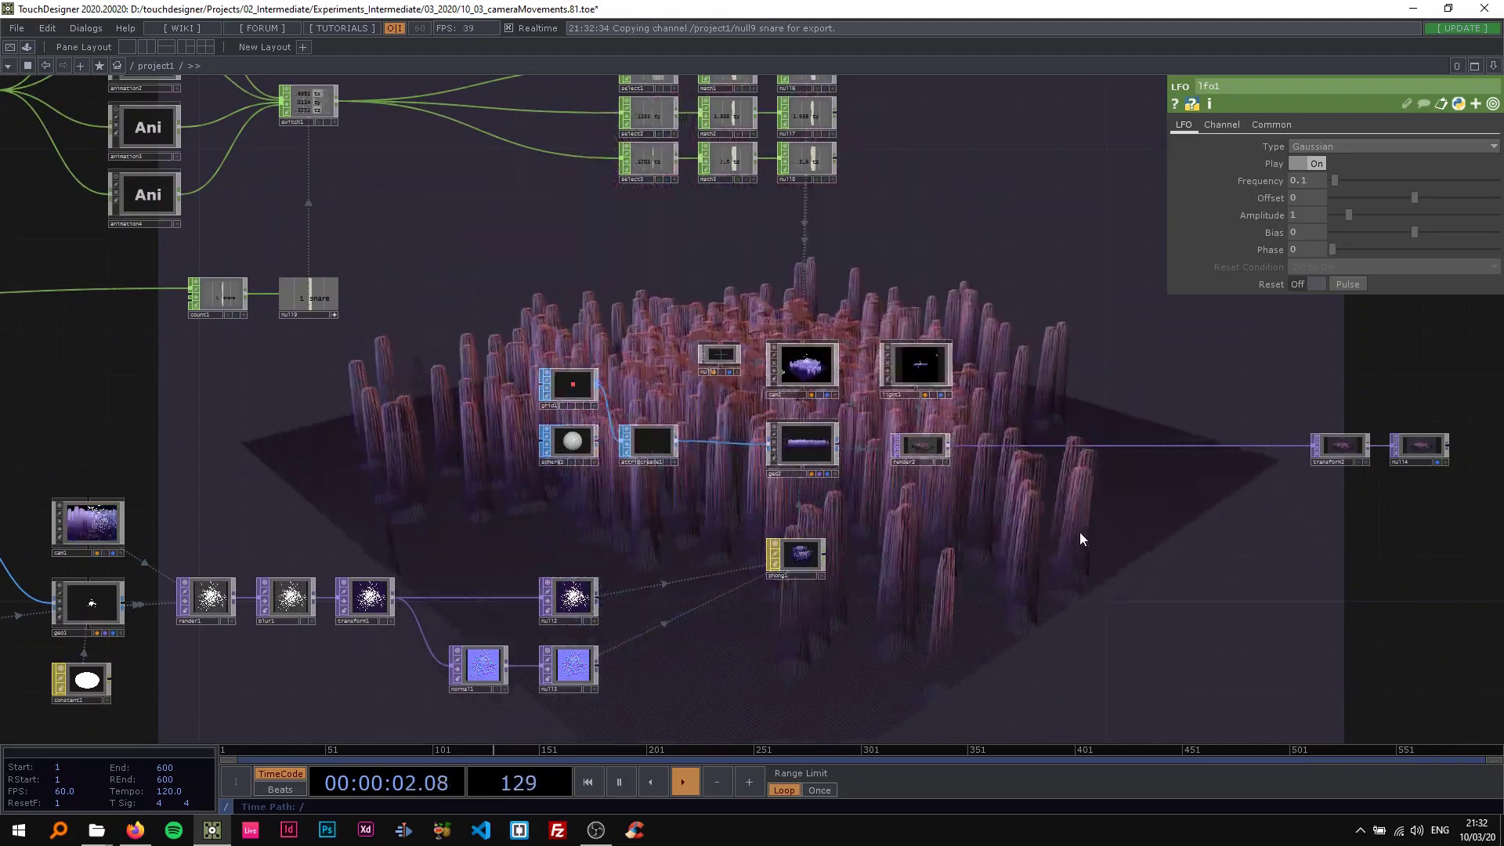
drag(1086, 538, 725, 436)
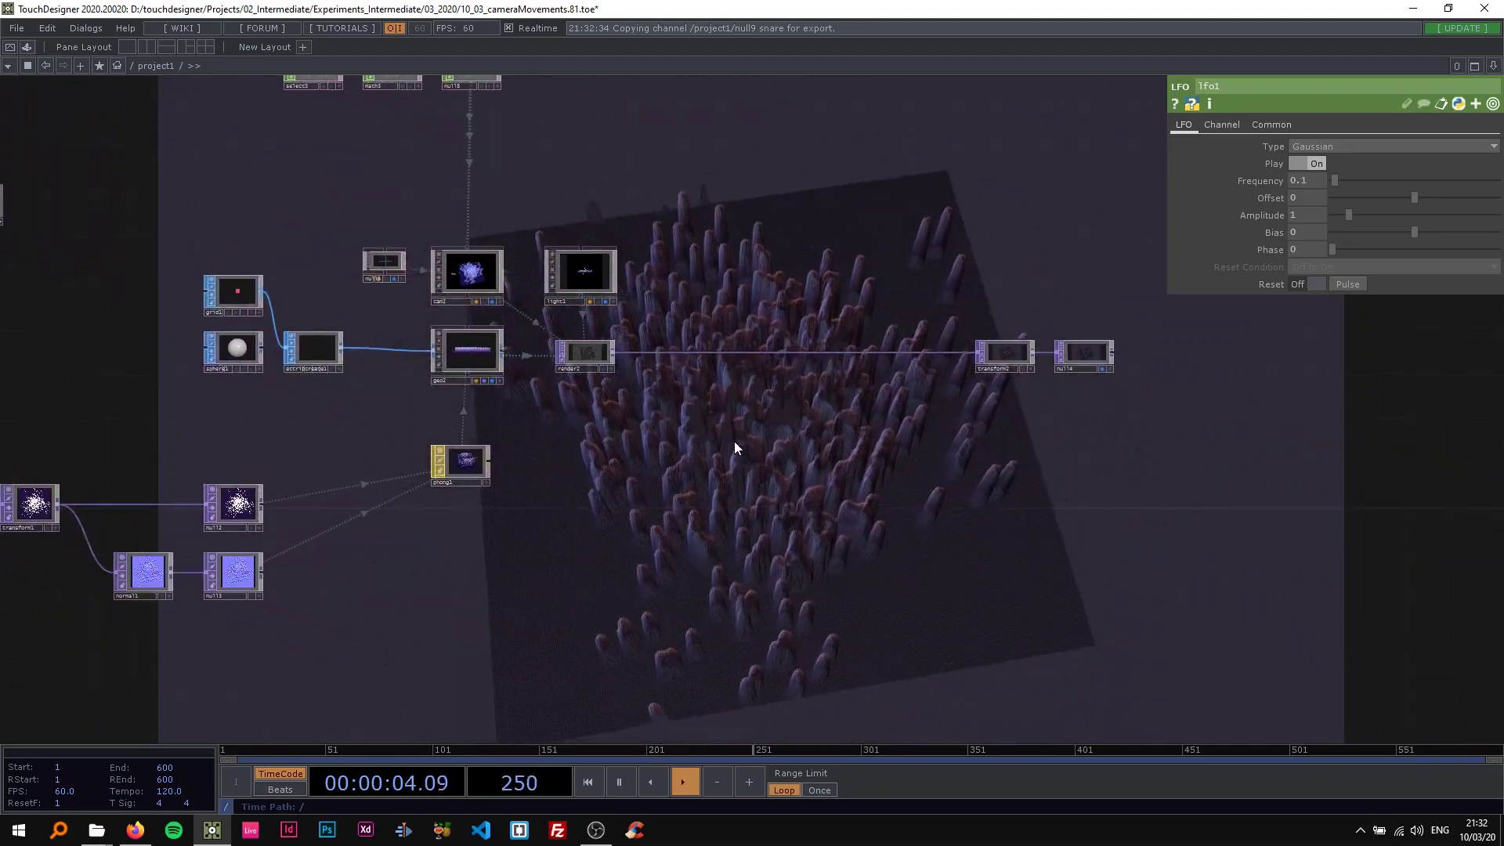
scroll(731, 444, down, 2)
drag(974, 557, 1158, 597)
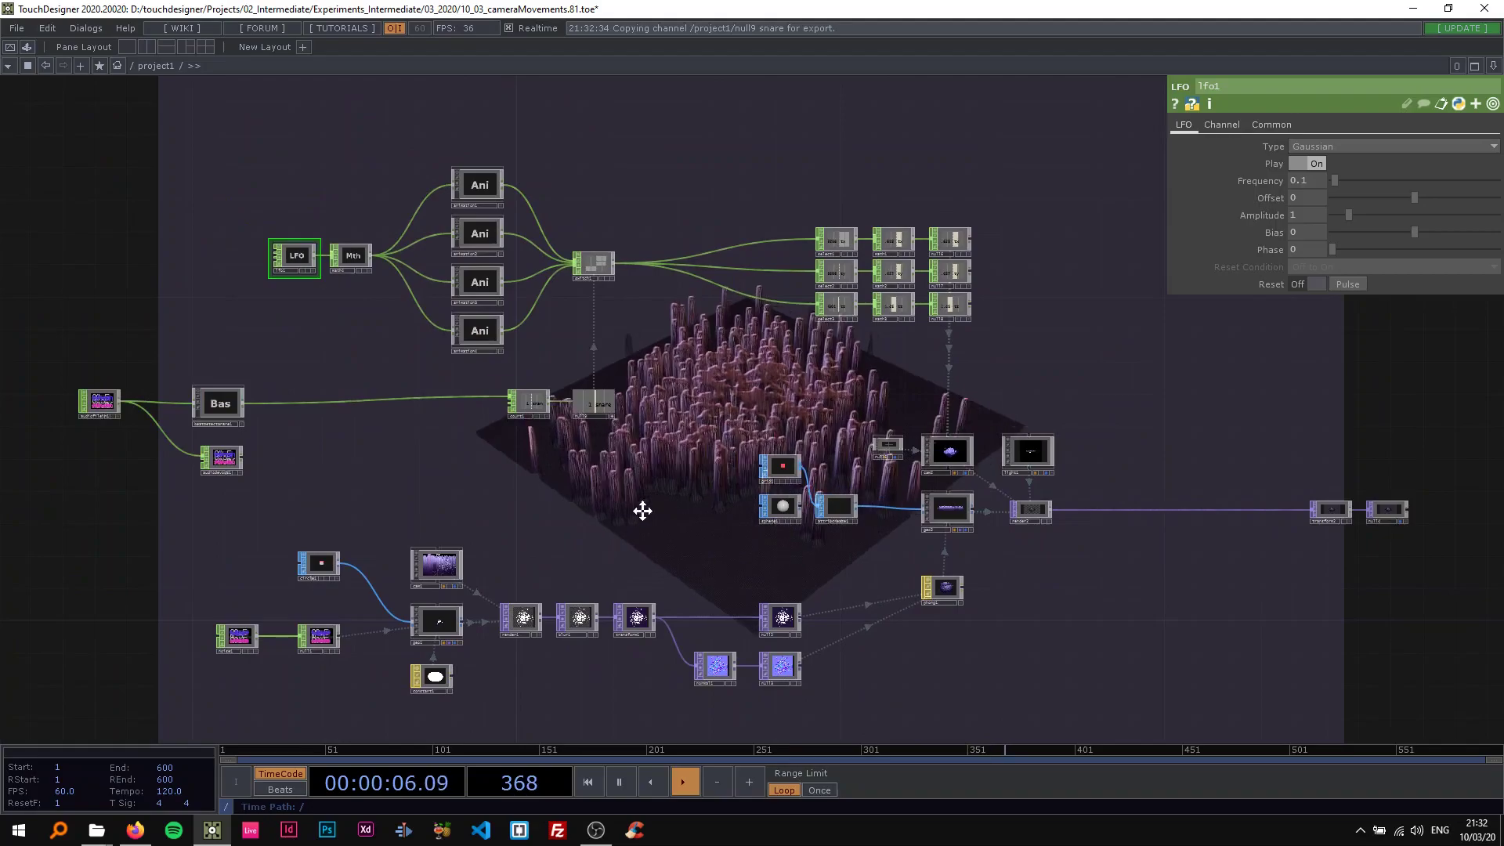
scroll(450, 520, up, 3)
Step: Set noise1's Period to 1.26 and its Roughness to 0.829
drag(381, 322, 65, 142)
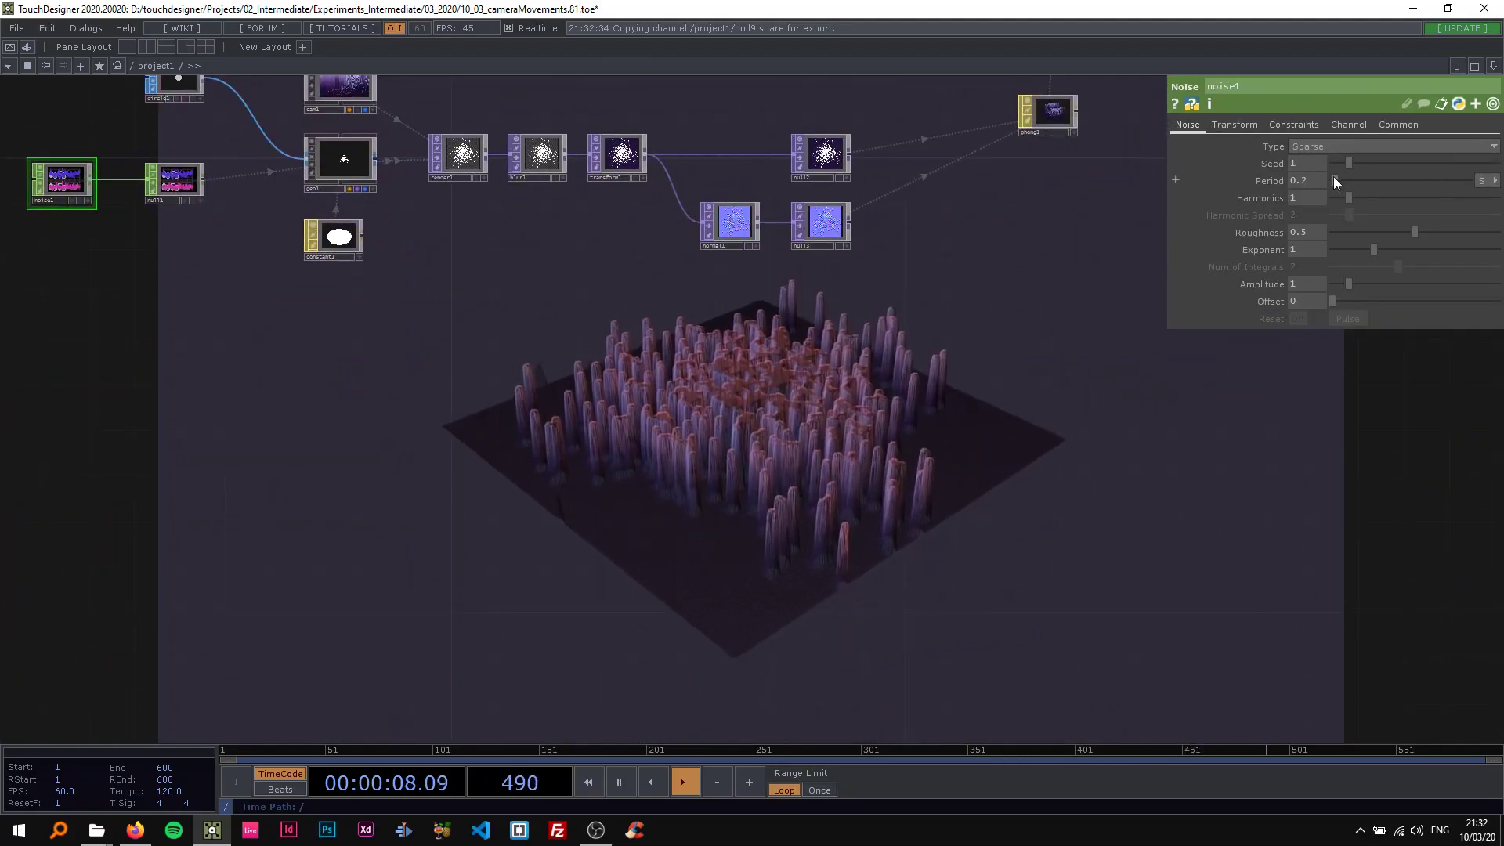
drag(1333, 176, 1331, 176)
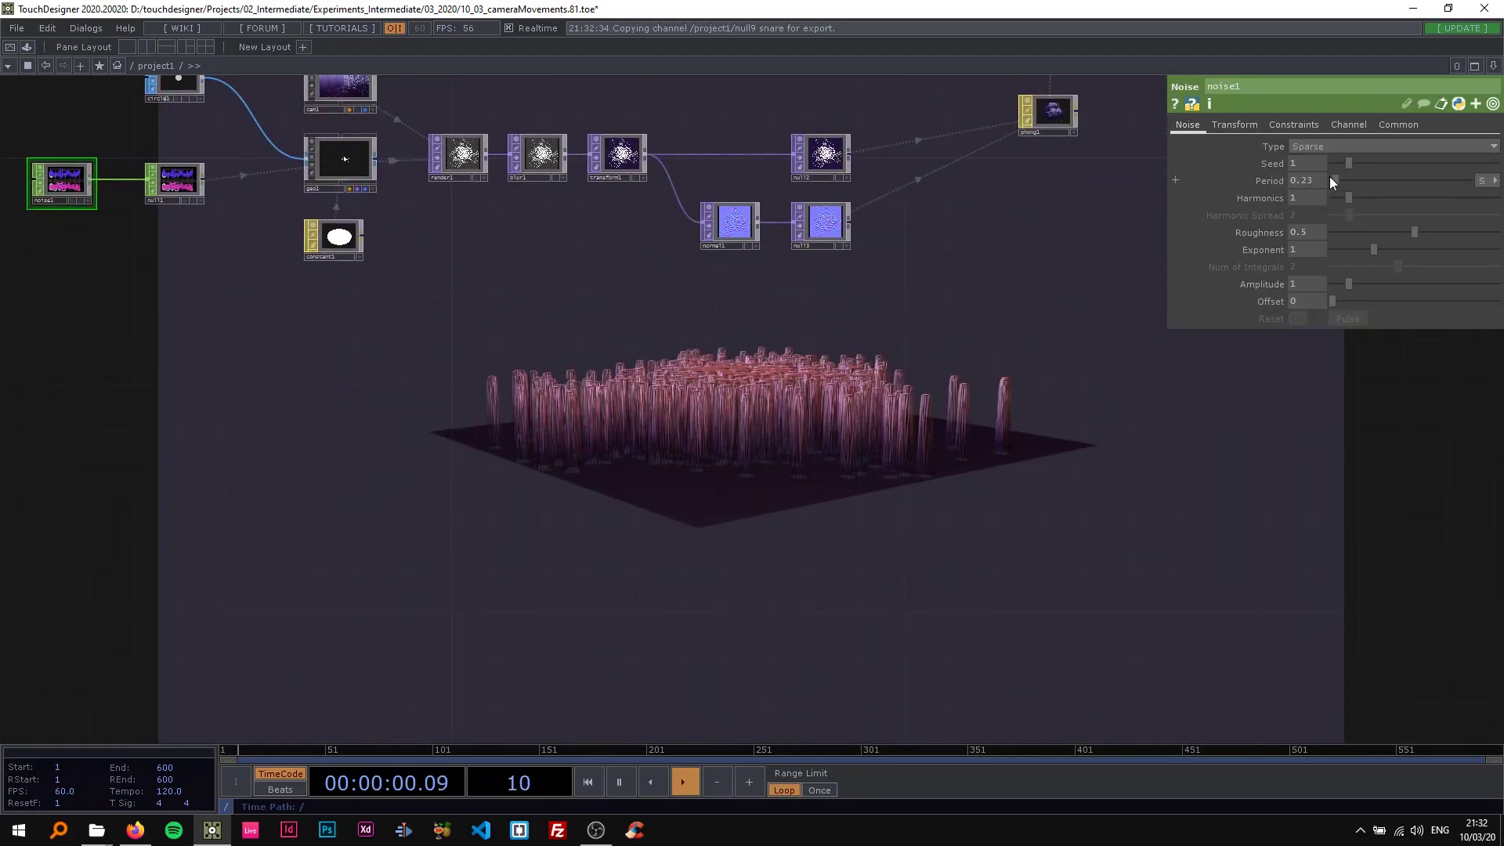
drag(1326, 177, 1365, 182)
drag(885, 276, 730, 383)
drag(1356, 180, 1351, 180)
drag(1383, 229, 1469, 245)
drag(971, 379, 812, 436)
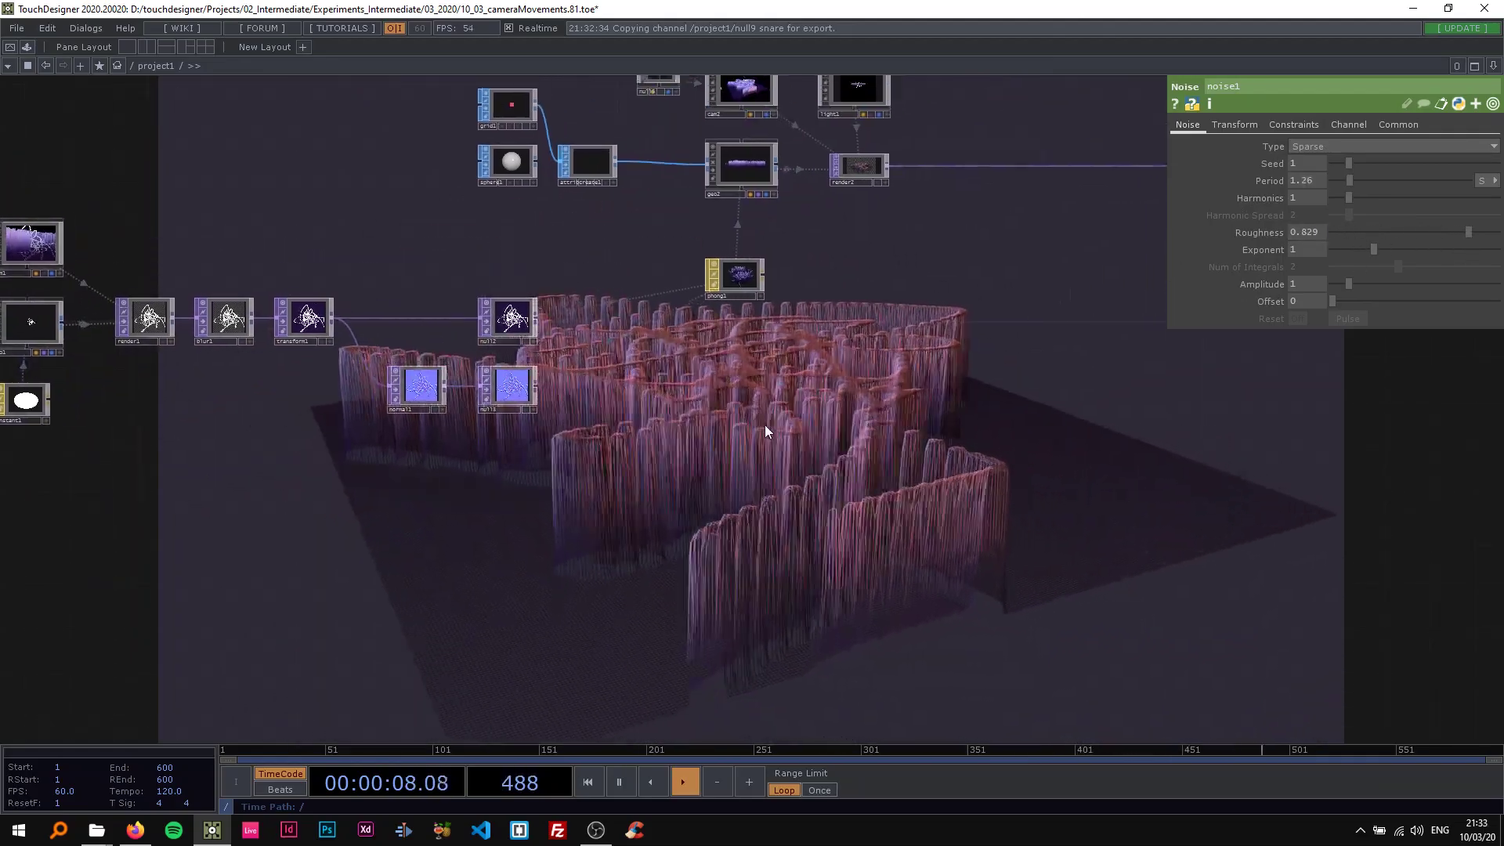
Step: Reconnect sphere1 to attribcreate1 in place of grid1 and check the render
drag(537, 162, 559, 162)
drag(877, 362, 604, 431)
scroll(604, 430, down, 3)
drag(787, 430, 722, 447)
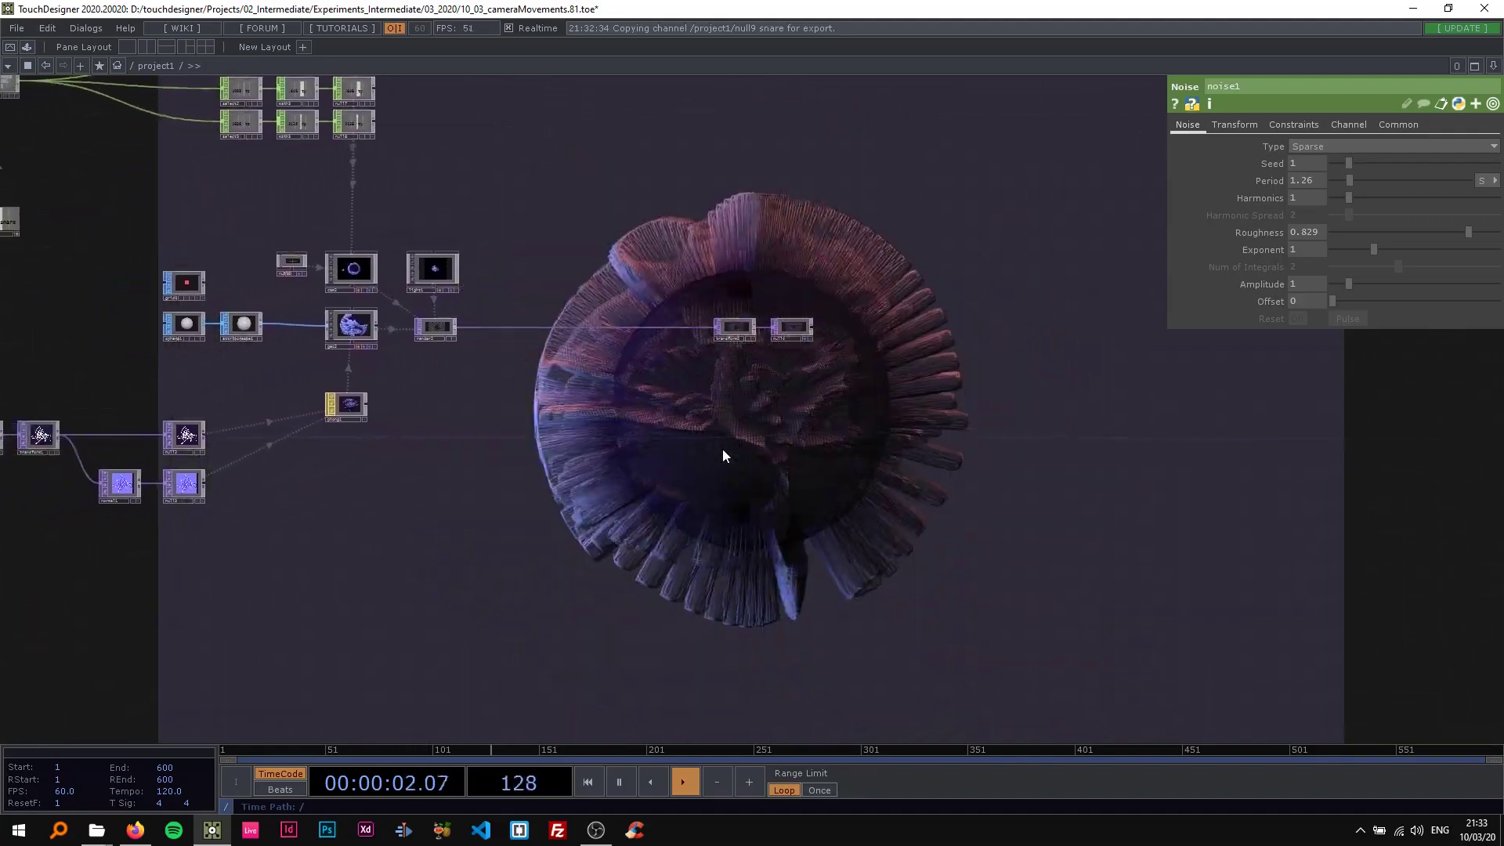
Step: Open animation1's channels in the Animation Editor for review, and close the editor pane
drag(538, 400, 853, 505)
drag(443, 234, 571, 306)
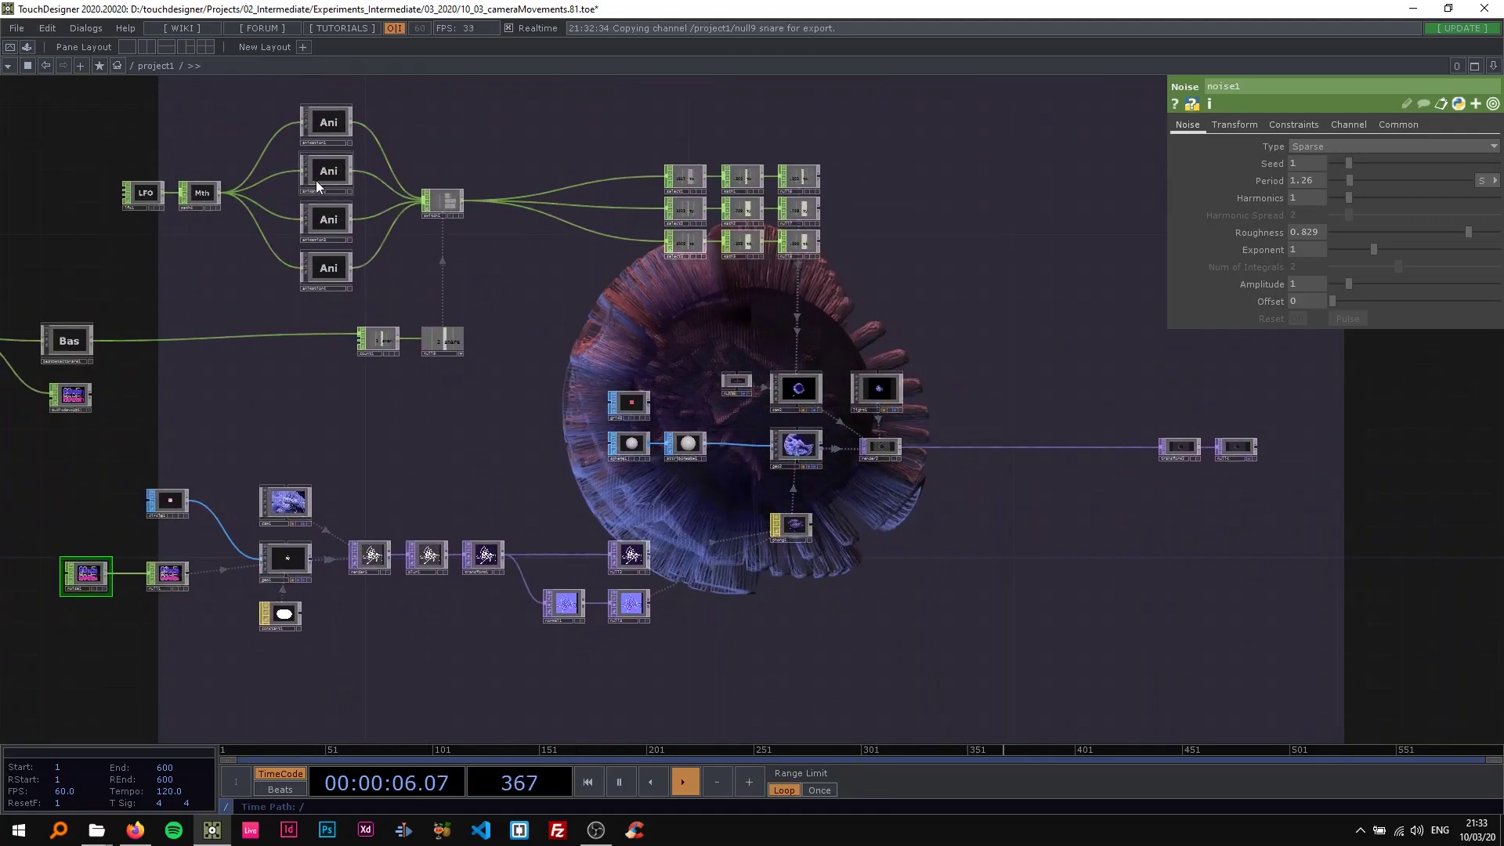
click(329, 111)
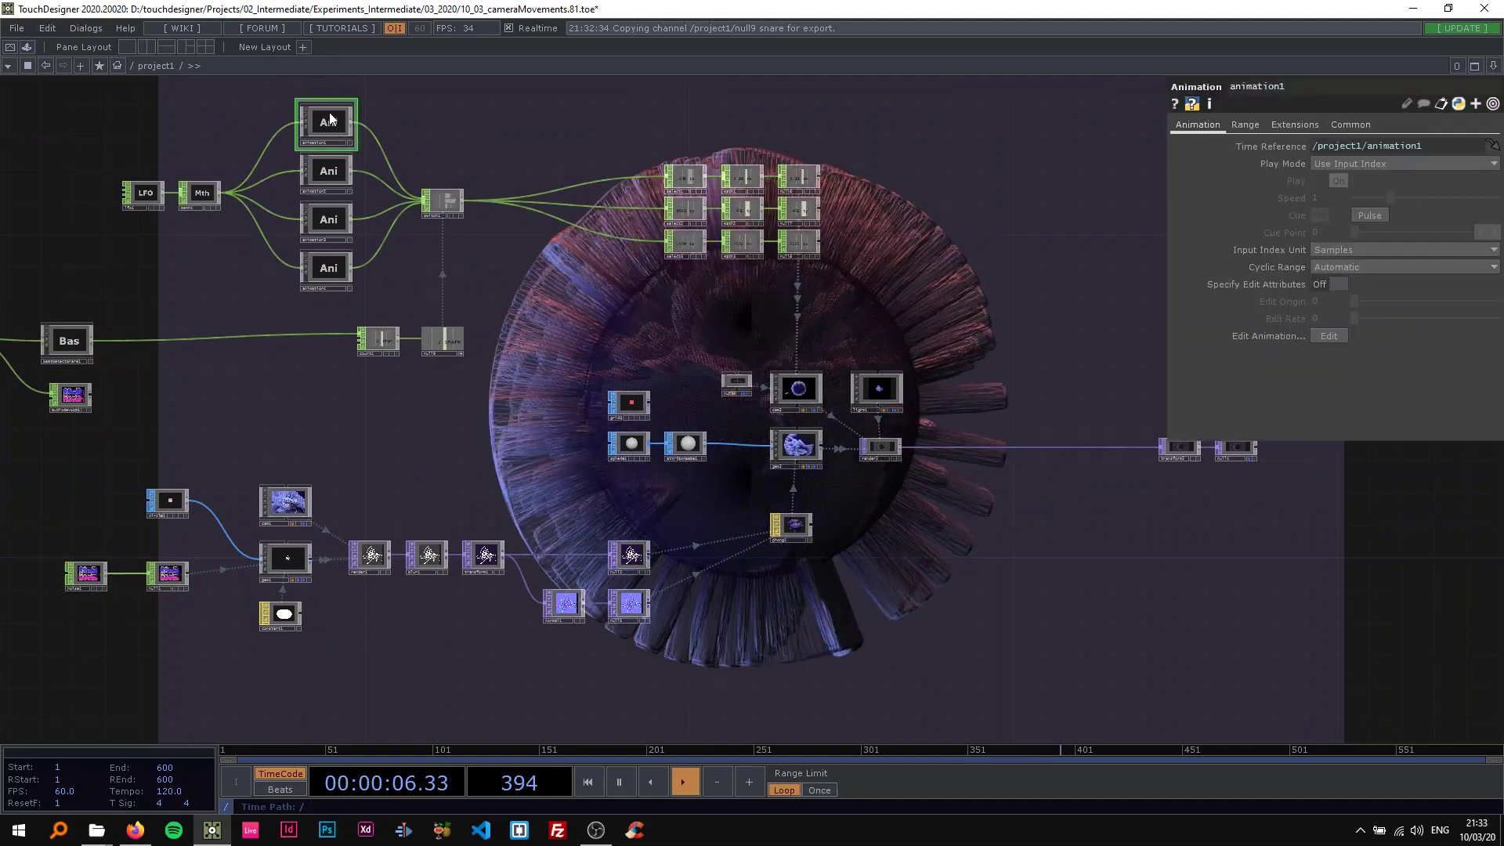
click(1335, 332)
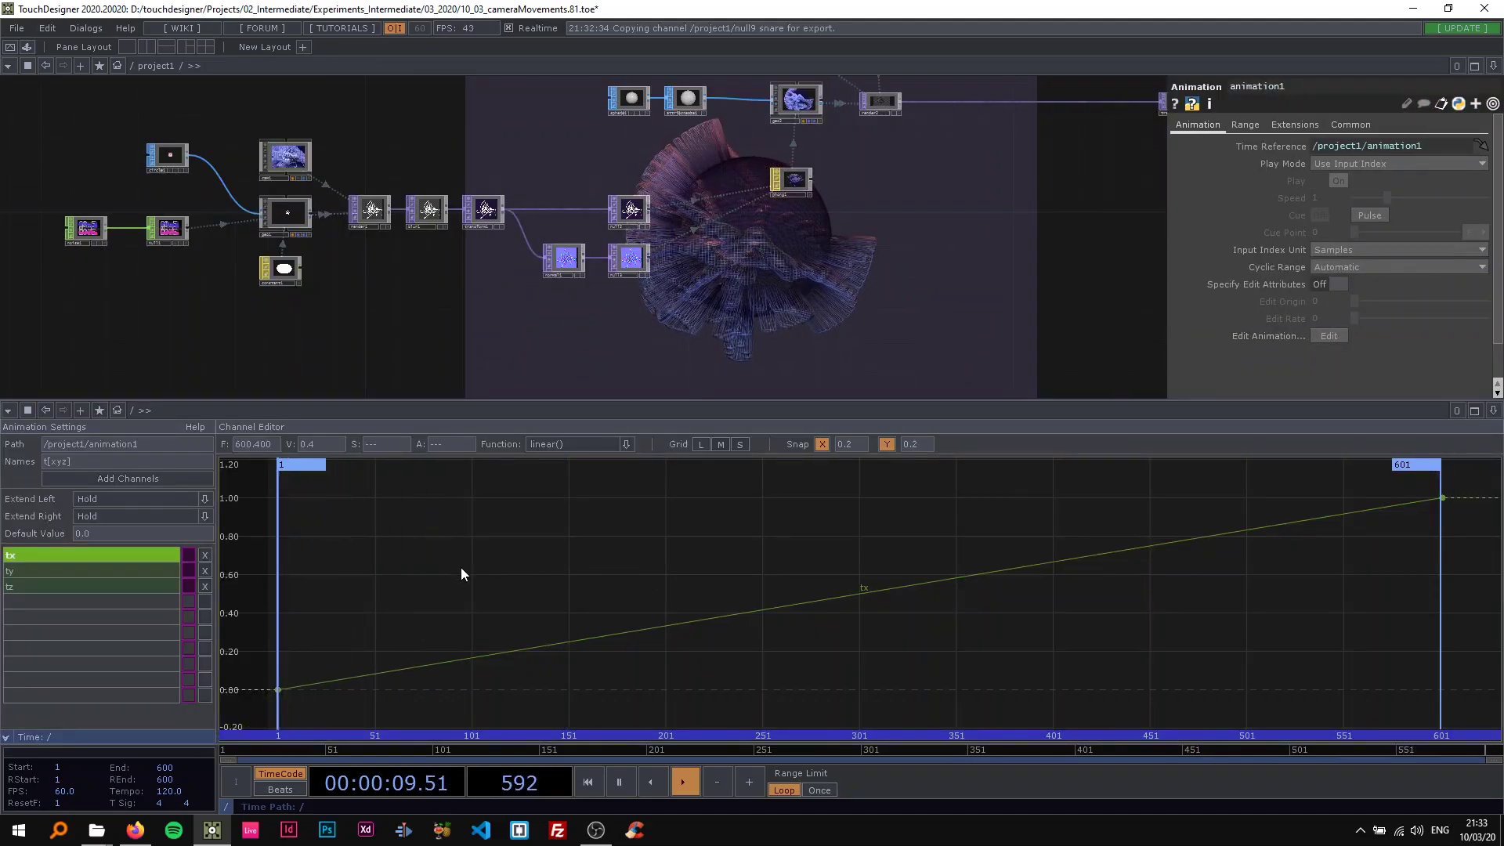
scroll(646, 312, down, 5)
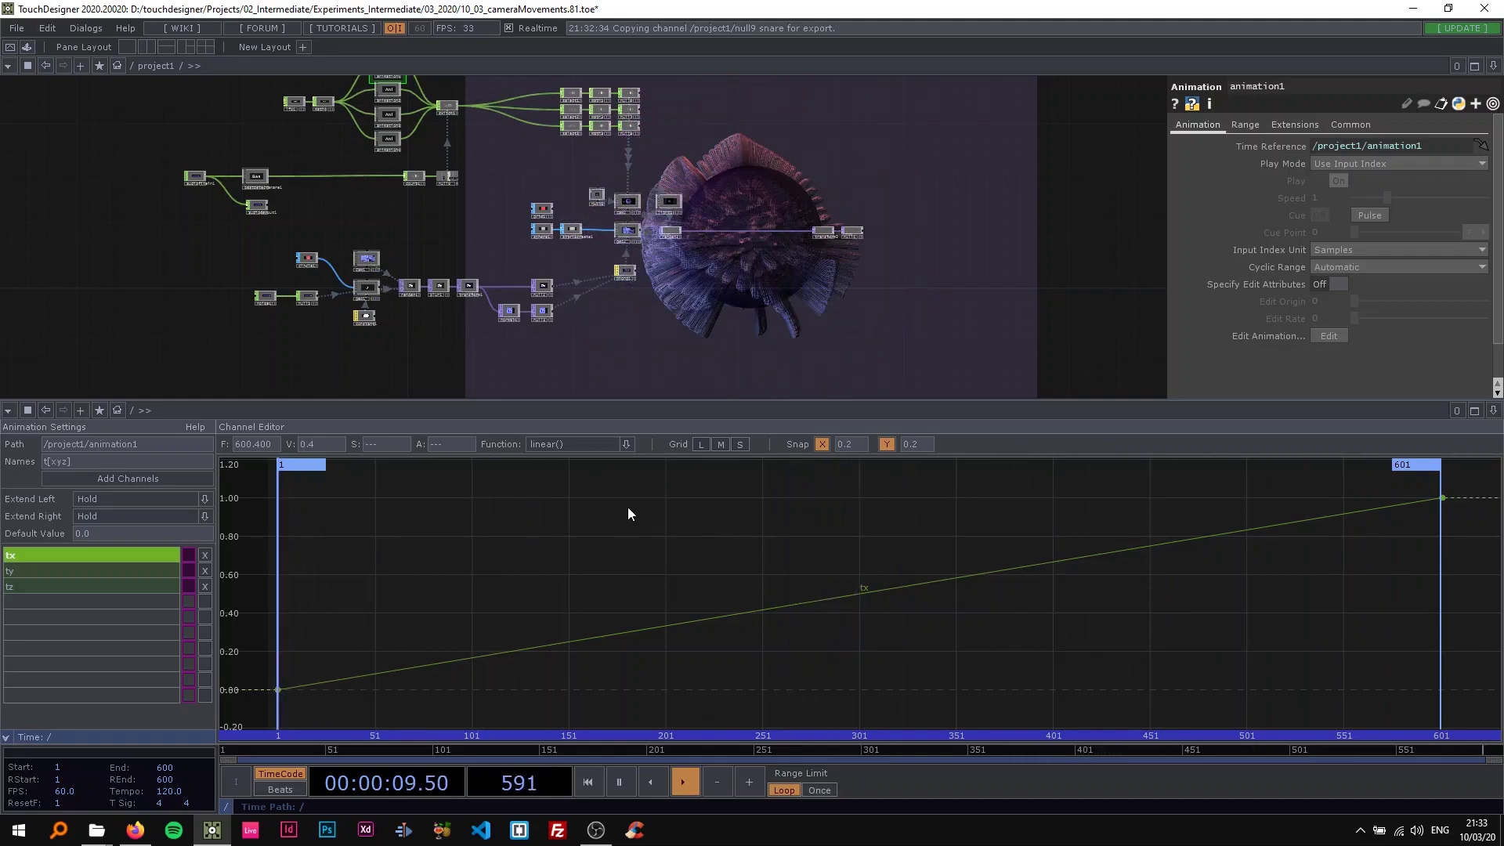
scroll(329, 129, up, 5)
scroll(329, 243, up, 4)
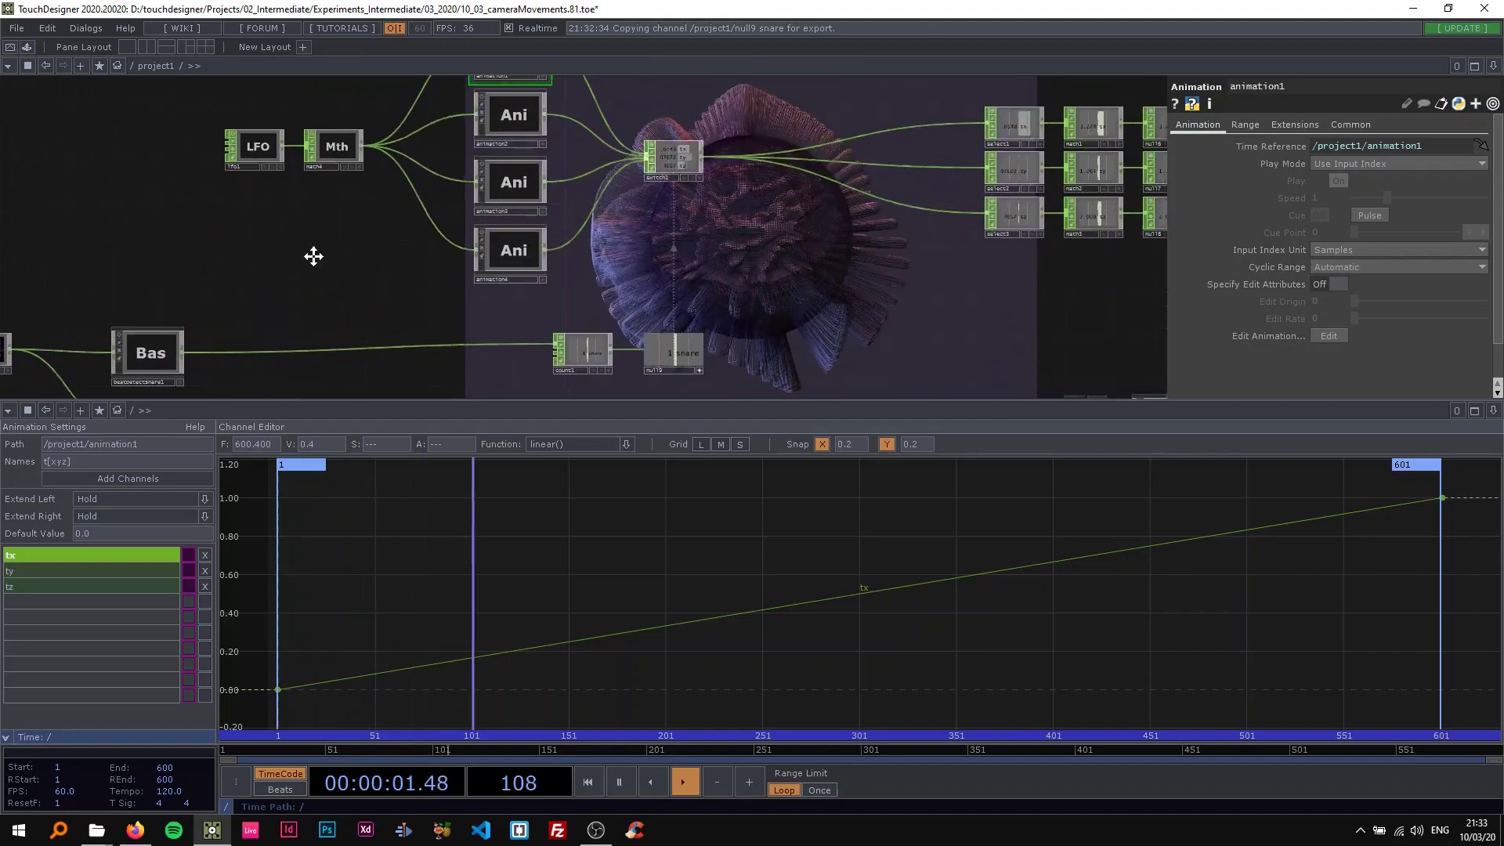
click(1493, 410)
click(1379, 523)
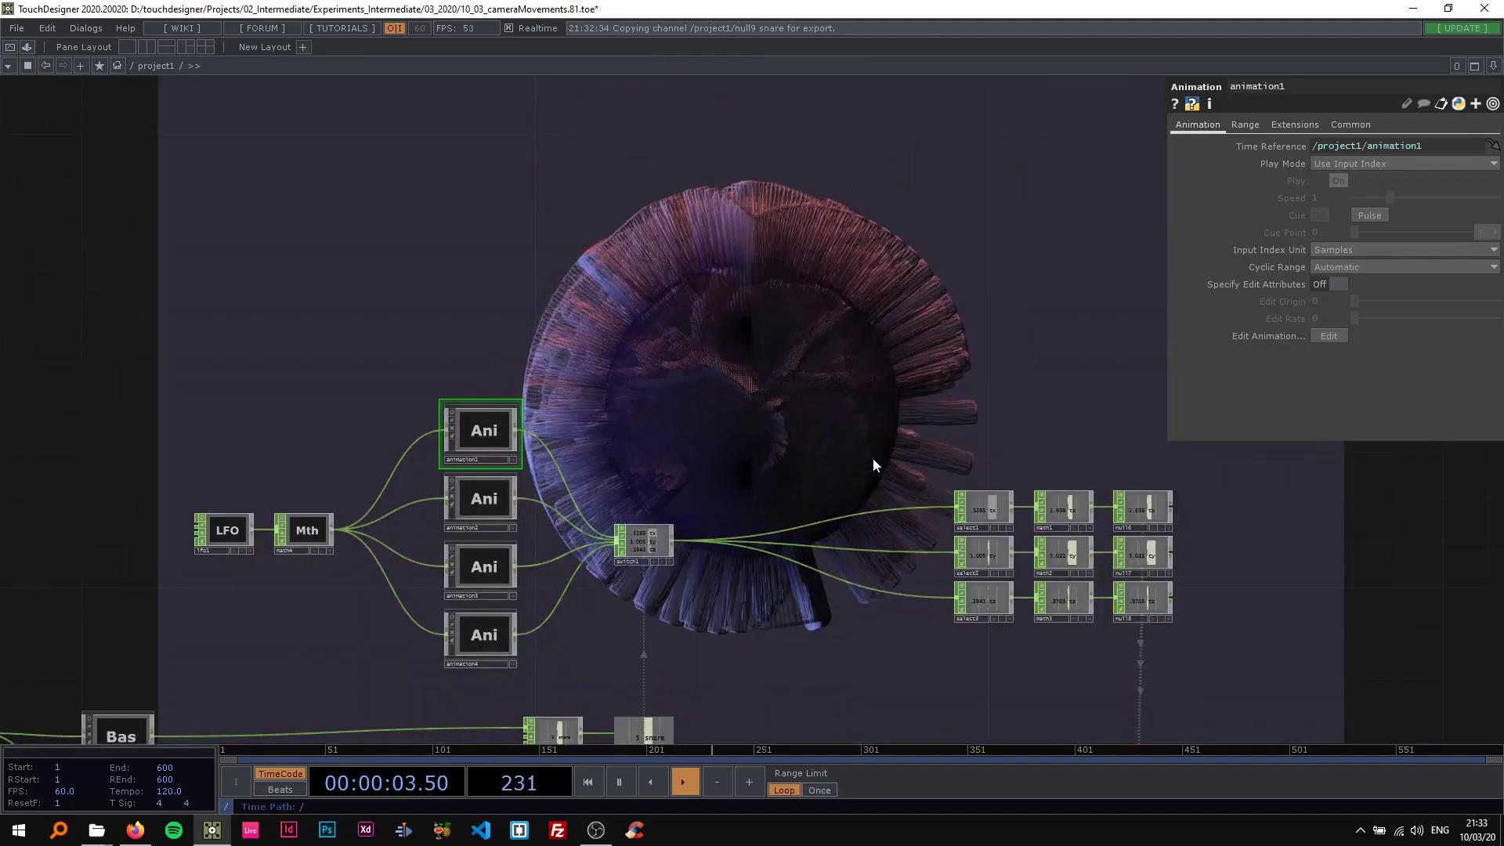
Step: Examine the texture, geometry and render parts of the network with the background render playing
scroll(869, 458, down, 3)
scroll(505, 478, up, 5)
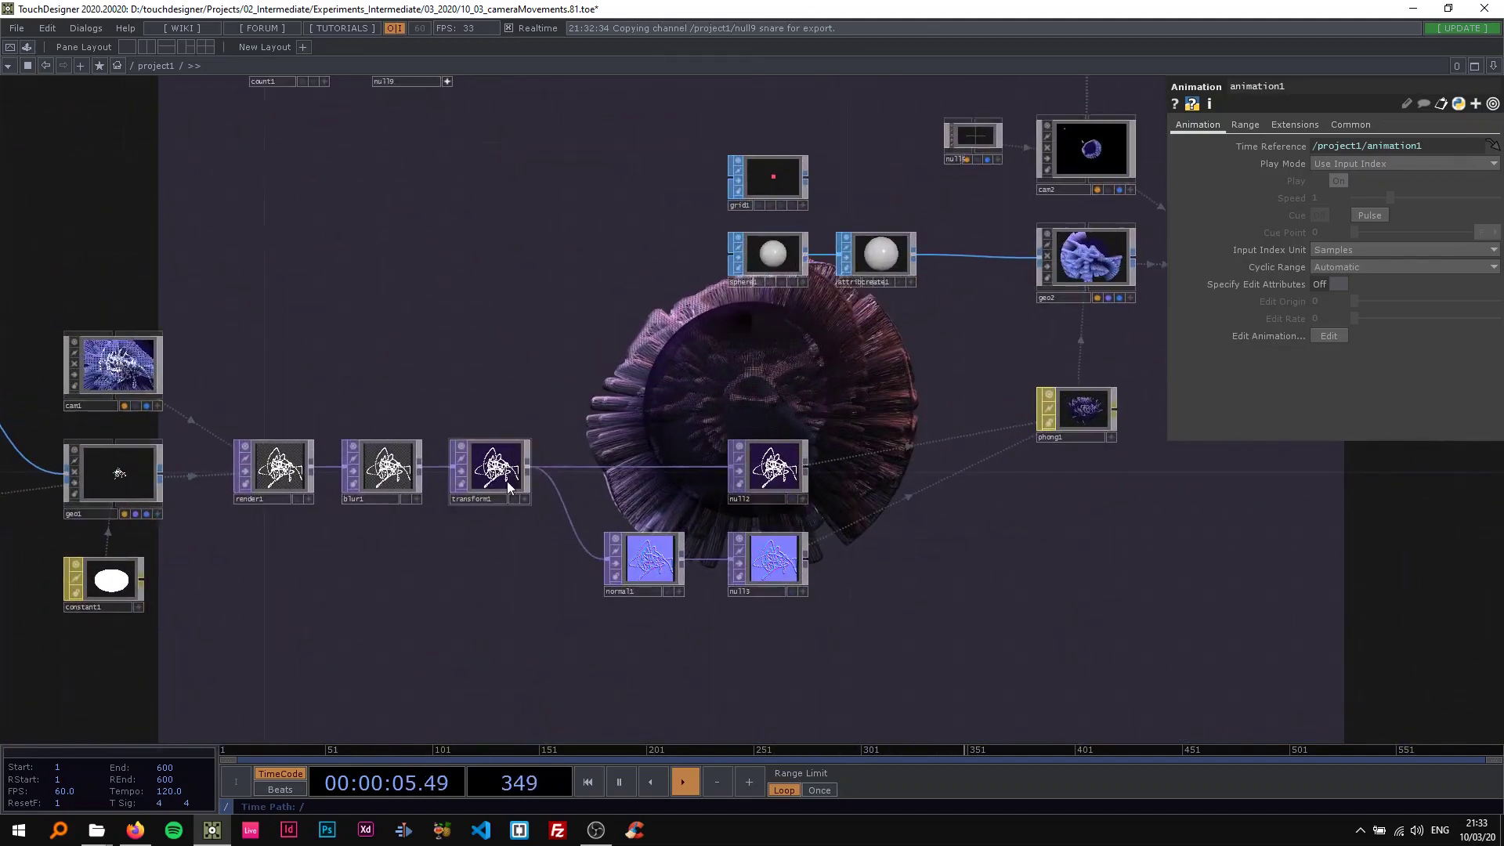
drag(637, 478, 132, 319)
scroll(537, 419, down, 3)
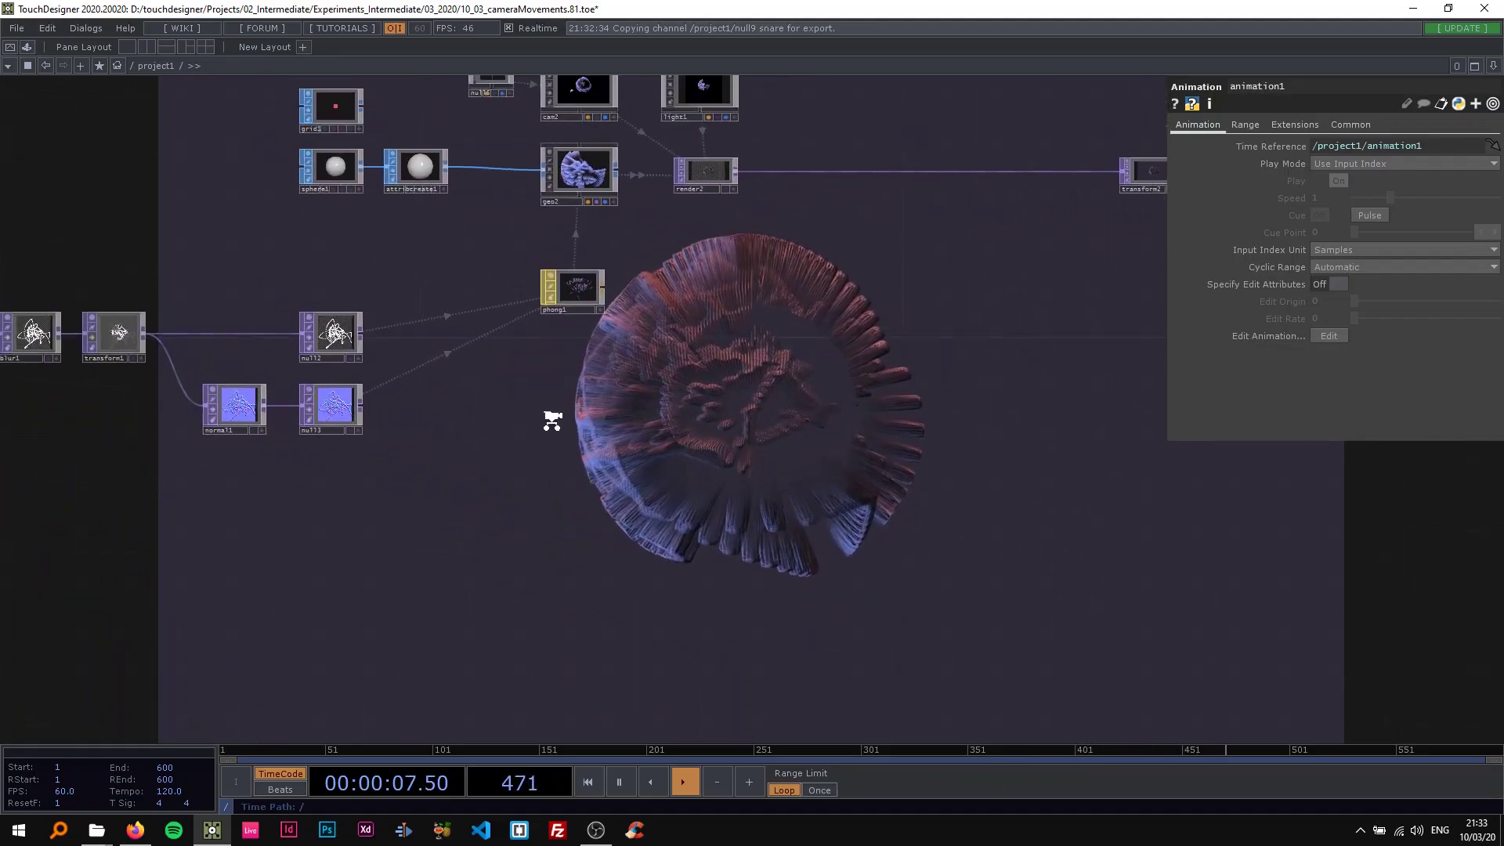
drag(762, 382, 579, 443)
scroll(579, 444, down, 3)
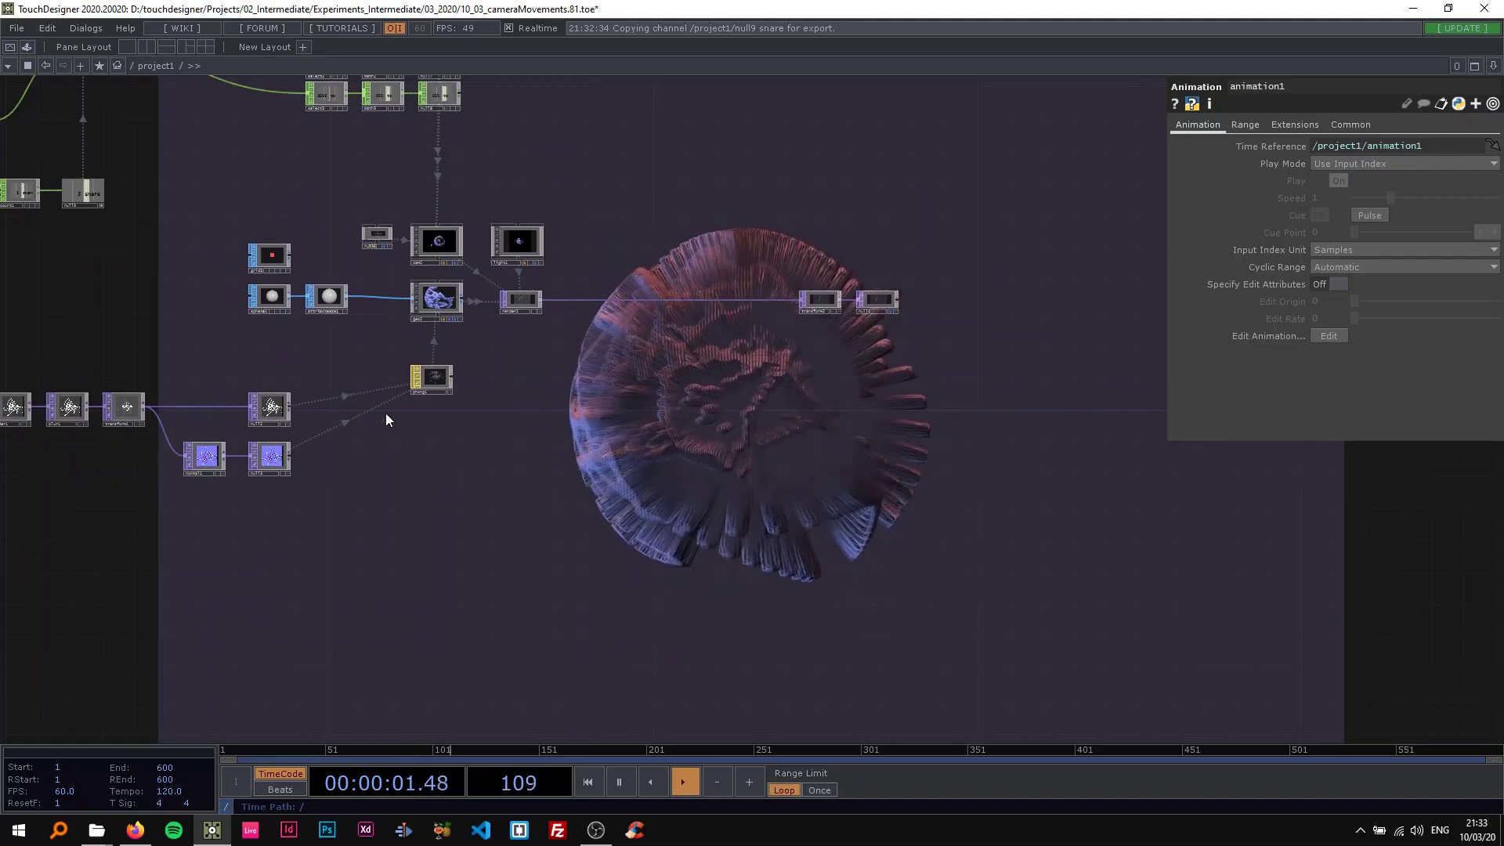
scroll(242, 408, up, 5)
drag(574, 307, 1080, 278)
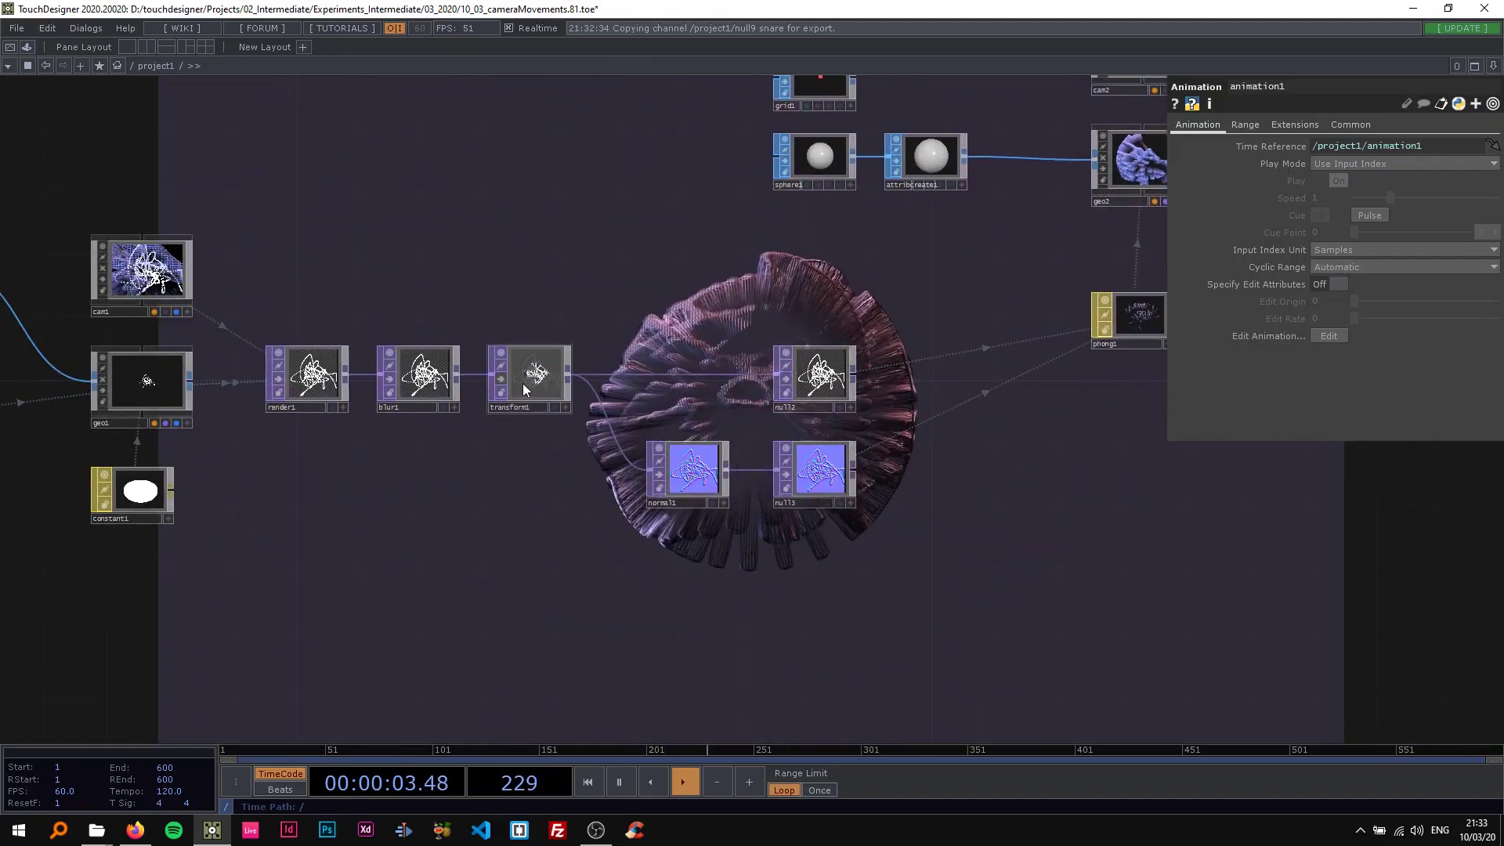
scroll(501, 375, down, 4)
drag(916, 432, 470, 449)
drag(527, 365, 463, 405)
Step: Select phong1 to inspect its rim light settings, and pause the timeline
scroll(567, 433, up, 5)
click(576, 430)
scroll(626, 413, down, 1)
drag(689, 417, 704, 462)
scroll(557, 407, down, 2)
key(space)
scroll(554, 407, down, 1)
scroll(701, 463, down, 2)
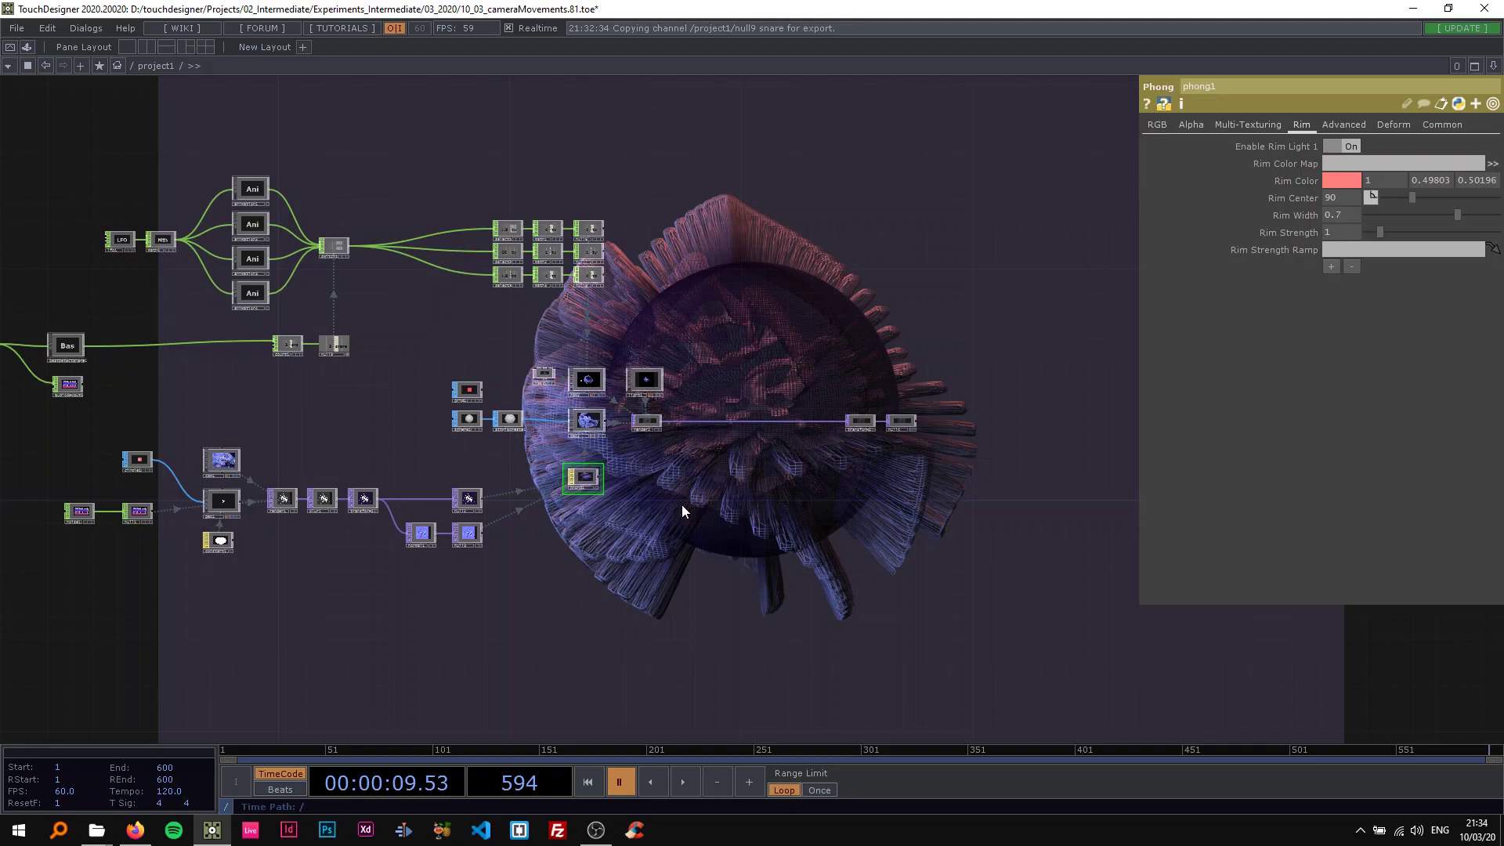
drag(599, 450, 835, 519)
scroll(634, 477, up, 3)
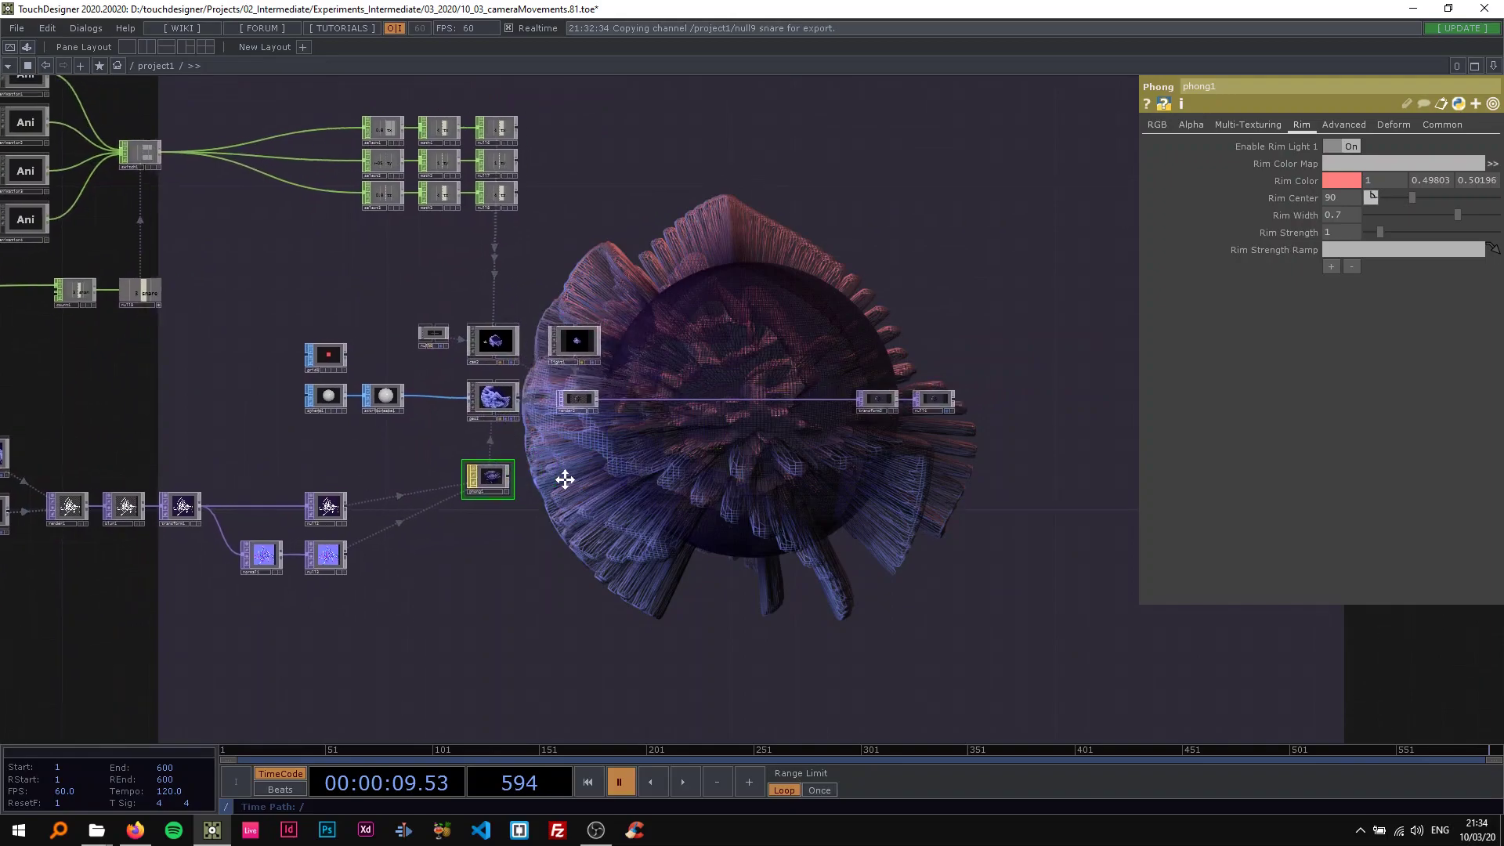
scroll(584, 508, down, 3)
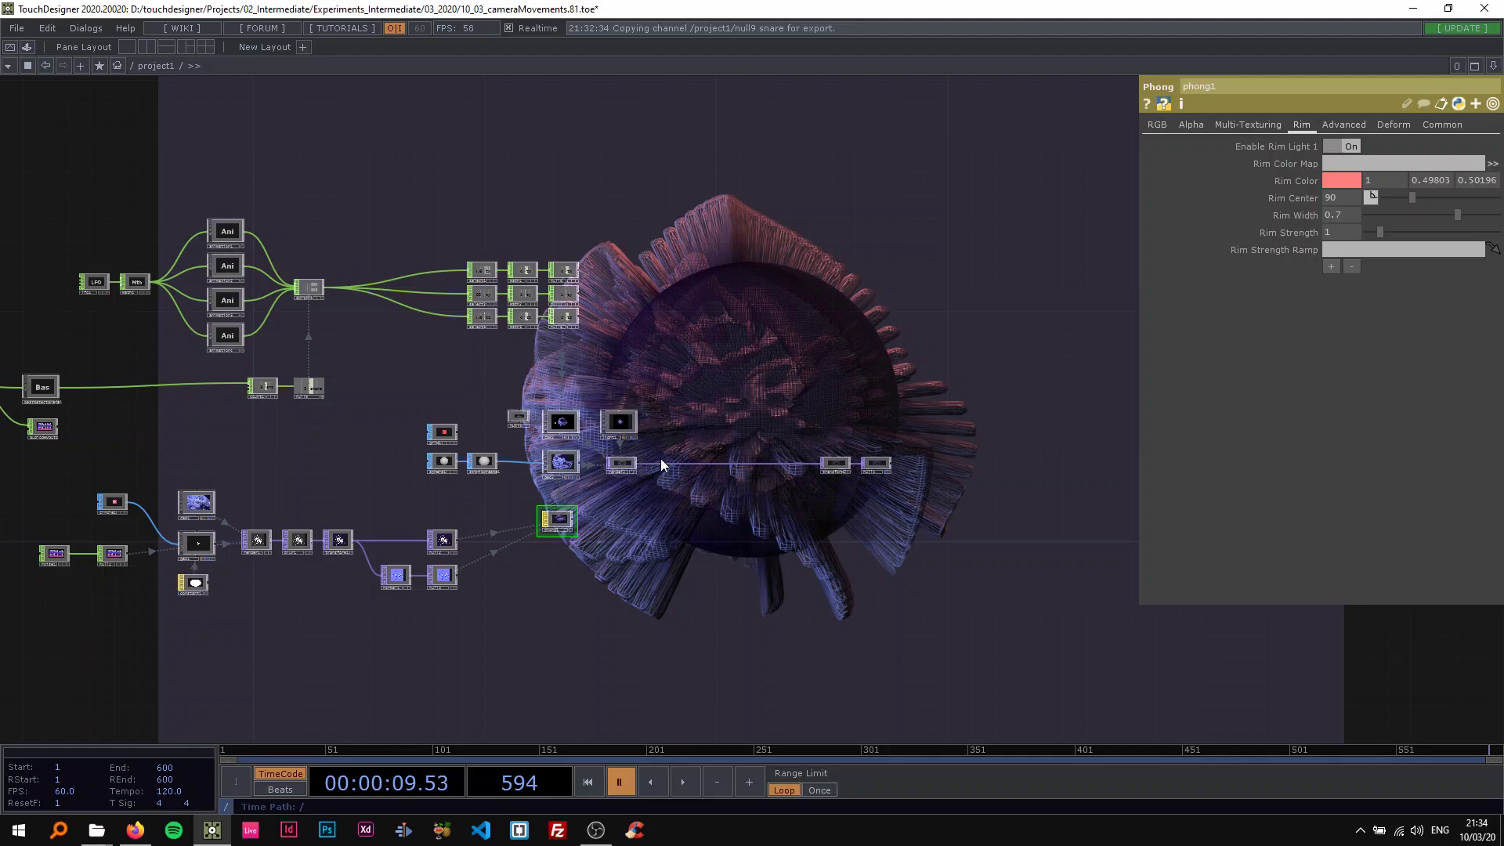
drag(700, 395, 697, 401)
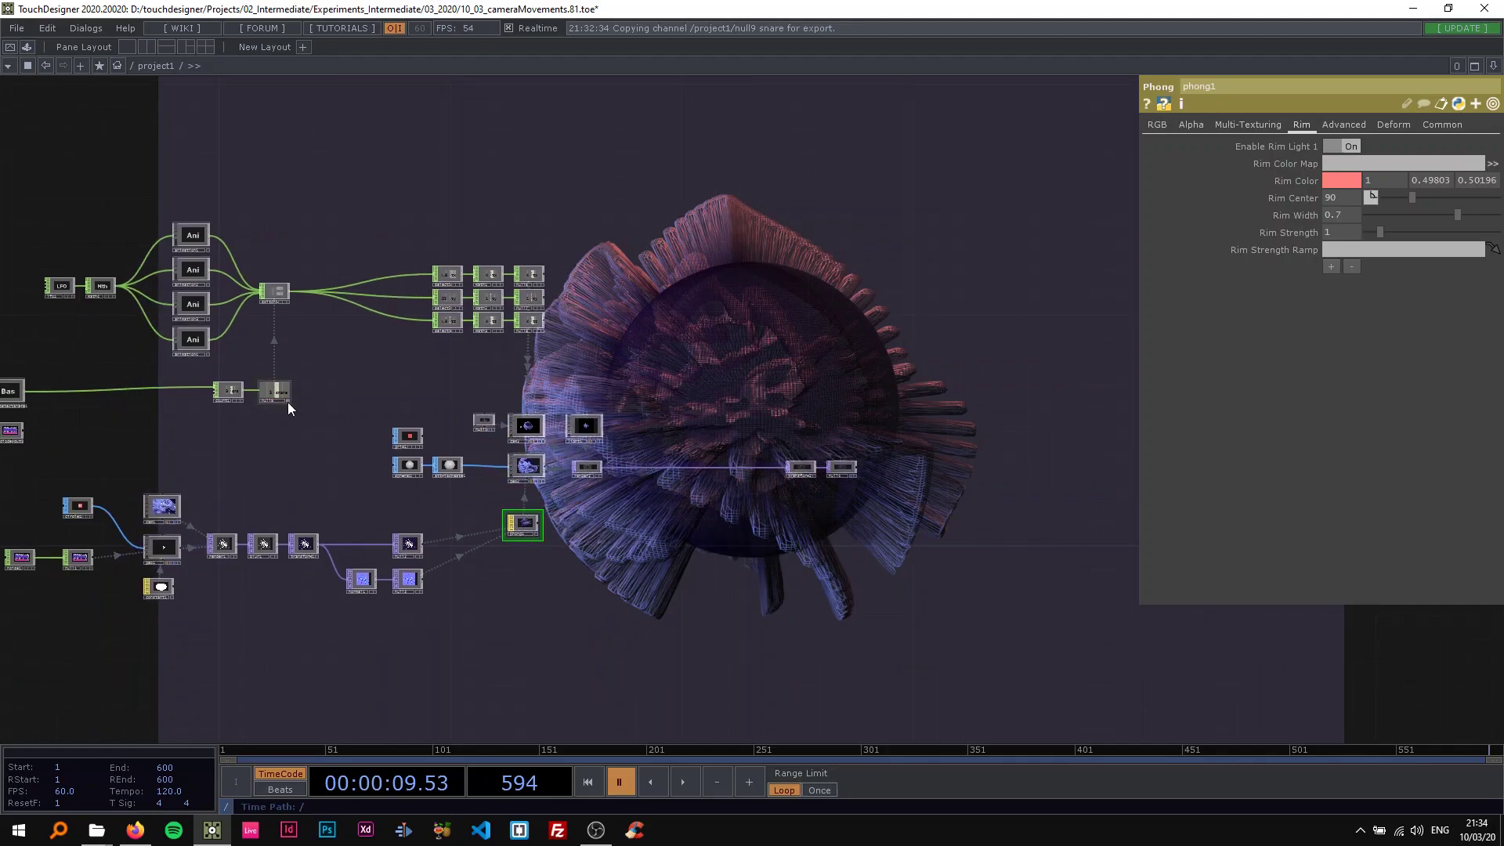
scroll(689, 376, up, 3)
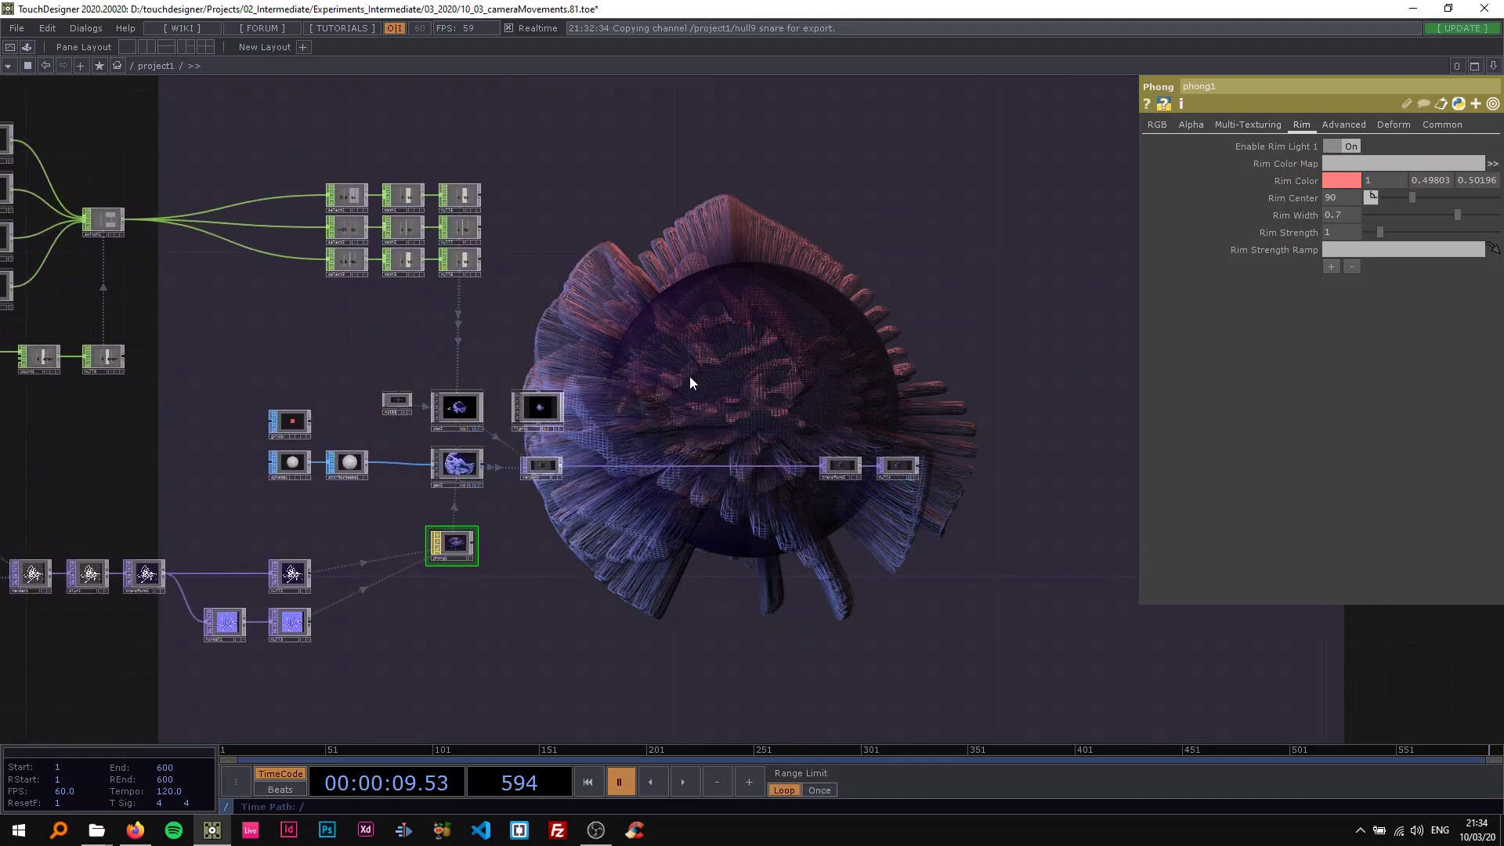